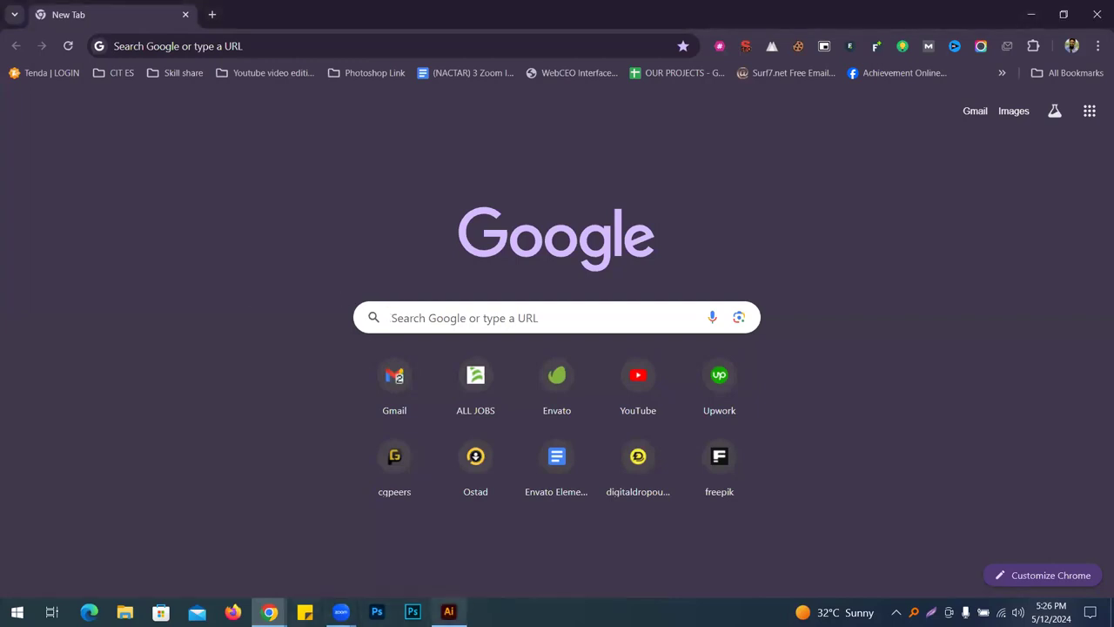
Switch to Illustrator and open the settings for creating a new document
{"action": "mouse_move", "coordinate": [448, 612]}
{"action": "left_click", "coordinate": [444, 545]}
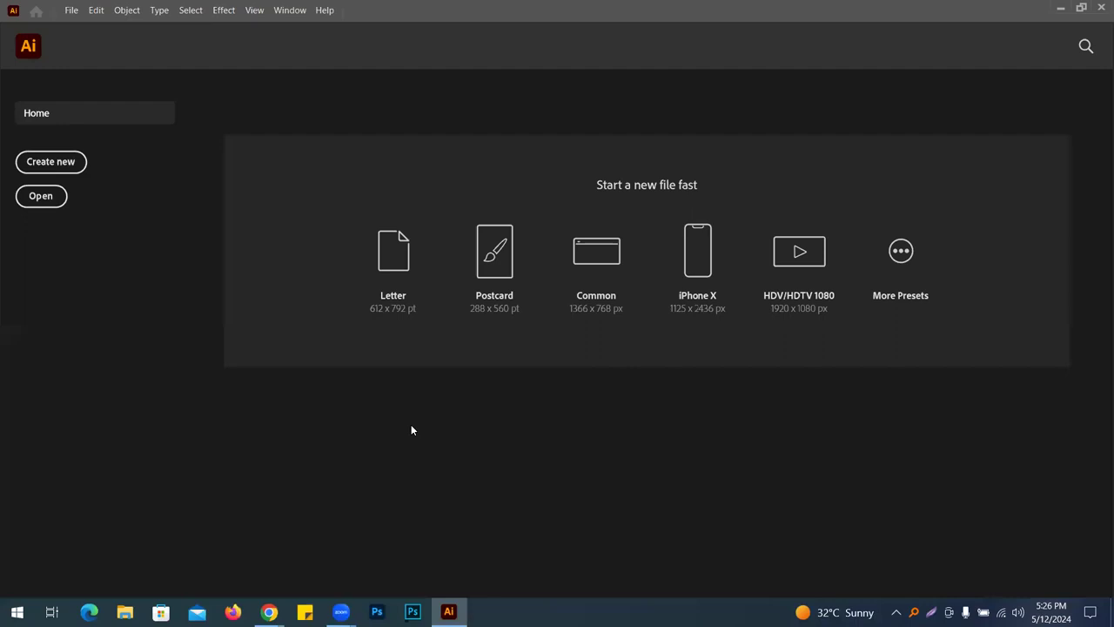
{"action": "left_click", "coordinate": [65, 163]}
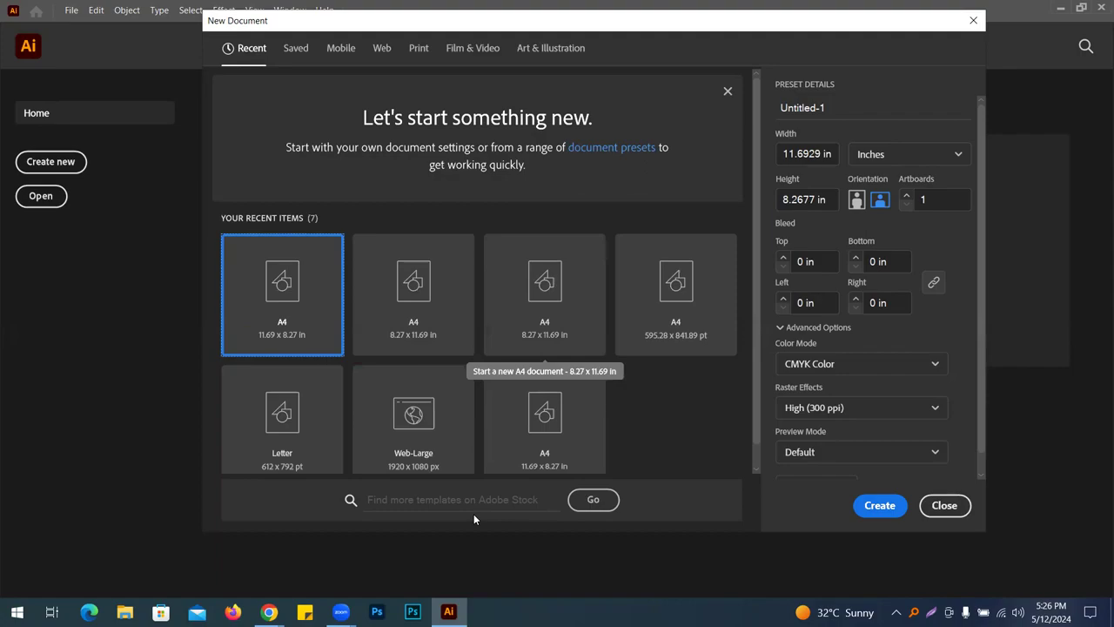
Switch to the browser and open the NSDA skills portal's application list
{"action": "key", "text": "alt+Tab"}
{"action": "left_click", "coordinate": [265, 39]}
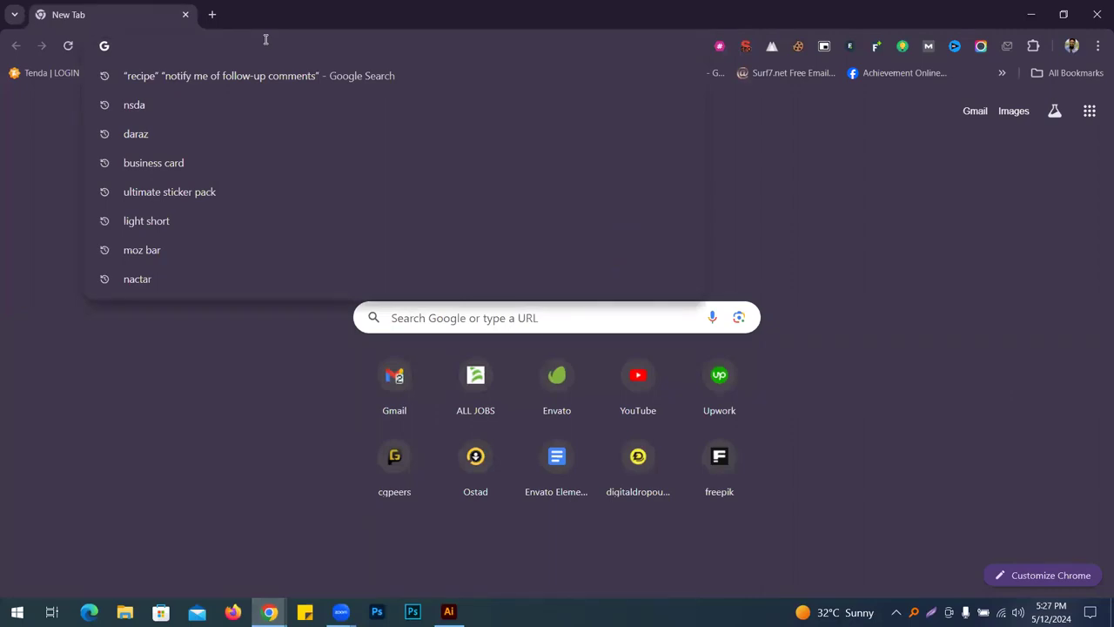
{"action": "type", "text": "nsda"}
{"action": "key", "text": "Return"}
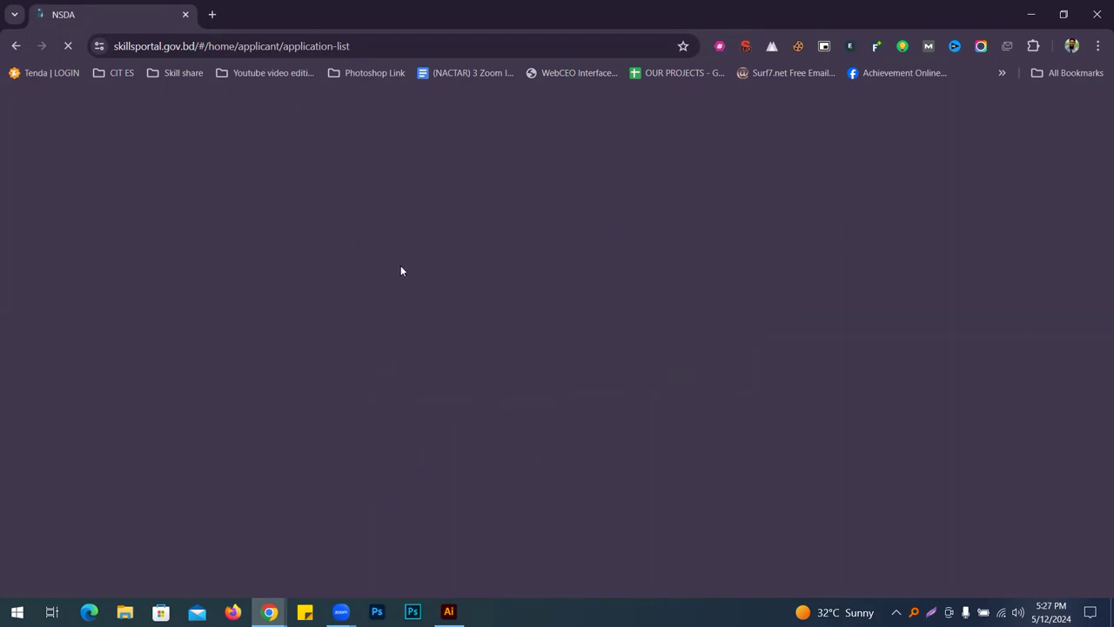
Return to Illustrator and create a landscape A4 document of 11.6929 × 8.2677 in with CMYK color and 300 ppi raster effects
{"action": "left_click", "coordinate": [449, 611]}
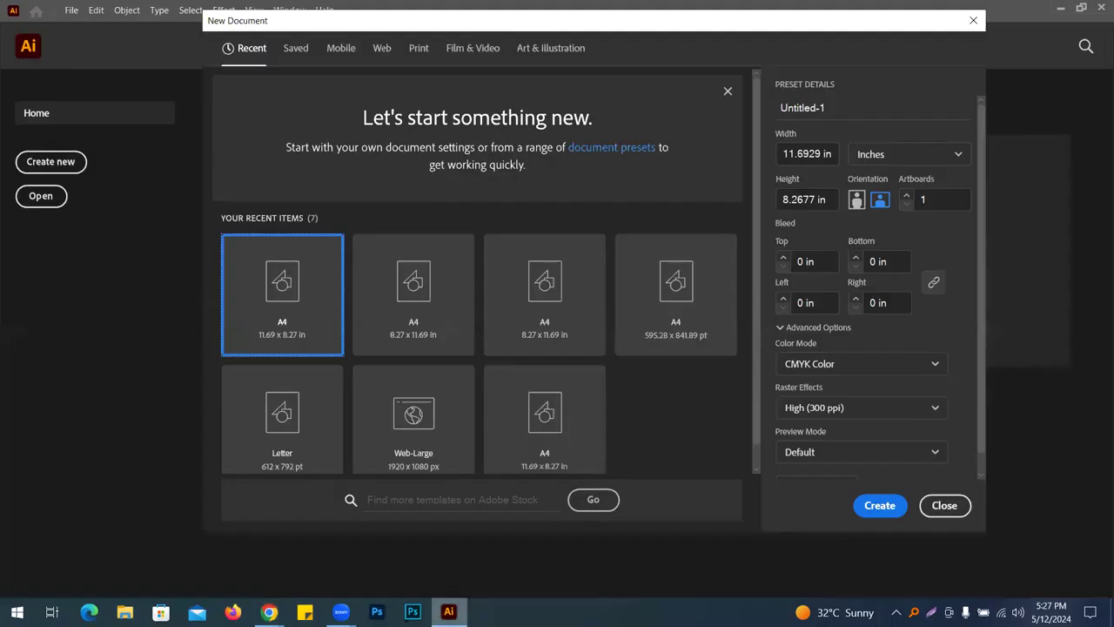
{"action": "left_click", "coordinate": [882, 506]}
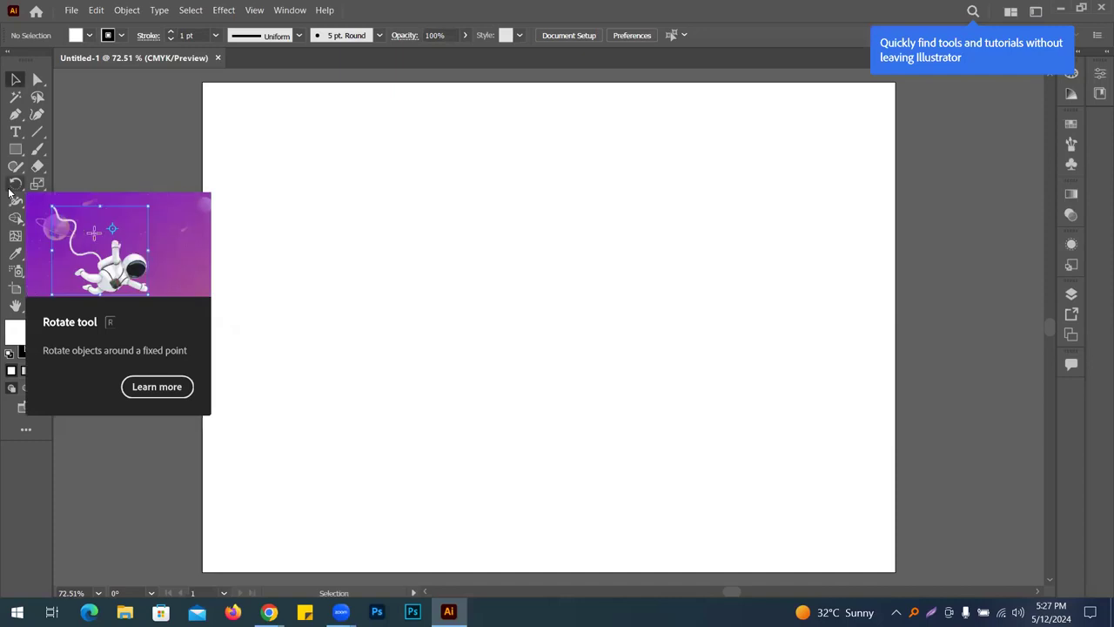
{"action": "left_click", "coordinate": [16, 79]}
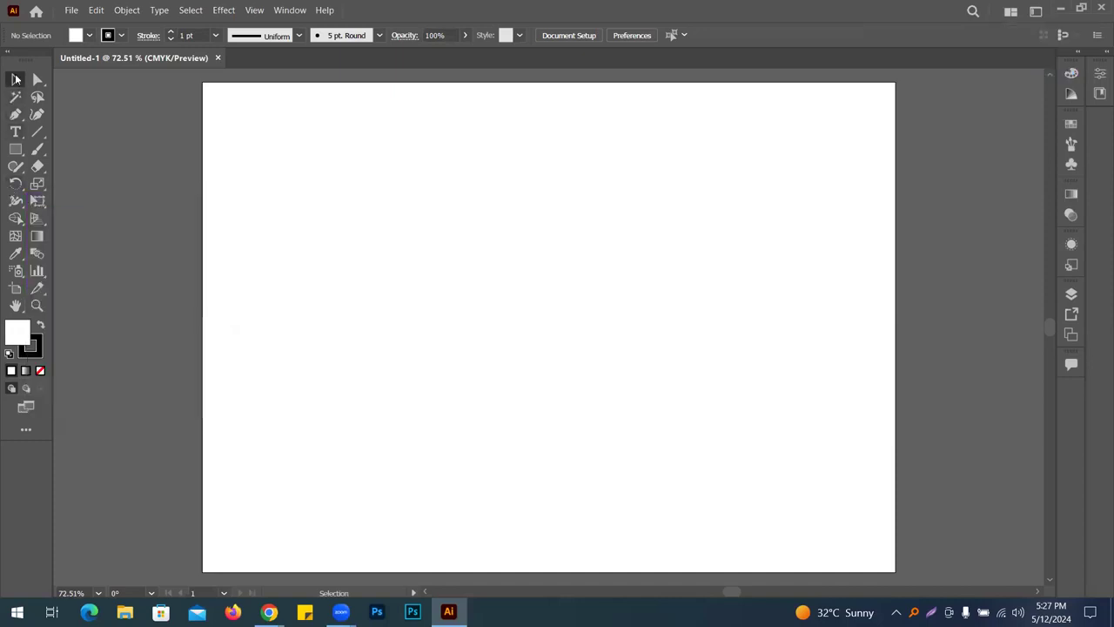
Show the Pathfinder panel, place it beside the artboard and make it first in its group, ahead of Transform and Align
{"action": "left_click", "coordinate": [289, 11]}
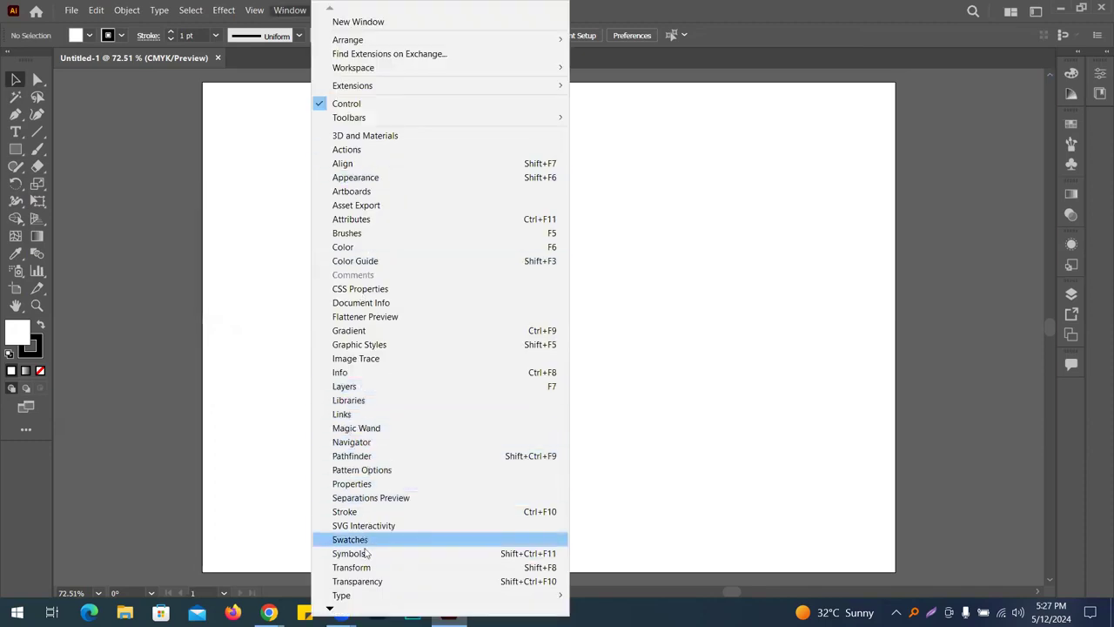
{"action": "mouse_move", "coordinate": [336, 607]}
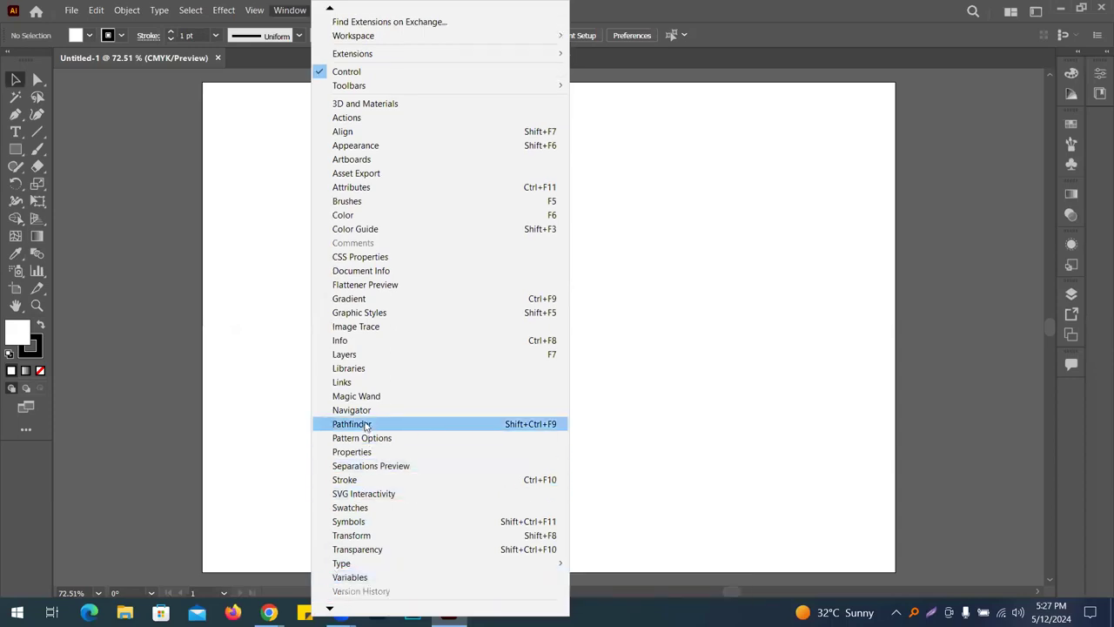
{"action": "left_click", "coordinate": [351, 423]}
{"action": "left_click_drag", "start_coordinate": [612, 82], "coordinate": [930, 158]}
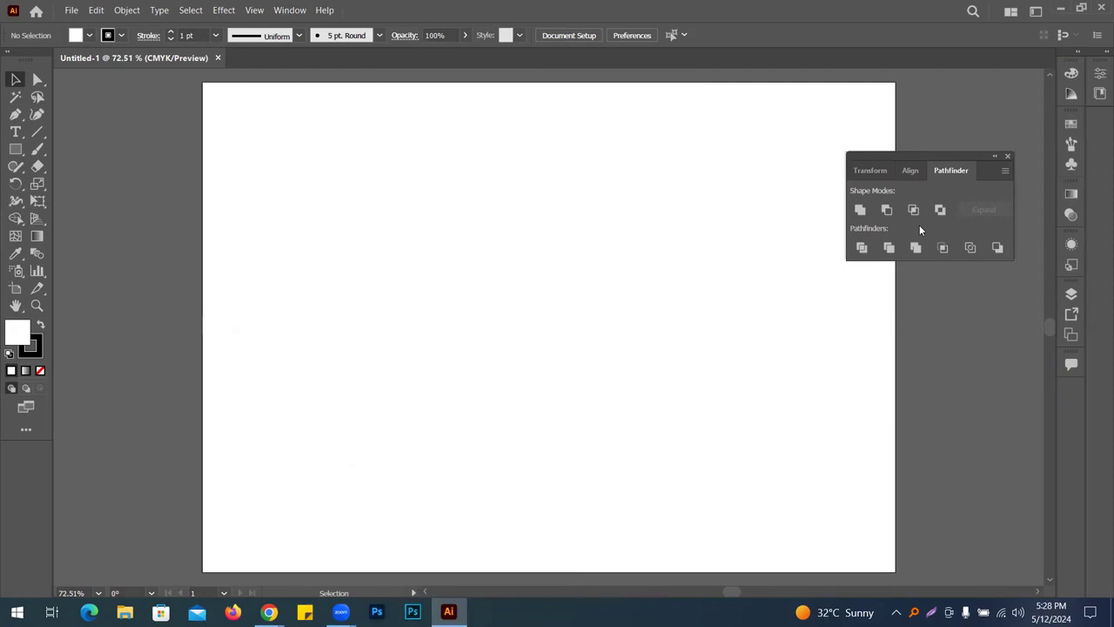
{"action": "left_click_drag", "start_coordinate": [938, 171], "coordinate": [868, 171]}
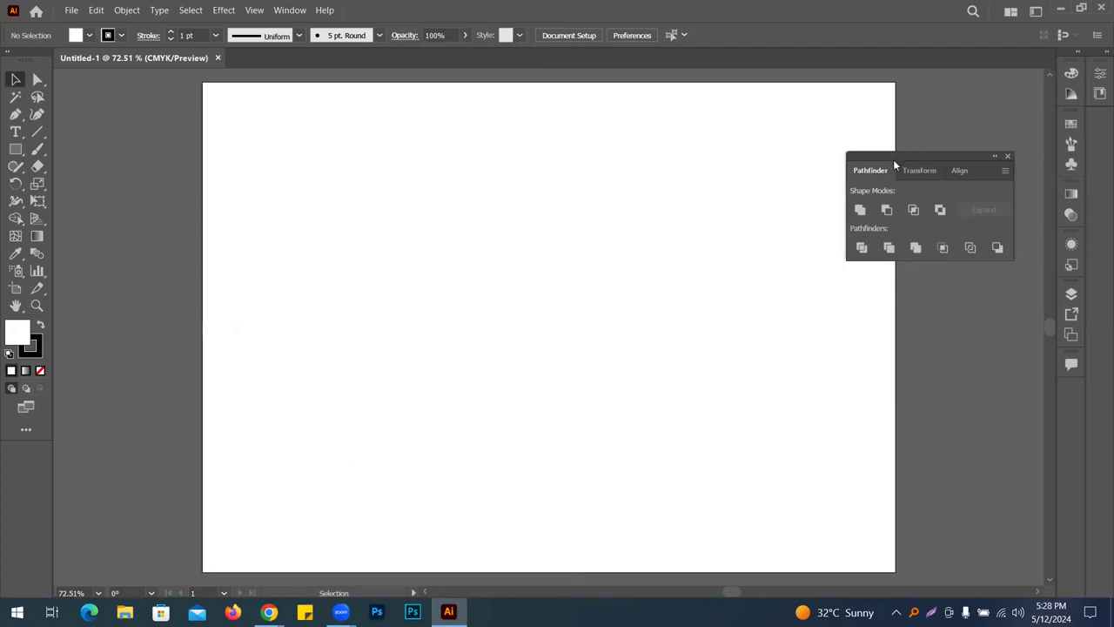
{"action": "left_click_drag", "start_coordinate": [924, 162], "coordinate": [938, 179]}
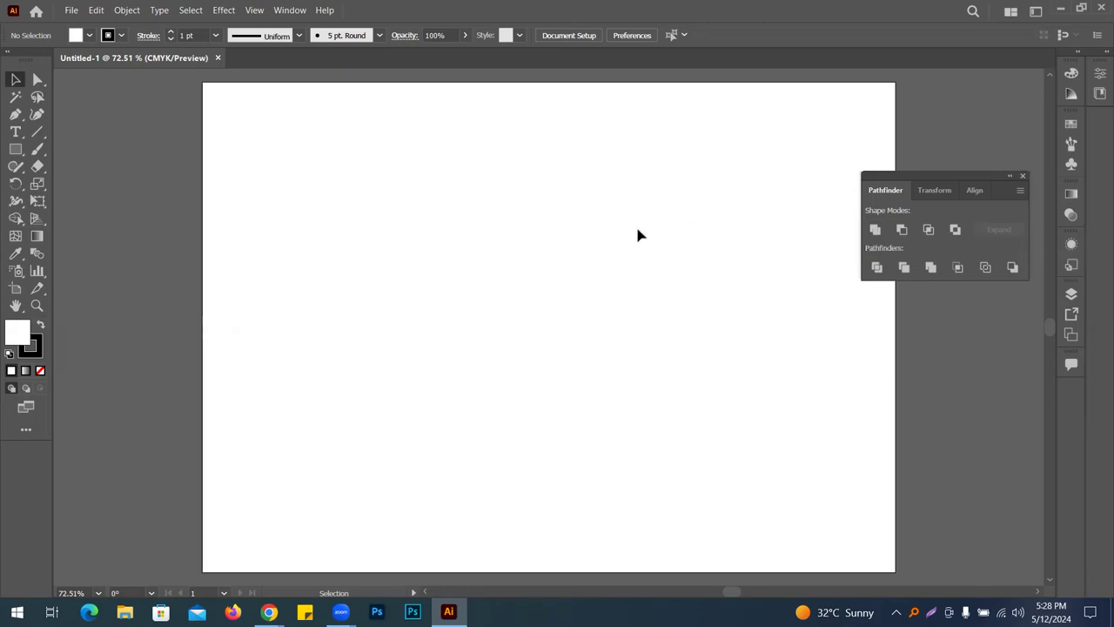
Draw a red-filled rectangle about 0.94 × 0.81 in near the artboard's upper left and duplicate it with a diagonal overlap
{"action": "left_click", "coordinate": [15, 151]}
{"action": "left_click_drag", "start_coordinate": [331, 151], "coordinate": [387, 201]}
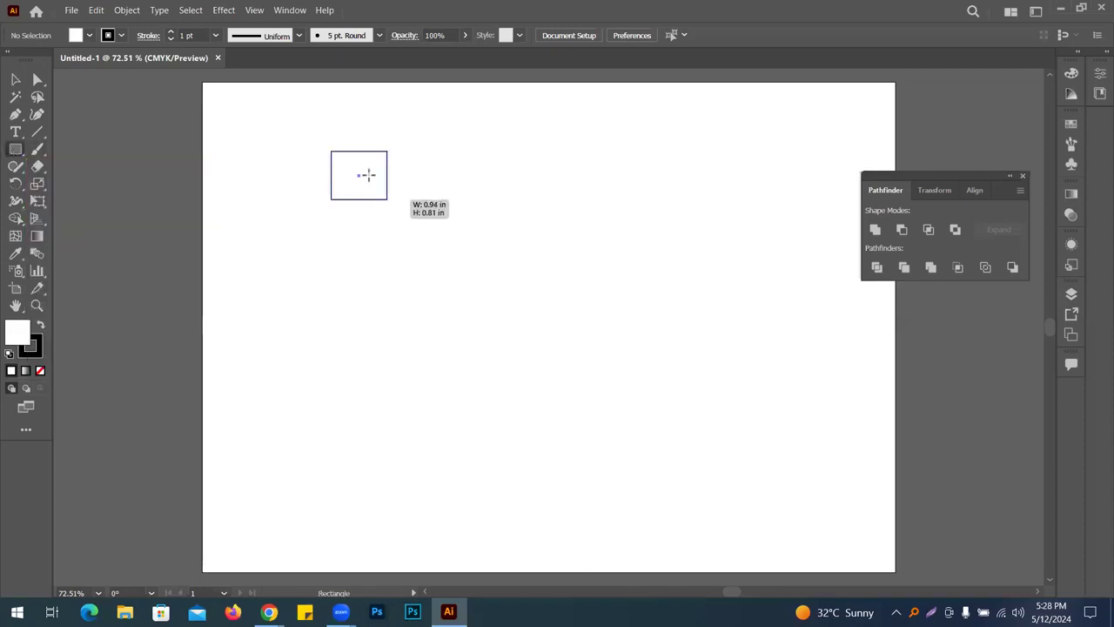
{"action": "left_click", "coordinate": [89, 34]}
{"action": "left_click", "coordinate": [51, 60]}
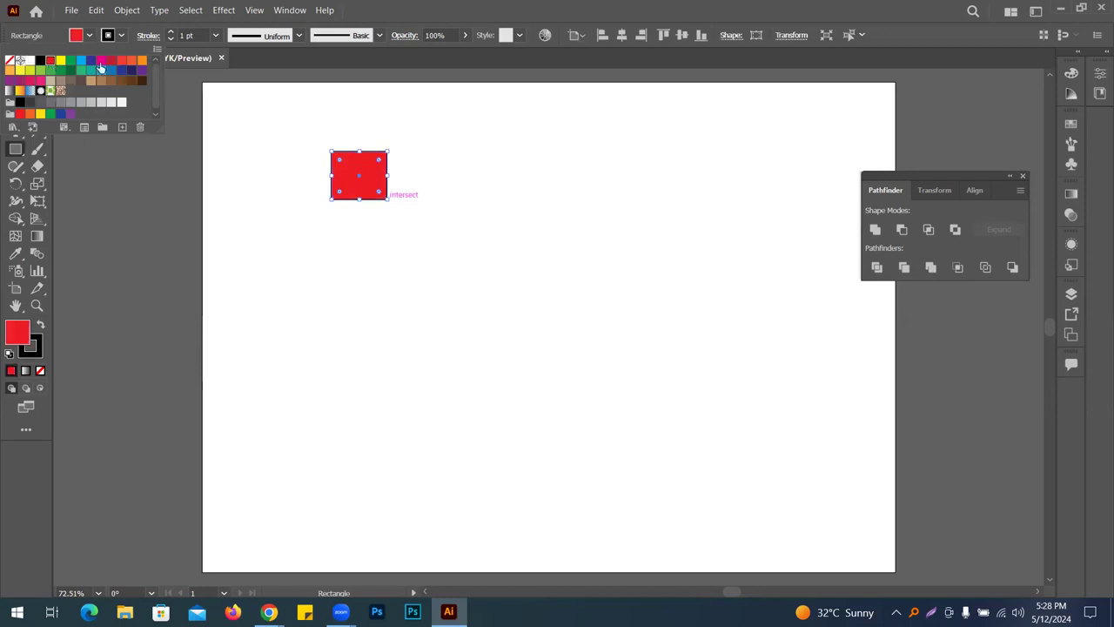
{"action": "left_click", "coordinate": [366, 5]}
{"action": "left_click", "coordinate": [15, 79]}
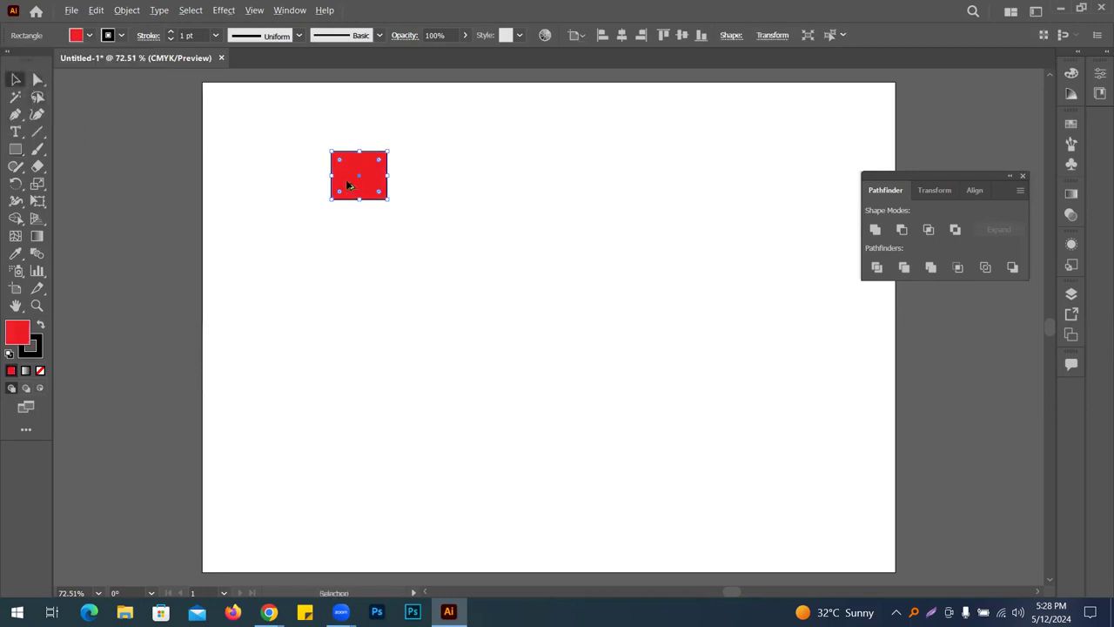
{"action": "left_click_drag", "start_coordinate": [368, 185], "coordinate": [383, 202], "text": "alt"}
{"action": "left_click", "coordinate": [458, 164]}
Try removing the stroke from both rectangles and moving the copy away, and undo these changes
{"action": "left_click_drag", "start_coordinate": [296, 136], "coordinate": [490, 291]}
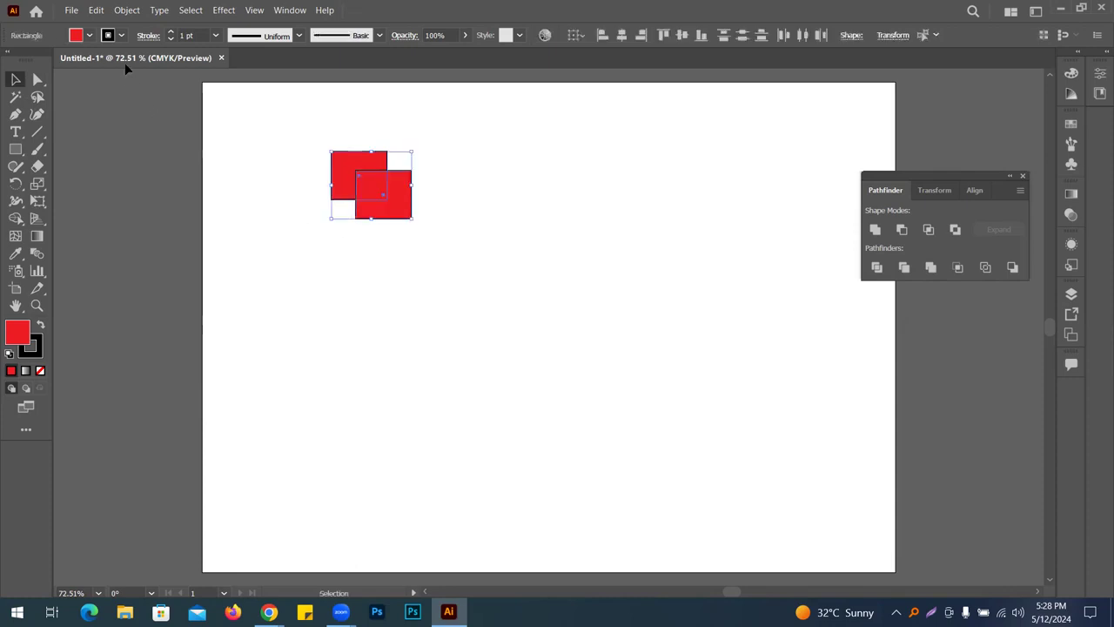
{"action": "left_click", "coordinate": [121, 35]}
{"action": "left_click", "coordinate": [10, 61]}
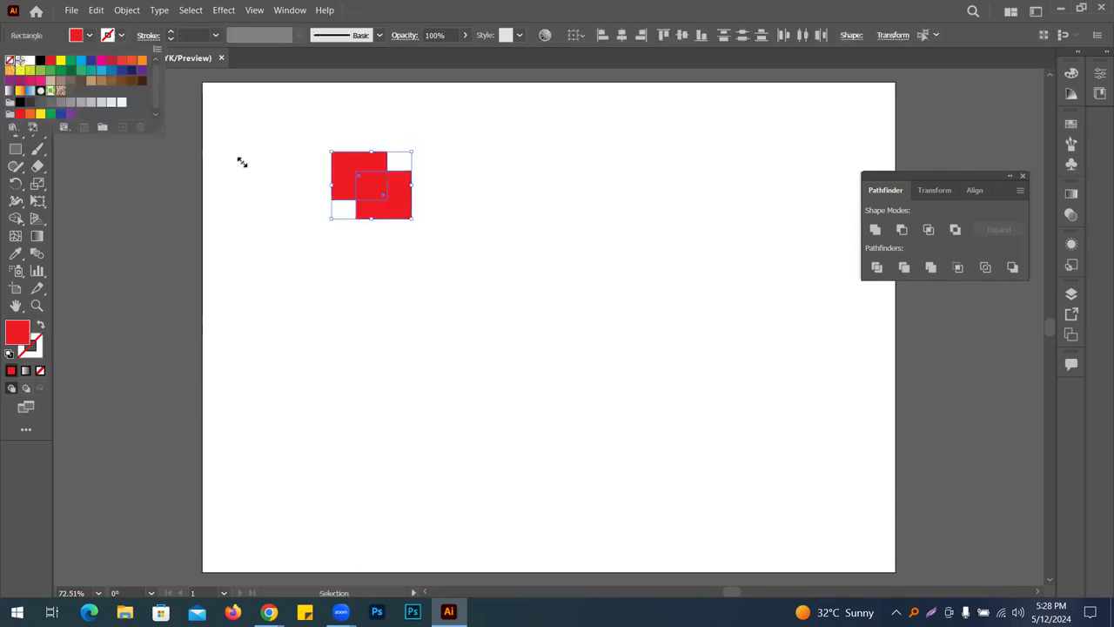
{"action": "left_click", "coordinate": [403, 233]}
{"action": "left_click_drag", "start_coordinate": [406, 200], "coordinate": [549, 209]}
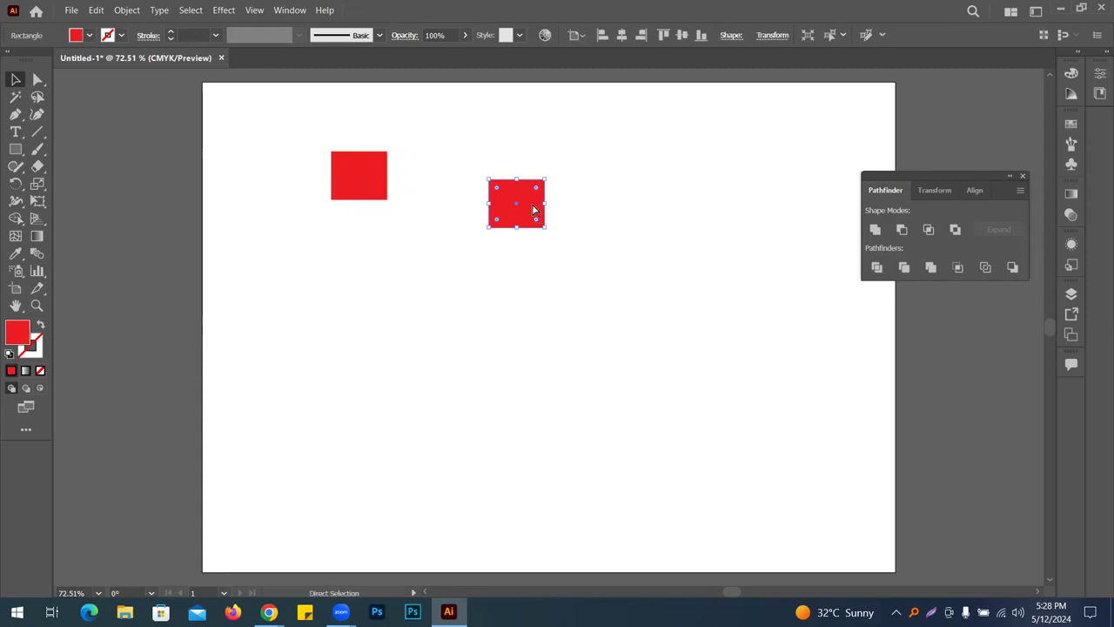
{"action": "key", "text": "ctrl+z"}
{"action": "key", "text": "ctrl+z"}
{"action": "left_click_drag", "start_coordinate": [386, 200], "coordinate": [562, 203]}
{"action": "key", "text": "ctrl+z"}
{"action": "left_click", "coordinate": [401, 318]}
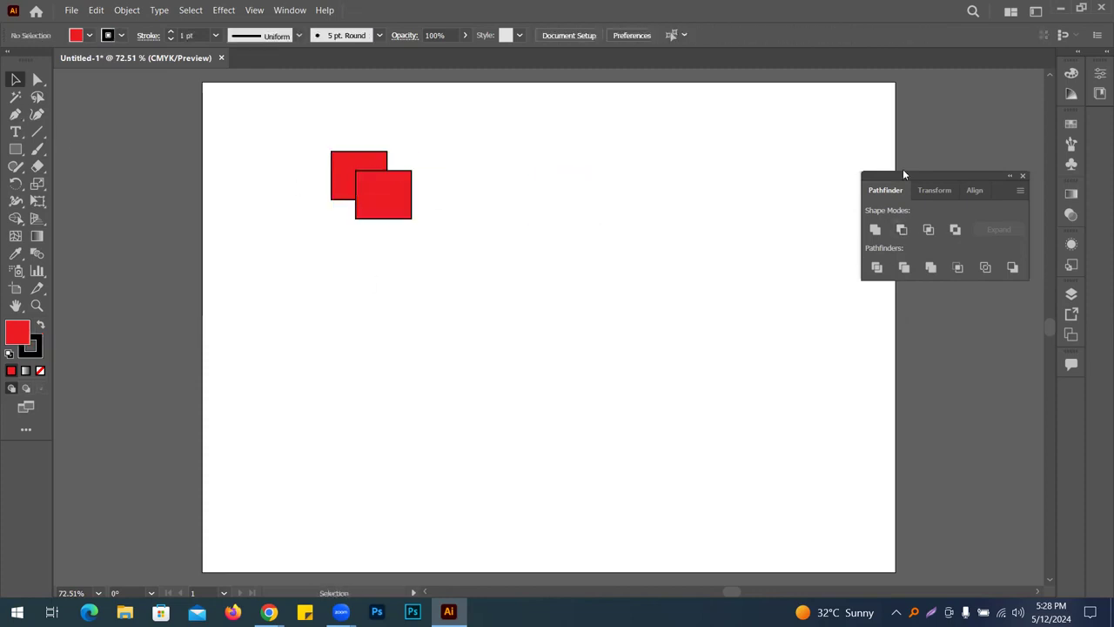
Unite the two overlapping red rectangles into one compound shape
{"action": "left_click_drag", "start_coordinate": [906, 178], "coordinate": [646, 154]}
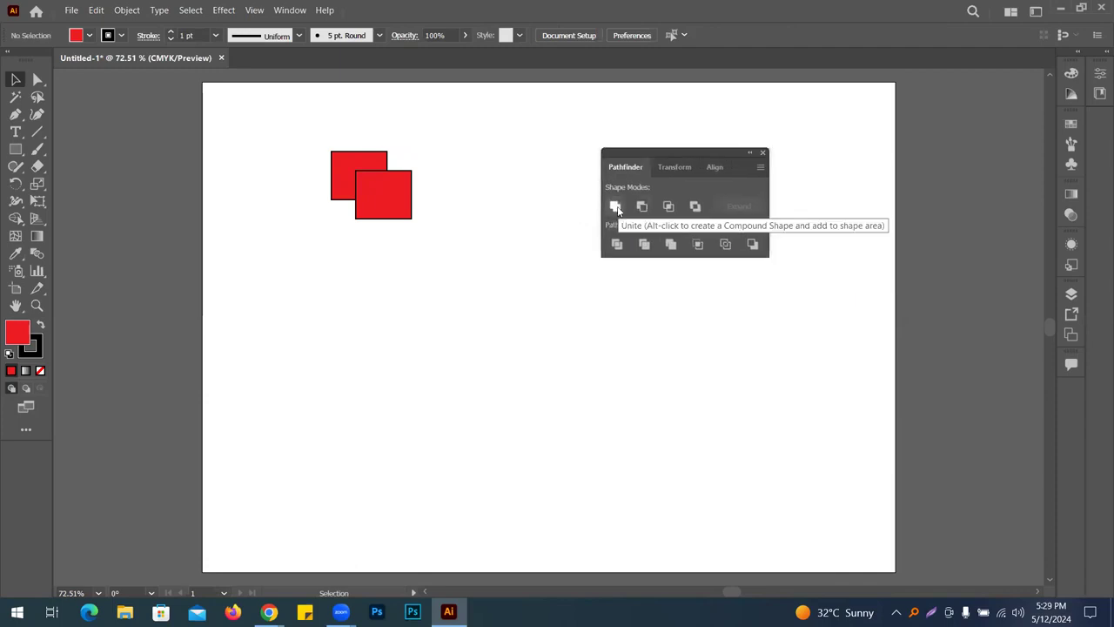
{"action": "left_click_drag", "start_coordinate": [275, 113], "coordinate": [513, 309]}
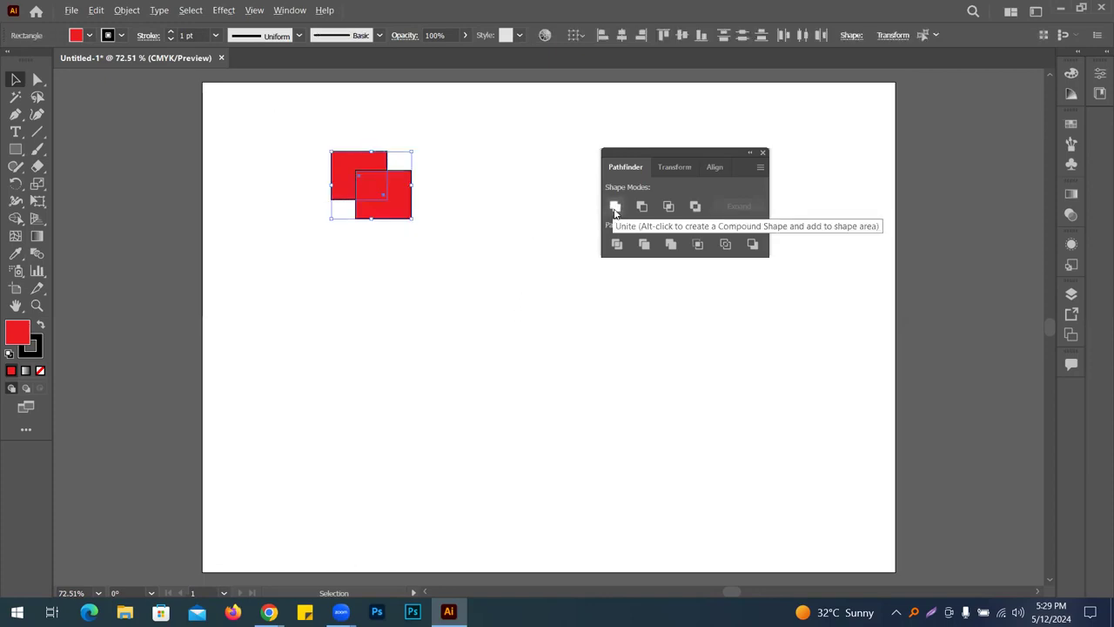
{"action": "left_click", "coordinate": [614, 207], "text": "alt"}
{"action": "left_click", "coordinate": [470, 202]}
Move the united red shape to the artboard's upper-left corner and shift the Pathfinder panel away from the middle of the artboard
{"action": "left_click_drag", "start_coordinate": [405, 202], "coordinate": [353, 179]}
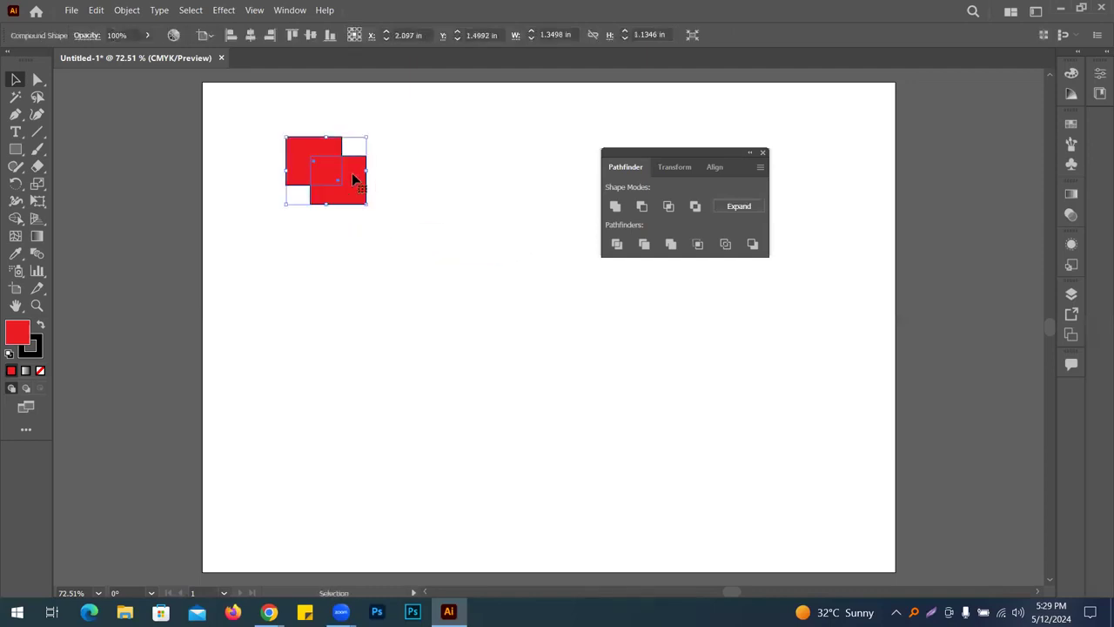
{"action": "right_click", "coordinate": [354, 179]}
{"action": "left_click", "coordinate": [460, 113]}
{"action": "left_click", "coordinate": [457, 115]}
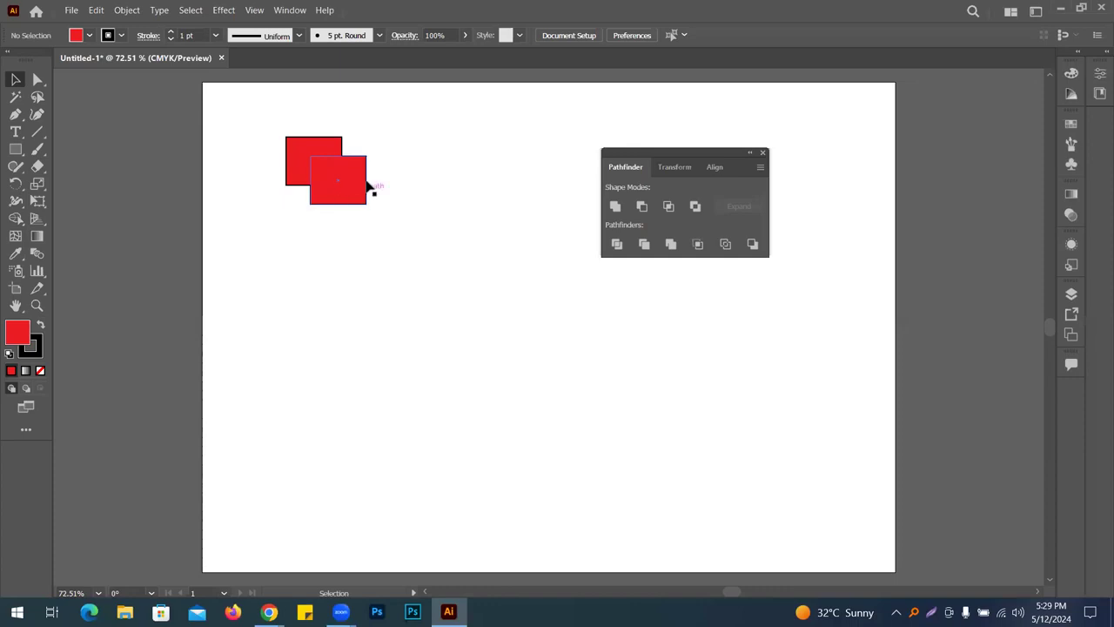
{"action": "left_click_drag", "start_coordinate": [356, 171], "coordinate": [319, 143]}
{"action": "left_click_drag", "start_coordinate": [722, 154], "coordinate": [813, 95]}
{"action": "left_click", "coordinate": [670, 183]}
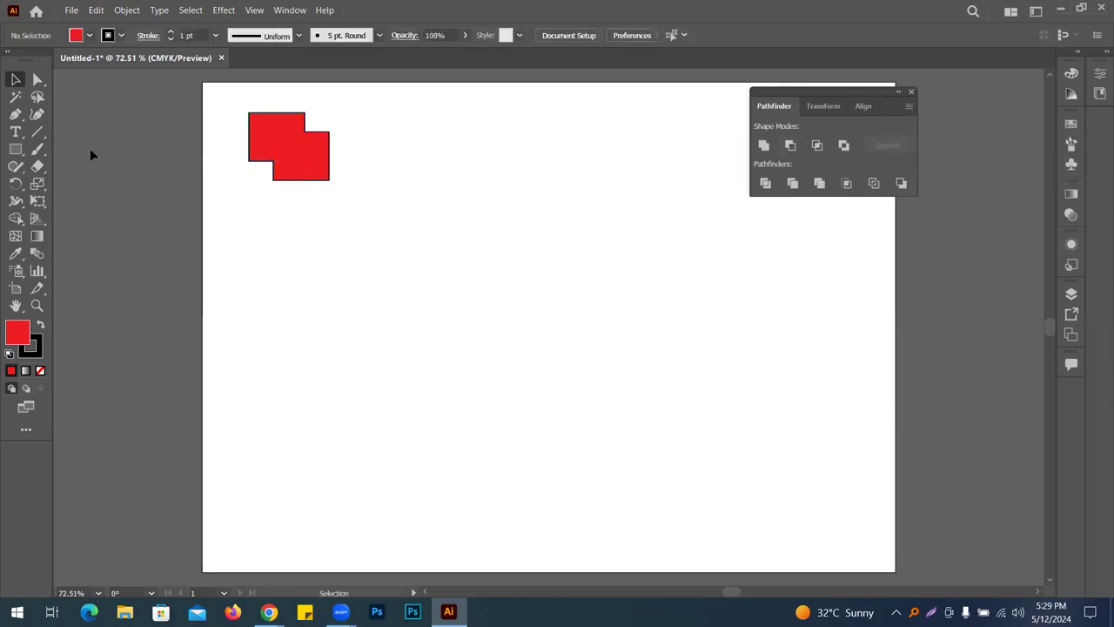
Draw a large red rectangle near the middle of the artboard with the Rectangle tool
{"action": "left_click", "coordinate": [15, 149]}
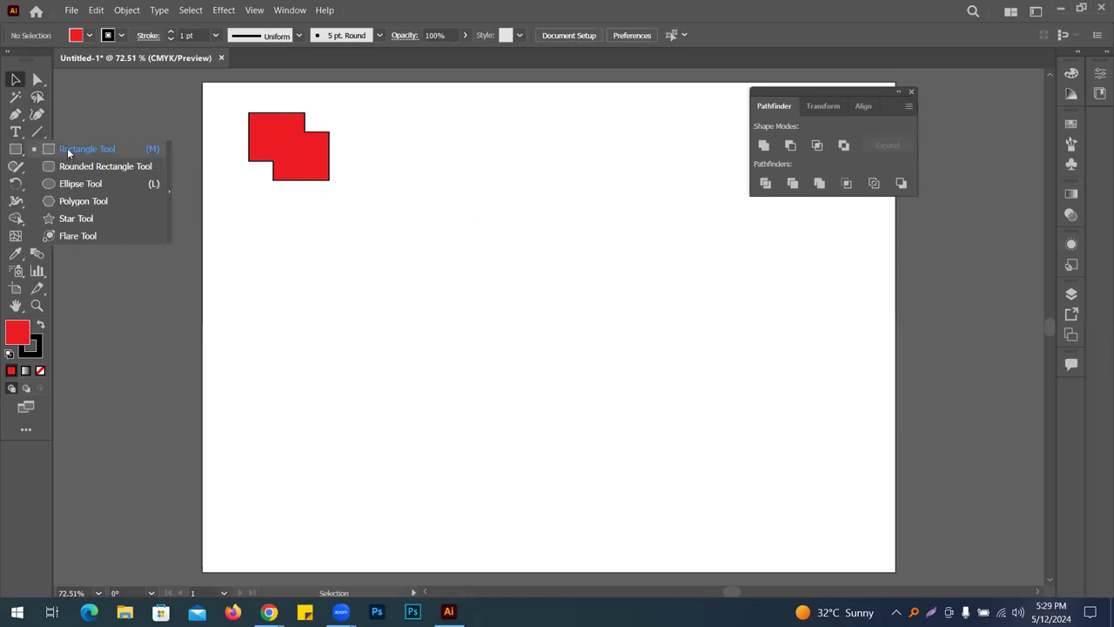
{"action": "left_click", "coordinate": [70, 149]}
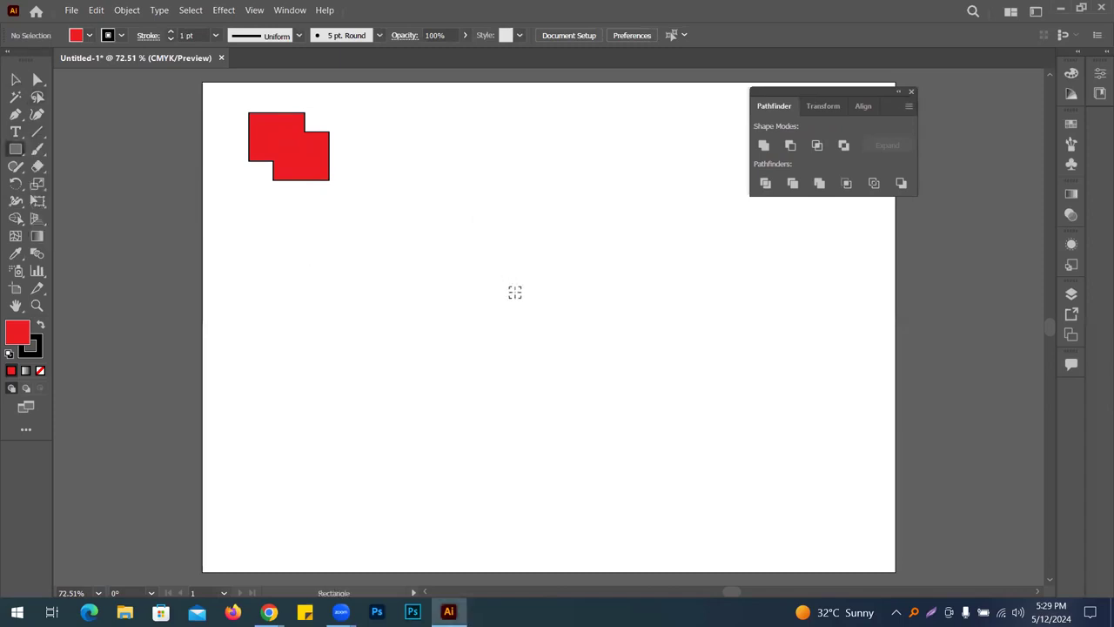
{"action": "left_click_drag", "start_coordinate": [458, 258], "coordinate": [708, 391]}
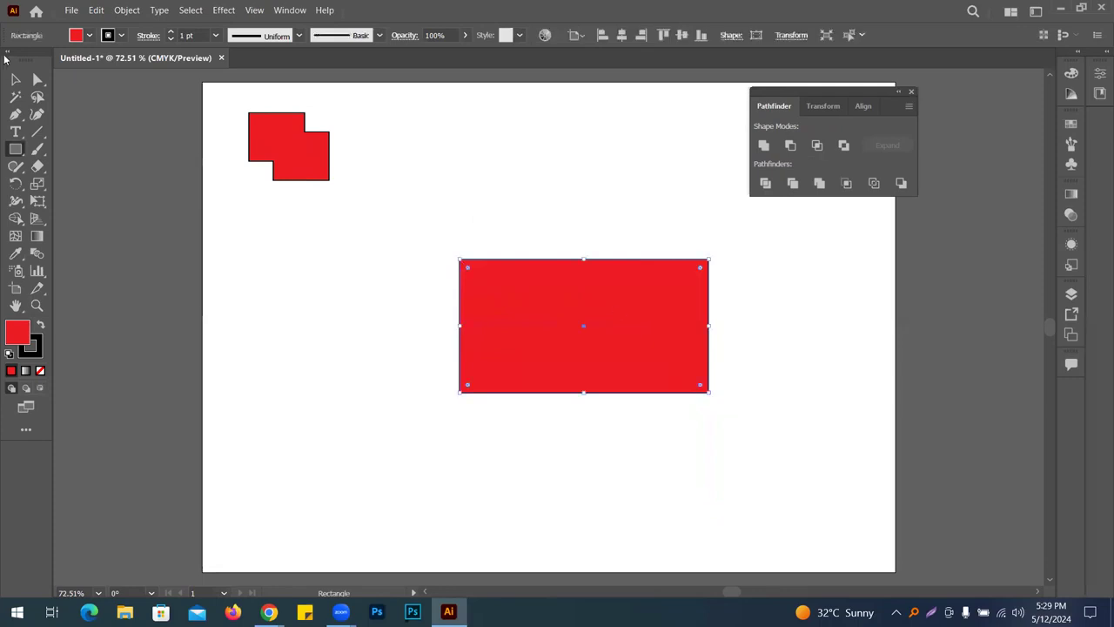
Draw a circle about 4.56 in in diameter overlapping the large rectangle's lower right part and fill it light blue
{"action": "left_click", "coordinate": [14, 148]}
{"action": "left_click", "coordinate": [86, 182]}
{"action": "left_click_drag", "start_coordinate": [656, 405], "coordinate": [790, 503]}
{"action": "left_click", "coordinate": [17, 78]}
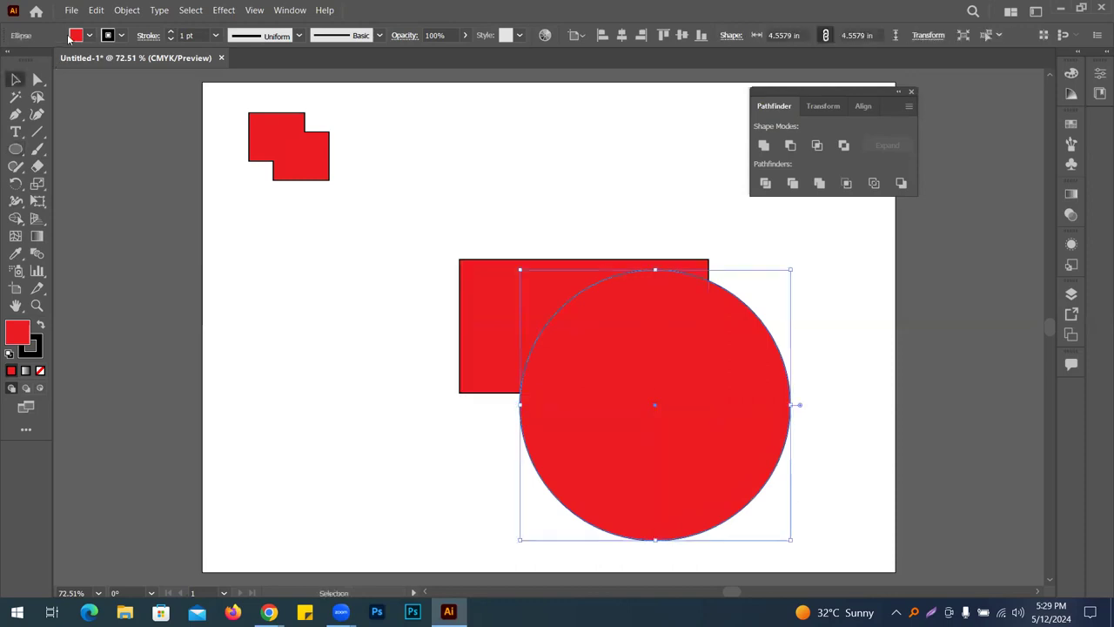
{"action": "left_click", "coordinate": [88, 34]}
{"action": "left_click", "coordinate": [81, 59]}
{"action": "left_click", "coordinate": [572, 144]}
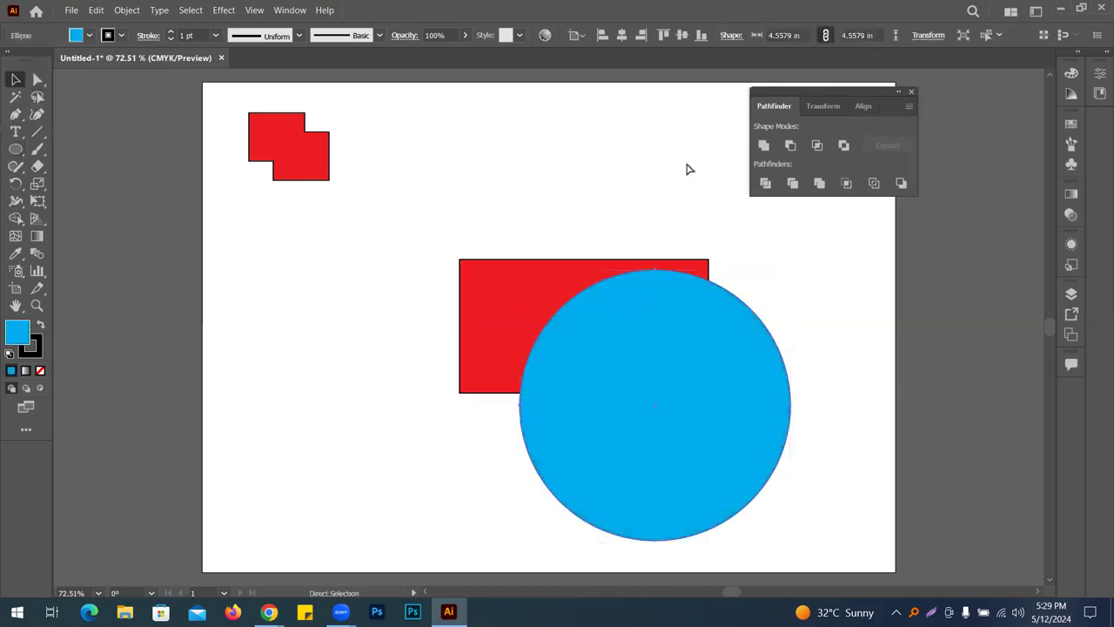
Move the blue circle so its center sits on the large red rectangle's lower-right corner and its top meets the rectangle's upper edge
{"action": "left_click_drag", "start_coordinate": [688, 167], "coordinate": [641, 172]}
{"action": "left_click_drag", "start_coordinate": [611, 236], "coordinate": [530, 199]}
{"action": "left_click_drag", "start_coordinate": [579, 293], "coordinate": [606, 294]}
{"action": "left_click", "coordinate": [577, 121]}
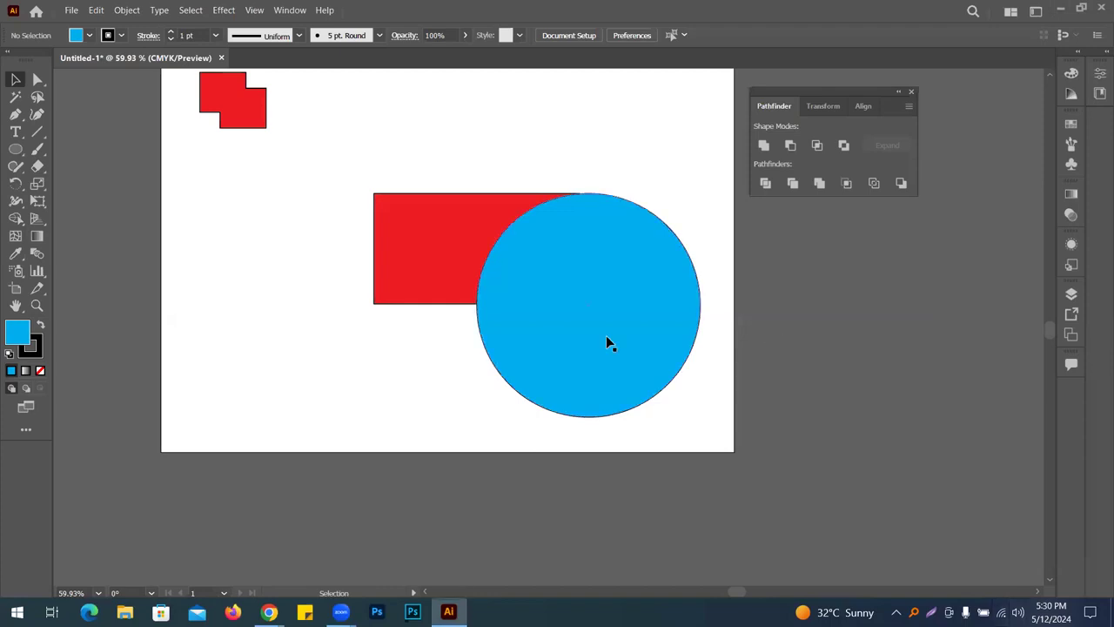
{"action": "left_click", "coordinate": [586, 270]}
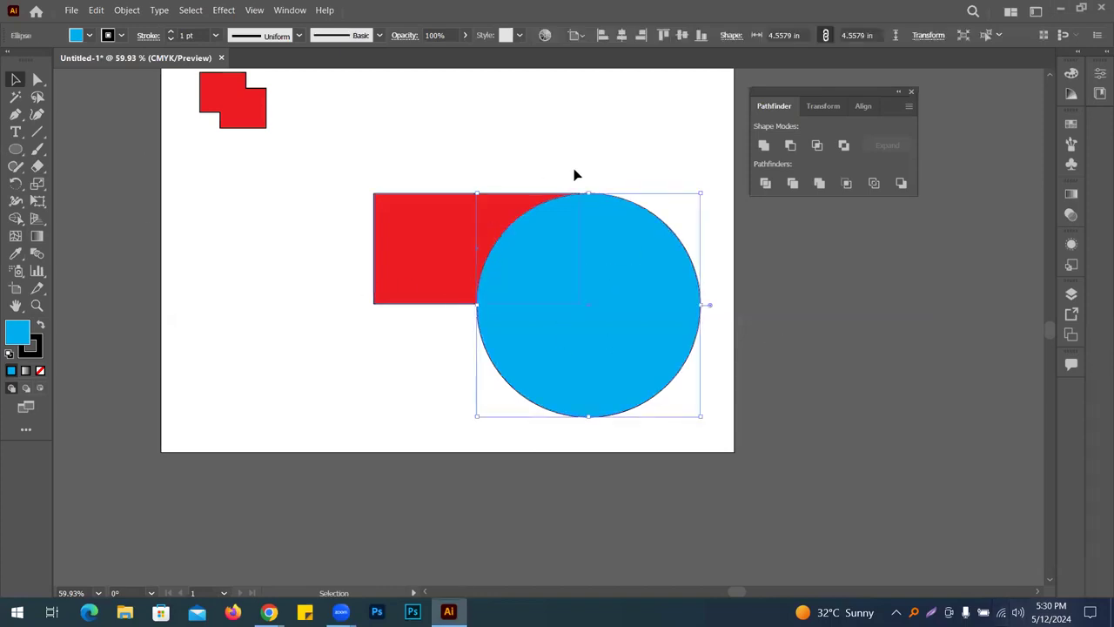
{"action": "left_click", "coordinate": [602, 117]}
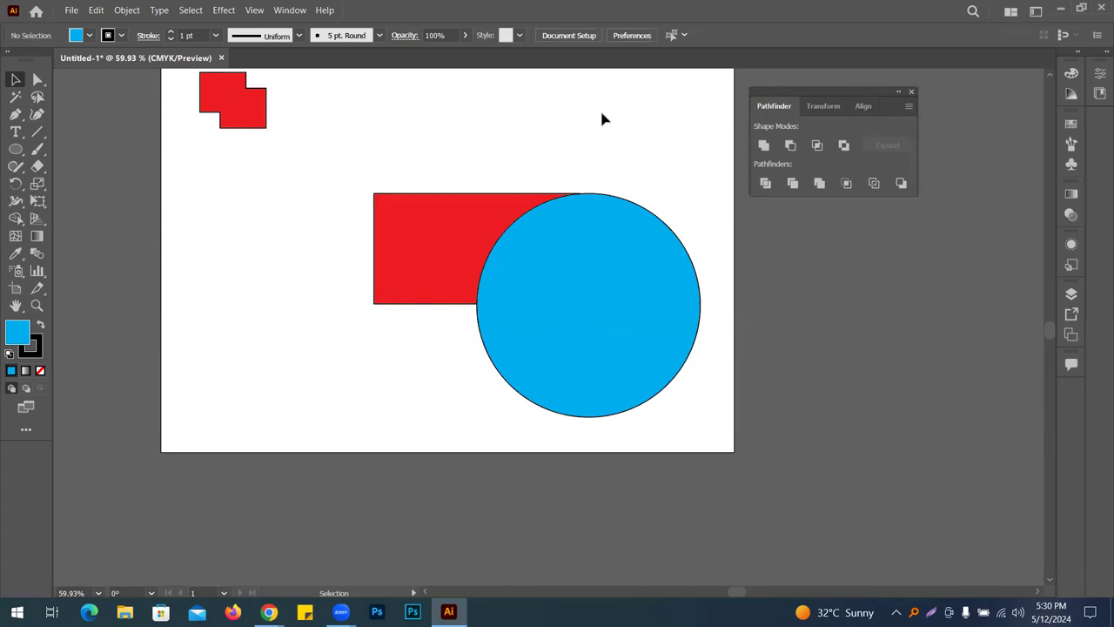
{"action": "mouse_move", "coordinate": [583, 291]}
{"action": "left_mouse_down"}
{"action": "mouse_move", "coordinate": [597, 359]}
{"action": "mouse_move", "coordinate": [563, 304]}
{"action": "mouse_move", "coordinate": [578, 290]}
{"action": "left_mouse_up"}
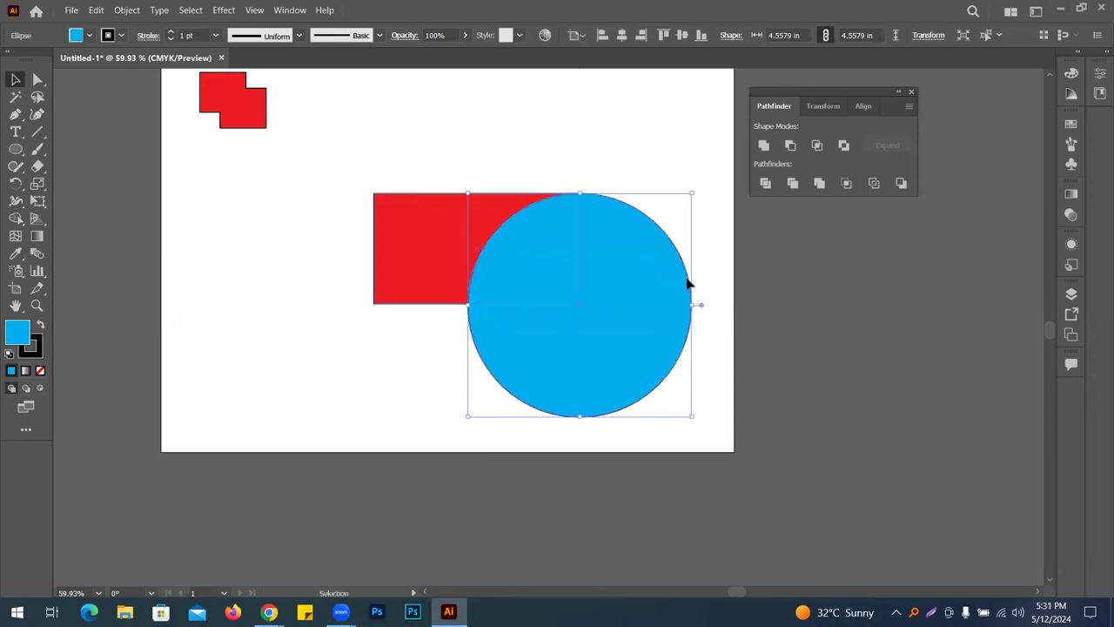
{"action": "left_click", "coordinate": [590, 164]}
Subtract the blue circle from the large red rectangle with Minus Front
{"action": "left_click_drag", "start_coordinate": [365, 144], "coordinate": [619, 456]}
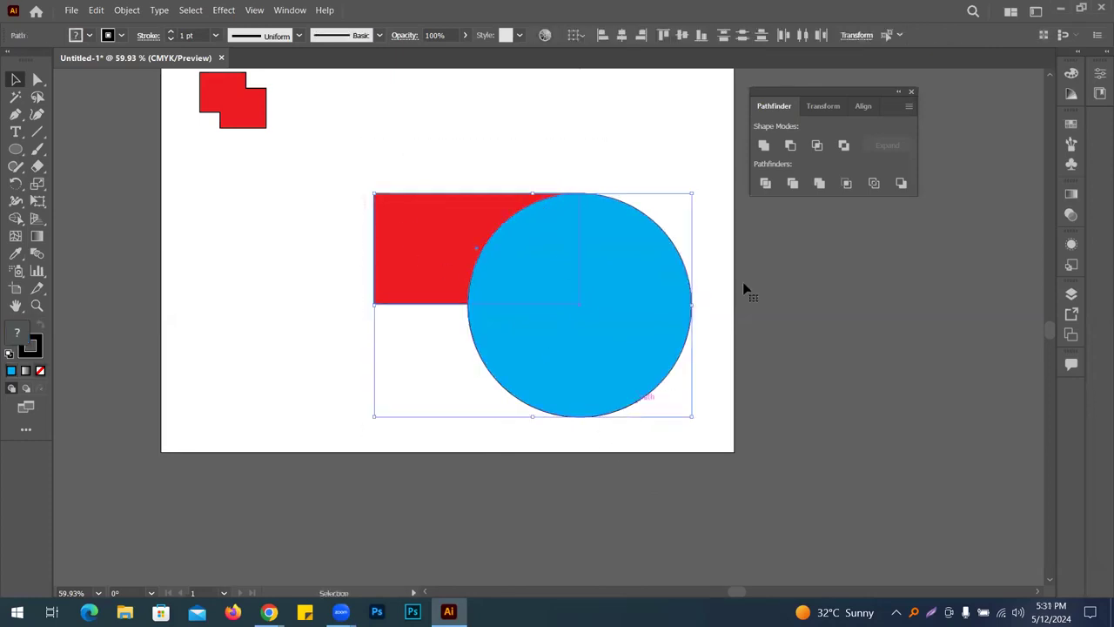
{"action": "left_click", "coordinate": [788, 145]}
{"action": "left_click", "coordinate": [705, 199]}
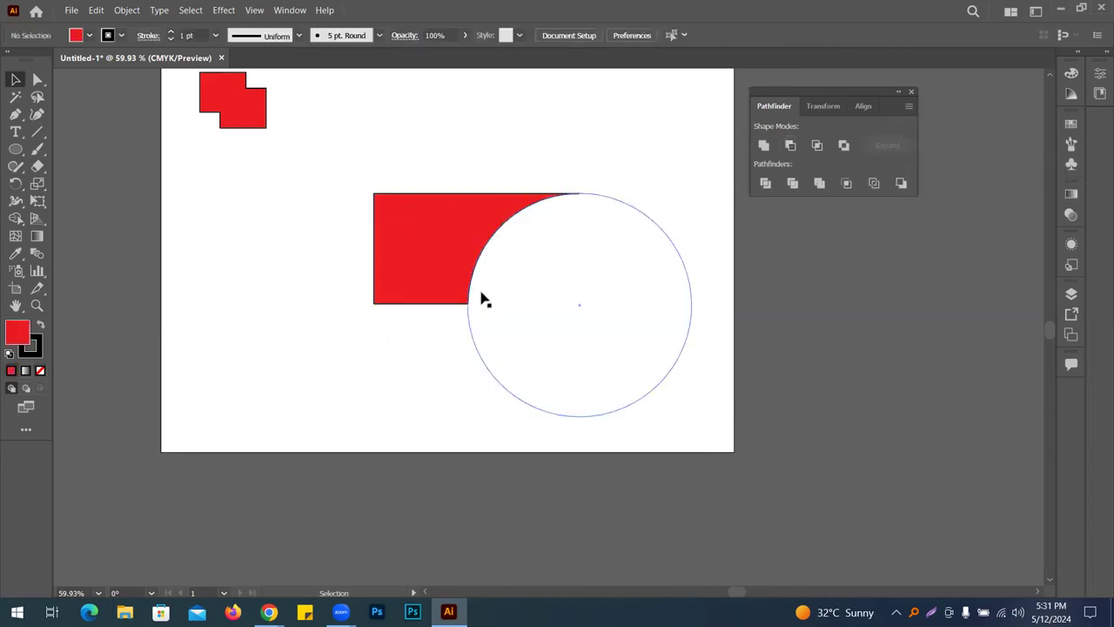
Try to move the compound shape to the artboard's upper-right corner
{"action": "left_click_drag", "start_coordinate": [412, 263], "coordinate": [353, 270]}
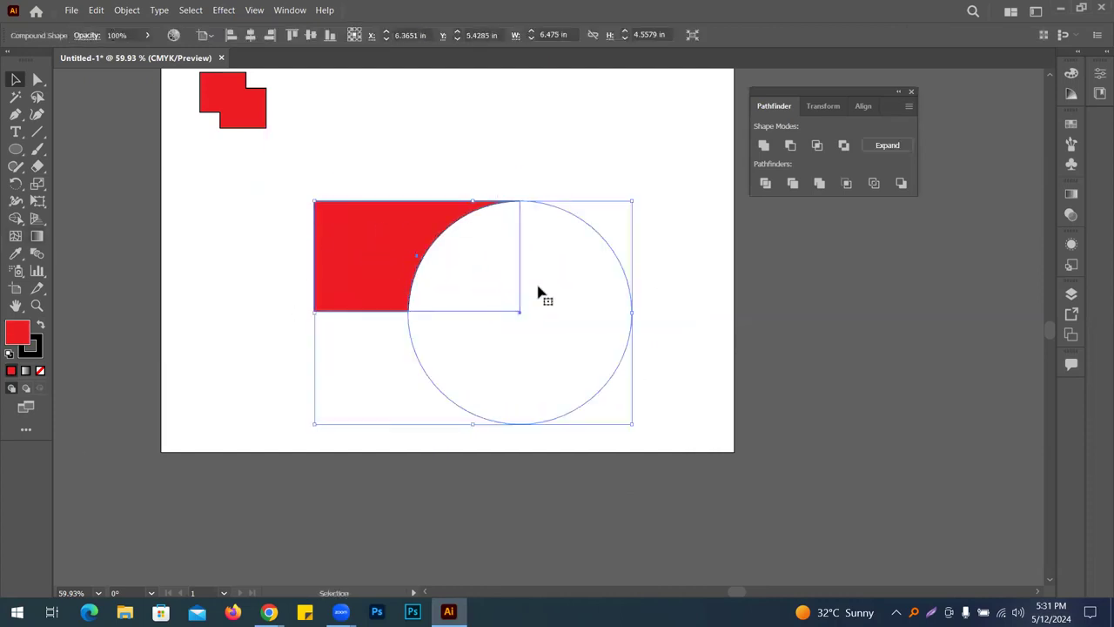
{"action": "left_click", "coordinate": [445, 183]}
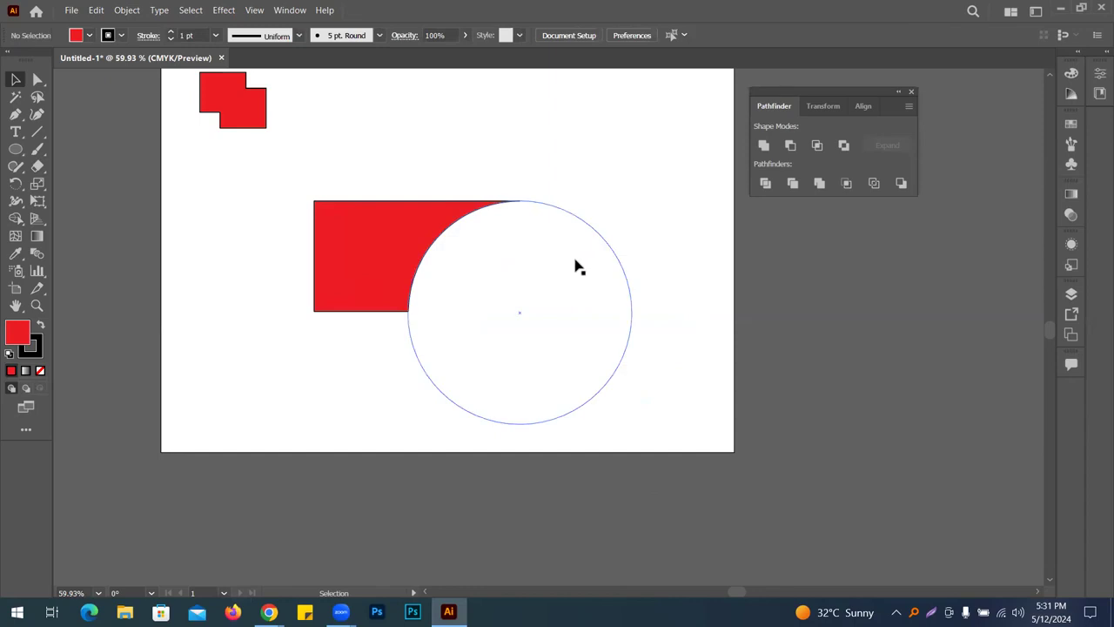
{"action": "right_click", "coordinate": [442, 254]}
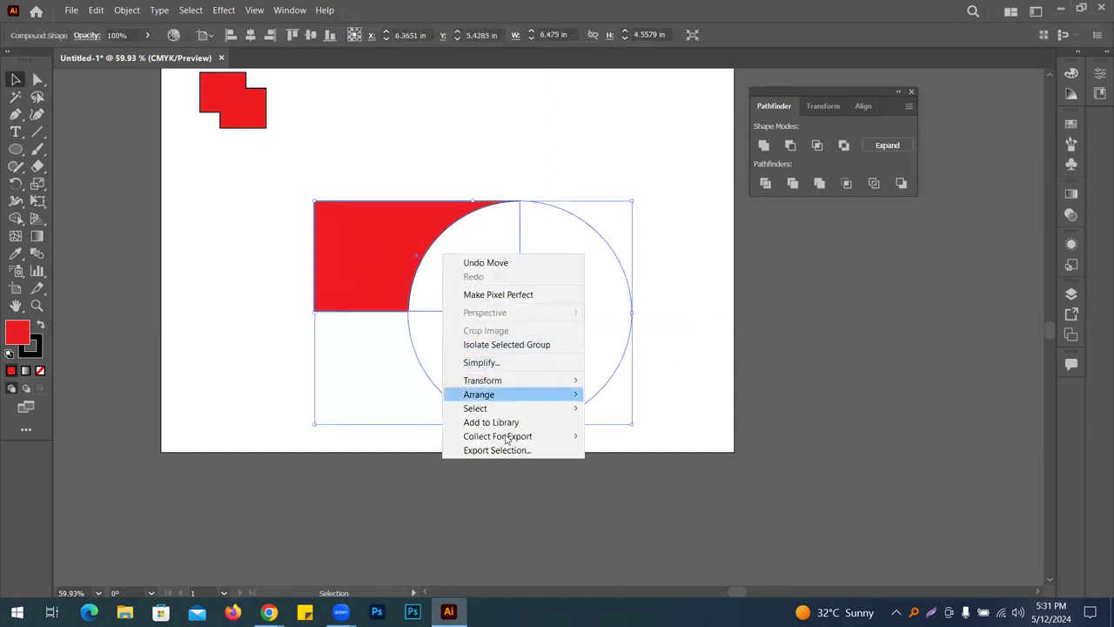
{"action": "left_click", "coordinate": [670, 83]}
{"action": "right_click", "coordinate": [527, 233]}
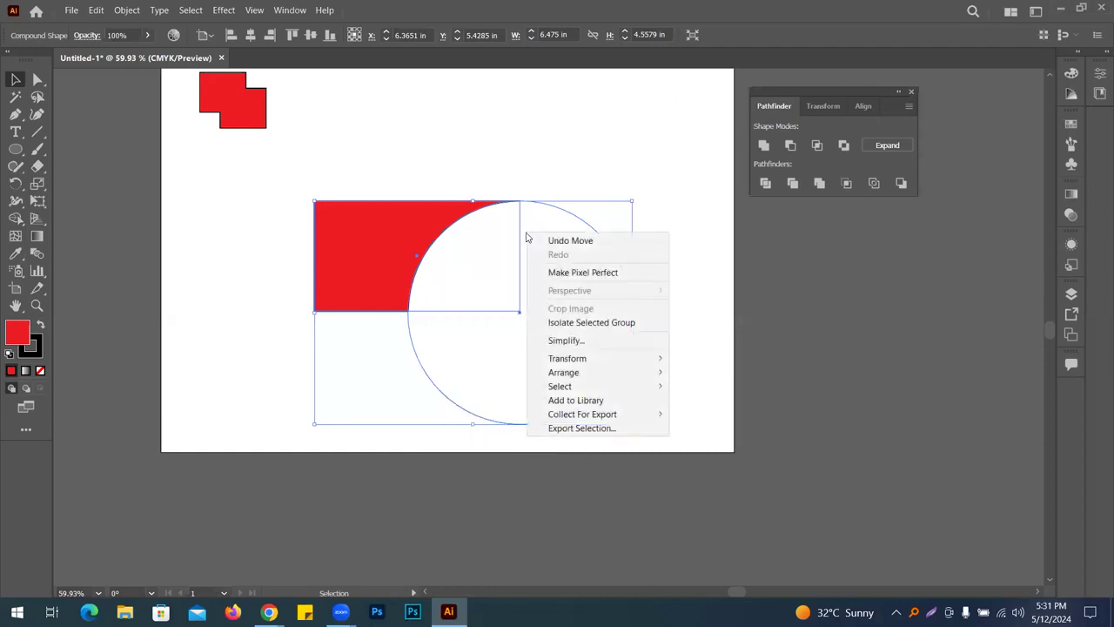
{"action": "left_click", "coordinate": [597, 171]}
{"action": "left_click", "coordinate": [525, 186]}
{"action": "left_click_drag", "start_coordinate": [375, 241], "coordinate": [512, 145]}
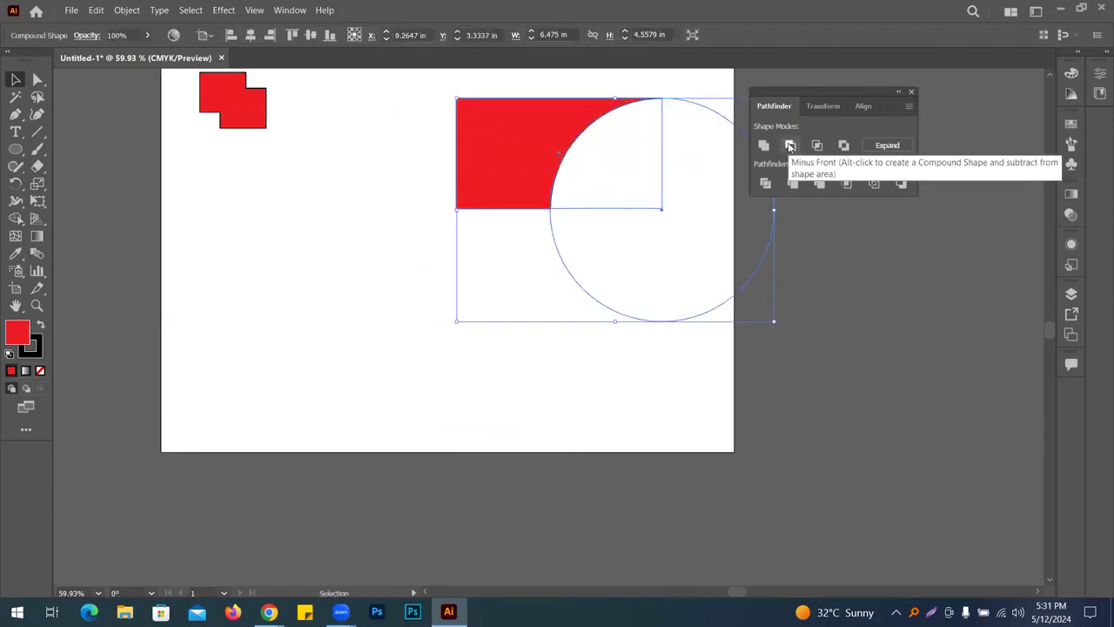
{"action": "left_click_drag", "start_coordinate": [511, 144], "coordinate": [584, 114]}
{"action": "left_click", "coordinate": [395, 266]}
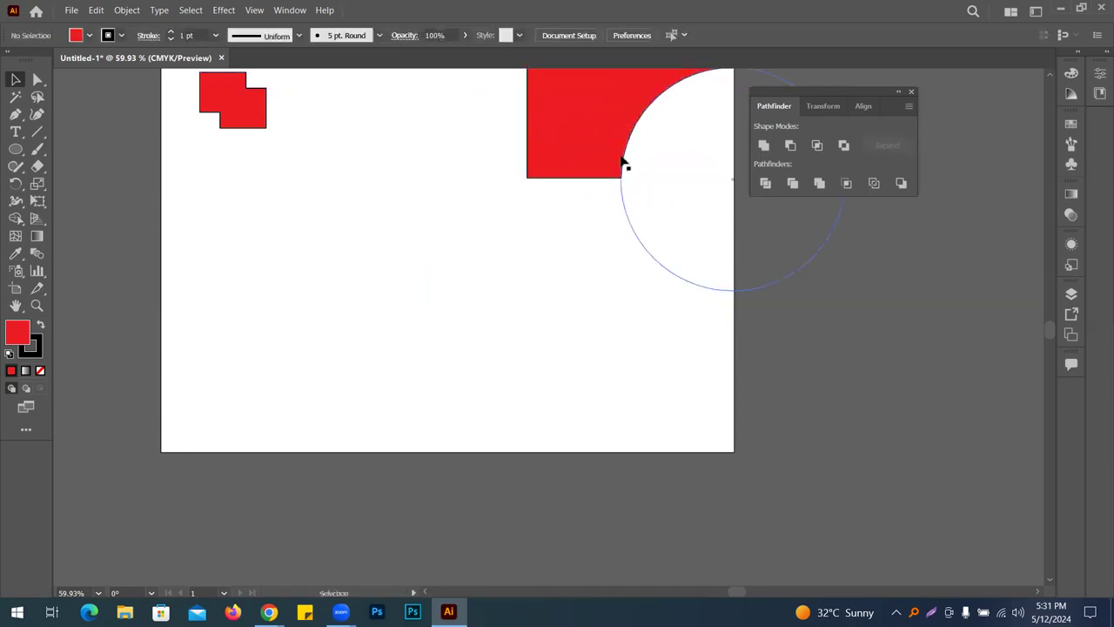
Undo the compound shape's moves and the compound subtraction, restoring the separate red rectangle and blue circle
{"action": "key", "text": "ctrl+z"}
{"action": "key", "text": "ctrl+z"}
{"action": "key", "text": "ctrl+z"}
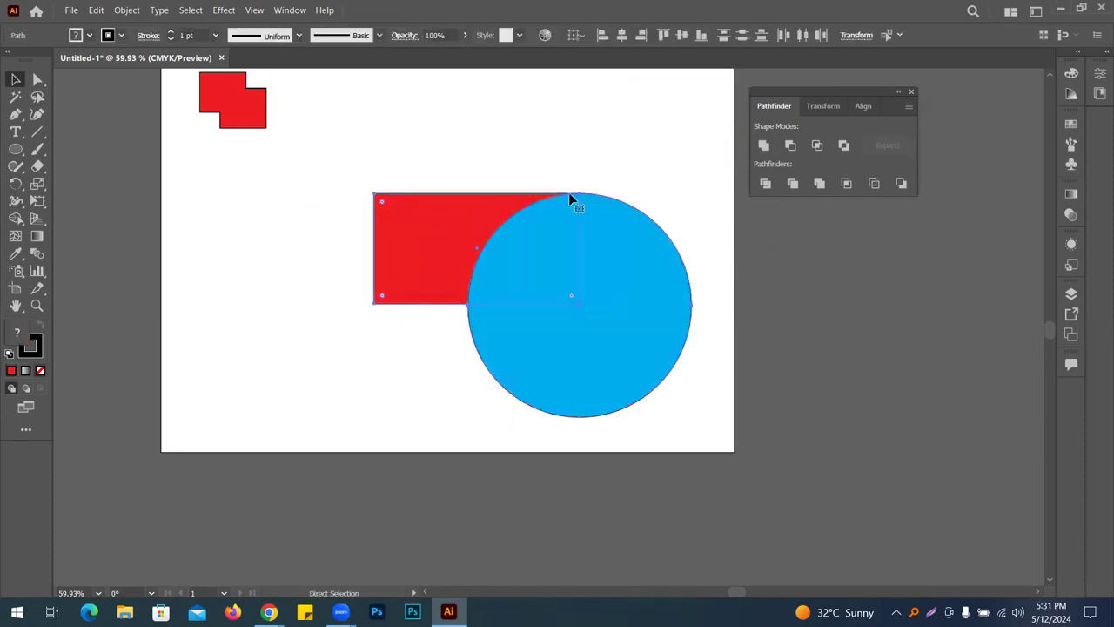
Subtract the blue circle from the red rectangle with a plain Minus Front and move the result to the artboard's upper-right corner
{"action": "left_click", "coordinate": [790, 145]}
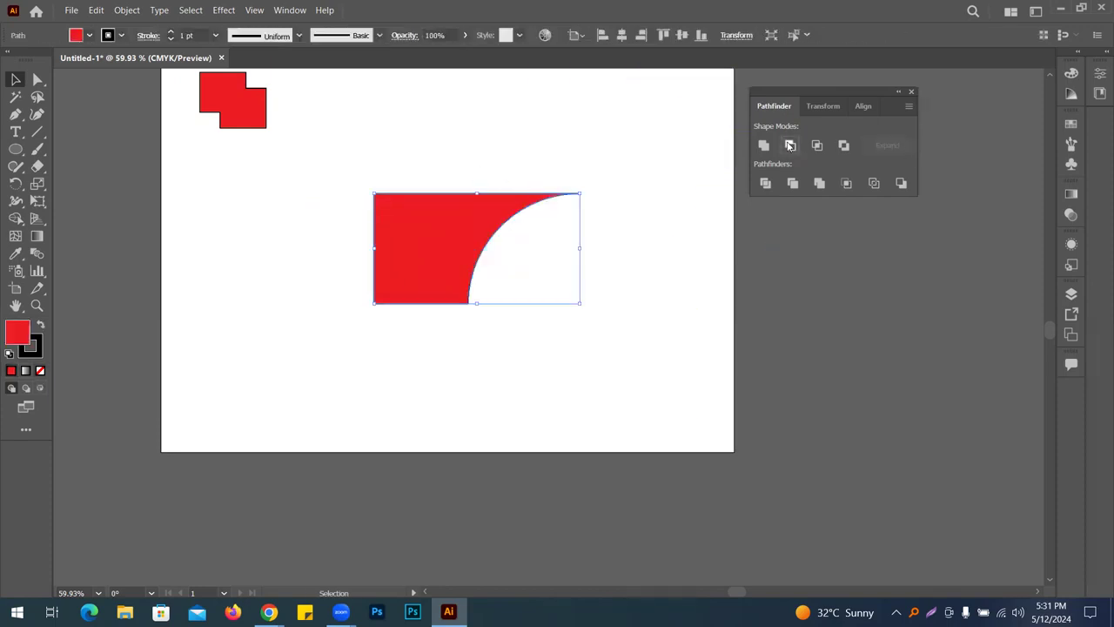
{"action": "left_click", "coordinate": [673, 188]}
{"action": "left_click_drag", "start_coordinate": [418, 241], "coordinate": [594, 98]}
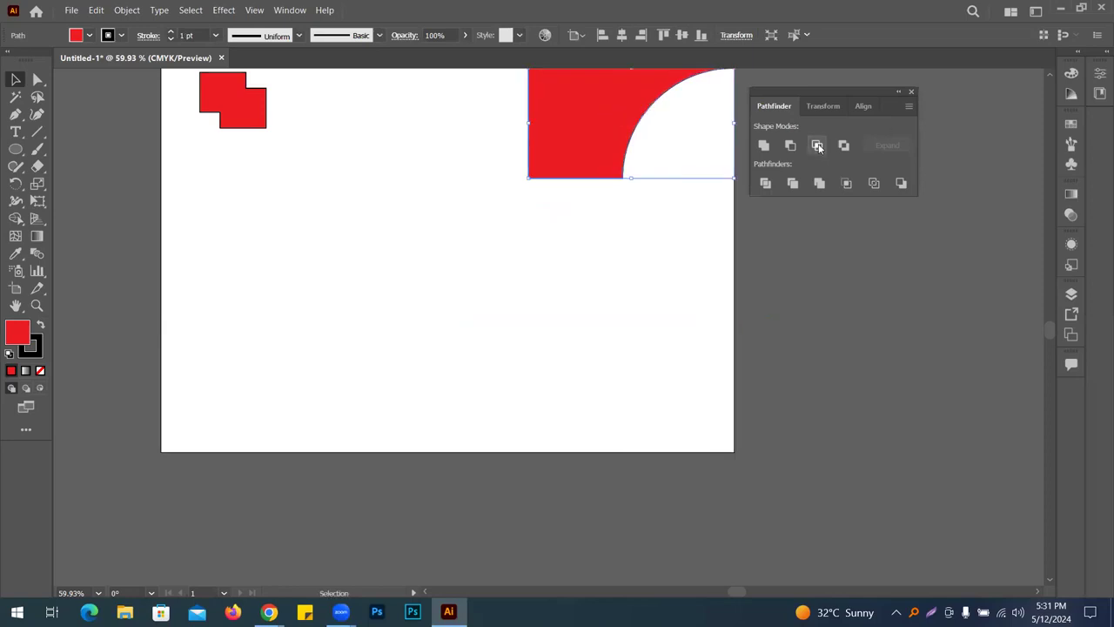
Draw a red circle about 3.93 in in diameter left of the artboard's middle with the Ellipse tool
{"action": "key", "text": "l"}
{"action": "left_click_drag", "start_coordinate": [364, 279], "coordinate": [461, 376]}
{"action": "key", "text": "v"}
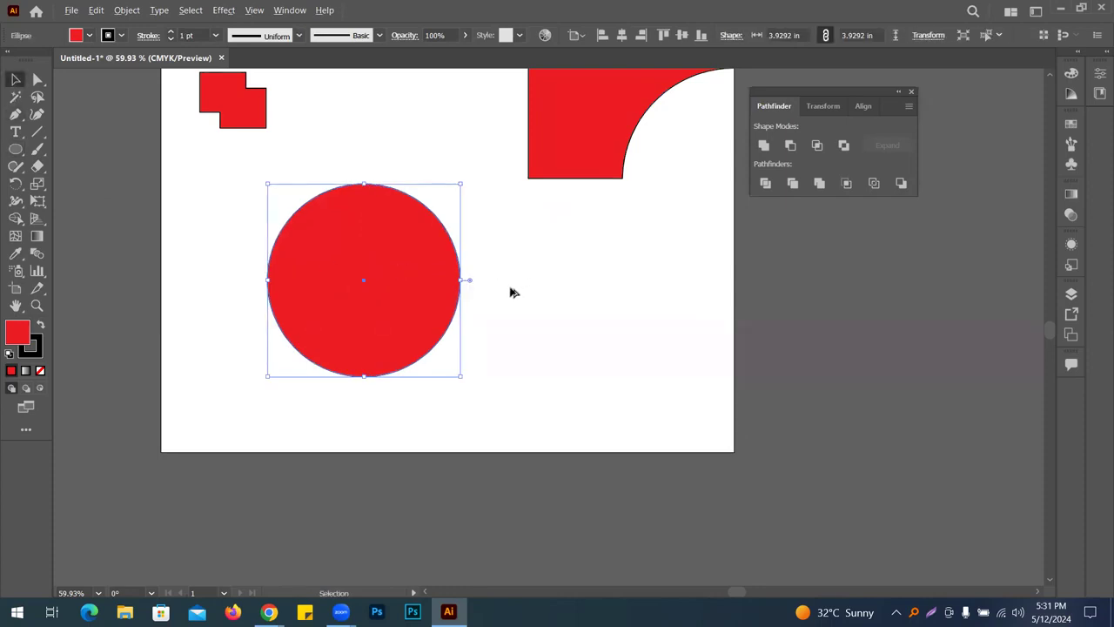
Duplicate the red circle so the copy overlaps its right side, and fill the copy dark blue
{"action": "left_click_drag", "start_coordinate": [504, 321], "coordinate": [536, 284]}
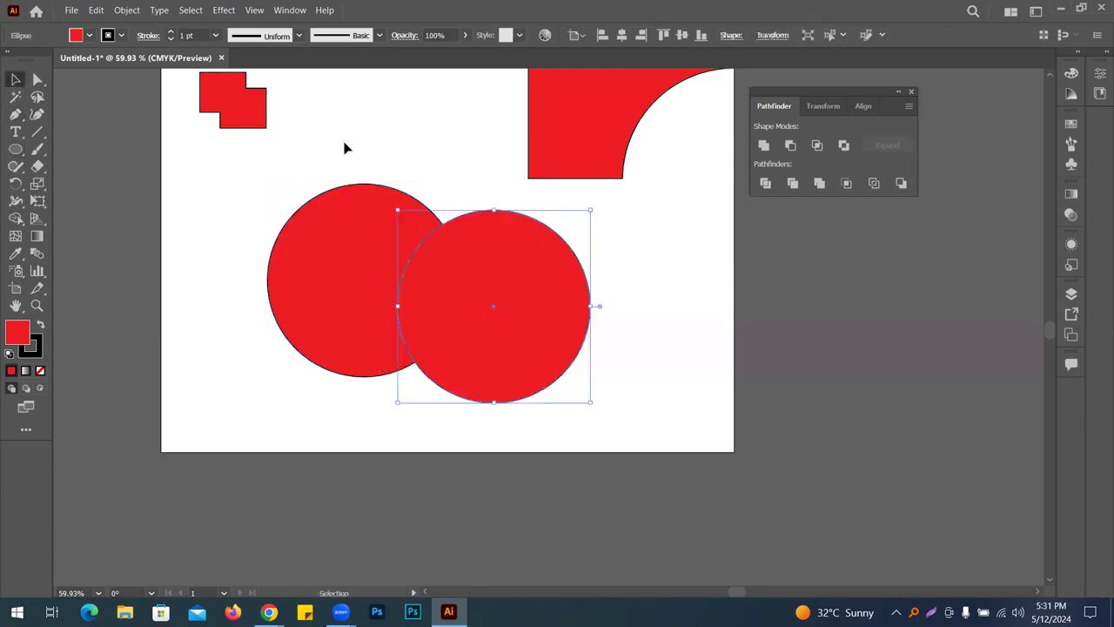
{"action": "left_click", "coordinate": [127, 76]}
{"action": "left_click", "coordinate": [426, 130]}
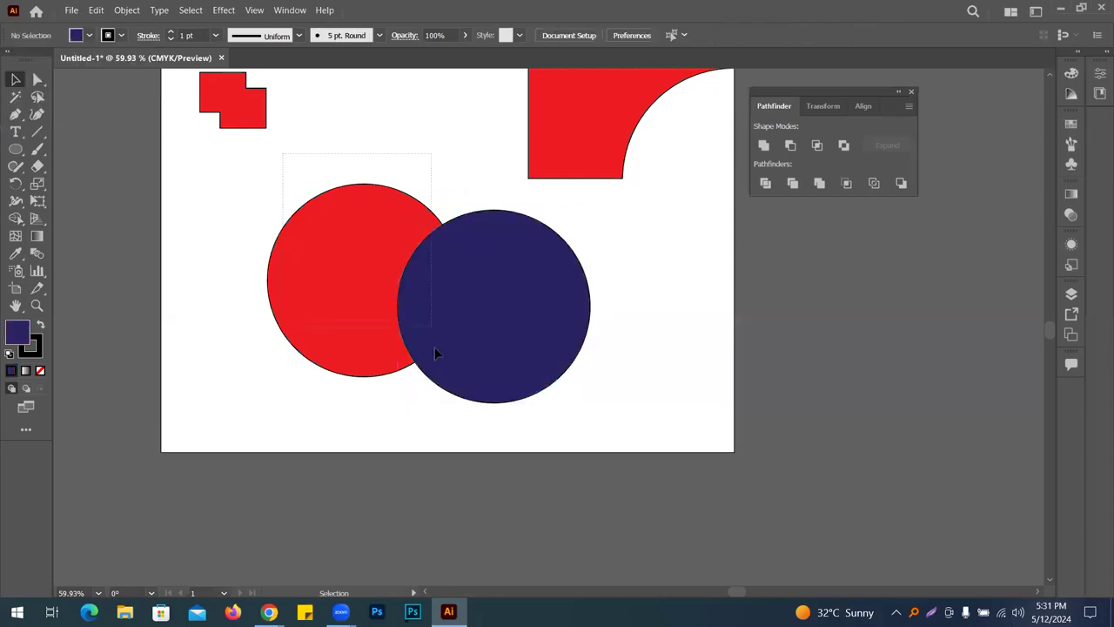
Reduce the overlapping red and dark blue circles to their common area with Intersect
{"action": "left_click_drag", "start_coordinate": [435, 363], "coordinate": [442, 296]}
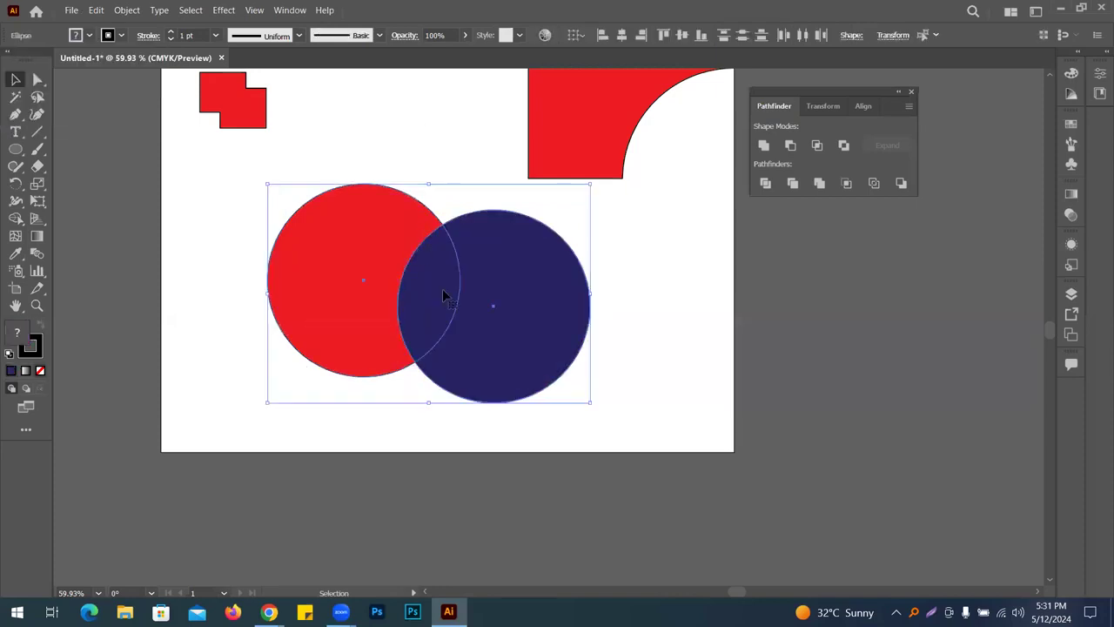
{"action": "left_click", "coordinate": [400, 141]}
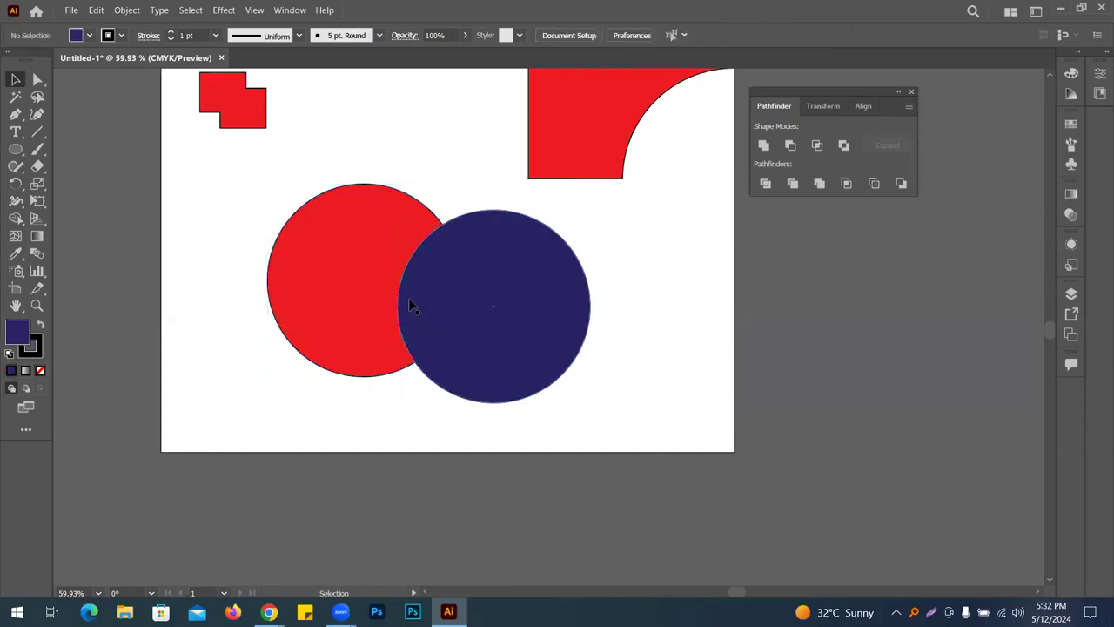
{"action": "left_click_drag", "start_coordinate": [348, 147], "coordinate": [486, 402]}
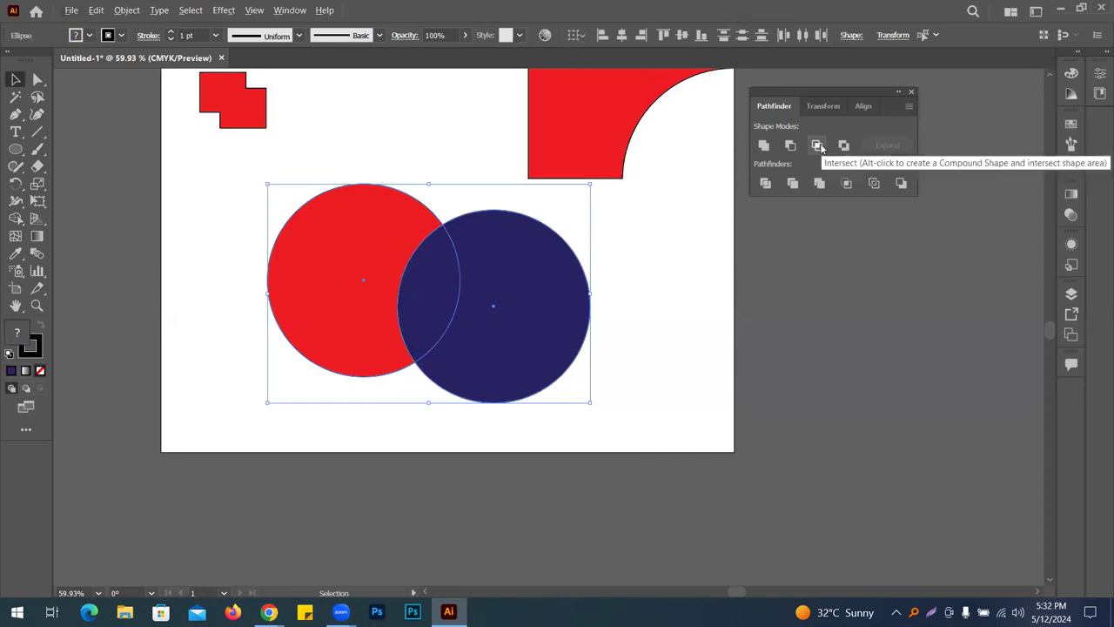
{"action": "left_click", "coordinate": [818, 146]}
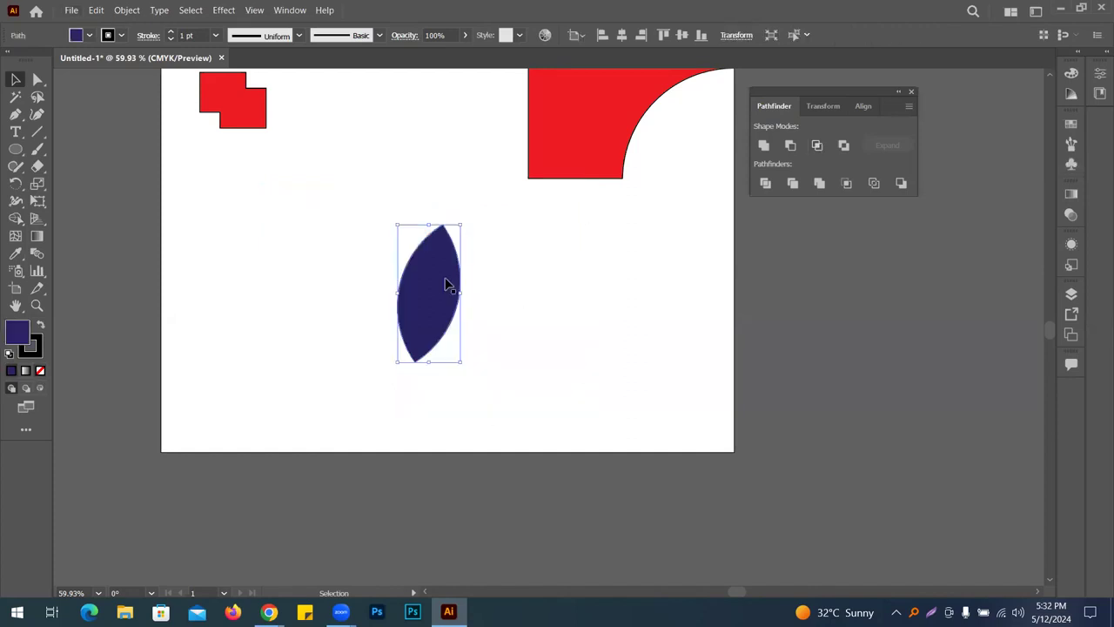
Move the dark blue leaf shape to the artboard's upper right, inside the cut-out of the red shape
{"action": "left_click", "coordinate": [445, 145]}
{"action": "left_click_drag", "start_coordinate": [440, 348], "coordinate": [423, 216]}
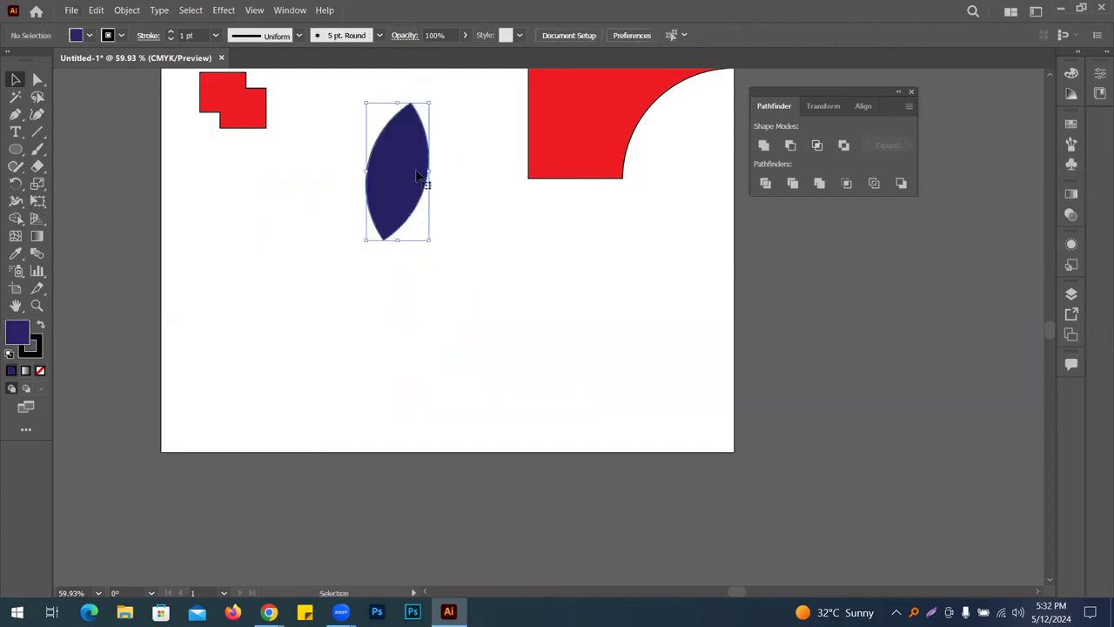
{"action": "left_click_drag", "start_coordinate": [405, 154], "coordinate": [405, 150]}
{"action": "left_click_drag", "start_coordinate": [663, 223], "coordinate": [705, 141]}
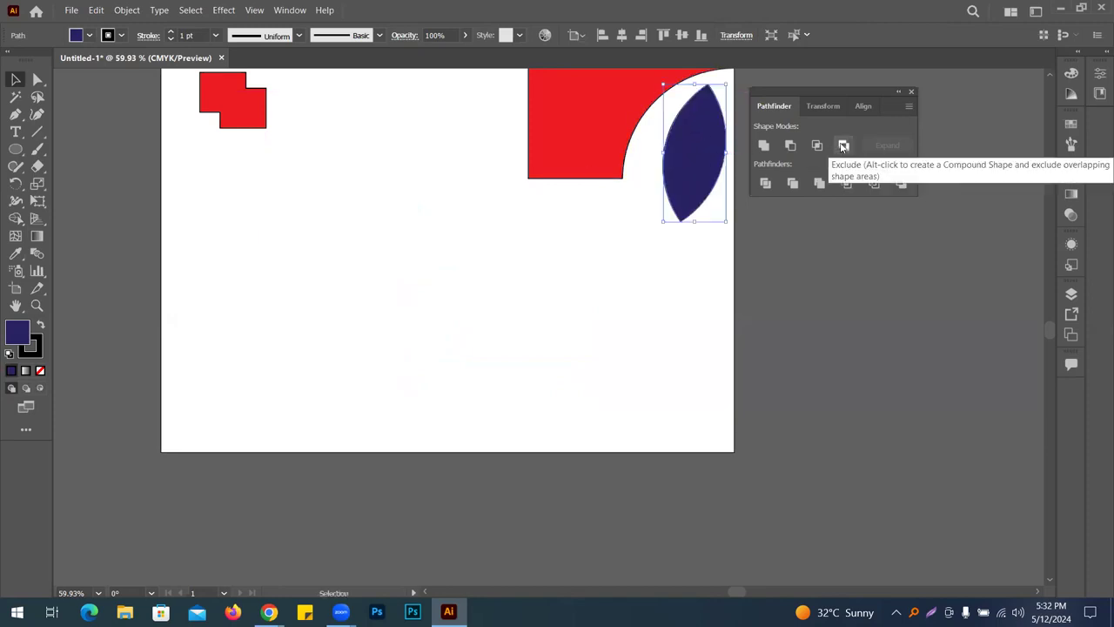
Draw a dark blue circle on the artboard's left half and duplicate it into a cluster of three mutually overlapping circles
{"action": "left_click", "coordinate": [392, 259]}
{"action": "left_click", "coordinate": [15, 151]}
{"action": "left_click_drag", "start_coordinate": [300, 283], "coordinate": [364, 346]}
{"action": "key", "text": "v"}
{"action": "left_click_drag", "start_coordinate": [296, 251], "coordinate": [378, 302]}
Try to exclude the overlaps of the three dark blue circles as a compound shape
{"action": "left_click_drag", "start_coordinate": [449, 428], "coordinate": [197, 225]}
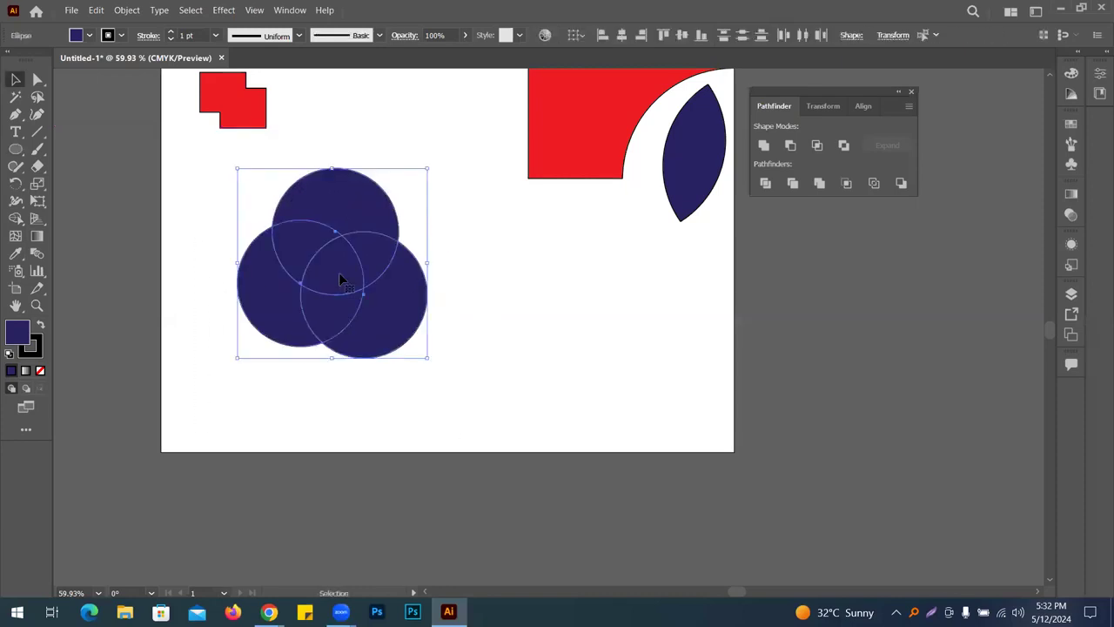
{"action": "left_click", "coordinate": [844, 145]}
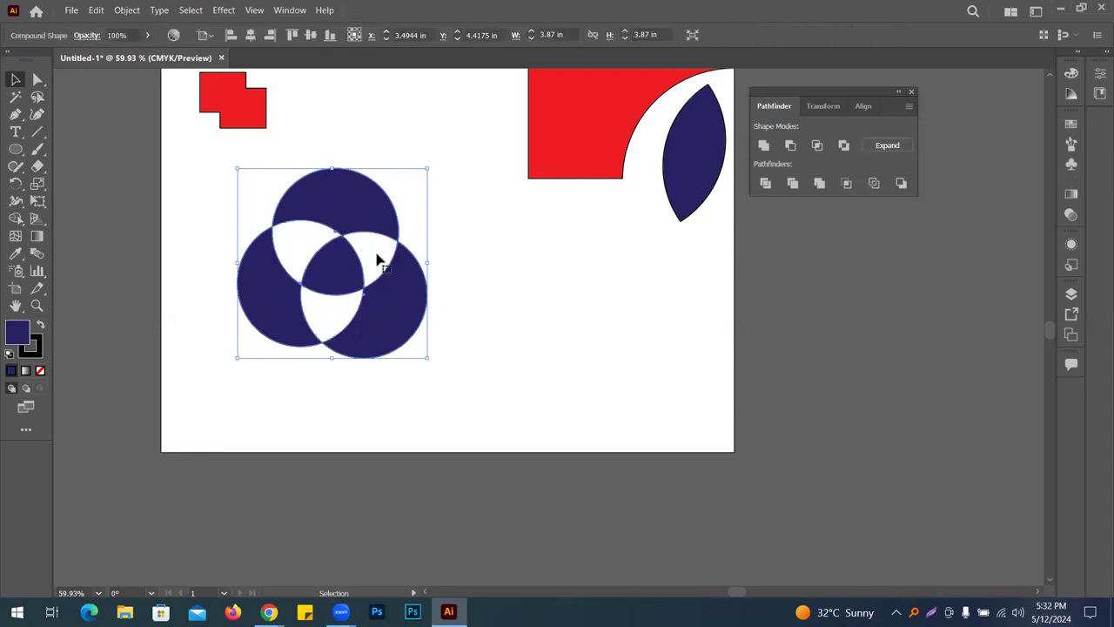
{"action": "left_click", "coordinate": [464, 288]}
{"action": "left_click", "coordinate": [344, 261]}
{"action": "key", "text": "ctrl+z"}
Cut out the overlapping areas of the three dark blue circles with a plain Exclude
{"action": "left_click", "coordinate": [444, 282]}
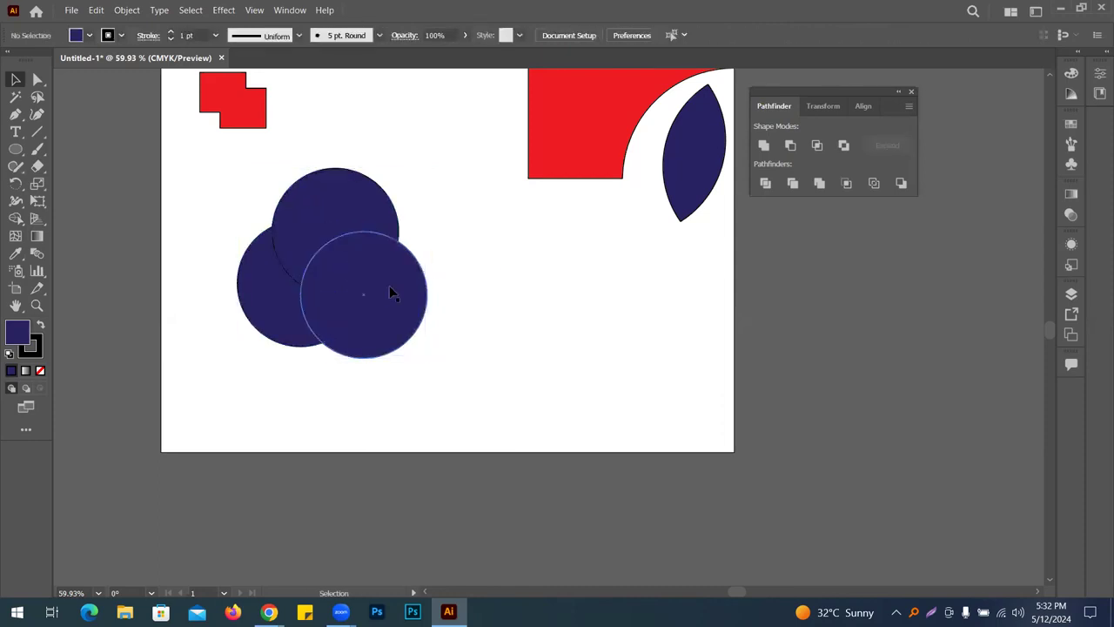
{"action": "left_click_drag", "start_coordinate": [254, 165], "coordinate": [398, 366]}
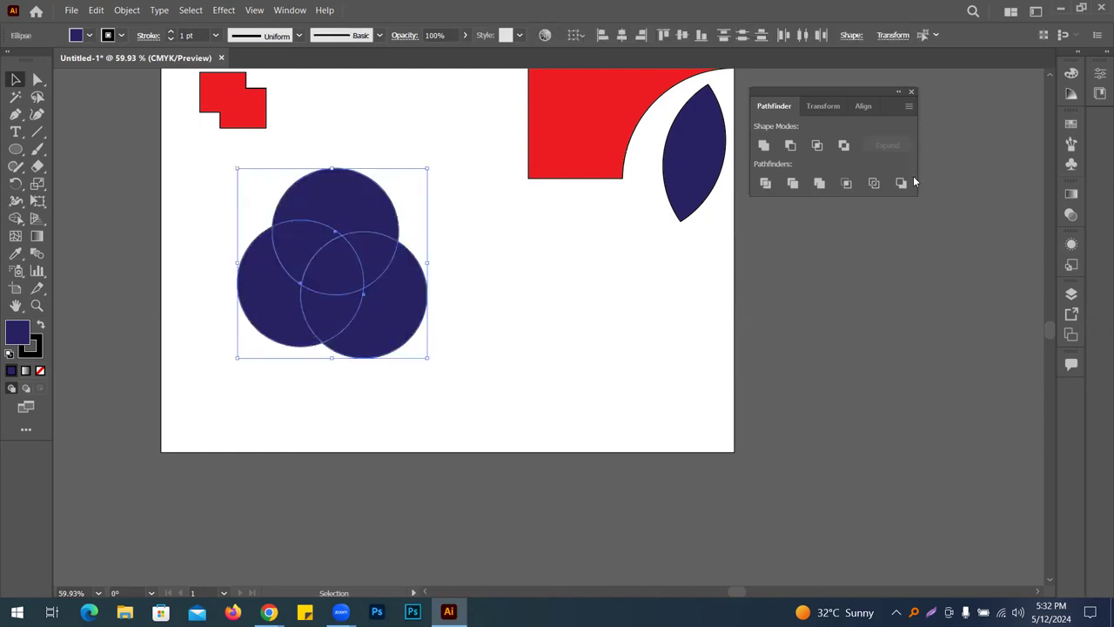
{"action": "left_click", "coordinate": [843, 145]}
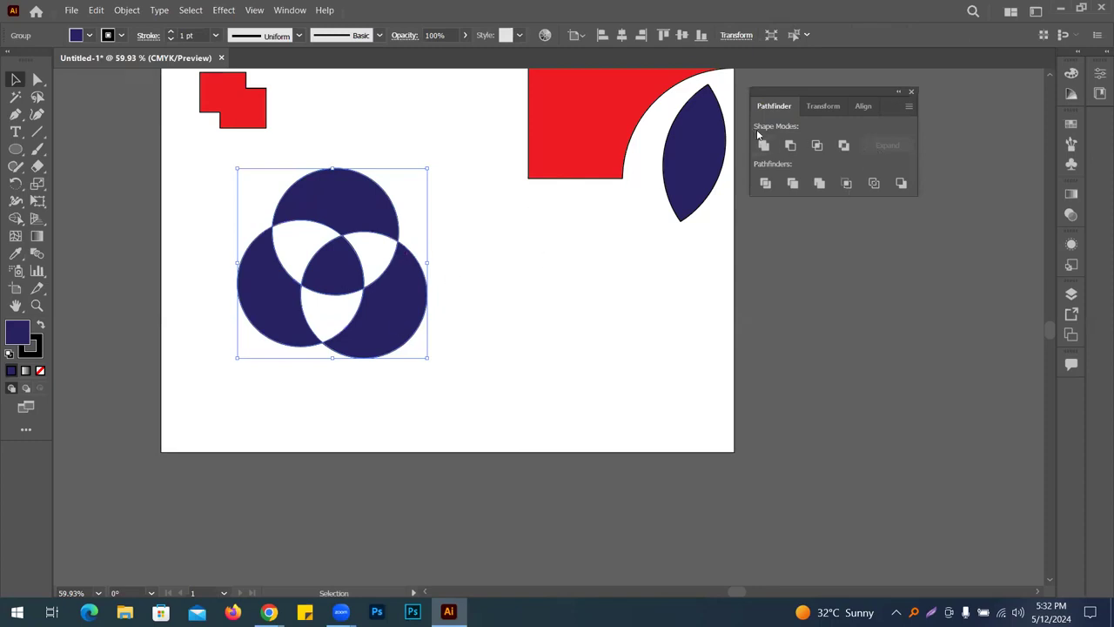
Rearrange the four Pathfinder results on the artboard, placing the united shape below the cut rectangle and the three-circle figure slightly higher
{"action": "left_click_drag", "start_coordinate": [229, 102], "coordinate": [548, 277]}
{"action": "left_click", "coordinate": [877, 148]}
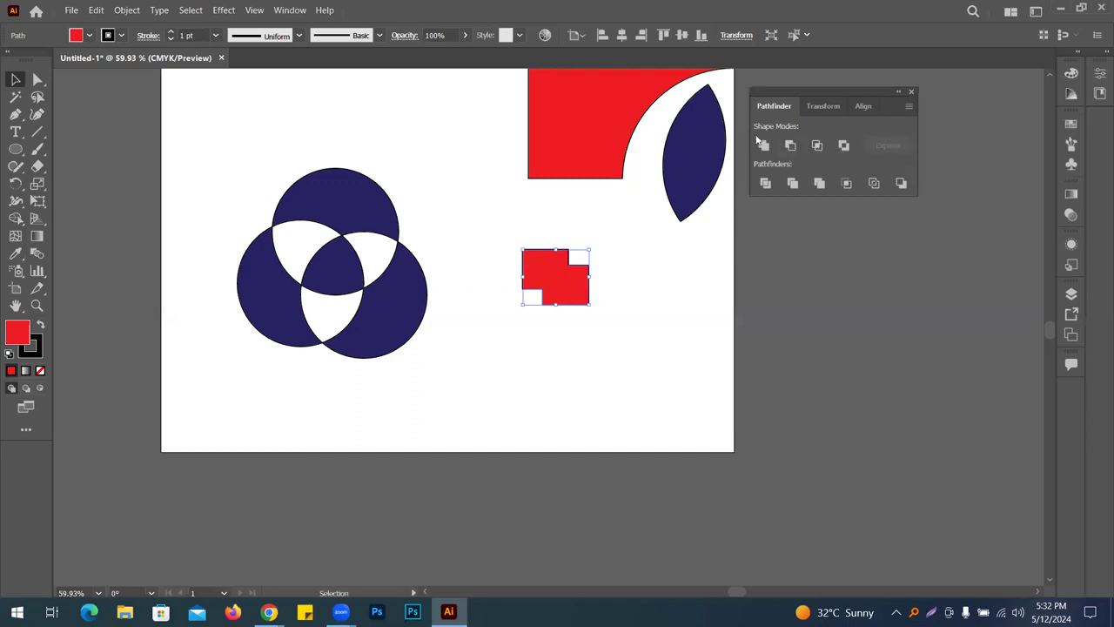
{"action": "left_click_drag", "start_coordinate": [589, 130], "coordinate": [509, 123]}
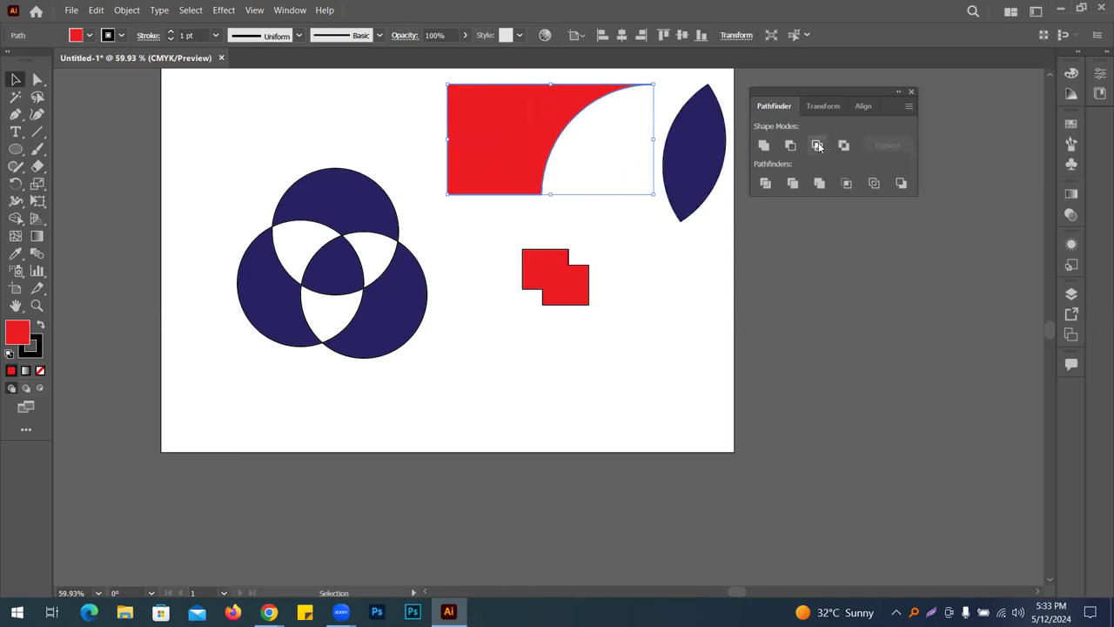
{"action": "left_click_drag", "start_coordinate": [706, 139], "coordinate": [674, 154]}
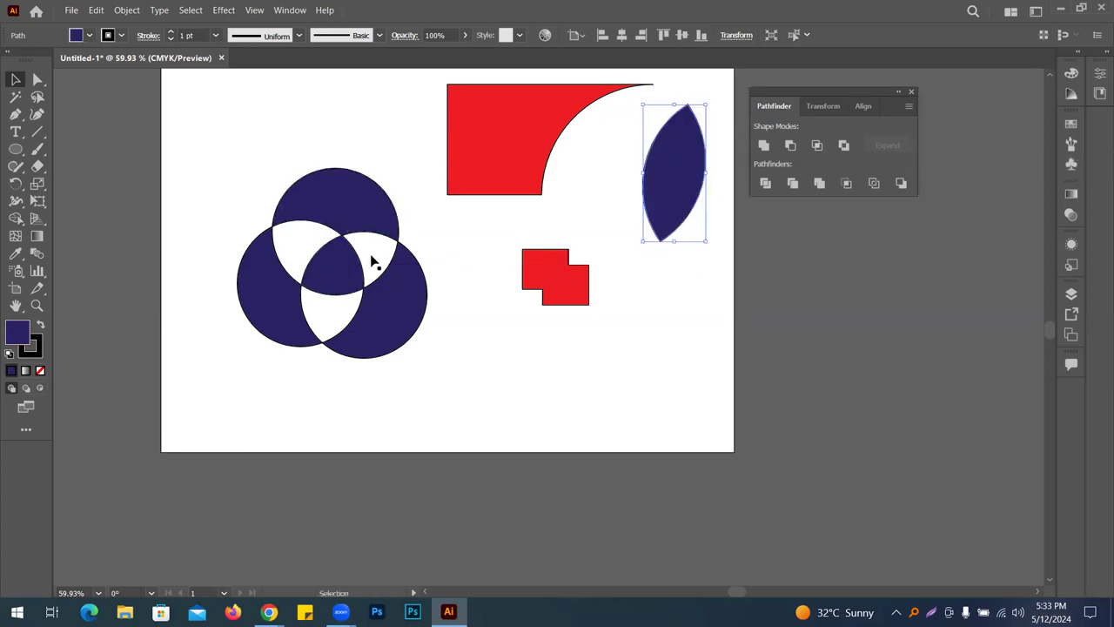
{"action": "left_click", "coordinate": [335, 206]}
{"action": "left_click_drag", "start_coordinate": [340, 186], "coordinate": [344, 143]}
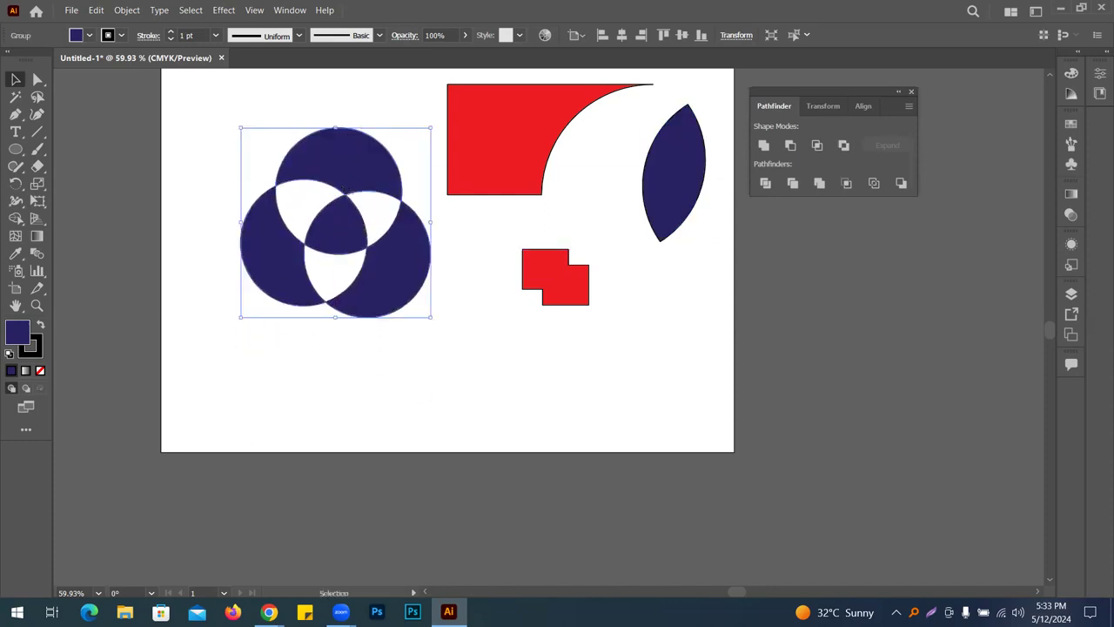
{"action": "left_click_drag", "start_coordinate": [701, 198], "coordinate": [669, 195]}
{"action": "left_click_drag", "start_coordinate": [602, 189], "coordinate": [599, 270]}
Move all the finished shapes together off the artboard, past its right edge, to leave it empty
{"action": "left_click_drag", "start_coordinate": [211, 167], "coordinate": [733, 485]}
{"action": "left_click_drag", "start_coordinate": [673, 268], "coordinate": [1039, 348]}
{"action": "left_click_drag", "start_coordinate": [742, 398], "coordinate": [955, 364]}
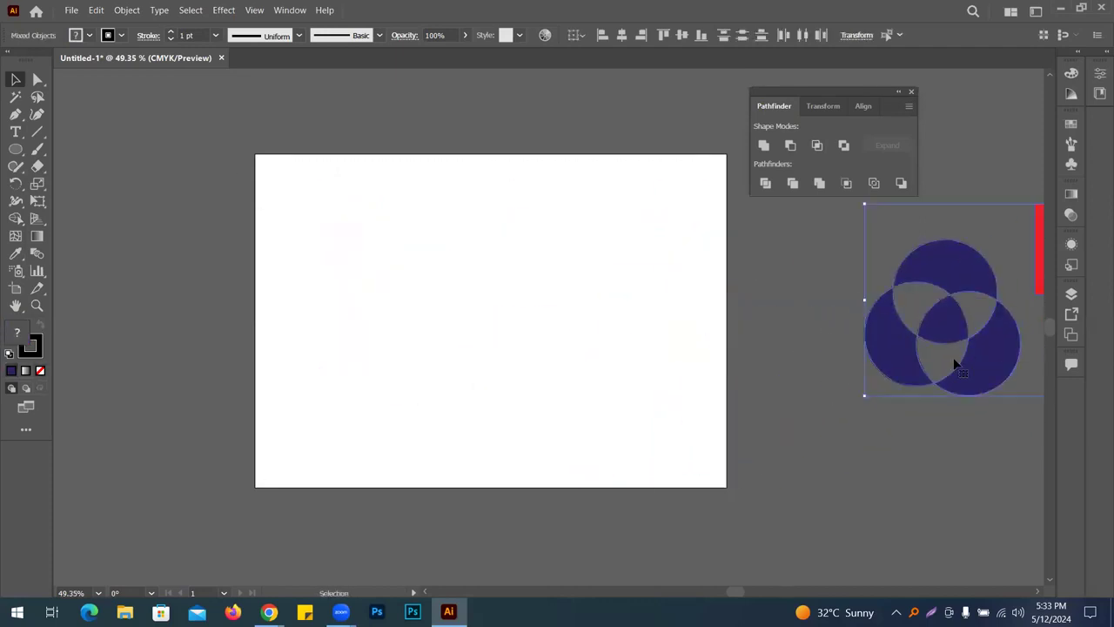
{"action": "left_click", "coordinate": [547, 291]}
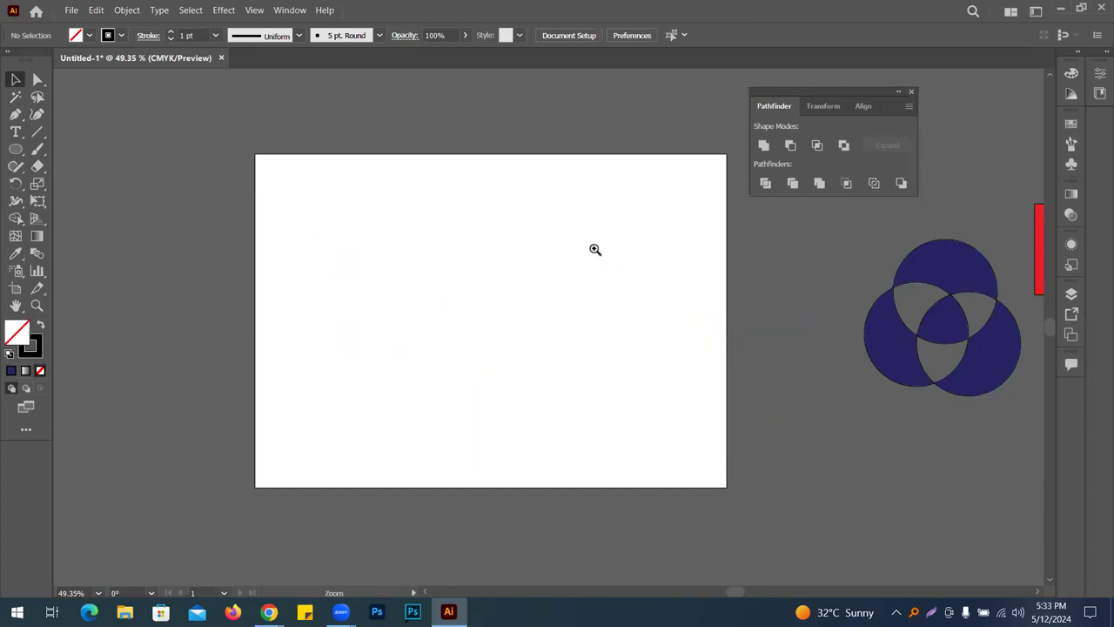
Move the Pathfinder panel clear of the artboard's right edge
{"action": "left_click", "coordinate": [594, 249], "text": "ctrl"}
{"action": "left_click_drag", "start_coordinate": [625, 267], "coordinate": [648, 111]}
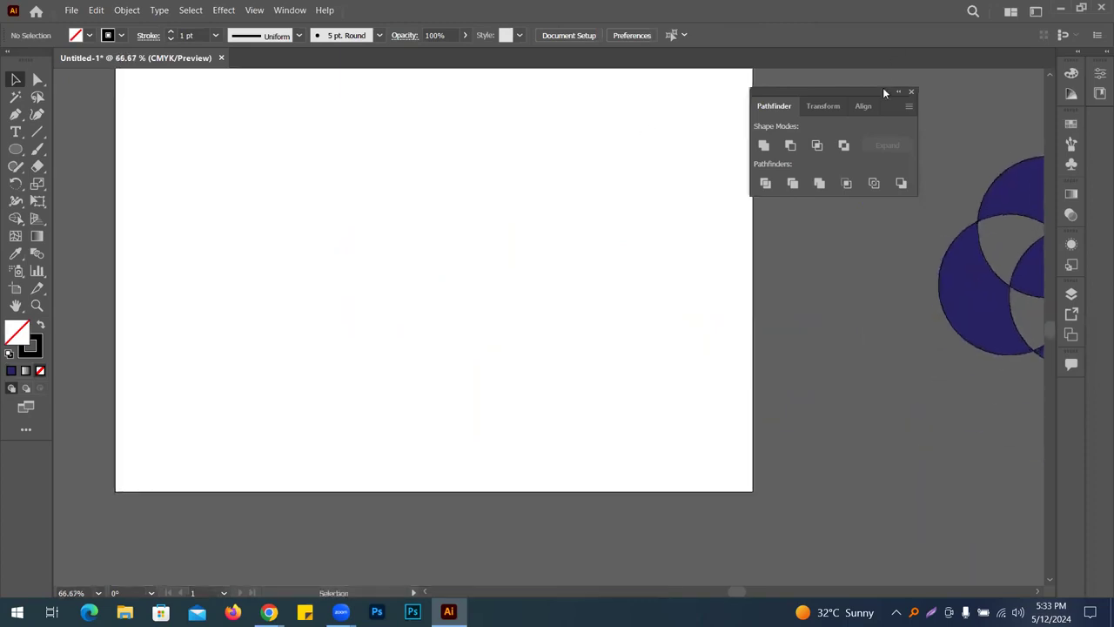
{"action": "left_click_drag", "start_coordinate": [895, 99], "coordinate": [922, 103]}
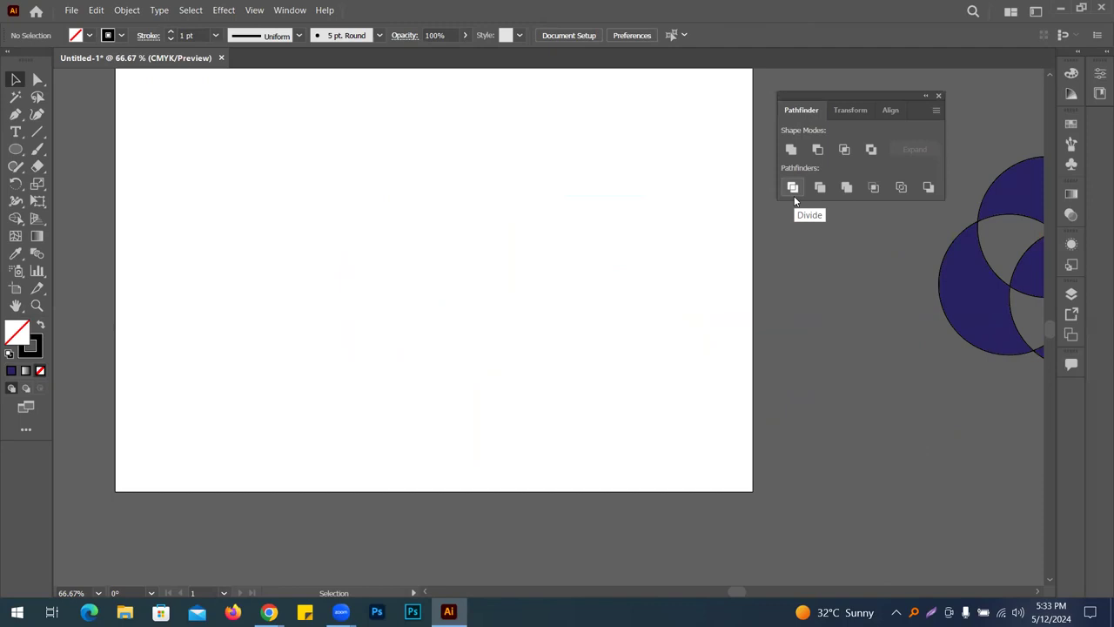
{"action": "key", "text": "space"}
{"action": "left_click_drag", "start_coordinate": [512, 214], "coordinate": [517, 275]}
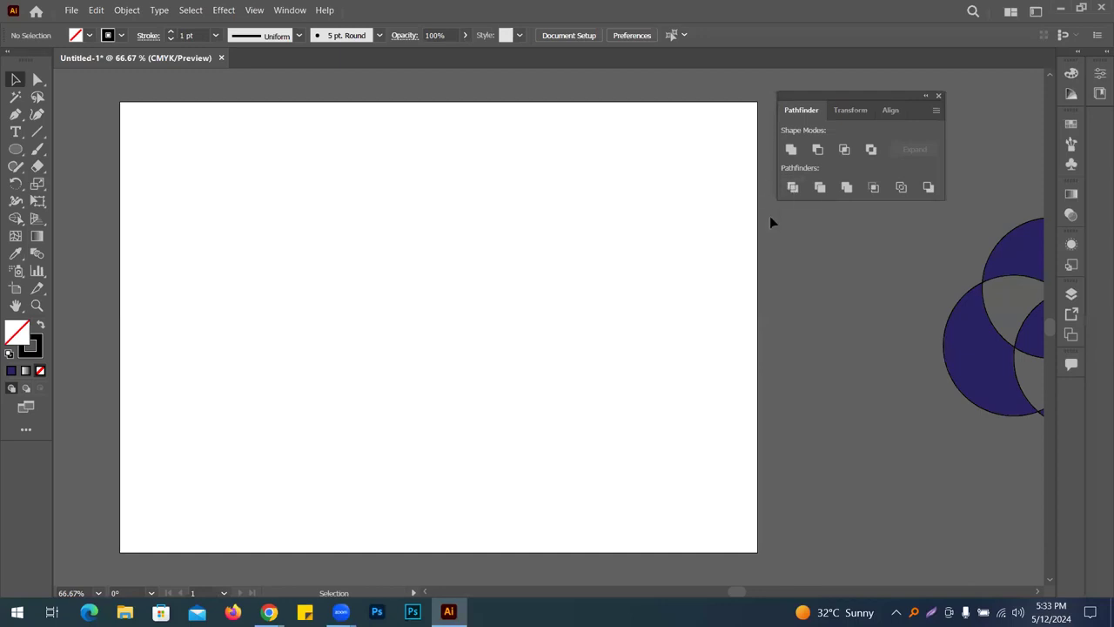
Set the fill to blue and draw a large rectangle in the artboard's upper middle with the Rectangle tool
{"action": "left_click_drag", "start_coordinate": [16, 148], "coordinate": [116, 148]}
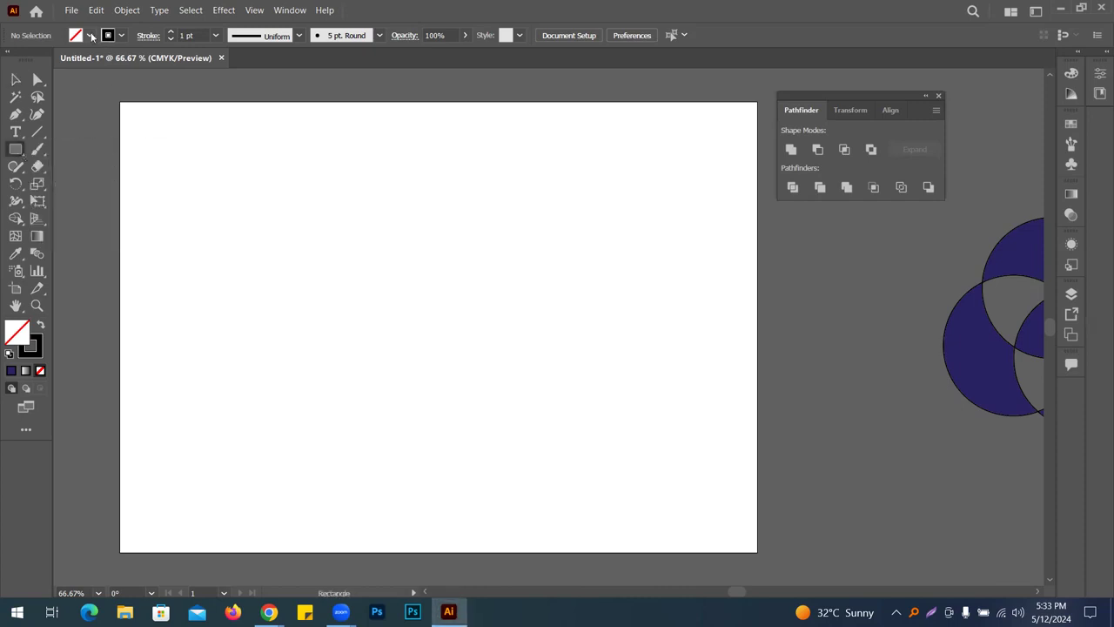
{"action": "left_click", "coordinate": [91, 35]}
{"action": "left_click", "coordinate": [121, 70]}
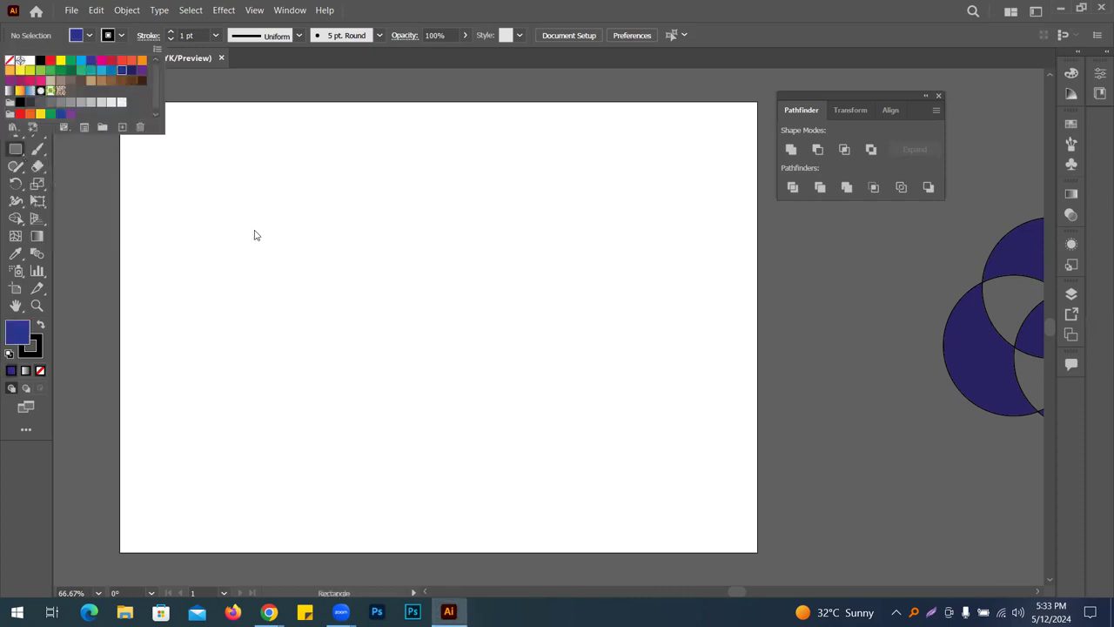
{"action": "mouse_move", "coordinate": [302, 194]}
{"action": "left_mouse_down"}
{"action": "mouse_move", "coordinate": [473, 329]}
{"action": "mouse_move", "coordinate": [536, 341]}
{"action": "left_mouse_up"}
{"action": "left_click", "coordinate": [16, 79]}
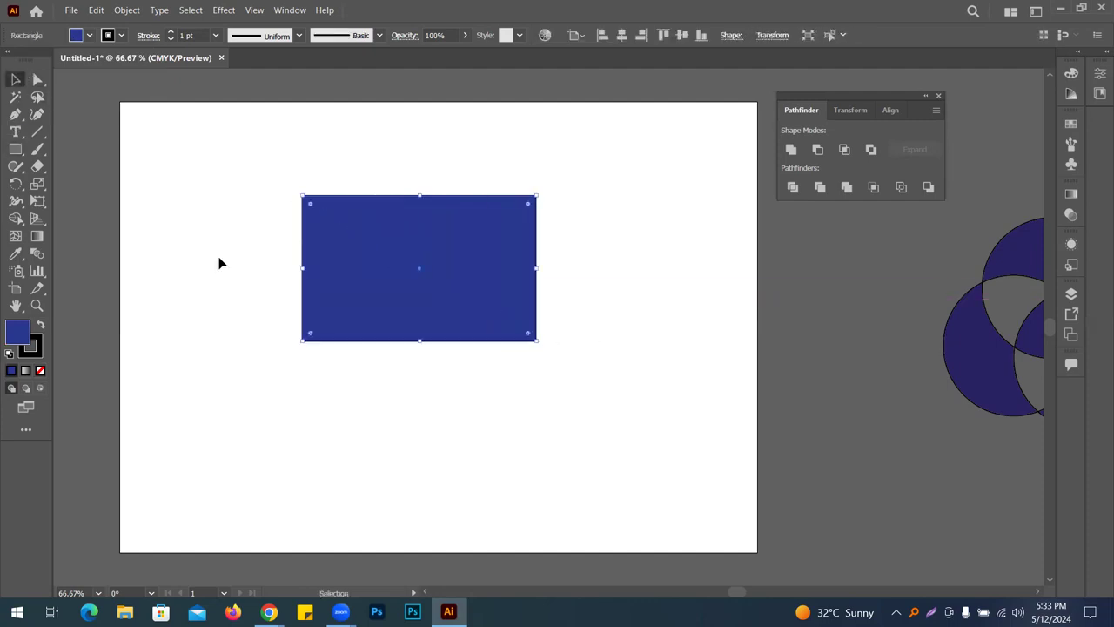
Duplicate the blue rectangle into a cluster of five overlapping rectangles and apply the Divide pathfinder to all of them
{"action": "left_click_drag", "start_coordinate": [416, 242], "coordinate": [563, 369]}
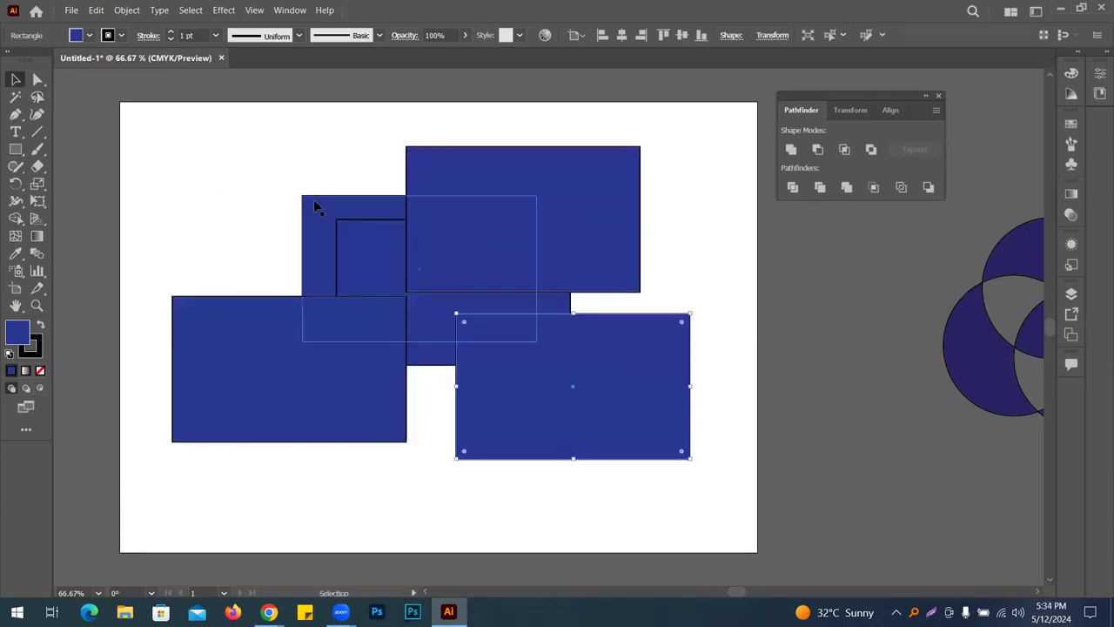
{"action": "left_click", "coordinate": [254, 211]}
{"action": "left_click_drag", "start_coordinate": [417, 258], "coordinate": [659, 482]}
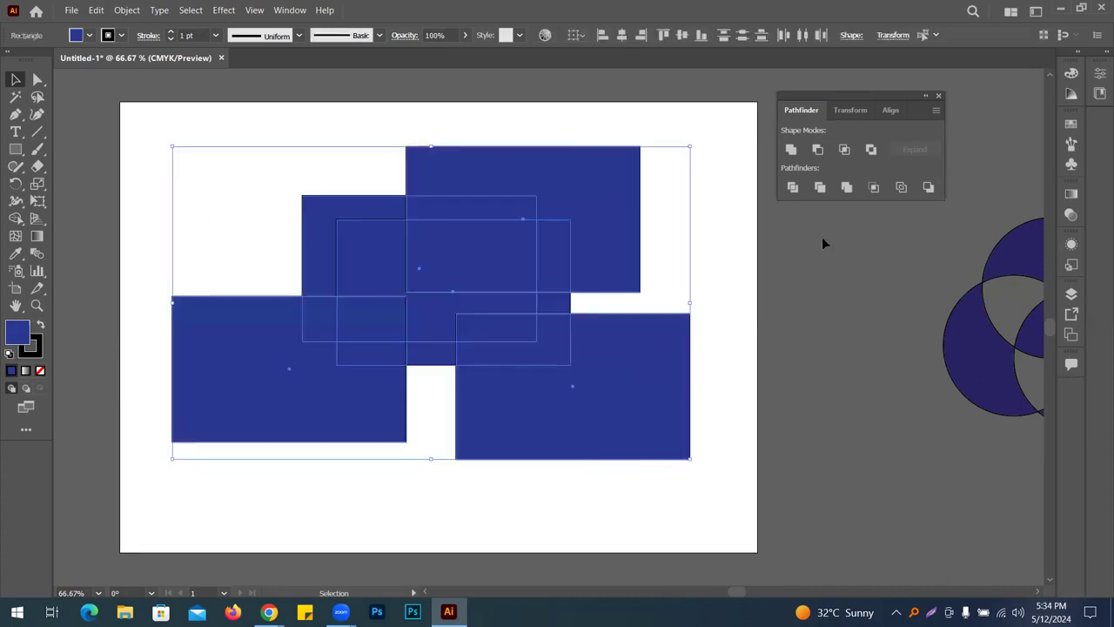
{"action": "left_click", "coordinate": [793, 188]}
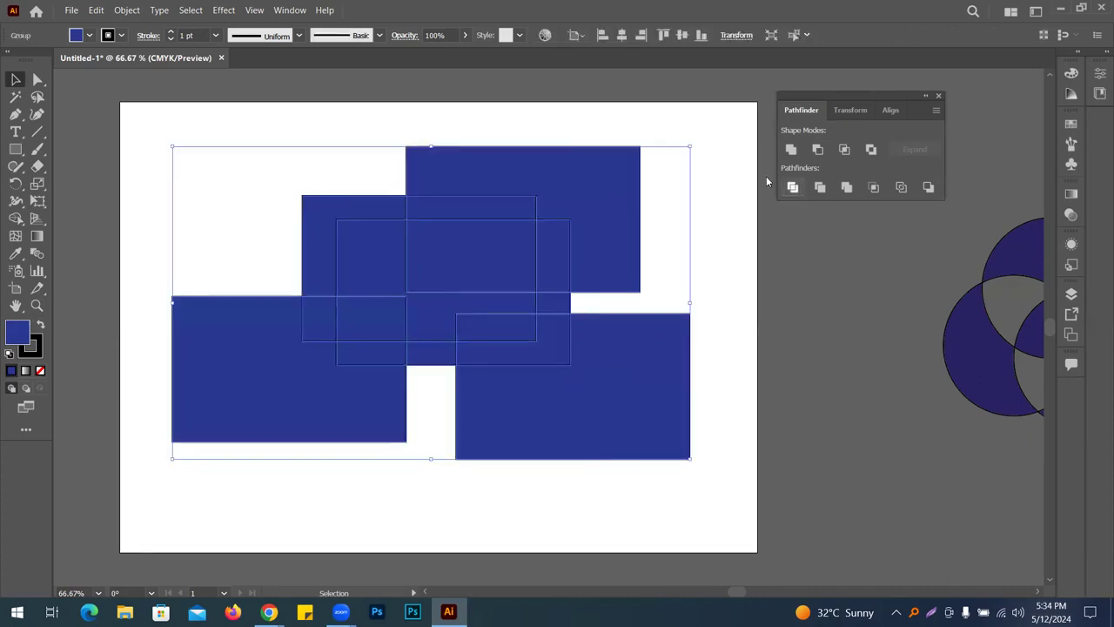
{"action": "left_click", "coordinate": [713, 271]}
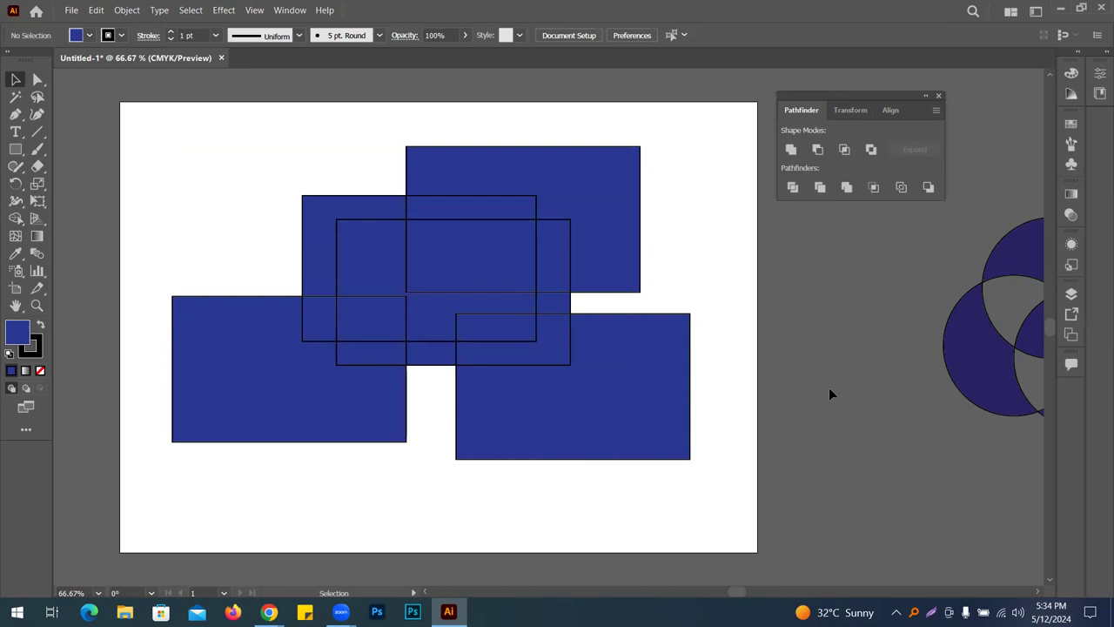
Ungroup the divided rectangle cluster and clear the selection
{"action": "left_click_drag", "start_coordinate": [228, 146], "coordinate": [580, 329]}
{"action": "right_click", "coordinate": [569, 314]}
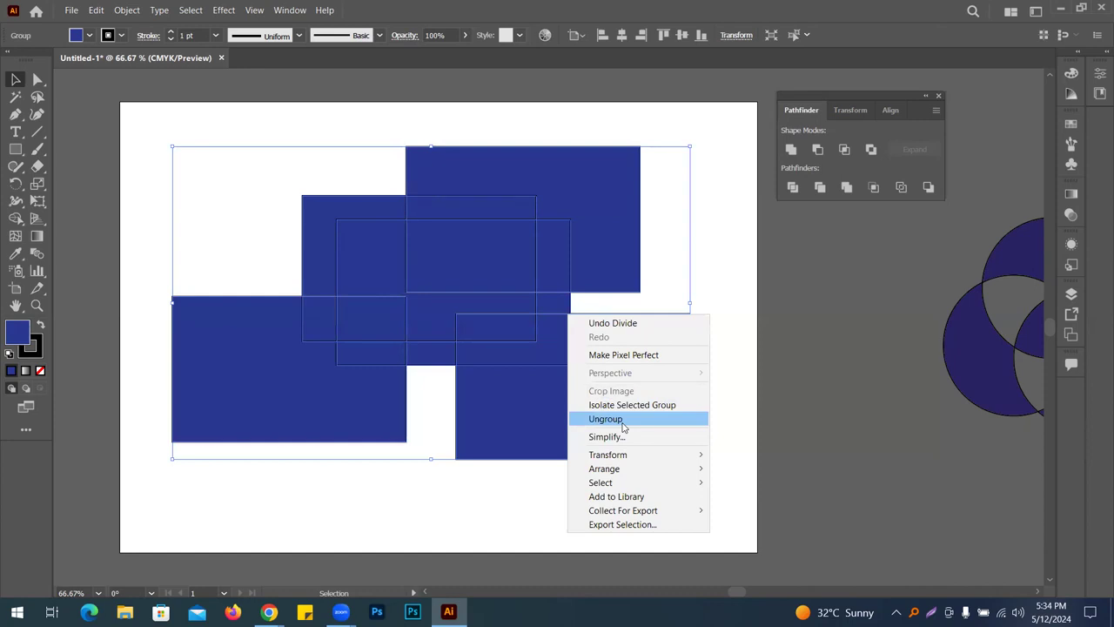
{"action": "left_click", "coordinate": [606, 418]}
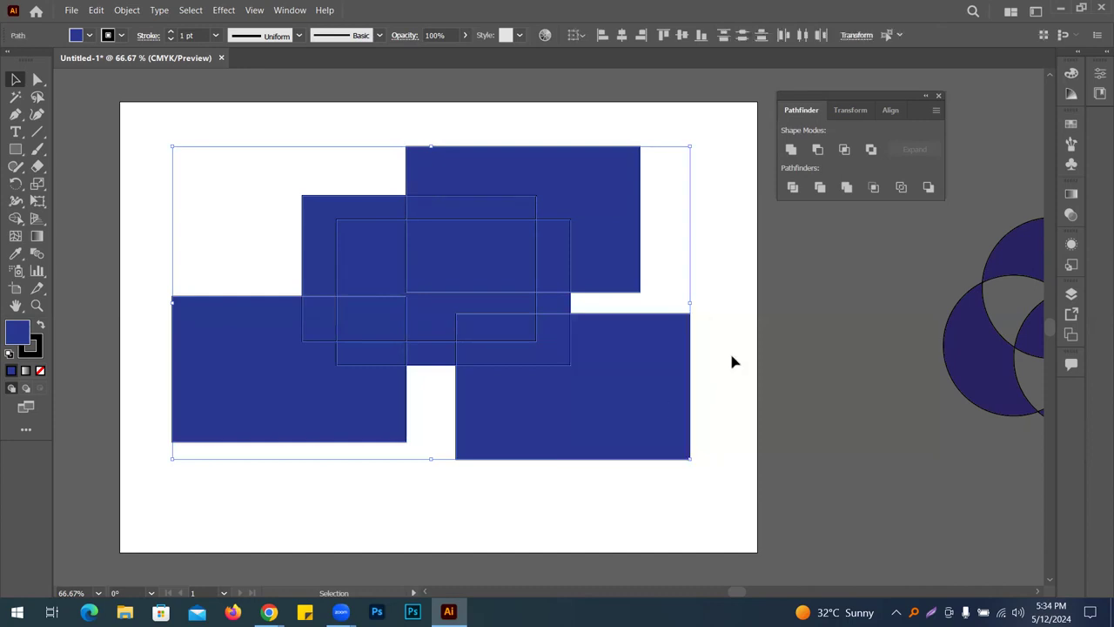
{"action": "left_click", "coordinate": [731, 361]}
Pull the lower divided pieces apart, moving the two large corner shapes outward and the small fragments clear of the cluster
{"action": "scroll", "coordinate": [679, 340], "scroll_direction": "down", "scroll_amount": 3}
{"action": "scroll", "coordinate": [609, 313], "scroll_direction": "right", "scroll_amount": 2}
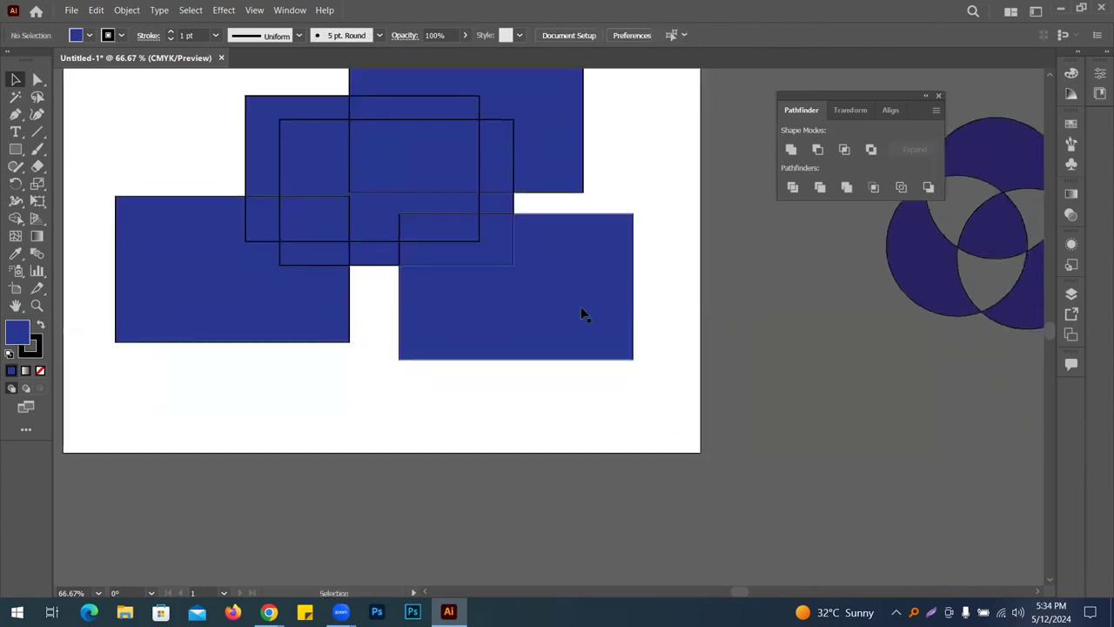
{"action": "left_click_drag", "start_coordinate": [555, 310], "coordinate": [611, 352]}
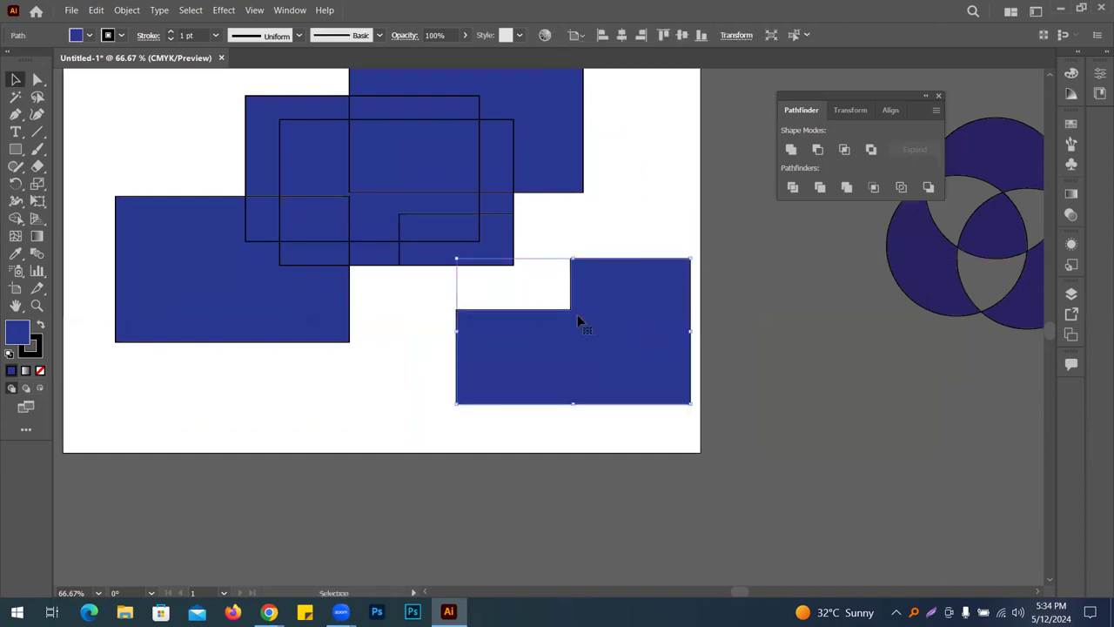
{"action": "left_click_drag", "start_coordinate": [300, 300], "coordinate": [267, 375]}
{"action": "left_click_drag", "start_coordinate": [256, 221], "coordinate": [161, 221]}
{"action": "left_click_drag", "start_coordinate": [305, 261], "coordinate": [302, 298]}
{"action": "left_click_drag", "start_coordinate": [378, 261], "coordinate": [378, 306]}
{"action": "left_click_drag", "start_coordinate": [440, 256], "coordinate": [470, 282]}
{"action": "left_click_drag", "start_coordinate": [450, 228], "coordinate": [454, 240]}
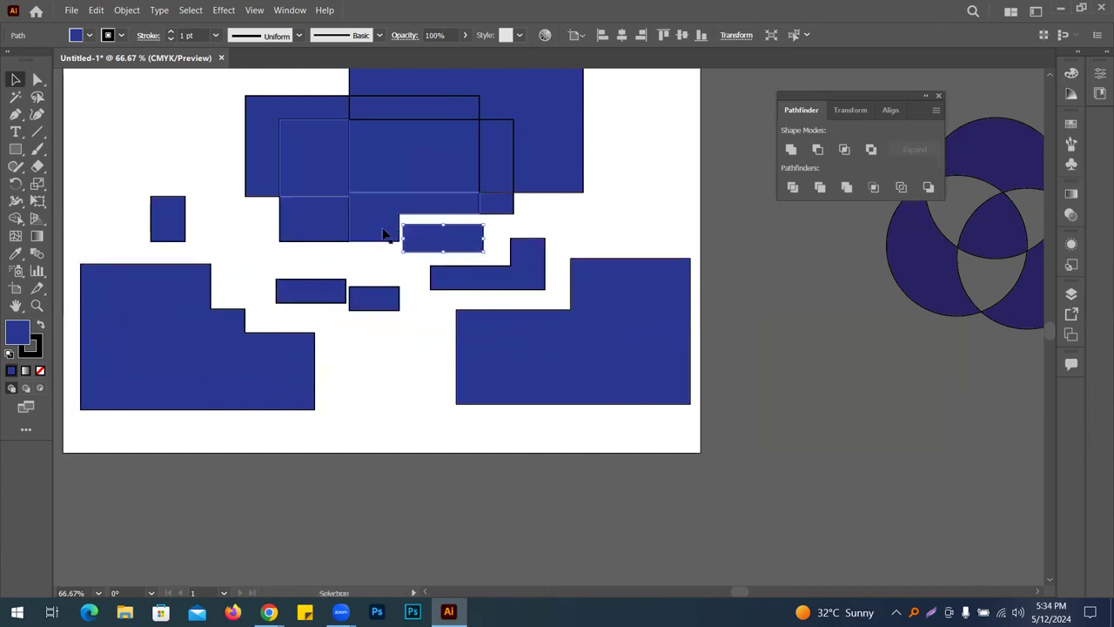
Spread out the remaining middle and upper divided pieces so that each fragment stands apart from the central rectangle
{"action": "left_click_drag", "start_coordinate": [324, 210], "coordinate": [299, 221]}
{"action": "left_click_drag", "start_coordinate": [241, 148], "coordinate": [197, 130]}
{"action": "left_click_drag", "start_coordinate": [318, 153], "coordinate": [280, 147]}
{"action": "left_click_drag", "start_coordinate": [570, 163], "coordinate": [622, 154]}
{"action": "left_click_drag", "start_coordinate": [491, 139], "coordinate": [501, 132]}
{"action": "left_click_drag", "start_coordinate": [502, 206], "coordinate": [523, 209]}
{"action": "left_click_drag", "start_coordinate": [339, 217], "coordinate": [104, 180]}
{"action": "left_click_drag", "start_coordinate": [419, 159], "coordinate": [409, 174]}
{"action": "left_click_drag", "start_coordinate": [378, 110], "coordinate": [303, 153]}
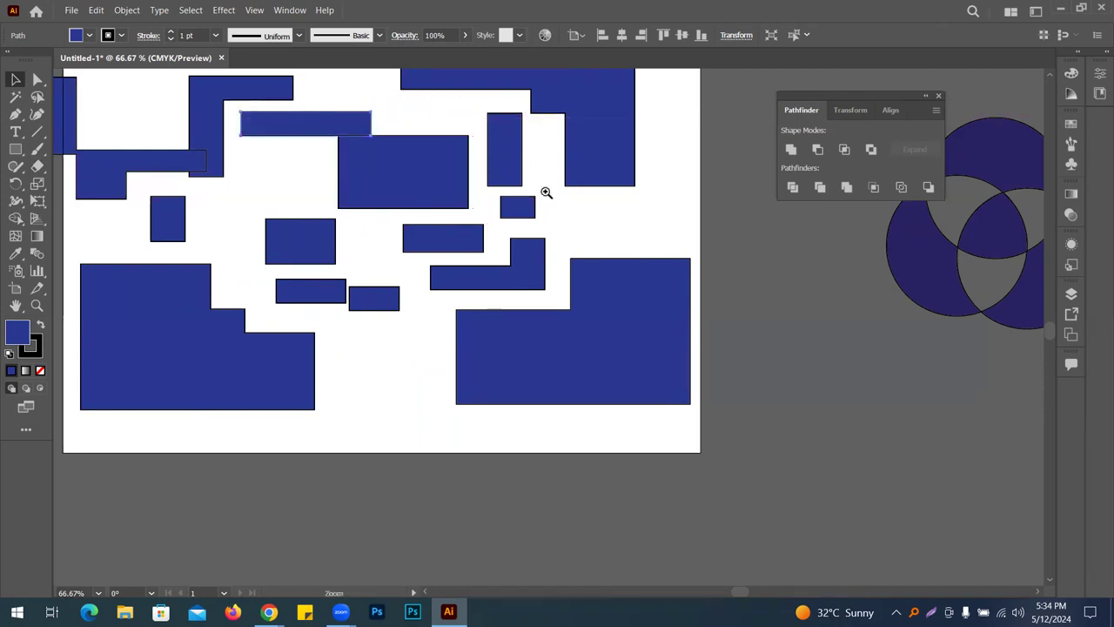
Select all the separated blue pieces and delete them from the artboard
{"action": "scroll", "coordinate": [497, 192], "scroll_direction": "down", "scroll_amount": 3}
{"action": "left_click_drag", "start_coordinate": [435, 176], "coordinate": [426, 255]}
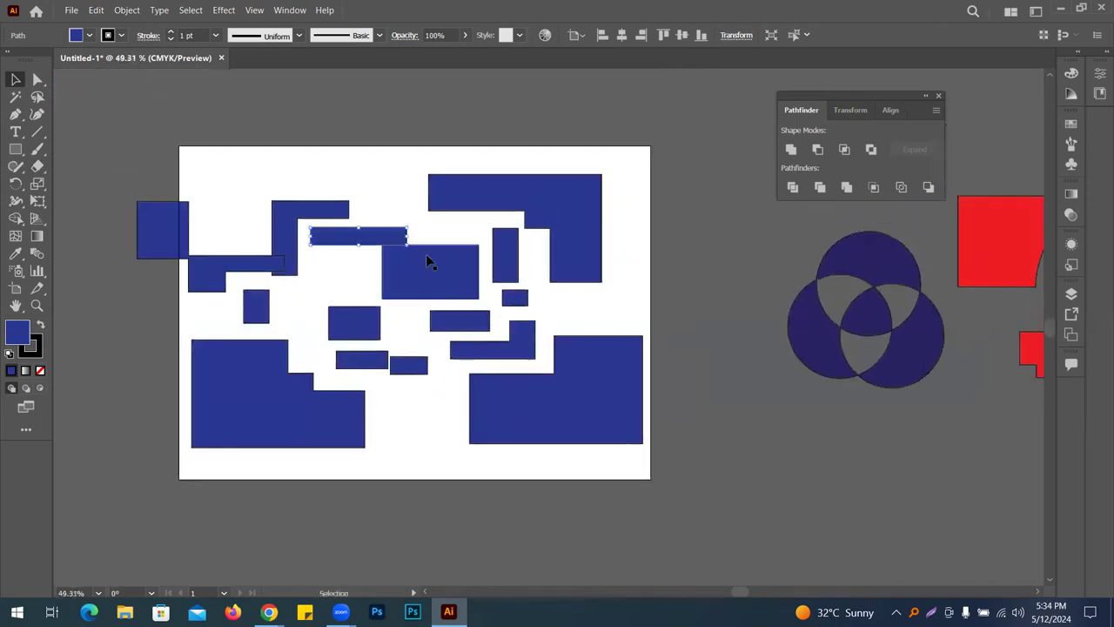
{"action": "left_click_drag", "start_coordinate": [109, 129], "coordinate": [664, 494]}
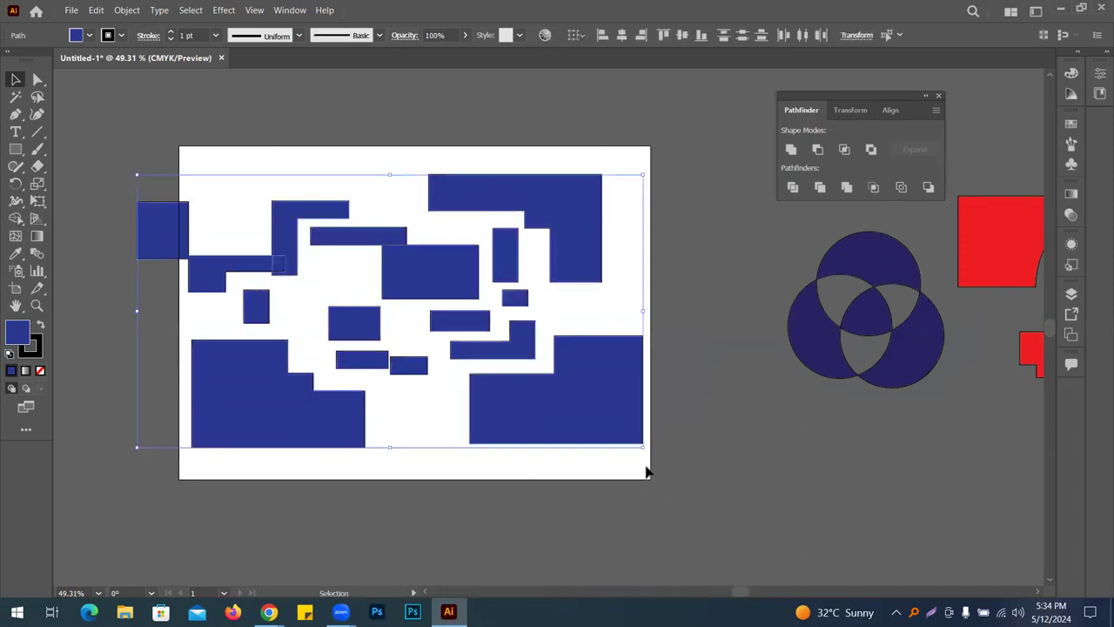
{"action": "left_click", "coordinate": [820, 187]}
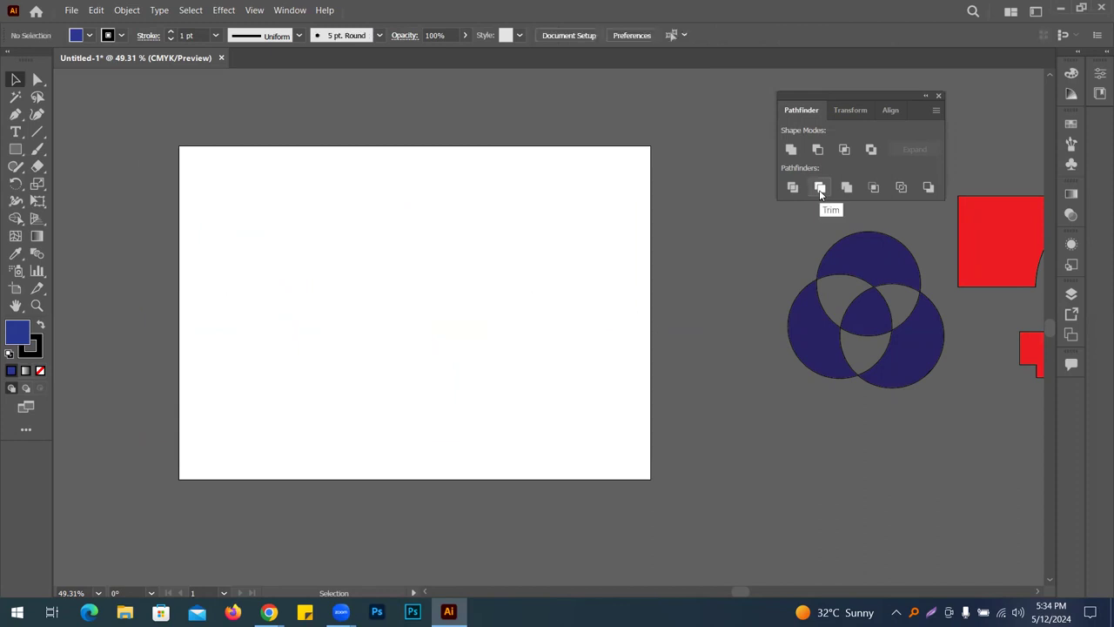
Draw a blue rectangle mid-artboard, duplicate it slightly down and to the right, and fill the copy with magenta
{"action": "key", "text": "m"}
{"action": "left_click_drag", "start_coordinate": [327, 225], "coordinate": [472, 349]}
{"action": "left_click", "coordinate": [19, 80]}
{"action": "left_click_drag", "start_coordinate": [437, 276], "coordinate": [456, 292]}
{"action": "left_click", "coordinate": [89, 35]}
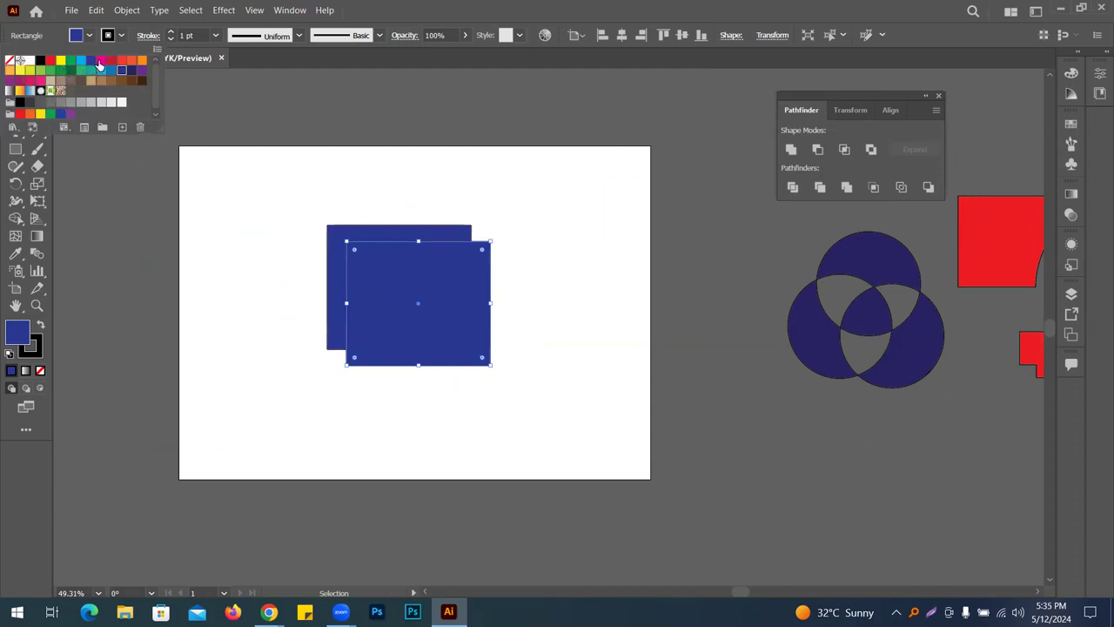
{"action": "left_click", "coordinate": [100, 65]}
Apply the Trim pathfinder to the blue and magenta rectangles and ungroup the result
{"action": "left_click_drag", "start_coordinate": [286, 193], "coordinate": [592, 424]}
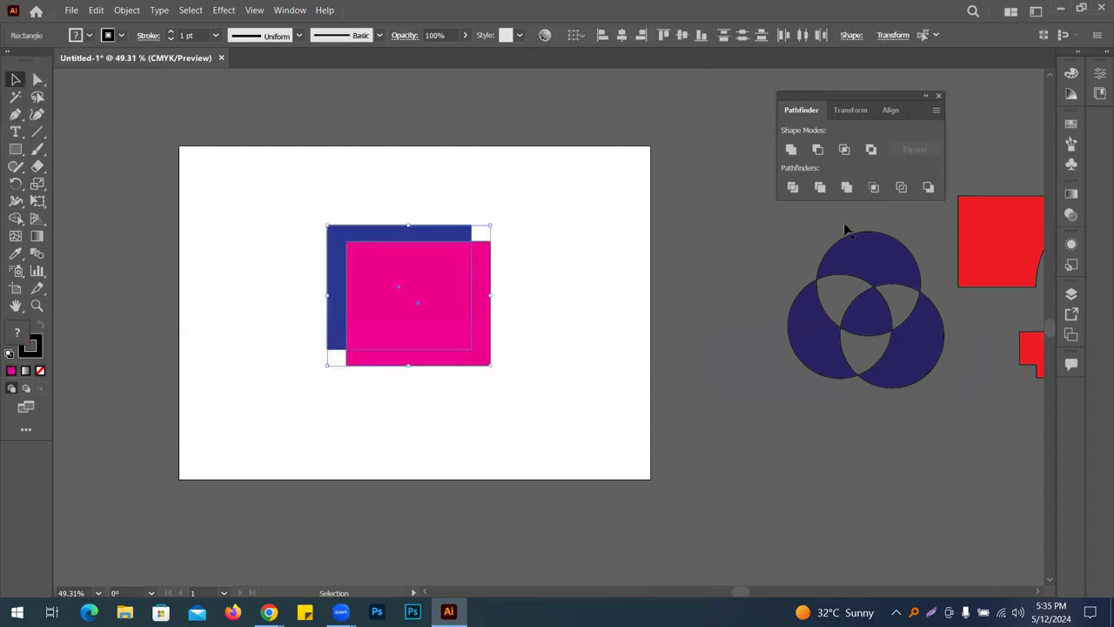
{"action": "left_click", "coordinate": [819, 187]}
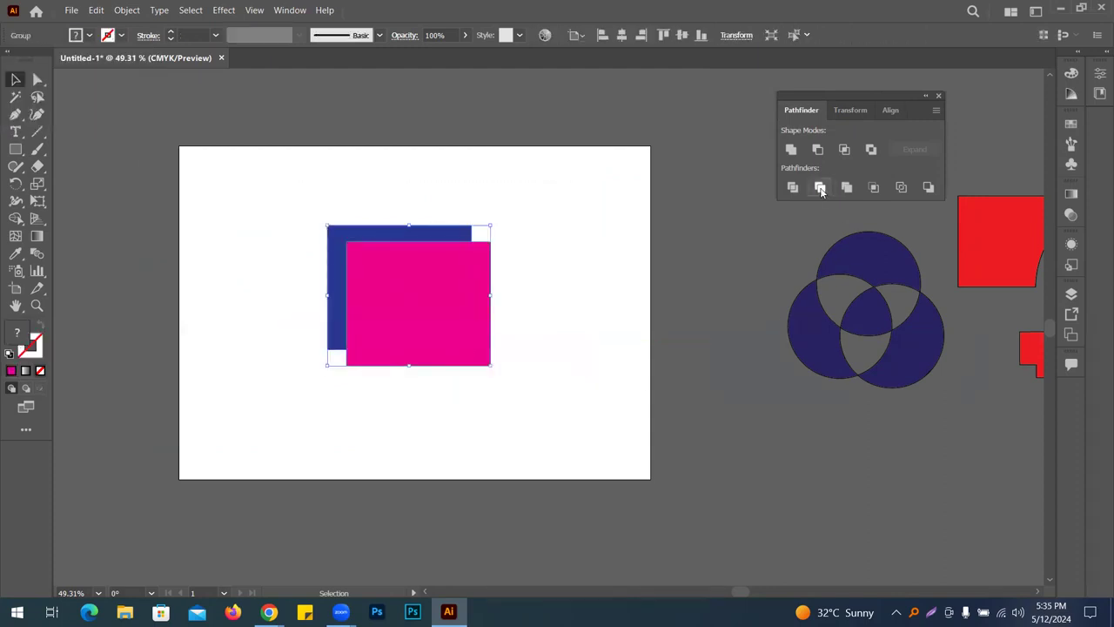
{"action": "right_click", "coordinate": [425, 266]}
{"action": "left_click", "coordinate": [461, 369]}
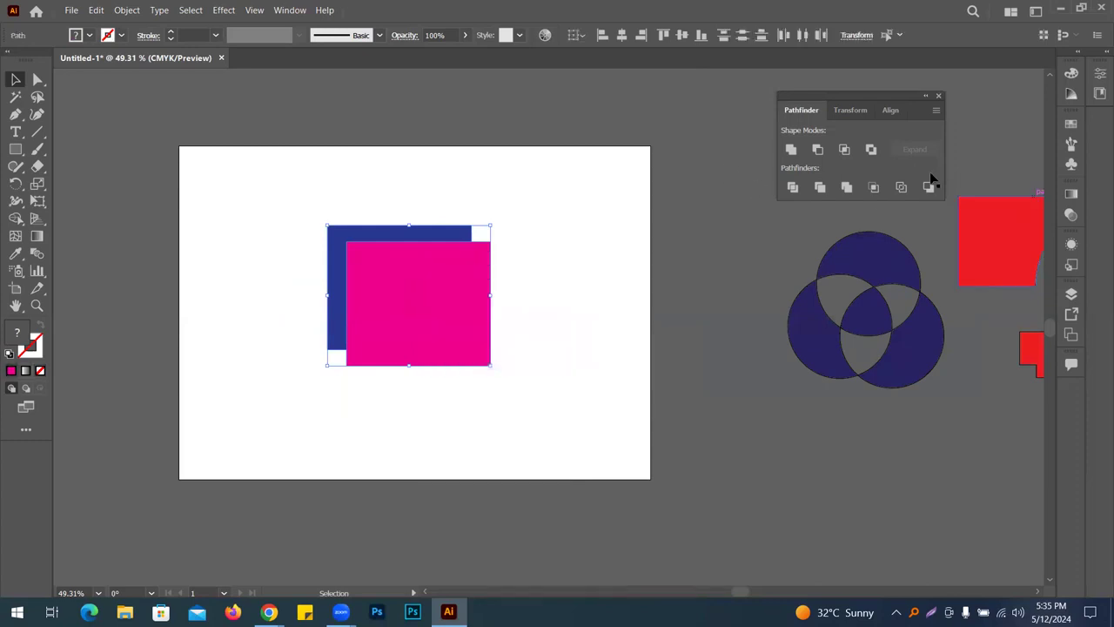
{"action": "left_click", "coordinate": [587, 276]}
Separate the trimmed pieces by raising the blue L-shape, and place the magenta rectangle just inside it
{"action": "left_click_drag", "start_coordinate": [430, 294], "coordinate": [507, 332]}
{"action": "left_click_drag", "start_coordinate": [410, 249], "coordinate": [410, 221]}
{"action": "left_click_drag", "start_coordinate": [520, 352], "coordinate": [470, 301]}
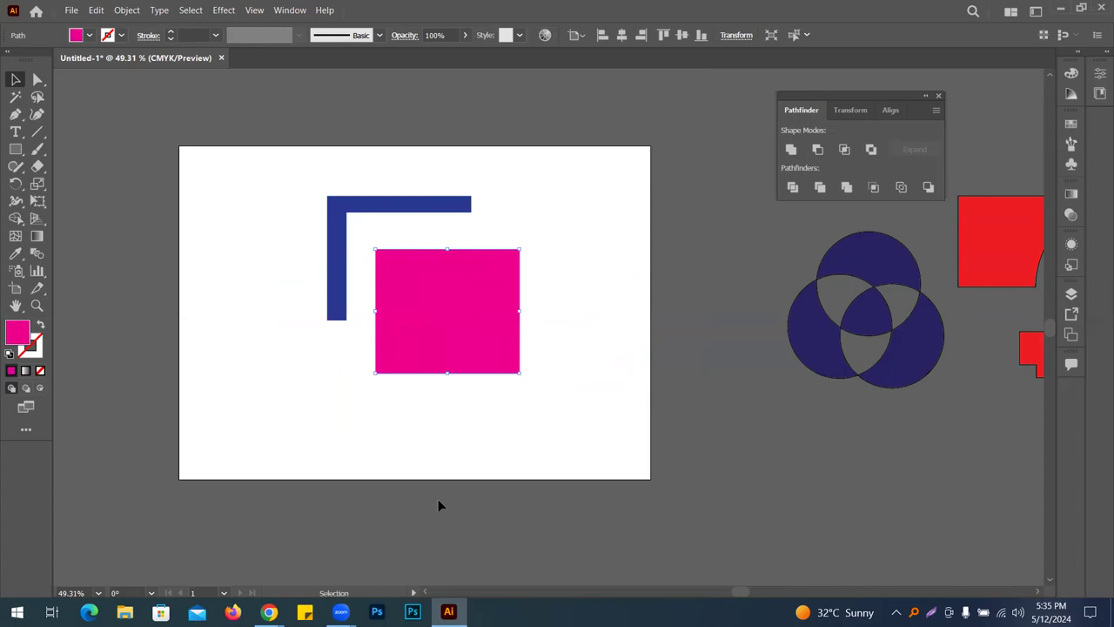
{"action": "left_click_drag", "start_coordinate": [420, 290], "coordinate": [415, 303]}
Draw a circle about 1.24 in wide with the Ellipse tool on the magenta rectangle and fill it with blue
{"action": "left_click", "coordinate": [16, 148]}
{"action": "left_click", "coordinate": [87, 184]}
{"action": "left_click_drag", "start_coordinate": [428, 284], "coordinate": [455, 309]}
{"action": "left_click", "coordinate": [87, 36]}
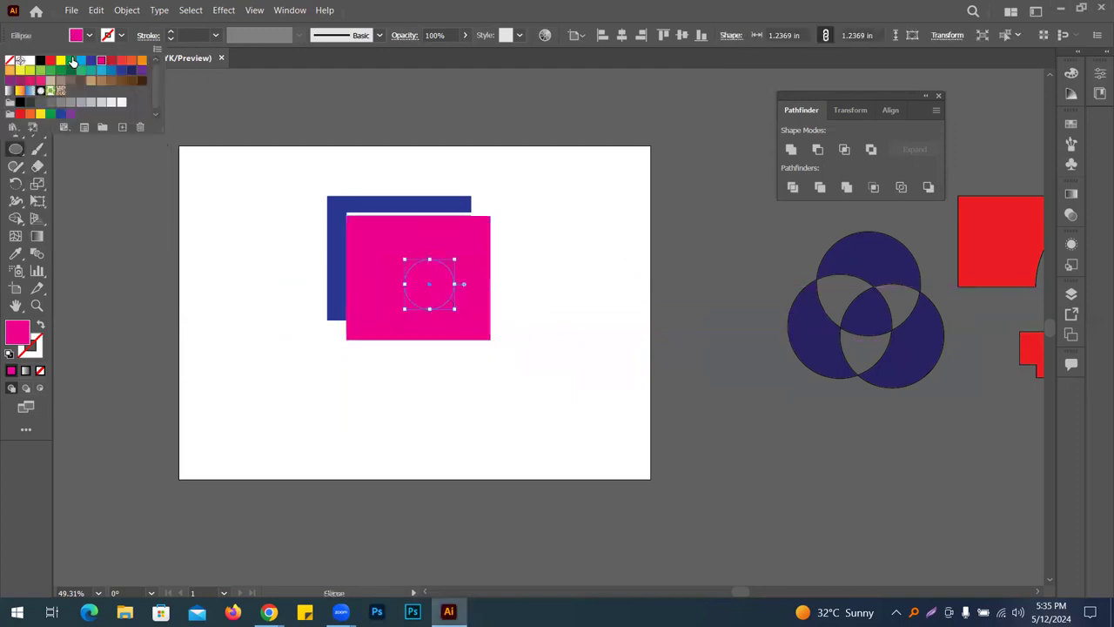
{"action": "left_click", "coordinate": [91, 60]}
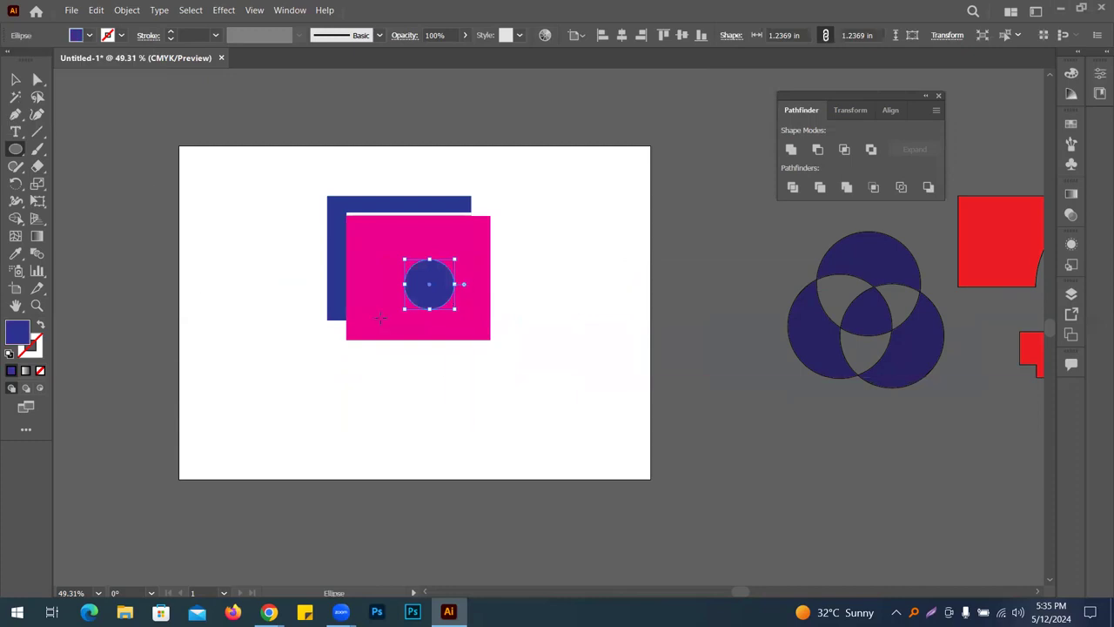
Apply the Merge pathfinder to the magenta rectangle and blue circle, move the result away from the L-shape, and ungroup it
{"action": "key", "text": "v"}
{"action": "left_click_drag", "start_coordinate": [535, 380], "coordinate": [427, 290]}
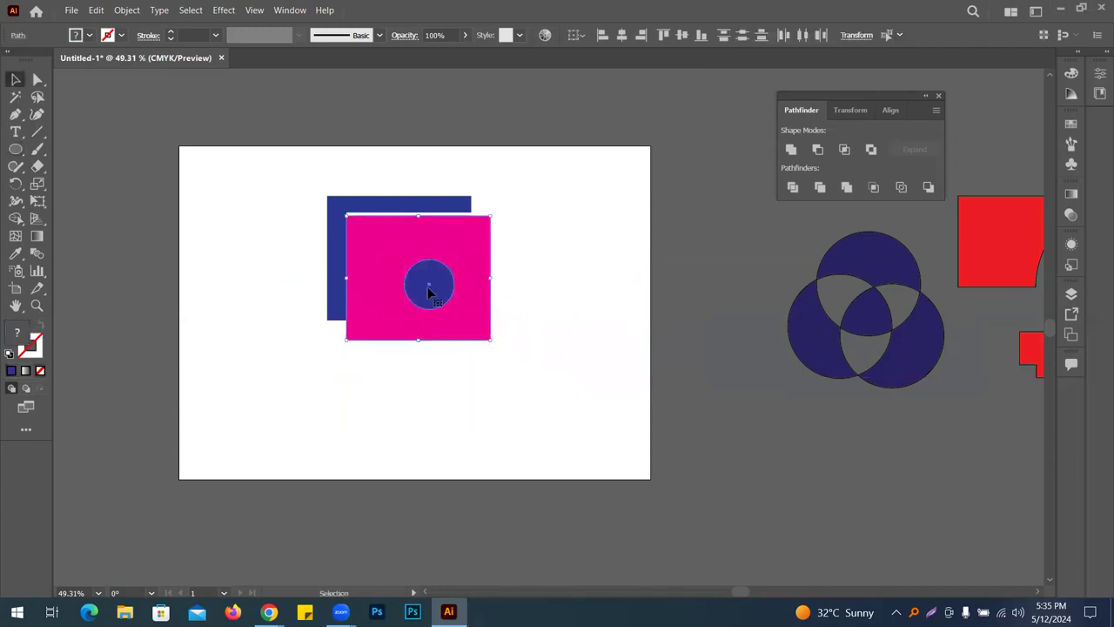
{"action": "left_click", "coordinate": [840, 188]}
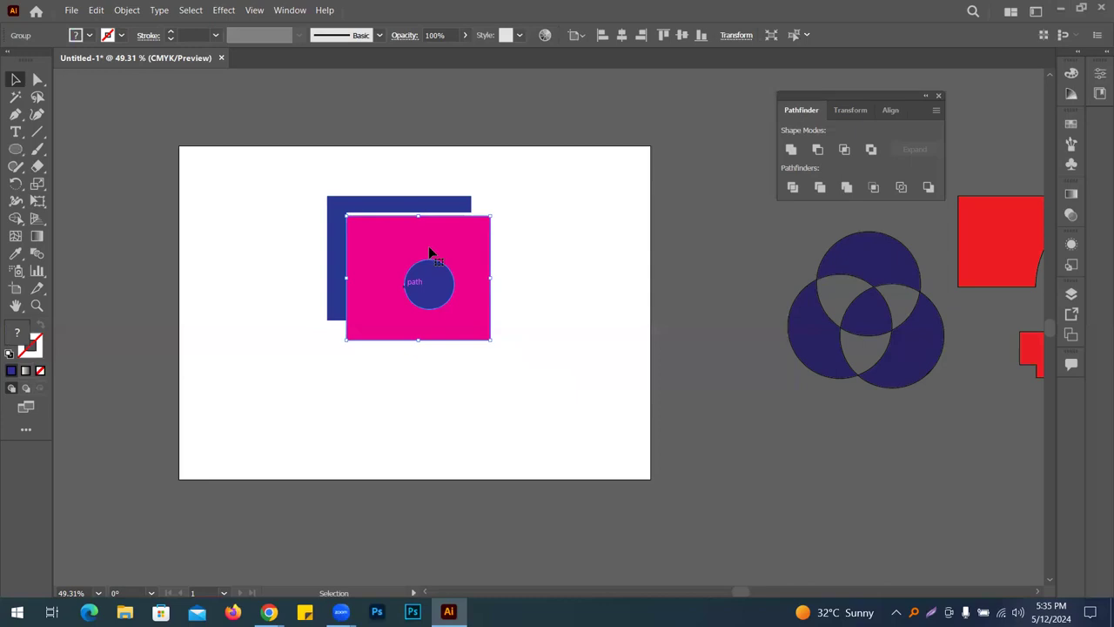
{"action": "left_click_drag", "start_coordinate": [454, 251], "coordinate": [575, 303]}
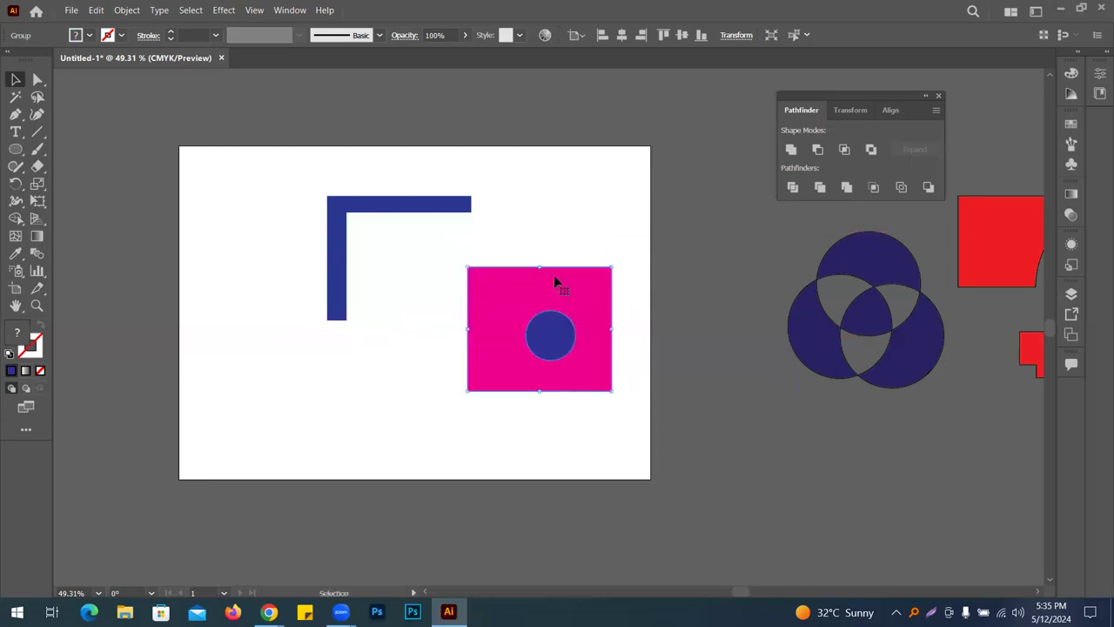
{"action": "left_click", "coordinate": [566, 205]}
{"action": "right_click", "coordinate": [591, 302]}
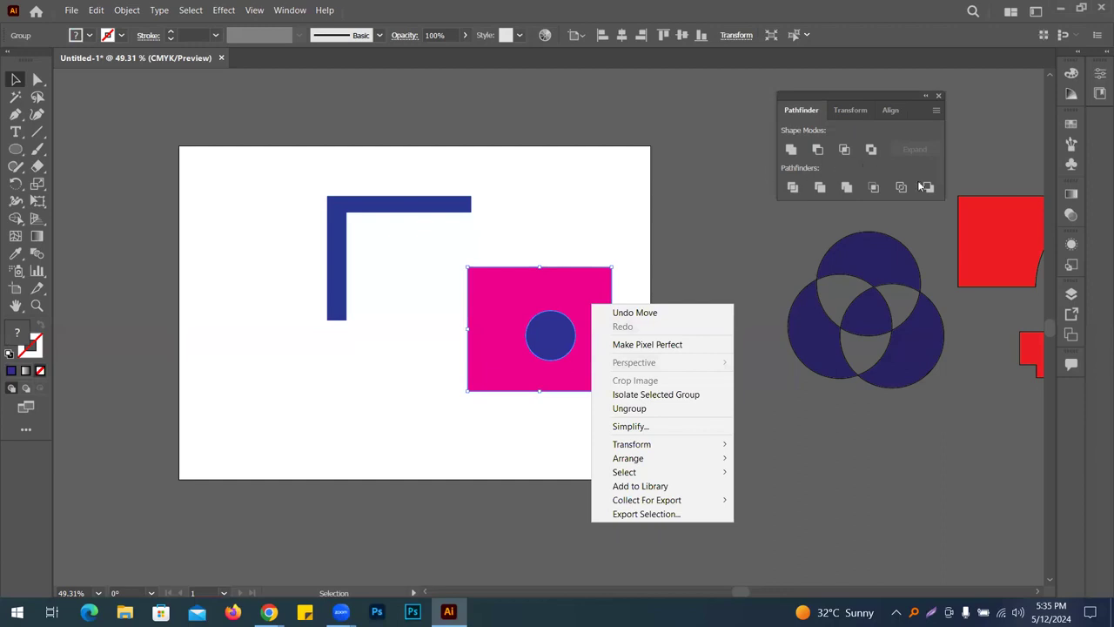
{"action": "left_click", "coordinate": [641, 406]}
{"action": "left_click", "coordinate": [624, 417]}
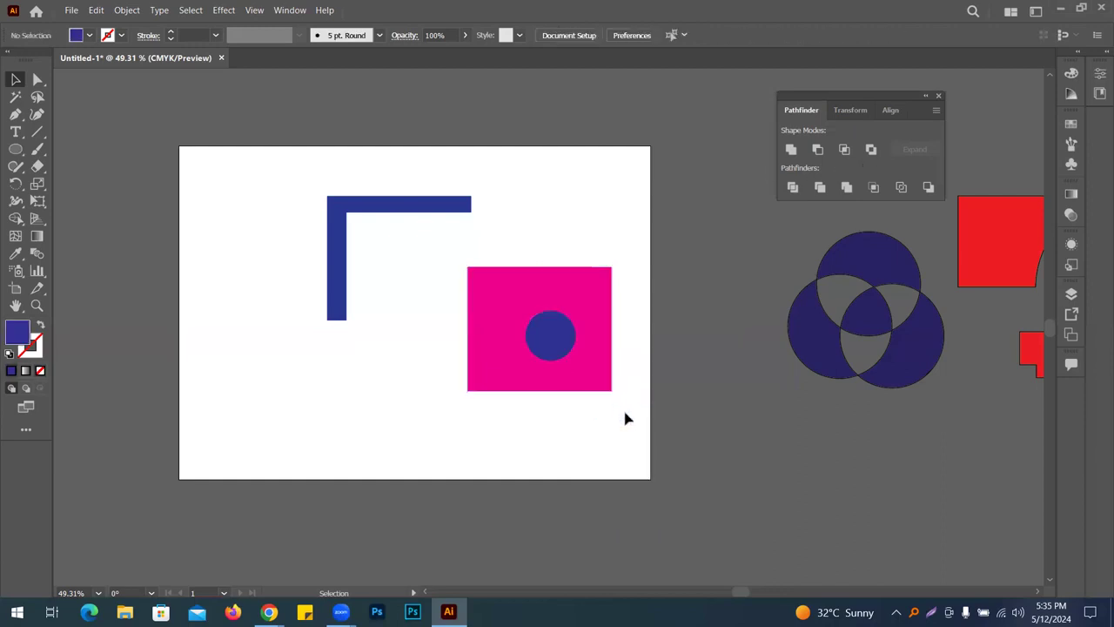
Move the blue circle out of the magenta rectangle to below the L-shape, and shift the rectangle upward
{"action": "left_click_drag", "start_coordinate": [545, 343], "coordinate": [490, 363]}
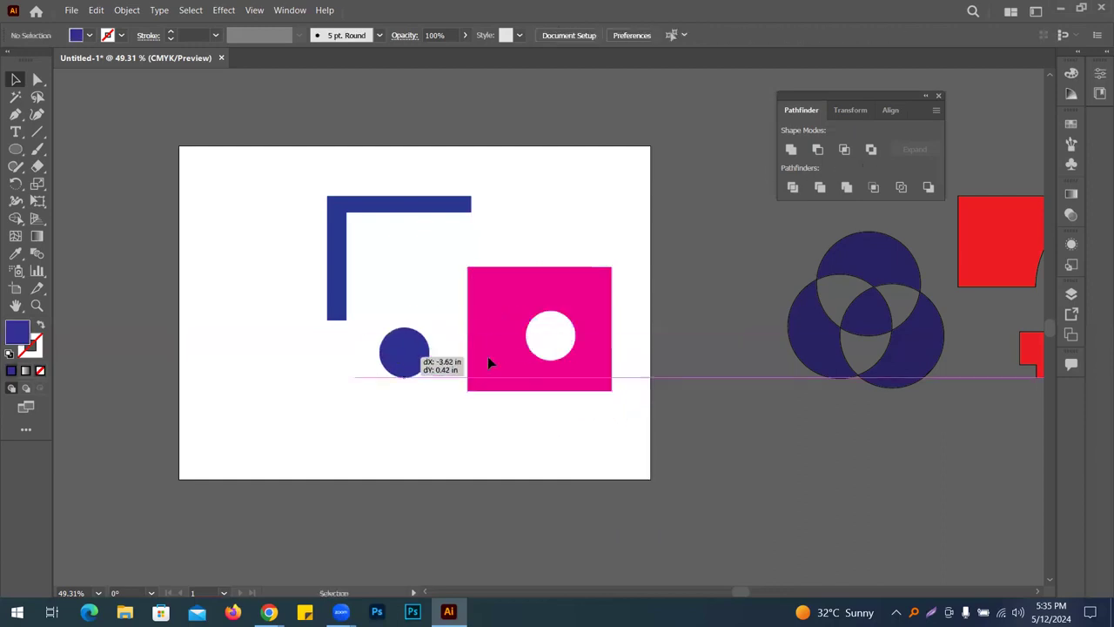
{"action": "left_click", "coordinate": [545, 365]}
{"action": "left_click", "coordinate": [551, 329]}
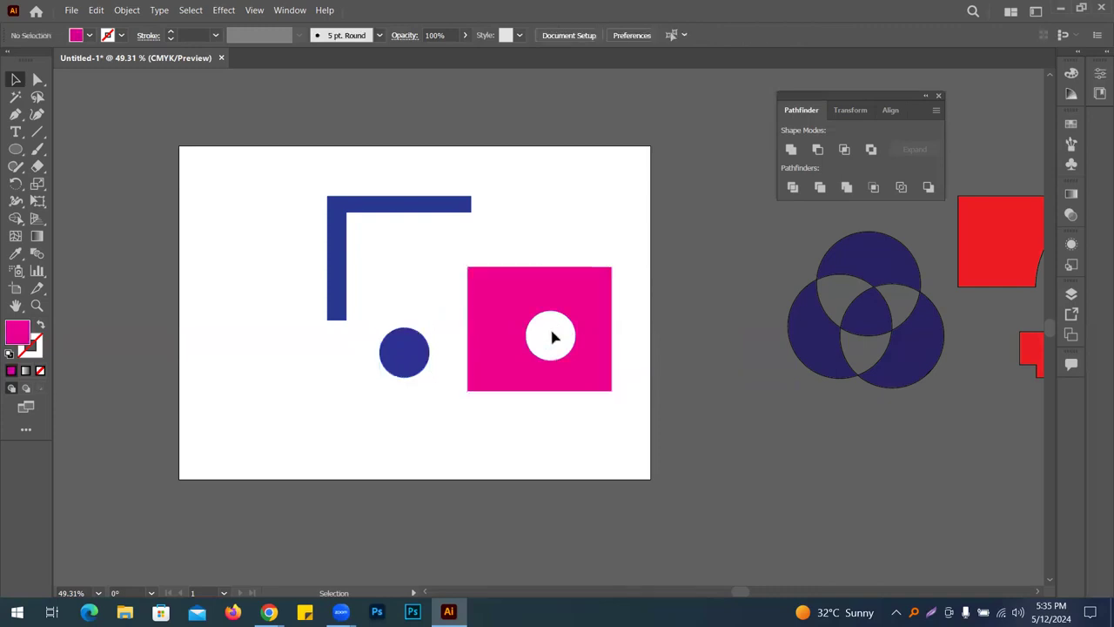
{"action": "left_click_drag", "start_coordinate": [584, 305], "coordinate": [586, 250]}
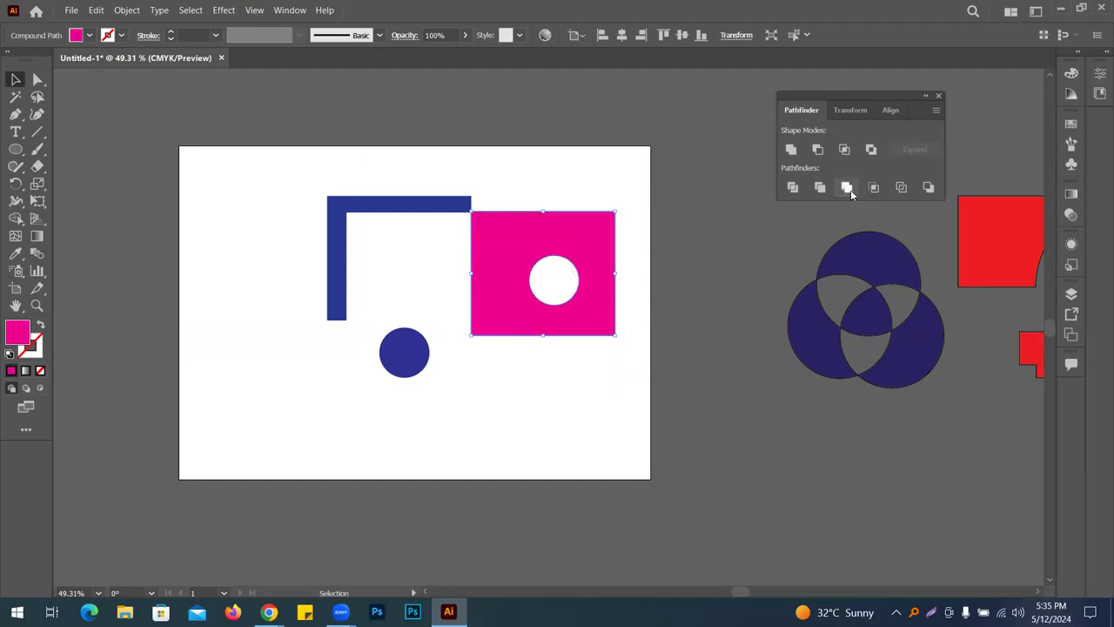
Delete all the shapes on the artboard and create three overlapping magenta circles in its upper part
{"action": "left_click_drag", "start_coordinate": [293, 149], "coordinate": [580, 372]}
{"action": "key", "text": "Delete"}
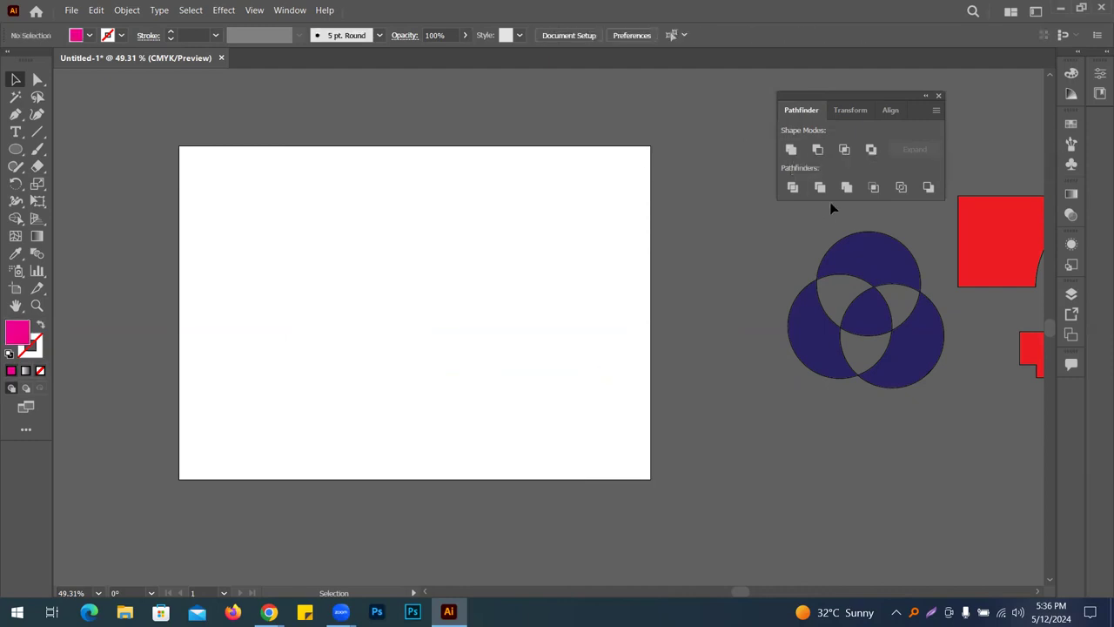
{"action": "mouse_move", "coordinate": [15, 149]}
{"action": "left_mouse_down"}
{"action": "mouse_move", "coordinate": [35, 148]}
{"action": "mouse_move", "coordinate": [83, 184]}
{"action": "left_mouse_up"}
{"action": "mouse_move", "coordinate": [339, 219]}
{"action": "left_mouse_down"}
{"action": "mouse_move", "coordinate": [393, 261]}
{"action": "mouse_move", "coordinate": [368, 269]}
{"action": "mouse_move", "coordinate": [438, 222]}
{"action": "mouse_move", "coordinate": [423, 226]}
{"action": "left_mouse_up"}
{"action": "left_click", "coordinate": [15, 79]}
Fill the right circle with dark red and the lower circle with orange
{"action": "left_click", "coordinate": [89, 35]}
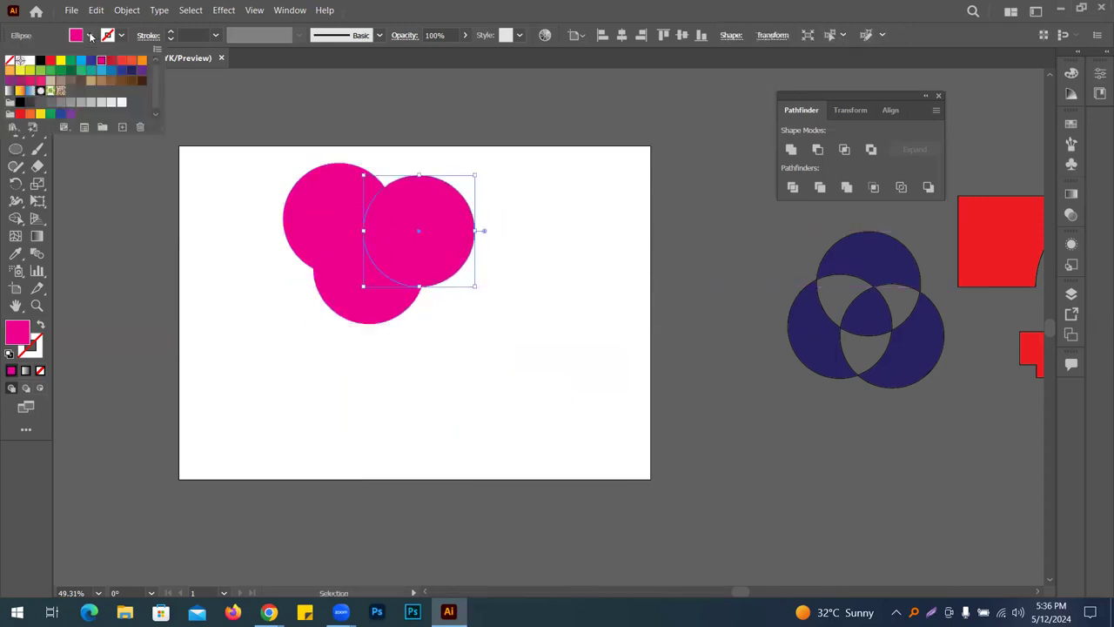
{"action": "left_click", "coordinate": [355, 300]}
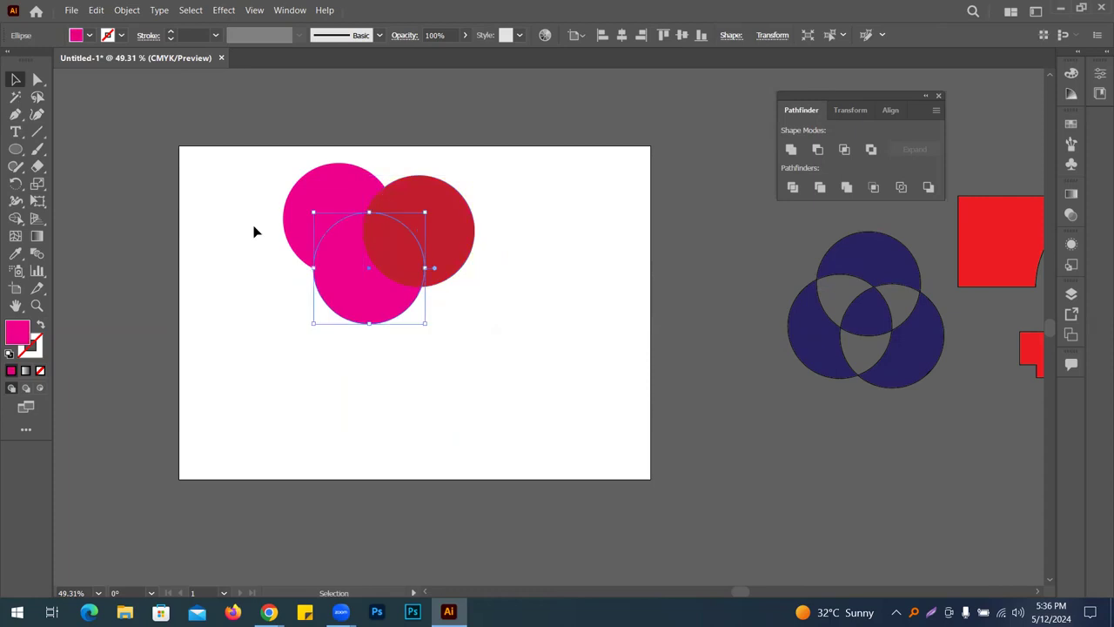
{"action": "left_click", "coordinate": [90, 35]}
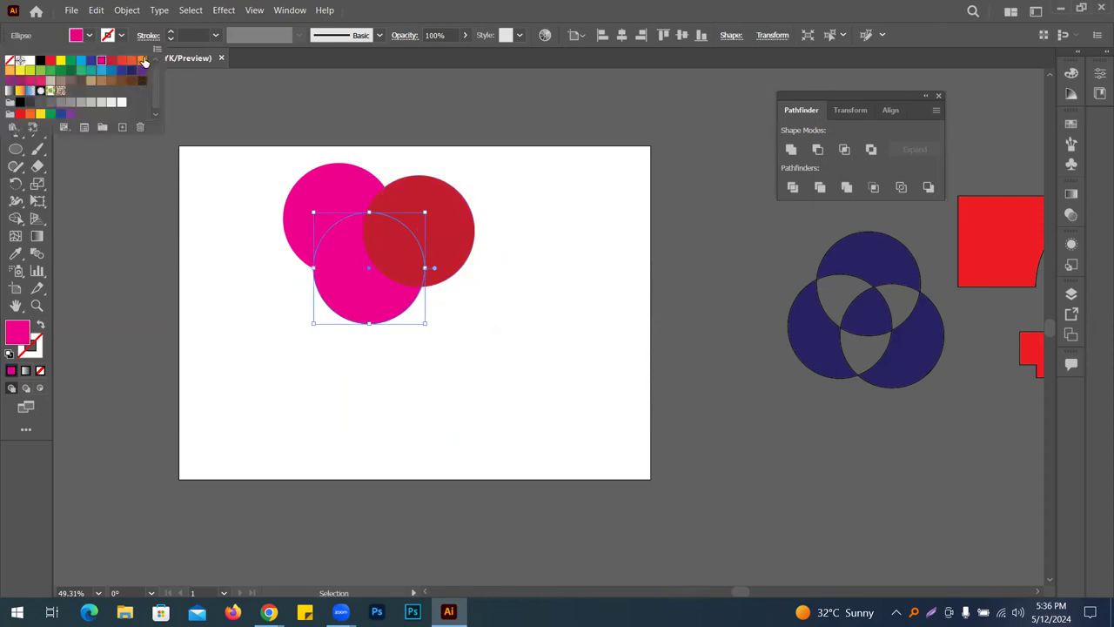
{"action": "left_click", "coordinate": [144, 60]}
{"action": "left_click", "coordinate": [218, 178]}
Apply the Merge pathfinder to the three coloured circles and move the resulting group to the middle of the artboard
{"action": "left_click_drag", "start_coordinate": [221, 157], "coordinate": [487, 340]}
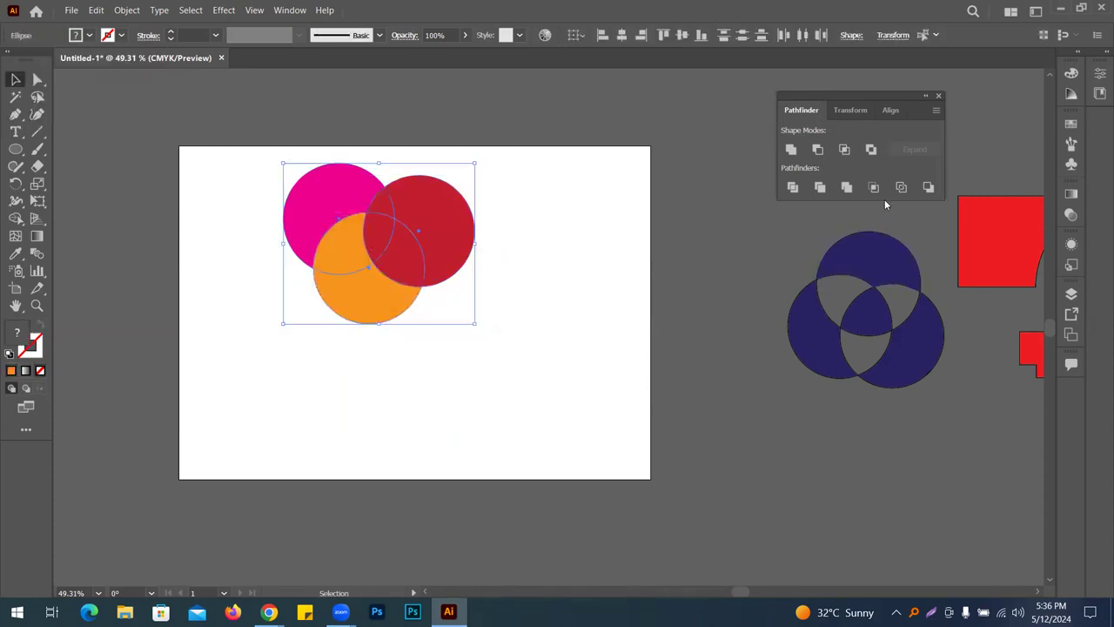
{"action": "left_click", "coordinate": [850, 189]}
{"action": "left_click", "coordinate": [534, 199]}
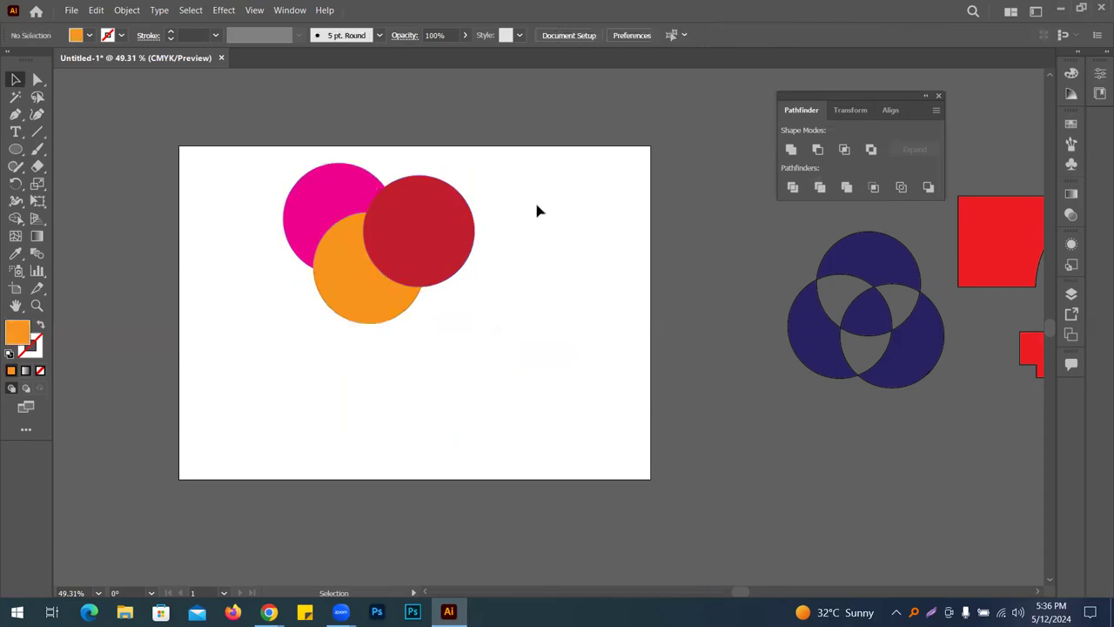
{"action": "left_click_drag", "start_coordinate": [348, 182], "coordinate": [301, 280]}
{"action": "left_click", "coordinate": [597, 215]}
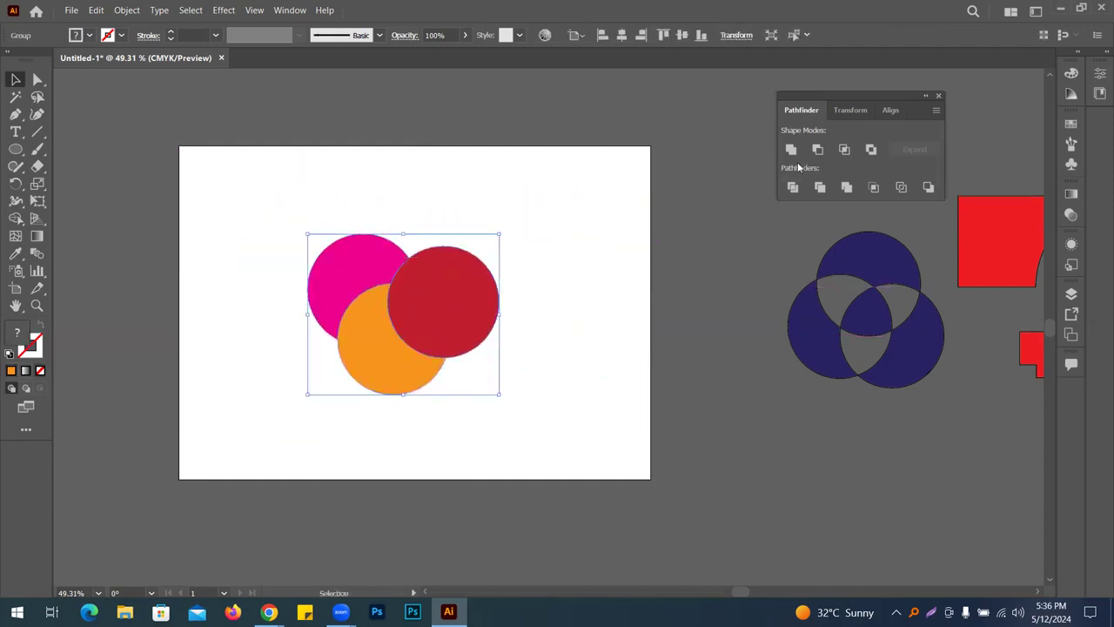
Duplicate the merged three-circle group to the right and apply the Unite shape mode to the copy
{"action": "left_click", "coordinate": [574, 252]}
{"action": "left_click_drag", "start_coordinate": [365, 259], "coordinate": [402, 249]}
{"action": "left_click_drag", "start_coordinate": [465, 266], "coordinate": [664, 236]}
{"action": "left_click", "coordinate": [792, 150]}
{"action": "left_click", "coordinate": [597, 210]}
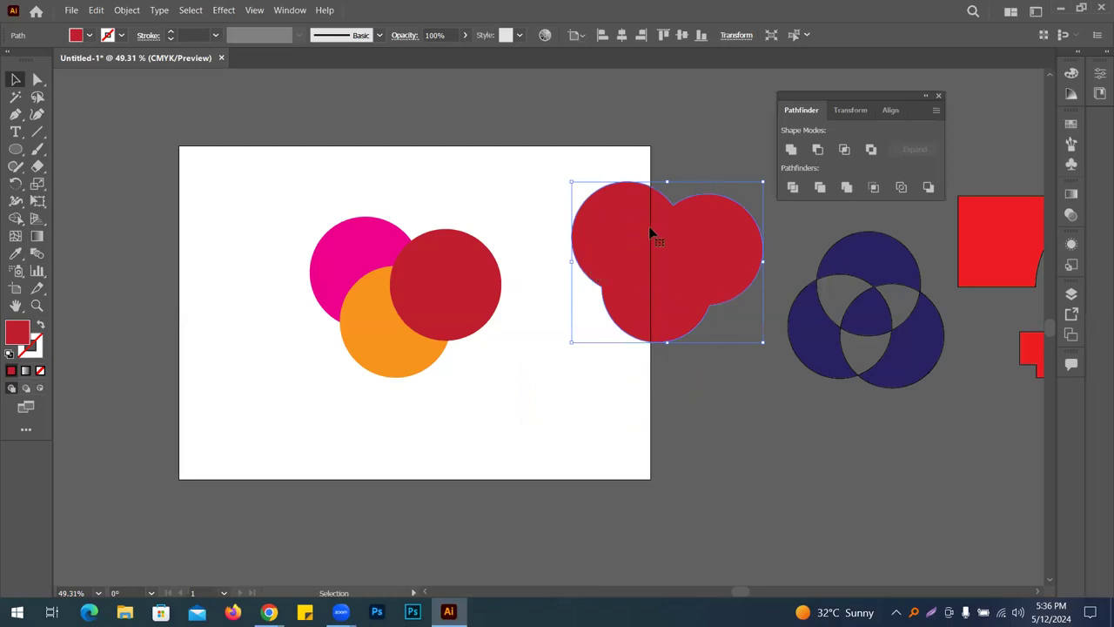
Move the multicoloured circle group up and to the left, and delete the united dark red copy
{"action": "left_click_drag", "start_coordinate": [415, 293], "coordinate": [320, 153]}
{"action": "left_click", "coordinate": [724, 261]}
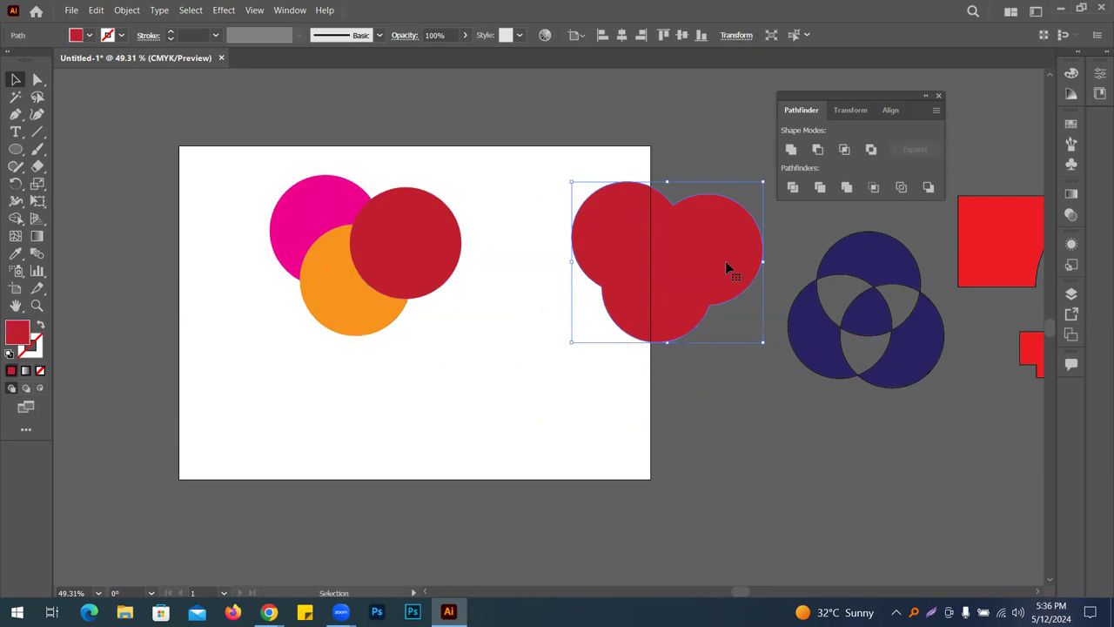
{"action": "key", "text": "Delete"}
Ungroup the merged three-circle group into separate pieces
{"action": "left_click", "coordinate": [396, 246]}
{"action": "right_click", "coordinate": [396, 246]}
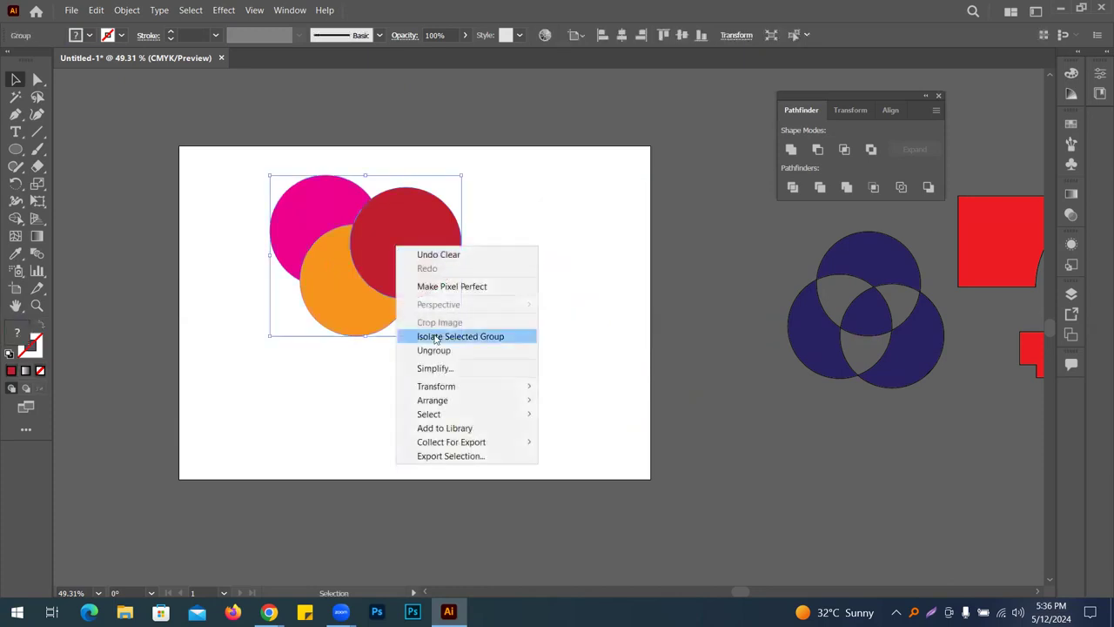
{"action": "left_click", "coordinate": [435, 350]}
Try pulling the dark red circle and the orange crescent away from the magenta piece, and undo these moves
{"action": "left_click_drag", "start_coordinate": [458, 264], "coordinate": [566, 229]}
{"action": "left_click_drag", "start_coordinate": [366, 287], "coordinate": [420, 333]}
{"action": "left_click_drag", "start_coordinate": [512, 211], "coordinate": [555, 220]}
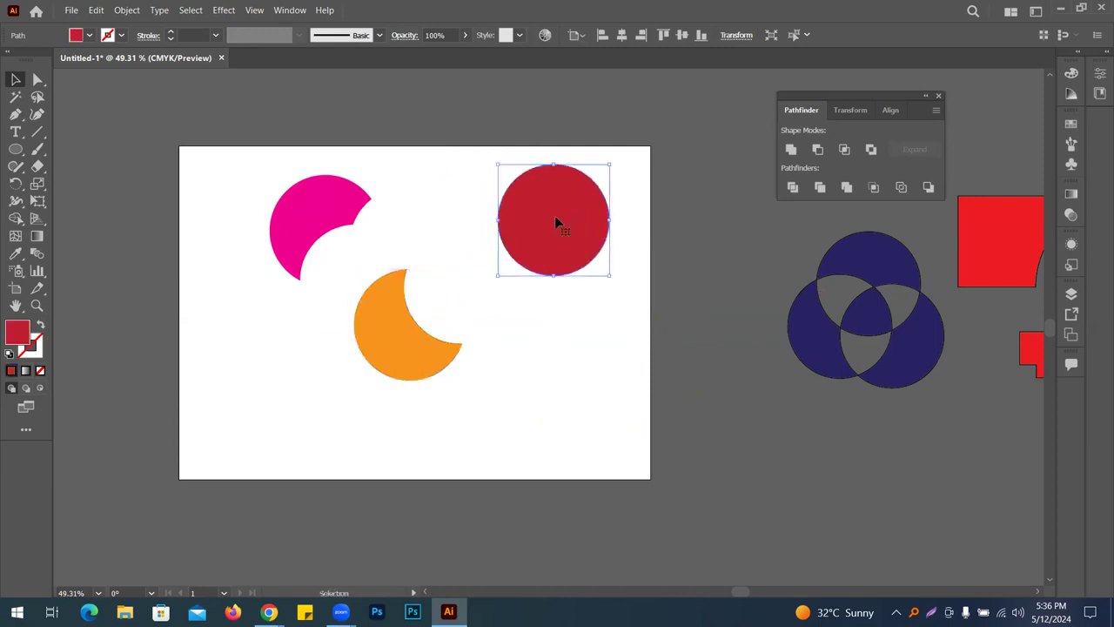
{"action": "key", "text": "ctrl+z"}
{"action": "key", "text": "ctrl+z"}
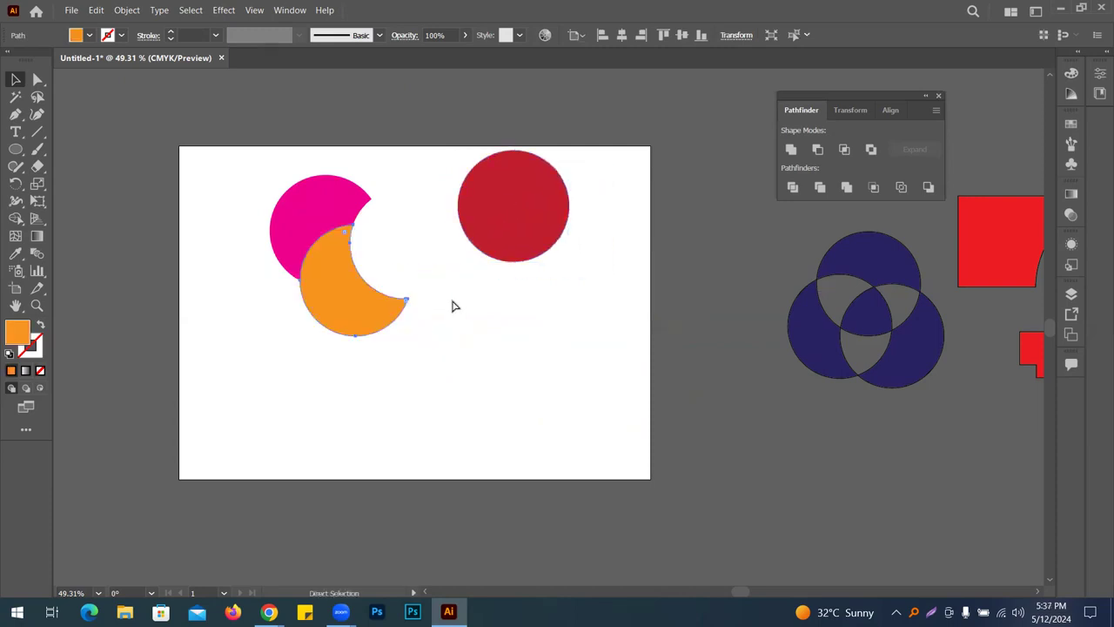
{"action": "key", "text": "ctrl+z"}
{"action": "key", "text": "v"}
{"action": "left_click_drag", "start_coordinate": [373, 252], "coordinate": [440, 252]}
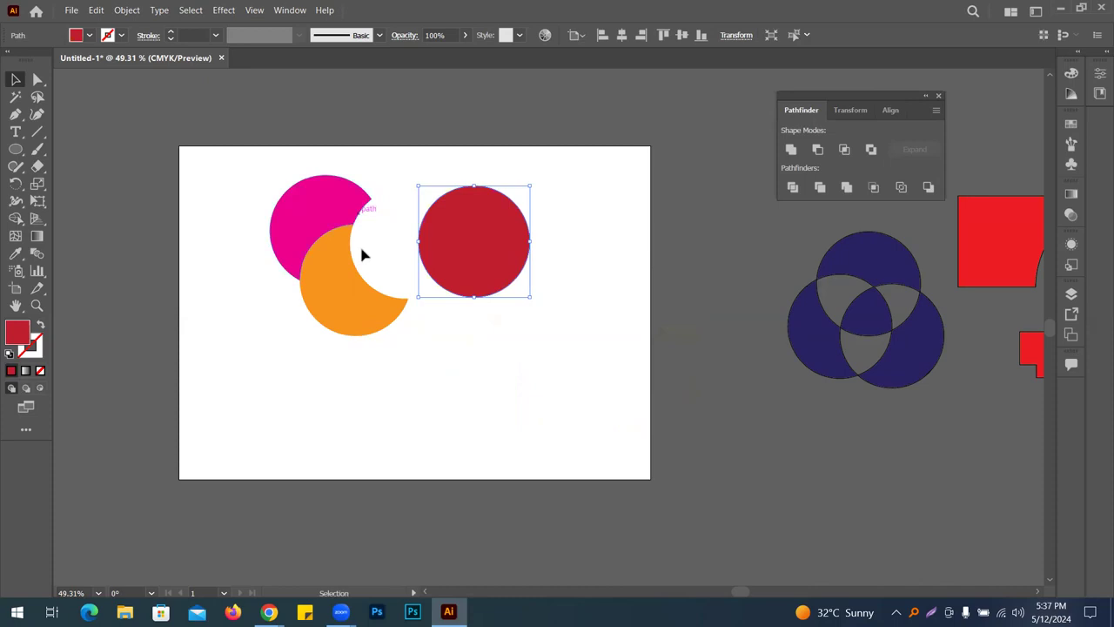
{"action": "key", "text": "ctrl+z"}
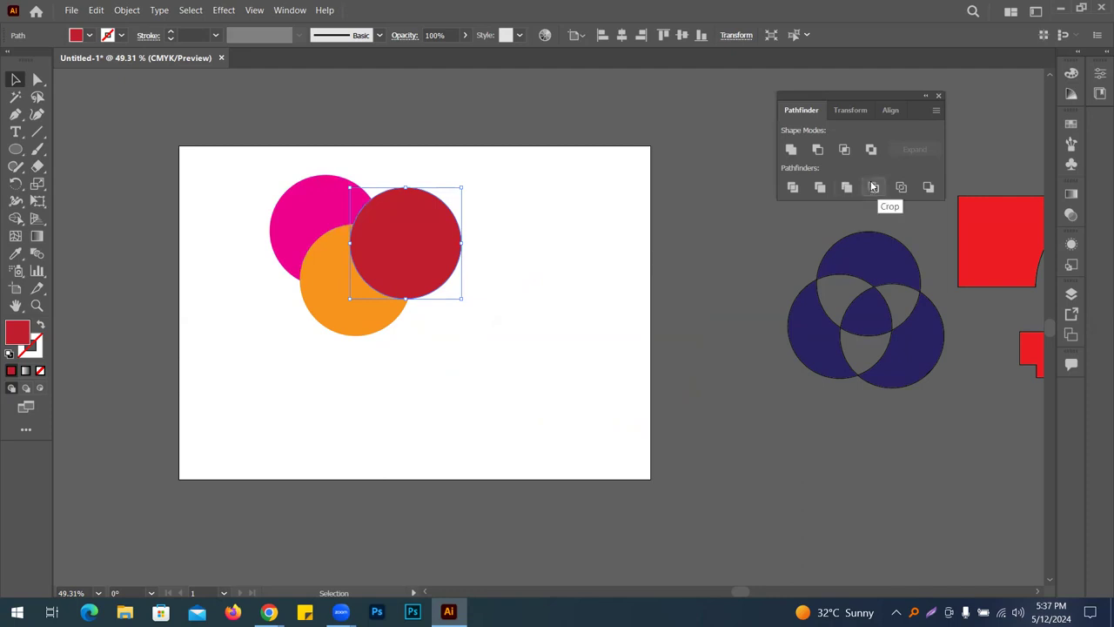
Move the dark red circle to the right of the other pieces and try the Crop pathfinder on it alone
{"action": "left_click_drag", "start_coordinate": [428, 230], "coordinate": [536, 238]}
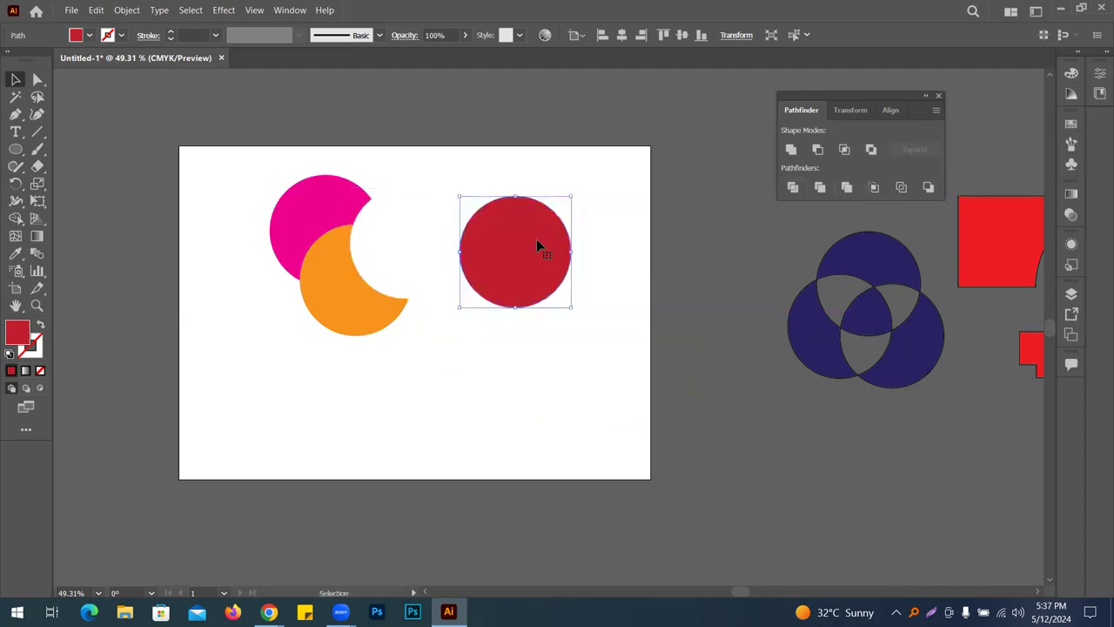
{"action": "left_click", "coordinate": [874, 187]}
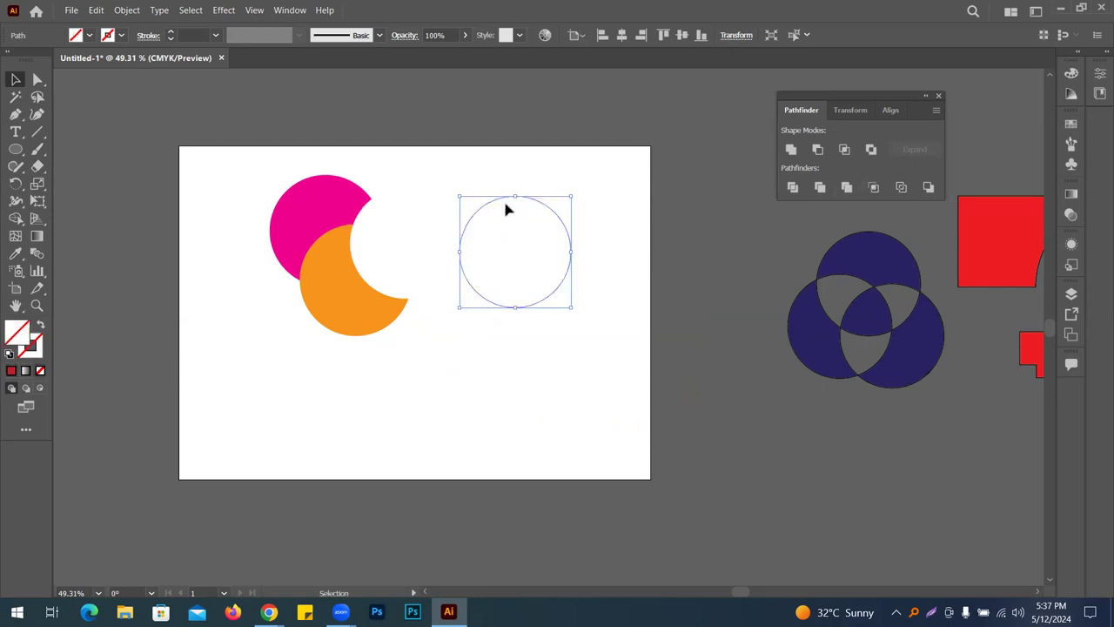
{"action": "key", "text": "a"}
{"action": "key", "text": "ctrl+z"}
{"action": "key", "text": "v"}
Duplicate the dark red circle slightly down and to the right, and apply the Crop pathfinder to the overlapping pair
{"action": "left_click_drag", "start_coordinate": [538, 268], "coordinate": [557, 291]}
{"action": "left_click_drag", "start_coordinate": [472, 168], "coordinate": [589, 325]}
{"action": "left_click", "coordinate": [874, 186]}
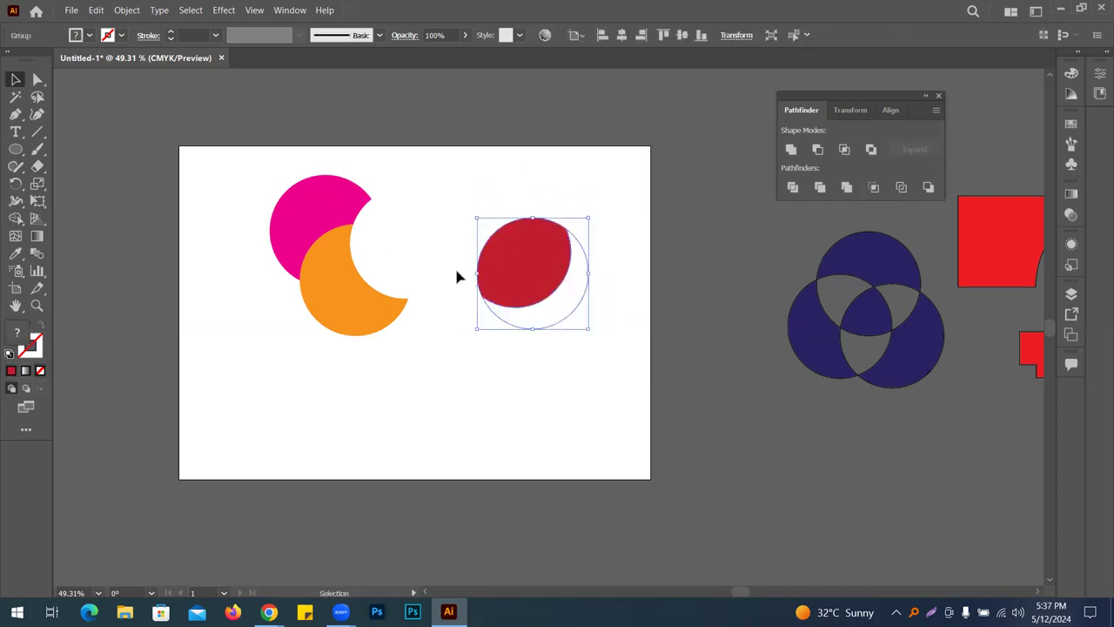
{"action": "left_click", "coordinate": [514, 189]}
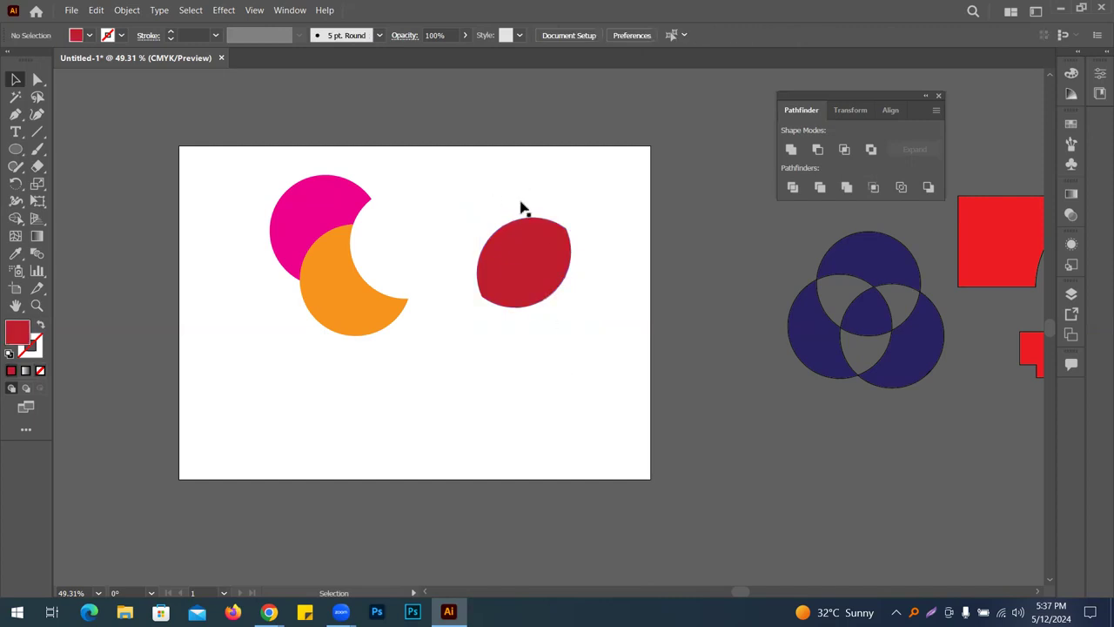
{"action": "left_click", "coordinate": [522, 274]}
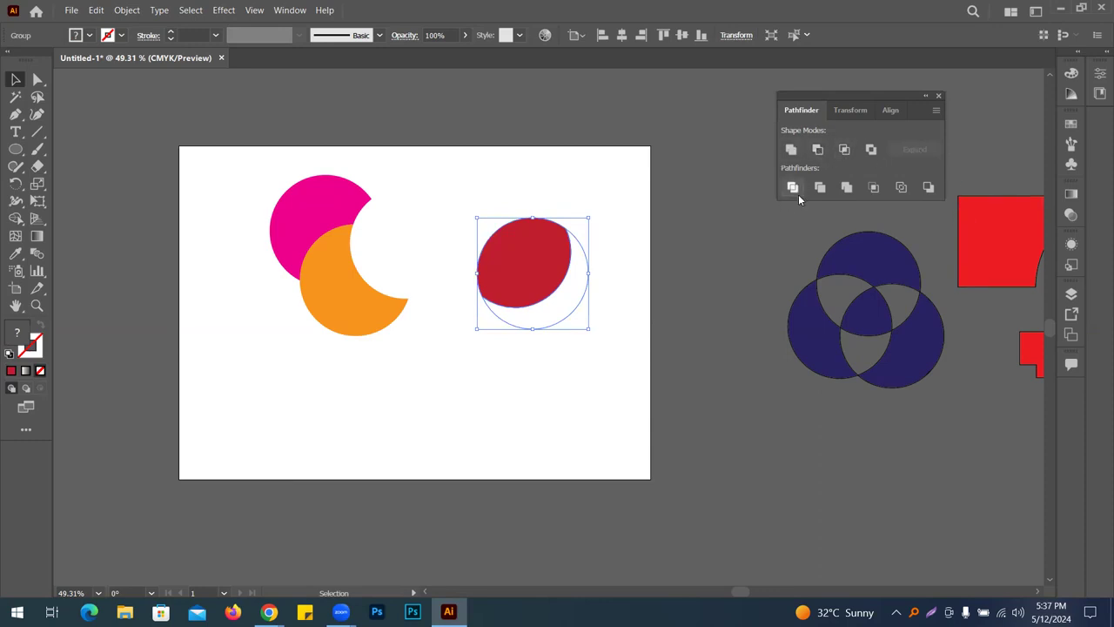
Delete all the shapes on and around the artboard
{"action": "left_click", "coordinate": [614, 184]}
{"action": "key", "text": "ctrl+a"}
{"action": "key", "text": "Delete"}
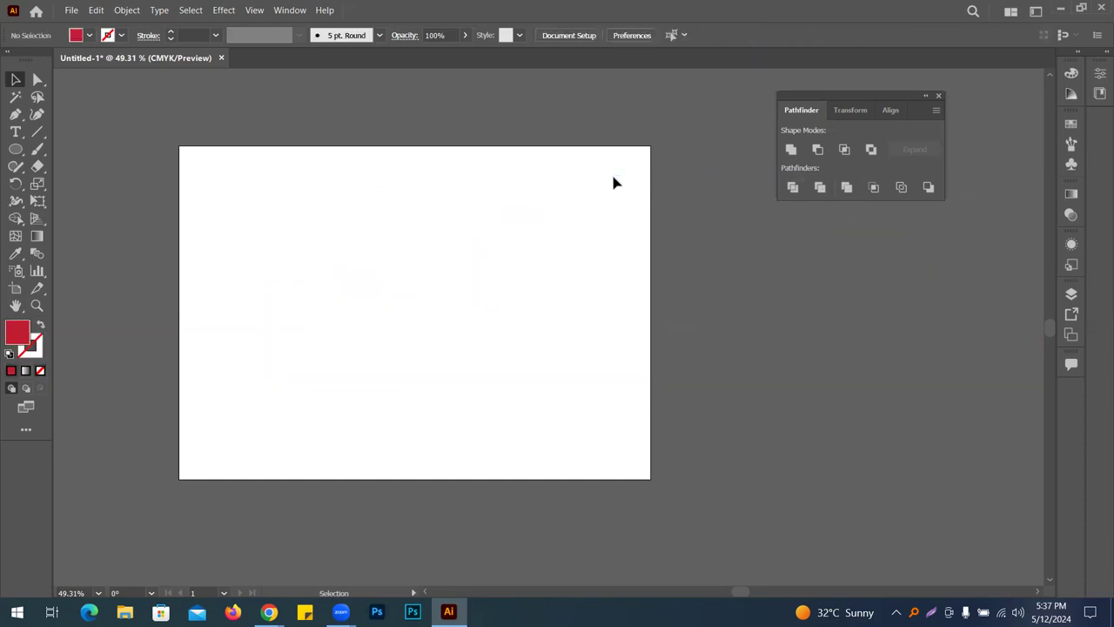
{"action": "key", "text": "space"}
{"action": "key", "text": "ctrl+space"}
{"action": "left_click", "coordinate": [468, 255]}
{"action": "left_click_drag", "start_coordinate": [495, 328], "coordinate": [524, 236]}
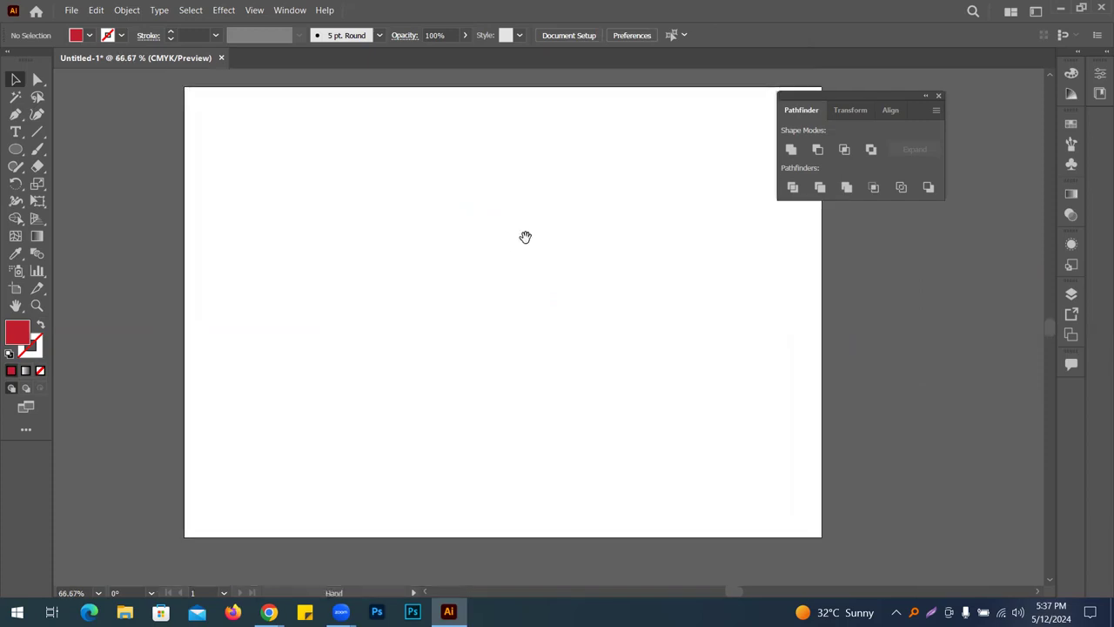
Switch to Chrome and search Google for "google chorom" in a new tab
{"action": "left_click", "coordinate": [210, 14]}
{"action": "type", "text": "google "}
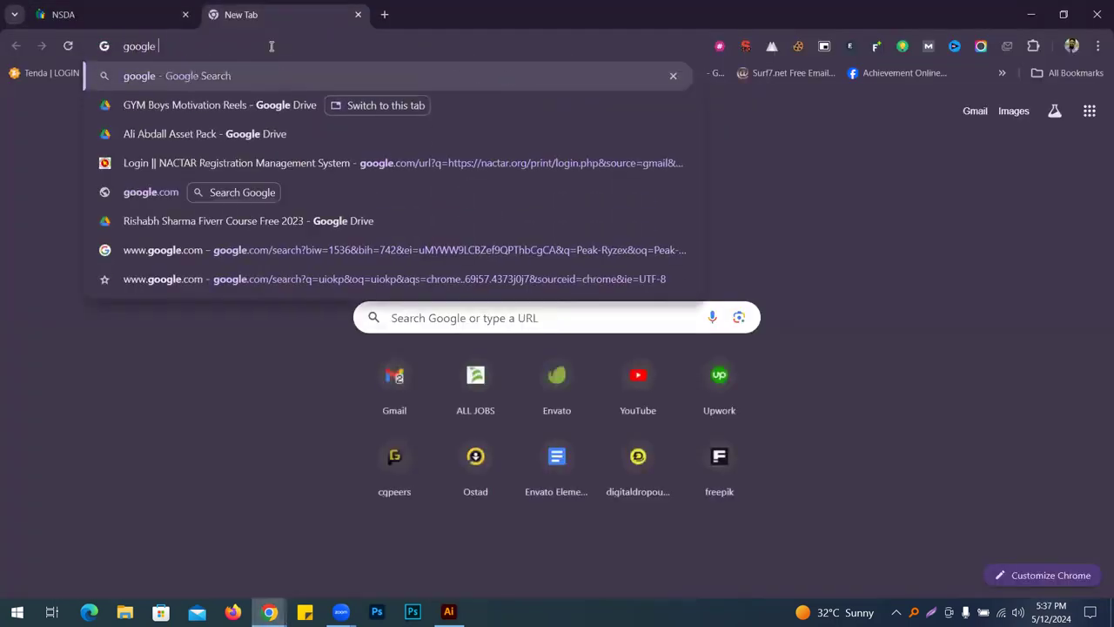
{"action": "type", "text": "ch"}
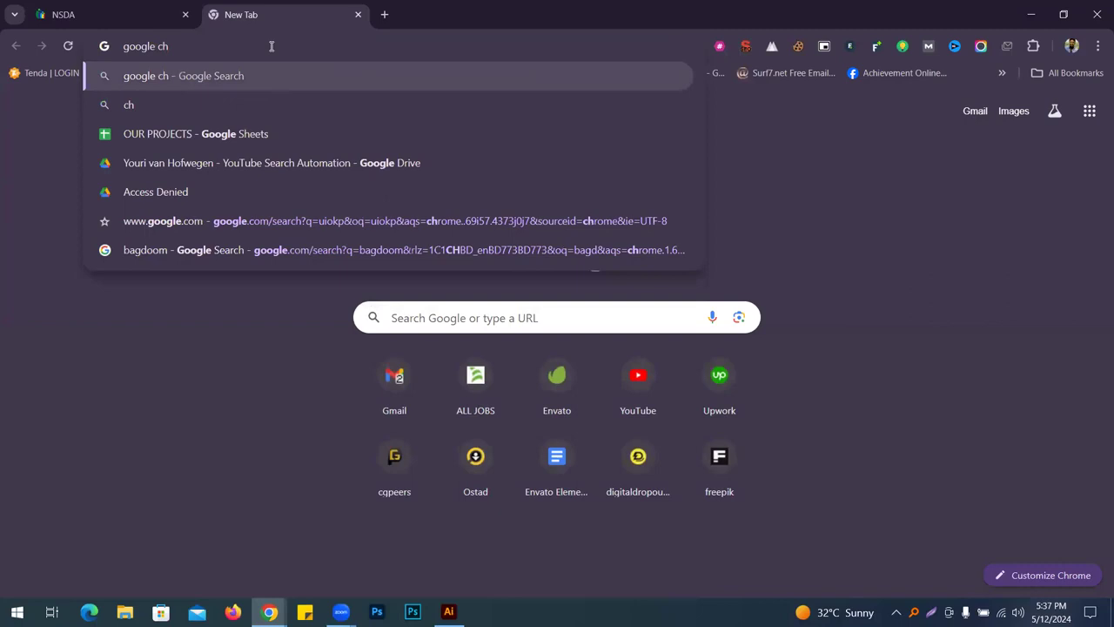
{"action": "type", "text": "o"}
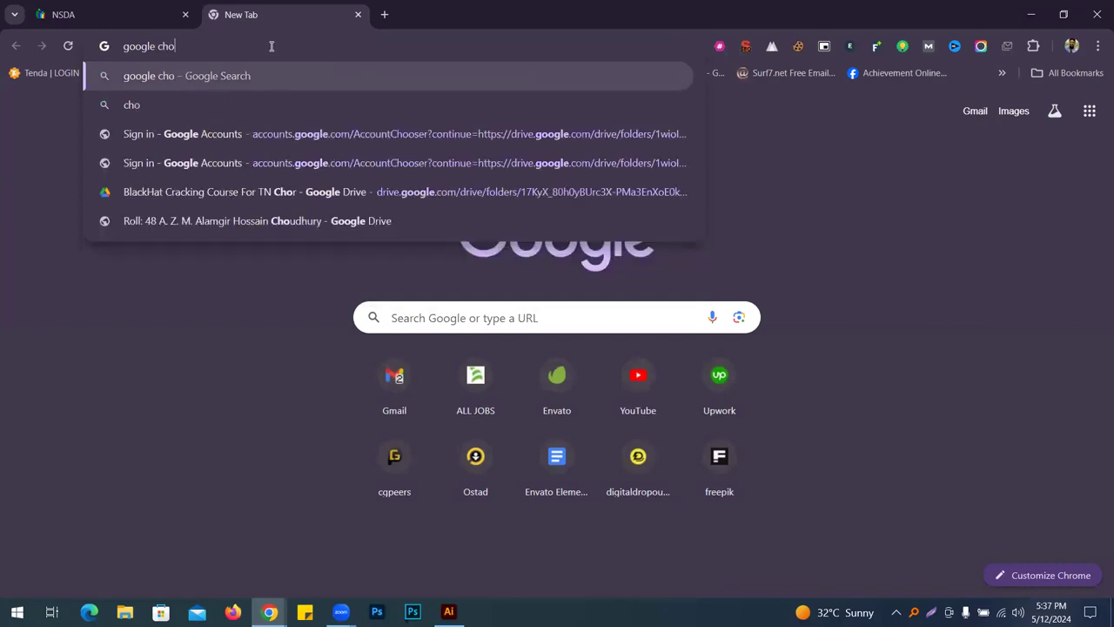
{"action": "type", "text": "rom"}
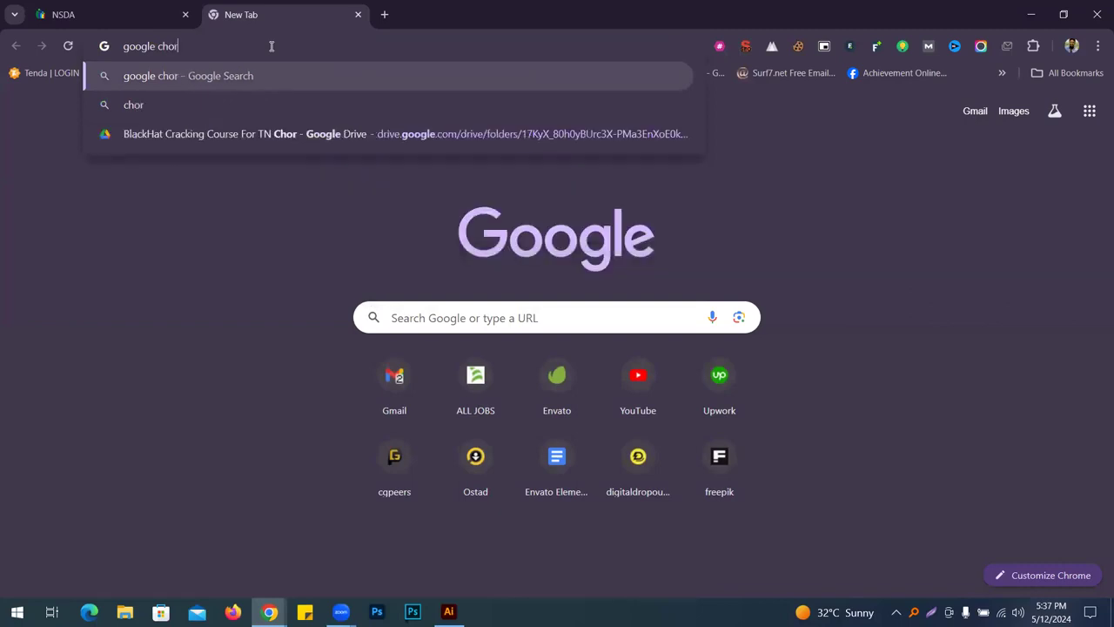
{"action": "key", "text": "Return"}
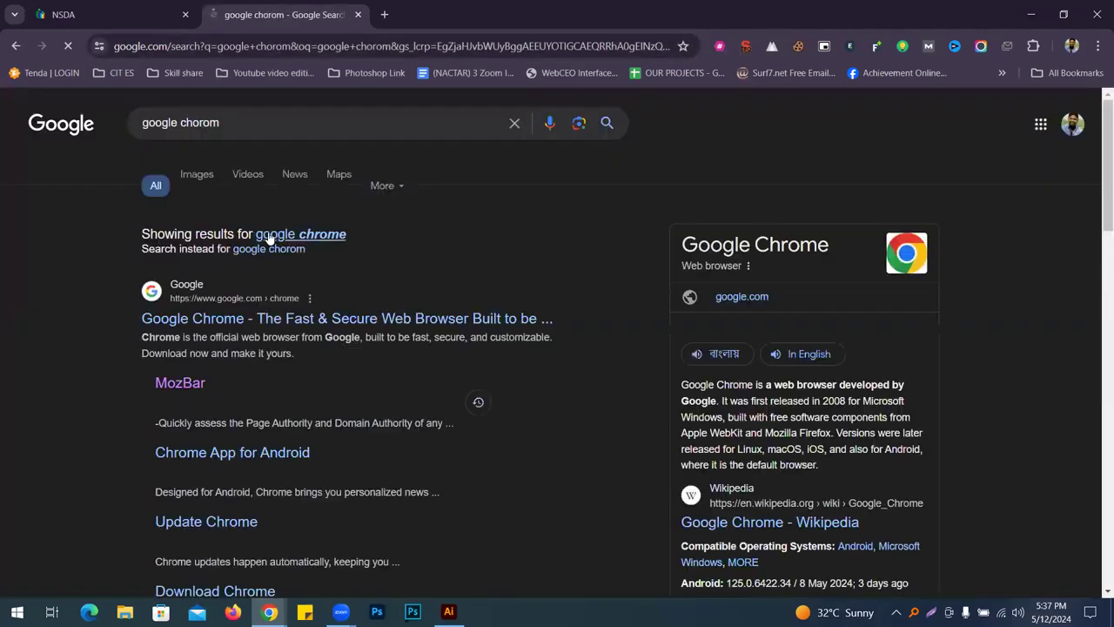
Show the image results and open the preview of Wikipedia's Google Chrome logo
{"action": "left_click", "coordinate": [199, 176]}
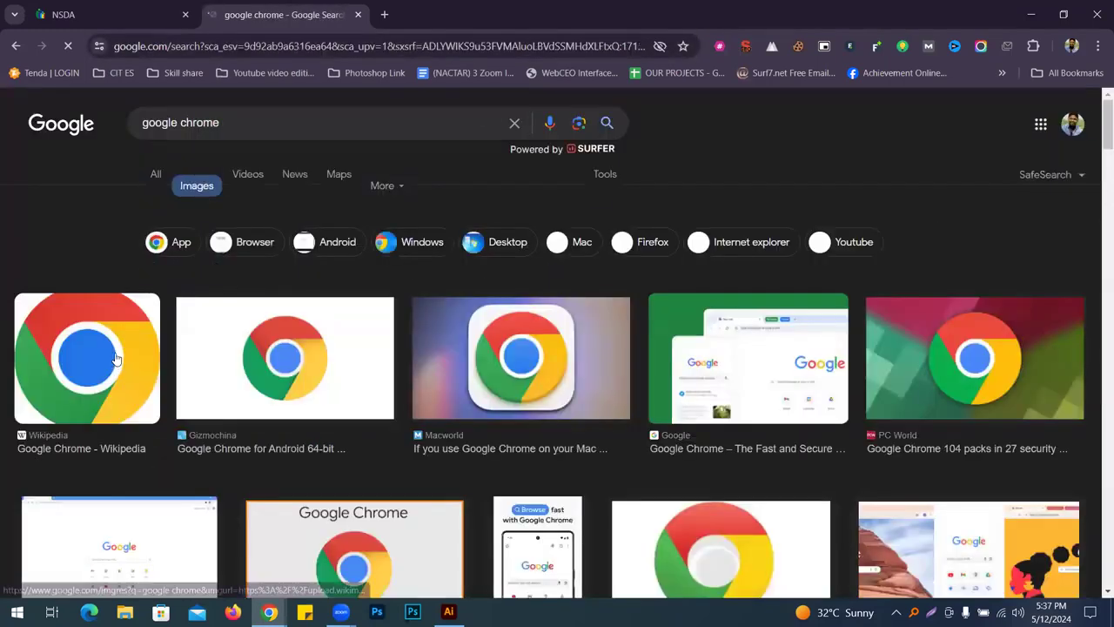
{"action": "left_click", "coordinate": [135, 371]}
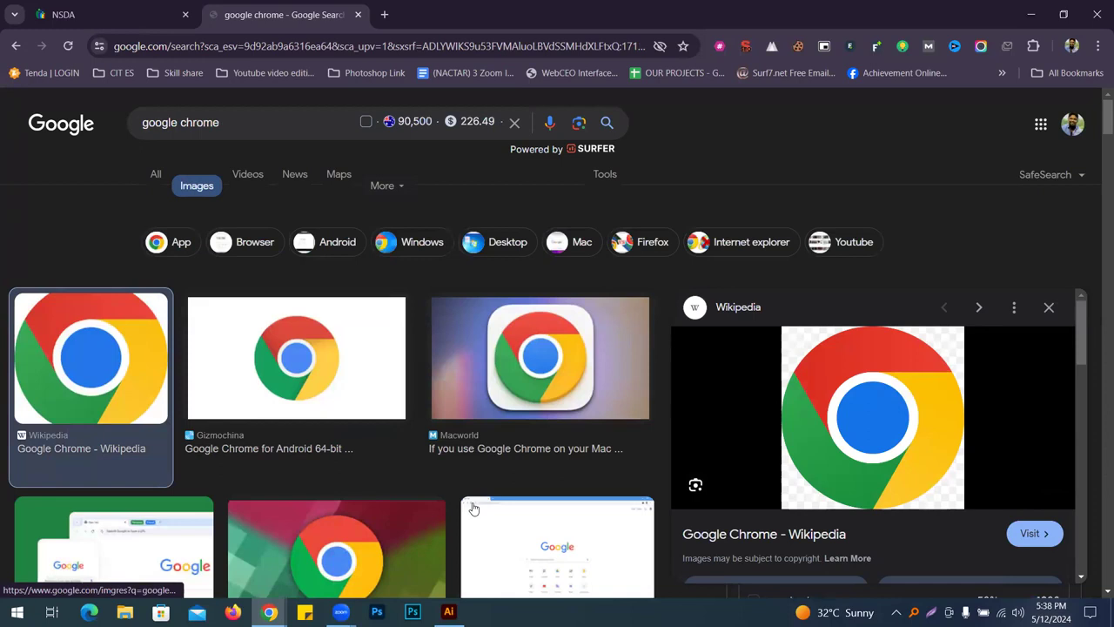
{"action": "key", "text": "alt+Tab"}
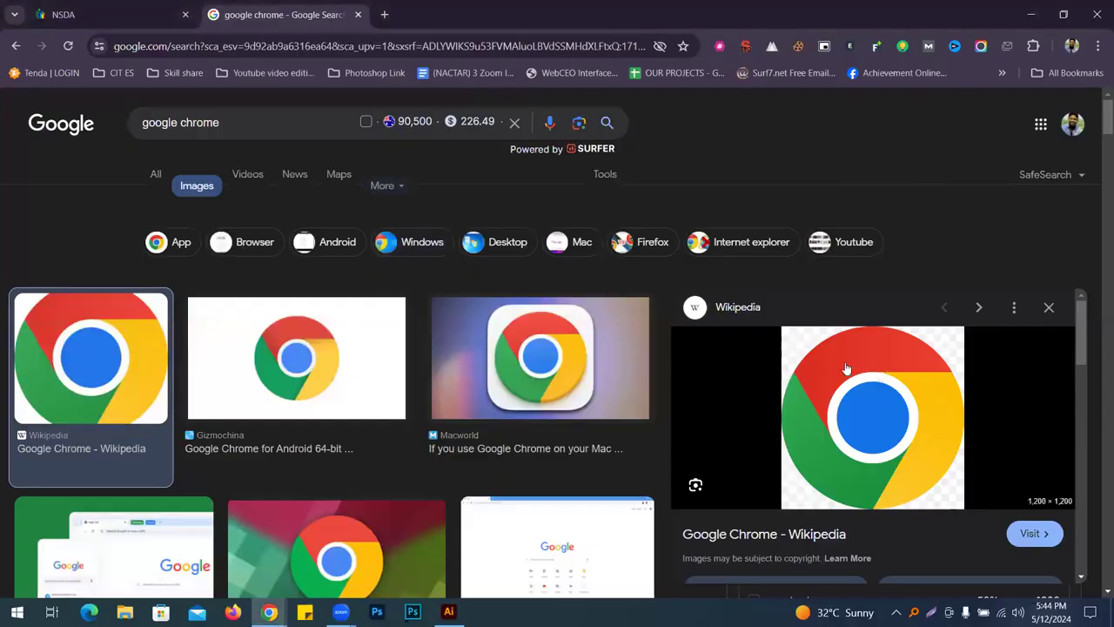
Copy the Chrome logo image, paste it into the Illustrator document and scale it down to fit inside the artboard
{"action": "right_click", "coordinate": [845, 367]}
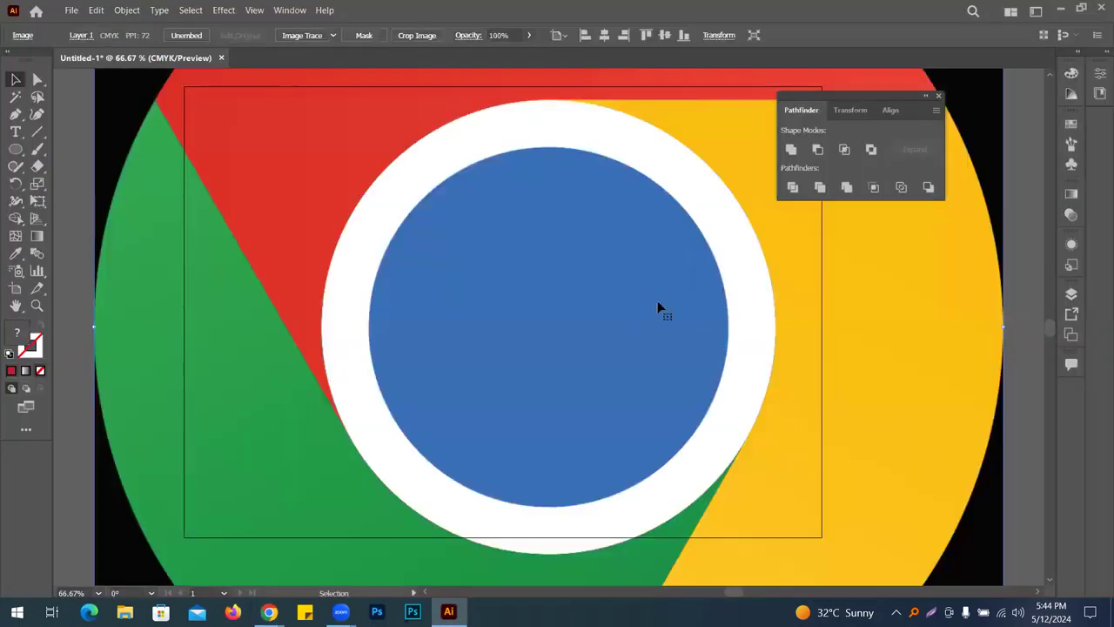
{"action": "scroll", "coordinate": [661, 305], "scroll_direction": "down", "scroll_amount": 5}
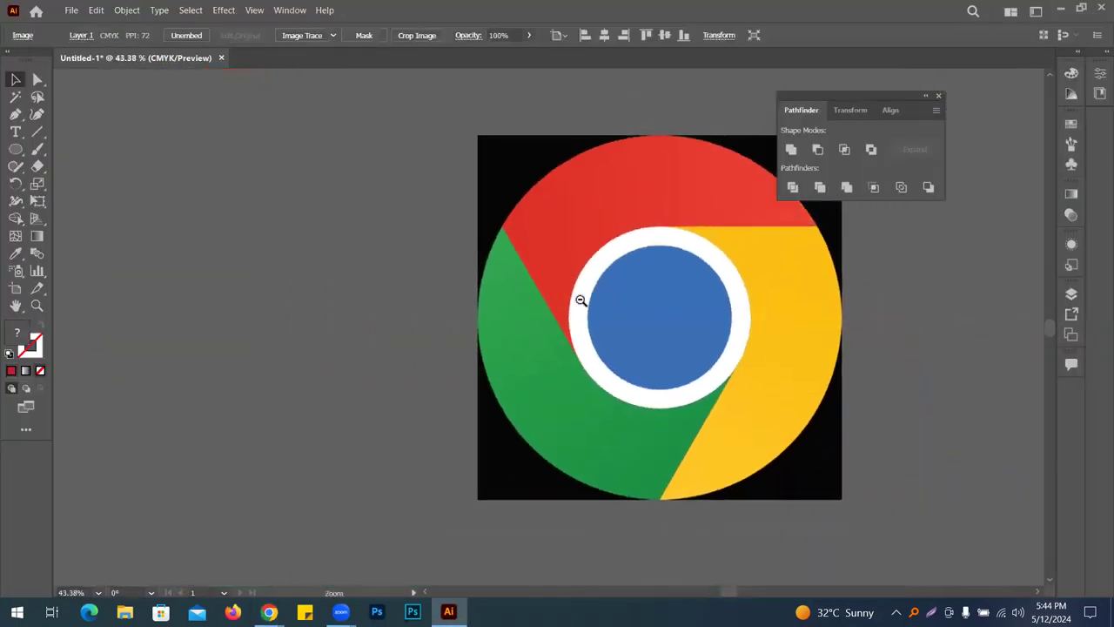
{"action": "left_click_drag", "start_coordinate": [841, 500], "coordinate": [721, 379]}
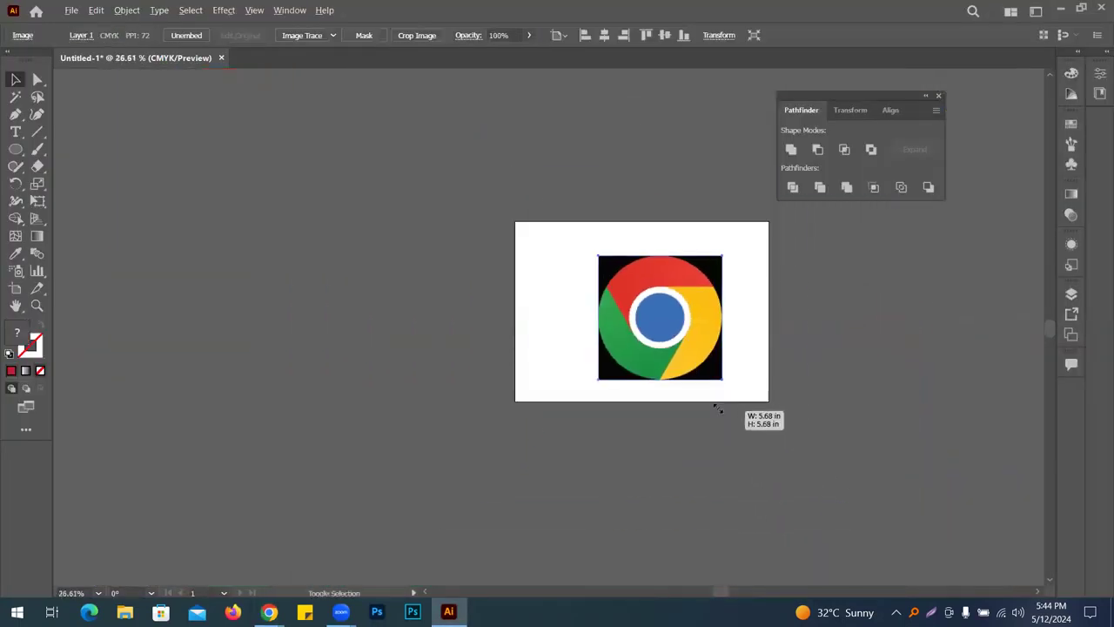
{"action": "left_click", "coordinate": [741, 311]}
{"action": "left_click", "coordinate": [725, 306]}
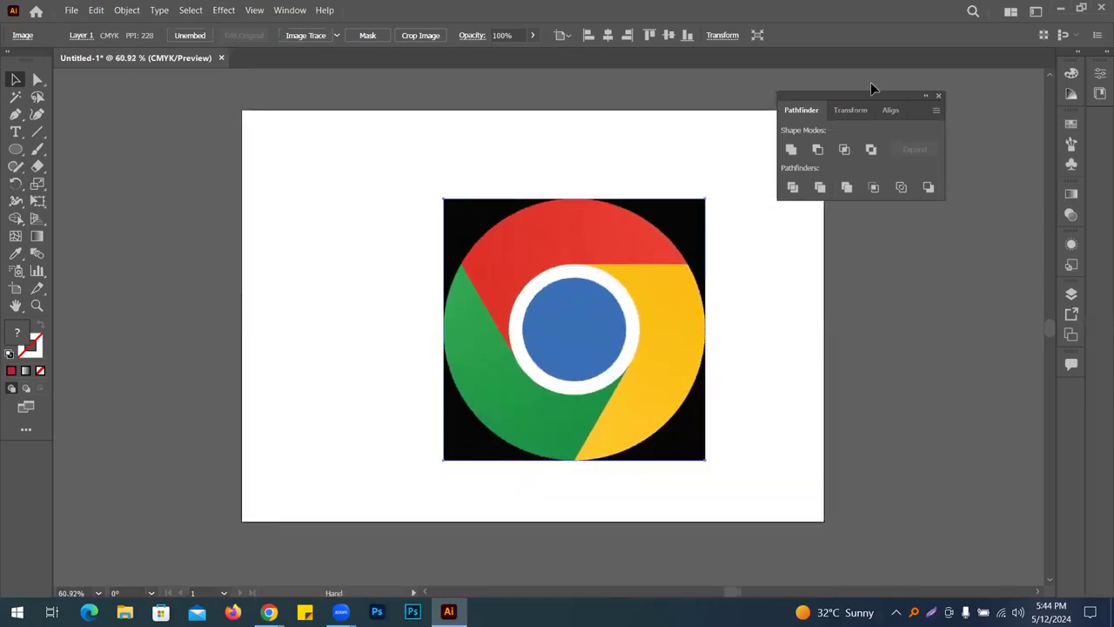
Place the Chrome logo image beyond the artboard's right edge as a reference, keeping the Pathfinder panel above it
{"action": "left_click_drag", "start_coordinate": [863, 96], "coordinate": [930, 176]}
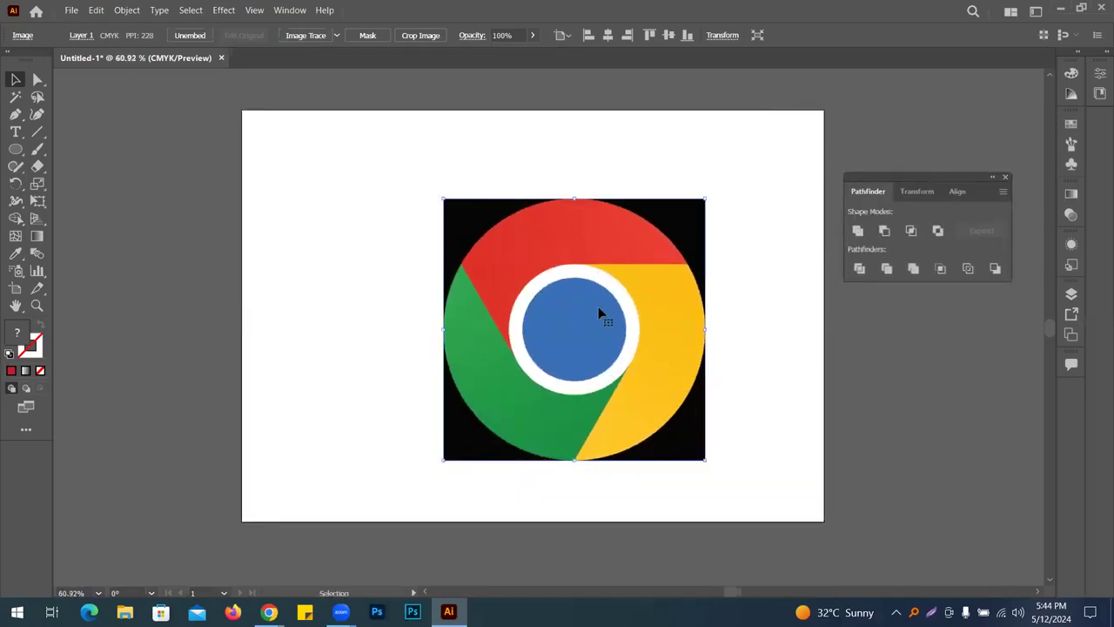
{"action": "left_click_drag", "start_coordinate": [596, 306], "coordinate": [873, 359]}
{"action": "left_click_drag", "start_coordinate": [945, 180], "coordinate": [877, 103]}
{"action": "left_click_drag", "start_coordinate": [871, 347], "coordinate": [729, 311]}
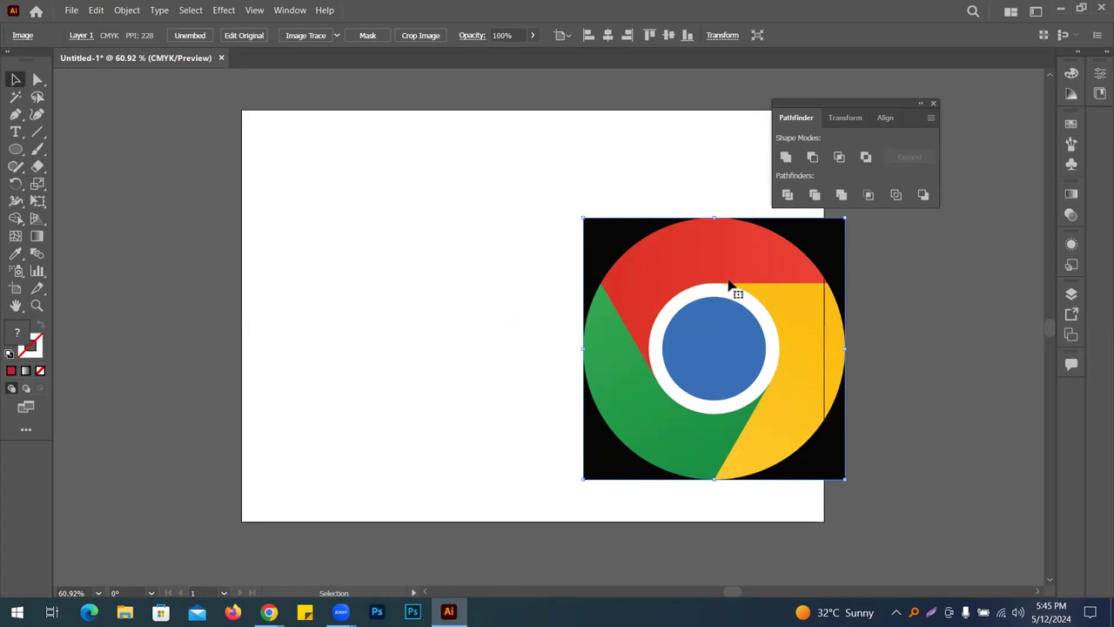
{"action": "left_click_drag", "start_coordinate": [734, 298], "coordinate": [890, 370]}
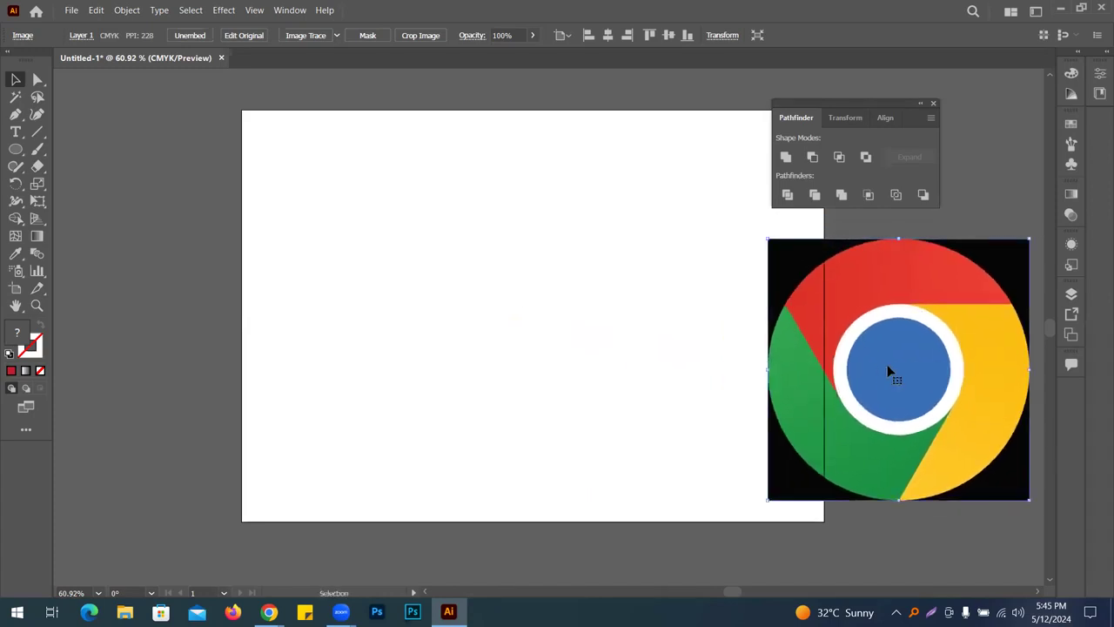
{"action": "left_click", "coordinate": [440, 276]}
{"action": "left_click_drag", "start_coordinate": [440, 275], "coordinate": [367, 274]}
{"action": "left_click_drag", "start_coordinate": [749, 382], "coordinate": [876, 383]}
{"action": "left_click_drag", "start_coordinate": [412, 302], "coordinate": [464, 315]}
Draw a circle about 6.55 in across, centred on the artboard, with the Ellipse tool
{"action": "left_click", "coordinate": [15, 149]}
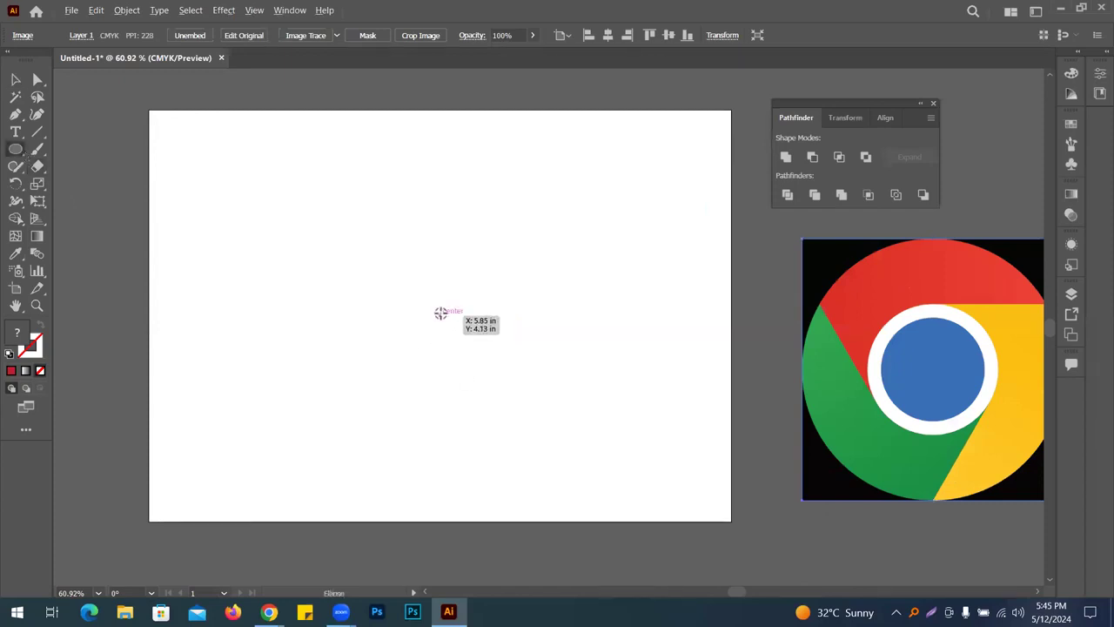
{"action": "left_click_drag", "start_coordinate": [439, 315], "coordinate": [600, 386]}
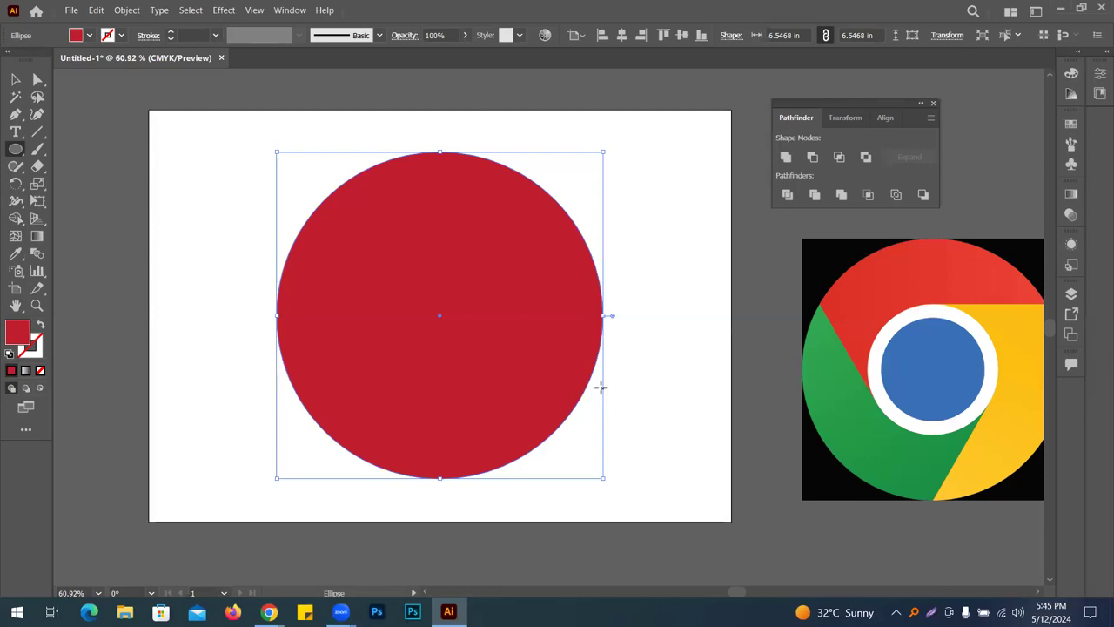
{"action": "left_click", "coordinate": [17, 79]}
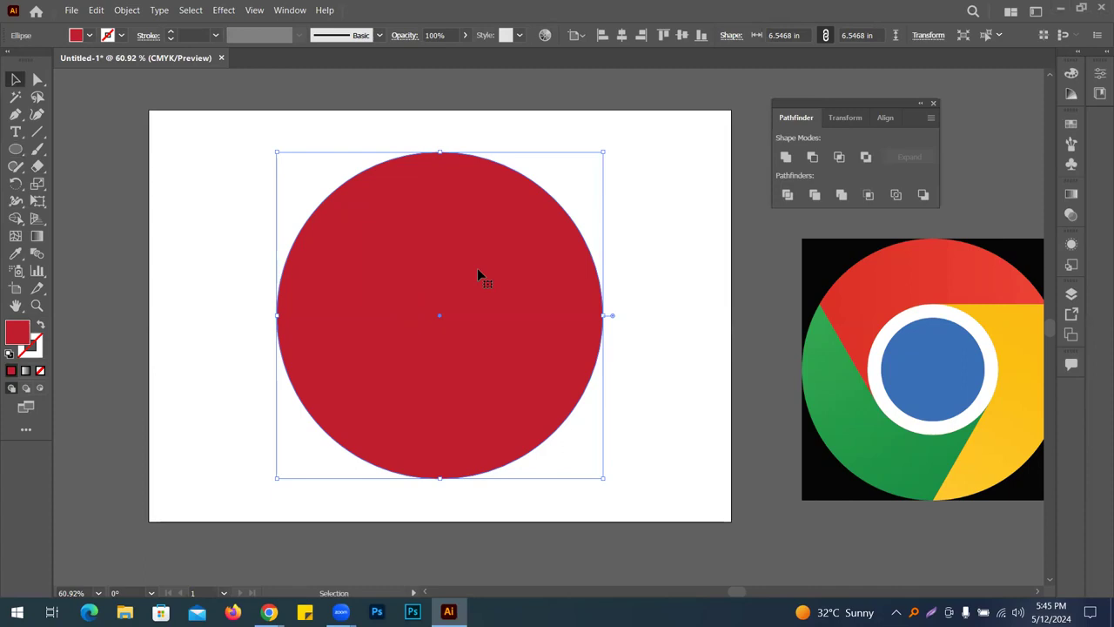
Duplicate the red circle in place and fill the copy with dark blue
{"action": "key", "text": "a"}
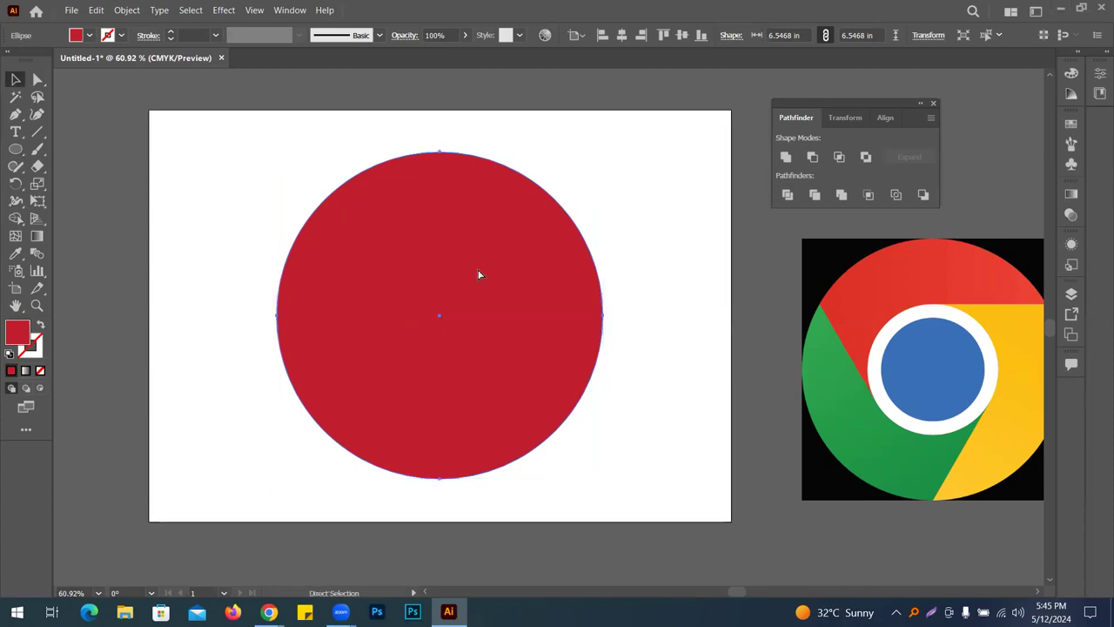
{"action": "key", "text": "v"}
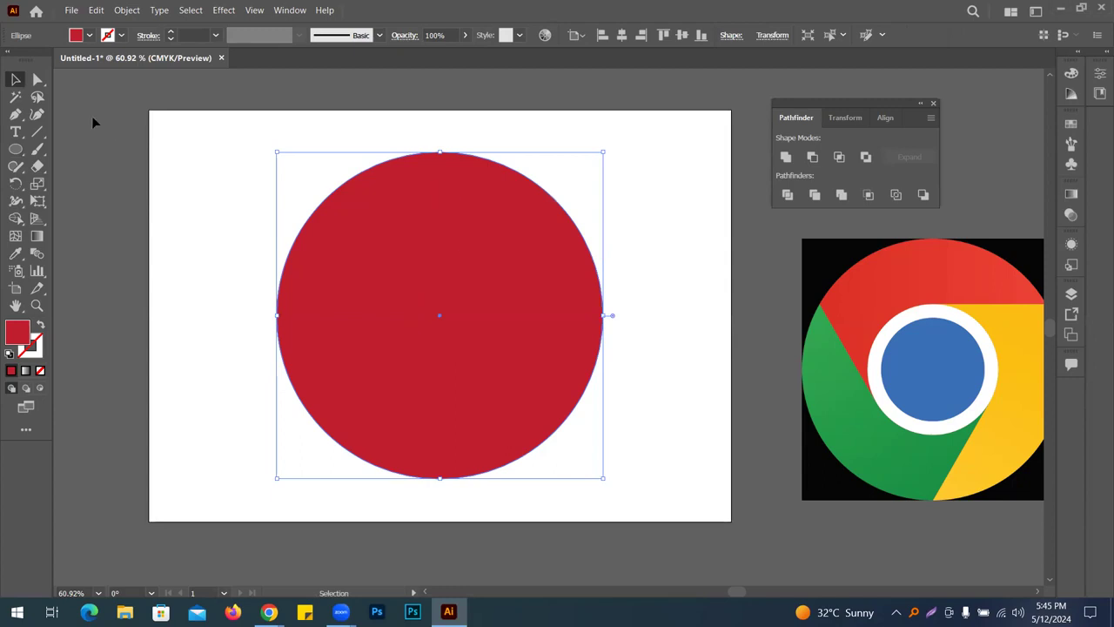
{"action": "left_click", "coordinate": [89, 35]}
{"action": "left_click", "coordinate": [91, 61]}
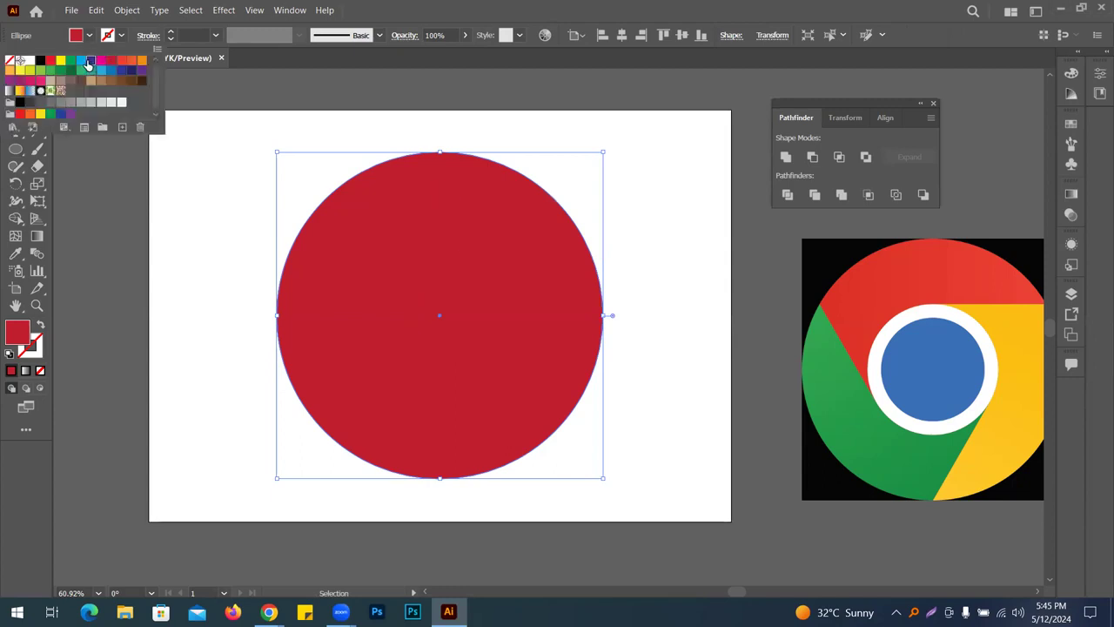
{"action": "left_click", "coordinate": [561, 4]}
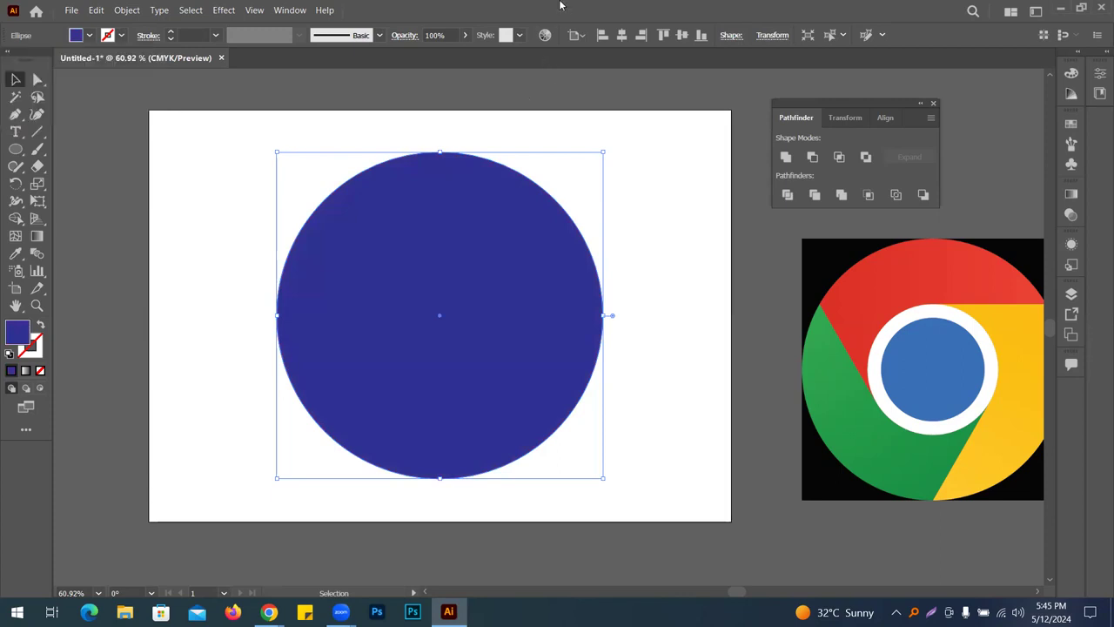
Scale the dark blue circle down about its centre to roughly half the red circle's diameter
{"action": "left_click_drag", "start_coordinate": [602, 477], "coordinate": [527, 413]}
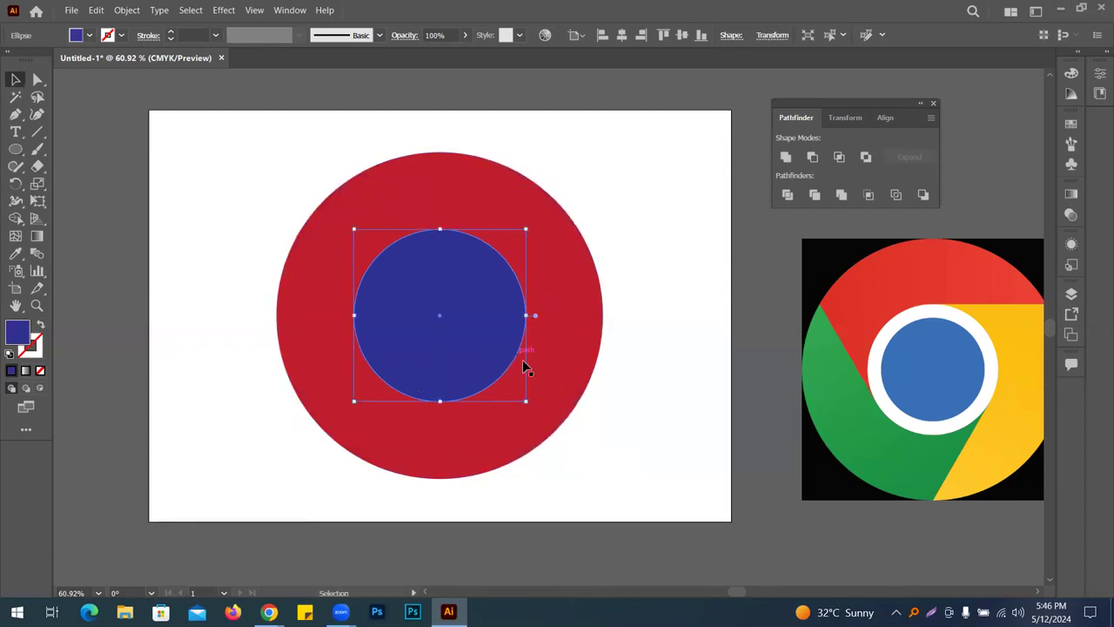
{"action": "left_click_drag", "start_coordinate": [525, 404], "coordinate": [519, 394]}
{"action": "left_click", "coordinate": [636, 346]}
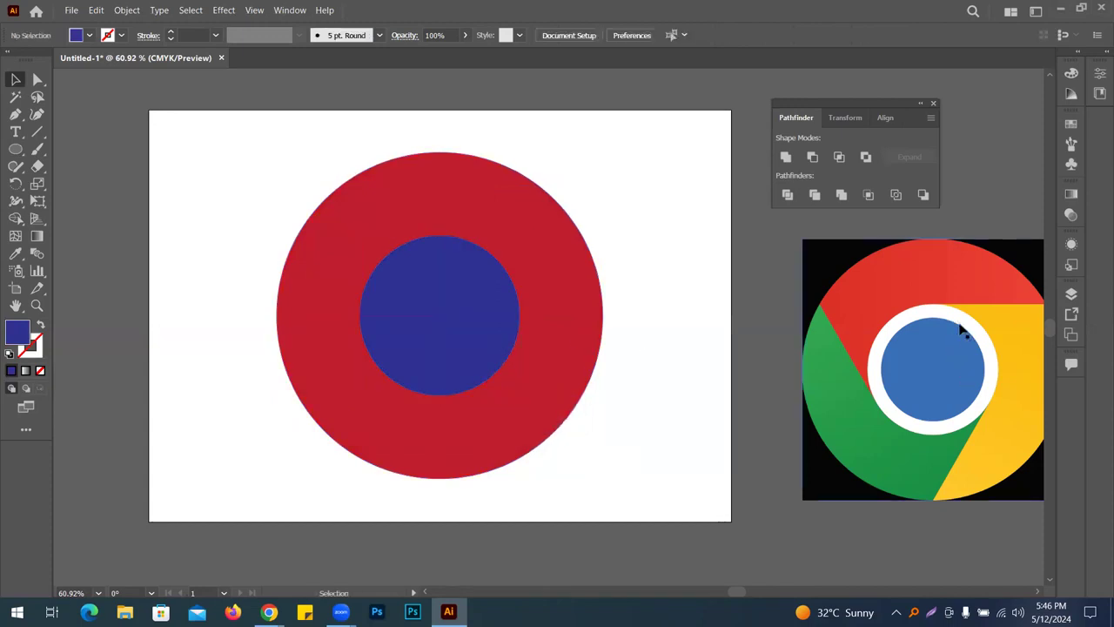
Place a spare copy of the small blue circle beyond the artboard's left edge
{"action": "left_click_drag", "start_coordinate": [522, 360], "coordinate": [621, 350]}
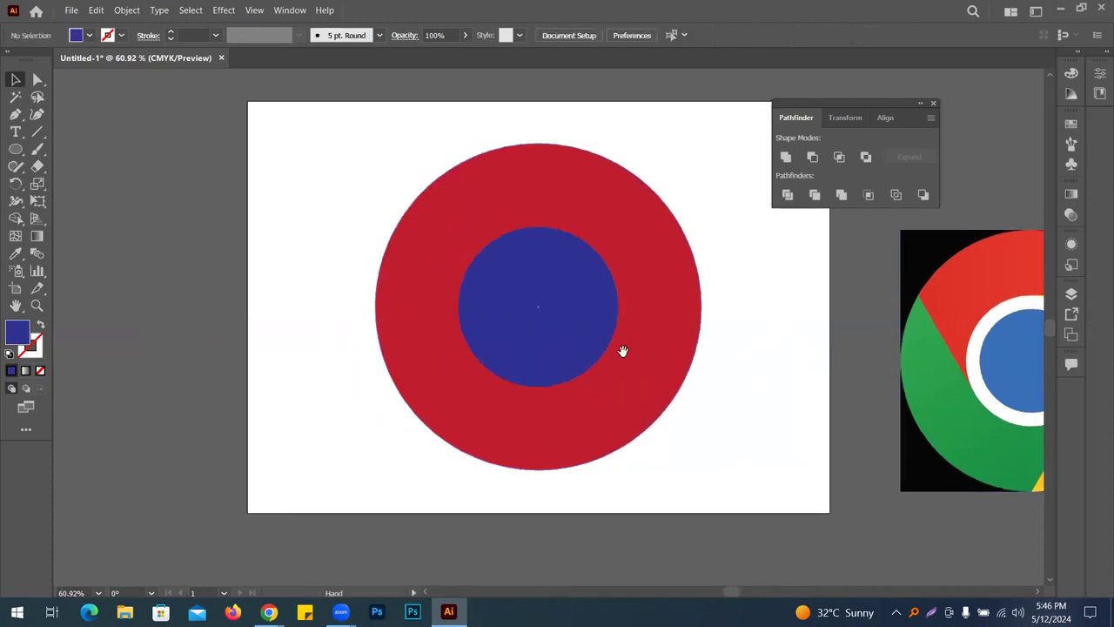
{"action": "left_click", "coordinate": [541, 301]}
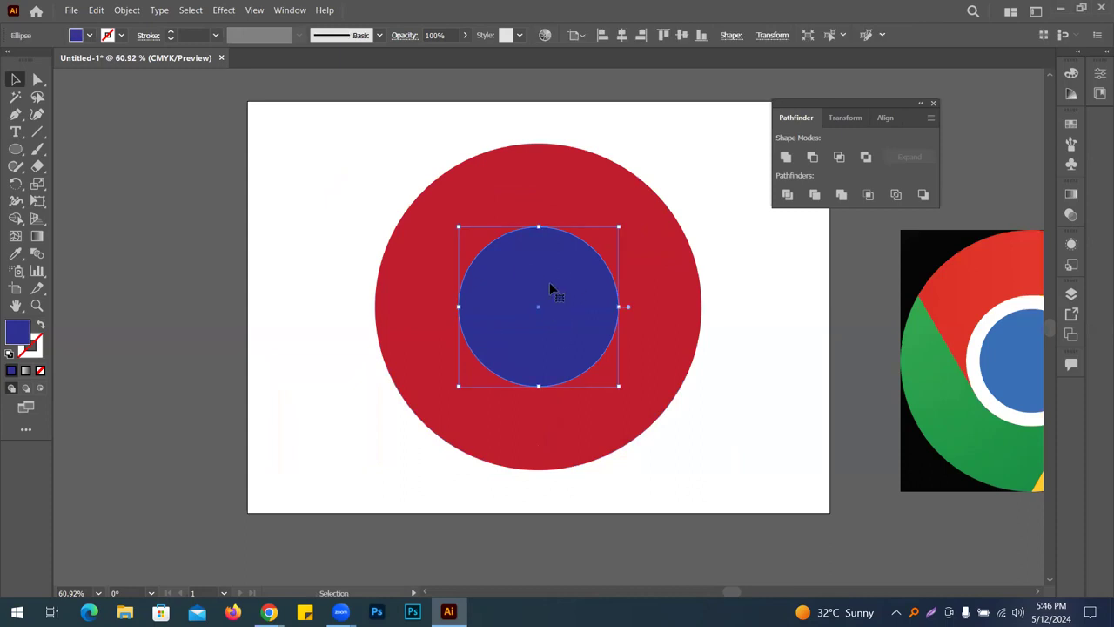
{"action": "left_click_drag", "start_coordinate": [567, 291], "coordinate": [173, 327]}
{"action": "left_click_drag", "start_coordinate": [703, 318], "coordinate": [585, 311]}
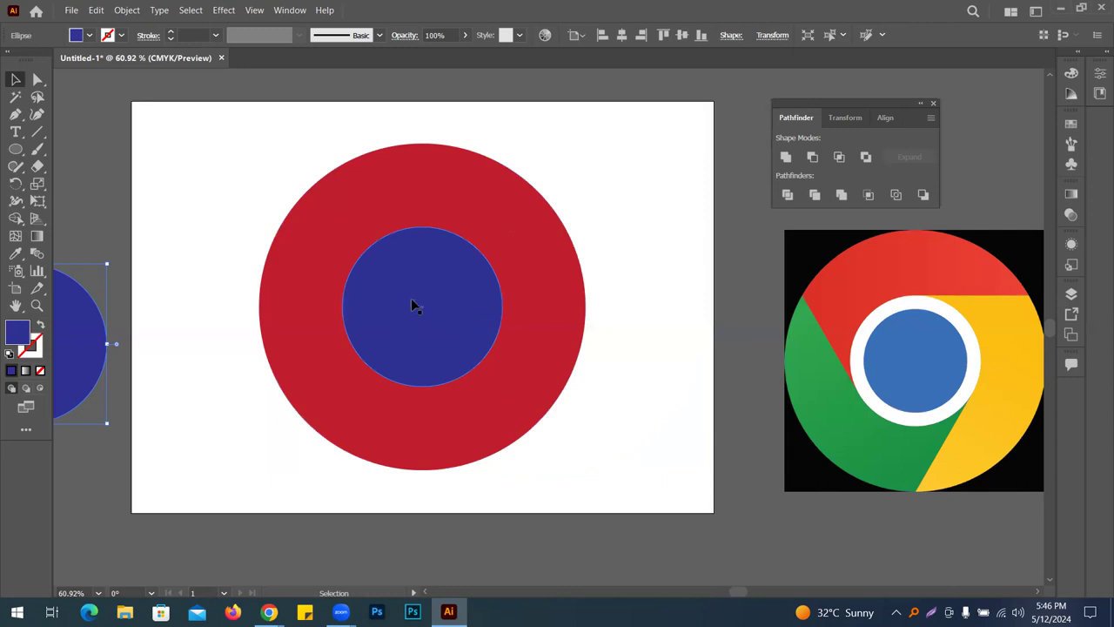
Cut the small blue circle out of the red circle with Minus Front to form a ring
{"action": "left_click_drag", "start_coordinate": [228, 142], "coordinate": [653, 422]}
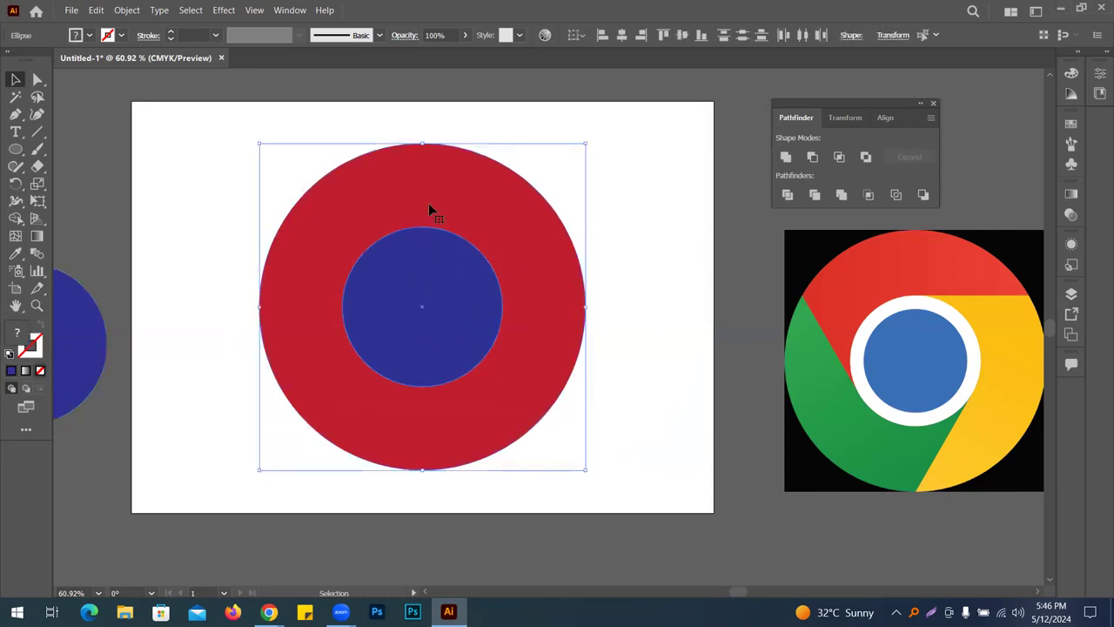
{"action": "left_click_drag", "start_coordinate": [822, 99], "coordinate": [722, 108]}
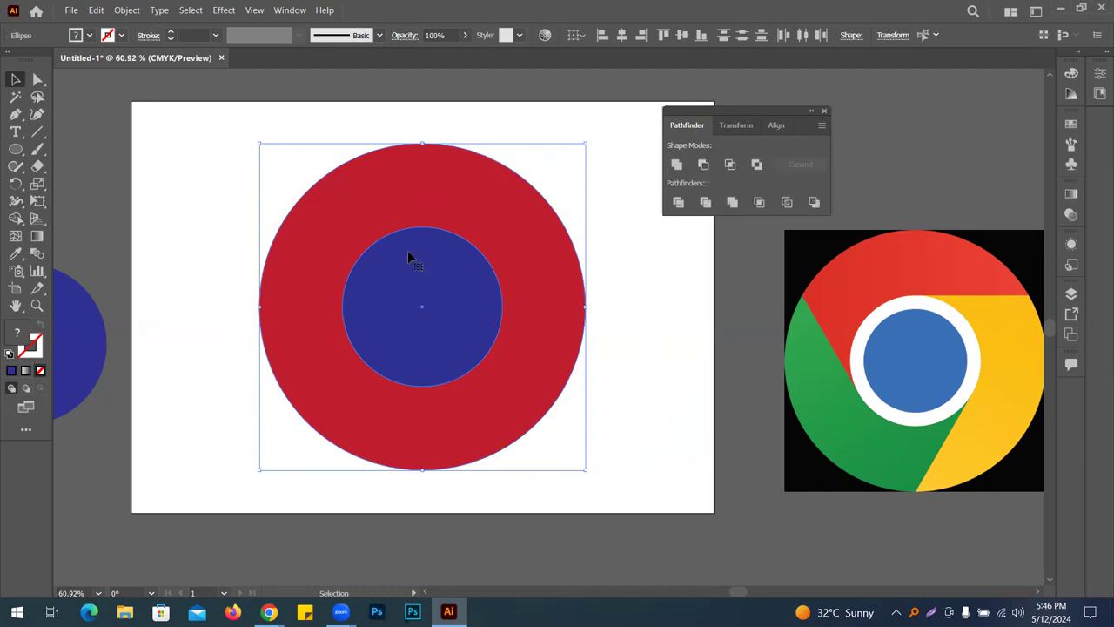
{"action": "left_click", "coordinate": [637, 301]}
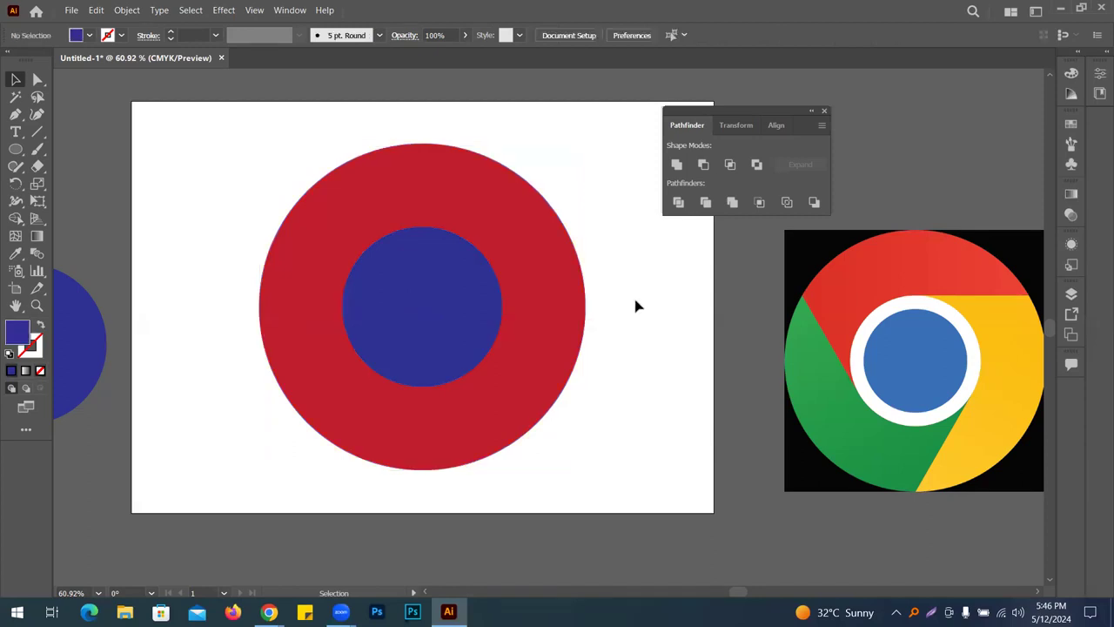
{"action": "left_click", "coordinate": [414, 284]}
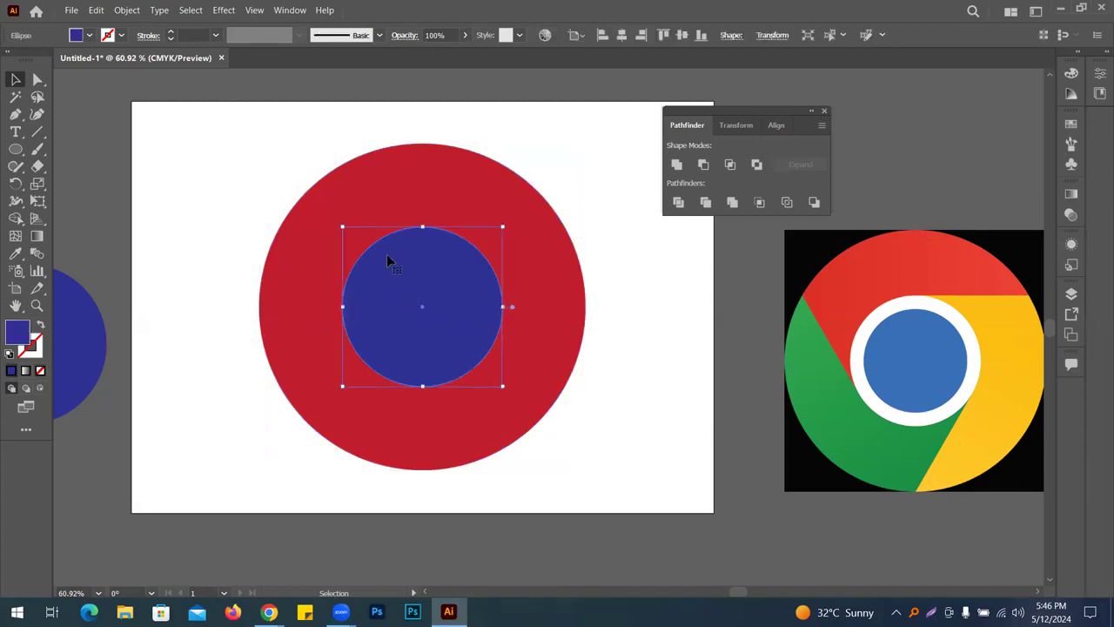
{"action": "left_click_drag", "start_coordinate": [271, 144], "coordinate": [565, 453]}
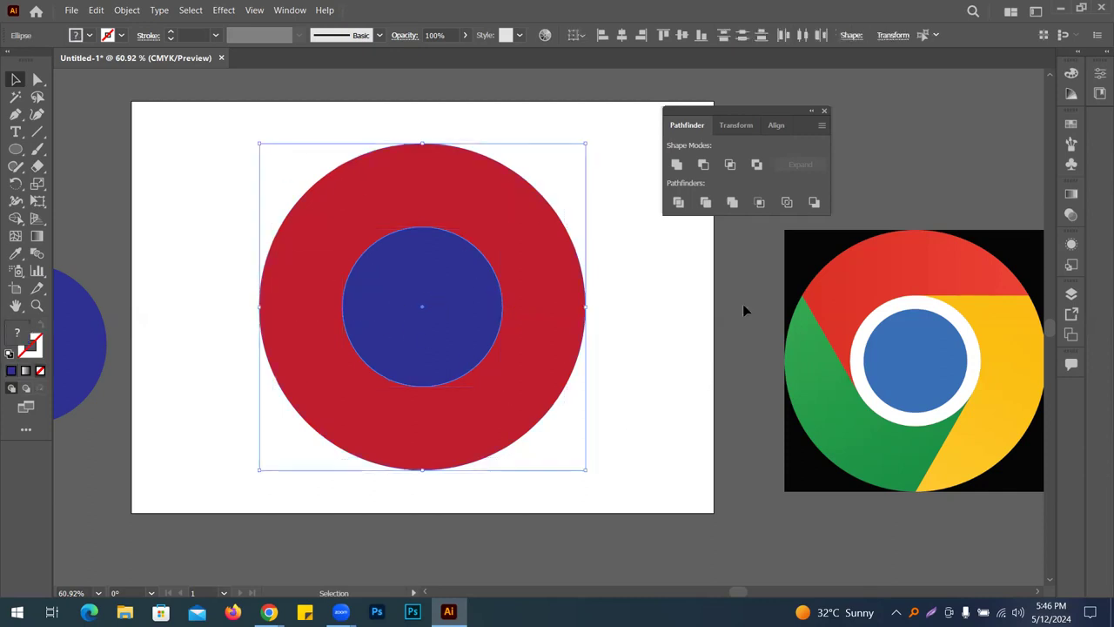
{"action": "left_click", "coordinate": [702, 164]}
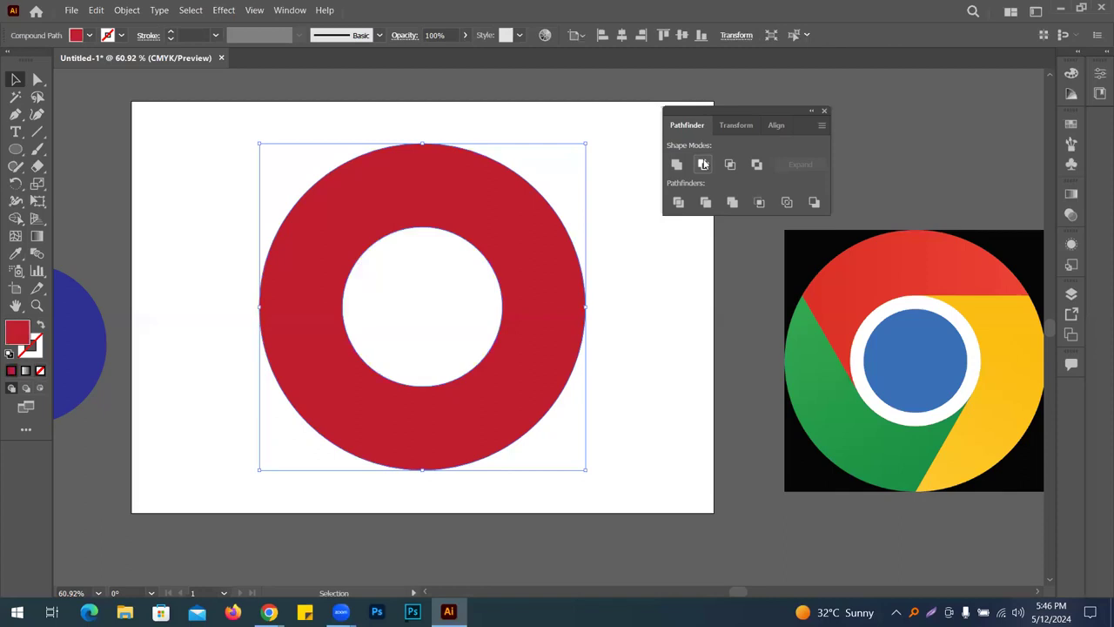
{"action": "left_click", "coordinate": [638, 281]}
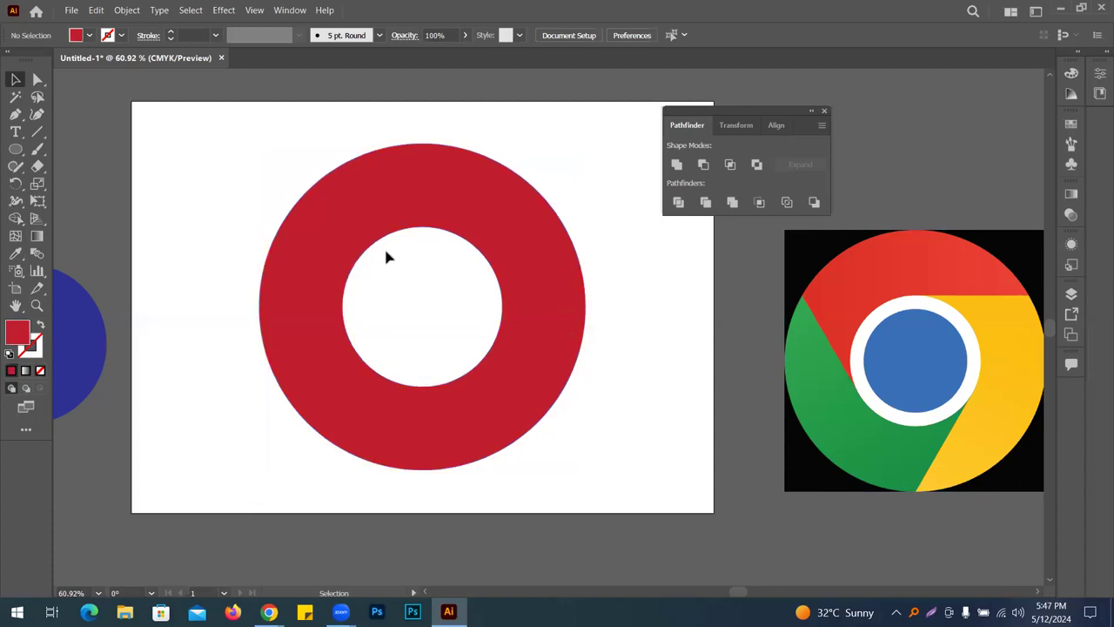
Try drawing a Pen path from the ring's centre up to the hole's upper edge and horizontally right to about X 11.52 in
{"action": "left_click_drag", "start_coordinate": [499, 233], "coordinate": [502, 233]}
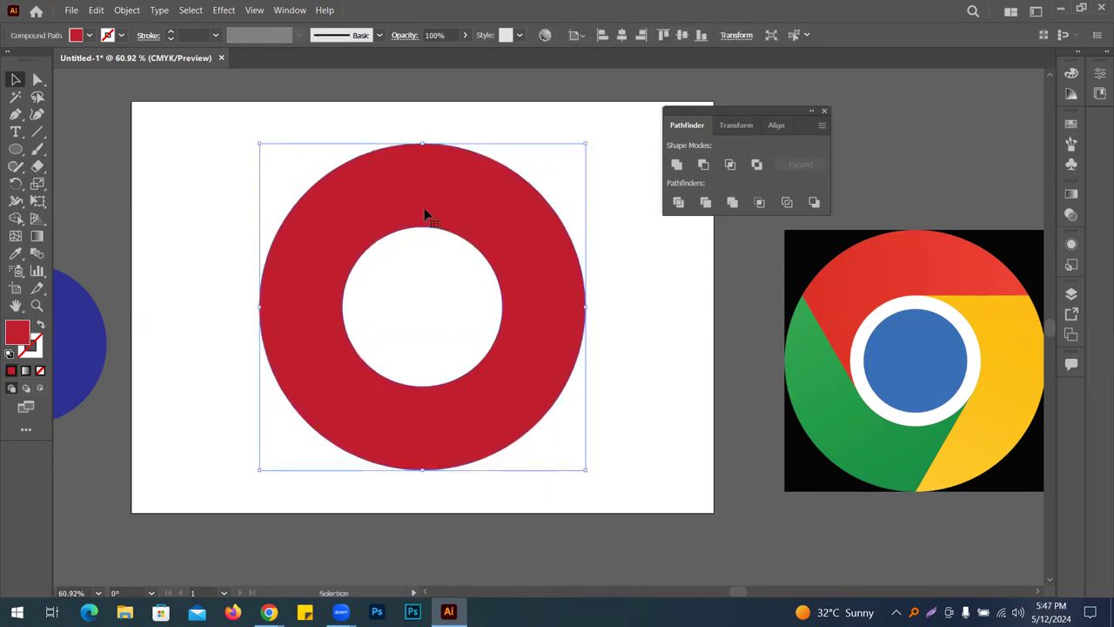
{"action": "left_click", "coordinate": [17, 116]}
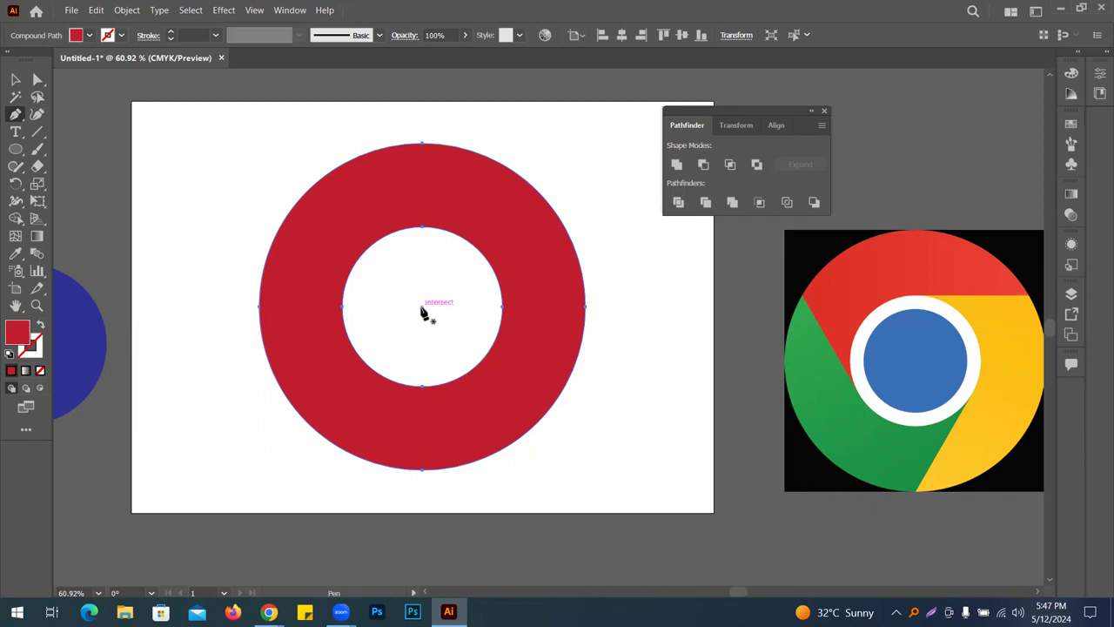
{"action": "left_click", "coordinate": [252, 10]}
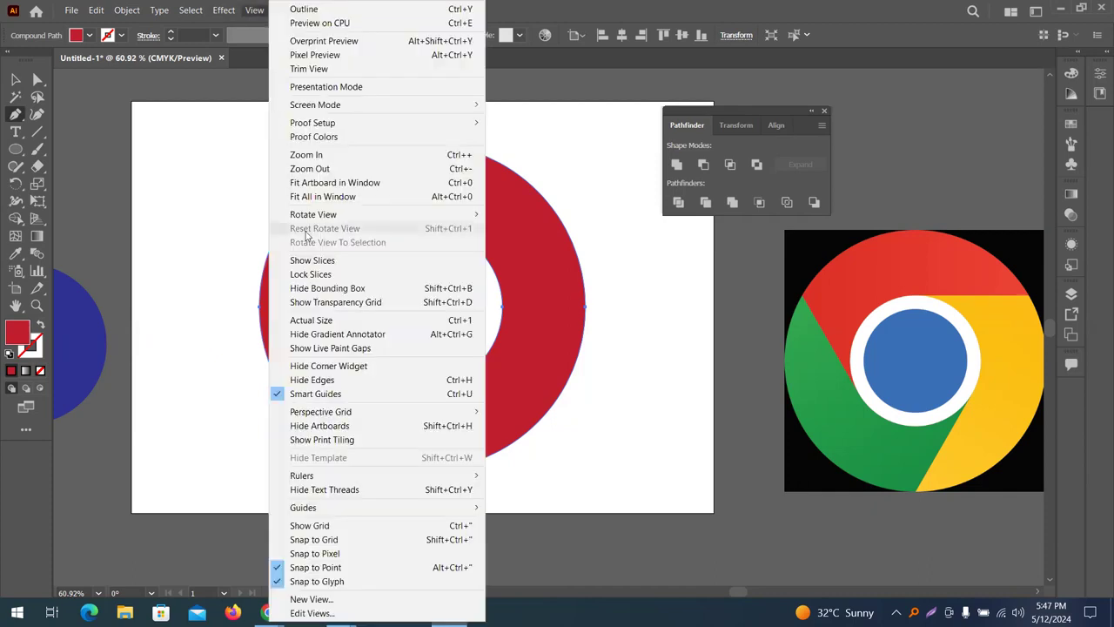
{"action": "left_click", "coordinate": [323, 394]}
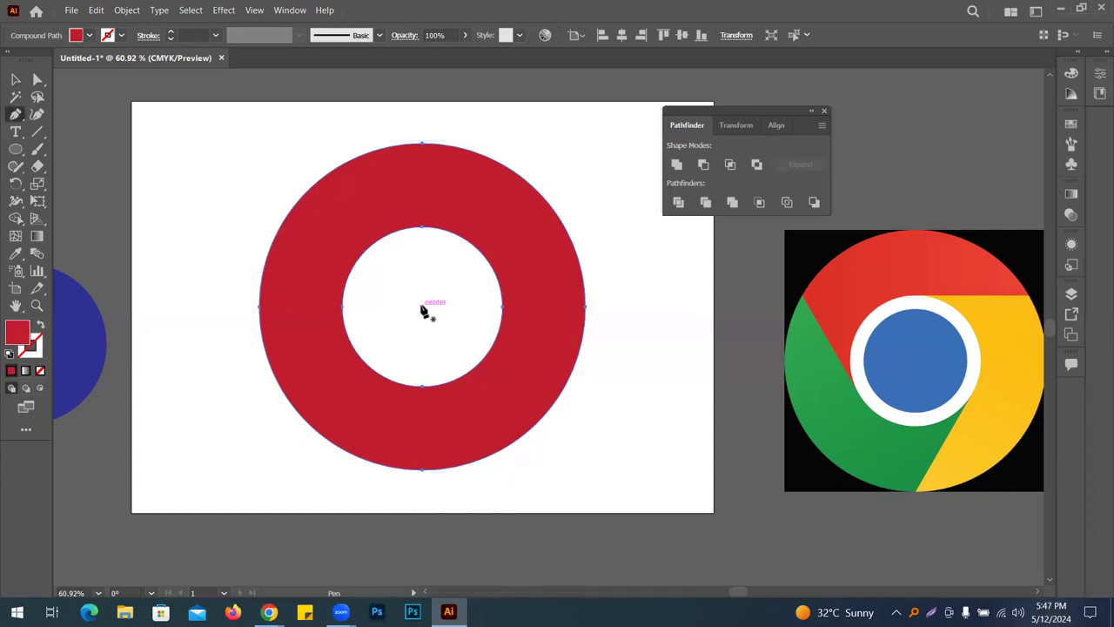
{"action": "left_click", "coordinate": [422, 311]}
{"action": "left_click", "coordinate": [422, 230]}
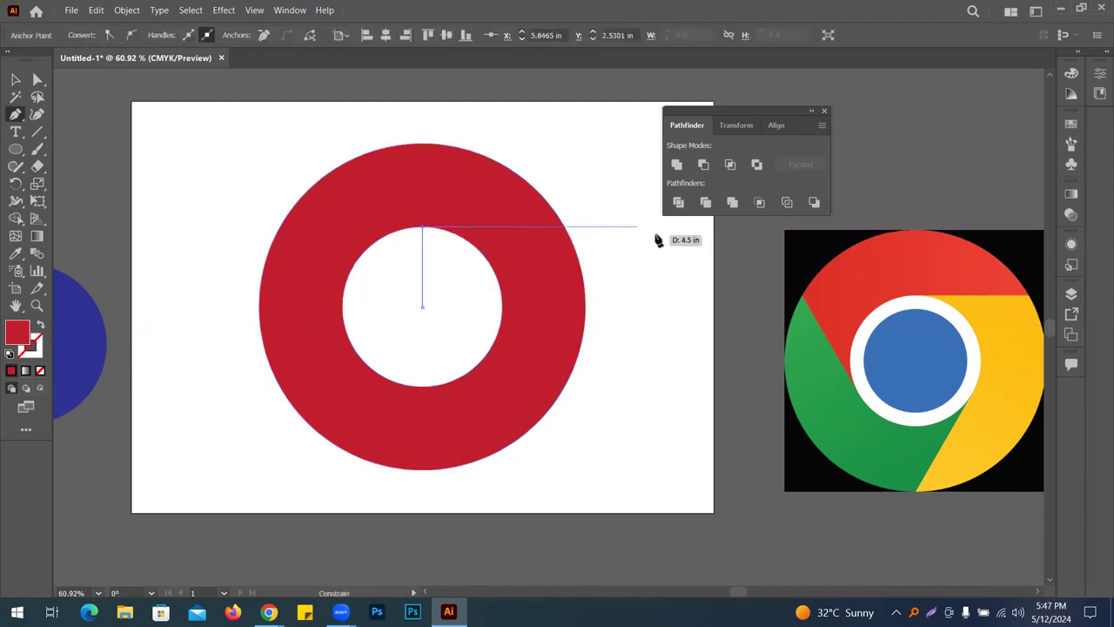
{"action": "left_click", "coordinate": [705, 230]}
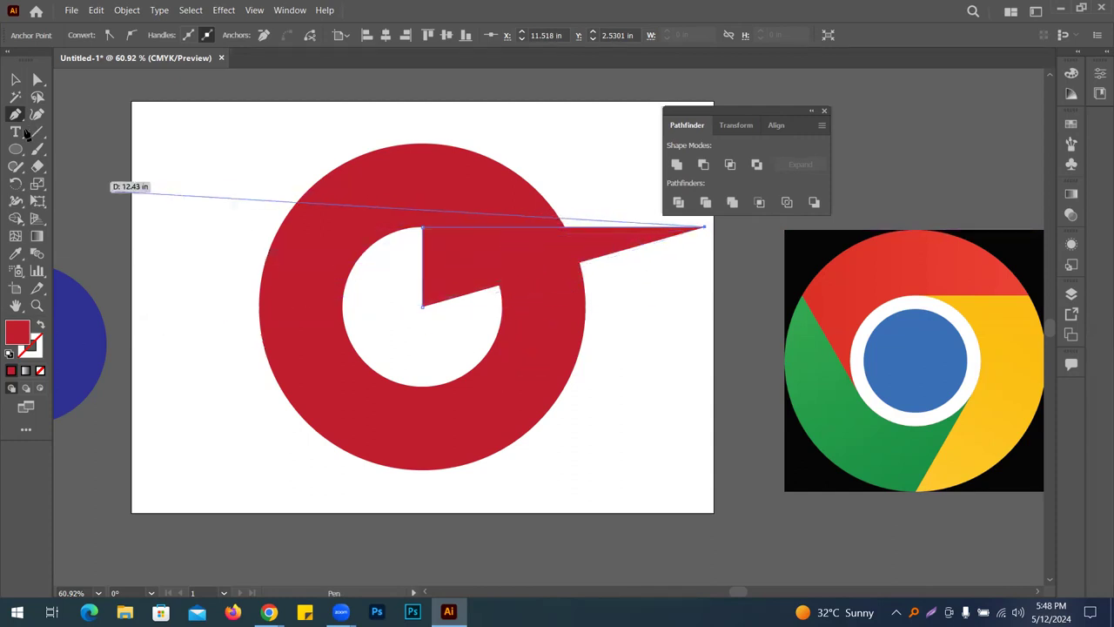
Set the open path's fill to none and its stroke to red
{"action": "left_click", "coordinate": [40, 370]}
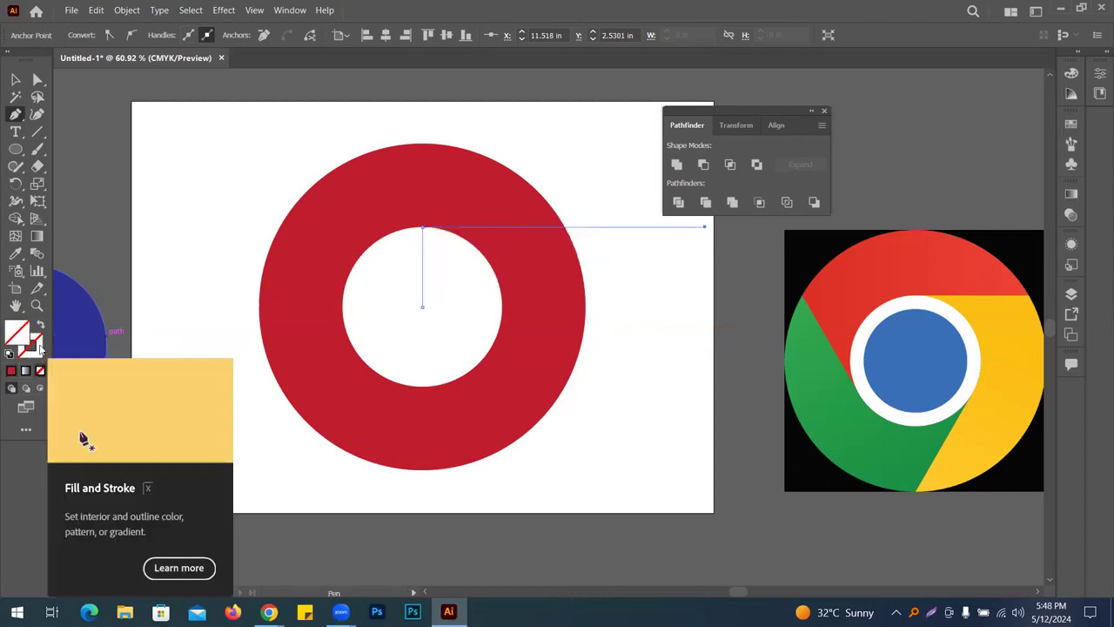
{"action": "left_click", "coordinate": [33, 348]}
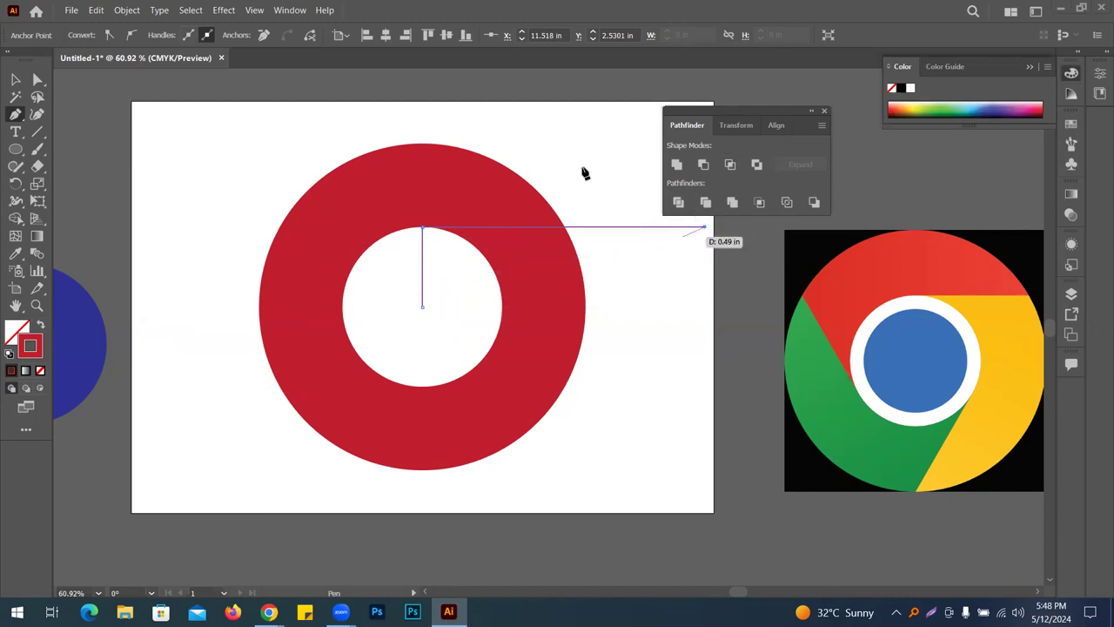
Undo the path's horizontal segment and delete the remaining vertical line inside the ring's hole
{"action": "left_click", "coordinate": [16, 79]}
{"action": "key", "text": "ctrl+z"}
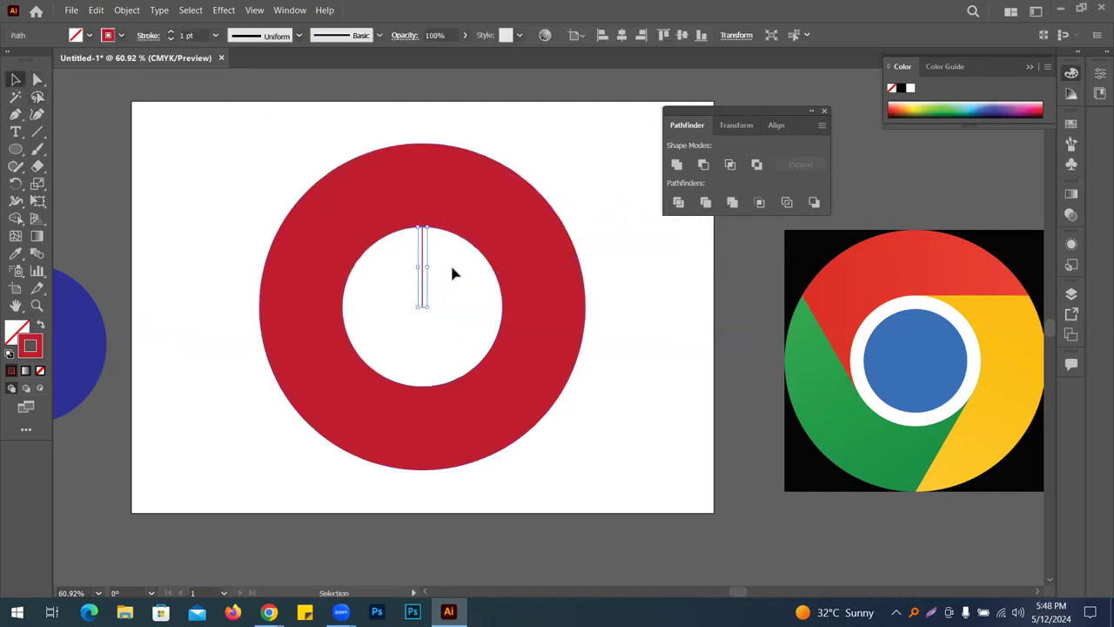
{"action": "key", "text": "Delete"}
{"action": "left_click_drag", "start_coordinate": [399, 282], "coordinate": [449, 339]}
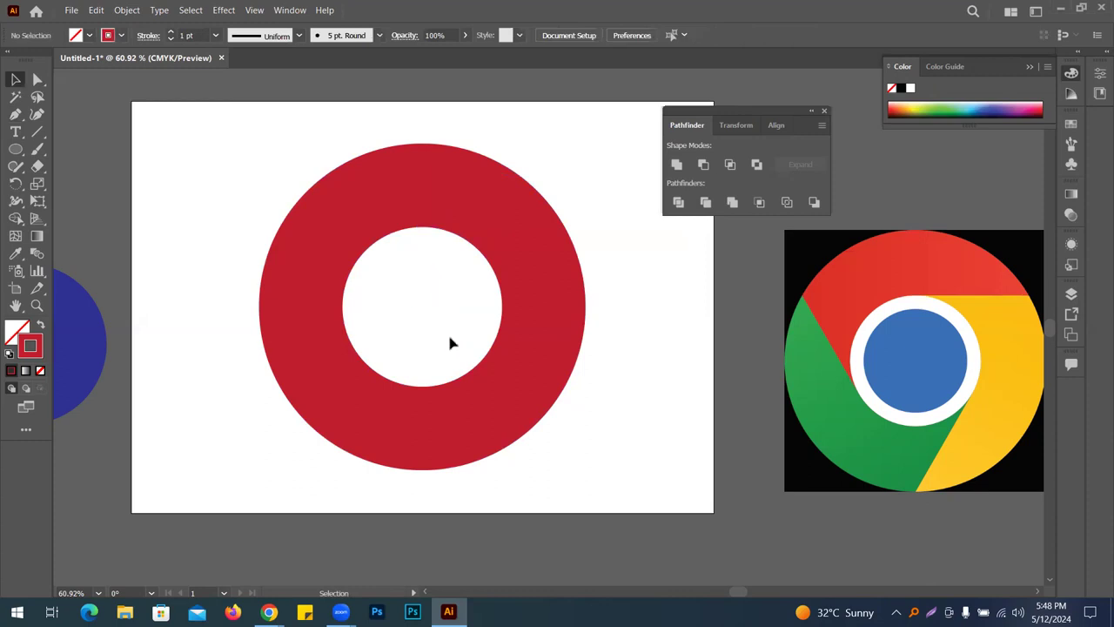
Set the stroke colour to blue for drawing with the Pen tool
{"action": "left_click", "coordinate": [16, 116]}
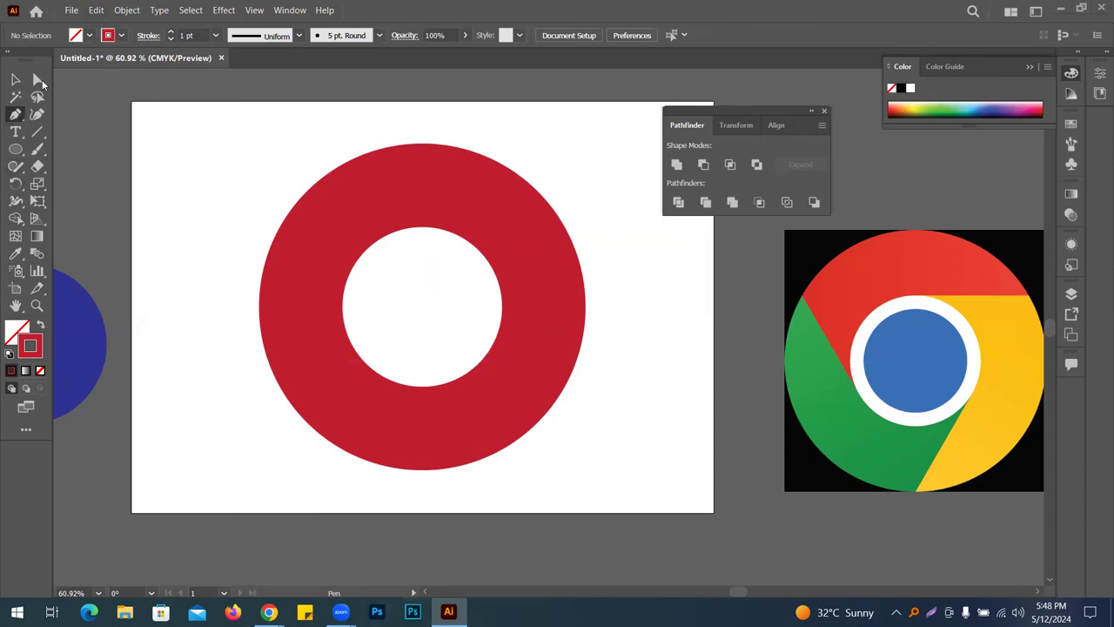
{"action": "left_click", "coordinate": [90, 35]}
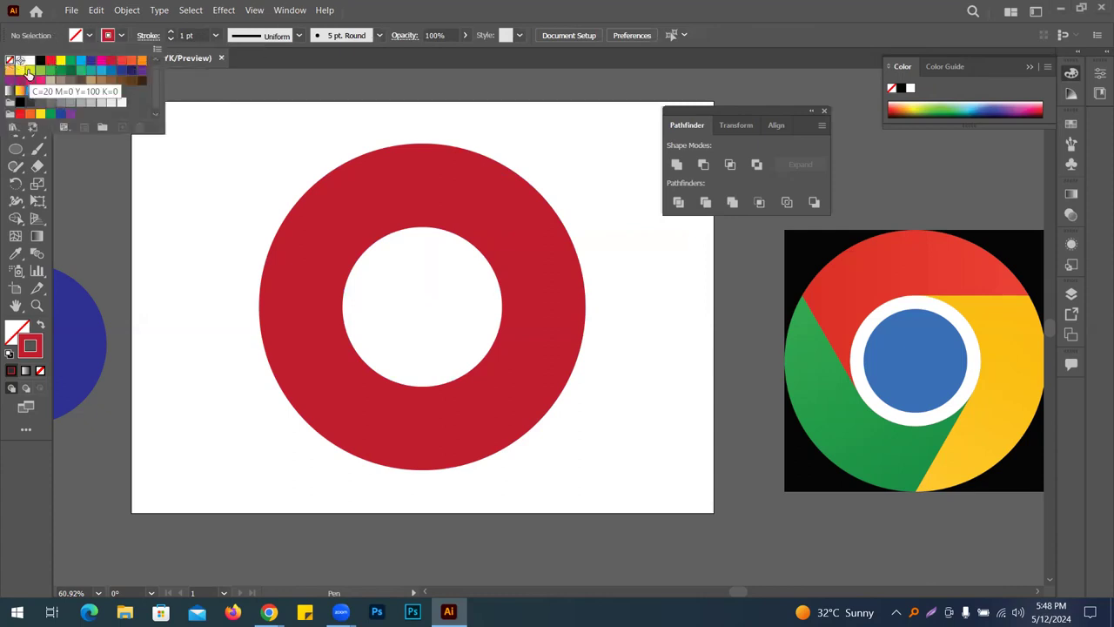
{"action": "left_click", "coordinate": [123, 37]}
{"action": "left_click", "coordinate": [123, 37]}
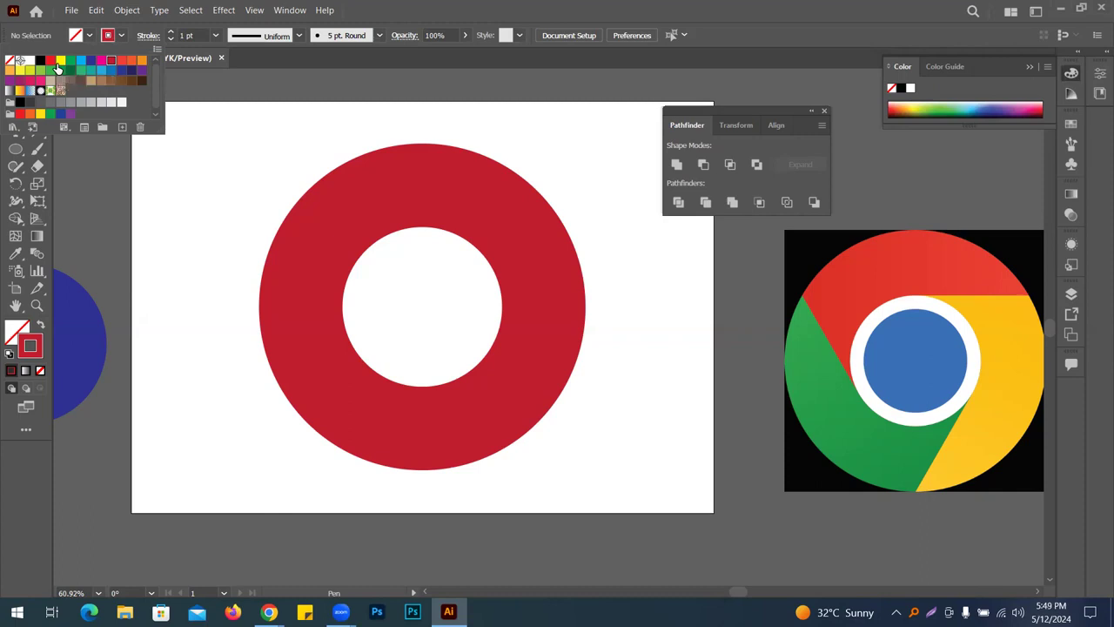
{"action": "left_click", "coordinate": [107, 73]}
{"action": "left_click", "coordinate": [402, 4]}
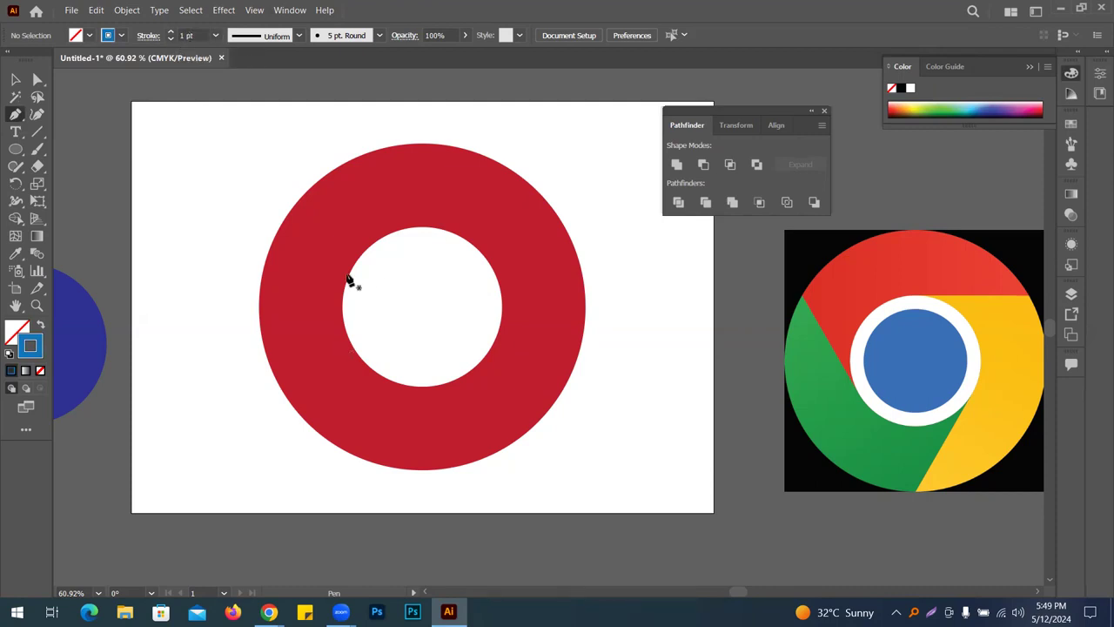
Draw a Pen path from the ring's centre up to the hole's upper edge and horizontally right past the ring to about X 11.25 in
{"action": "left_click", "coordinate": [420, 308]}
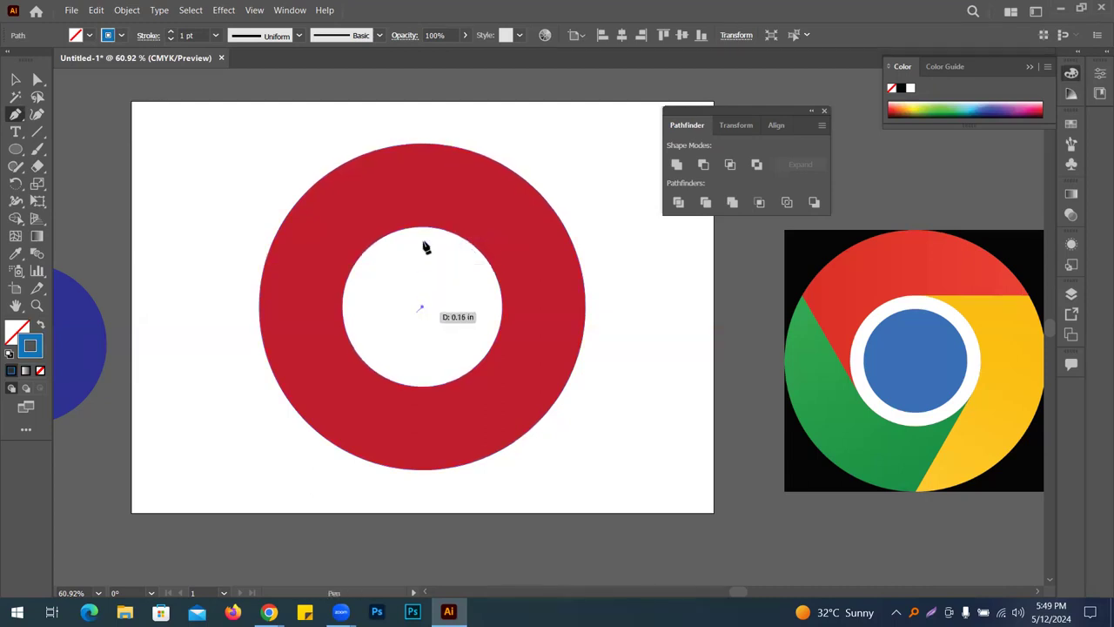
{"action": "left_click", "coordinate": [254, 10]}
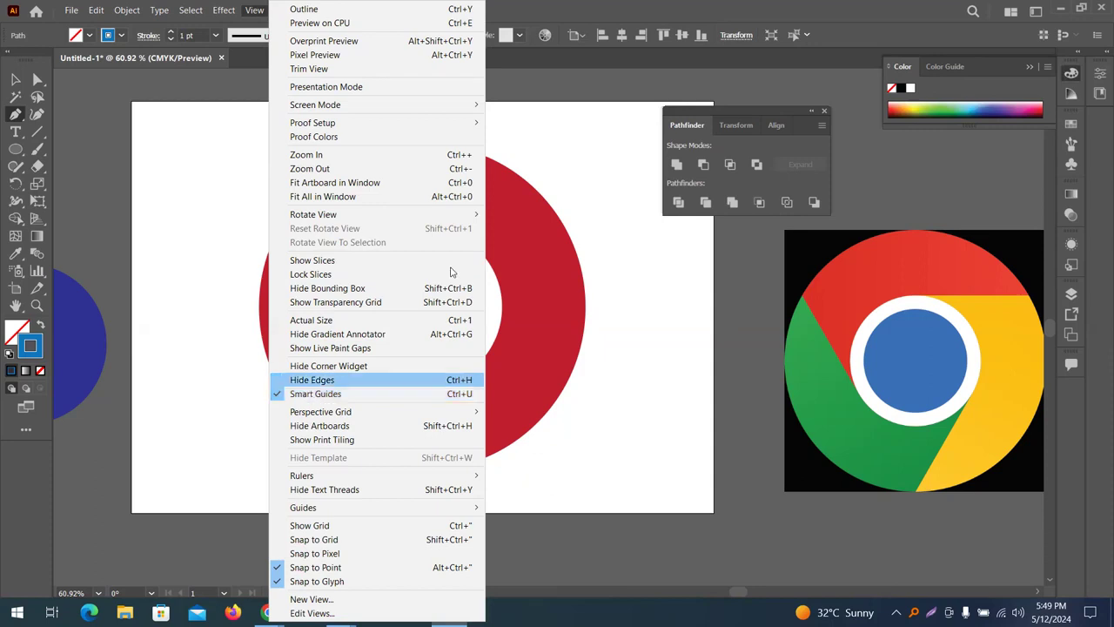
{"action": "left_click", "coordinate": [564, 5]}
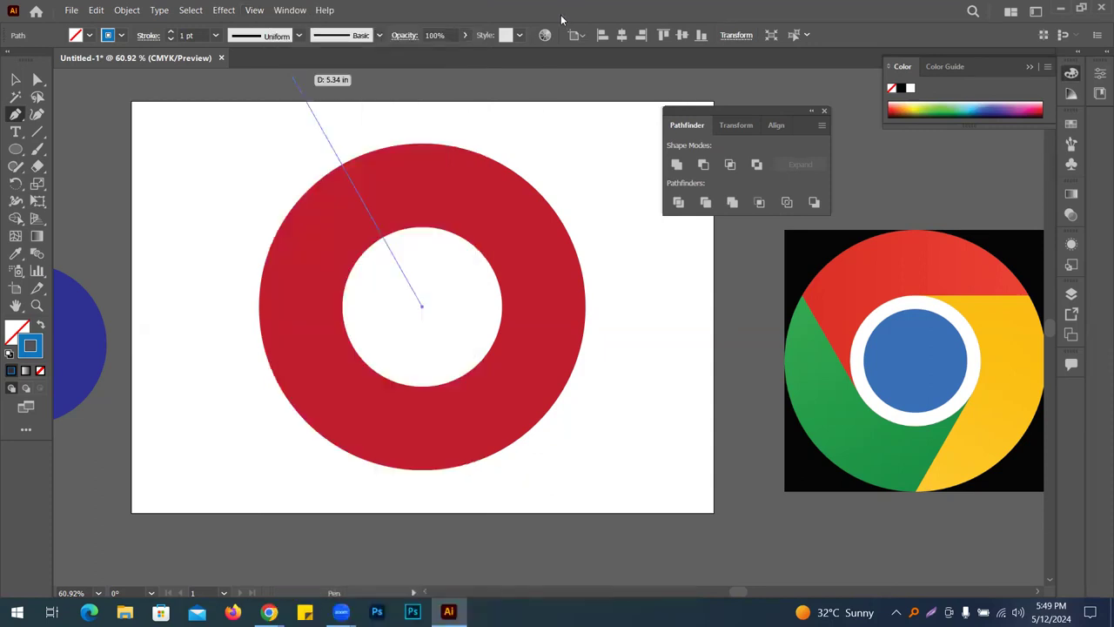
{"action": "left_click", "coordinate": [423, 228]}
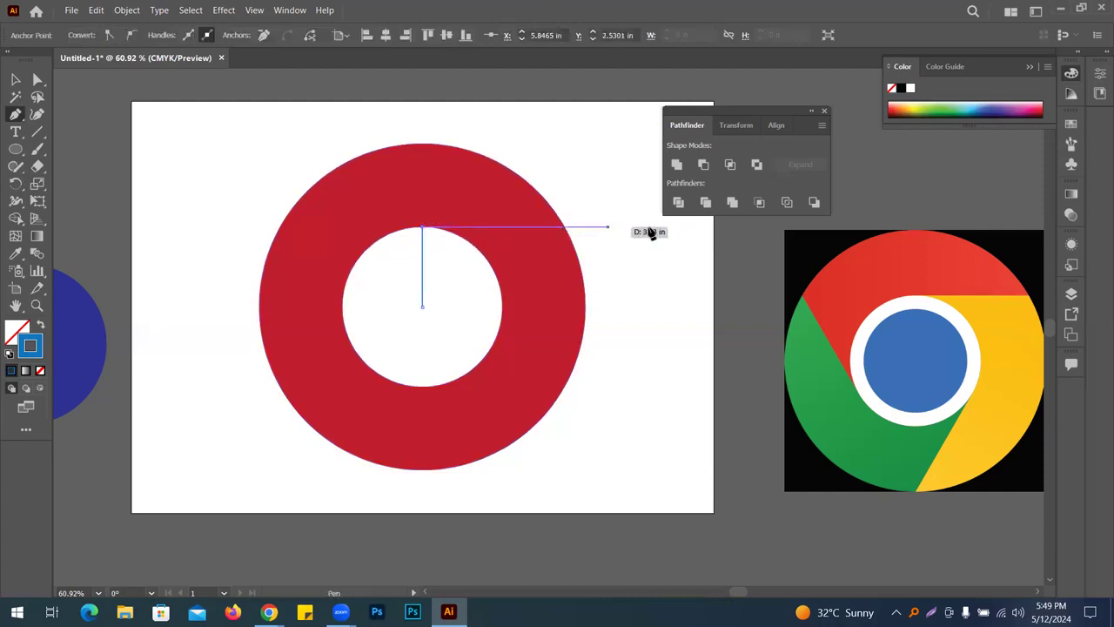
{"action": "left_click", "coordinate": [691, 228]}
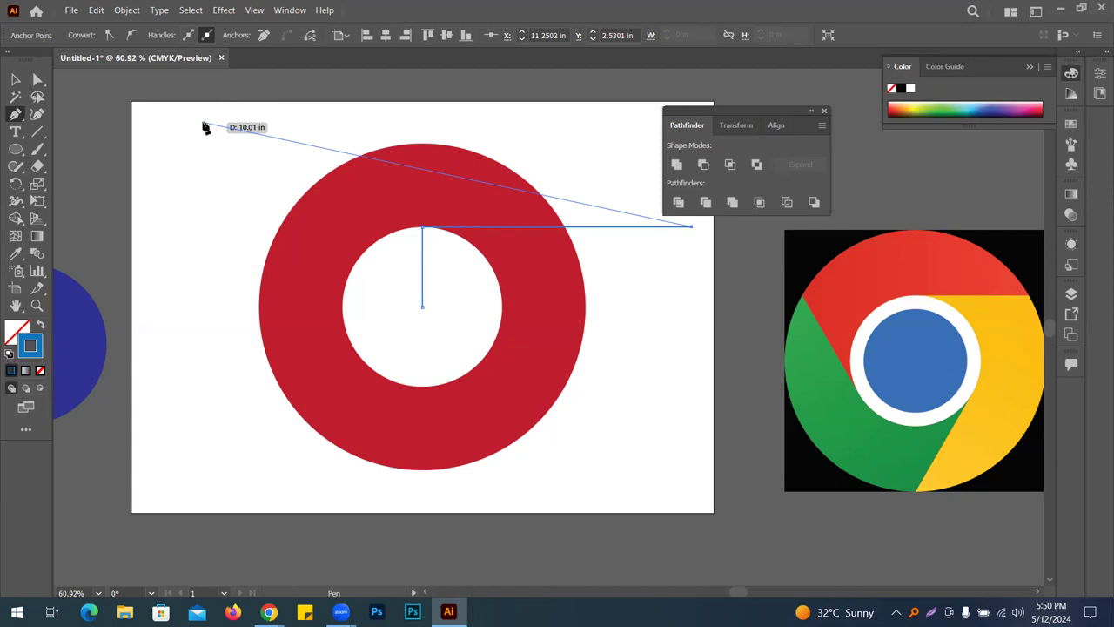
Redraw the path's horizontal segment so it ends at about X 11.41 in, and finish the open path
{"action": "key", "text": "Escape"}
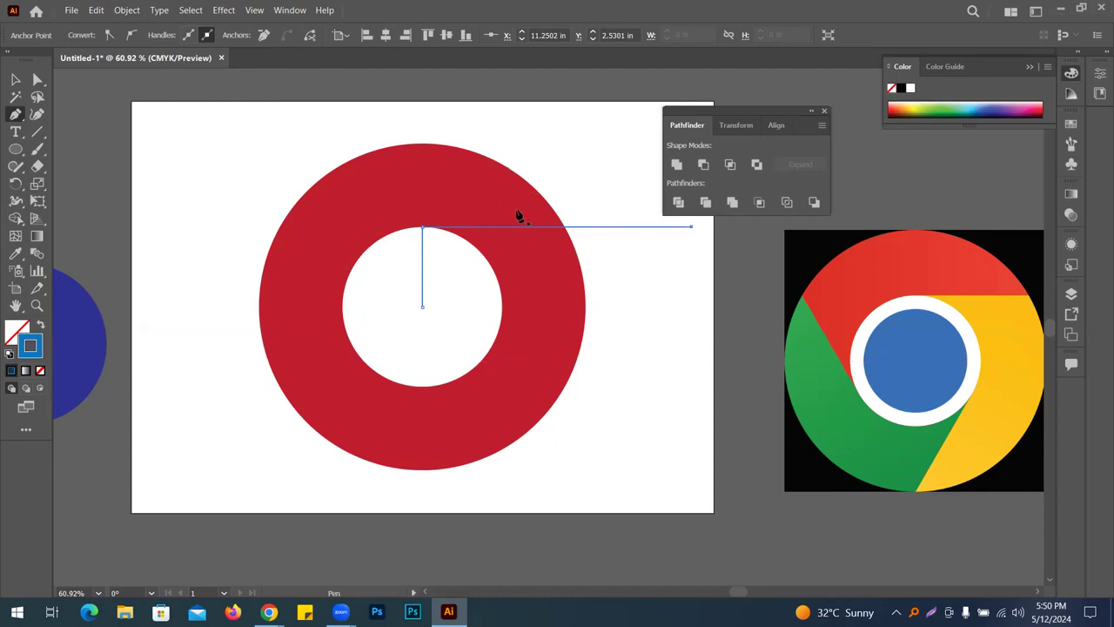
{"action": "key", "text": "ctrl+z"}
{"action": "left_click", "coordinate": [701, 228]}
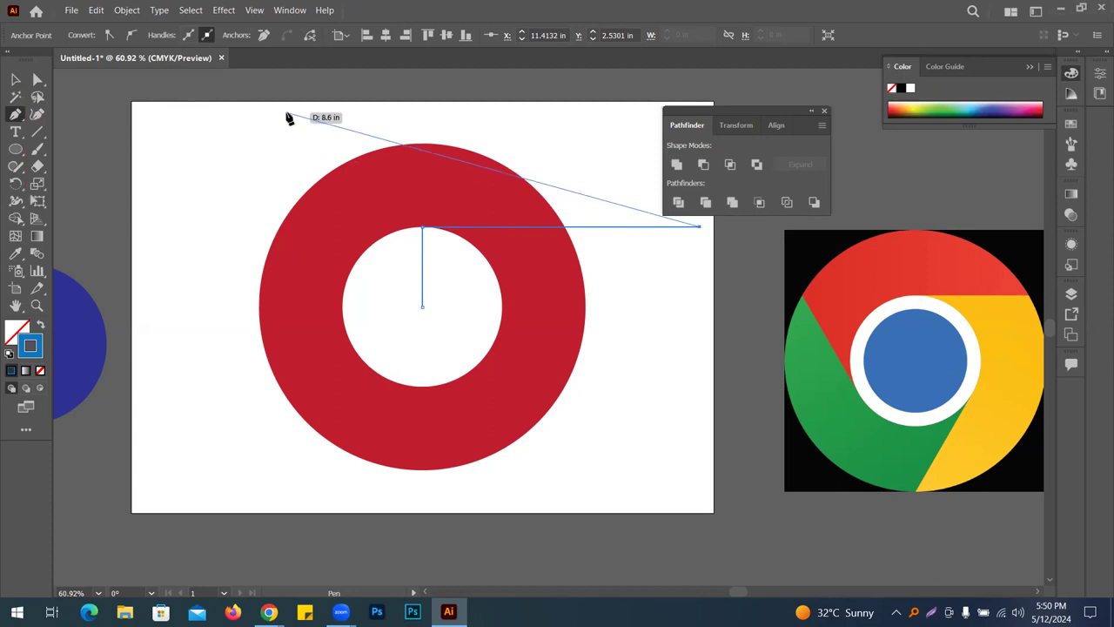
{"action": "key", "text": "v"}
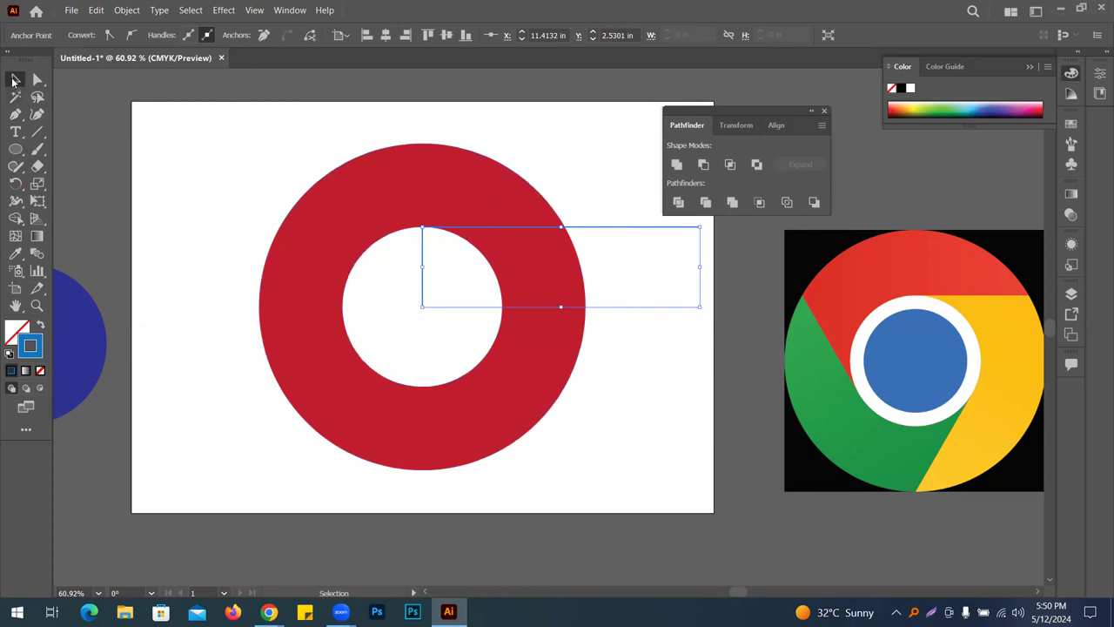
{"action": "left_click", "coordinate": [226, 116]}
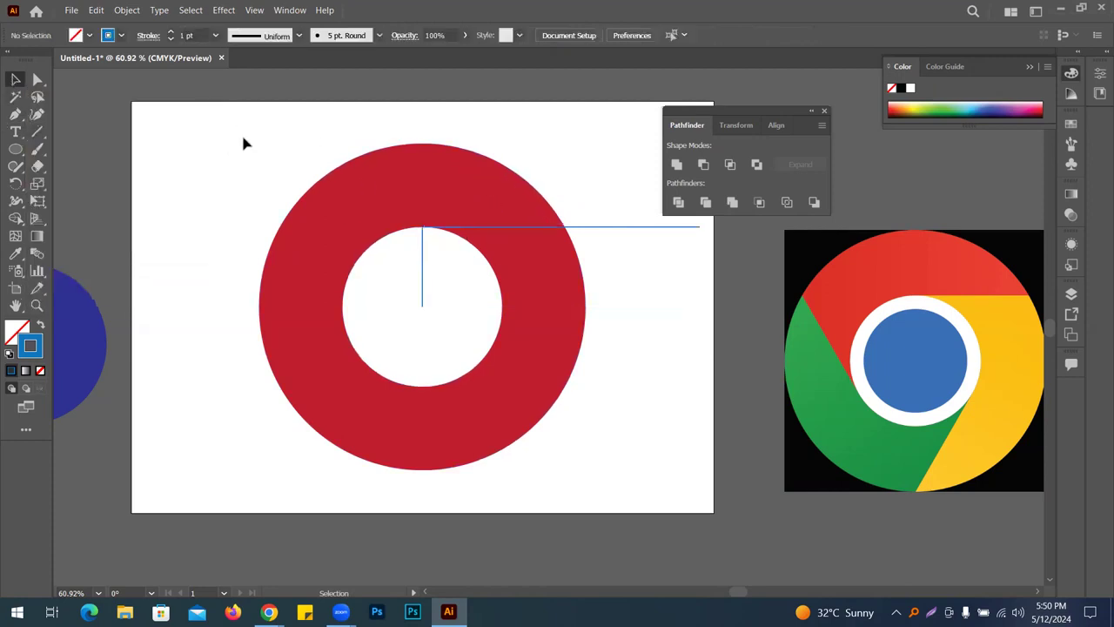
Create a copy of the blue path rotated by 360/3 degrees around the ring's centre point
{"action": "left_click_drag", "start_coordinate": [616, 166], "coordinate": [680, 315]}
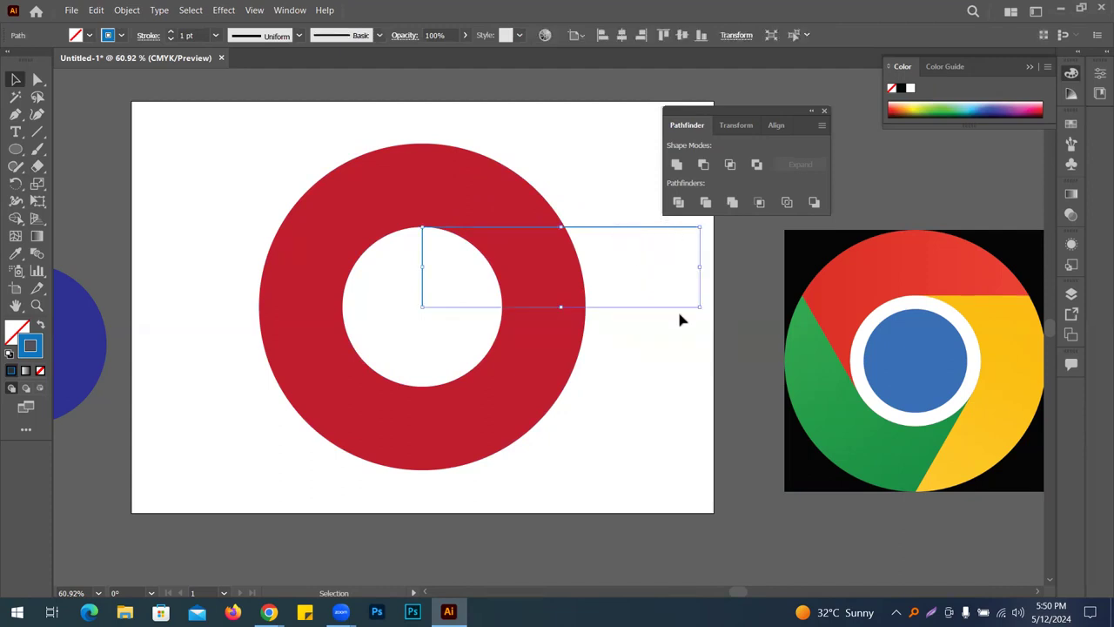
{"action": "left_click", "coordinate": [13, 183]}
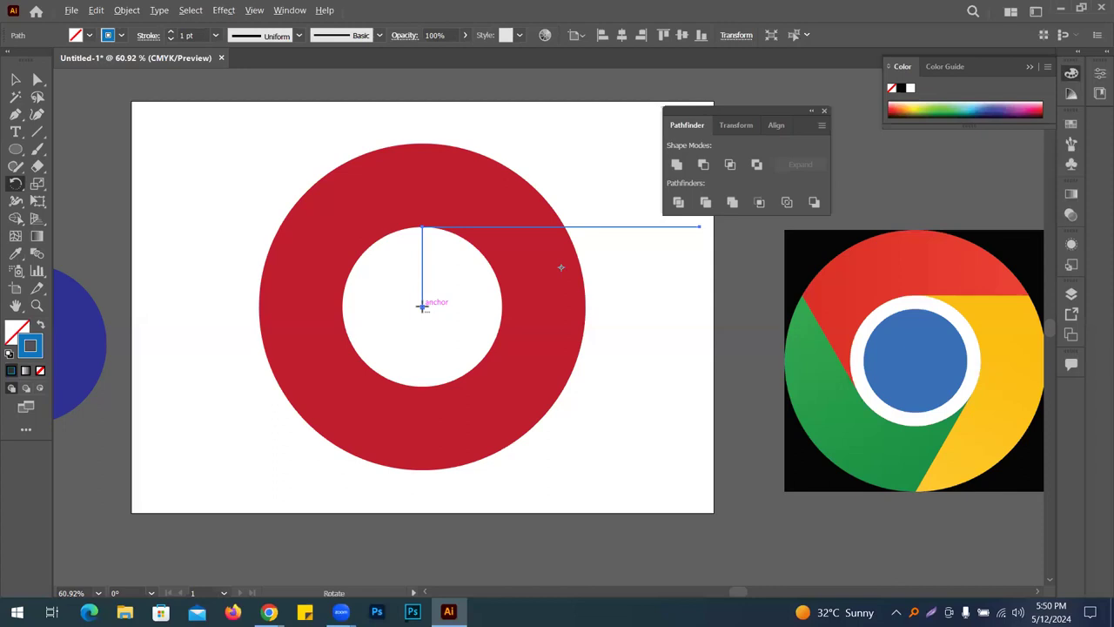
{"action": "left_click", "coordinate": [421, 306], "text": "alt"}
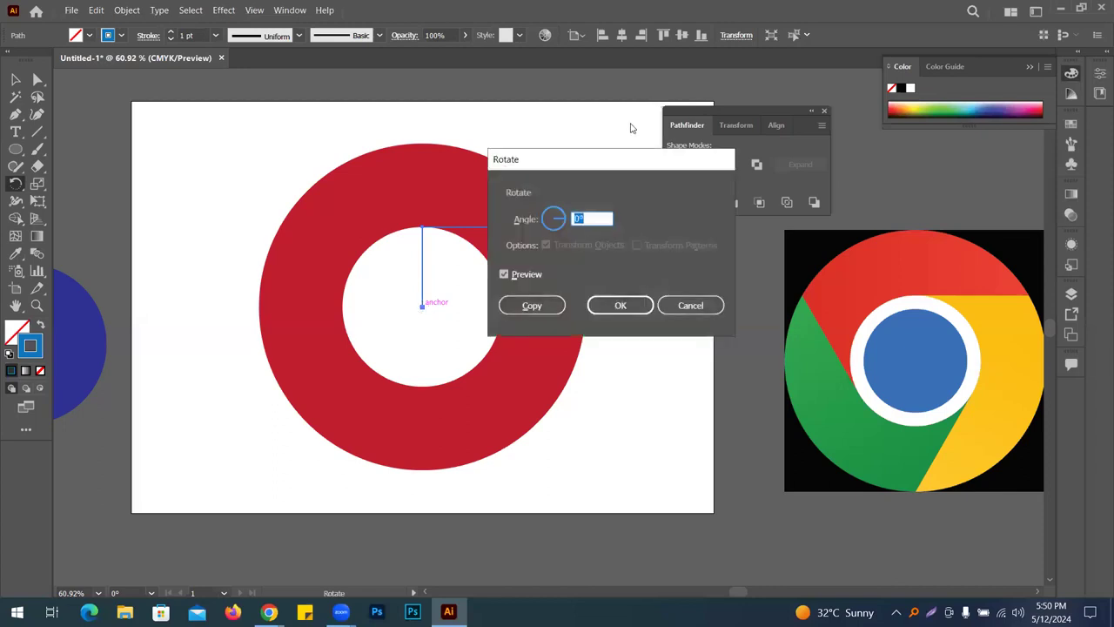
{"action": "left_click_drag", "start_coordinate": [619, 158], "coordinate": [530, 165]}
{"action": "type", "text": "360"}
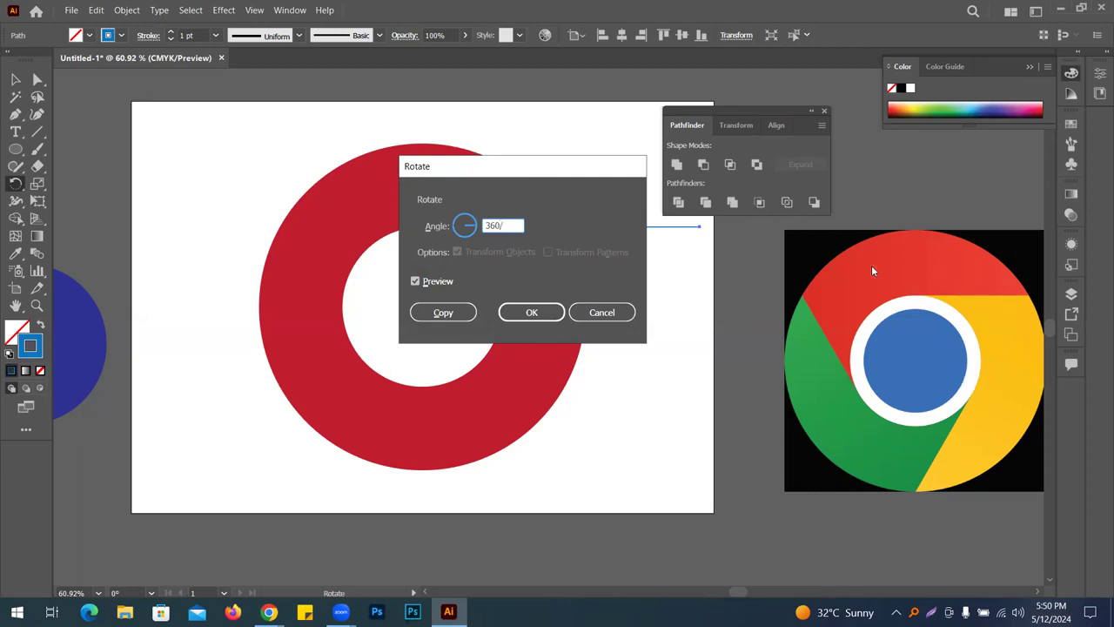
{"action": "type", "text": "/3"}
{"action": "left_click", "coordinate": [465, 313]}
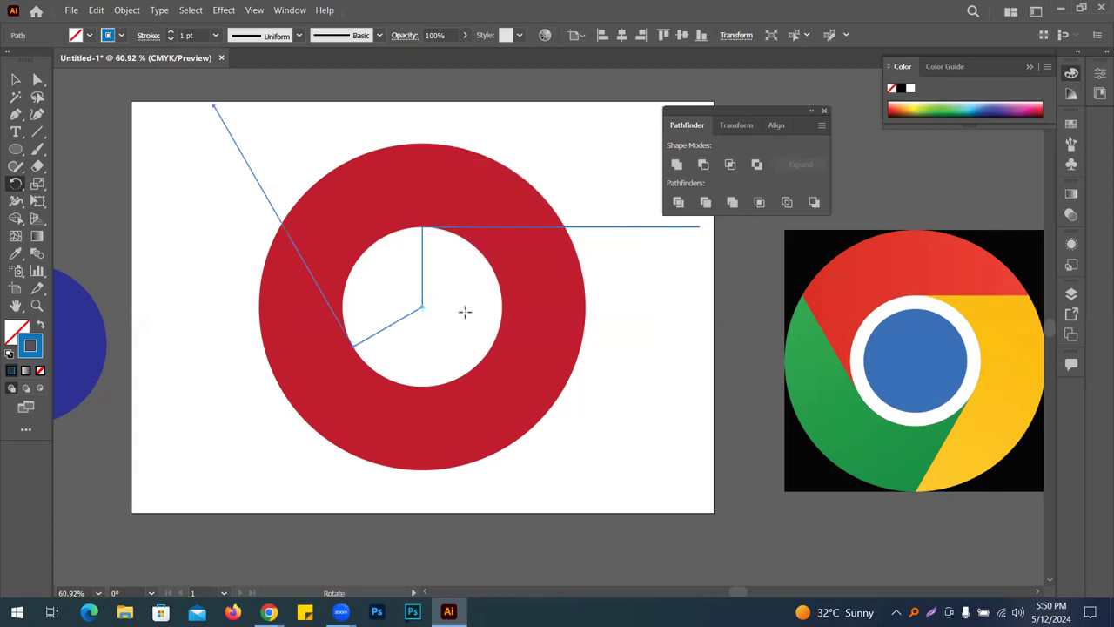
Repeat the rotated copy once more to add the third dividing path, and clear the selection
{"action": "key", "text": "ctrl+d"}
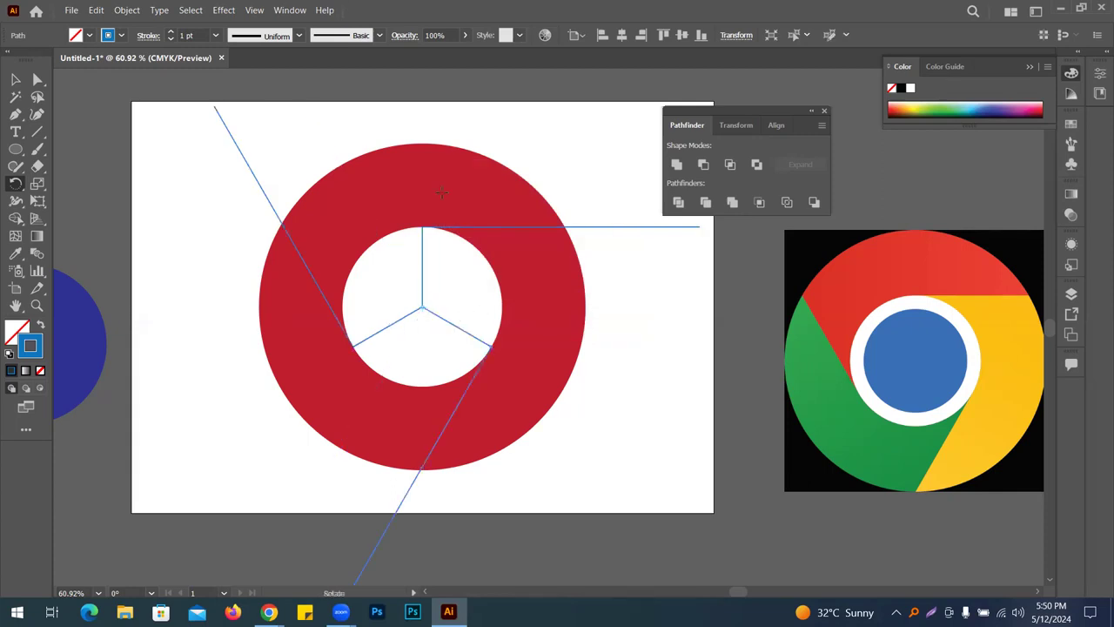
{"action": "left_click", "coordinate": [15, 80]}
{"action": "left_click", "coordinate": [184, 165]}
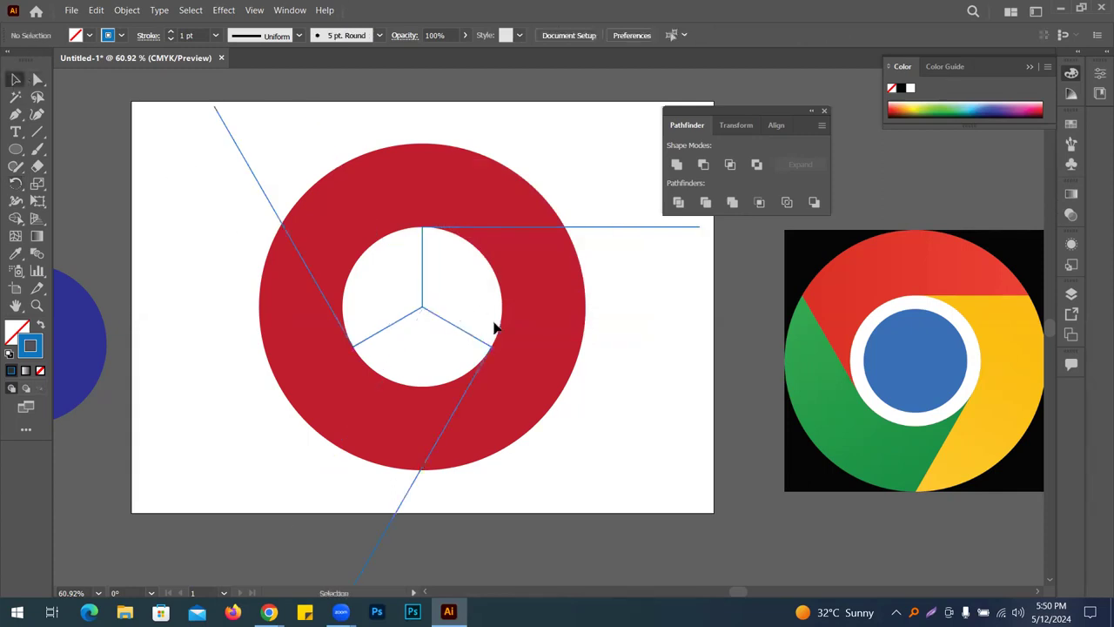
Split the ring along the three blue paths with Pathfinder Divide and ungroup the resulting pieces
{"action": "scroll", "coordinate": [577, 321], "scroll_direction": "down", "scroll_amount": 1}
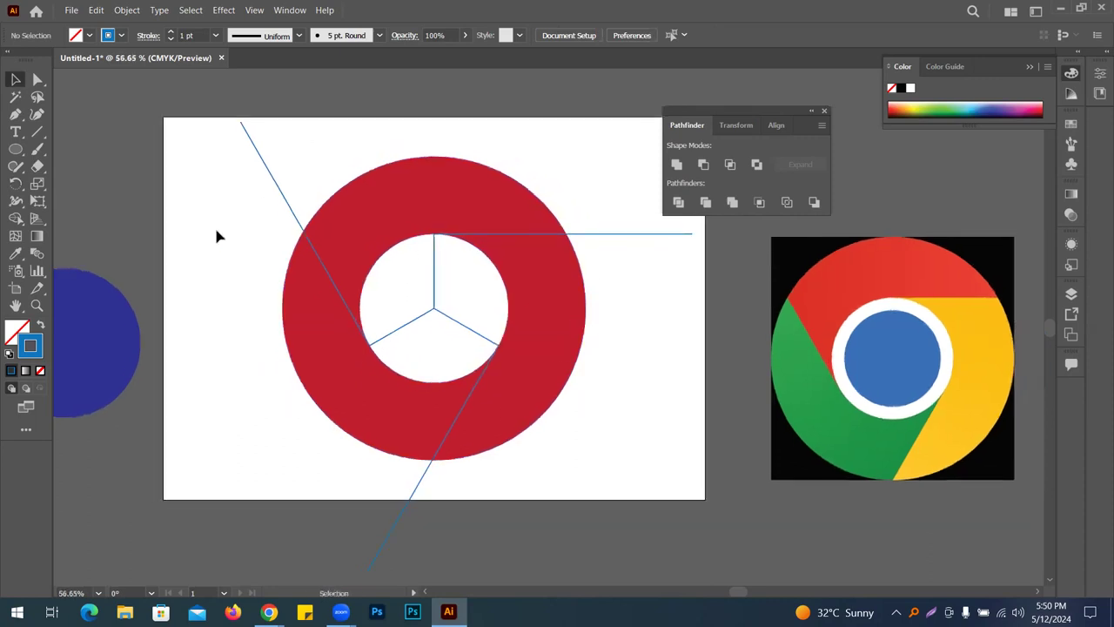
{"action": "left_click_drag", "start_coordinate": [198, 181], "coordinate": [639, 456]}
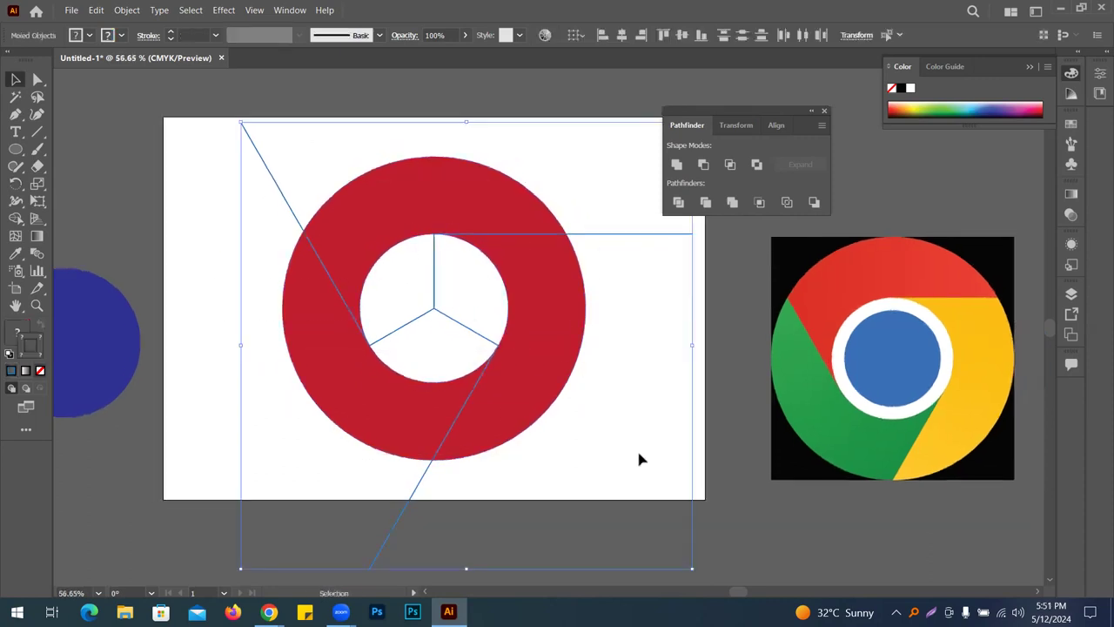
{"action": "left_click", "coordinate": [206, 233]}
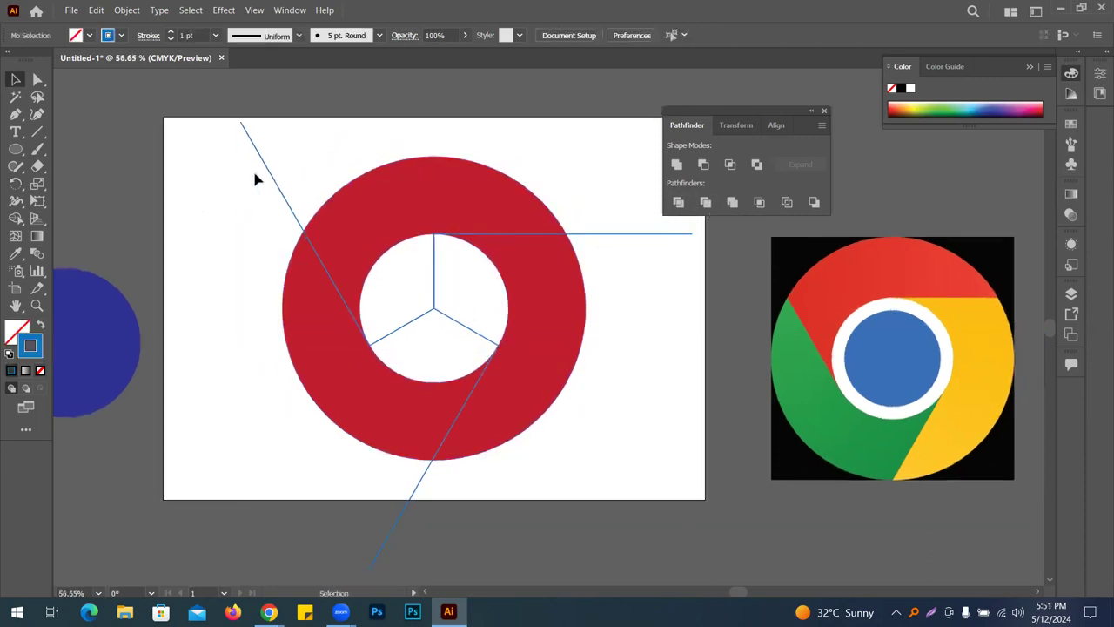
{"action": "left_click_drag", "start_coordinate": [209, 178], "coordinate": [630, 442]}
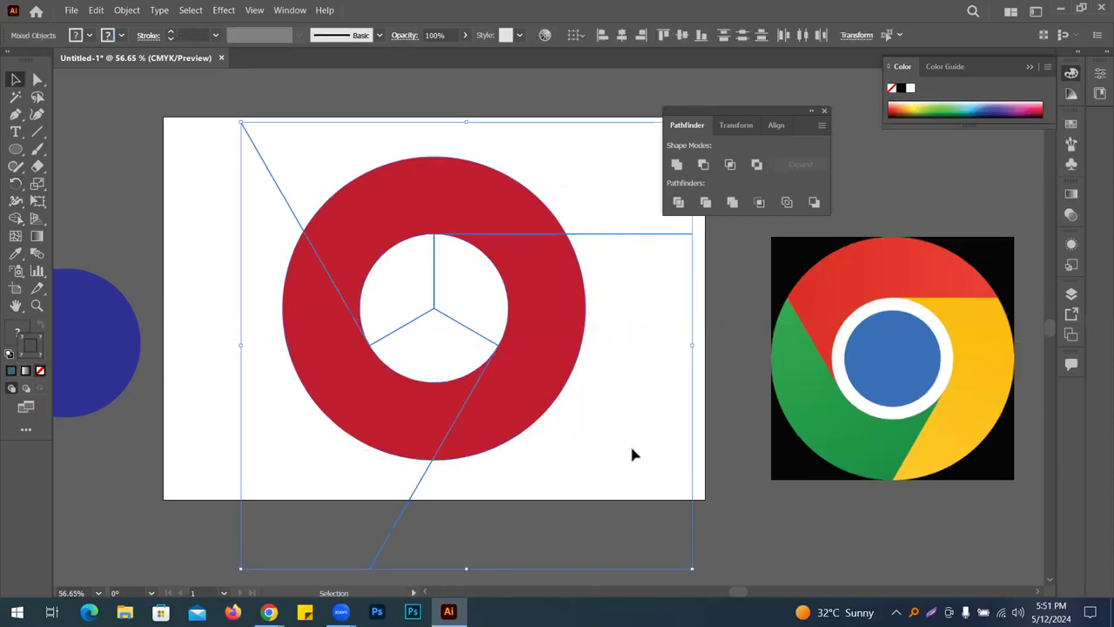
{"action": "left_click", "coordinate": [678, 202]}
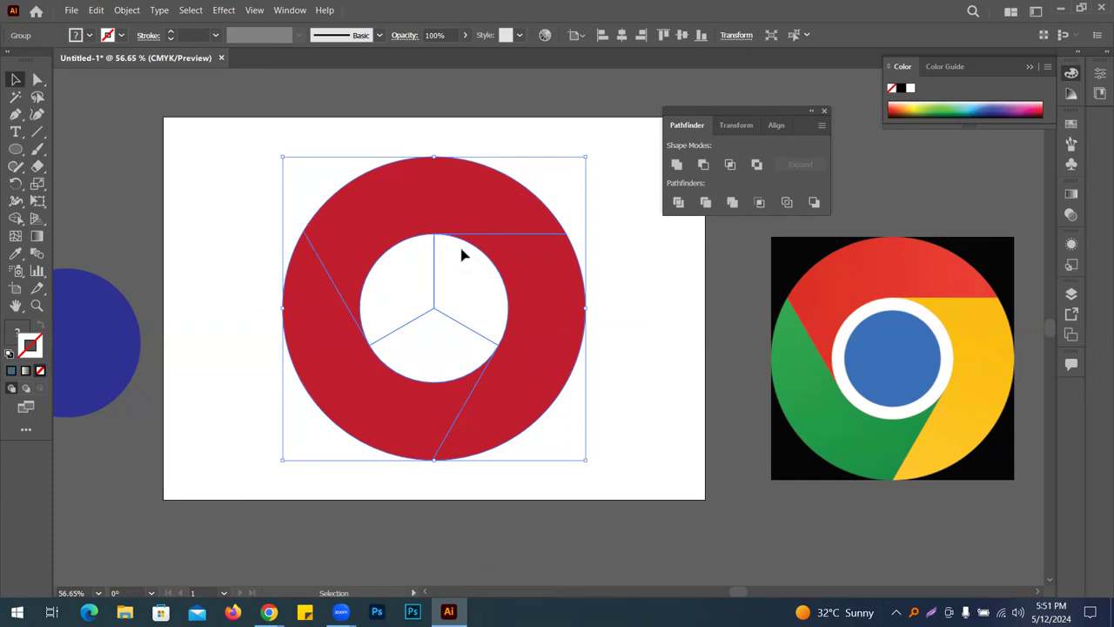
{"action": "right_click", "coordinate": [483, 201]}
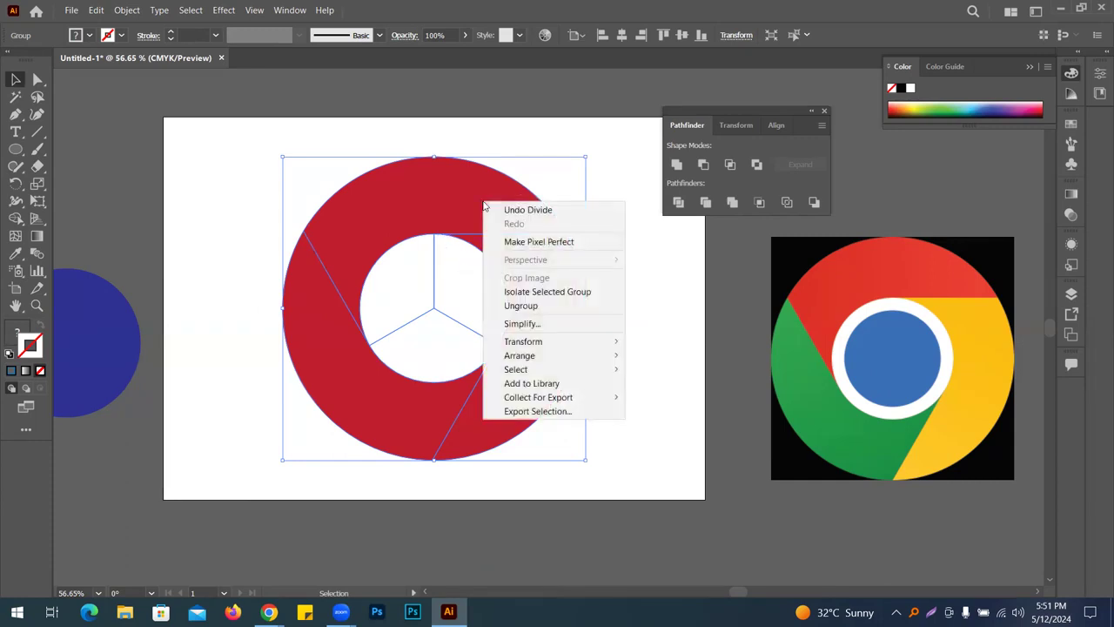
{"action": "left_click", "coordinate": [541, 306]}
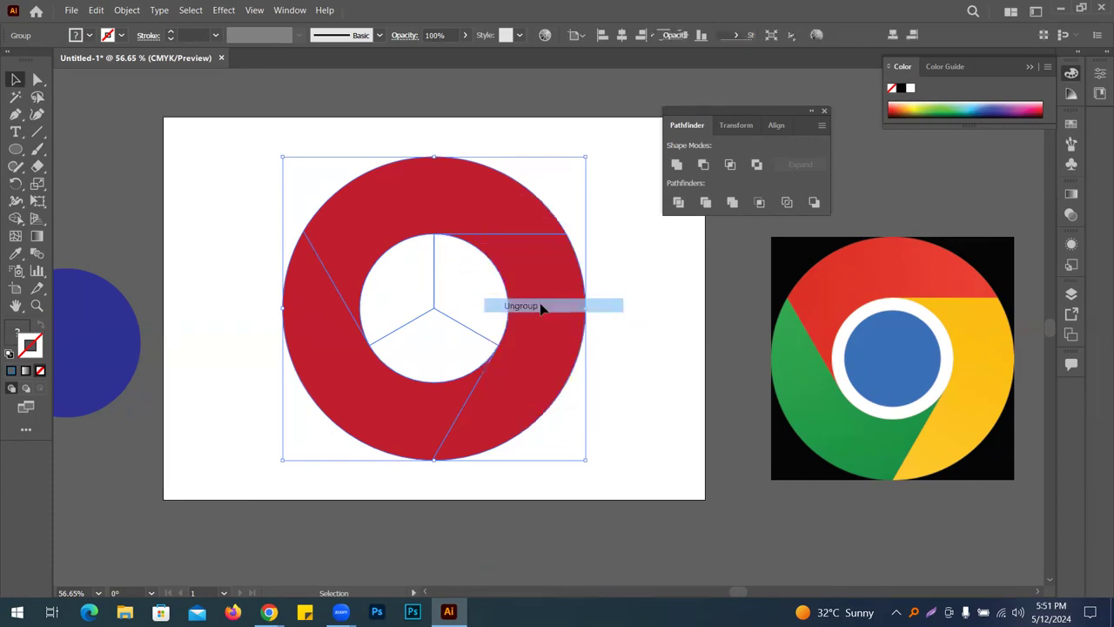
{"action": "left_click", "coordinate": [643, 284]}
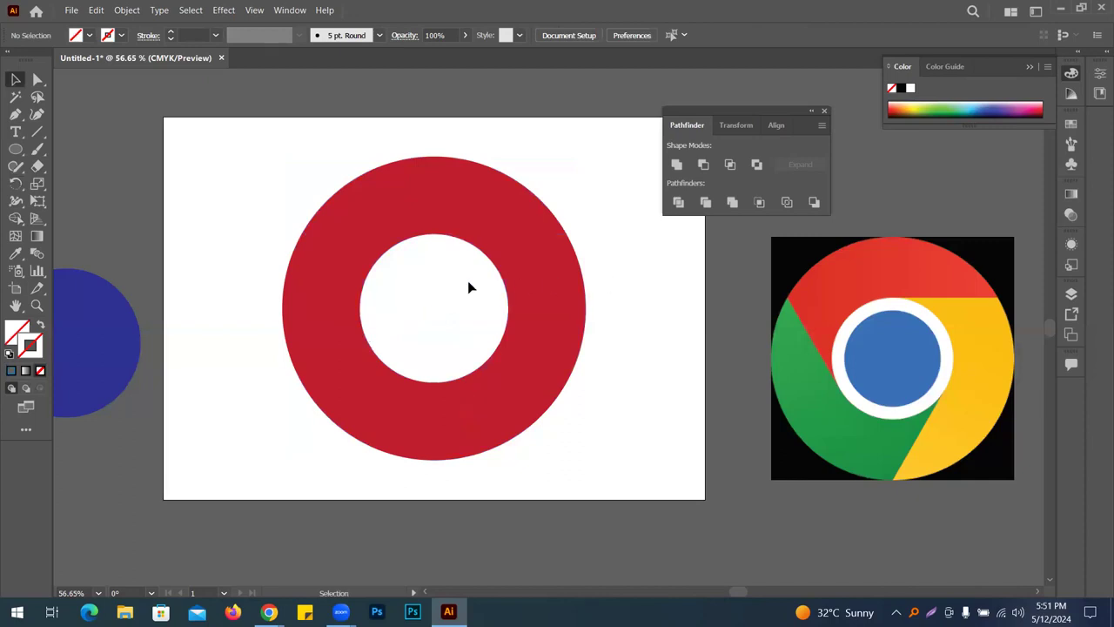
Delete the three unfilled wedge pieces inside the ring's hole
{"action": "left_click_drag", "start_coordinate": [463, 266], "coordinate": [408, 320]}
{"action": "key", "text": "Delete"}
{"action": "left_click_drag", "start_coordinate": [465, 284], "coordinate": [407, 337]}
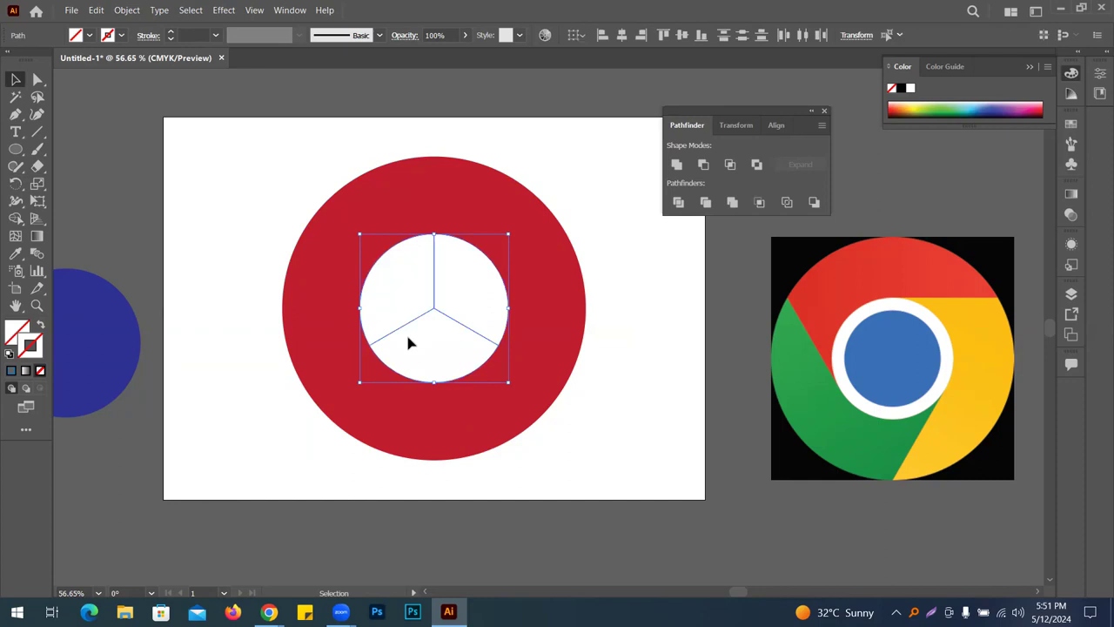
{"action": "key", "text": "Delete"}
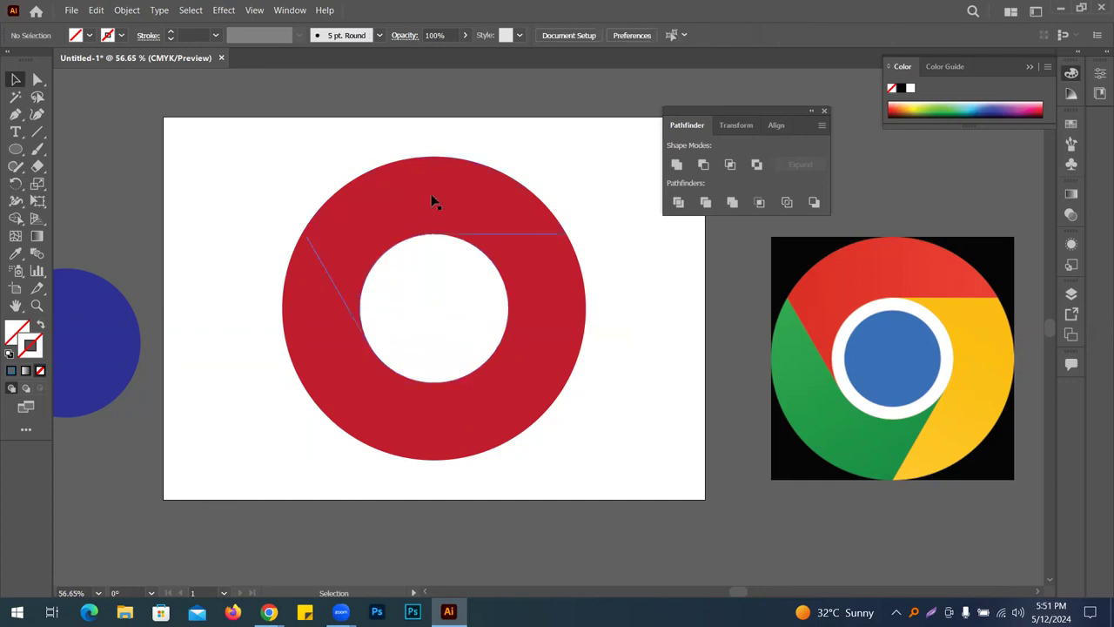
Fill the ring's upper segment with the red sampled from the reference logo using the Eyedropper
{"action": "left_click", "coordinate": [432, 199]}
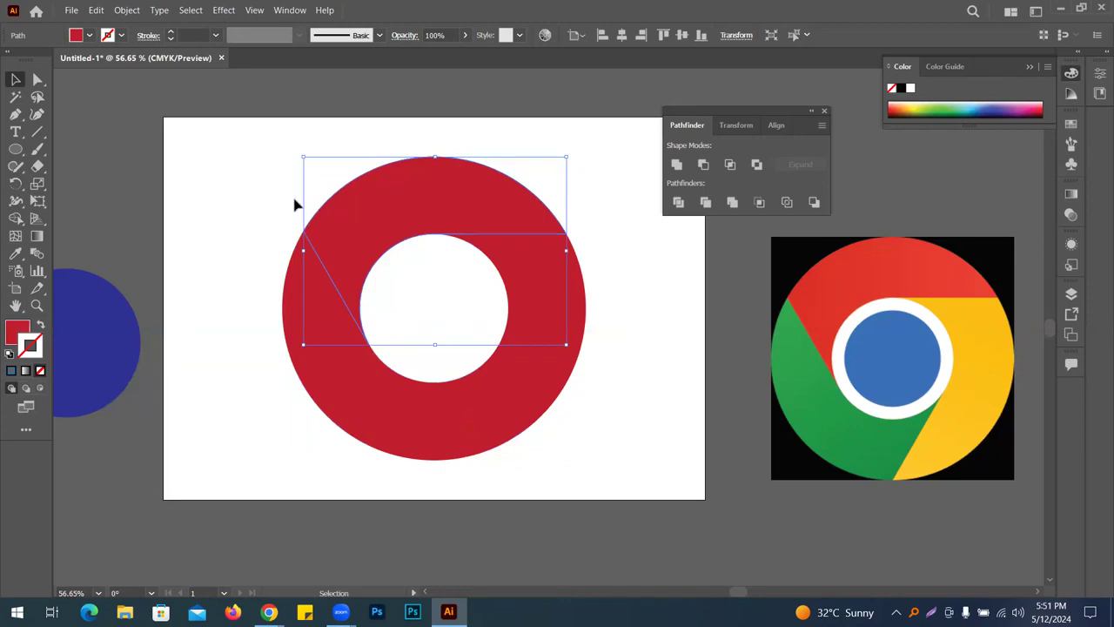
{"action": "left_click", "coordinate": [16, 254]}
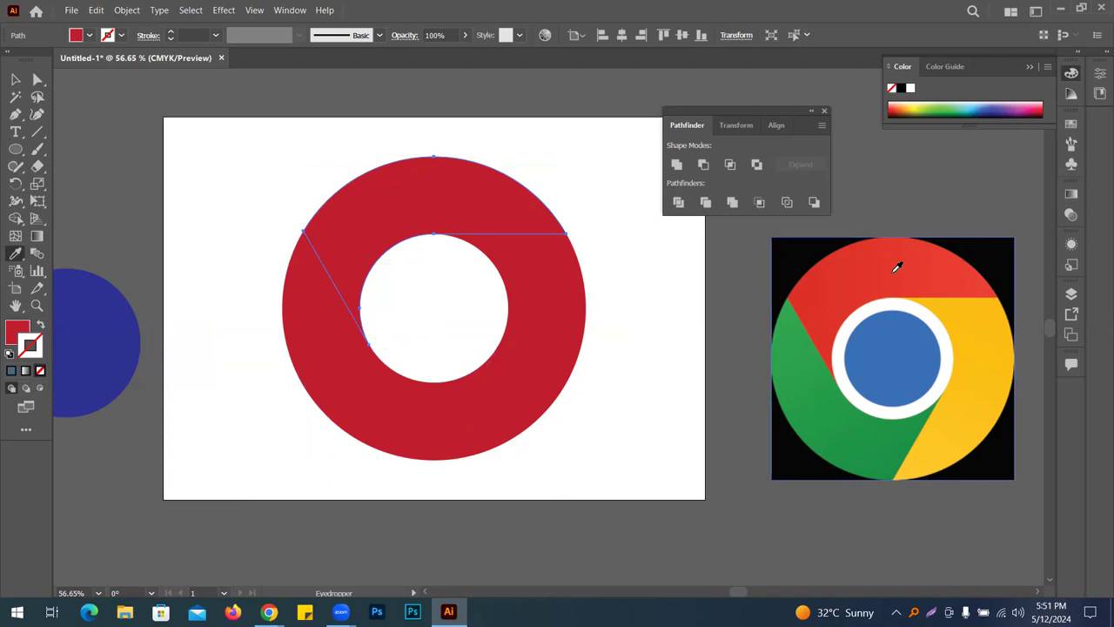
{"action": "left_click", "coordinate": [925, 256]}
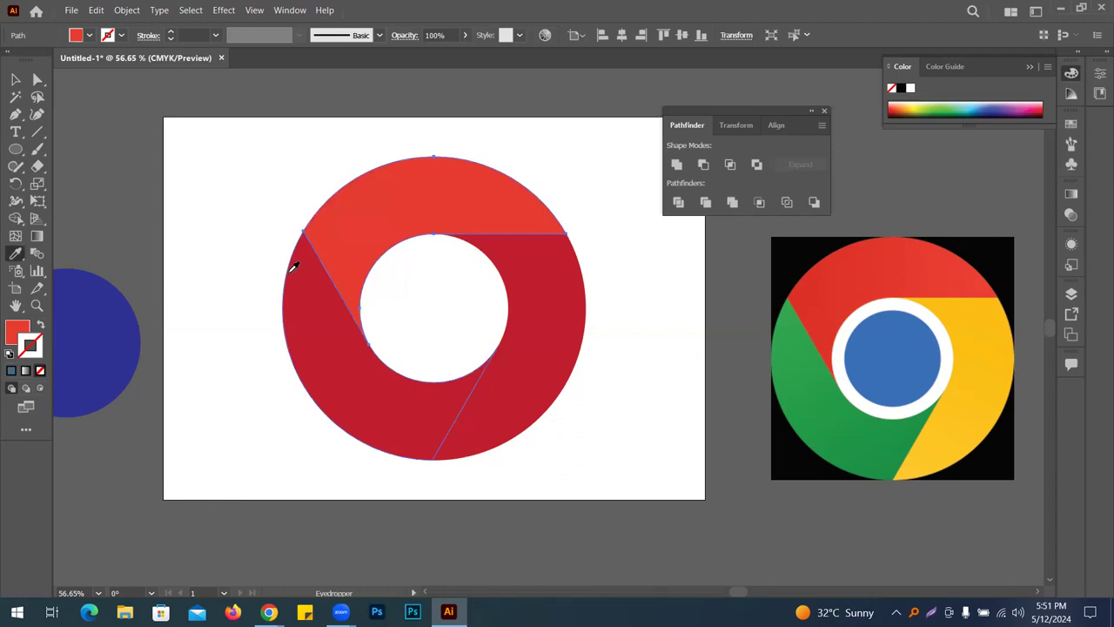
Fill the ring's lower-left segment with green and its right segment with yellow, both sampled from the reference logo
{"action": "key", "text": "ctrl"}
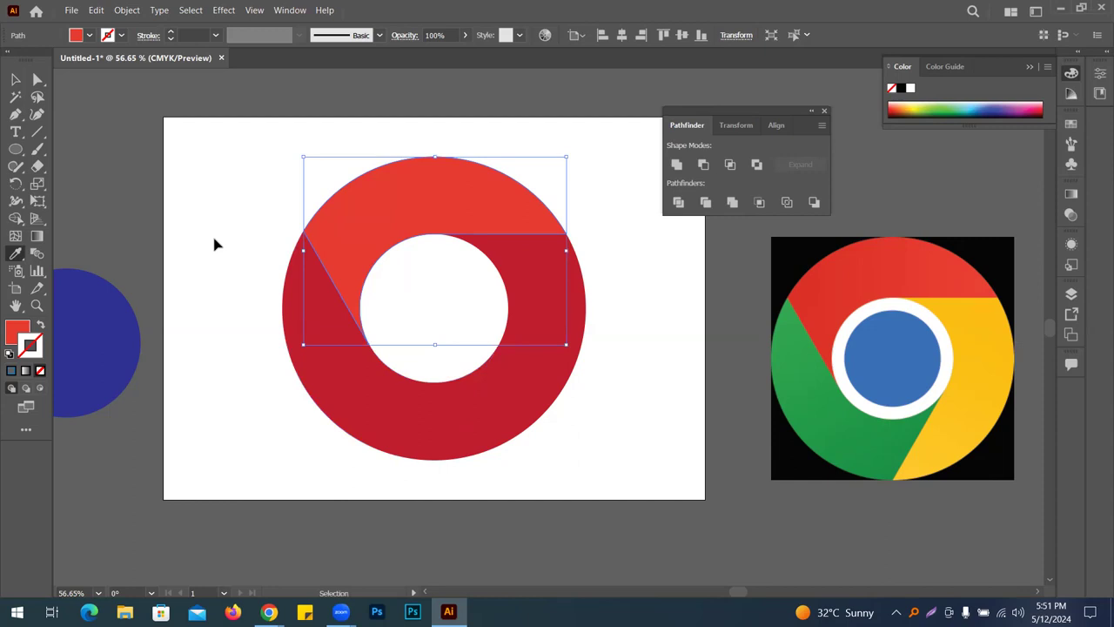
{"action": "left_click", "coordinate": [384, 411], "text": "ctrl"}
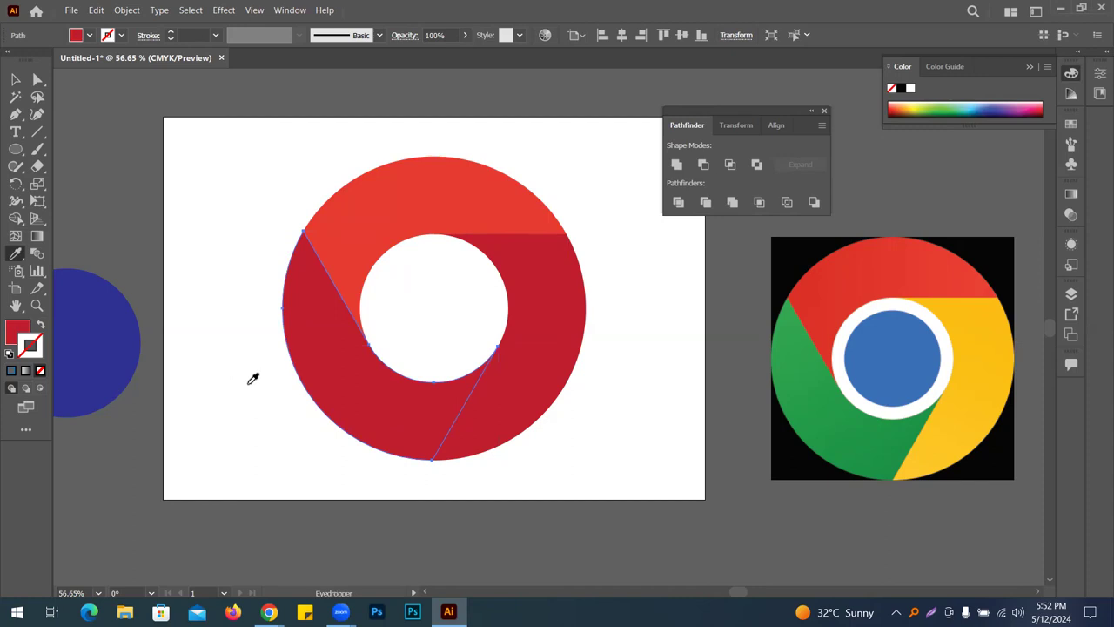
{"action": "left_click", "coordinate": [864, 429]}
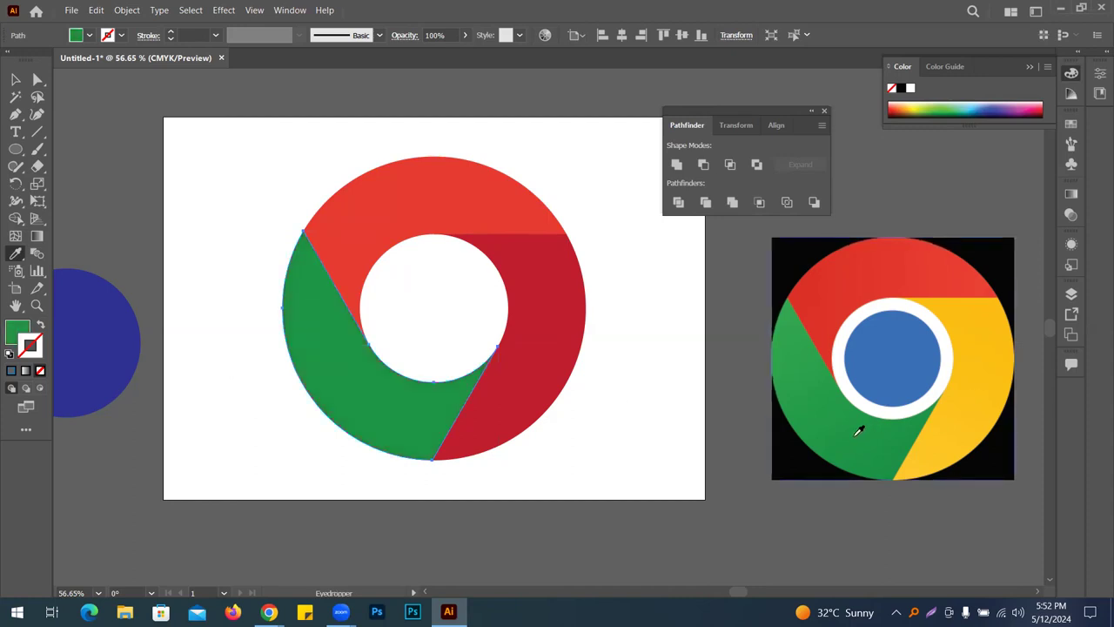
{"action": "left_click", "coordinate": [559, 309], "text": "ctrl"}
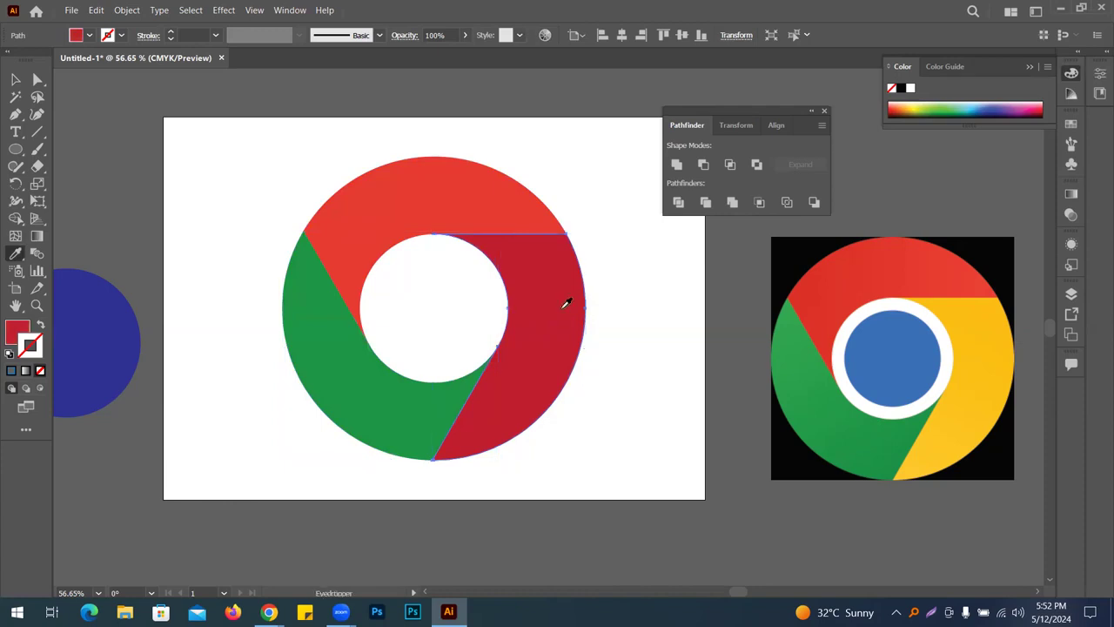
{"action": "left_click", "coordinate": [986, 327]}
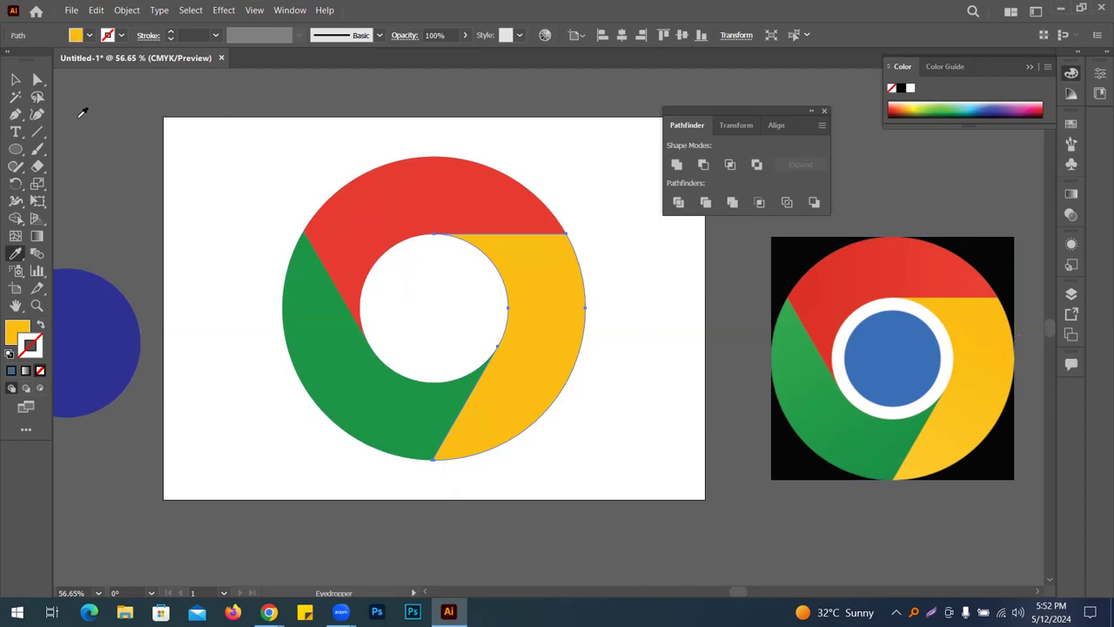
Move the dark blue circle into the ring's hole and shrink it to about 2.63 in, leaving a white band around it
{"action": "left_click", "coordinate": [18, 80]}
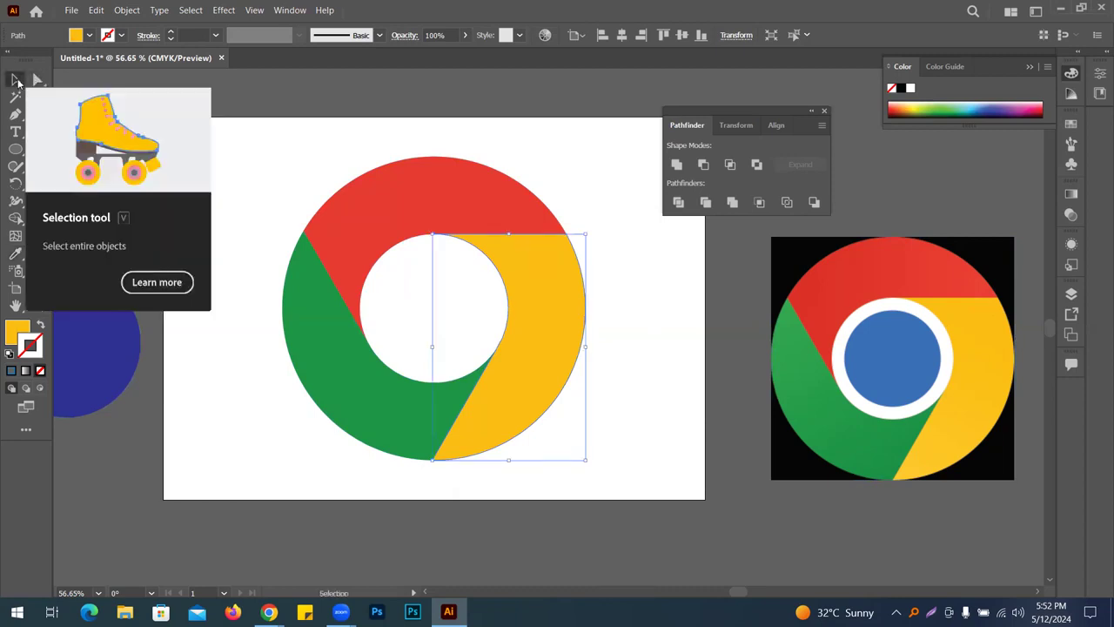
{"action": "left_click_drag", "start_coordinate": [112, 342], "coordinate": [471, 308]}
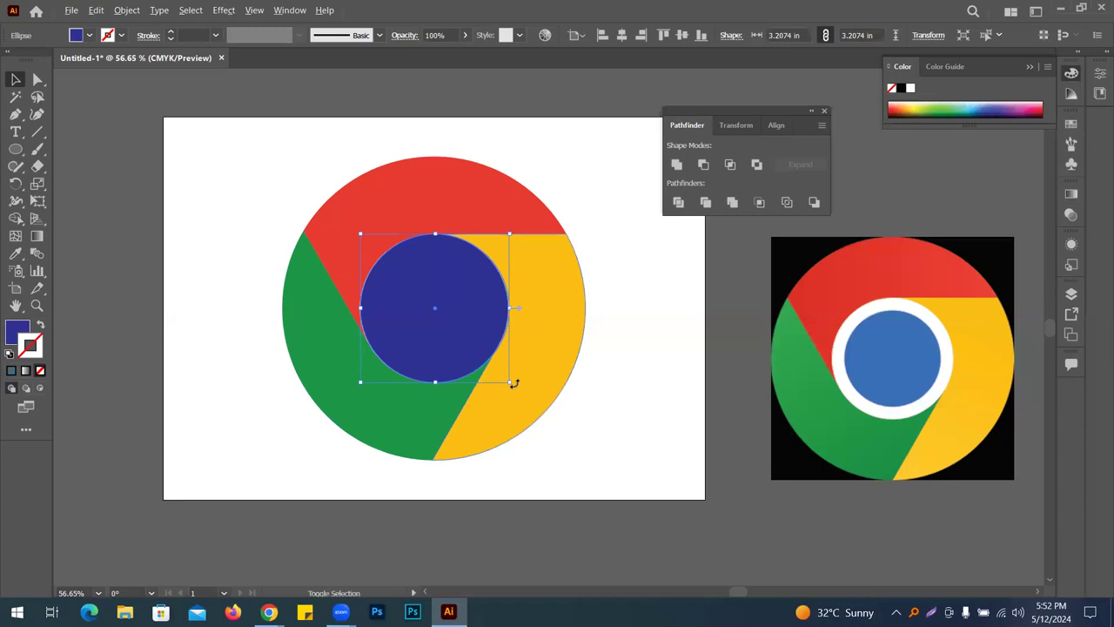
{"action": "left_click_drag", "start_coordinate": [510, 380], "coordinate": [494, 372]}
{"action": "left_click_drag", "start_coordinate": [457, 336], "coordinate": [454, 336]}
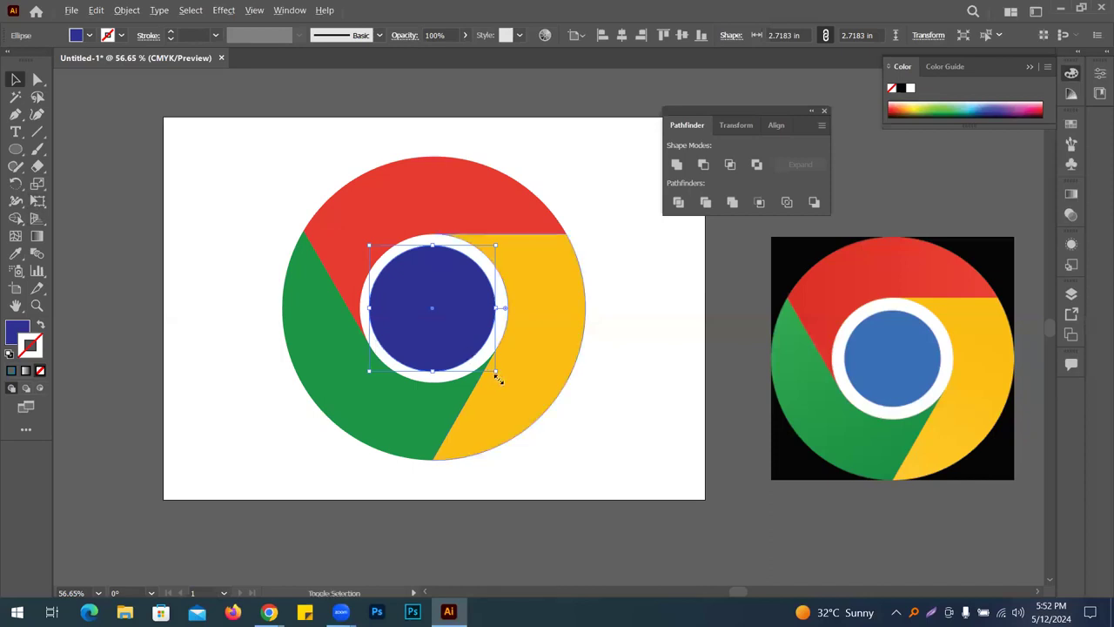
{"action": "left_click_drag", "start_coordinate": [496, 371], "coordinate": [490, 365]}
{"action": "left_click_drag", "start_coordinate": [464, 314], "coordinate": [469, 308]}
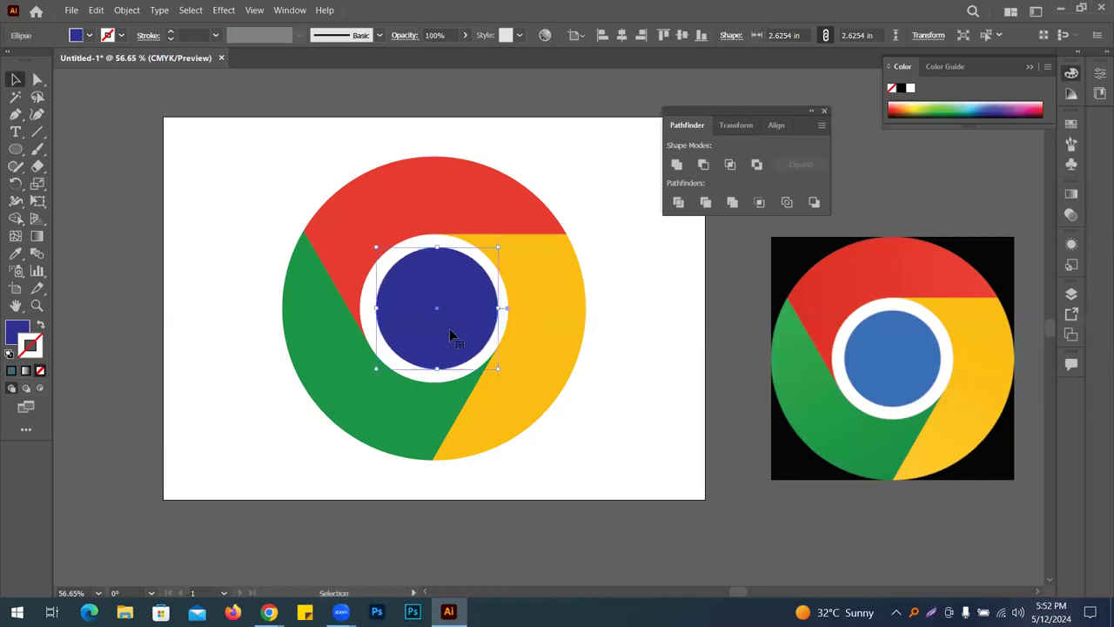
Fill the central circle with the lighter blue sampled from the reference logo, and deselect it
{"action": "left_click", "coordinate": [15, 253]}
{"action": "left_click", "coordinate": [927, 346]}
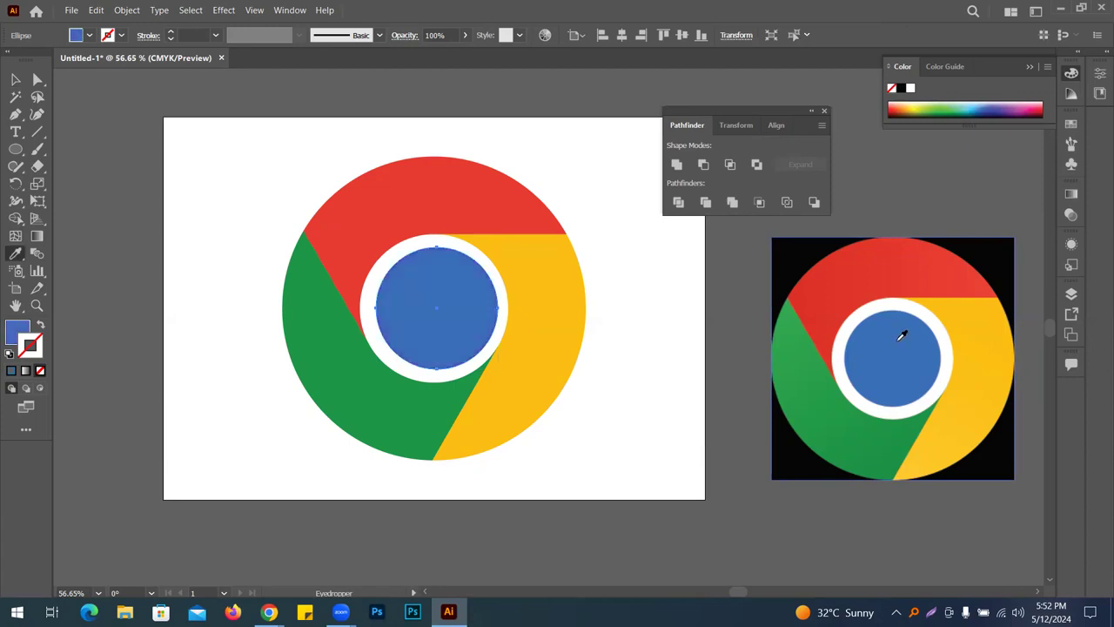
{"action": "left_click", "coordinate": [11, 80]}
{"action": "left_click", "coordinate": [229, 132]}
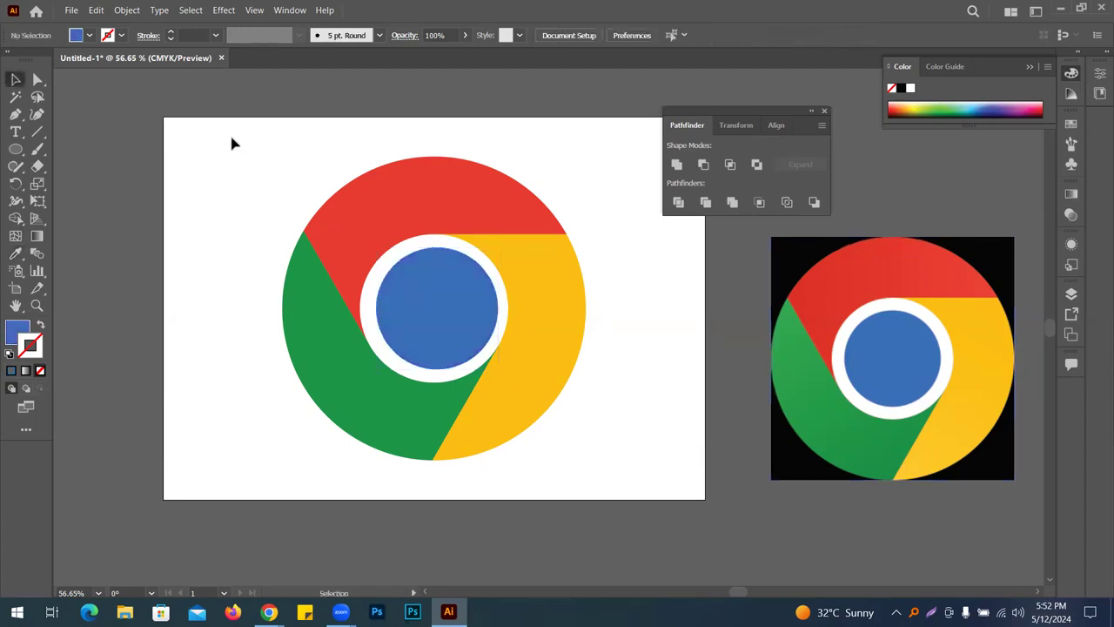
Nudge the blue circle slightly left so it sits centred inside the ring's white band, and deselect it
{"action": "left_click_drag", "start_coordinate": [435, 308], "coordinate": [428, 304]}
{"action": "left_click", "coordinate": [597, 467]}
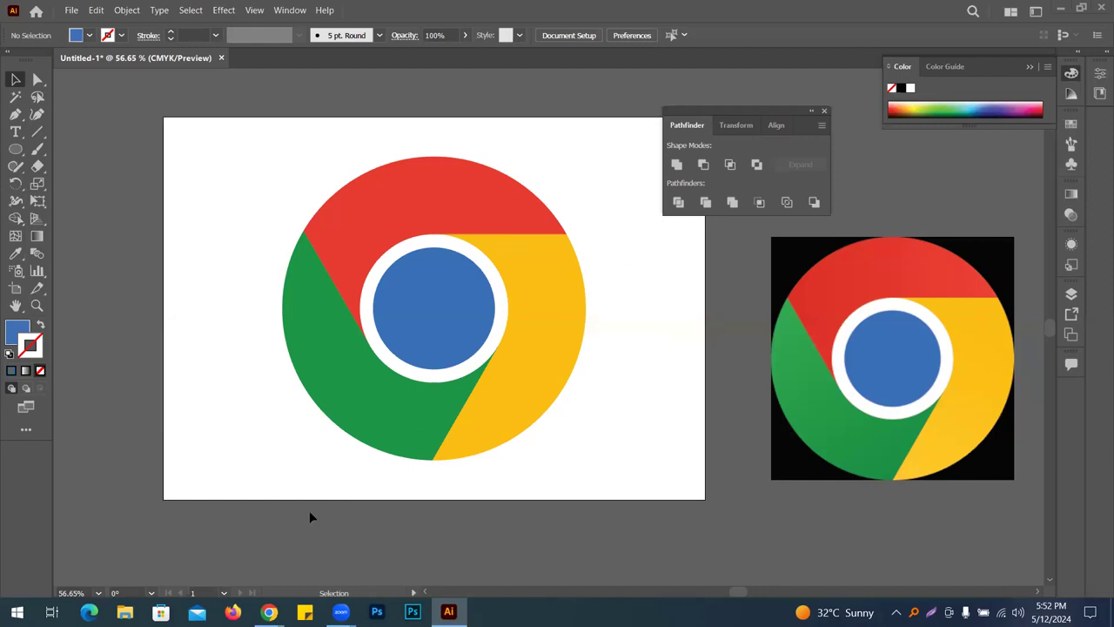
{"action": "left_click_drag", "start_coordinate": [925, 379], "coordinate": [859, 403]}
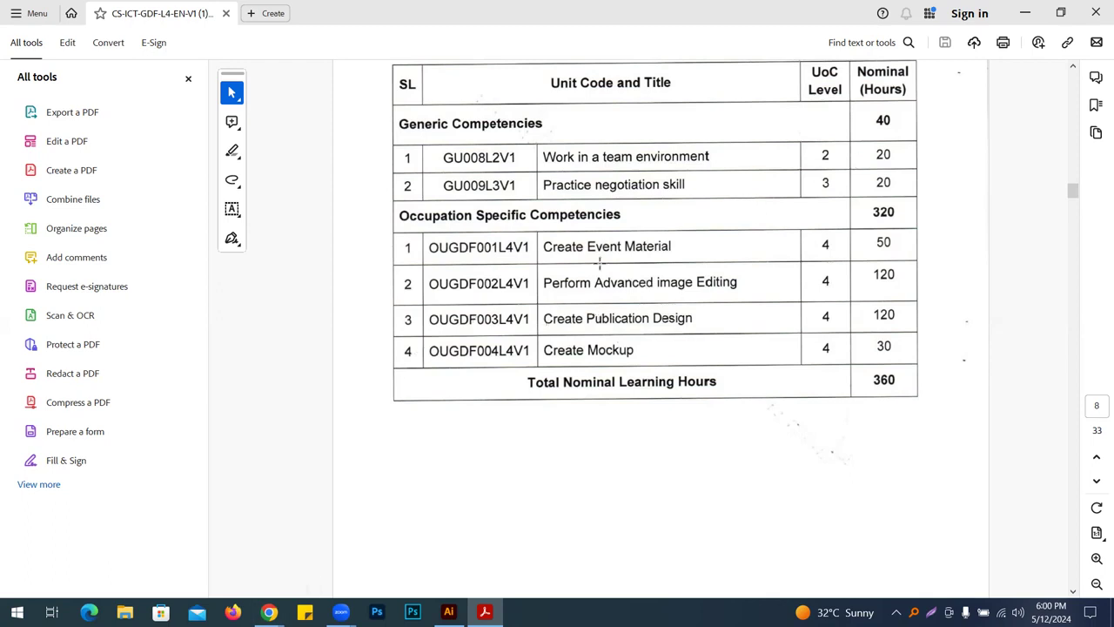
Review the Occupation Specific Competencies in the Acrobat PDF, marking Create Event Material and Create Publication Design, and return to Illustrator
{"action": "left_click_drag", "start_coordinate": [543, 242], "coordinate": [681, 261]}
{"action": "left_click", "coordinate": [673, 261]}
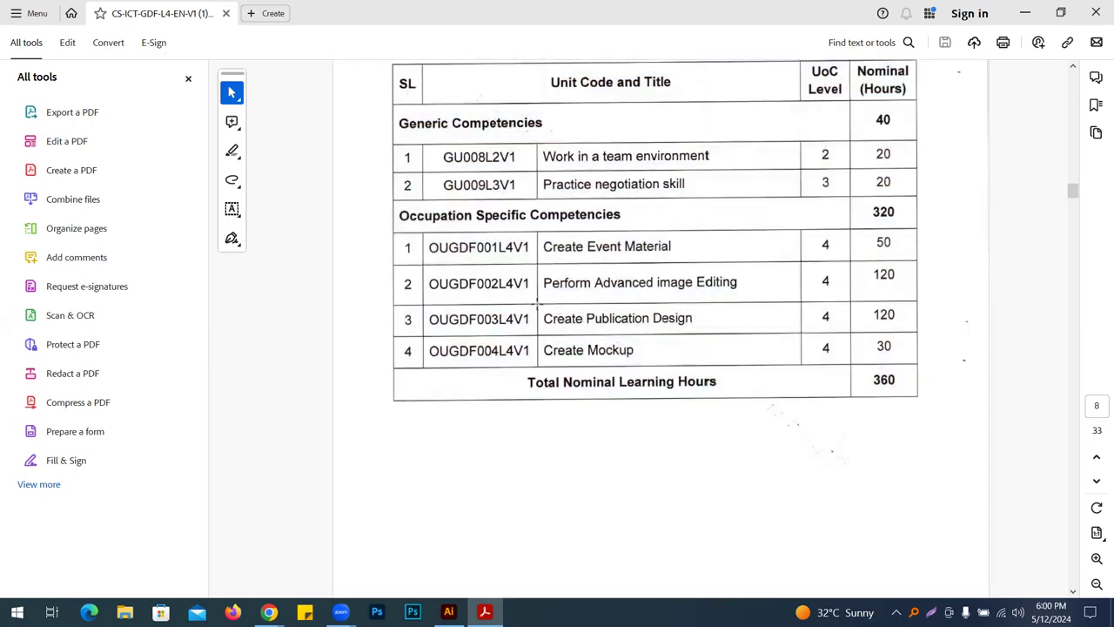
{"action": "left_click_drag", "start_coordinate": [539, 314], "coordinate": [699, 326]}
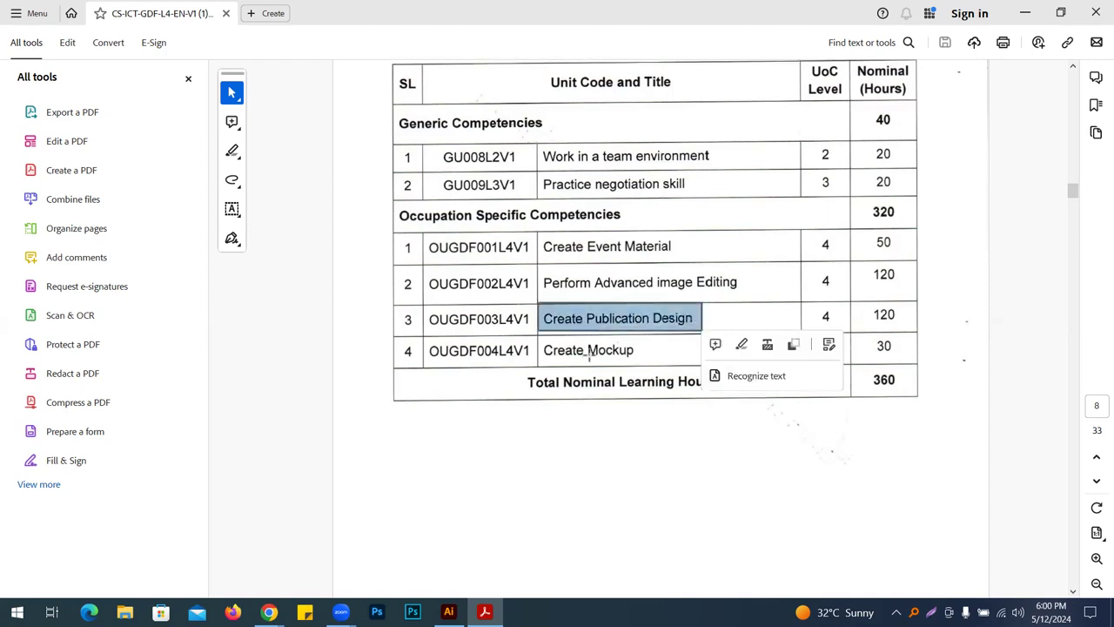
{"action": "left_click", "coordinate": [645, 318]}
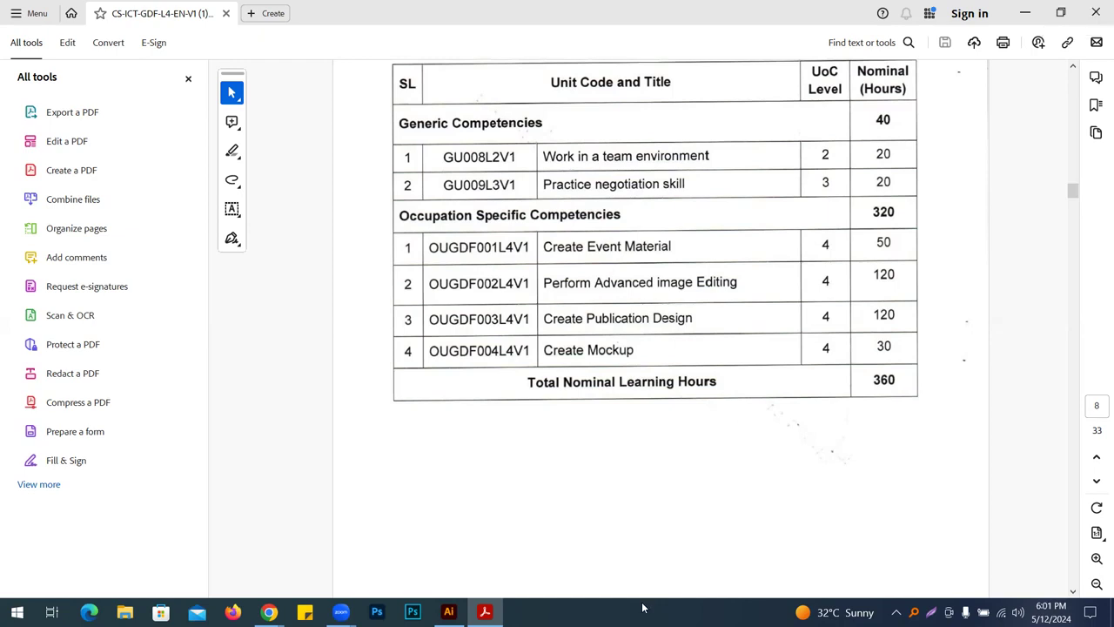
{"action": "left_click", "coordinate": [1095, 9]}
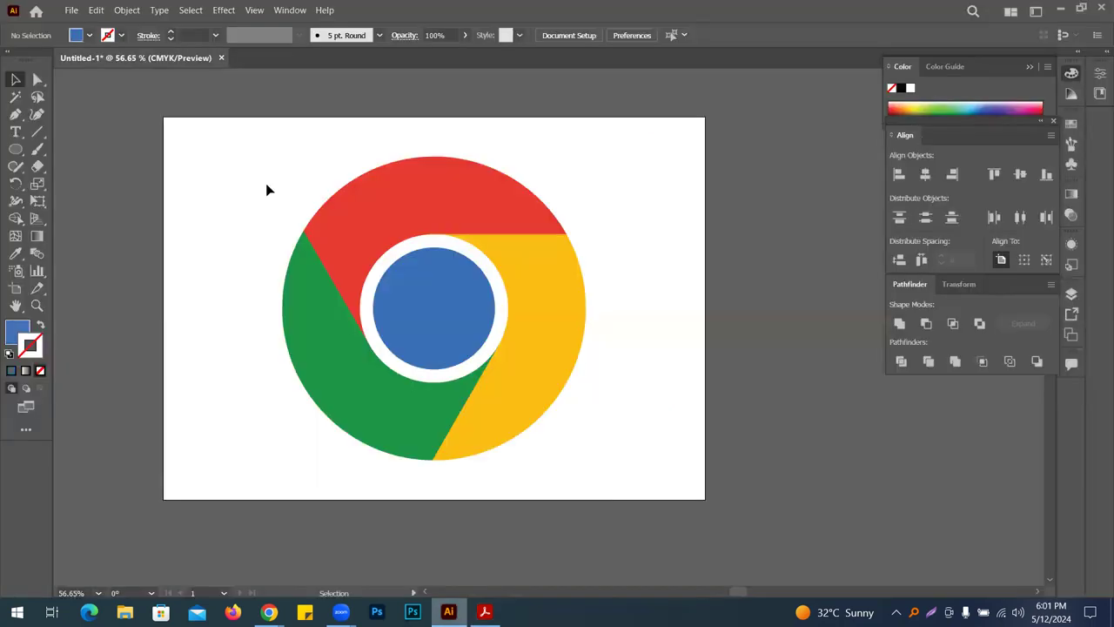
Select all parts of the Chrome logo, move them off the artboard and delete them
{"action": "left_click_drag", "start_coordinate": [249, 135], "coordinate": [602, 478]}
{"action": "left_click_drag", "start_coordinate": [696, 358], "coordinate": [616, 351]}
{"action": "left_click_drag", "start_coordinate": [510, 316], "coordinate": [926, 436]}
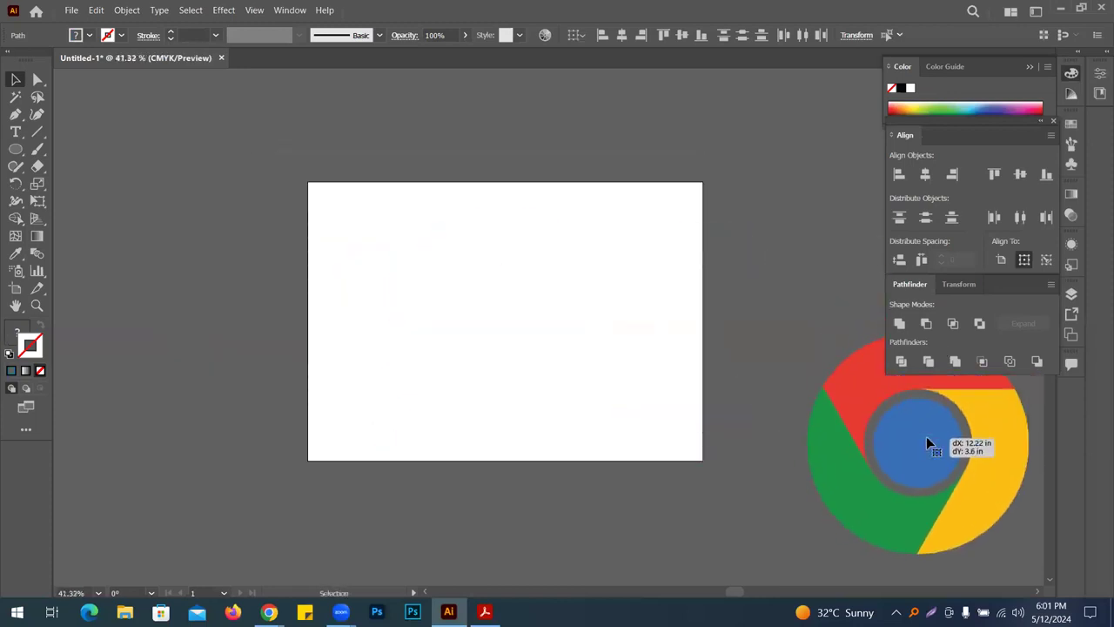
{"action": "key", "text": "Delete"}
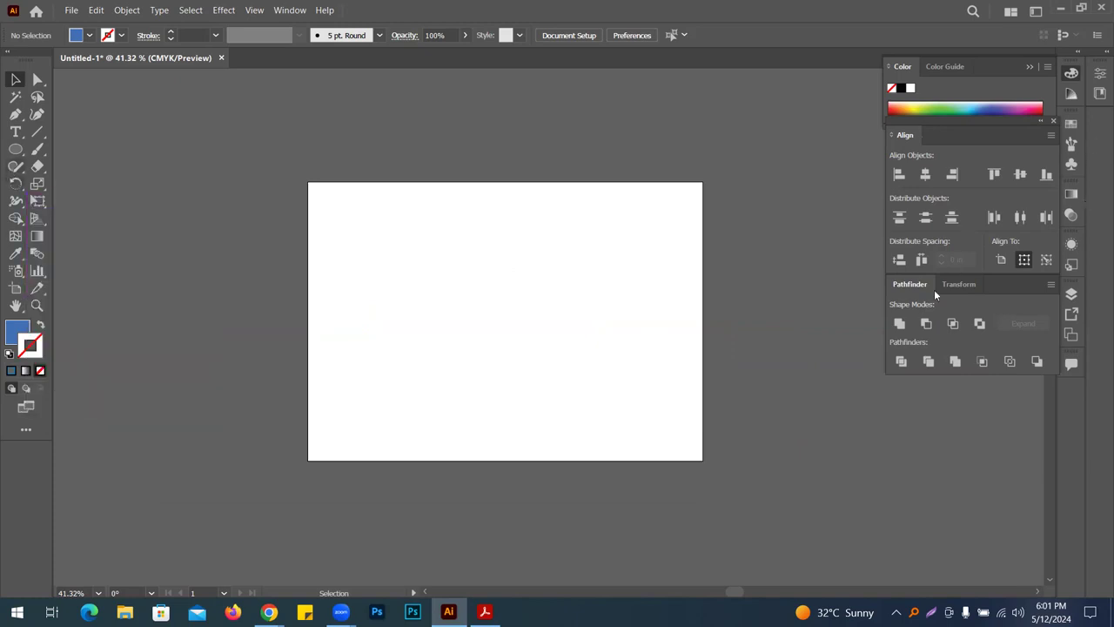
Detach Pathfinder from its group with Transform and float it beside the artboard's upper-right corner
{"action": "left_click_drag", "start_coordinate": [905, 293], "coordinate": [703, 99]}
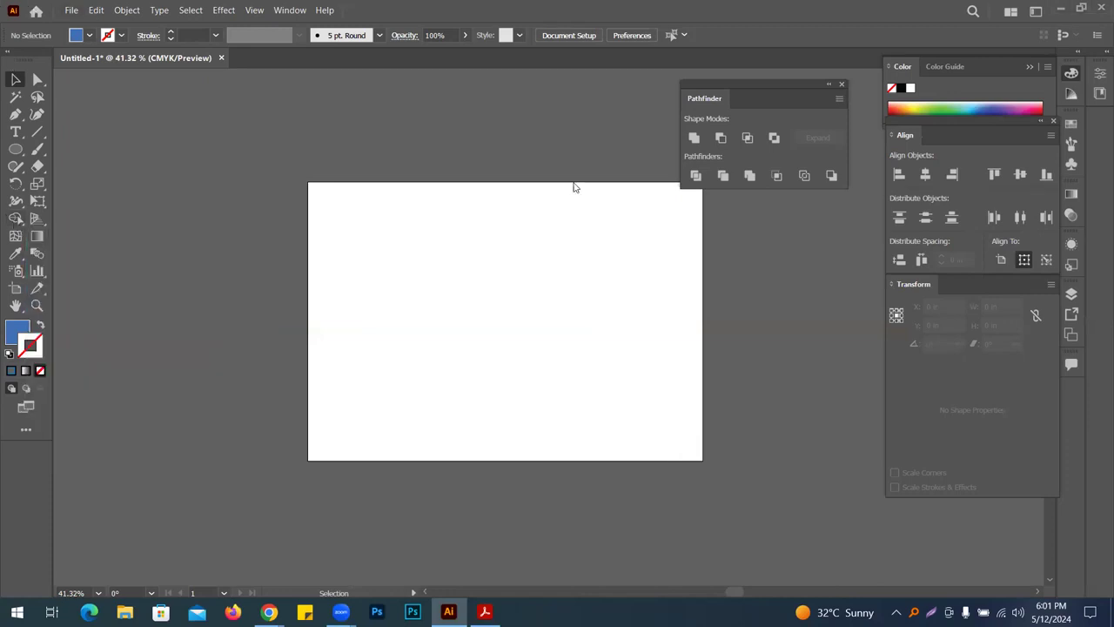
{"action": "left_click_drag", "start_coordinate": [781, 85], "coordinate": [809, 79]}
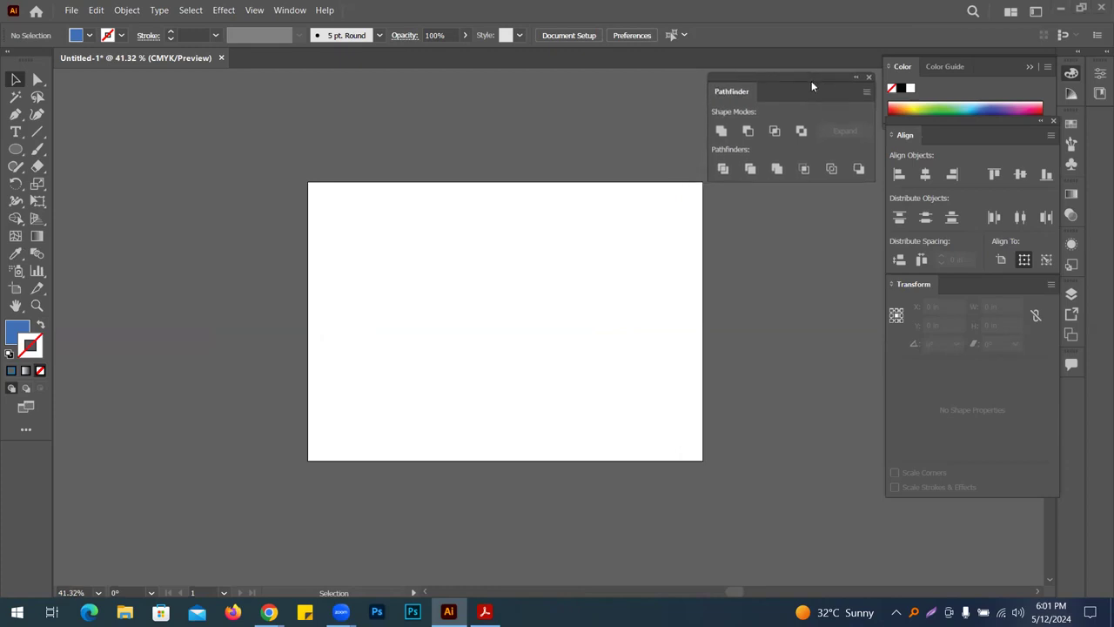
Draw a blue circle about 5.32 in across near the artboard's centre and place an overlapping copy to its lower right
{"action": "right_click", "coordinate": [13, 151]}
{"action": "left_click", "coordinate": [87, 182]}
{"action": "left_click_drag", "start_coordinate": [487, 322], "coordinate": [578, 410]}
{"action": "left_click", "coordinate": [16, 79]}
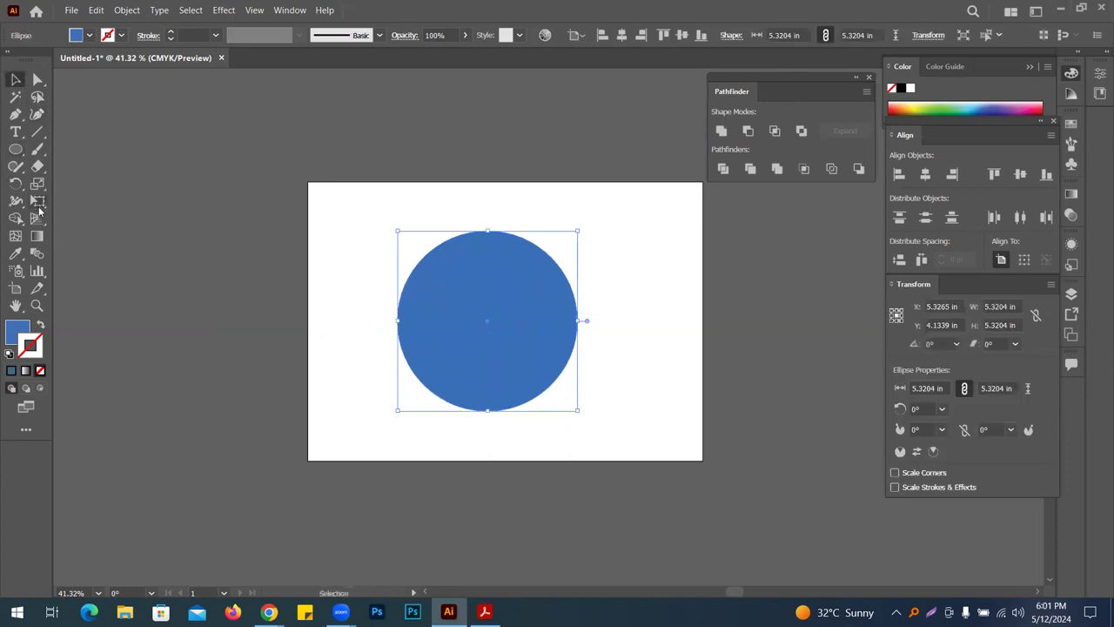
{"action": "left_click_drag", "start_coordinate": [513, 297], "coordinate": [591, 319]}
Give the copied circle an orange-red stroke of 14 pt, and deselect it
{"action": "left_click", "coordinate": [121, 35]}
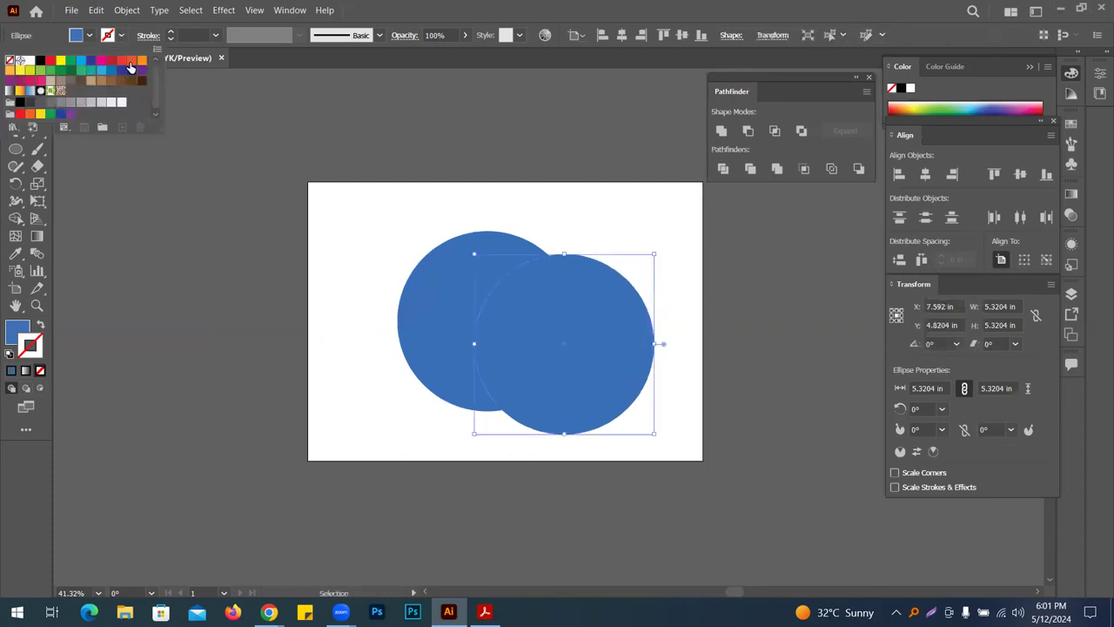
{"action": "left_click", "coordinate": [131, 67]}
{"action": "left_click", "coordinate": [170, 33]}
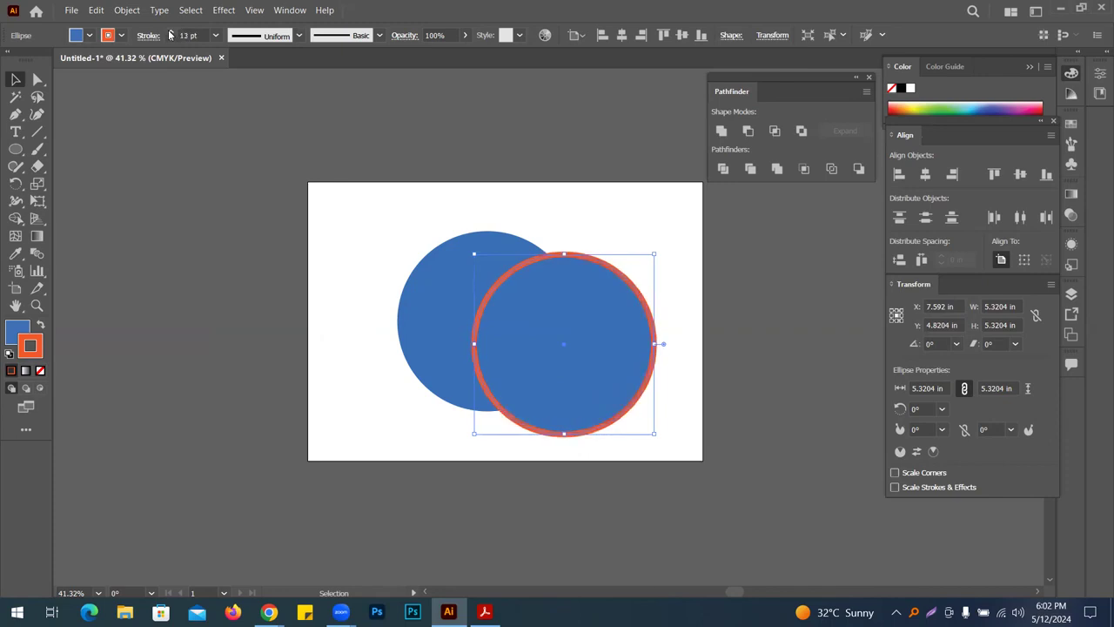
{"action": "left_click", "coordinate": [351, 152]}
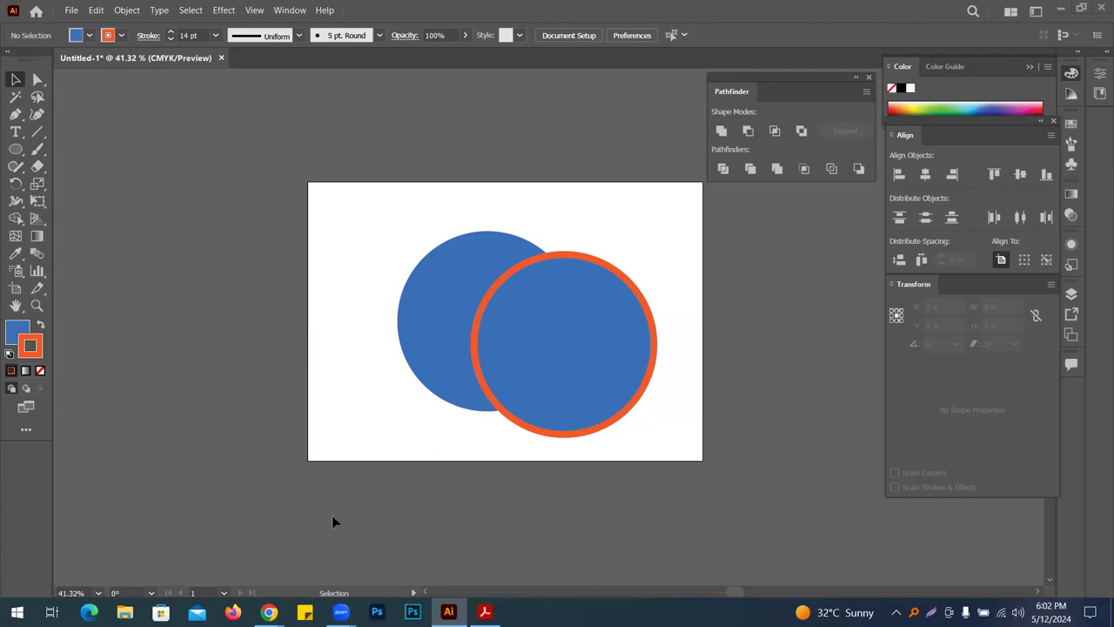
Try to merge the two overlapping circles into one shape with the Shape Builder tool, and undo the merge
{"action": "left_click", "coordinate": [537, 328]}
{"action": "left_click", "coordinate": [371, 335]}
{"action": "left_click_drag", "start_coordinate": [391, 198], "coordinate": [684, 421]}
{"action": "left_click", "coordinate": [685, 424]}
{"action": "left_click_drag", "start_coordinate": [377, 183], "coordinate": [688, 450]}
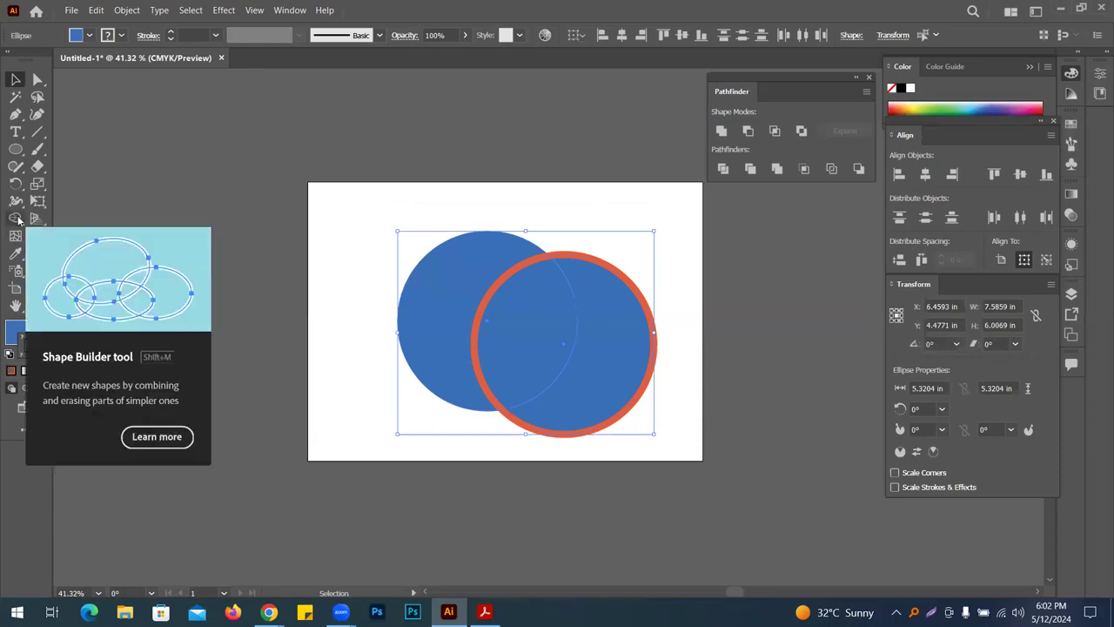
{"action": "left_click", "coordinate": [16, 218]}
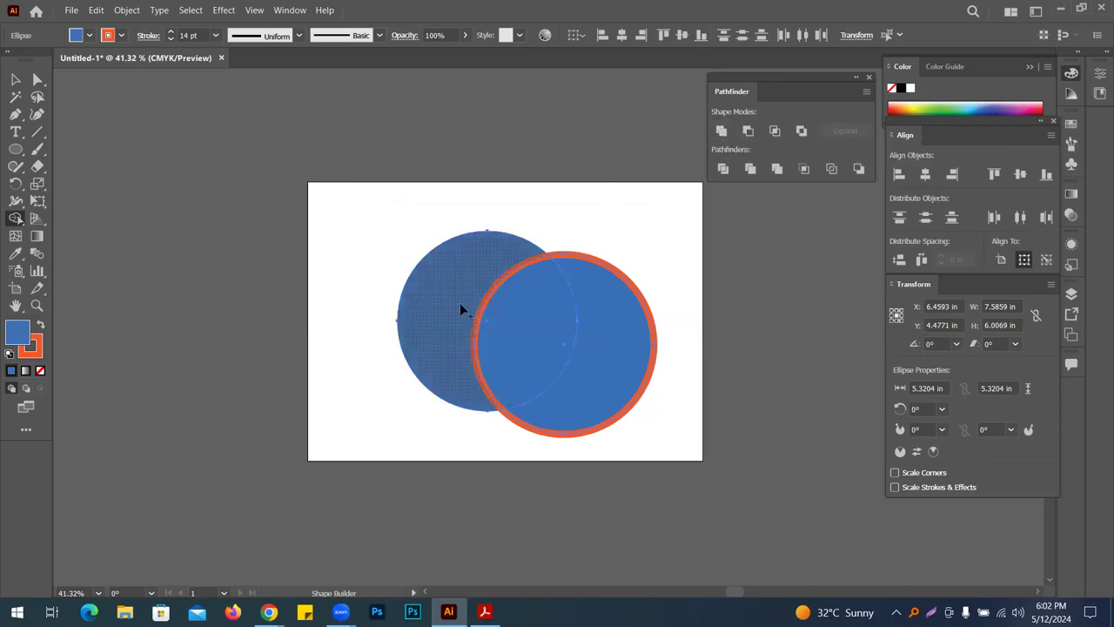
{"action": "left_click_drag", "start_coordinate": [450, 270], "coordinate": [552, 325]}
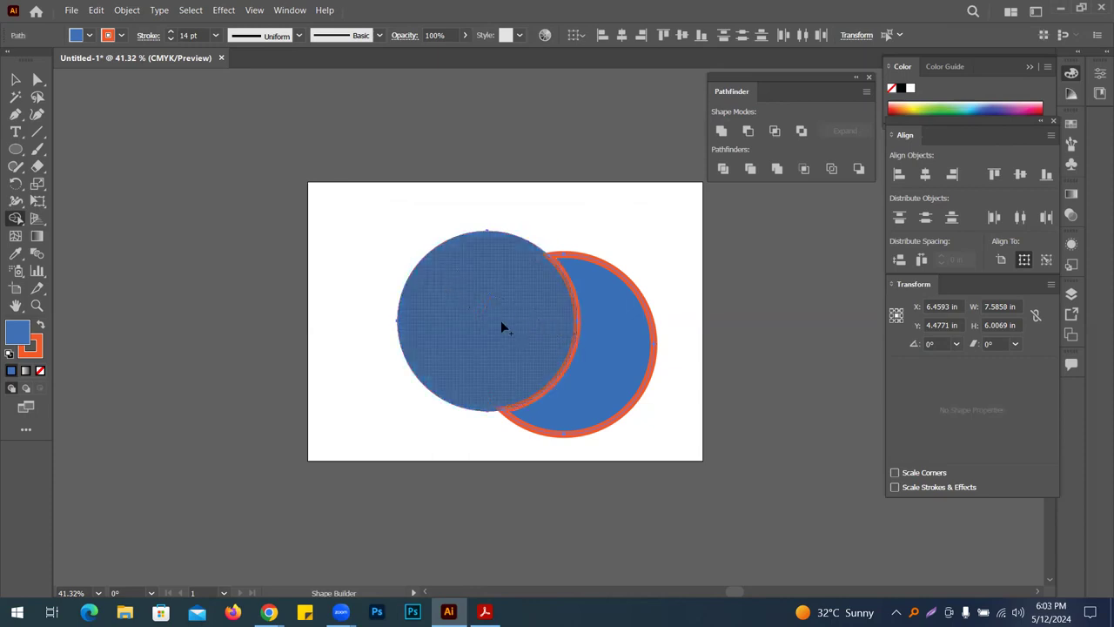
{"action": "mouse_move", "coordinate": [585, 342]}
{"action": "left_mouse_down"}
{"action": "mouse_move", "coordinate": [609, 355]}
{"action": "mouse_move", "coordinate": [599, 355]}
{"action": "left_mouse_up"}
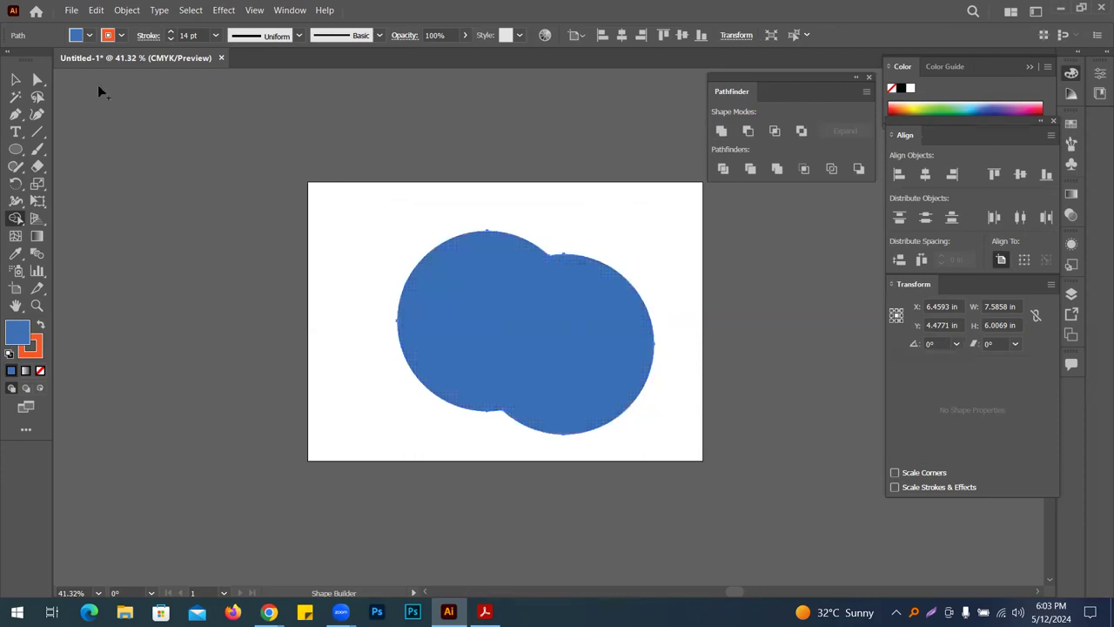
{"action": "key", "text": "ctrl+z"}
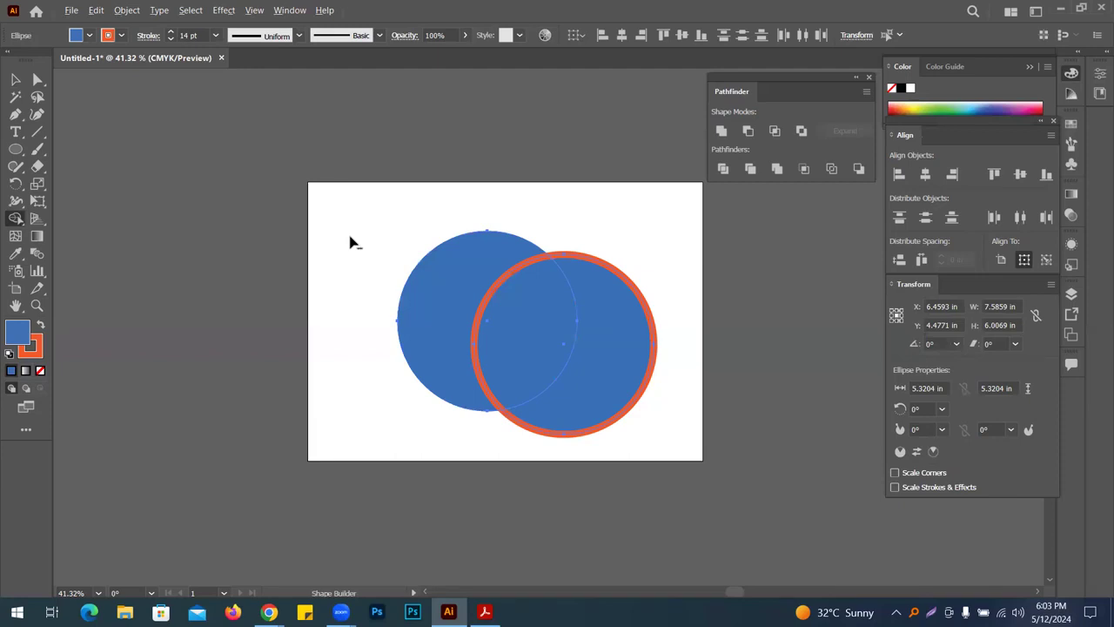
Remove the outer crescents of both circles with the Shape Builder tool, keeping only the leaf-shaped overlap
{"action": "left_click_drag", "start_coordinate": [439, 306], "coordinate": [355, 335]}
{"action": "left_click_drag", "start_coordinate": [626, 346], "coordinate": [710, 404]}
{"action": "left_click", "coordinate": [16, 80]}
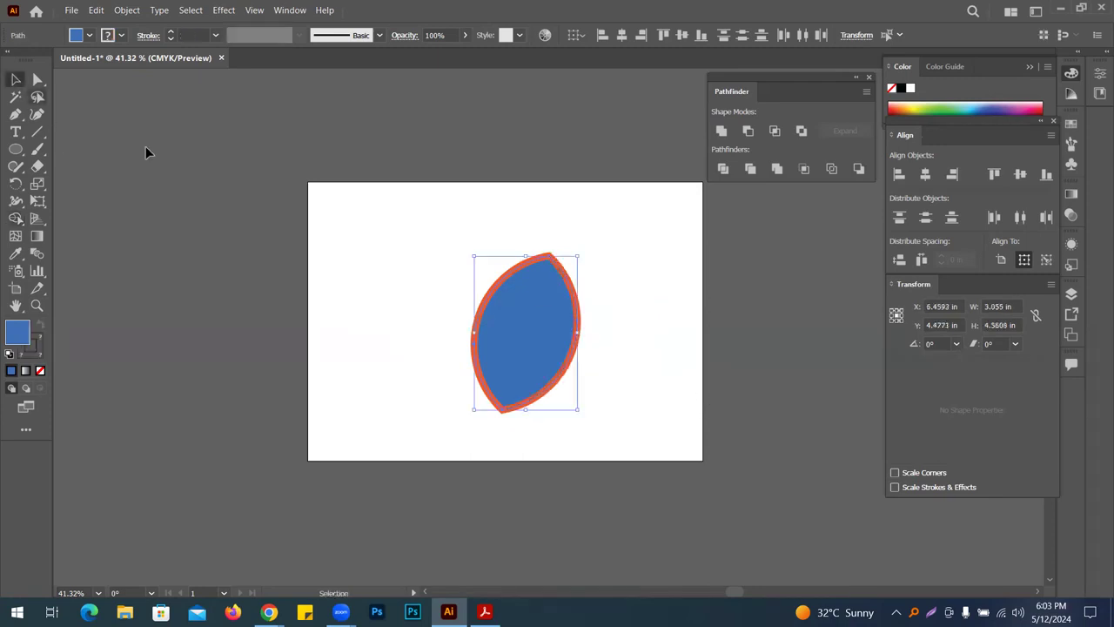
Move the leaf-shaped piece within the artboard and delete all the remaining shapes
{"action": "left_click", "coordinate": [351, 199]}
{"action": "left_click_drag", "start_coordinate": [526, 324], "coordinate": [587, 339]}
{"action": "key", "text": "Delete"}
{"action": "left_click_drag", "start_coordinate": [385, 279], "coordinate": [542, 298]}
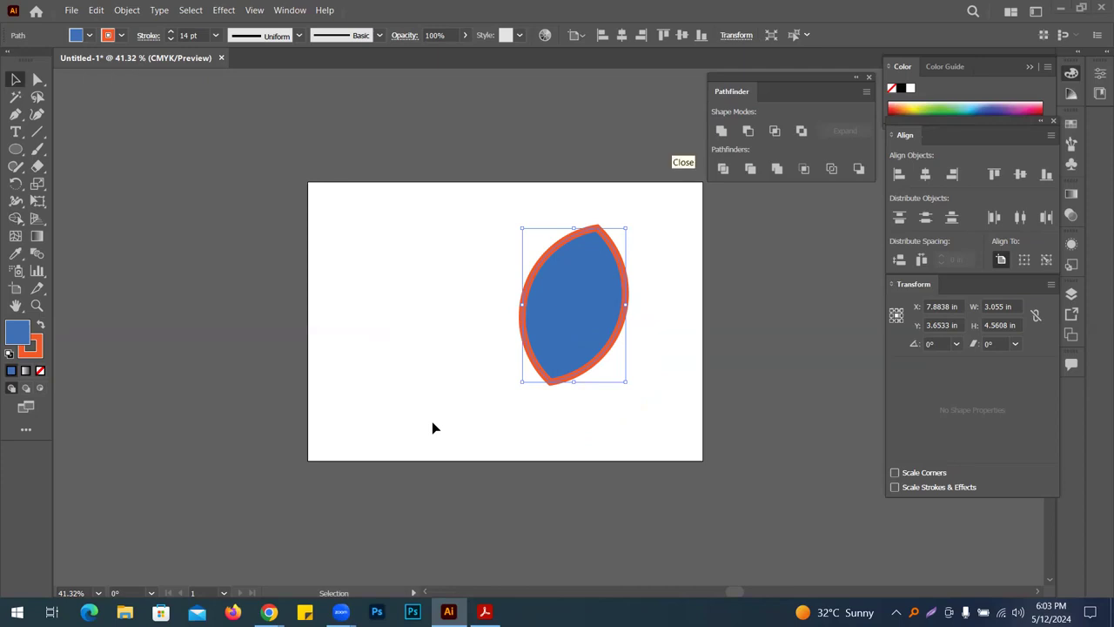
{"action": "left_click_drag", "start_coordinate": [605, 297], "coordinate": [562, 286]}
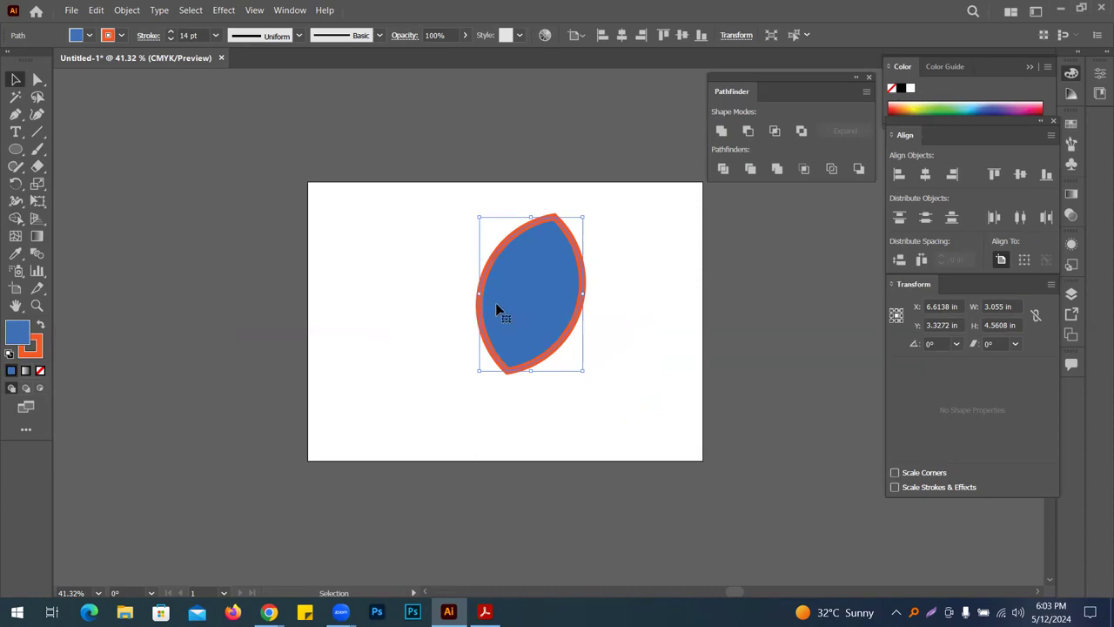
{"action": "key", "text": "Delete"}
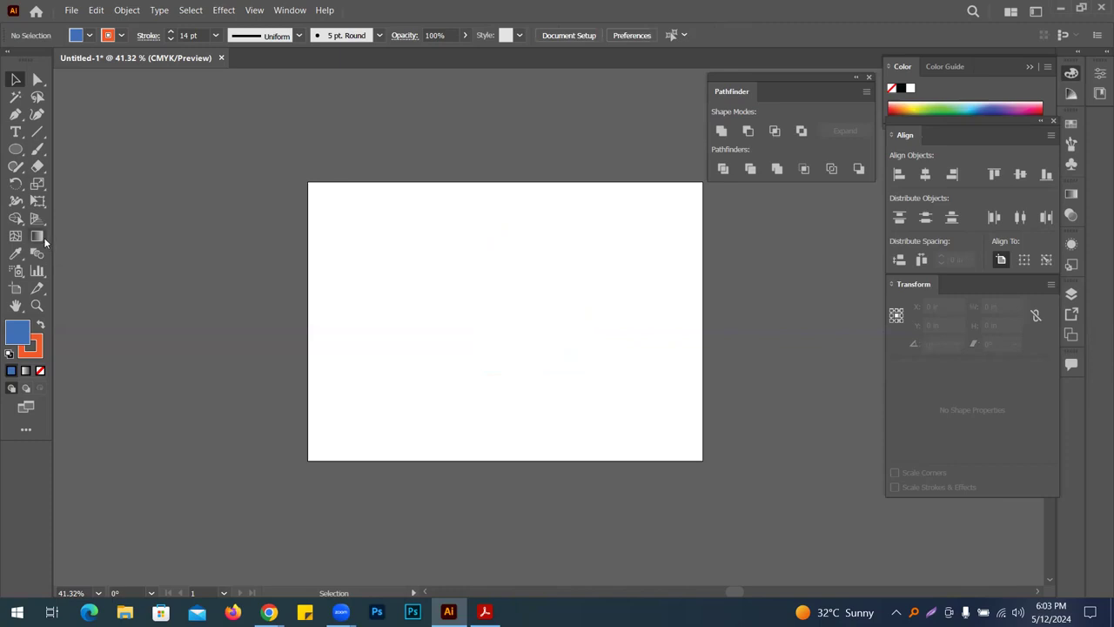
Draw an unfilled circle about 4.94 in across with a 2 pt orange-red stroke, and move it into the artboard's left half
{"action": "left_click_drag", "start_coordinate": [16, 148], "coordinate": [95, 185]}
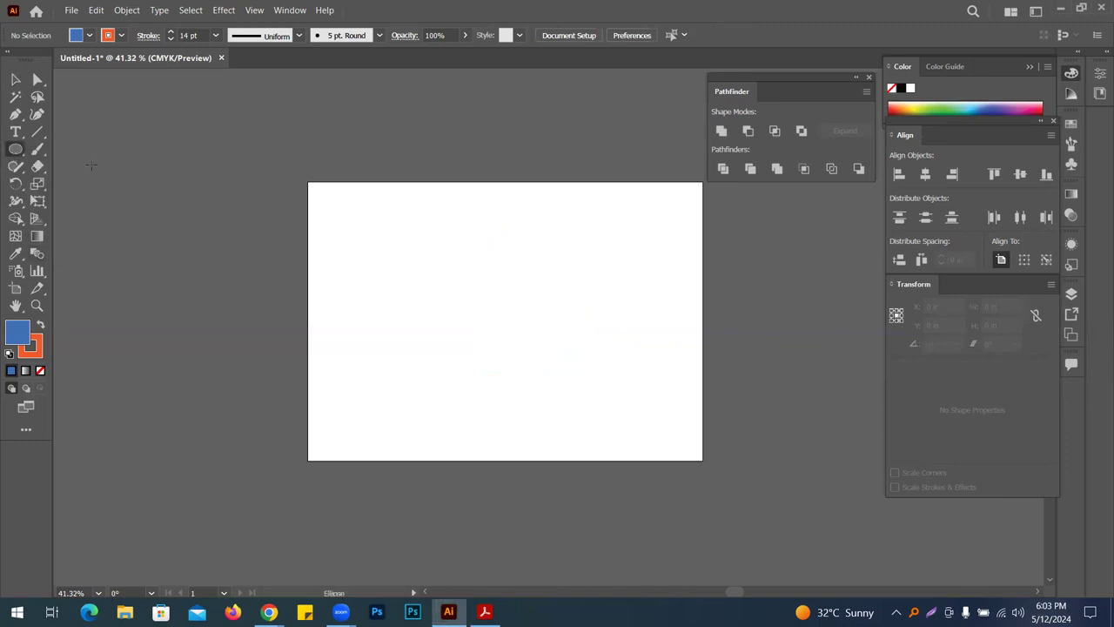
{"action": "left_click", "coordinate": [89, 35]}
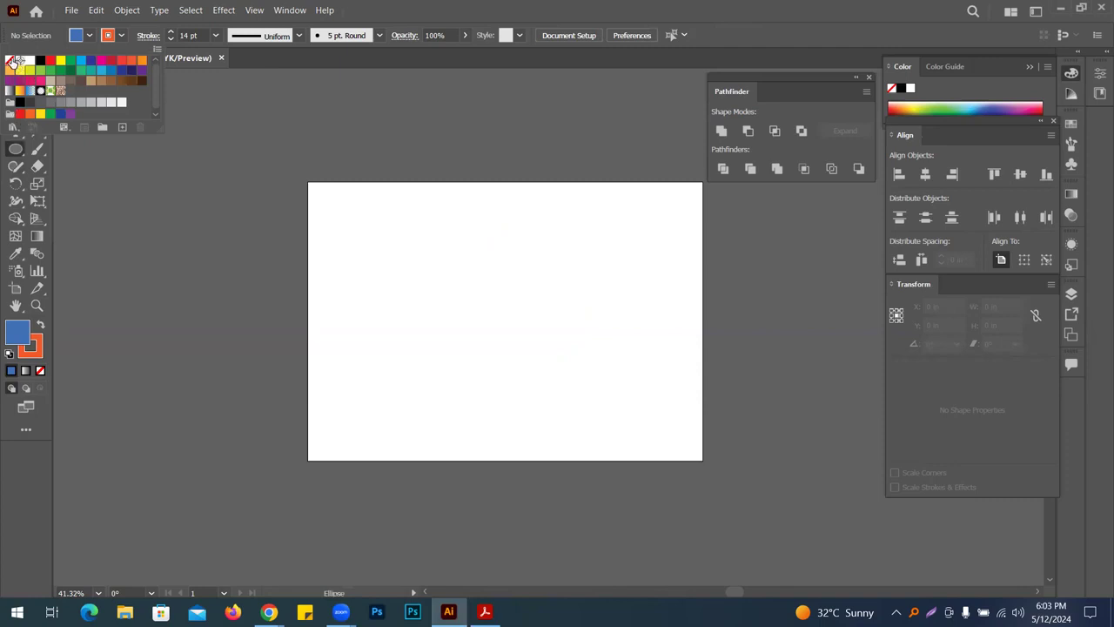
{"action": "left_click", "coordinate": [12, 61]}
{"action": "left_click", "coordinate": [363, 6]}
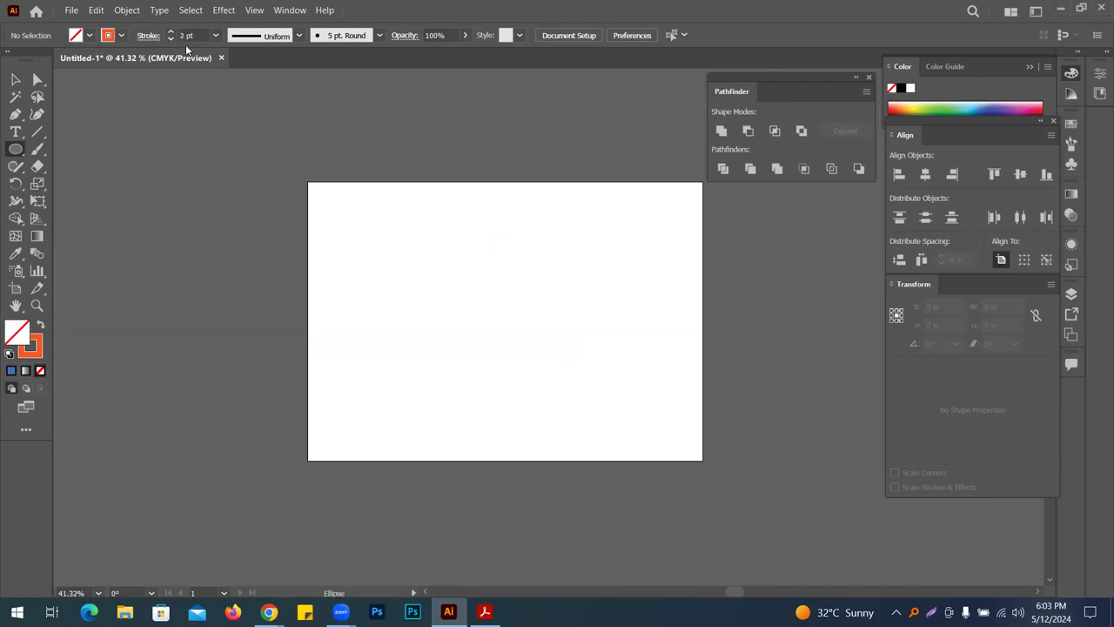
{"action": "mouse_move", "coordinate": [487, 313]}
{"action": "left_mouse_down"}
{"action": "mouse_move", "coordinate": [572, 368]}
{"action": "mouse_move", "coordinate": [572, 397]}
{"action": "left_mouse_up"}
{"action": "left_click", "coordinate": [15, 78]}
{"action": "left_click", "coordinate": [589, 323]}
{"action": "left_click", "coordinate": [580, 309]}
{"action": "left_click_drag", "start_coordinate": [566, 291], "coordinate": [518, 295]}
{"action": "left_click", "coordinate": [564, 293]}
{"action": "left_click", "coordinate": [519, 294]}
Add a smaller concentric copy inside the circle to form a double ring, and deselect it
{"action": "key", "text": "a"}
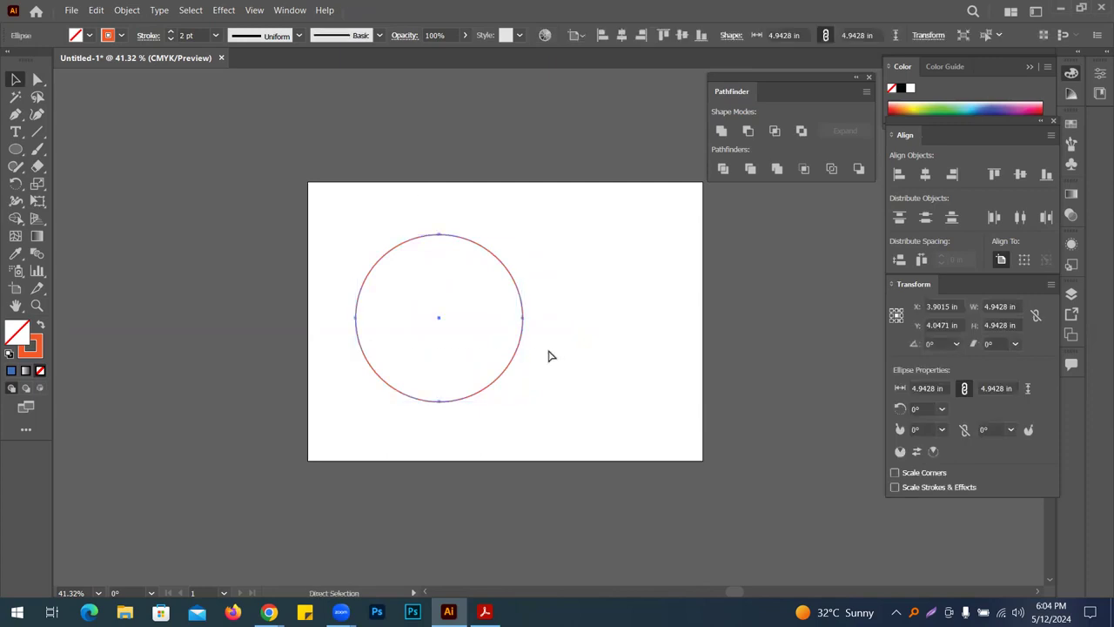
{"action": "key", "text": "v"}
{"action": "left_click_drag", "start_coordinate": [522, 404], "coordinate": [506, 383]}
{"action": "left_click", "coordinate": [577, 344]}
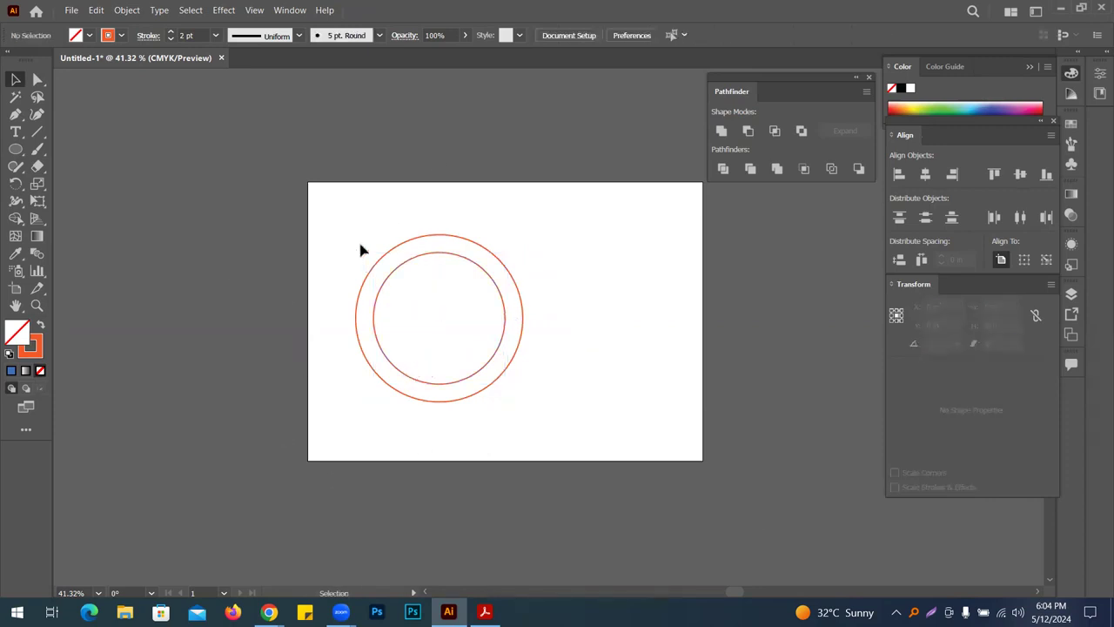
Duplicate the double ring to the right by half its width and again below, making three overlapping double rings
{"action": "left_click_drag", "start_coordinate": [296, 188], "coordinate": [618, 481]}
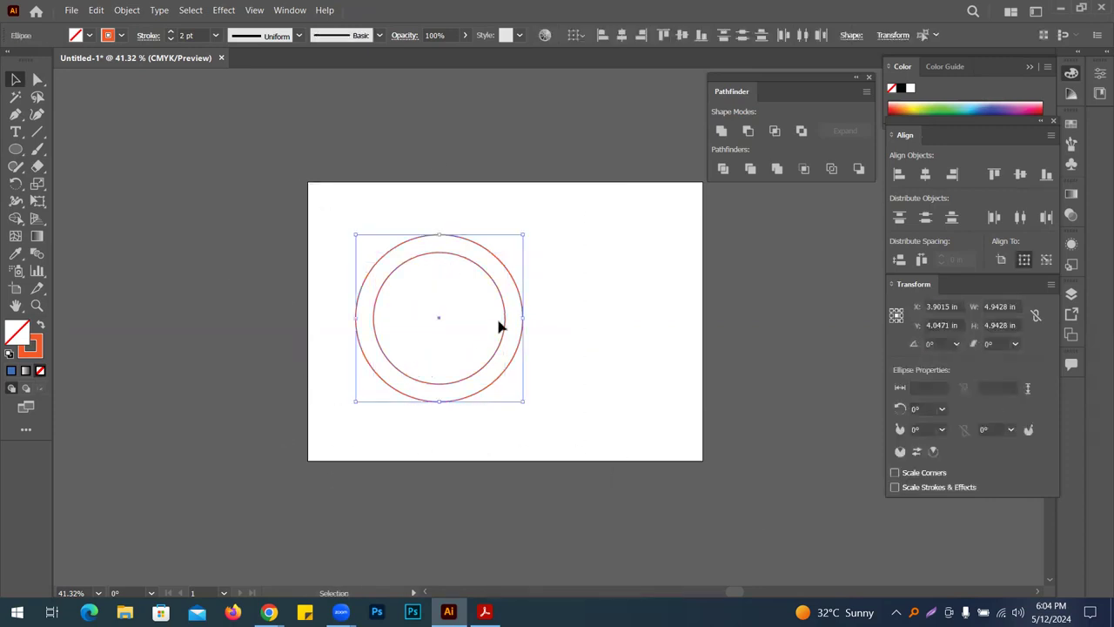
{"action": "left_click_drag", "start_coordinate": [501, 354], "coordinate": [581, 353]}
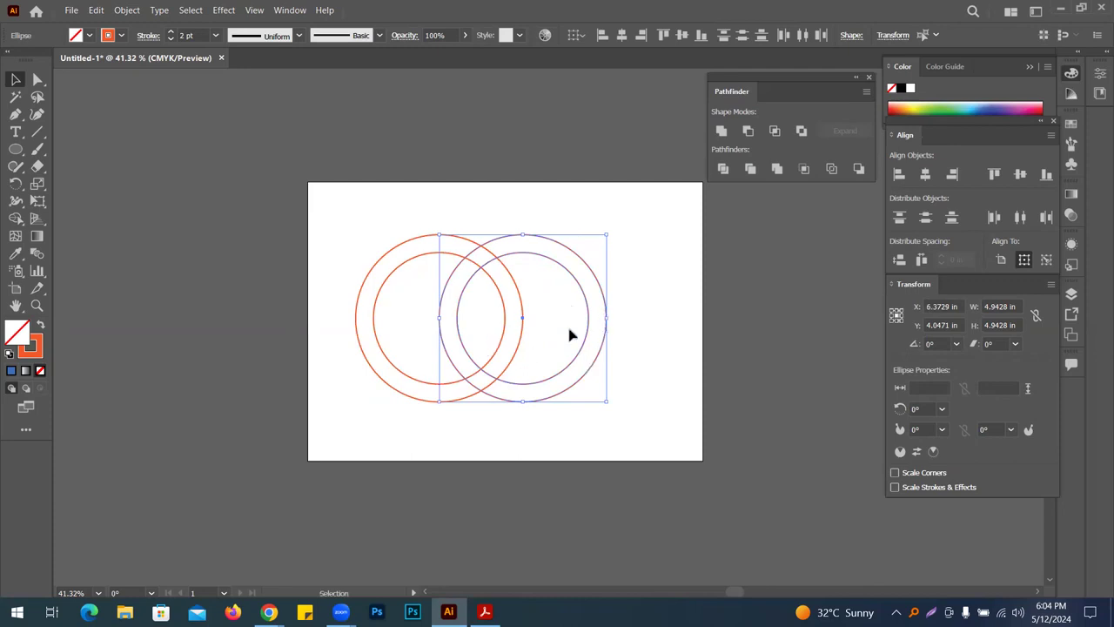
{"action": "left_click_drag", "start_coordinate": [590, 372], "coordinate": [553, 405]}
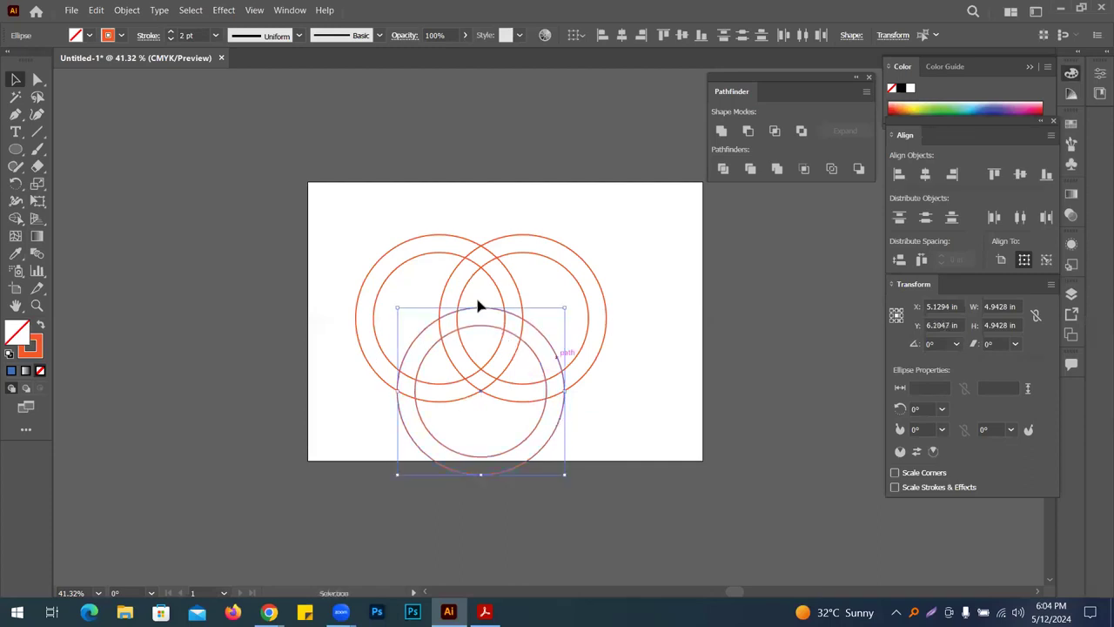
{"action": "left_click", "coordinate": [669, 378]}
Move all three double rings together up and to the right so they fit on the artboard
{"action": "left_click_drag", "start_coordinate": [330, 186], "coordinate": [587, 438]}
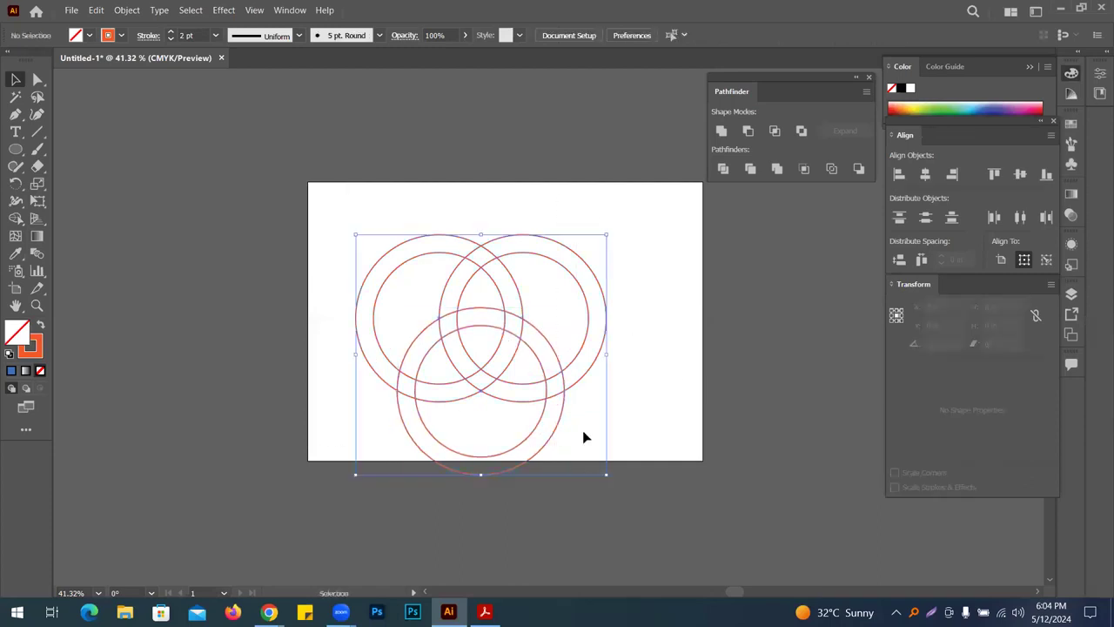
{"action": "left_click_drag", "start_coordinate": [548, 392], "coordinate": [570, 363]}
{"action": "left_click", "coordinate": [657, 367]}
Raise the right double ring and replace the lower one with a duplicate of it that overlaps both upper rings
{"action": "left_click", "coordinate": [493, 427]}
{"action": "key", "text": "Delete"}
{"action": "left_click_drag", "start_coordinate": [601, 314], "coordinate": [574, 387]}
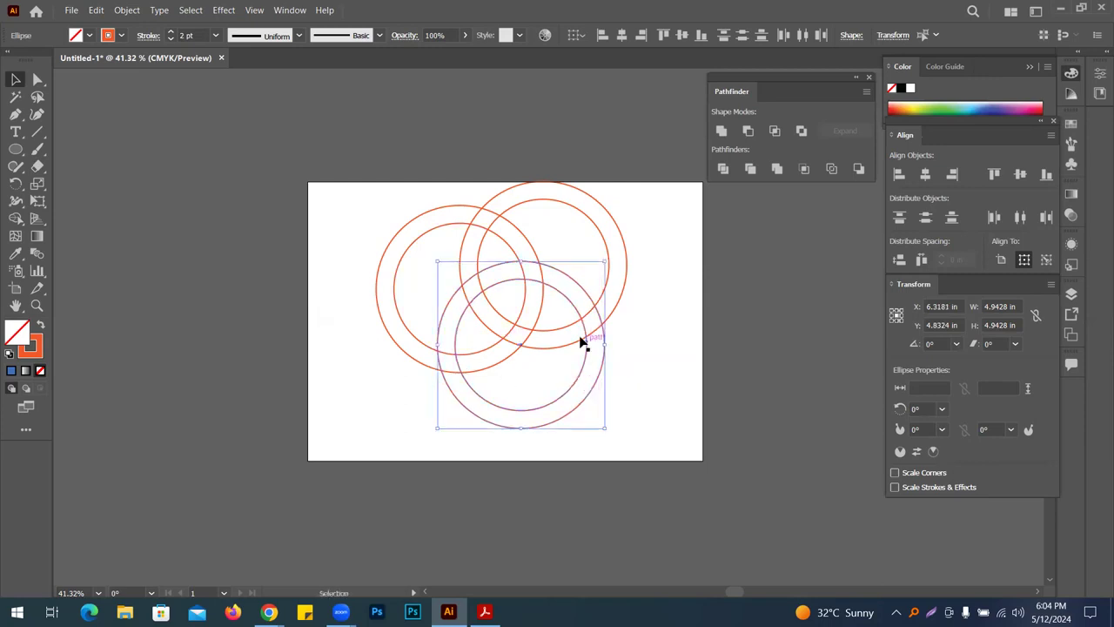
{"action": "left_click", "coordinate": [671, 432]}
Select all three double rings and cut away their outer parts with Shape Builder, leaving a three-pointed interlaced outline, then deselect it
{"action": "key", "text": "ctrl+a"}
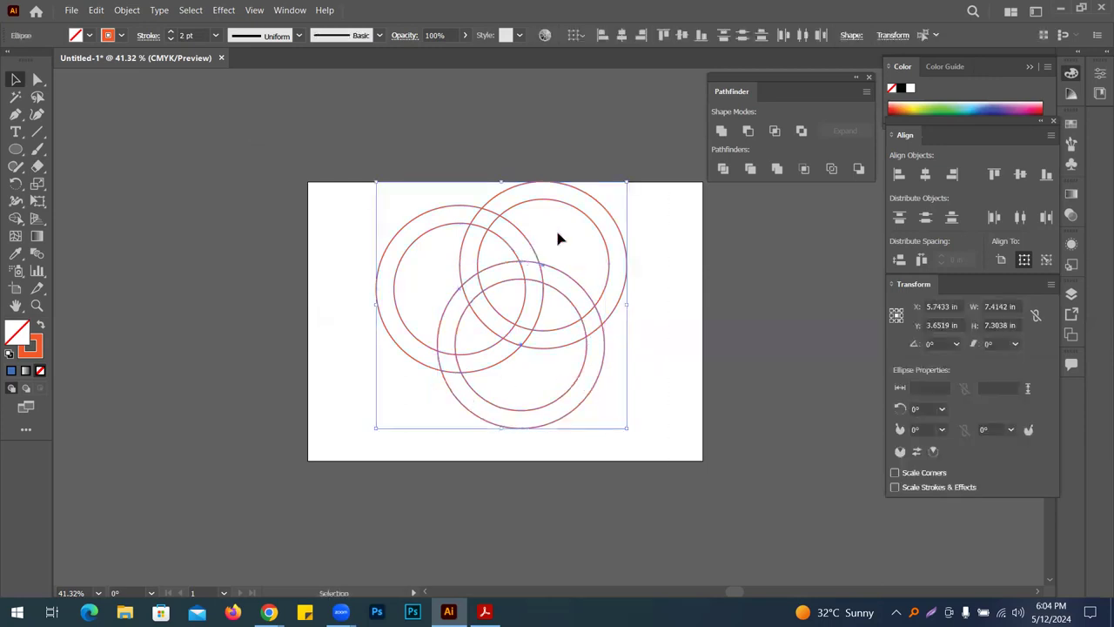
{"action": "key", "text": "ctrl+equal"}
{"action": "left_click_drag", "start_coordinate": [534, 356], "coordinate": [484, 277]}
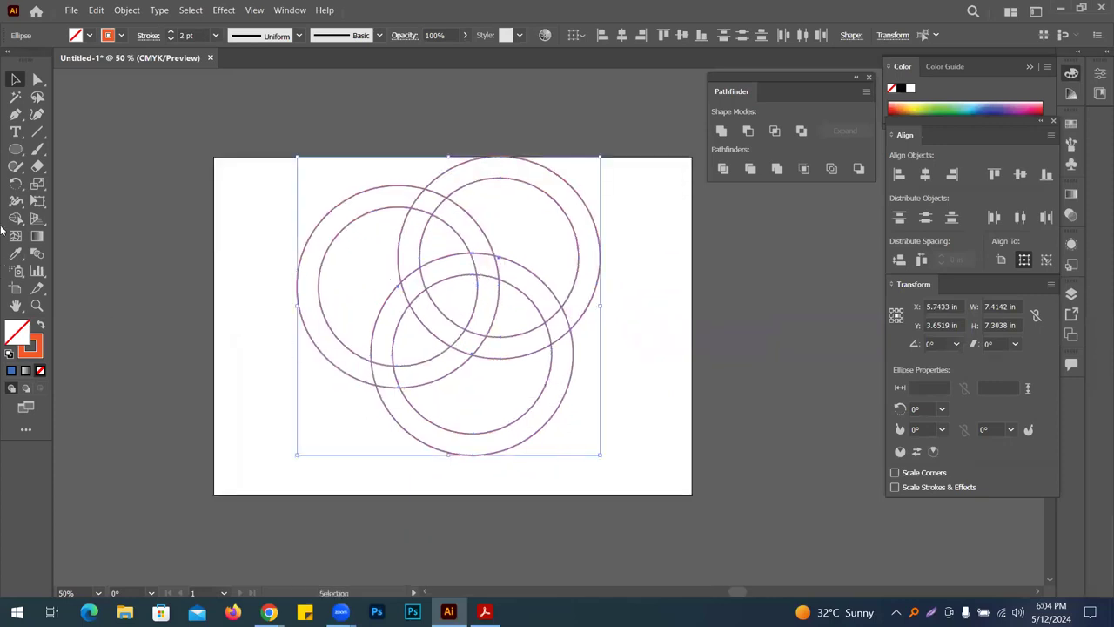
{"action": "left_click", "coordinate": [16, 219]}
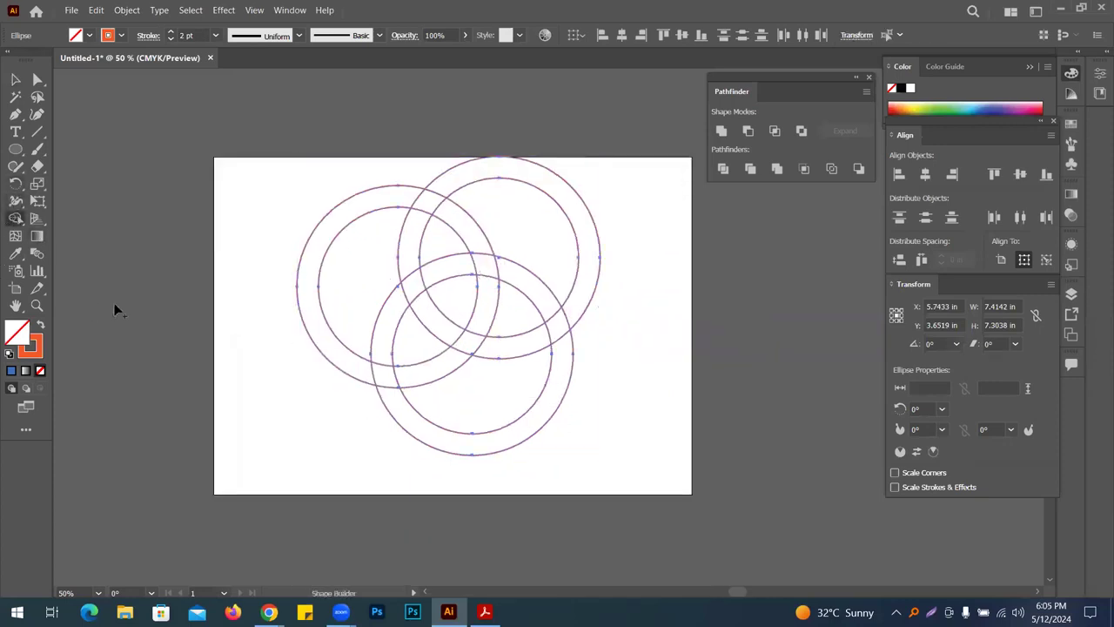
{"action": "left_click_drag", "start_coordinate": [351, 284], "coordinate": [175, 331]}
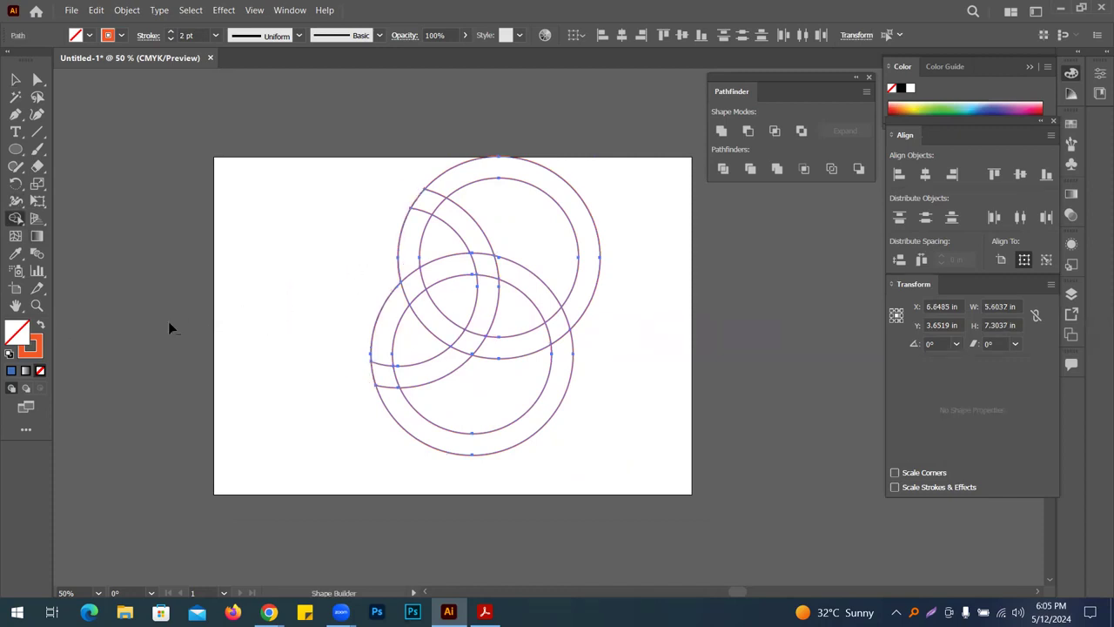
{"action": "left_click_drag", "start_coordinate": [533, 234], "coordinate": [656, 140]}
{"action": "mouse_move", "coordinate": [502, 392]}
{"action": "left_mouse_down"}
{"action": "mouse_move", "coordinate": [625, 441]}
{"action": "mouse_move", "coordinate": [754, 474]}
{"action": "left_mouse_up"}
{"action": "left_click", "coordinate": [15, 79]}
{"action": "left_click", "coordinate": [362, 191]}
{"action": "left_click", "coordinate": [549, 350]}
{"action": "left_click_drag", "start_coordinate": [551, 342], "coordinate": [430, 263]}
{"action": "left_click", "coordinate": [223, 565]}
{"action": "left_click", "coordinate": [498, 299]}
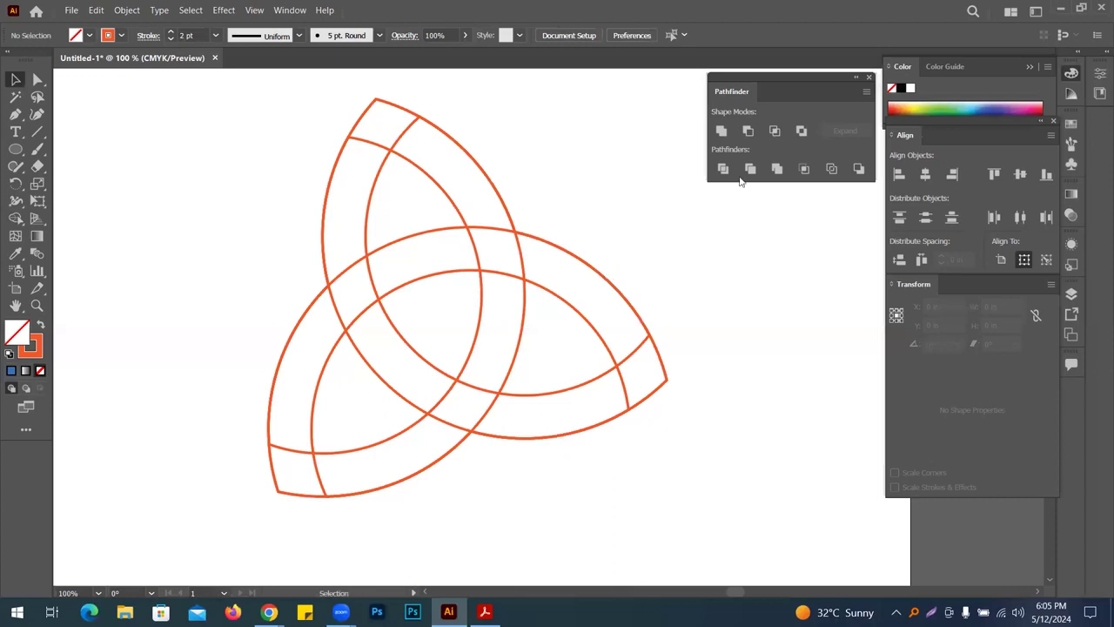
{"action": "left_click_drag", "start_coordinate": [225, 107], "coordinate": [746, 489]}
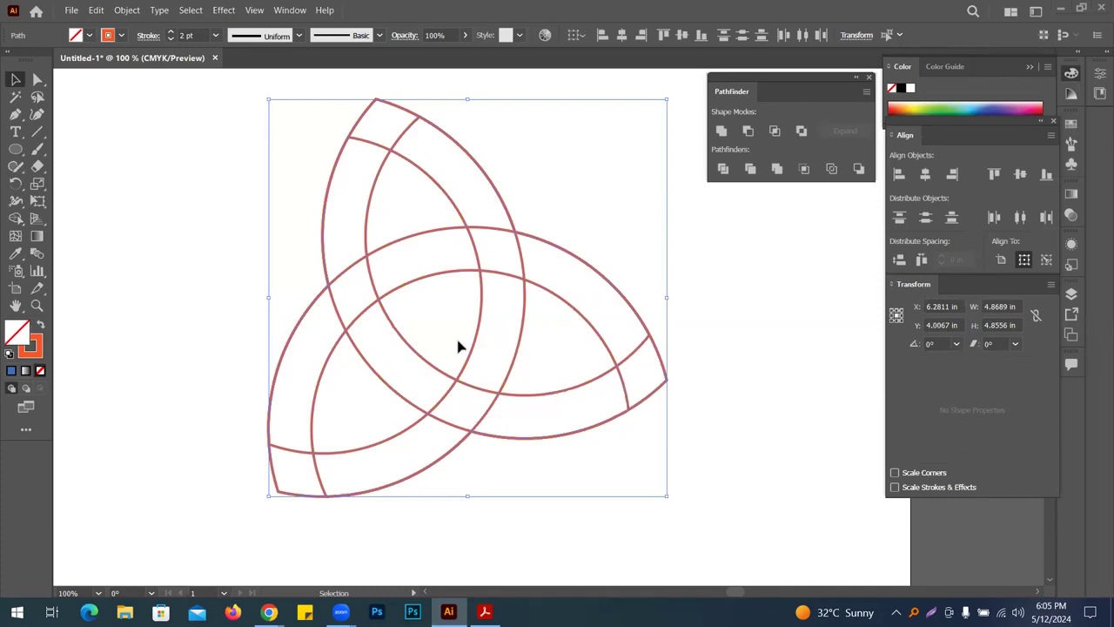
{"action": "left_click", "coordinate": [37, 151]}
{"action": "left_click", "coordinate": [39, 325]}
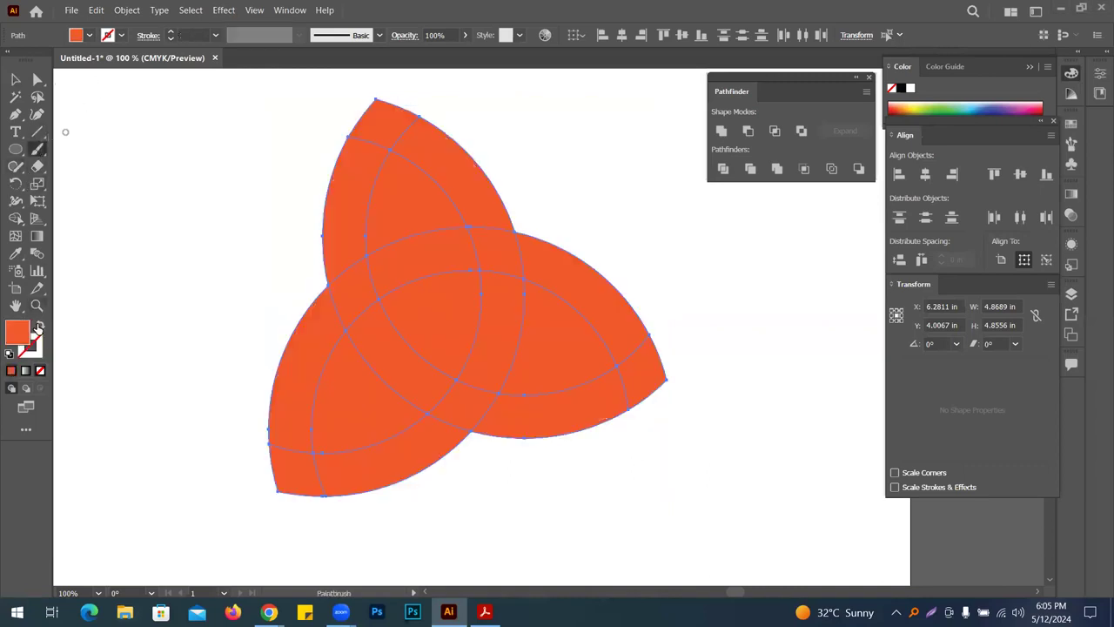
{"action": "key", "text": "v"}
{"action": "key", "text": "shift+x"}
{"action": "left_click", "coordinate": [127, 272]}
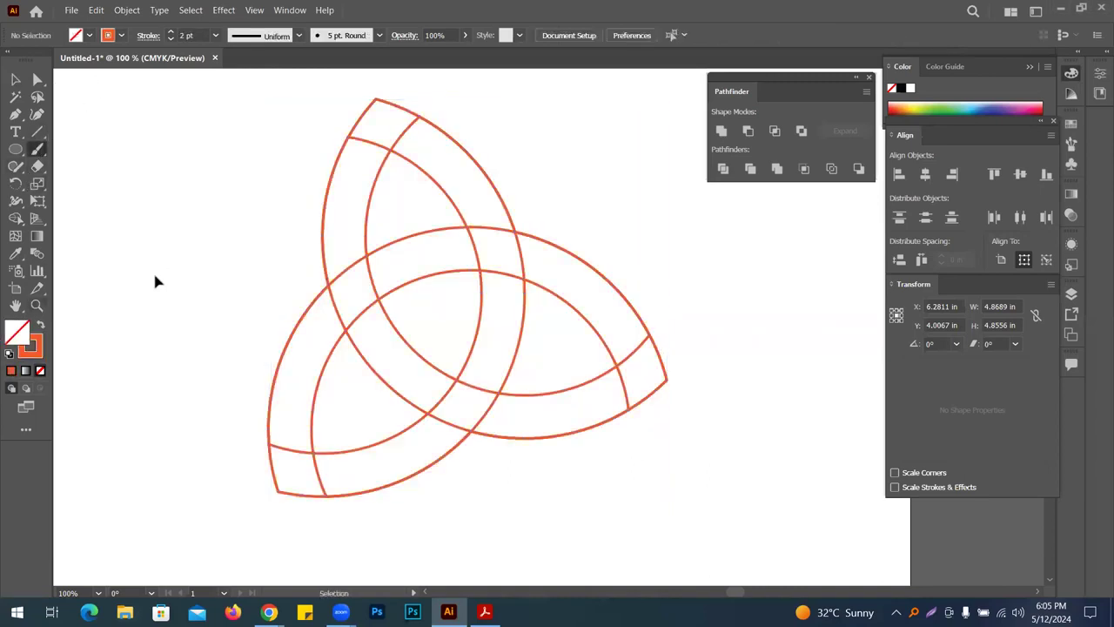
Paint an orange freehand guide stroke with the Paintbrush along the upper loop's band, down toward the centre
{"action": "key", "text": "b"}
{"action": "left_click", "coordinate": [39, 325]}
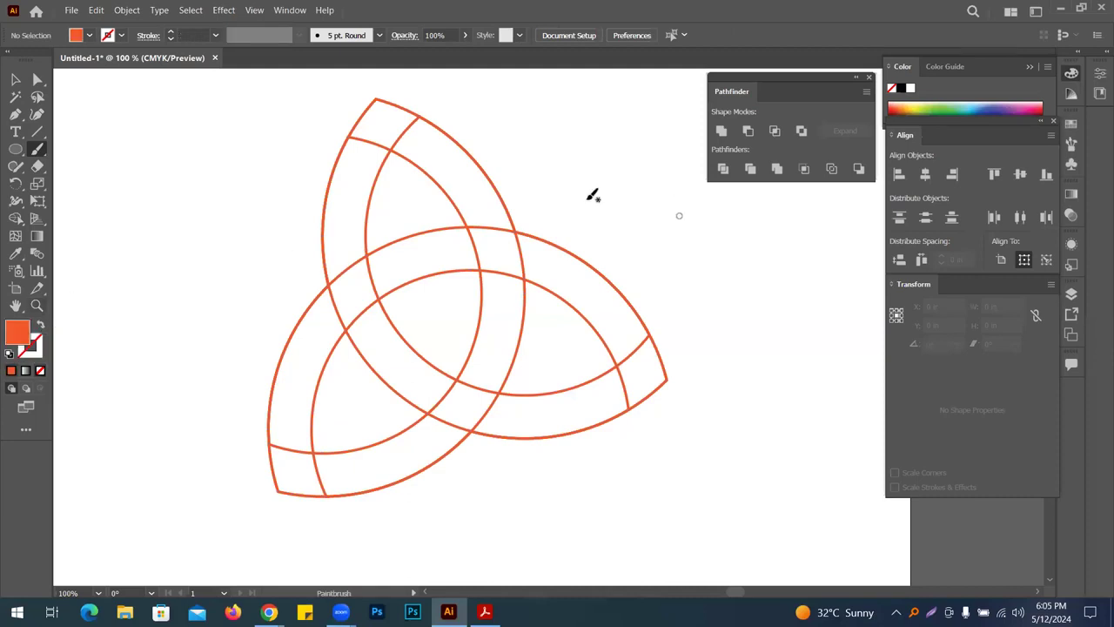
{"action": "mouse_move", "coordinate": [427, 137]}
{"action": "left_mouse_down"}
{"action": "mouse_move", "coordinate": [499, 258]}
{"action": "mouse_move", "coordinate": [504, 355]}
{"action": "mouse_move", "coordinate": [490, 398]}
{"action": "mouse_move", "coordinate": [457, 431]}
{"action": "mouse_move", "coordinate": [313, 481]}
{"action": "left_mouse_up"}
{"action": "key", "text": "ctrl+z"}
{"action": "mouse_move", "coordinate": [332, 255]}
{"action": "left_mouse_down"}
{"action": "mouse_move", "coordinate": [354, 155]}
{"action": "mouse_move", "coordinate": [376, 119]}
{"action": "mouse_move", "coordinate": [428, 138]}
{"action": "mouse_move", "coordinate": [496, 231]}
{"action": "mouse_move", "coordinate": [502, 315]}
{"action": "mouse_move", "coordinate": [483, 354]}
{"action": "left_mouse_up"}
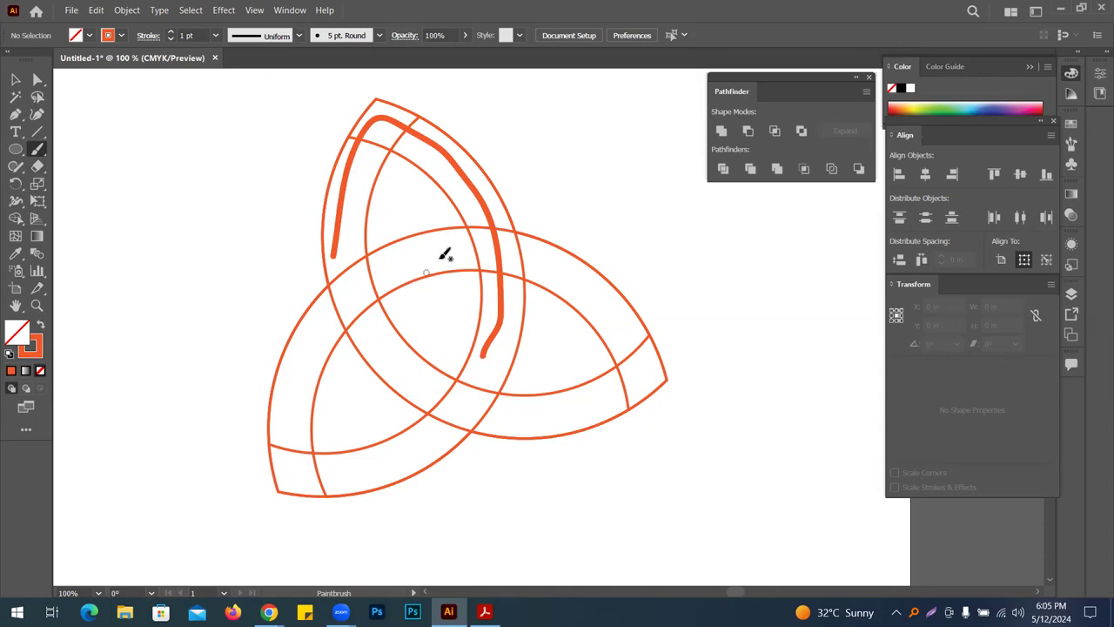
Paint a crimson guide stroke with the Paintbrush along the lower-left loop's band
{"action": "left_click", "coordinate": [121, 35]}
{"action": "left_click", "coordinate": [110, 61]}
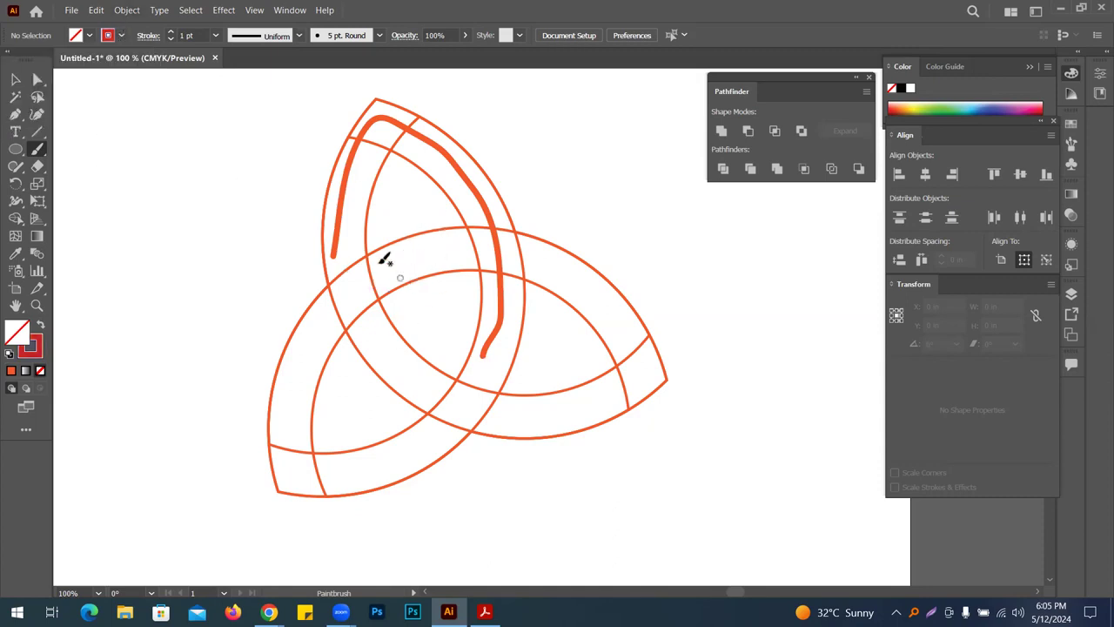
{"action": "mouse_move", "coordinate": [442, 250]}
{"action": "left_mouse_down"}
{"action": "mouse_move", "coordinate": [368, 263]}
{"action": "mouse_move", "coordinate": [323, 331]}
{"action": "mouse_move", "coordinate": [291, 416]}
{"action": "mouse_move", "coordinate": [346, 462]}
{"action": "mouse_move", "coordinate": [424, 428]}
{"action": "left_mouse_up"}
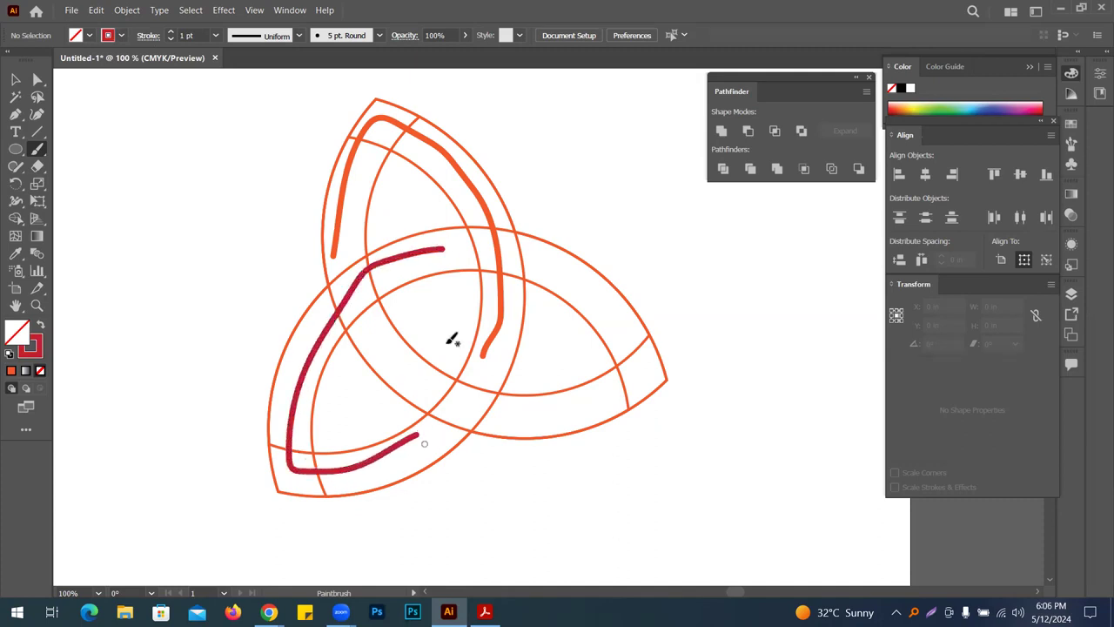
Paint a dark blue guide stroke with the Paintbrush along the right loop's band
{"action": "left_click", "coordinate": [122, 35]}
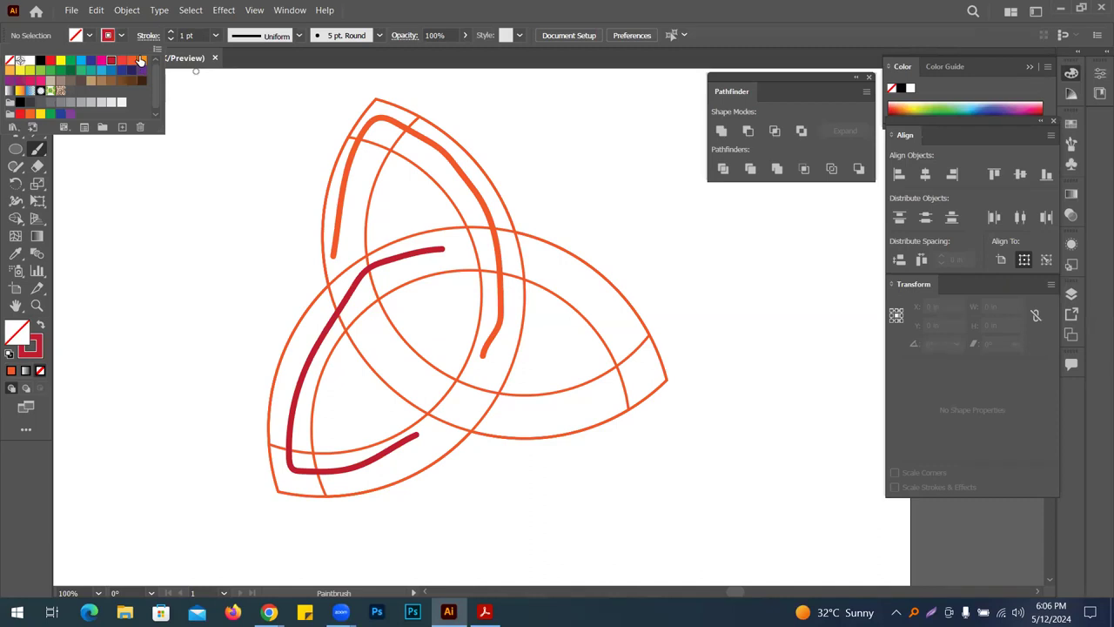
{"action": "left_click", "coordinate": [132, 71]}
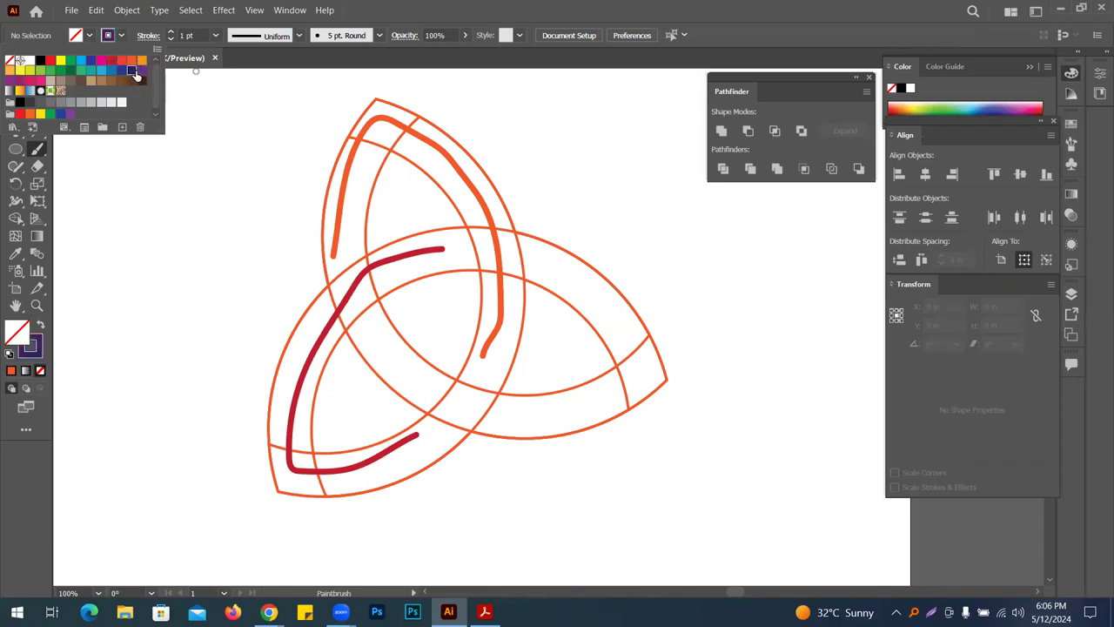
{"action": "left_click", "coordinate": [397, 339]}
{"action": "mouse_move", "coordinate": [372, 328]}
{"action": "left_mouse_down"}
{"action": "mouse_move", "coordinate": [426, 381]}
{"action": "mouse_move", "coordinate": [529, 402]}
{"action": "mouse_move", "coordinate": [632, 381]}
{"action": "mouse_move", "coordinate": [611, 305]}
{"action": "mouse_move", "coordinate": [540, 261]}
{"action": "left_mouse_up"}
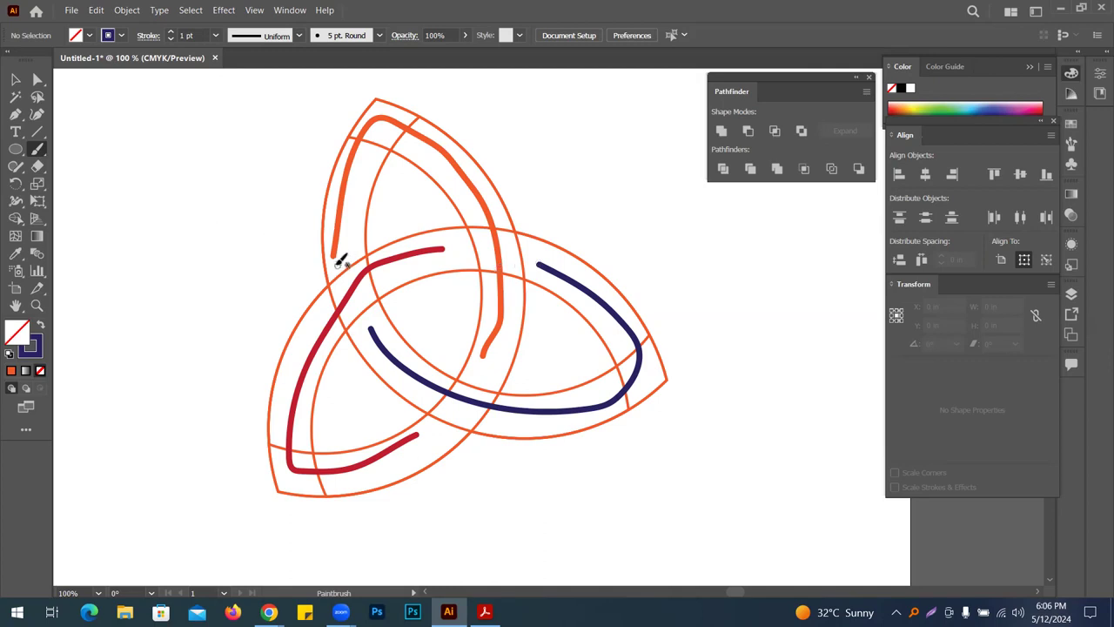
Undo all the freehand guide strokes painted over the interlaced outline
{"action": "left_click_drag", "start_coordinate": [453, 170], "coordinate": [459, 219]}
{"action": "key", "text": "ctrl+z"}
{"action": "key", "text": "ctrl+z"}
{"action": "key", "text": "ctrl+z"}
{"action": "key", "text": "ctrl+z"}
{"action": "key", "text": "ctrl+z"}
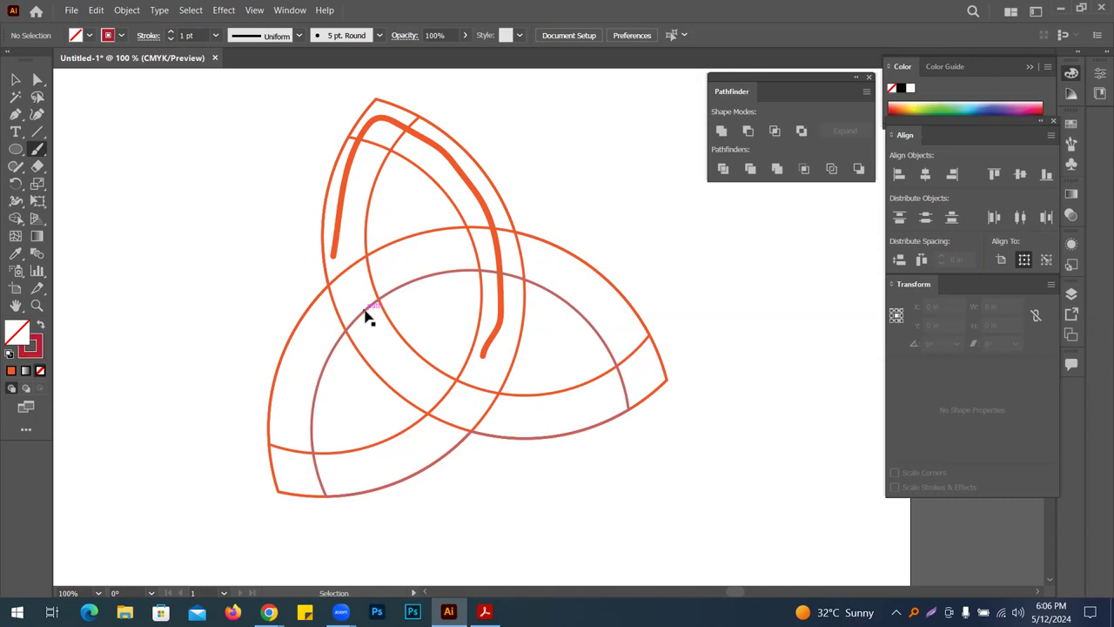
Select the whole outline and try merging the upper loop's band segments with Shape Builder
{"action": "left_click", "coordinate": [16, 80]}
{"action": "left_click_drag", "start_coordinate": [211, 84], "coordinate": [771, 520]}
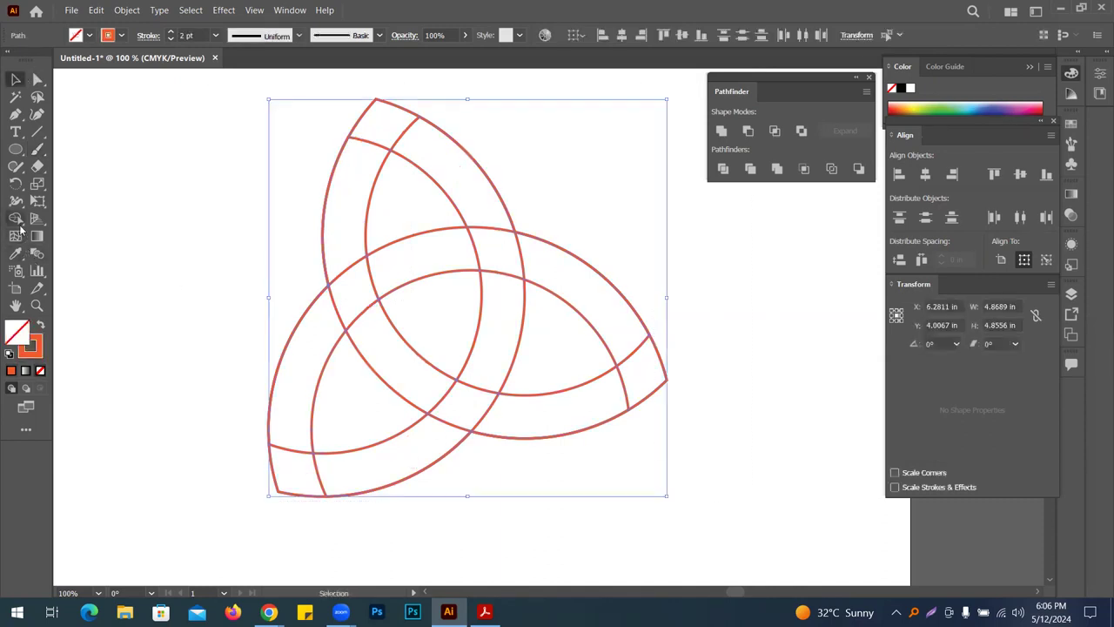
{"action": "left_click", "coordinate": [16, 218]}
{"action": "mouse_move", "coordinate": [337, 243]}
{"action": "left_mouse_down"}
{"action": "mouse_move", "coordinate": [381, 124]}
{"action": "mouse_move", "coordinate": [433, 153]}
{"action": "mouse_move", "coordinate": [481, 228]}
{"action": "mouse_move", "coordinate": [498, 275]}
{"action": "mouse_move", "coordinate": [489, 346]}
{"action": "left_mouse_up"}
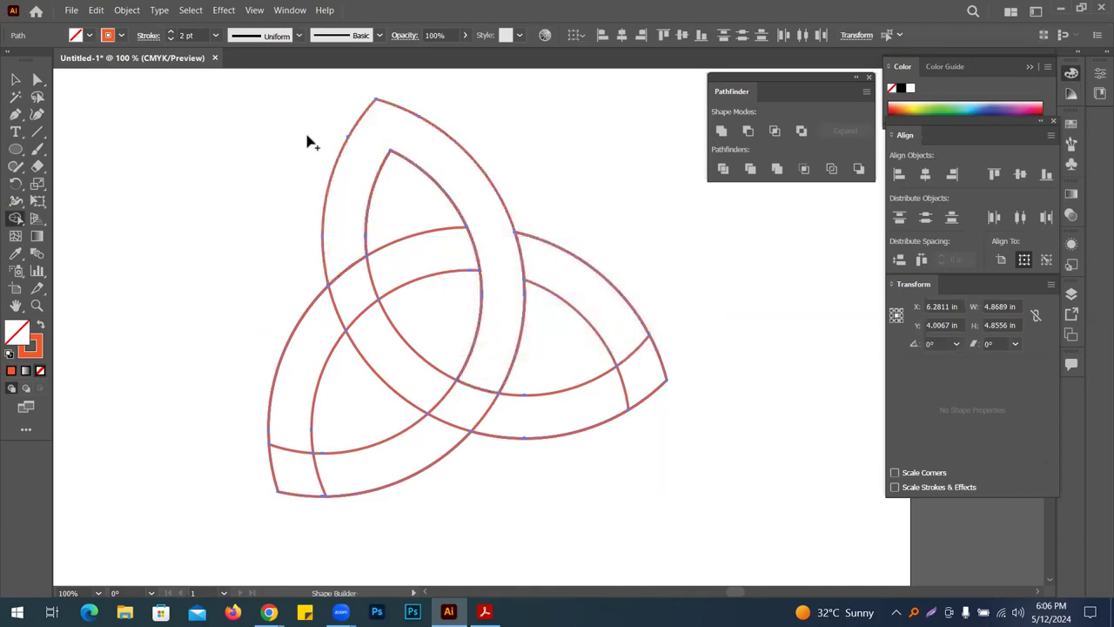
Set the fill to dark blue and undo the trial merge of the upper loop
{"action": "left_click", "coordinate": [89, 35]}
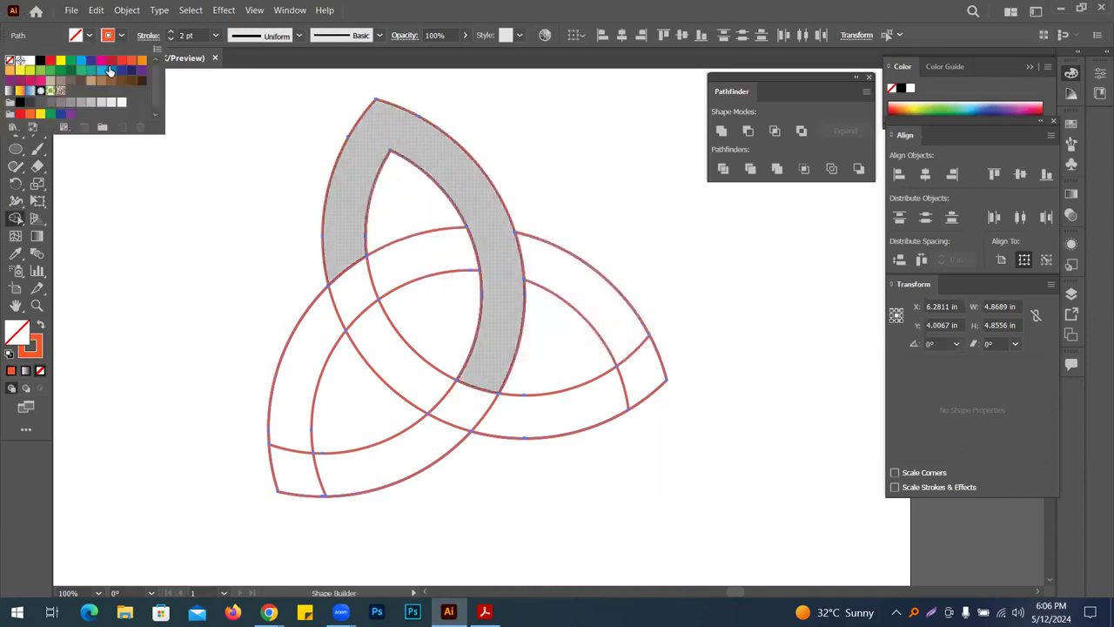
{"action": "left_click", "coordinate": [89, 64]}
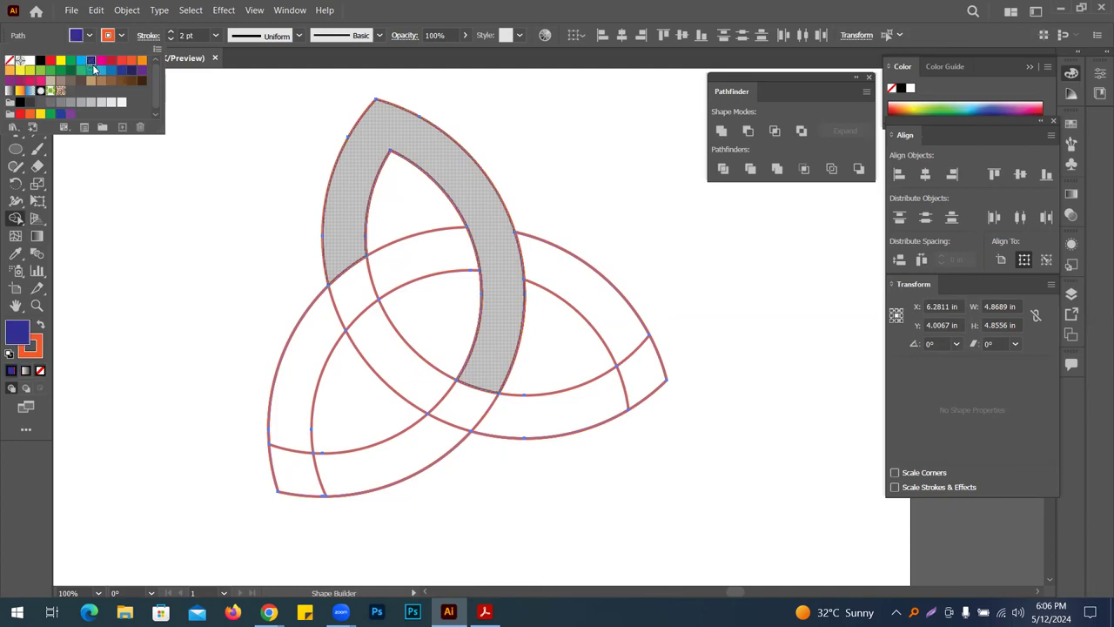
{"action": "left_click", "coordinate": [487, 5]}
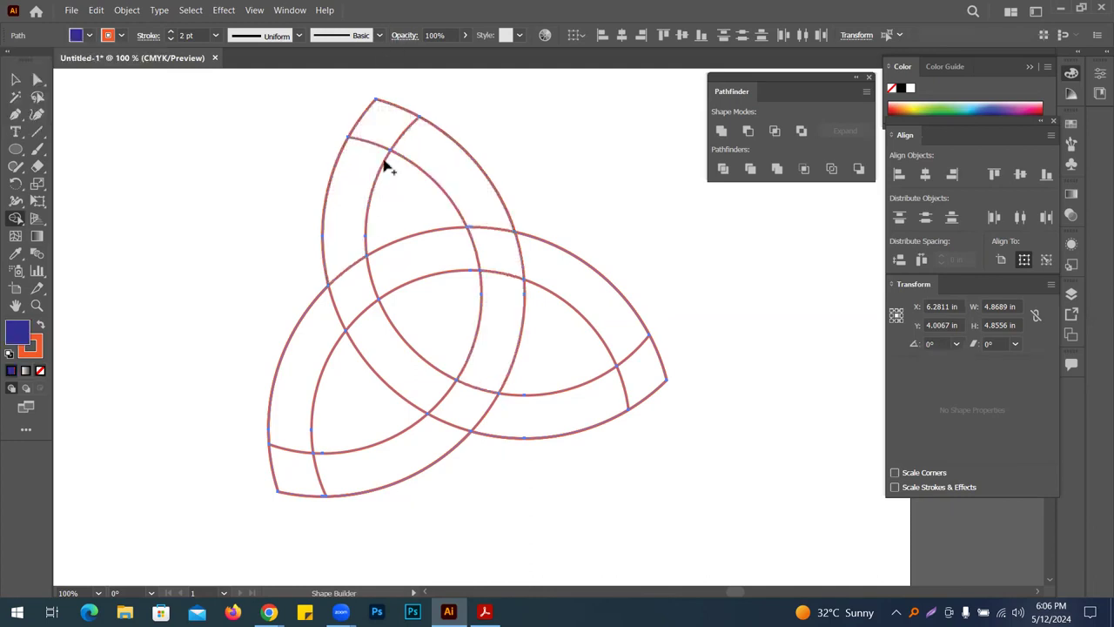
Merge the segments of the upper, lower-left and right loops into three interwoven blue bands with Shape Builder, and deselect them
{"action": "mouse_move", "coordinate": [344, 243]}
{"action": "left_mouse_down"}
{"action": "mouse_move", "coordinate": [365, 141]}
{"action": "mouse_move", "coordinate": [387, 132]}
{"action": "mouse_move", "coordinate": [481, 231]}
{"action": "mouse_move", "coordinate": [500, 275]}
{"action": "mouse_move", "coordinate": [497, 350]}
{"action": "left_mouse_up"}
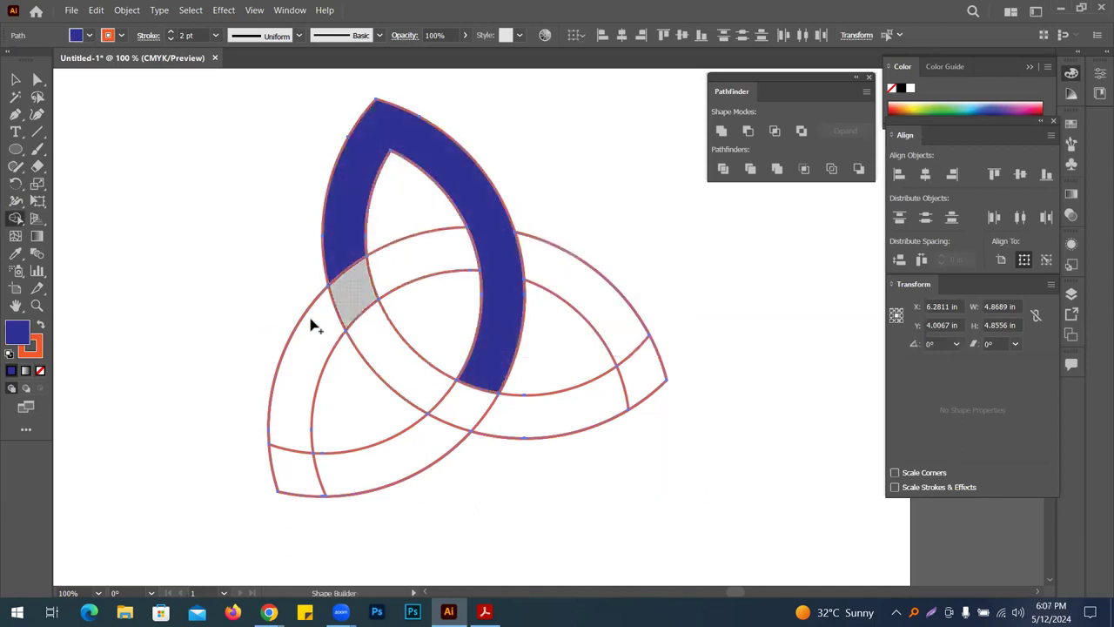
{"action": "mouse_move", "coordinate": [444, 265]}
{"action": "left_mouse_down"}
{"action": "mouse_move", "coordinate": [342, 303]}
{"action": "mouse_move", "coordinate": [317, 355]}
{"action": "mouse_move", "coordinate": [296, 459]}
{"action": "mouse_move", "coordinate": [420, 449]}
{"action": "left_mouse_up"}
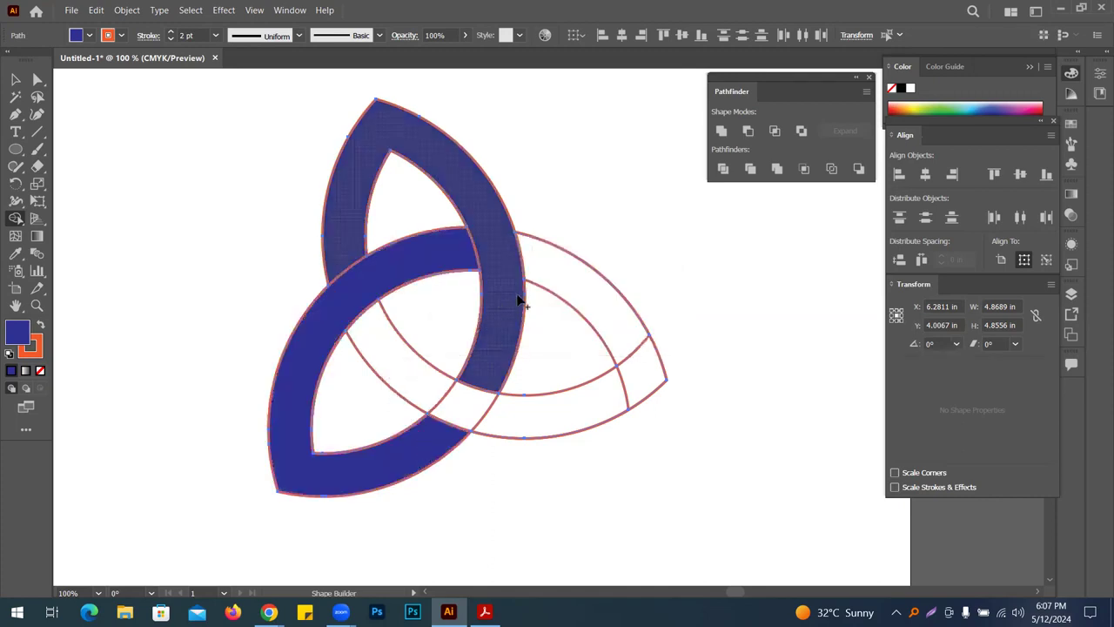
{"action": "mouse_move", "coordinate": [380, 342]}
{"action": "left_mouse_down"}
{"action": "mouse_move", "coordinate": [460, 389]}
{"action": "mouse_move", "coordinate": [573, 409]}
{"action": "mouse_move", "coordinate": [645, 382]}
{"action": "mouse_move", "coordinate": [633, 335]}
{"action": "mouse_move", "coordinate": [581, 296]}
{"action": "left_mouse_up"}
{"action": "left_click", "coordinate": [15, 79]}
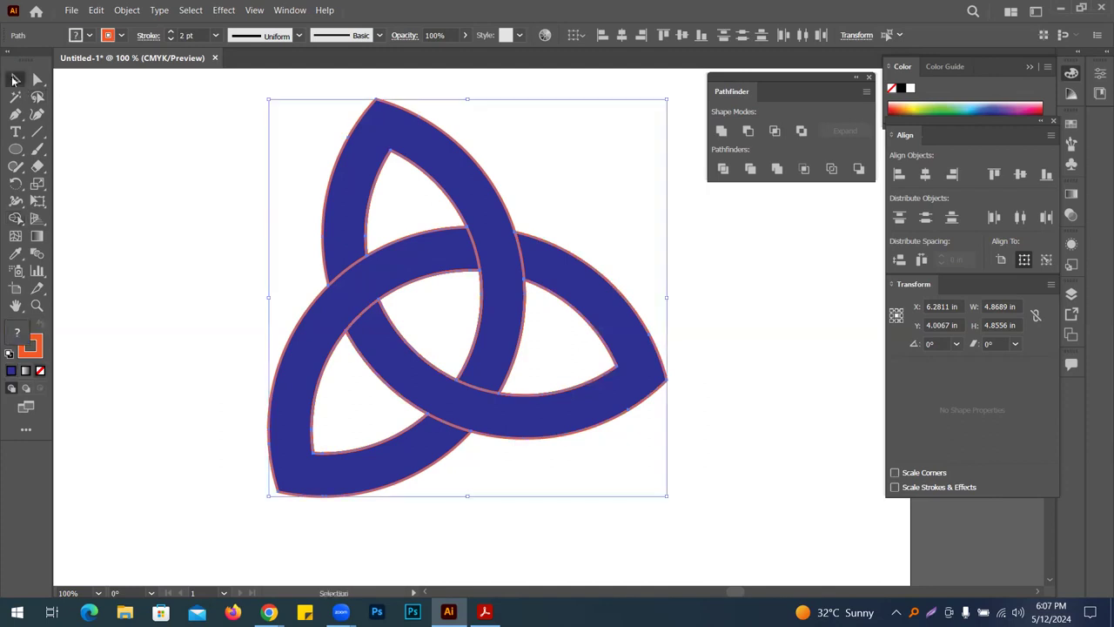
{"action": "left_click", "coordinate": [132, 118]}
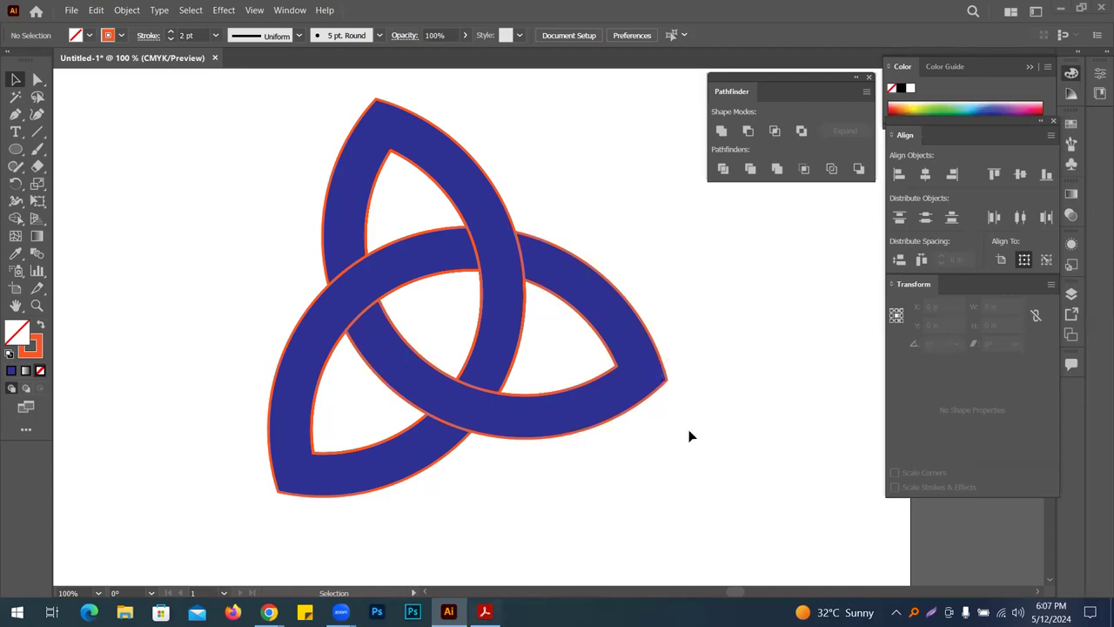
Remove the stroke from all three interwoven bands and deselect them
{"action": "key", "text": "a"}
{"action": "key", "text": "z"}
{"action": "left_click_drag", "start_coordinate": [656, 421], "coordinate": [631, 385]}
{"action": "key", "text": "v"}
{"action": "left_click", "coordinate": [530, 275]}
{"action": "left_click_drag", "start_coordinate": [289, 119], "coordinate": [722, 510]}
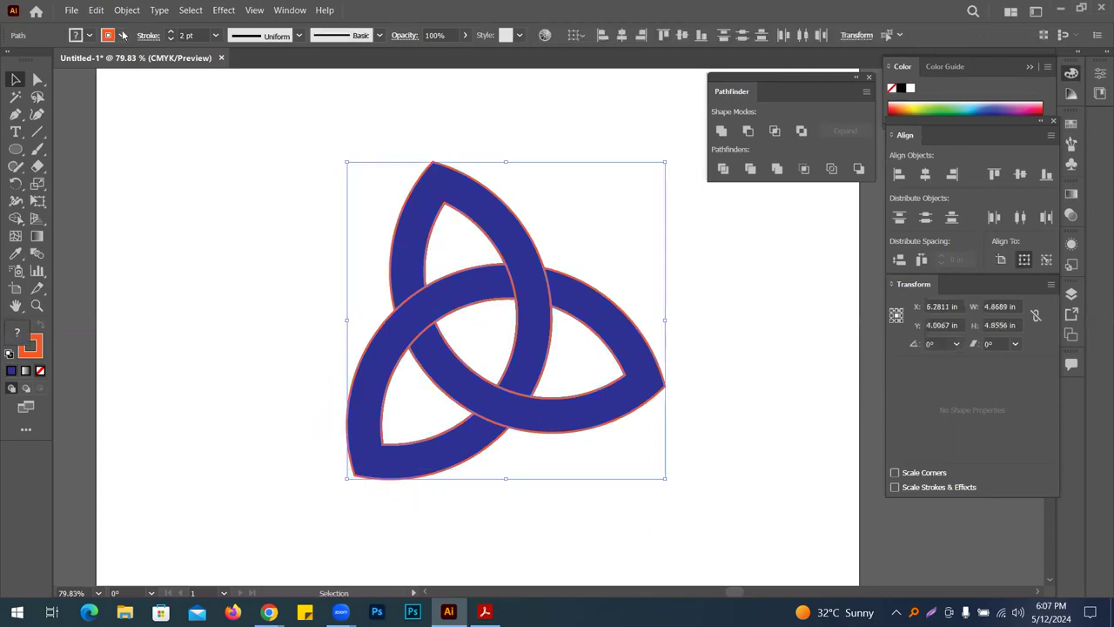
{"action": "left_click", "coordinate": [123, 35]}
{"action": "left_click", "coordinate": [10, 61]}
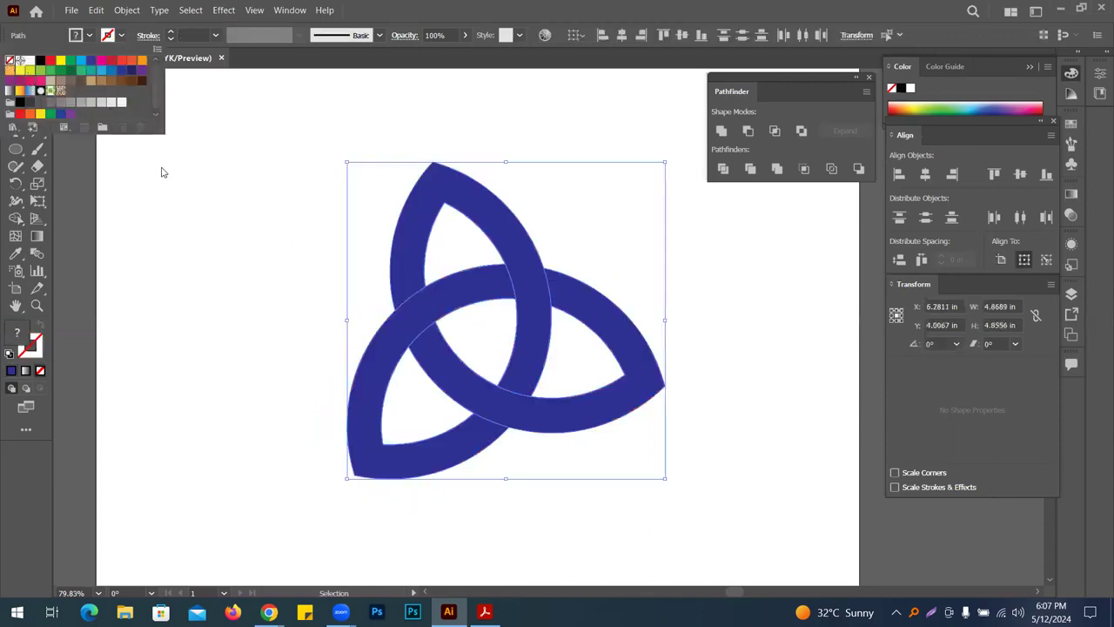
{"action": "left_click", "coordinate": [161, 172]}
{"action": "left_click", "coordinate": [203, 183]}
Fill the upper loop's band with the crimson red swatch and deselect it
{"action": "left_click", "coordinate": [443, 186]}
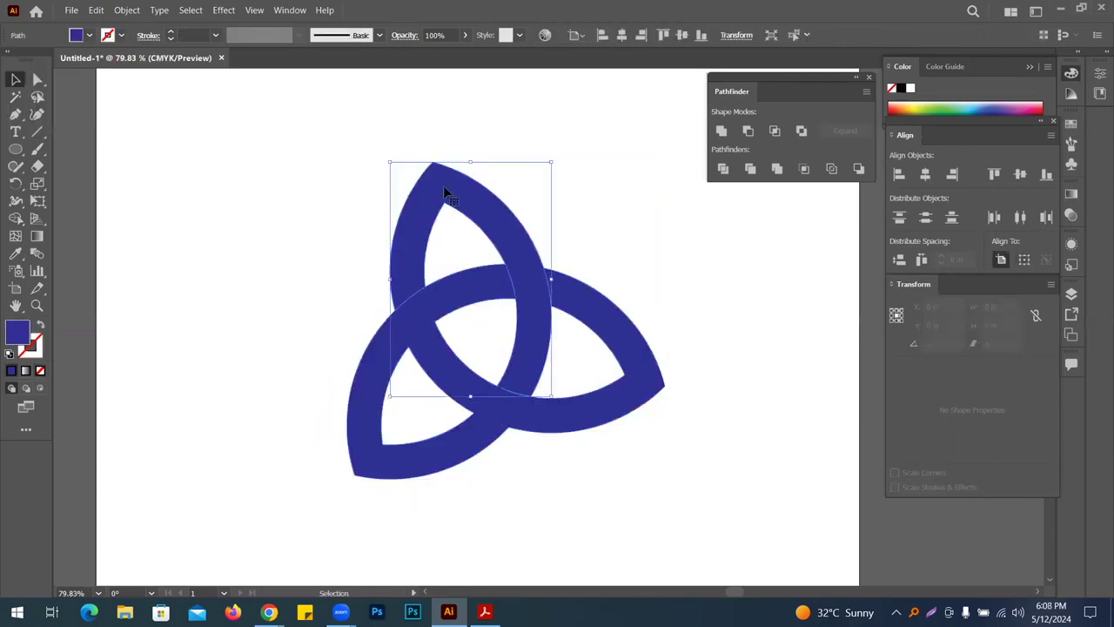
{"action": "left_click", "coordinate": [90, 35]}
{"action": "left_click", "coordinate": [112, 61]}
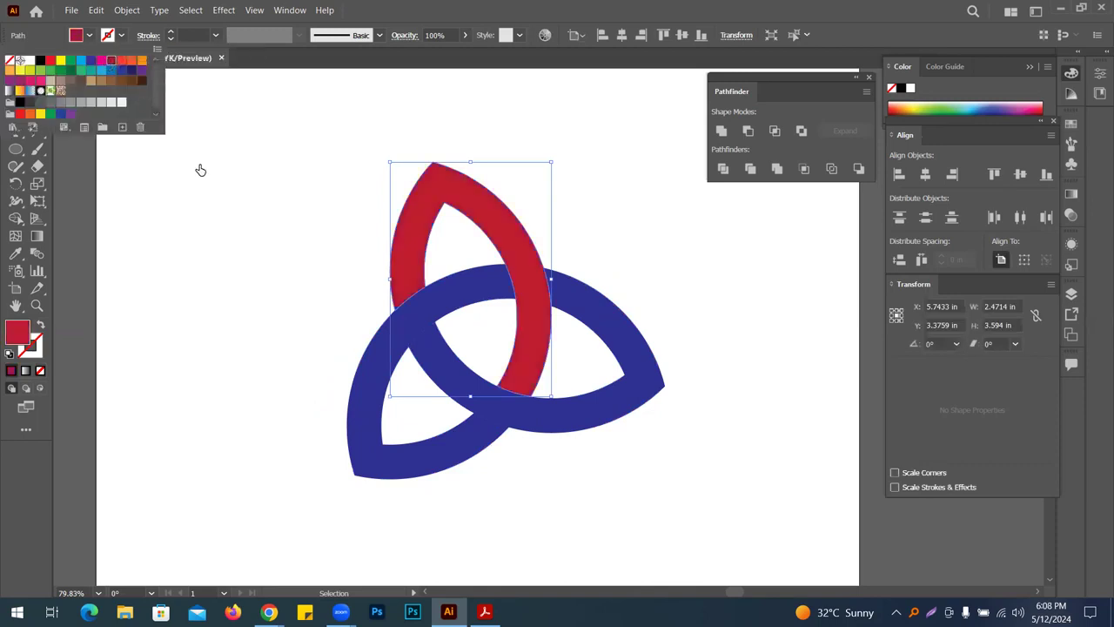
{"action": "left_click", "coordinate": [199, 169]}
{"action": "left_click", "coordinate": [263, 183]}
Apply the upper band's red to the lower-left band with the Eyedropper and darken its fill to #89111F
{"action": "left_click", "coordinate": [435, 287]}
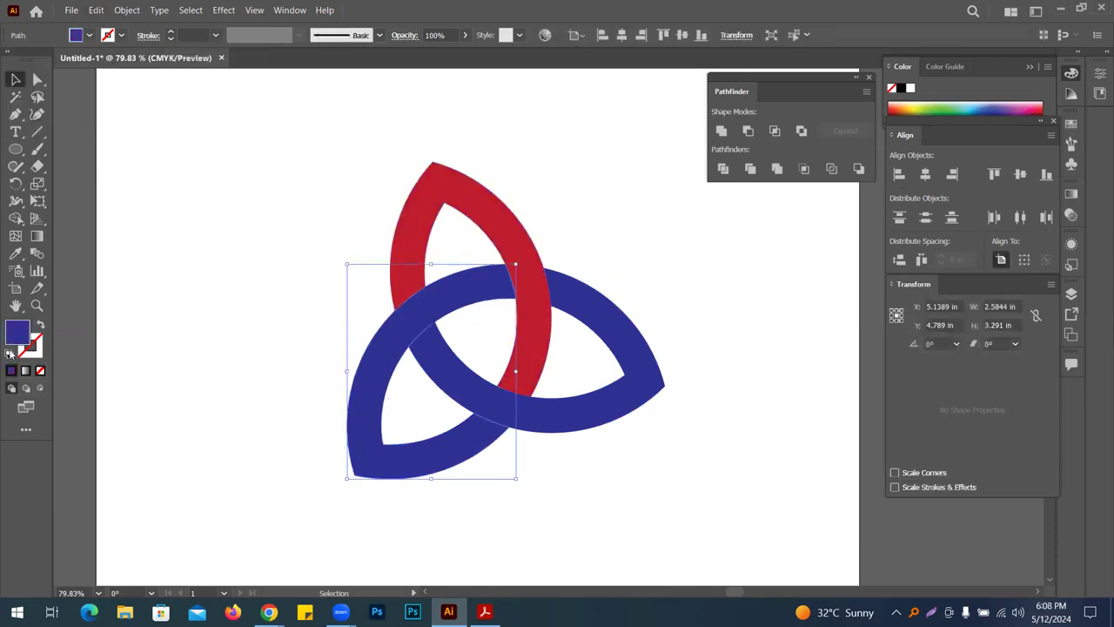
{"action": "left_click", "coordinate": [15, 254]}
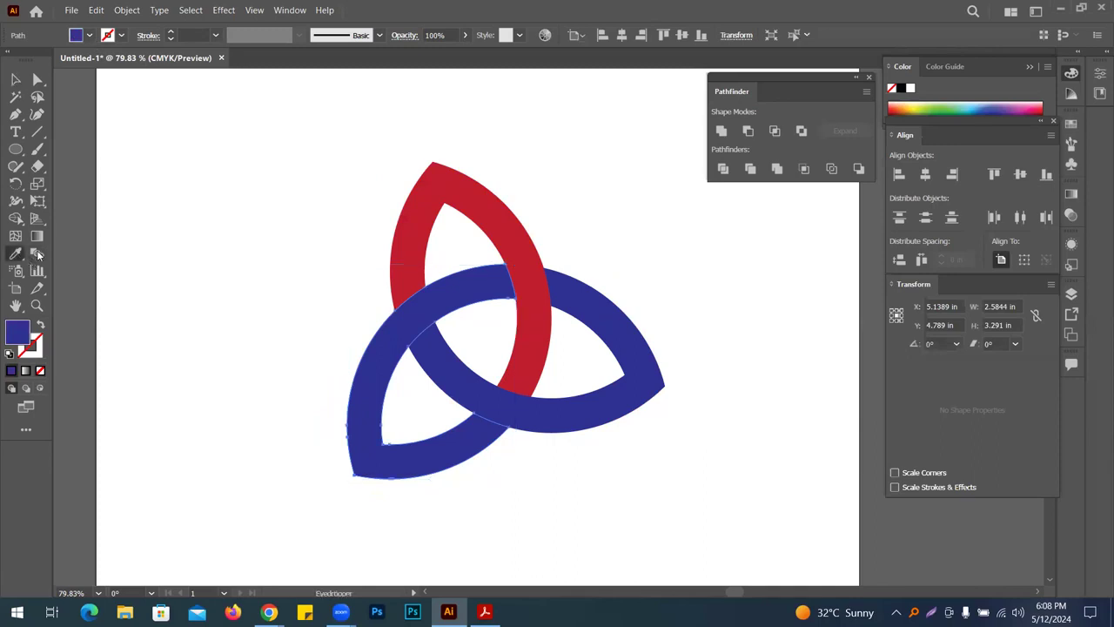
{"action": "left_click", "coordinate": [449, 181]}
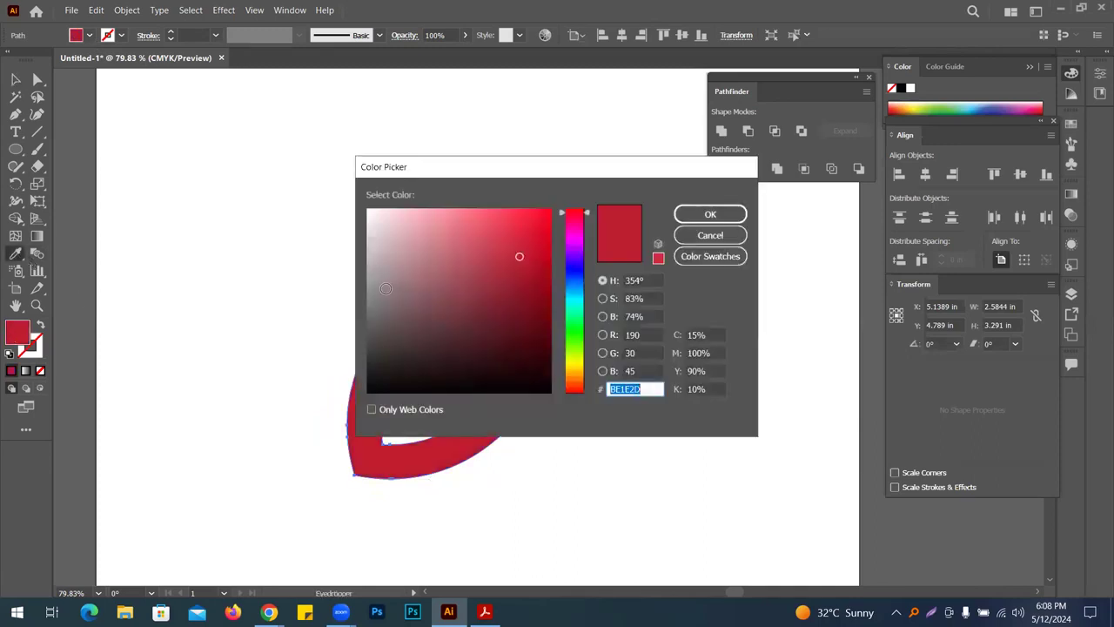
{"action": "left_click_drag", "start_coordinate": [527, 261], "coordinate": [525, 292]}
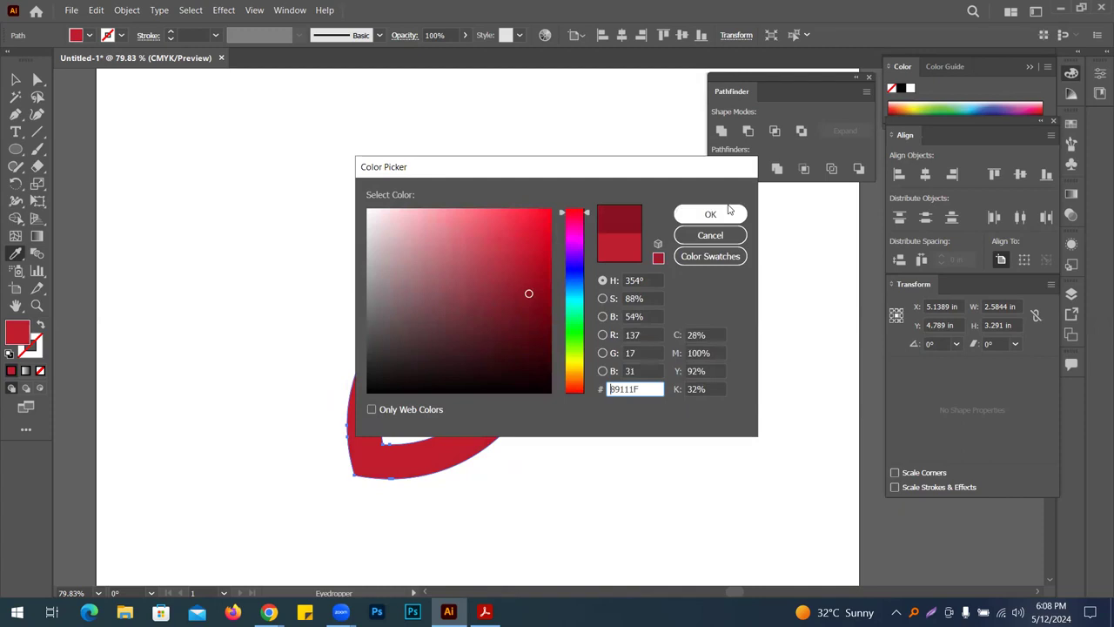
{"action": "left_click", "coordinate": [726, 217]}
Apply the lower-left band's dark red to the right band with the Eyedropper, darken its fill to #59171F, and deselect it
{"action": "left_click", "coordinate": [609, 323], "text": "ctrl"}
{"action": "left_click", "coordinate": [478, 285]}
{"action": "double_click", "coordinate": [16, 333]}
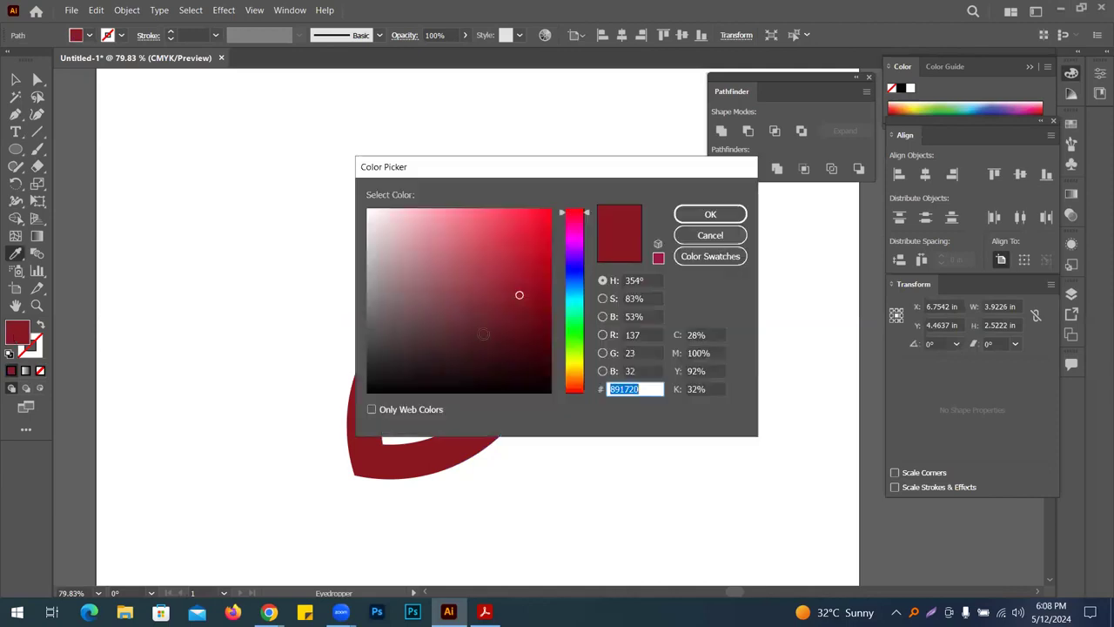
{"action": "left_click_drag", "start_coordinate": [518, 295], "coordinate": [502, 328]}
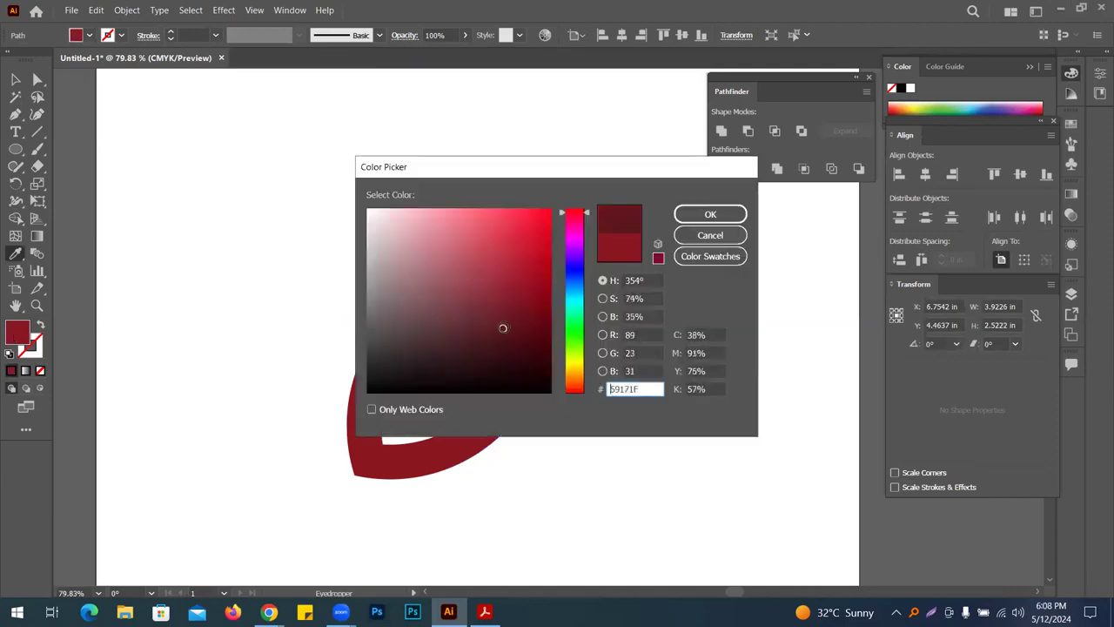
{"action": "left_click", "coordinate": [744, 213]}
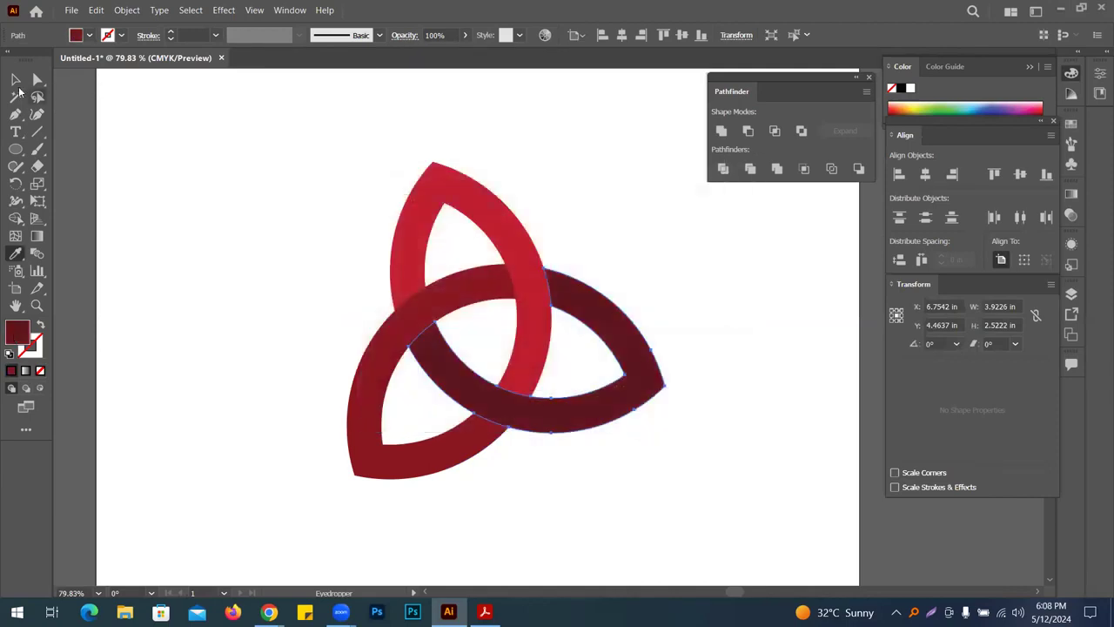
{"action": "key", "text": "v"}
{"action": "left_click", "coordinate": [209, 169]}
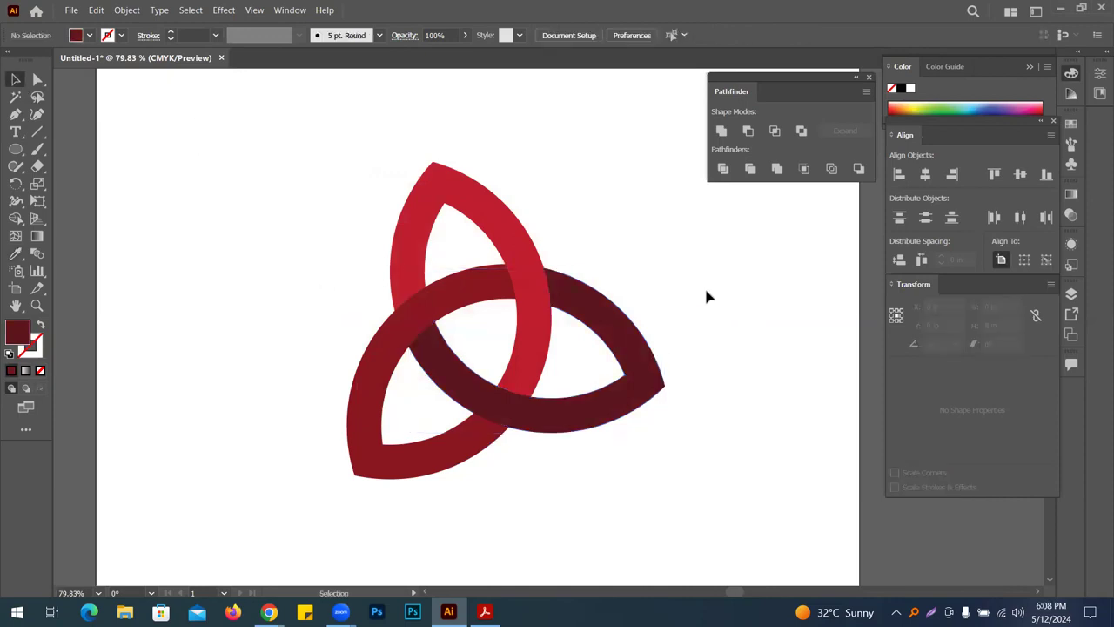
Move the Pathfinder panel over the lower part of the Transform panel and delete the whole three-band knot
{"action": "scroll", "coordinate": [727, 305], "scroll_direction": "down", "scroll_amount": 1}
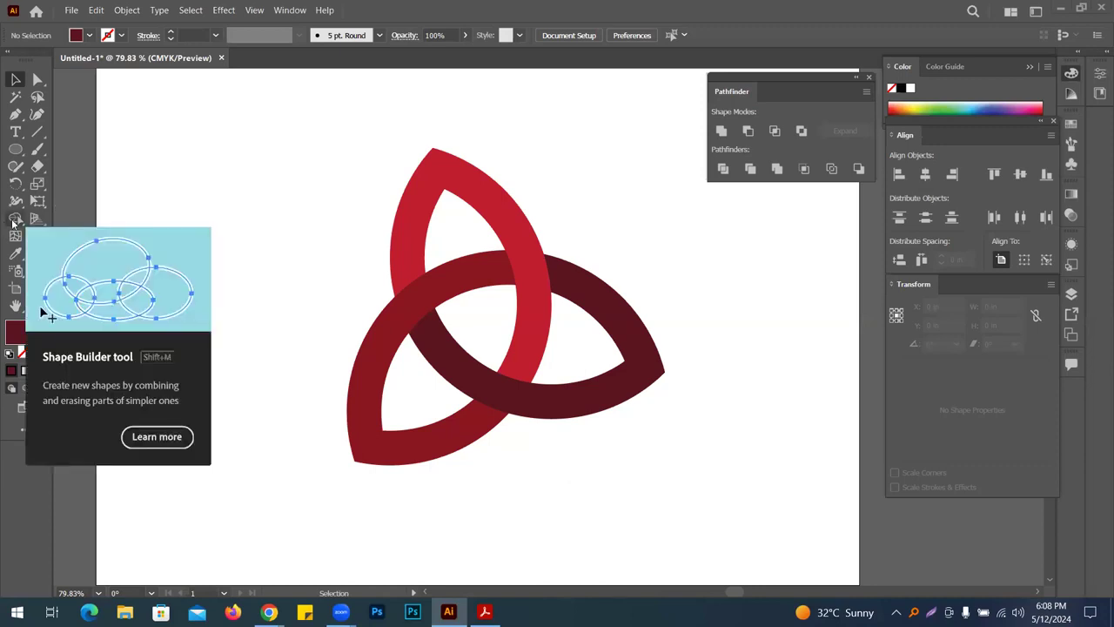
{"action": "left_click_drag", "start_coordinate": [377, 126], "coordinate": [753, 518]}
{"action": "left_click_drag", "start_coordinate": [574, 428], "coordinate": [608, 350]}
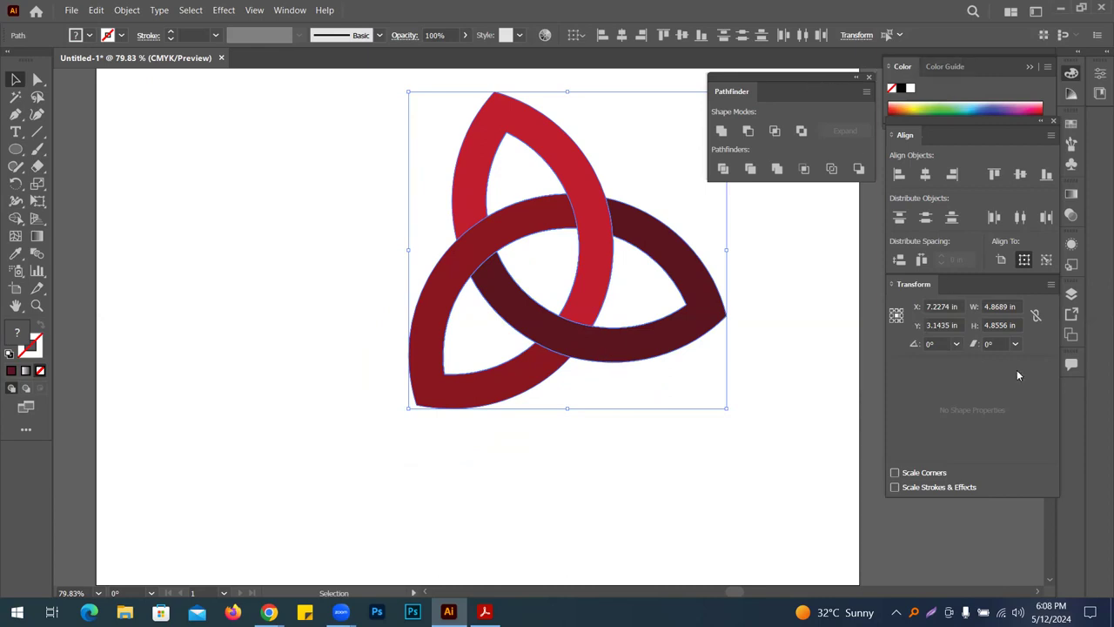
{"action": "left_click_drag", "start_coordinate": [766, 80], "coordinate": [944, 383]}
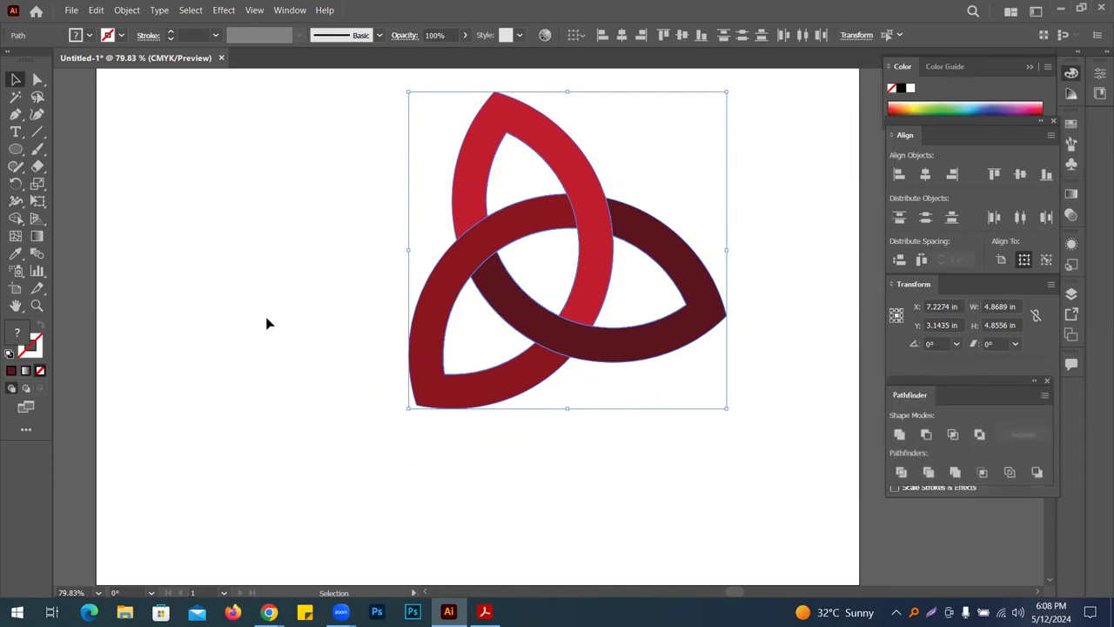
{"action": "key", "text": "Delete"}
Draw a vertical line about 6.35 in long on the empty artboard, give it a red stroke, and deselect it
{"action": "key", "text": "z"}
{"action": "left_click_drag", "start_coordinate": [385, 256], "coordinate": [355, 250]}
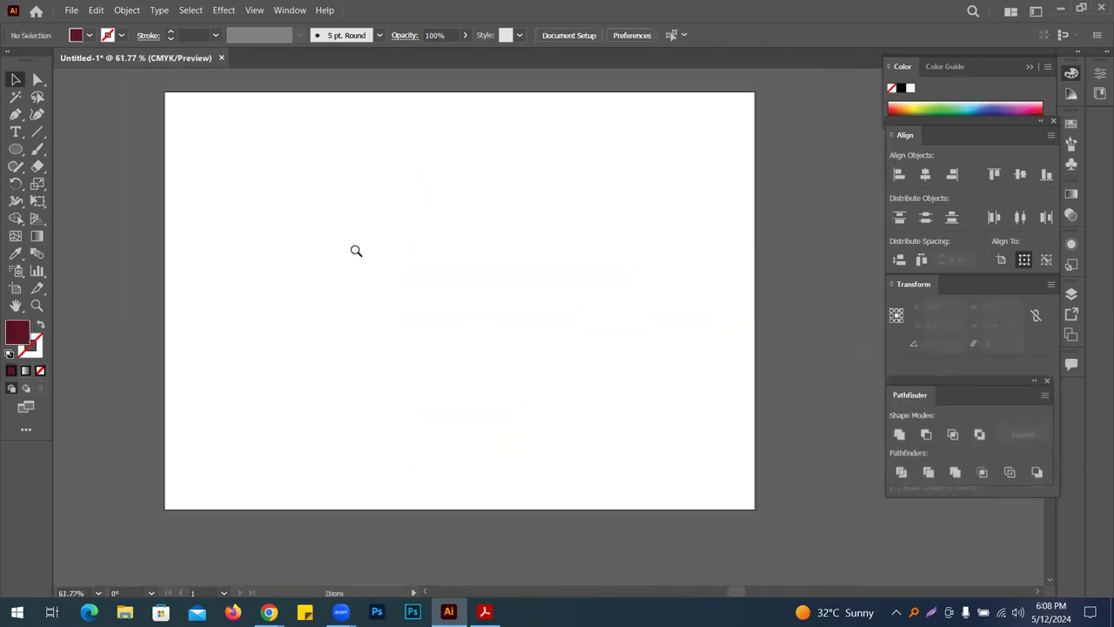
{"action": "left_click", "coordinate": [38, 132]}
{"action": "left_click_drag", "start_coordinate": [278, 97], "coordinate": [278, 417]}
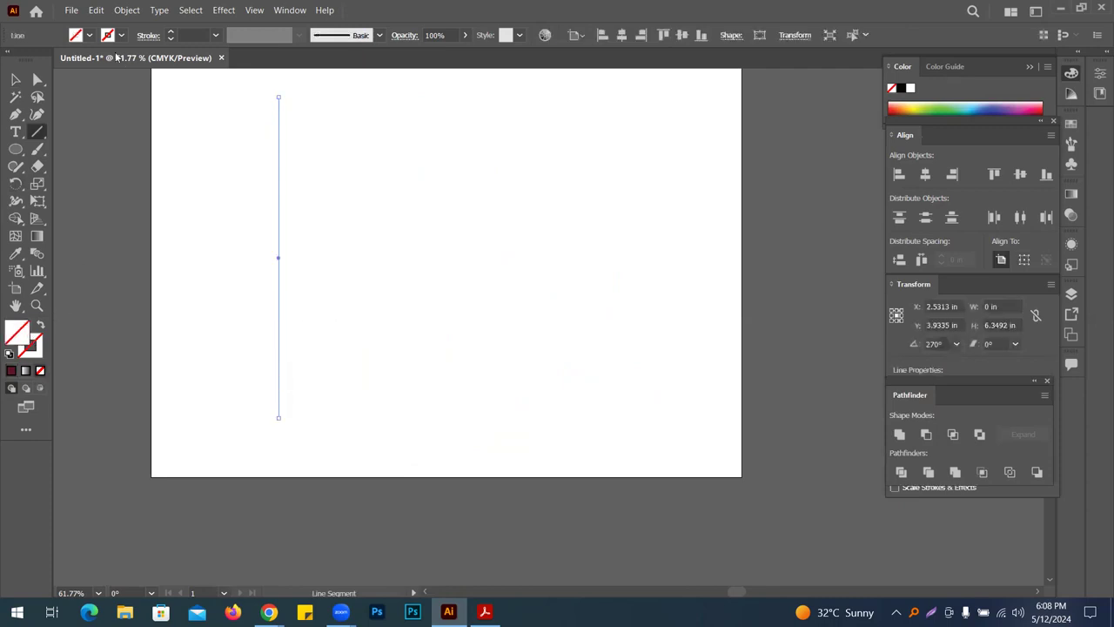
{"action": "left_click", "coordinate": [121, 35]}
{"action": "left_click", "coordinate": [54, 62]}
{"action": "left_click", "coordinate": [13, 79]}
{"action": "left_click", "coordinate": [215, 151]}
Copy the red line about 0.2 in to the right and repeat the copy until the evenly spaced lines span about 5.8 in
{"action": "mouse_move", "coordinate": [277, 196]}
{"action": "left_mouse_down"}
{"action": "mouse_move", "coordinate": [302, 201]}
{"action": "mouse_move", "coordinate": [288, 209]}
{"action": "mouse_move", "coordinate": [289, 193]}
{"action": "left_mouse_up"}
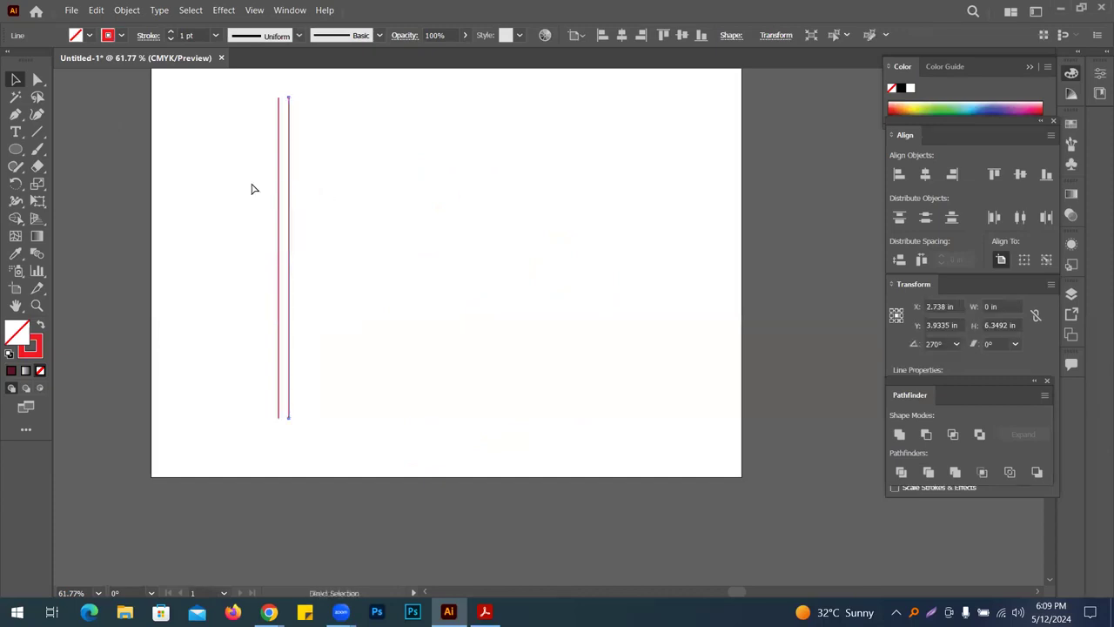
{"action": "key", "text": "ctrl+d"}
{"action": "key", "text": "ctrl+d"}
{"action": "key", "text": "ctrl+d"}
{"action": "key", "text": "ctrl+d"}
{"action": "key", "text": "ctrl+d"}
{"action": "key", "text": "ctrl+d"}
{"action": "key", "text": "ctrl+d"}
{"action": "key", "text": "ctrl+d"}
{"action": "key", "text": "ctrl+d"}
{"action": "key", "text": "ctrl+d"}
{"action": "key", "text": "ctrl+d"}
{"action": "key", "text": "ctrl+d"}
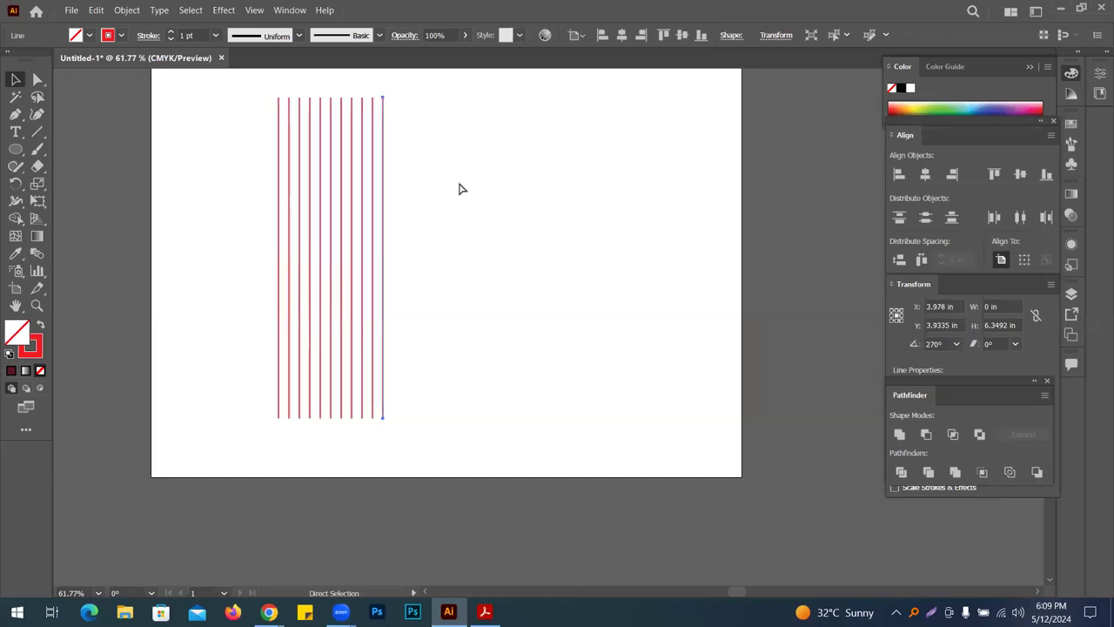
{"action": "key", "text": "ctrl+d"}
{"action": "key", "text": "ctrl+d"}
{"action": "key", "text": "ctrl+d"}
{"action": "key", "text": "ctrl+d"}
{"action": "key", "text": "ctrl+d"}
{"action": "key", "text": "ctrl+d"}
{"action": "key", "text": "ctrl+d"}
{"action": "key", "text": "ctrl+d"}
{"action": "key", "text": "ctrl+d"}
{"action": "key", "text": "ctrl+d"}
{"action": "key", "text": "ctrl+d"}
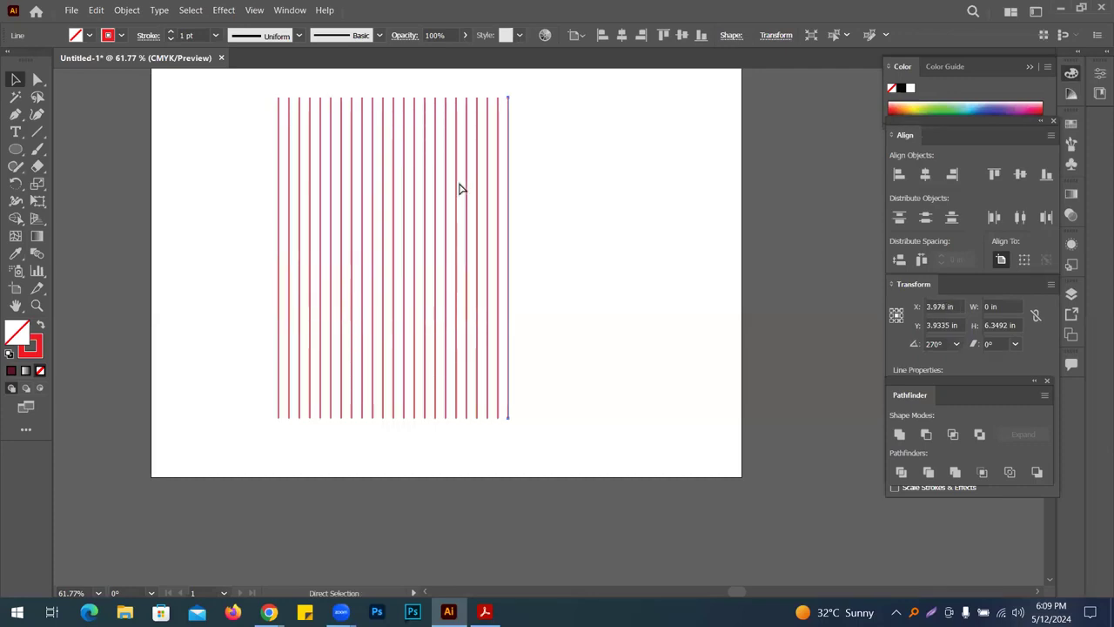
{"action": "key", "text": "ctrl+d"}
{"action": "key", "text": "ctrl+d"}
{"action": "key", "text": "ctrl+d"}
{"action": "key", "text": "ctrl+d"}
Move all the vertical lines slightly toward the artboard's centre and group them
{"action": "left_click_drag", "start_coordinate": [236, 78], "coordinate": [834, 484]}
{"action": "mouse_move", "coordinate": [450, 269]}
{"action": "left_mouse_down"}
{"action": "mouse_move", "coordinate": [490, 269]}
{"action": "mouse_move", "coordinate": [470, 275]}
{"action": "left_mouse_up"}
{"action": "key", "text": "ctrl+g"}
{"action": "key", "text": "a"}
{"action": "key", "text": "v"}
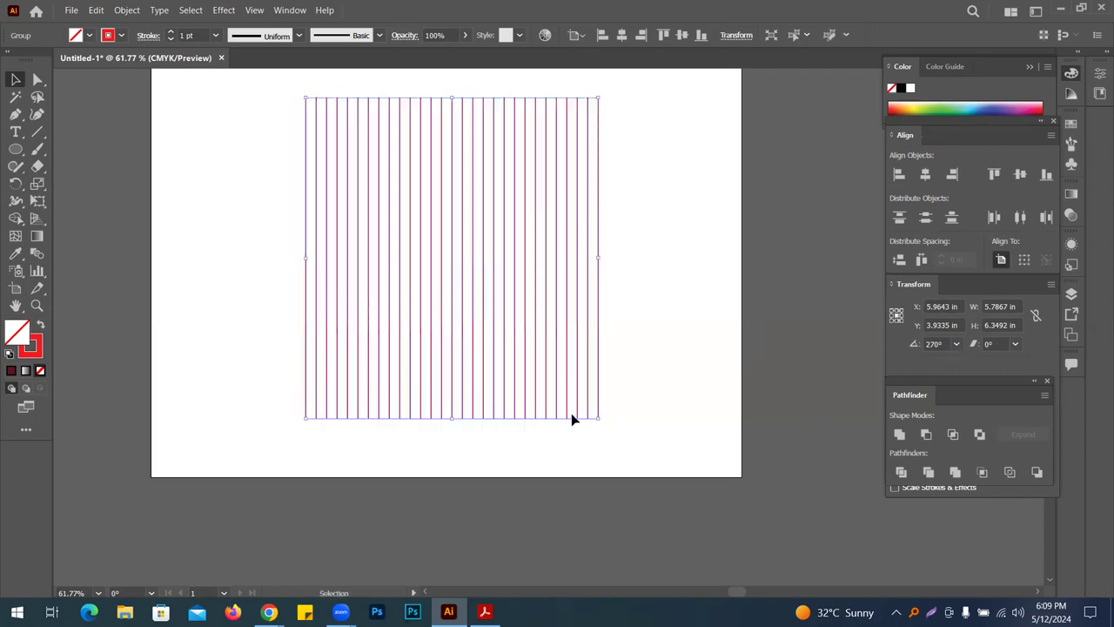
Rotate a copy of the vertical line group 90° in place to form a square grid
{"action": "left_click_drag", "start_coordinate": [599, 423], "coordinate": [585, 259]}
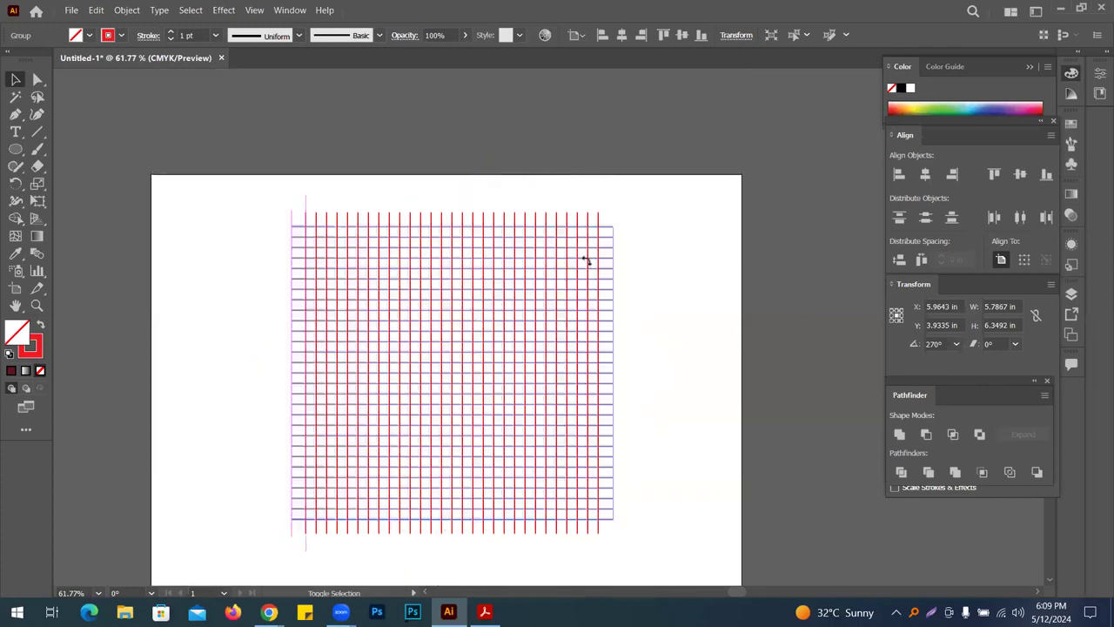
{"action": "left_click_drag", "start_coordinate": [497, 300], "coordinate": [537, 338]}
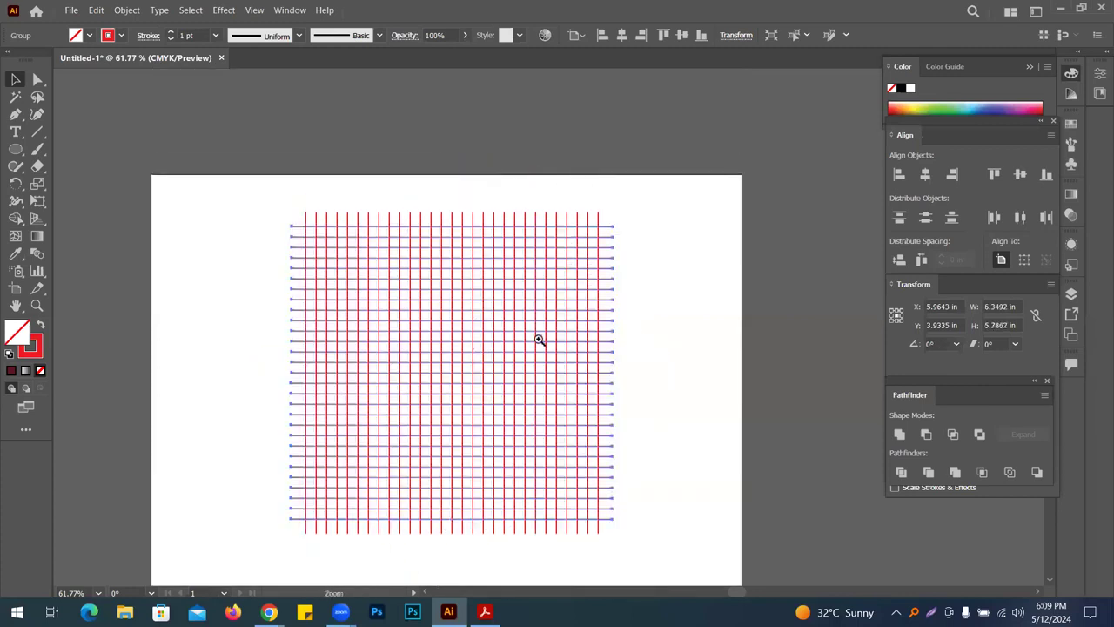
{"action": "scroll", "coordinate": [536, 338], "scroll_direction": "up", "scroll_amount": 2}
{"action": "scroll", "coordinate": [460, 391], "scroll_direction": "down", "scroll_amount": 2}
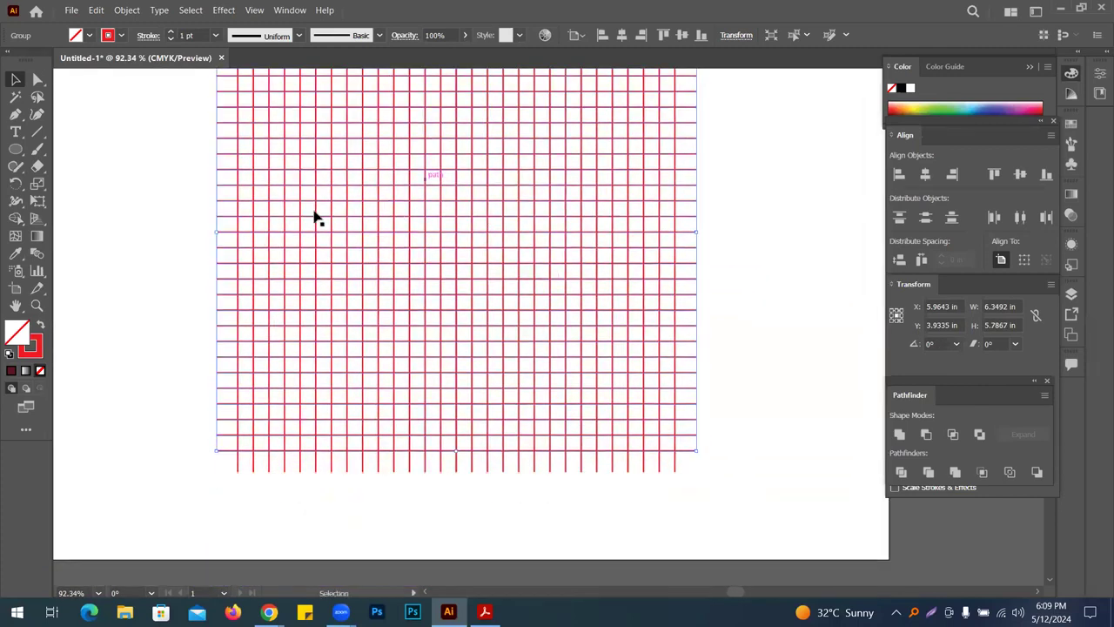
Add two more in-place copies of the line group, rotated to 313.5° and about 29°
{"action": "key", "text": "a"}
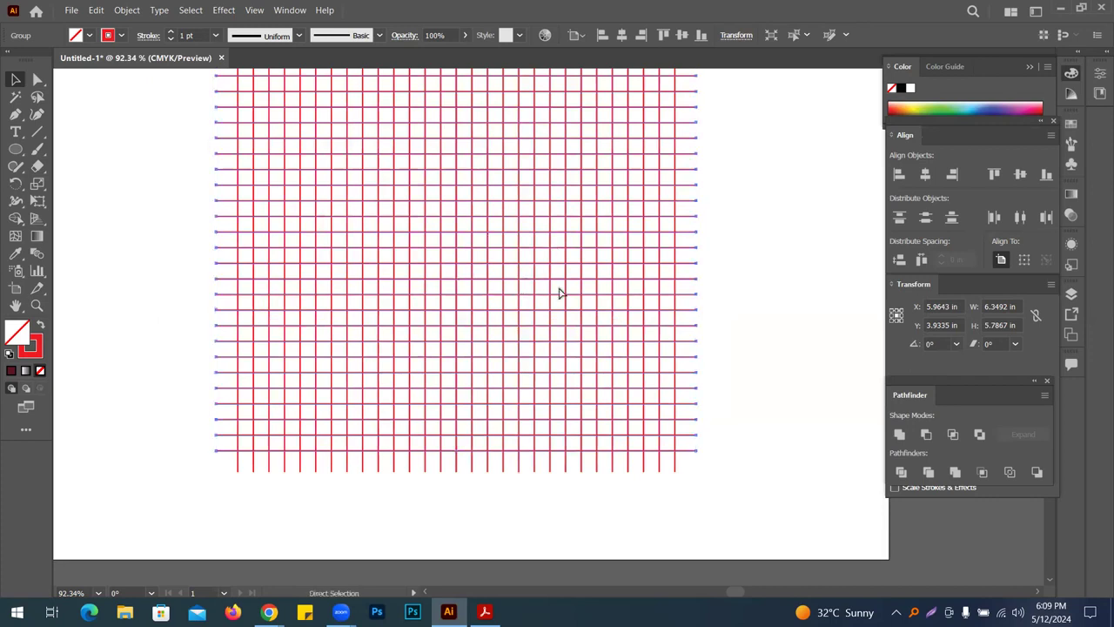
{"action": "key", "text": "v"}
{"action": "left_click_drag", "start_coordinate": [702, 453], "coordinate": [463, 511]}
{"action": "key", "text": "ctrl+space"}
{"action": "left_click_drag", "start_coordinate": [466, 300], "coordinate": [655, 364]}
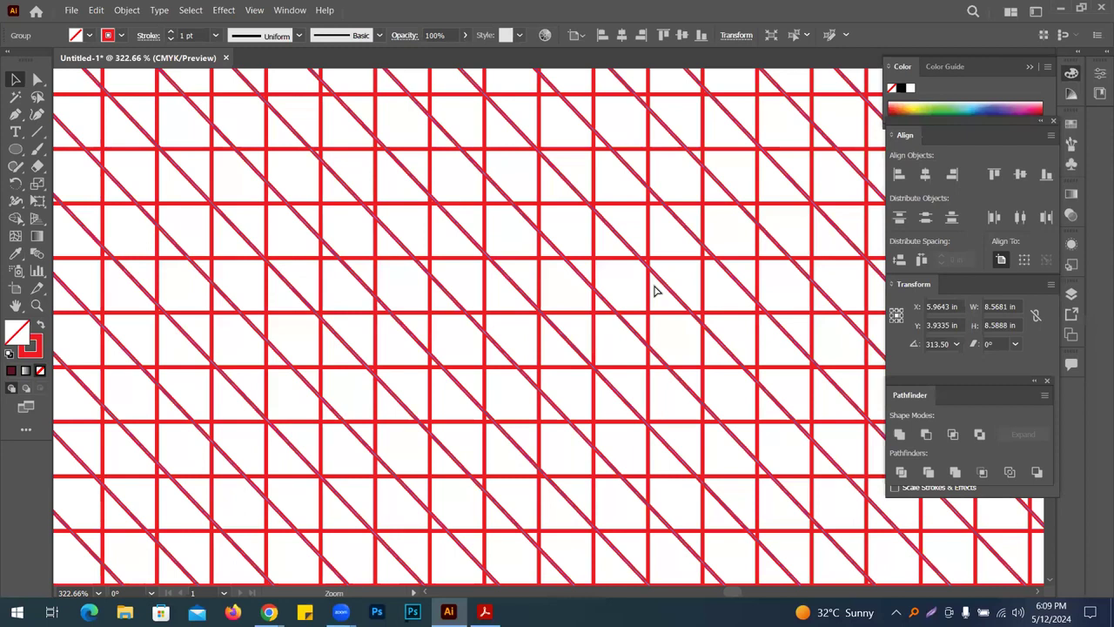
{"action": "scroll", "coordinate": [487, 261], "scroll_direction": "down", "scroll_amount": 8}
{"action": "scroll", "coordinate": [566, 244], "scroll_direction": "down", "scroll_amount": 3}
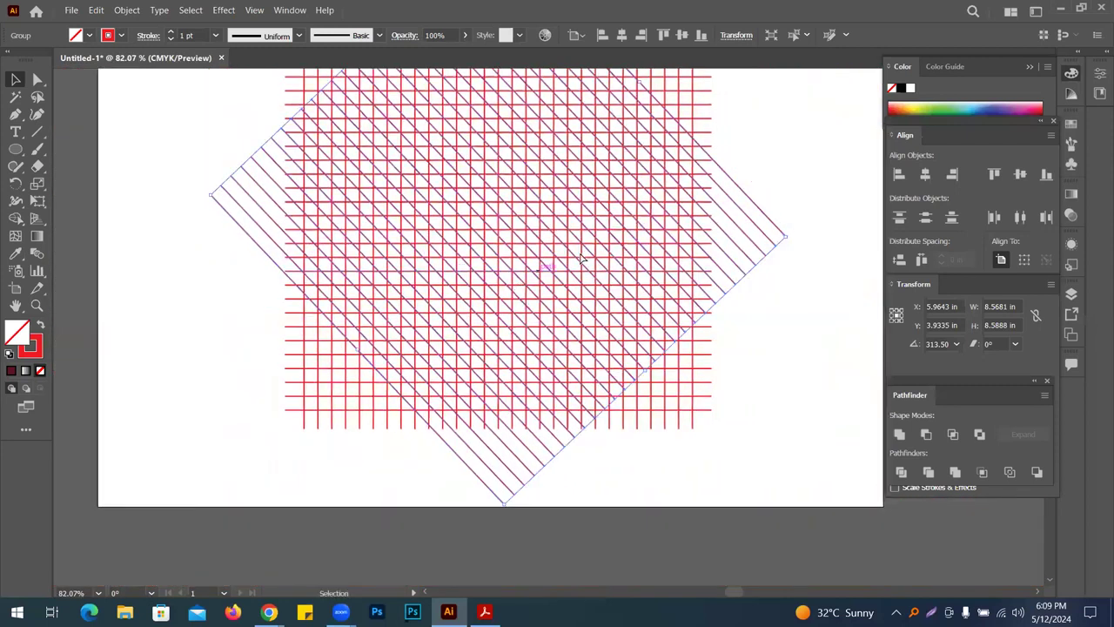
{"action": "left_click_drag", "start_coordinate": [563, 187], "coordinate": [527, 283]}
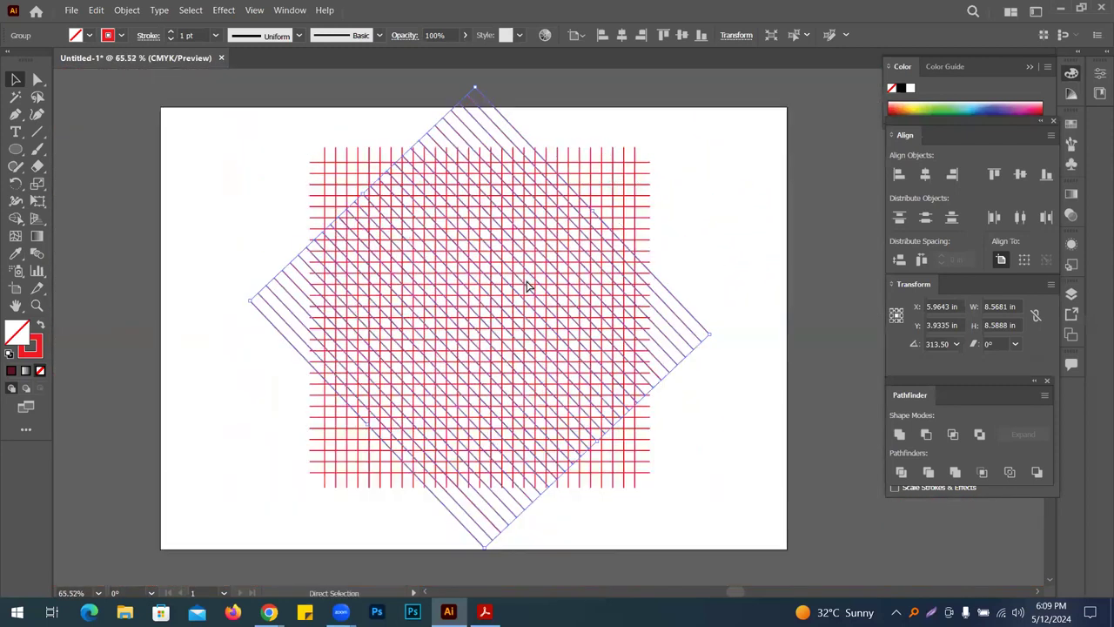
{"action": "left_click_drag", "start_coordinate": [714, 333], "coordinate": [574, 103]}
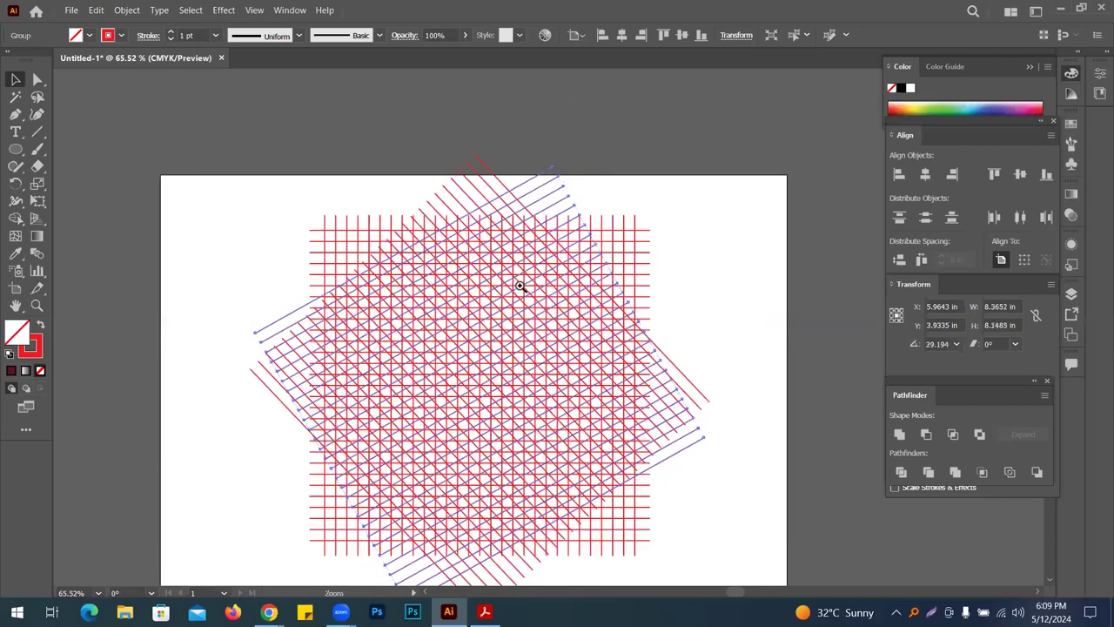
{"action": "left_click_drag", "start_coordinate": [520, 286], "coordinate": [644, 335]}
Shift the vertical line group and the 313.5° diagonal group slightly off centre, and clear the selection
{"action": "left_click_drag", "start_coordinate": [529, 384], "coordinate": [564, 288]}
{"action": "scroll", "coordinate": [560, 366], "scroll_direction": "down", "scroll_amount": 3}
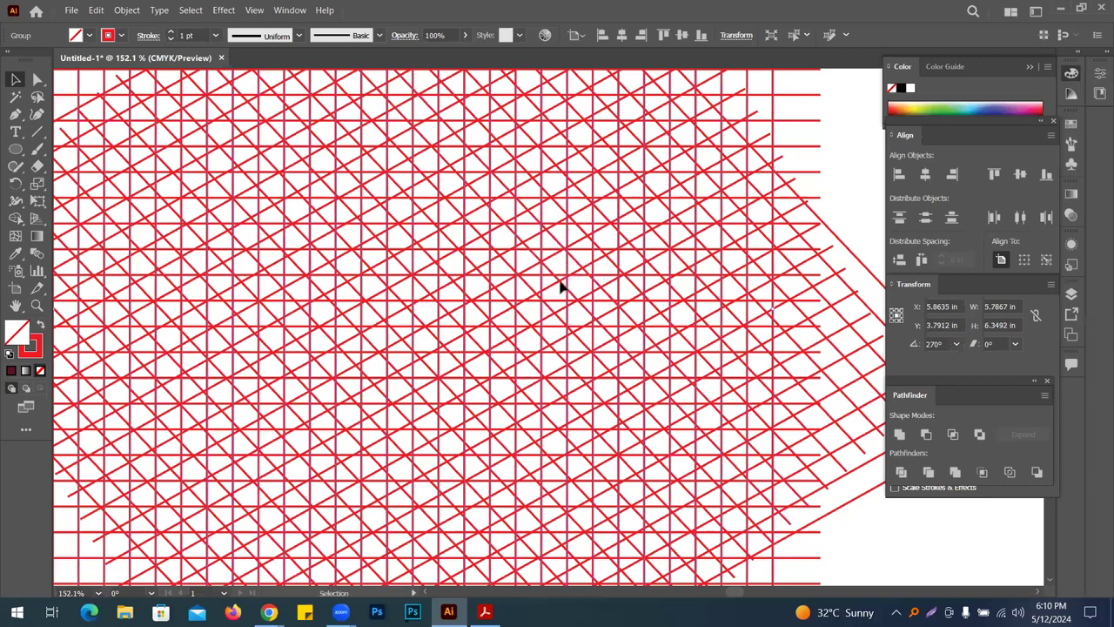
{"action": "left_click", "coordinate": [568, 292]}
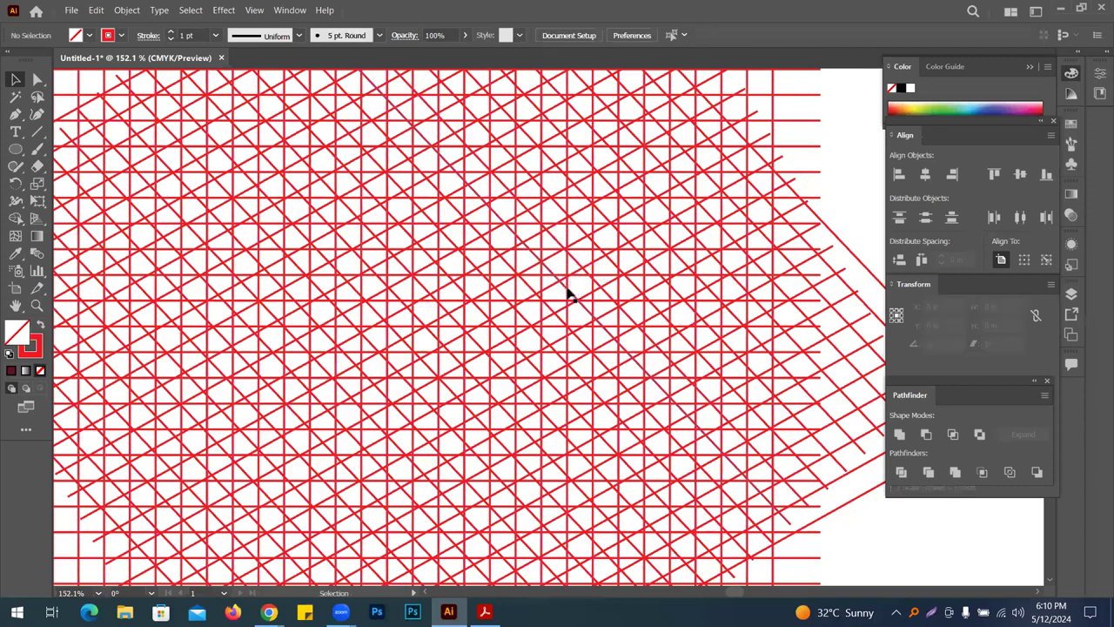
{"action": "left_click_drag", "start_coordinate": [564, 293], "coordinate": [559, 294]}
{"action": "left_click_drag", "start_coordinate": [415, 359], "coordinate": [522, 258]}
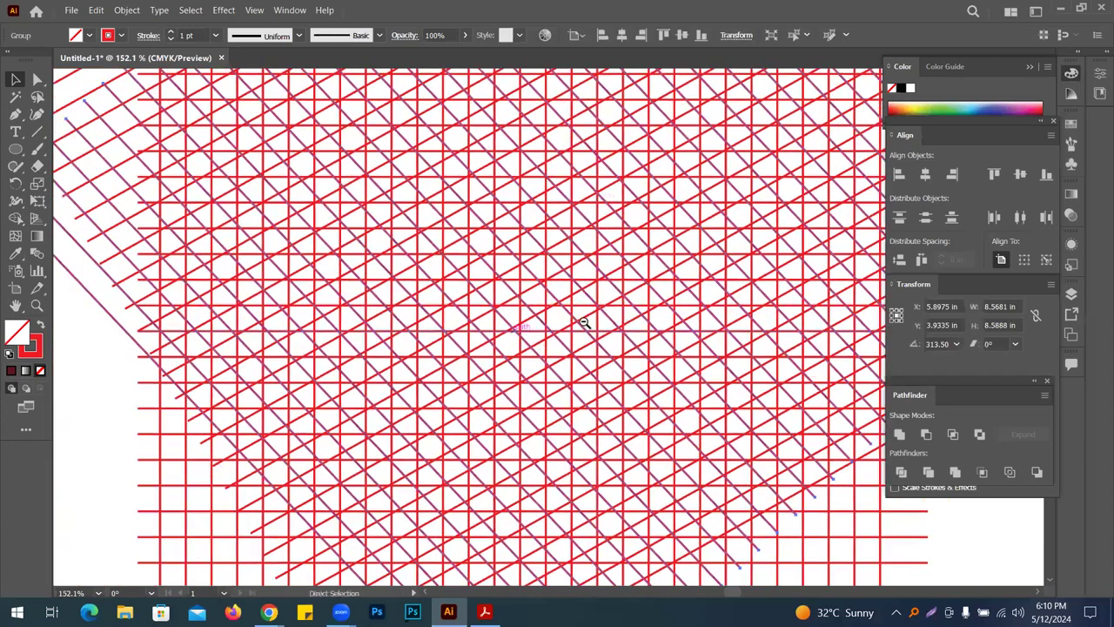
{"action": "left_click_drag", "start_coordinate": [622, 323], "coordinate": [488, 341]}
{"action": "left_click_drag", "start_coordinate": [755, 432], "coordinate": [630, 477]}
{"action": "left_click", "coordinate": [817, 455]}
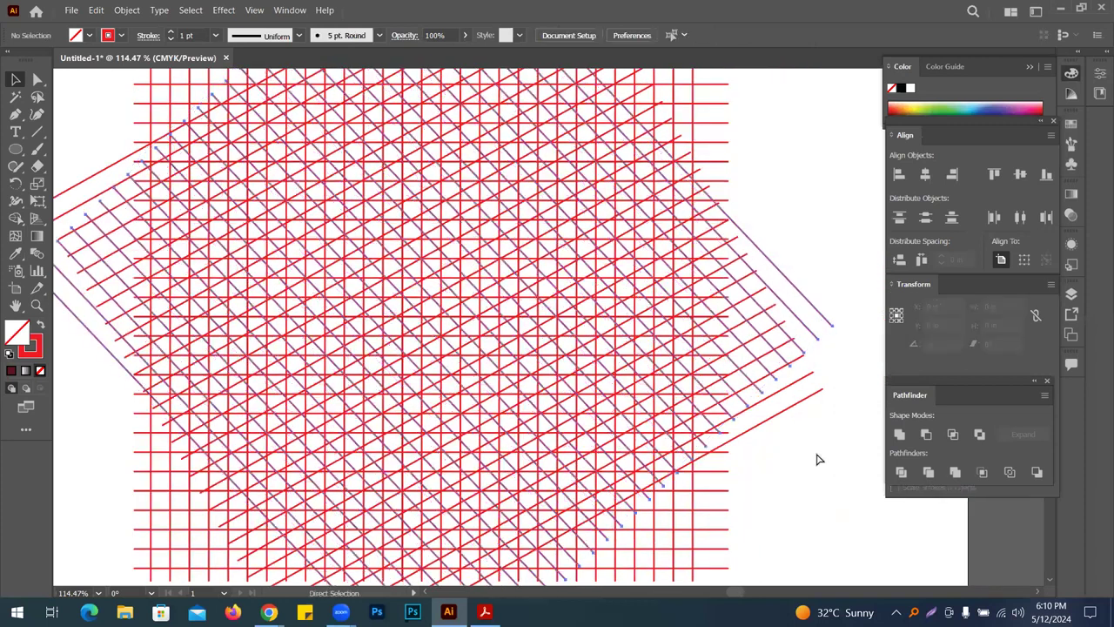
Undo the group moves and rotated copies back to the vertical lines only
{"action": "key", "text": "ctrl+z"}
{"action": "key", "text": "ctrl+z"}
{"action": "key", "text": "ctrl+z"}
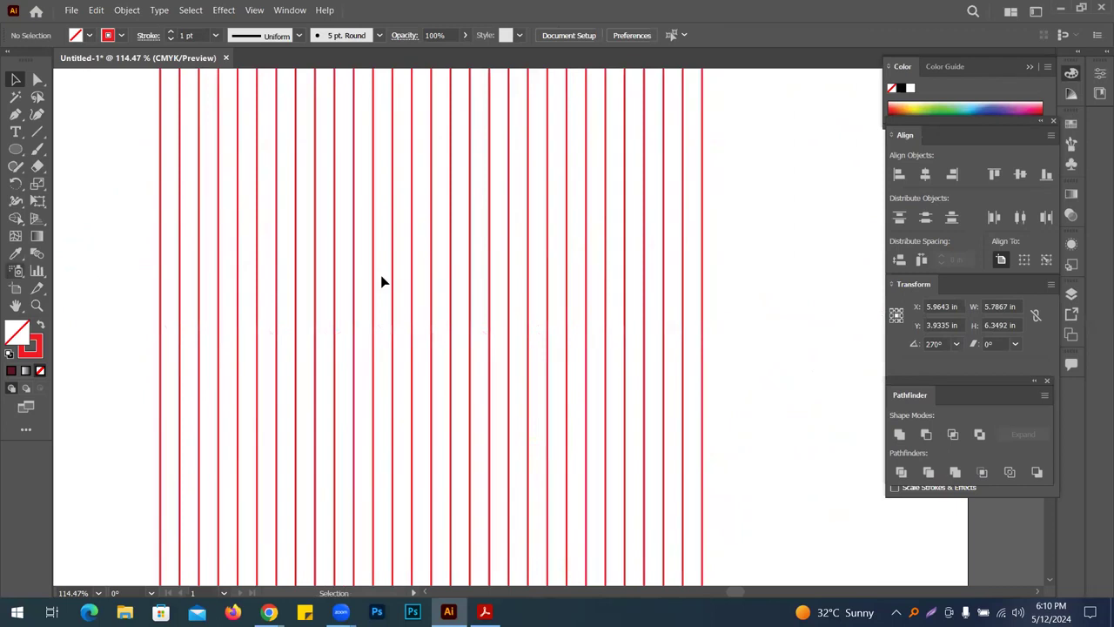
Select the grouped vertical lines, rotate an in-place copy 90° to form a square grid, and deselect it
{"action": "left_click_drag", "start_coordinate": [756, 296], "coordinate": [649, 299]}
{"action": "left_click_drag", "start_coordinate": [669, 300], "coordinate": [596, 312]}
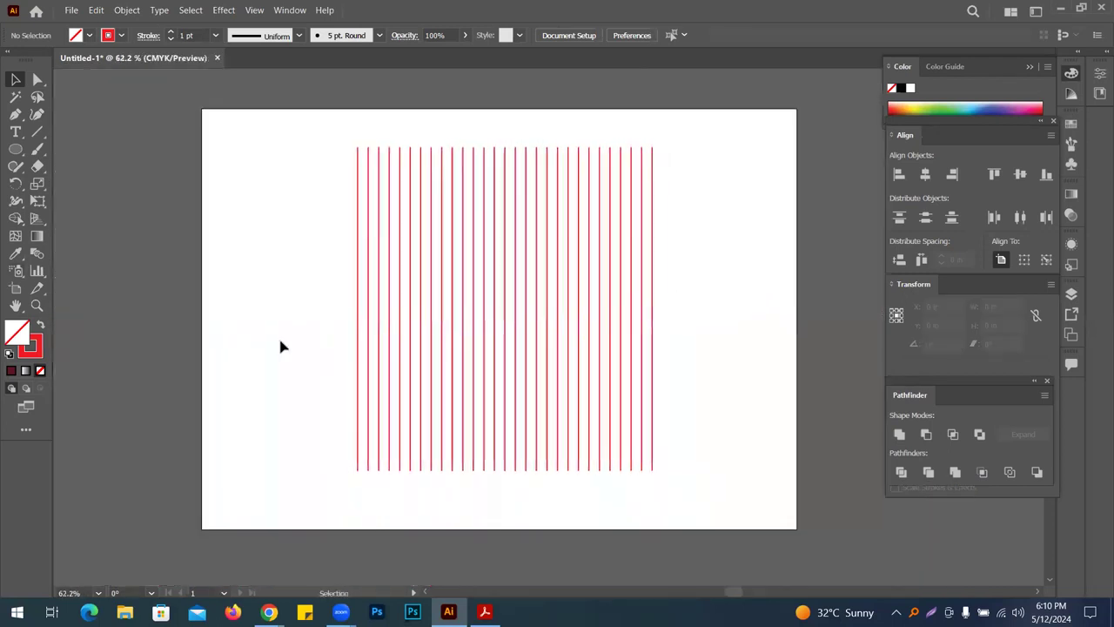
{"action": "key", "text": "ctrl+a"}
{"action": "key", "text": "ctrl+g"}
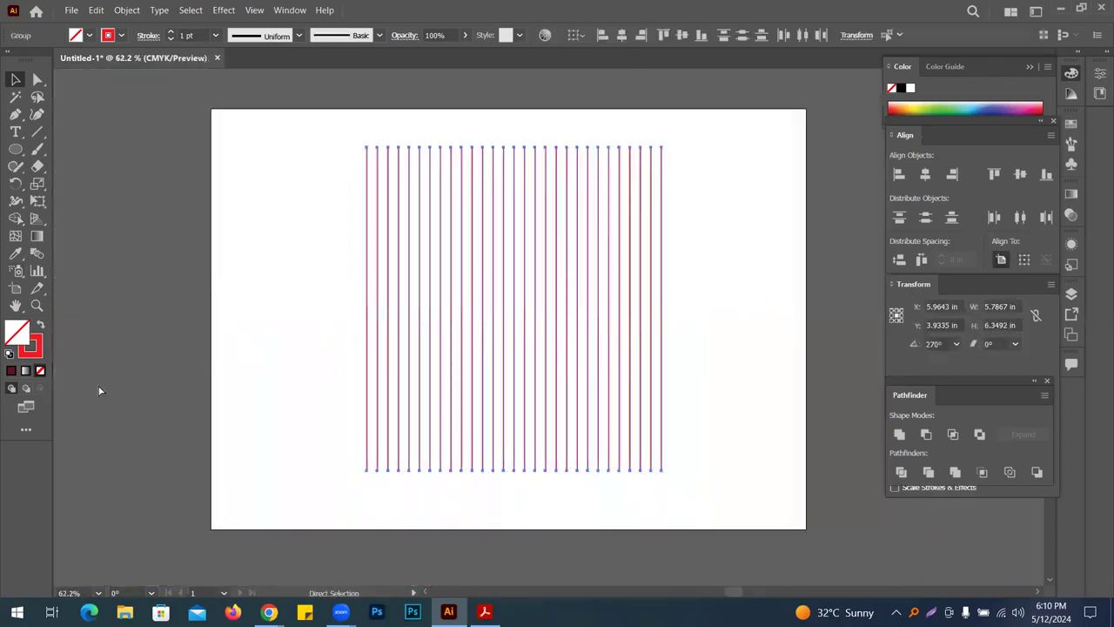
{"action": "key", "text": "a"}
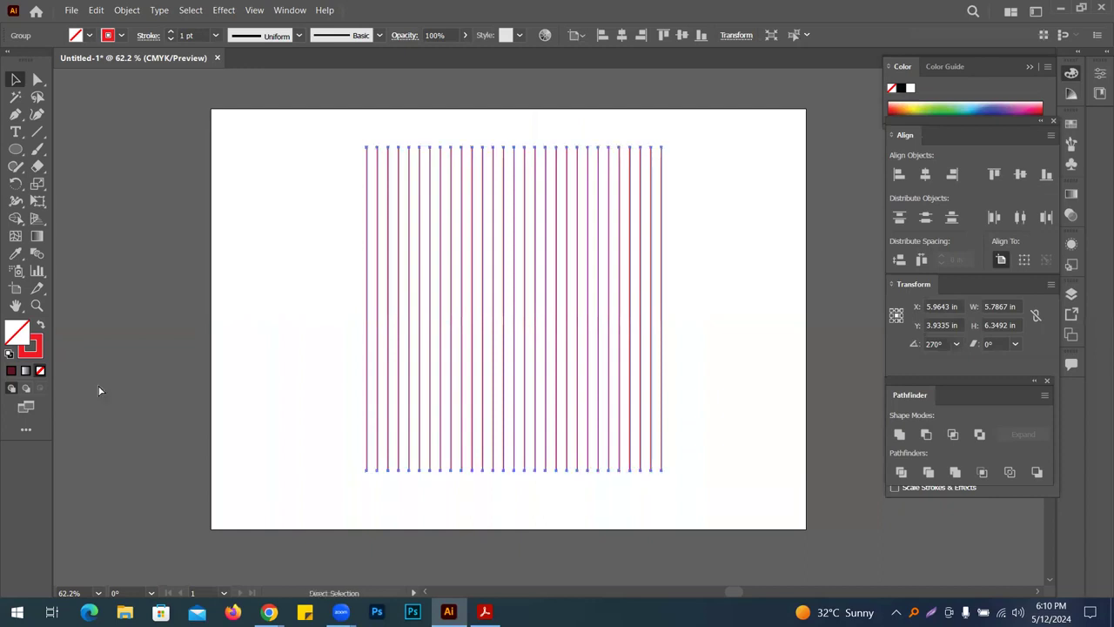
{"action": "key", "text": "v"}
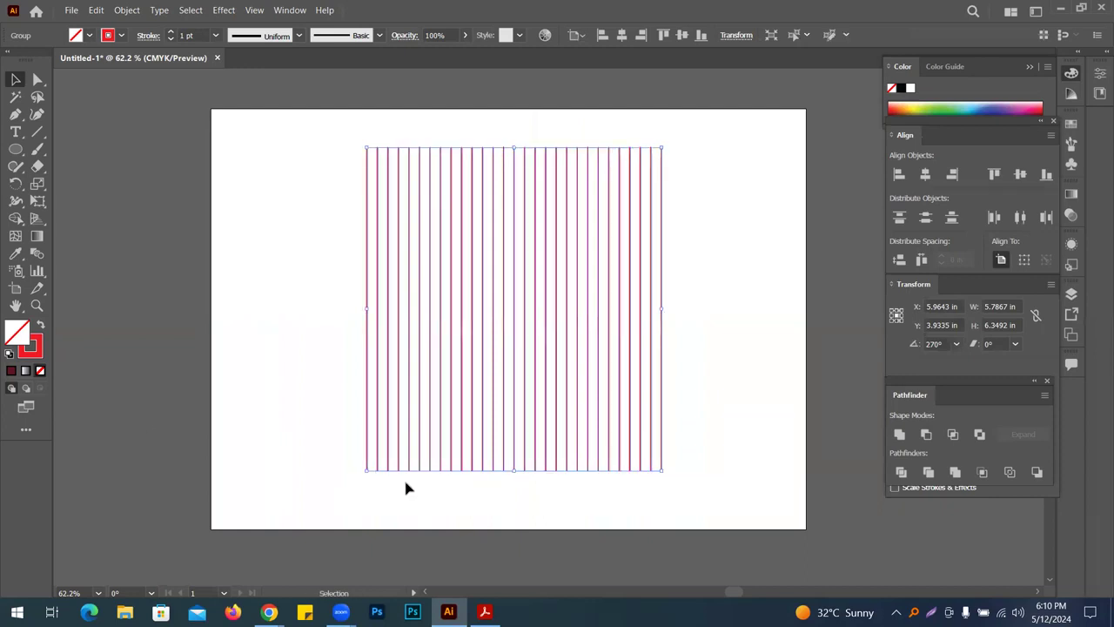
{"action": "left_click_drag", "start_coordinate": [666, 467], "coordinate": [677, 207]}
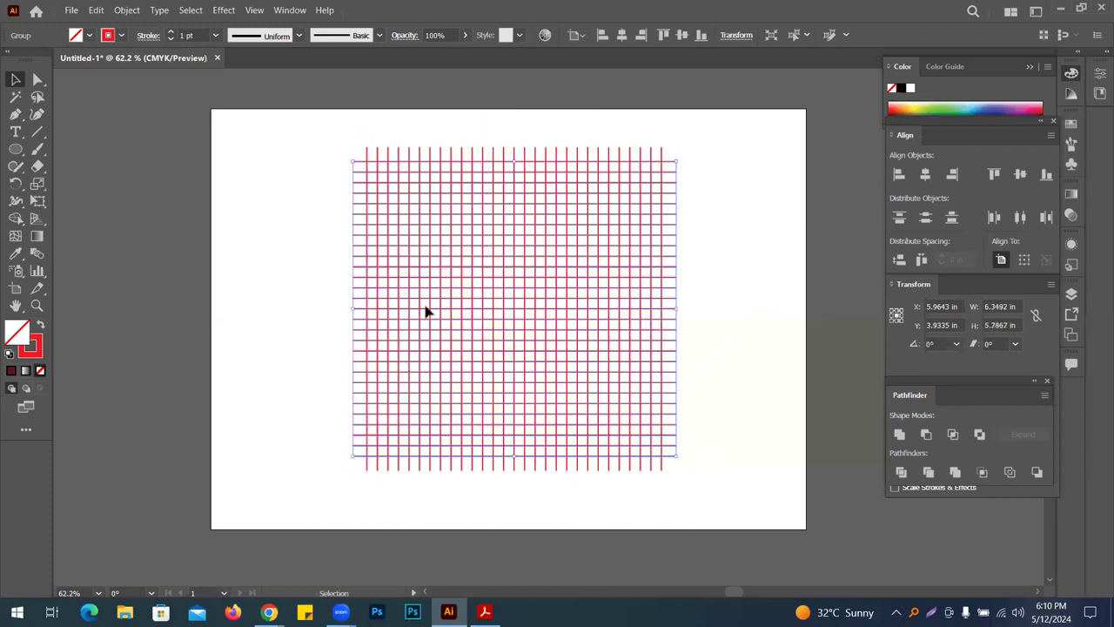
{"action": "left_click", "coordinate": [738, 221]}
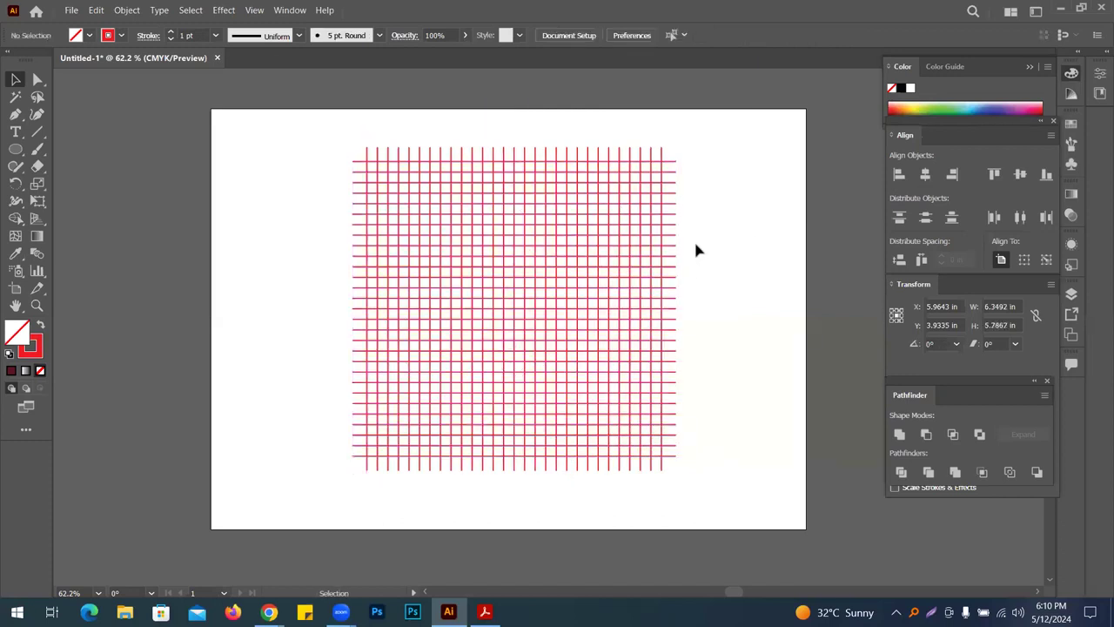
Add in-place copies of the horizontal line group rotated to two different diagonal angles across the grid, and clear the selection
{"action": "left_click", "coordinate": [670, 258]}
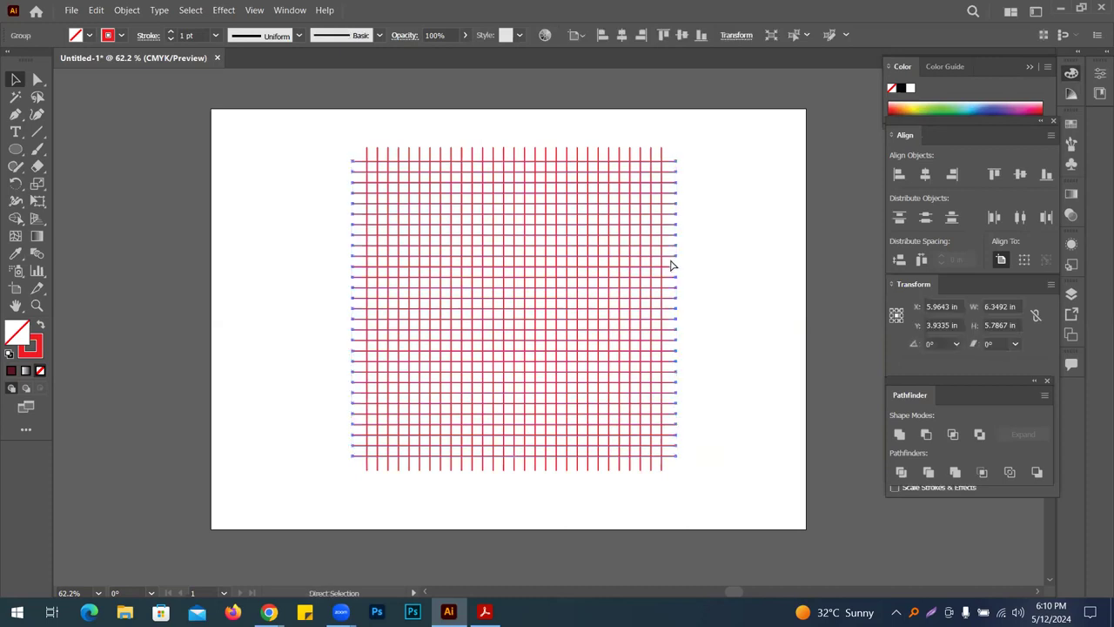
{"action": "key", "text": "ctrl+f"}
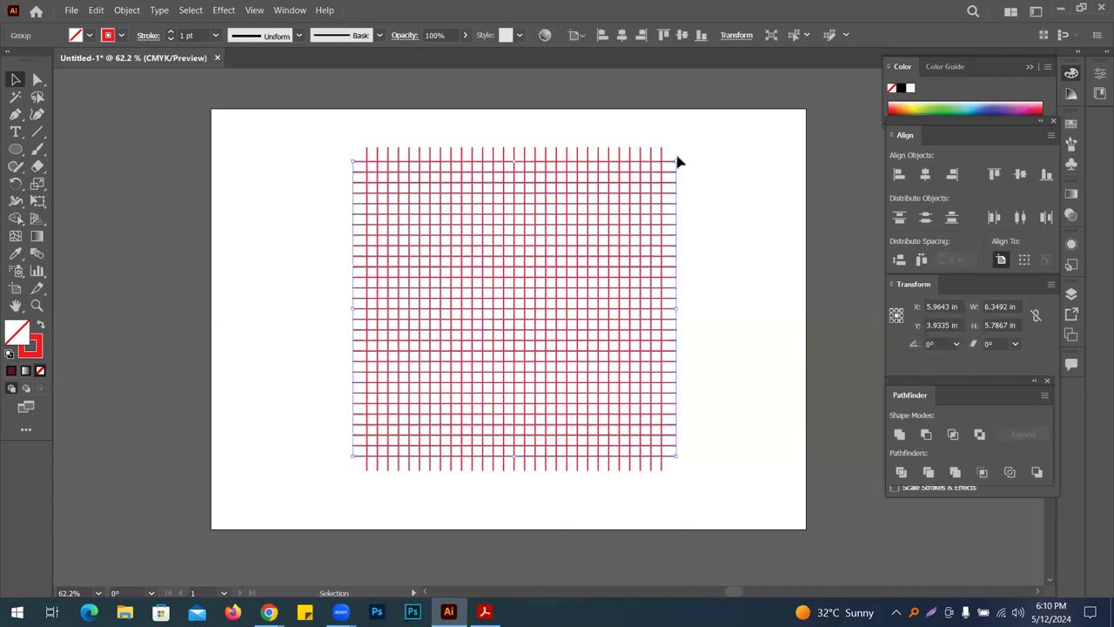
{"action": "left_click_drag", "start_coordinate": [679, 158], "coordinate": [629, 78]}
{"action": "key", "text": "a"}
{"action": "key", "text": "v"}
{"action": "key", "text": "ctrl+shift+a"}
{"action": "scroll", "coordinate": [649, 312], "scroll_direction": "up", "scroll_amount": 2}
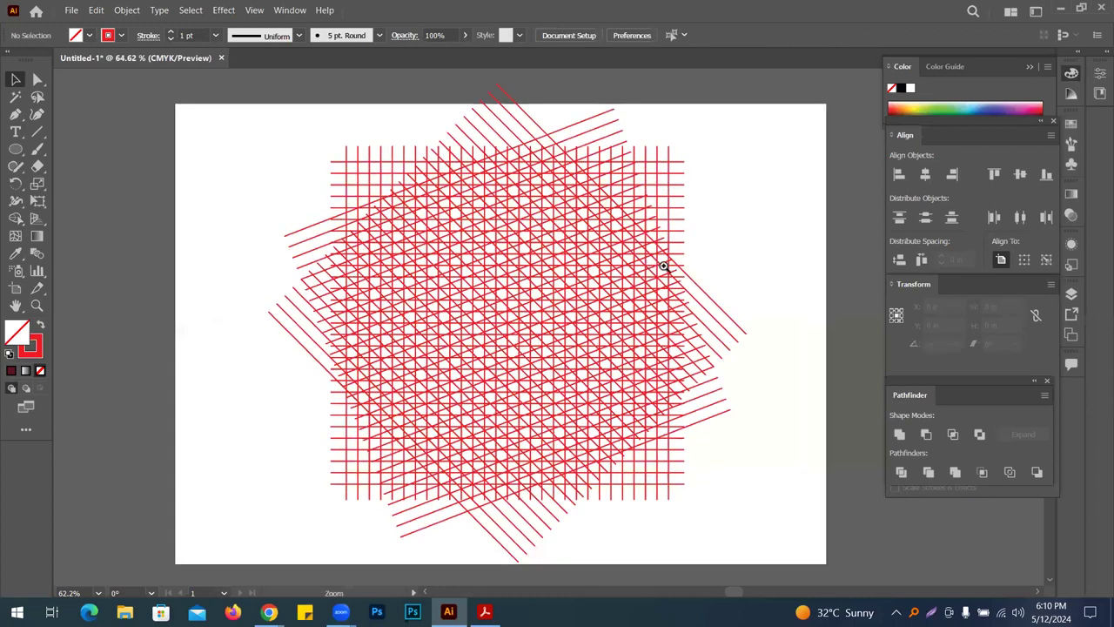
Select all the line groups and try to merge a short vertical strip of grid cells with Shape Builder
{"action": "scroll", "coordinate": [492, 270], "scroll_direction": "up", "scroll_amount": 2}
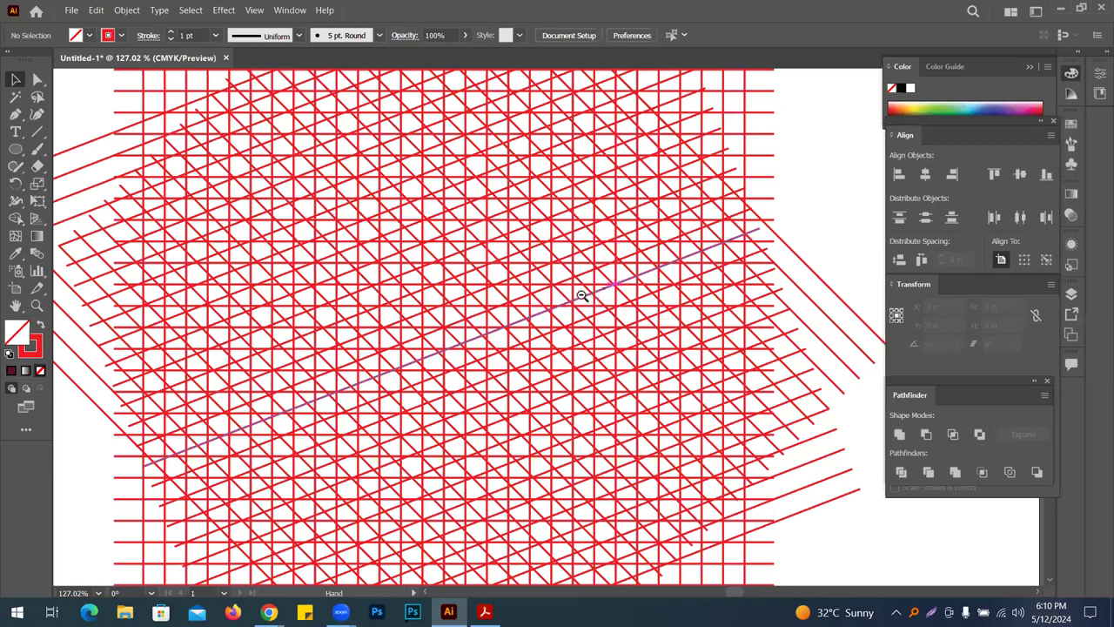
{"action": "scroll", "coordinate": [498, 289], "scroll_direction": "down", "scroll_amount": 1}
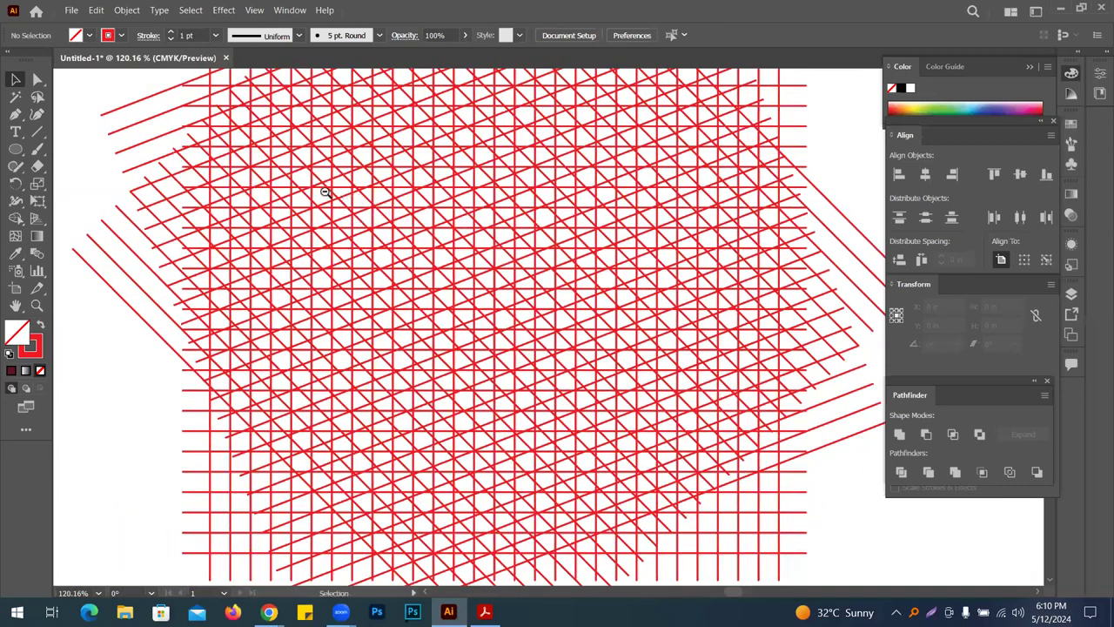
{"action": "scroll", "coordinate": [324, 192], "scroll_direction": "down", "scroll_amount": 2}
{"action": "scroll", "coordinate": [162, 125], "scroll_direction": "down", "scroll_amount": 1}
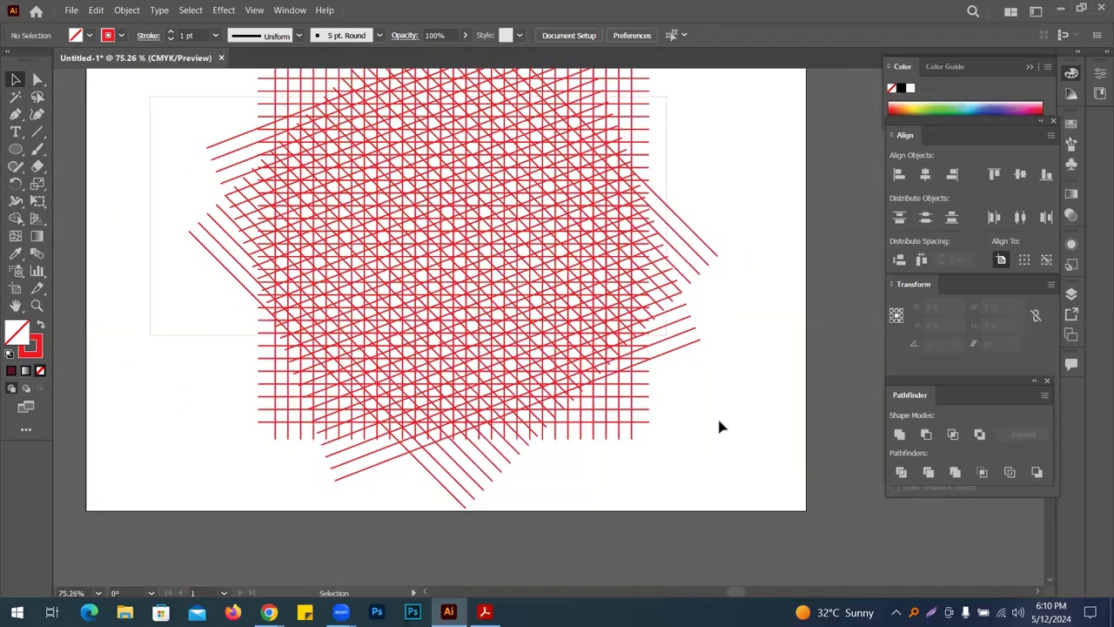
{"action": "key", "text": "ctrl+a"}
{"action": "scroll", "coordinate": [559, 293], "scroll_direction": "up", "scroll_amount": 4}
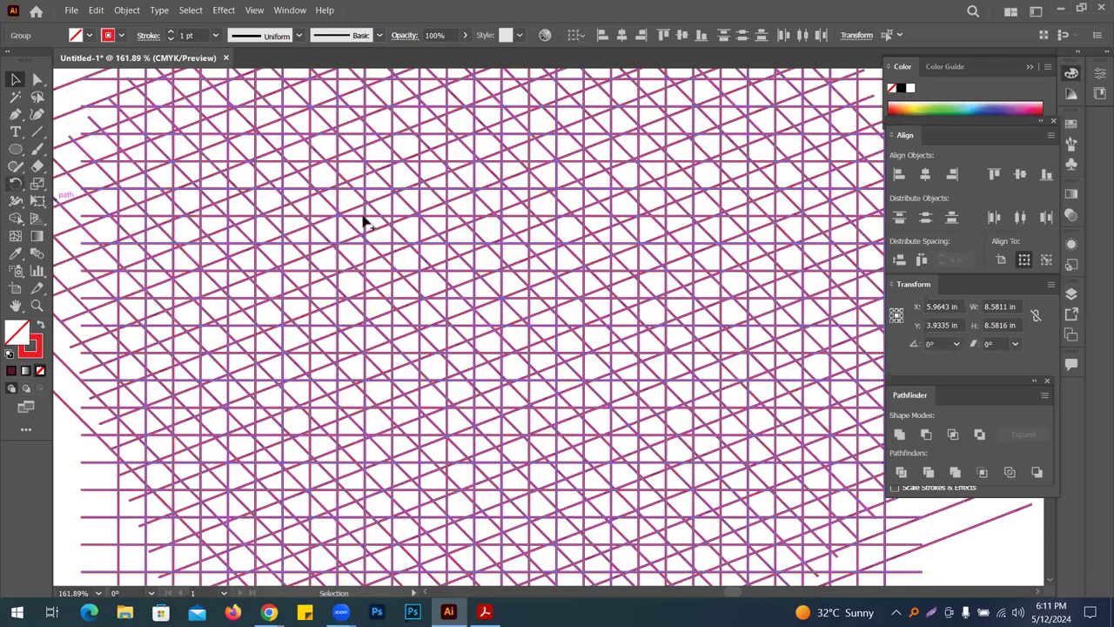
{"action": "key", "text": "shift+m"}
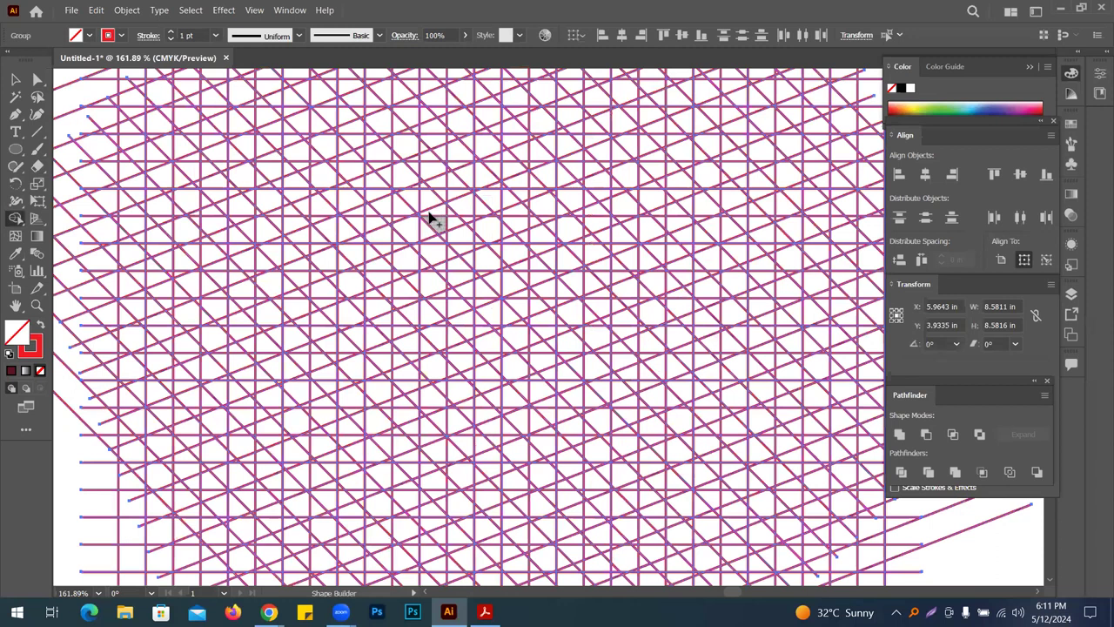
{"action": "mouse_move", "coordinate": [428, 213]}
{"action": "left_mouse_down"}
{"action": "mouse_move", "coordinate": [442, 237]}
{"action": "mouse_move", "coordinate": [425, 262]}
{"action": "mouse_move", "coordinate": [443, 281]}
{"action": "left_mouse_up"}
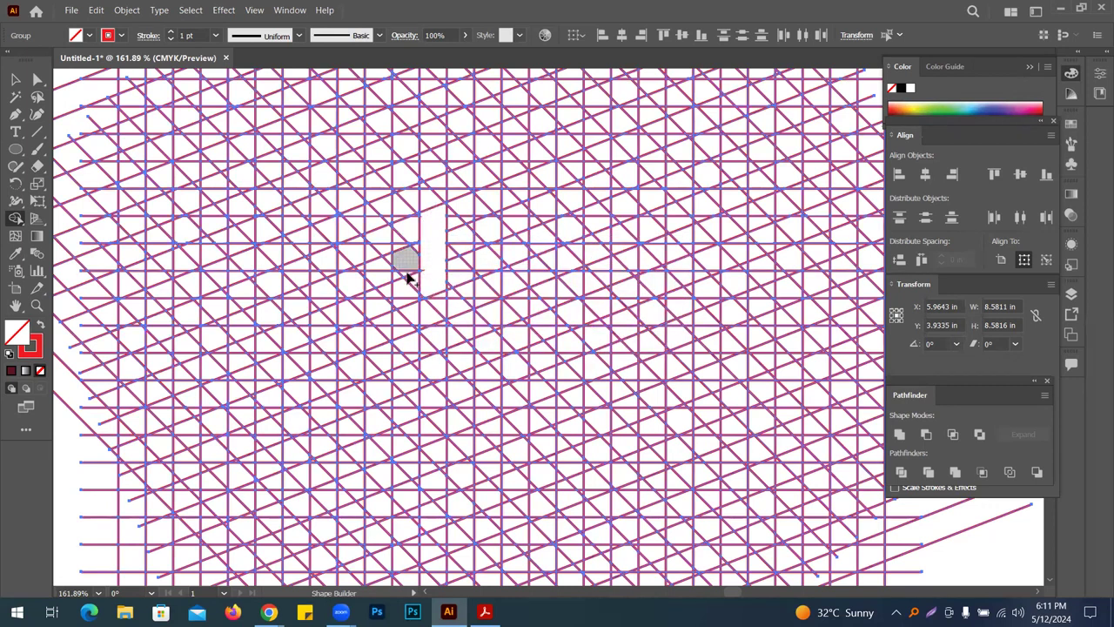
Set the fill to dark blue and merge cells near the middle of the grid into an L shape with Shape Builder
{"action": "left_click", "coordinate": [89, 35]}
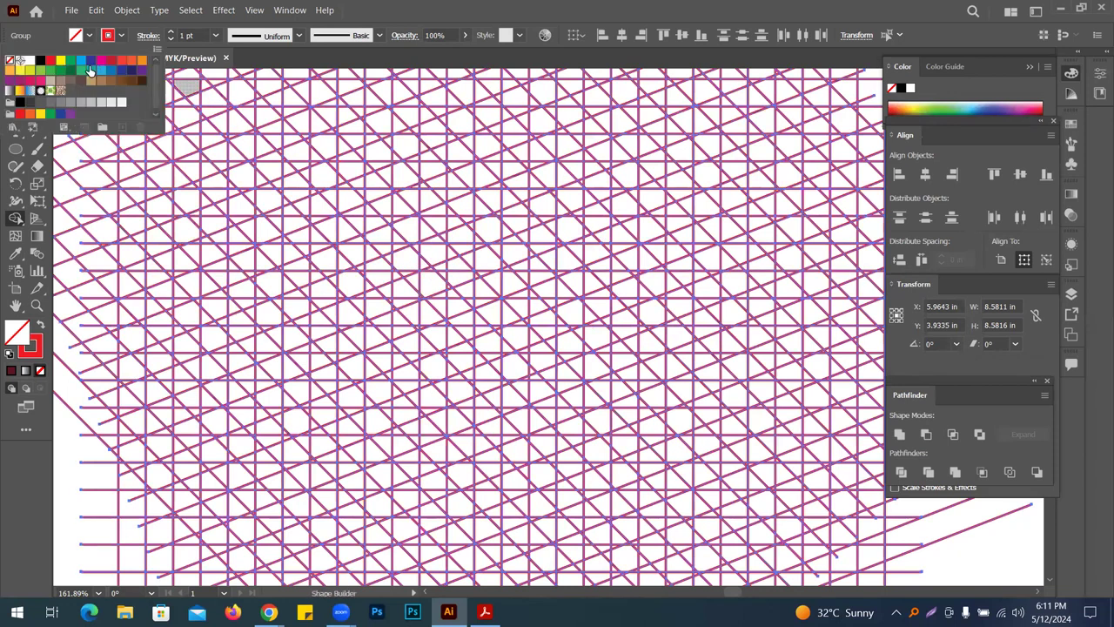
{"action": "left_click", "coordinate": [92, 61]}
{"action": "left_click", "coordinate": [481, 5]}
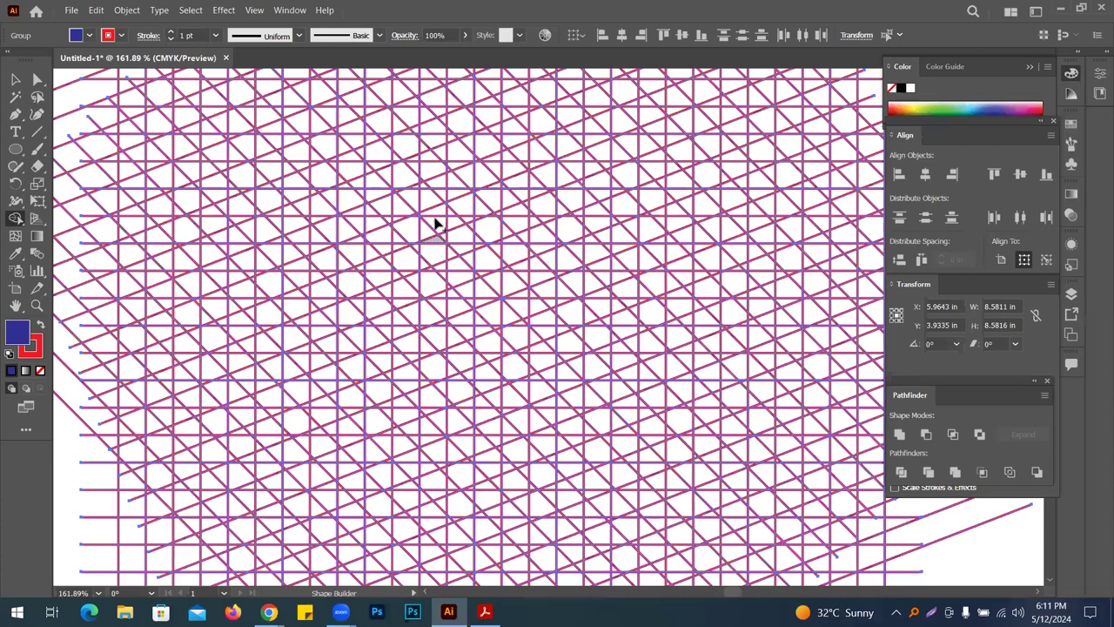
{"action": "mouse_move", "coordinate": [441, 246]}
{"action": "left_mouse_down"}
{"action": "mouse_move", "coordinate": [421, 267]}
{"action": "mouse_move", "coordinate": [438, 267]}
{"action": "mouse_move", "coordinate": [431, 283]}
{"action": "mouse_move", "coordinate": [439, 279]}
{"action": "mouse_move", "coordinate": [429, 316]}
{"action": "mouse_move", "coordinate": [492, 305]}
{"action": "left_mouse_up"}
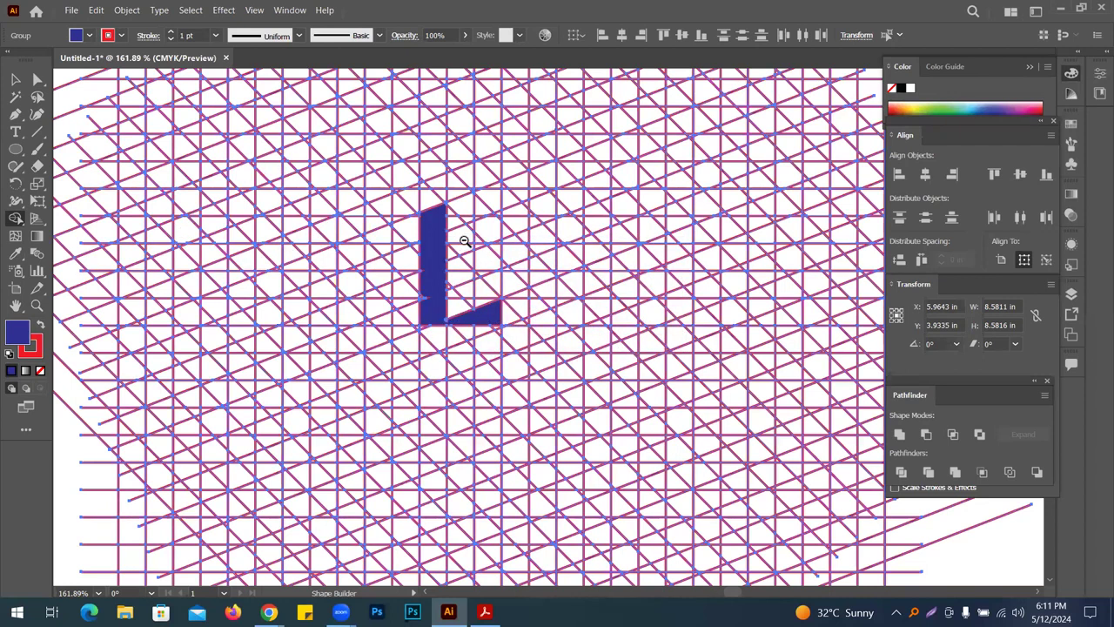
Ungroup the artwork containing the blue L shape until it is separate, and move the L shape out beside the grid
{"action": "left_click", "coordinate": [15, 84]}
{"action": "left_click", "coordinate": [129, 147]}
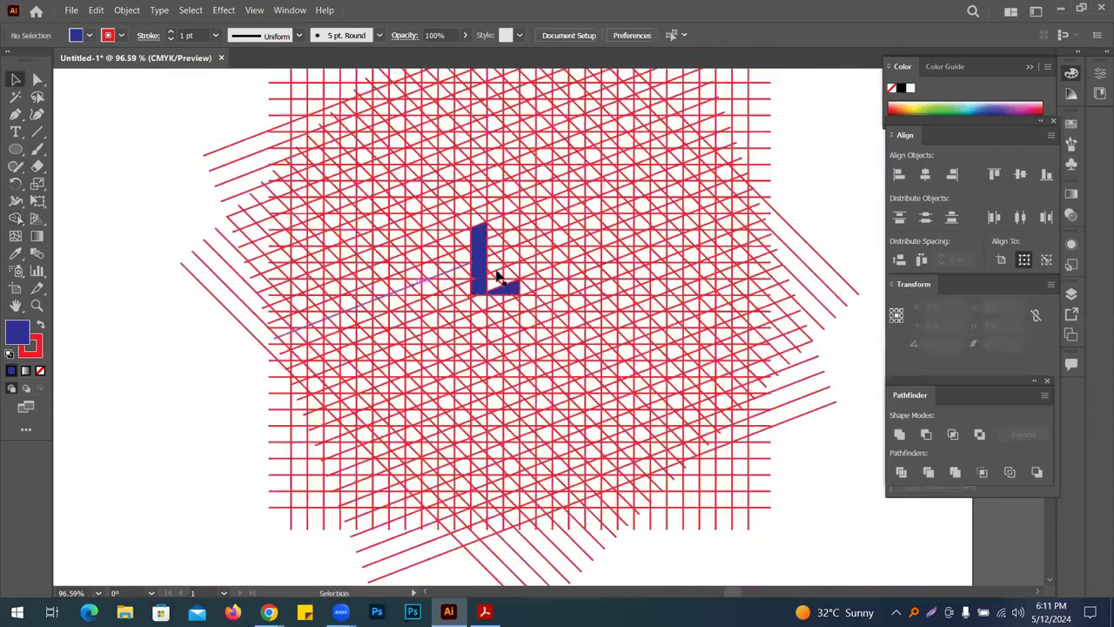
{"action": "left_click_drag", "start_coordinate": [481, 256], "coordinate": [245, 257]}
{"action": "key", "text": "ctrl+z"}
{"action": "right_click", "coordinate": [482, 261]}
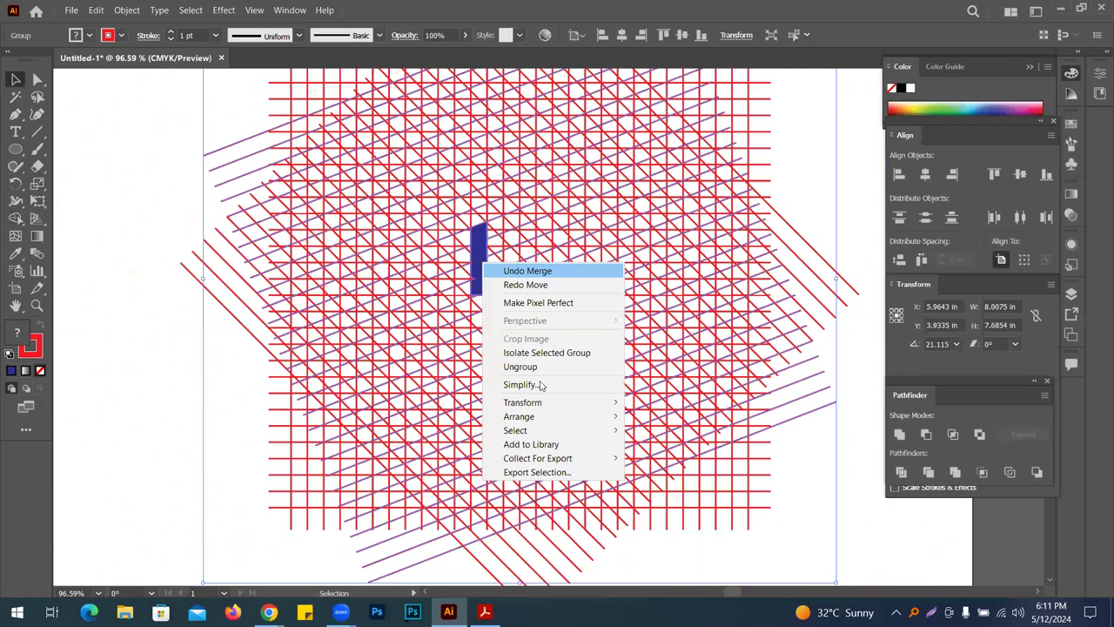
{"action": "right_click", "coordinate": [476, 245]}
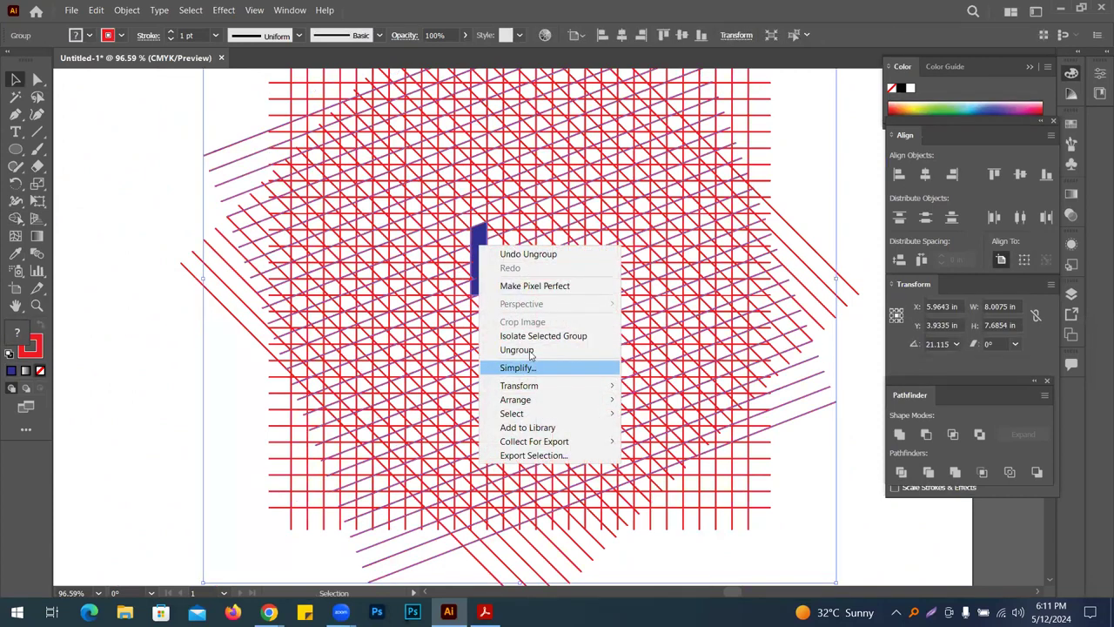
{"action": "left_click", "coordinate": [223, 289]}
{"action": "left_click_drag", "start_coordinate": [476, 242], "coordinate": [118, 241]}
Remove the stroke from the blue L shape and clear the selection
{"action": "left_click_drag", "start_coordinate": [199, 243], "coordinate": [640, 285]}
{"action": "left_click_drag", "start_coordinate": [298, 296], "coordinate": [313, 155]}
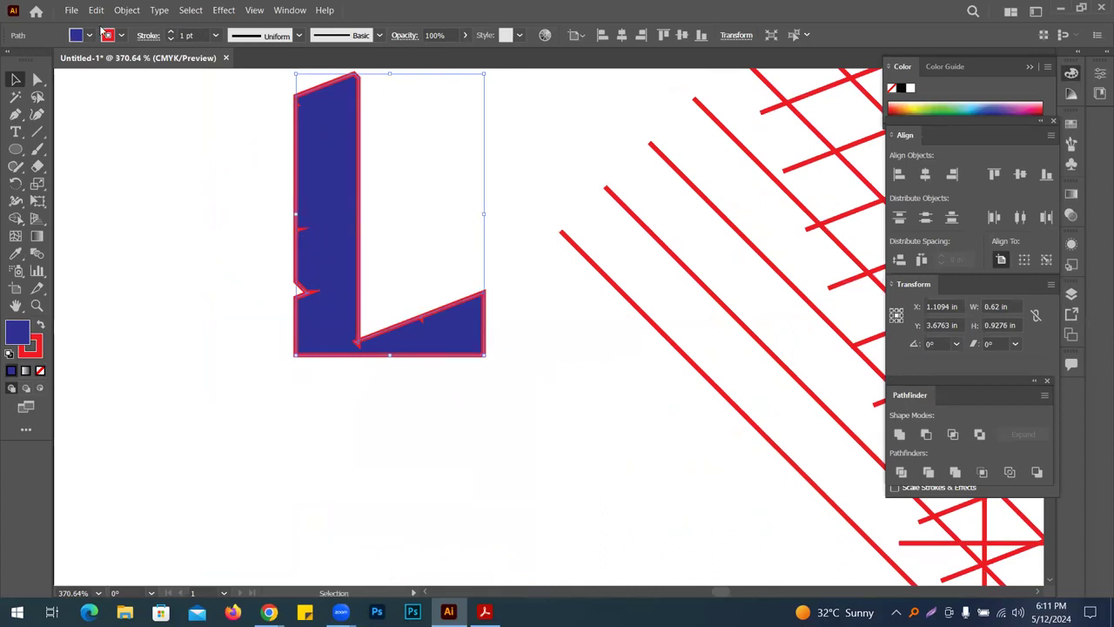
{"action": "left_click", "coordinate": [122, 35]}
{"action": "left_click", "coordinate": [9, 62]}
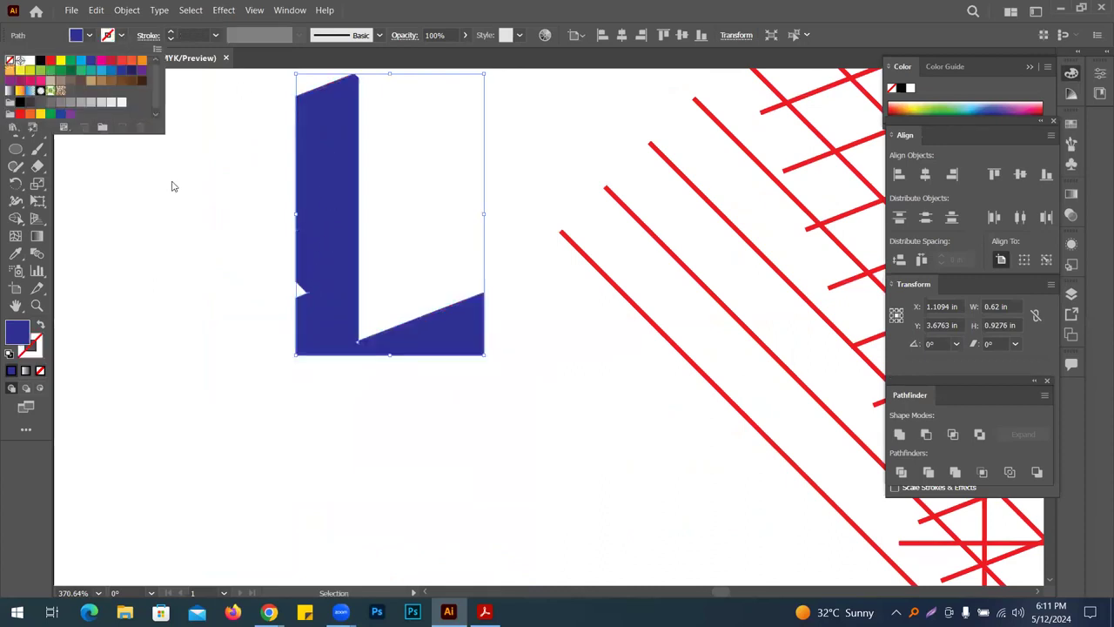
{"action": "left_click", "coordinate": [221, 195]}
Move the blue L shape slightly down and to the right in the empty area beside the grid
{"action": "key", "text": "ctrl+space"}
{"action": "left_click_drag", "start_coordinate": [477, 290], "coordinate": [270, 263]}
{"action": "left_click_drag", "start_coordinate": [581, 258], "coordinate": [245, 264]}
{"action": "left_click_drag", "start_coordinate": [542, 269], "coordinate": [507, 264]}
{"action": "left_click_drag", "start_coordinate": [329, 271], "coordinate": [319, 211]}
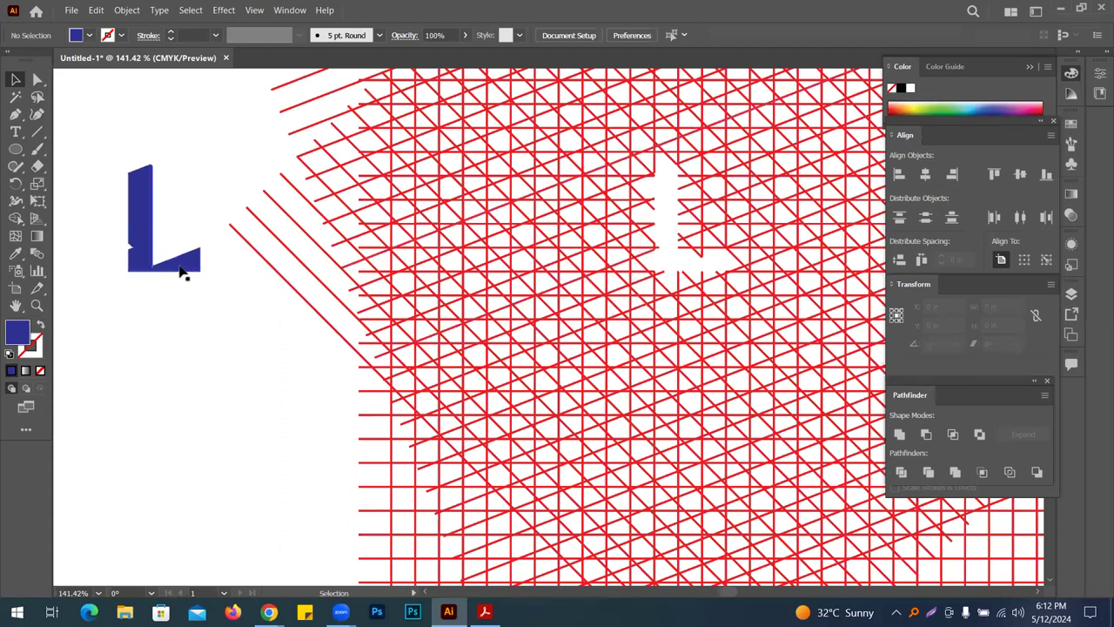
{"action": "left_click_drag", "start_coordinate": [185, 272], "coordinate": [199, 299]}
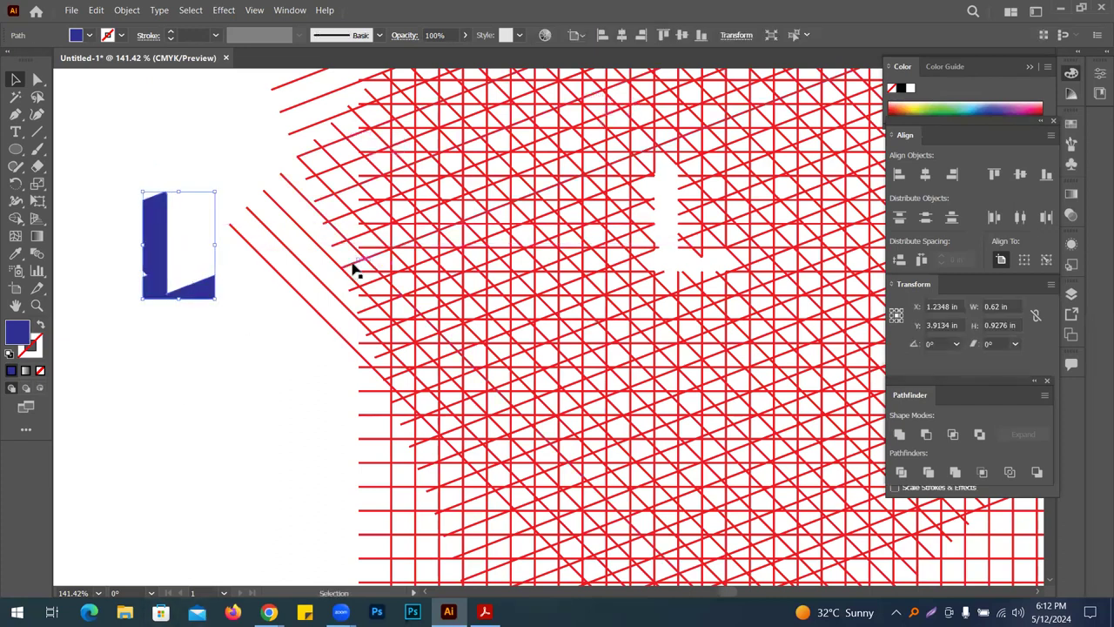
Select the L shape together with the whole line grid and move them off the left side of the artboard
{"action": "left_click_drag", "start_coordinate": [553, 329], "coordinate": [435, 322]}
{"action": "left_click_drag", "start_coordinate": [357, 101], "coordinate": [705, 428]}
{"action": "left_click_drag", "start_coordinate": [567, 301], "coordinate": [1, 319]}
{"action": "left_click_drag", "start_coordinate": [526, 319], "coordinate": [321, 316]}
{"action": "left_click_drag", "start_coordinate": [432, 297], "coordinate": [500, 299]}
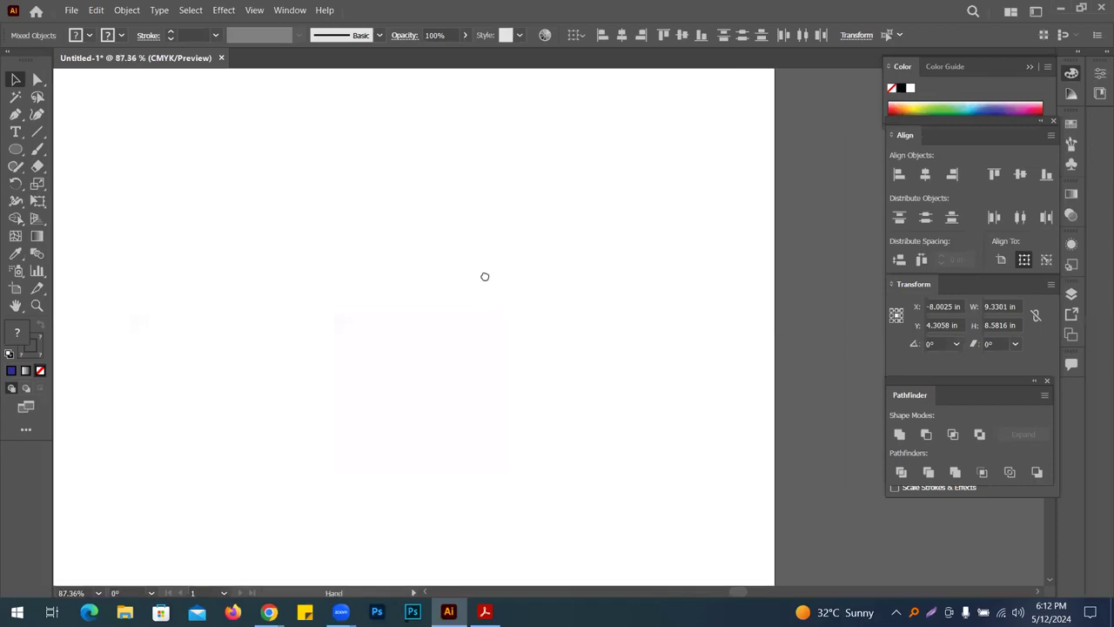
Draw a vertical line about 4.56 in long on the empty artboard with a red 0.75 pt stroke
{"action": "key", "text": "backslash"}
{"action": "left_click_drag", "start_coordinate": [319, 153], "coordinate": [320, 478]}
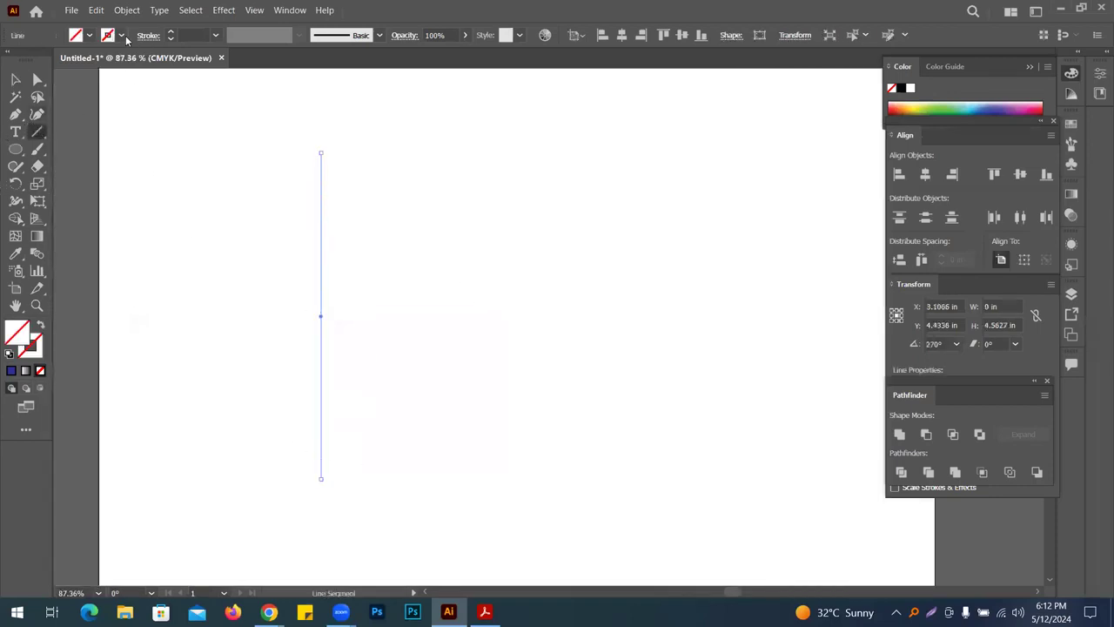
{"action": "left_click", "coordinate": [121, 36]}
{"action": "left_click", "coordinate": [50, 60]}
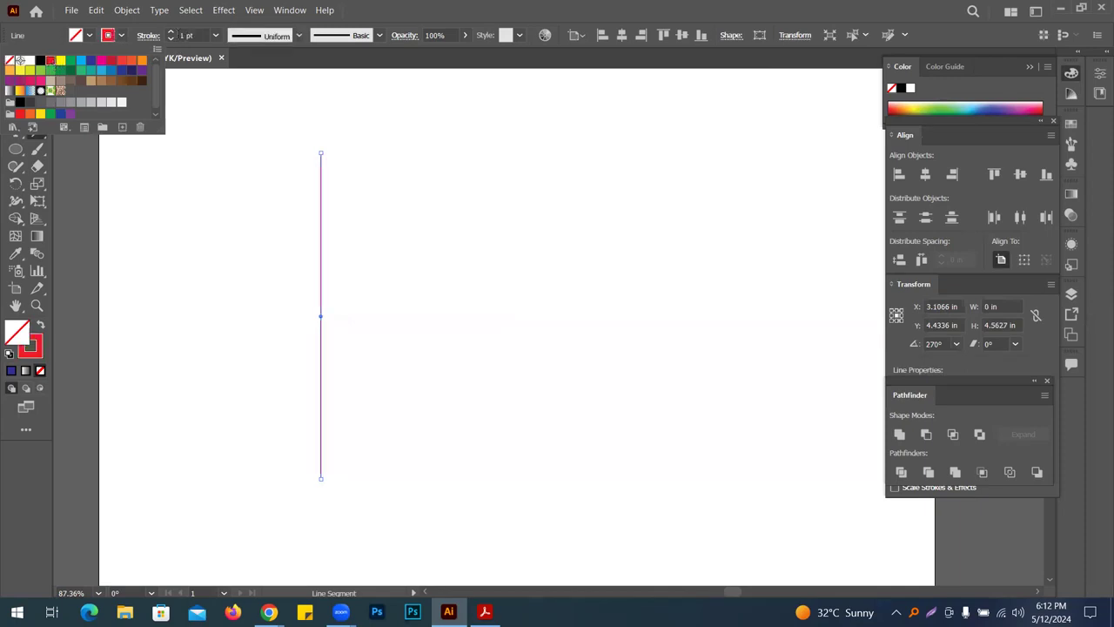
{"action": "left_click", "coordinate": [171, 39]}
{"action": "left_click", "coordinate": [18, 79]}
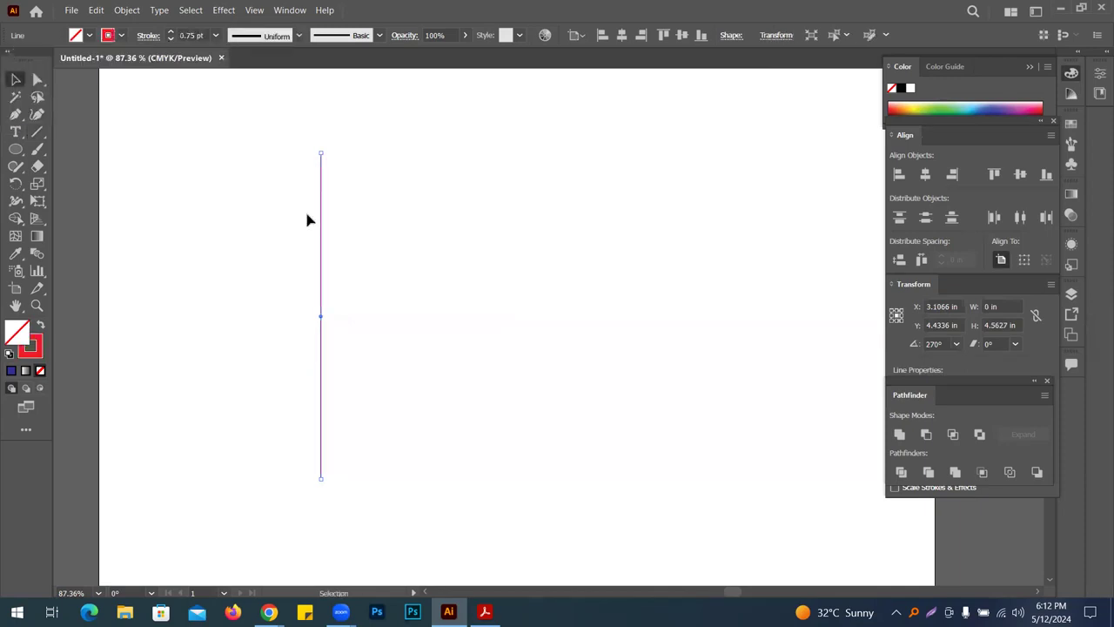
Repeat copies of the red line rightward at about 0.17 in spacing until there are 21 lines, and group them
{"action": "left_click_drag", "start_coordinate": [320, 229], "coordinate": [335, 229]}
{"action": "key", "text": "ctrl+d"}
{"action": "key", "text": "ctrl+d"}
{"action": "key", "text": "ctrl+d"}
{"action": "key", "text": "ctrl+d"}
{"action": "key", "text": "ctrl+d"}
{"action": "key", "text": "ctrl+d"}
{"action": "key", "text": "ctrl+d"}
{"action": "key", "text": "ctrl+d"}
{"action": "key", "text": "ctrl+d"}
{"action": "key", "text": "ctrl+d"}
{"action": "key", "text": "ctrl+d"}
{"action": "key", "text": "ctrl+d"}
{"action": "key", "text": "ctrl+d"}
{"action": "key", "text": "ctrl+d"}
{"action": "key", "text": "ctrl+d"}
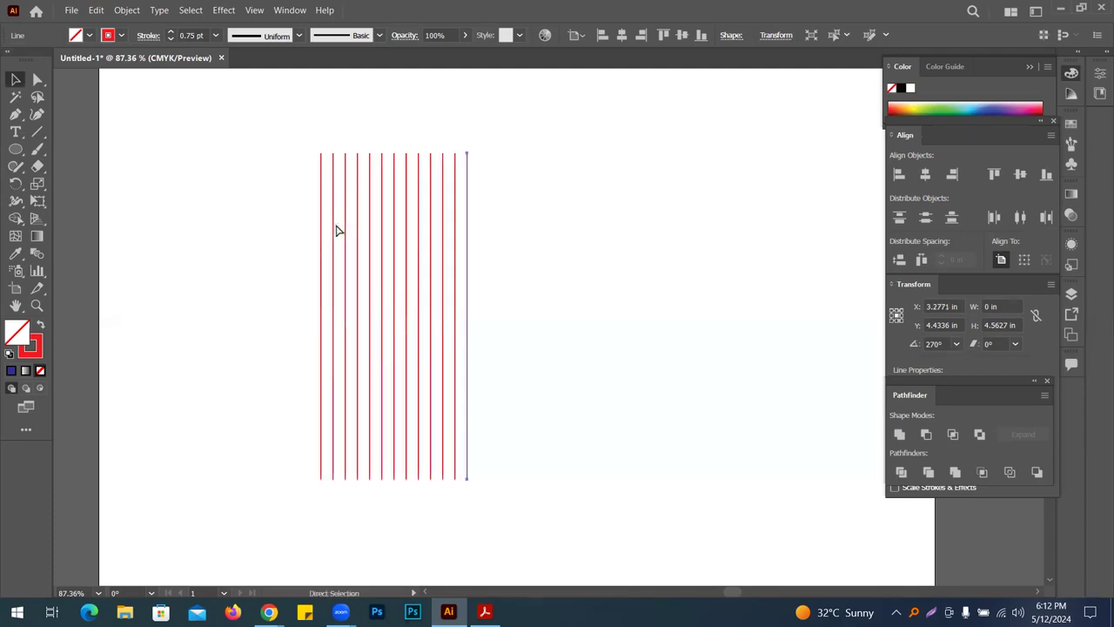
{"action": "key", "text": "ctrl+d"}
{"action": "key", "text": "ctrl+d"}
{"action": "key", "text": "ctrl+d"}
{"action": "key", "text": "ctrl+d"}
{"action": "left_click_drag", "start_coordinate": [217, 98], "coordinate": [812, 533]}
{"action": "key", "text": "ctrl+g"}
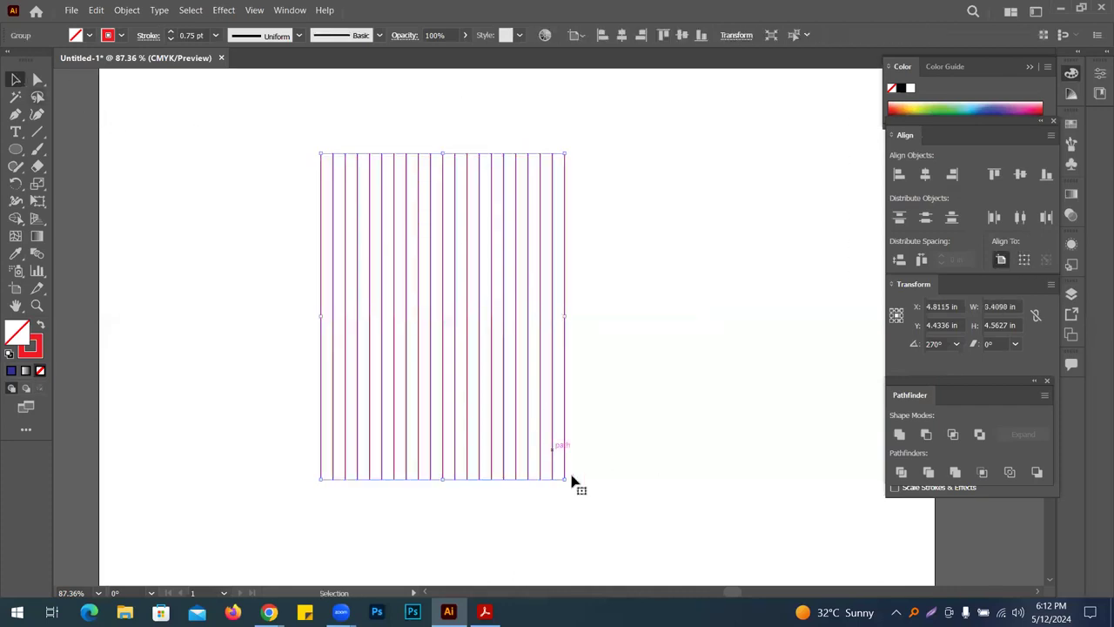
Tilt the line group and add an in-place copy perpendicular to it, forming a slanted square grid, and clear the selection
{"action": "left_click_drag", "start_coordinate": [569, 479], "coordinate": [422, 472]}
{"action": "key", "text": "ctrl+f"}
{"action": "left_click", "coordinate": [667, 336]}
Select the whole slanted grid and try merging cells along an angular path with Shape Builder, using no fill
{"action": "scroll", "coordinate": [552, 299], "scroll_direction": "up", "scroll_amount": 3}
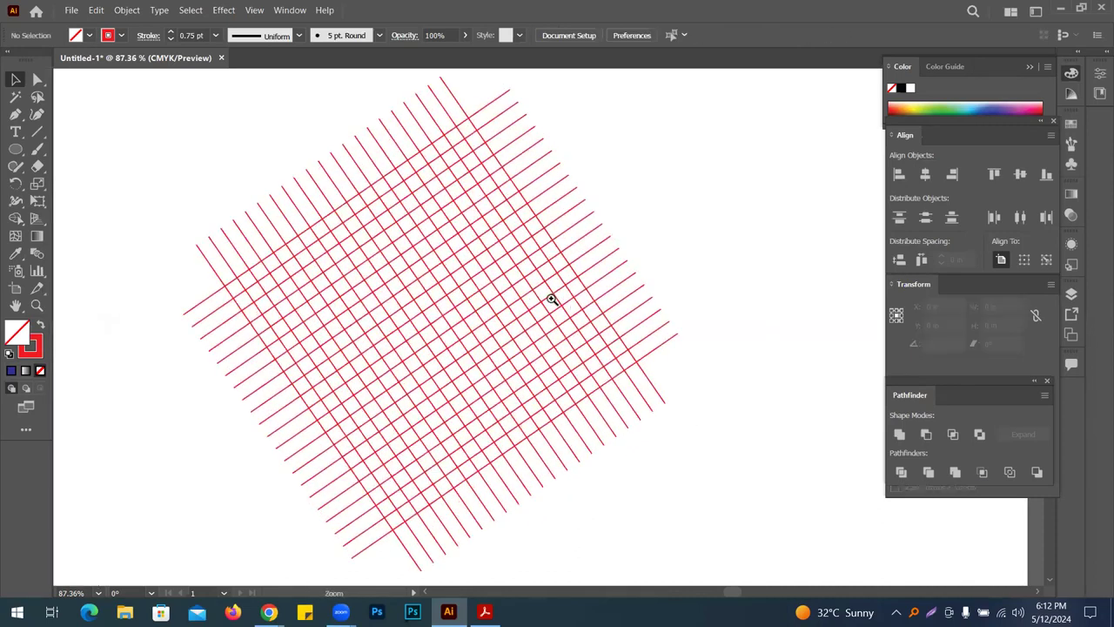
{"action": "left_click_drag", "start_coordinate": [491, 305], "coordinate": [576, 258]}
{"action": "left_click_drag", "start_coordinate": [332, 277], "coordinate": [303, 315]}
{"action": "left_click_drag", "start_coordinate": [431, 292], "coordinate": [407, 292]}
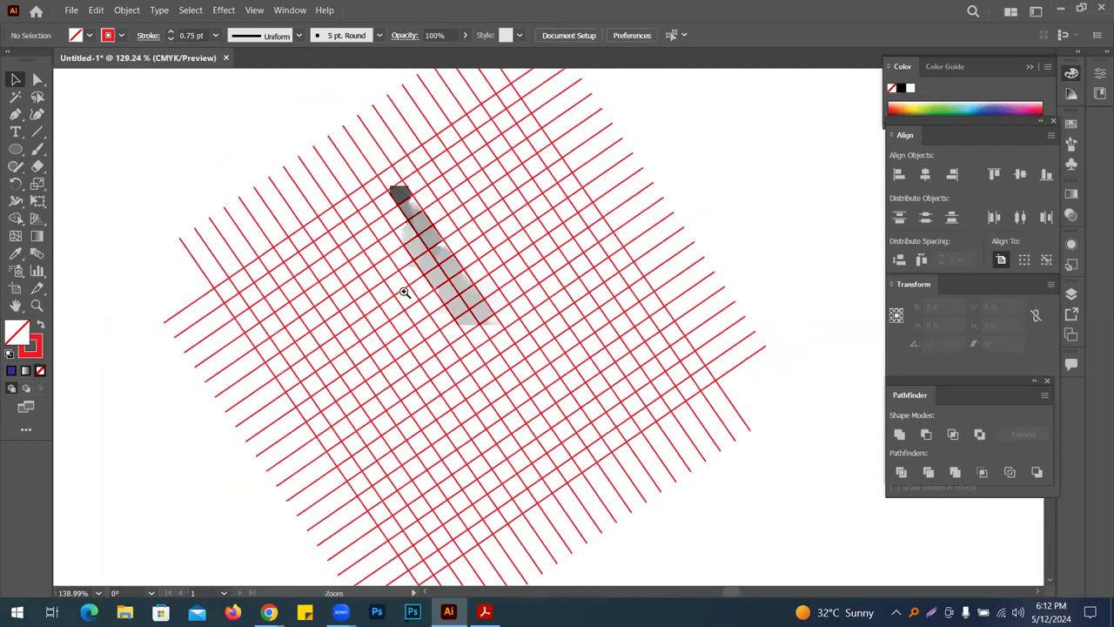
{"action": "left_click_drag", "start_coordinate": [172, 132], "coordinate": [794, 429]}
{"action": "left_click", "coordinate": [16, 217]}
{"action": "left_click_drag", "start_coordinate": [489, 251], "coordinate": [514, 251]}
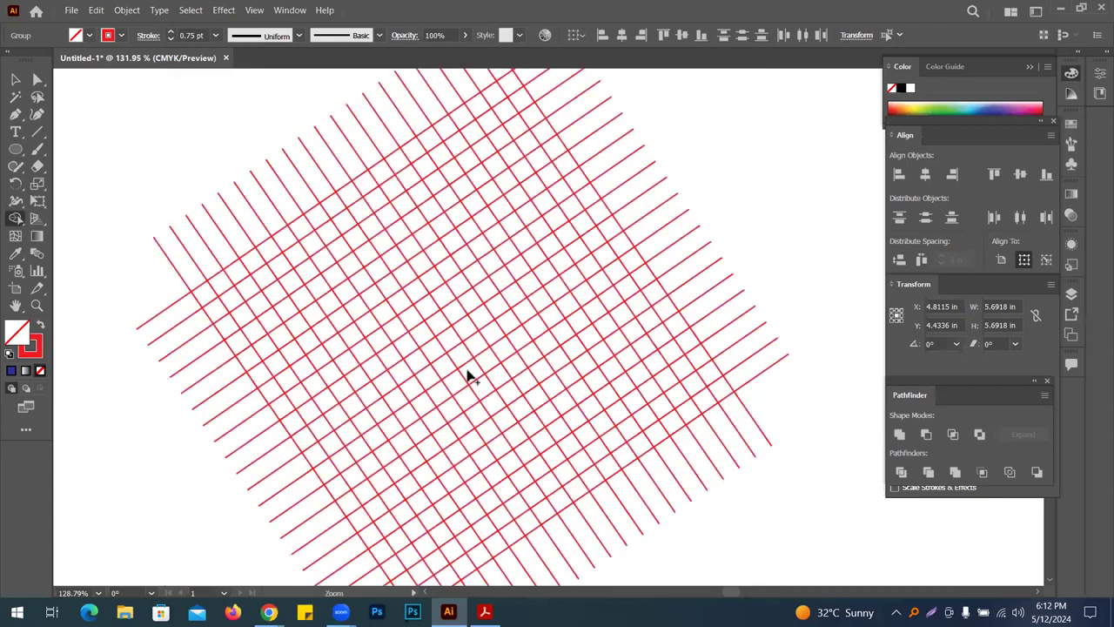
{"action": "left_click_drag", "start_coordinate": [469, 375], "coordinate": [472, 264]}
{"action": "mouse_move", "coordinate": [487, 193]}
{"action": "left_mouse_down"}
{"action": "mouse_move", "coordinate": [435, 229]}
{"action": "mouse_move", "coordinate": [485, 299]}
{"action": "mouse_move", "coordinate": [574, 238]}
{"action": "mouse_move", "coordinate": [573, 252]}
{"action": "left_mouse_up"}
{"action": "key", "text": "ctrl+z"}
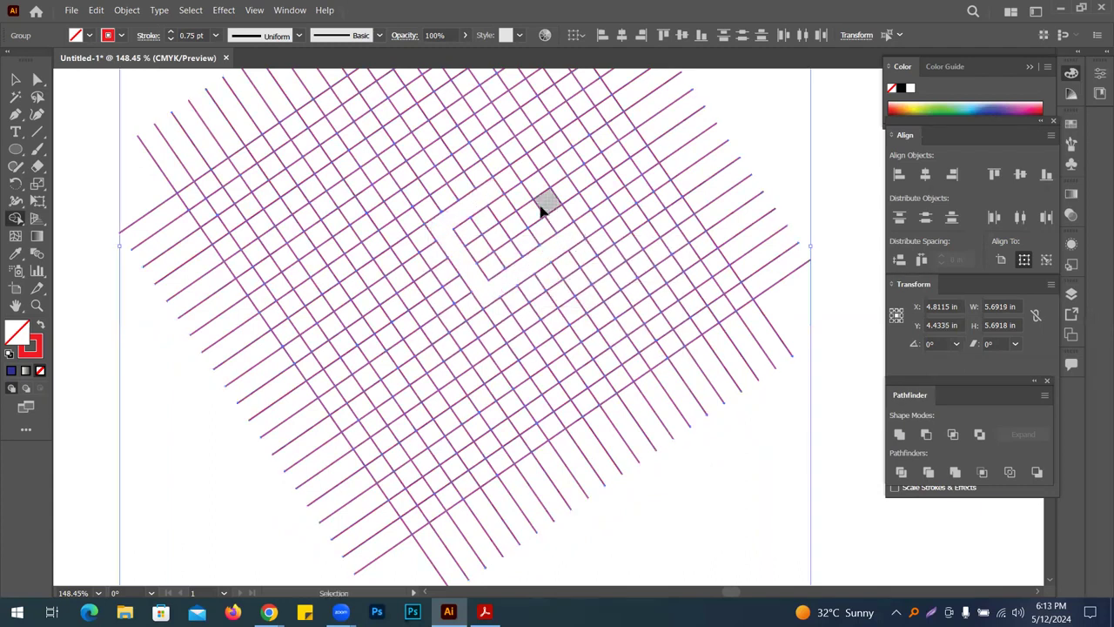
Set the fill to blue and merge cells of the slanted grid into an angular letter G with Shape Builder
{"action": "left_click", "coordinate": [89, 35]}
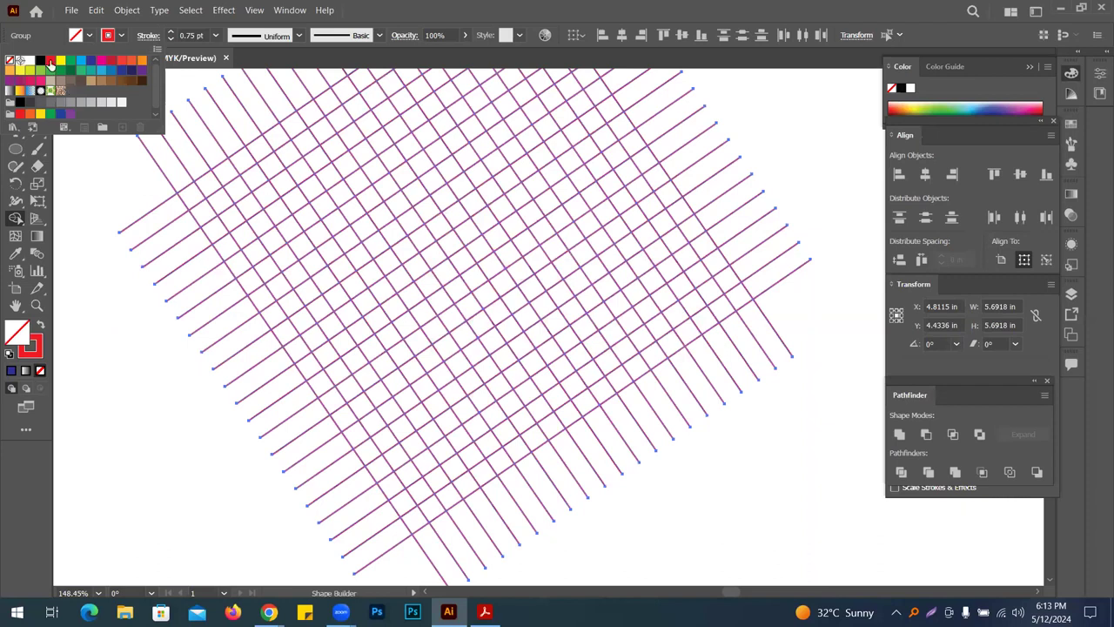
{"action": "left_click", "coordinate": [112, 71]}
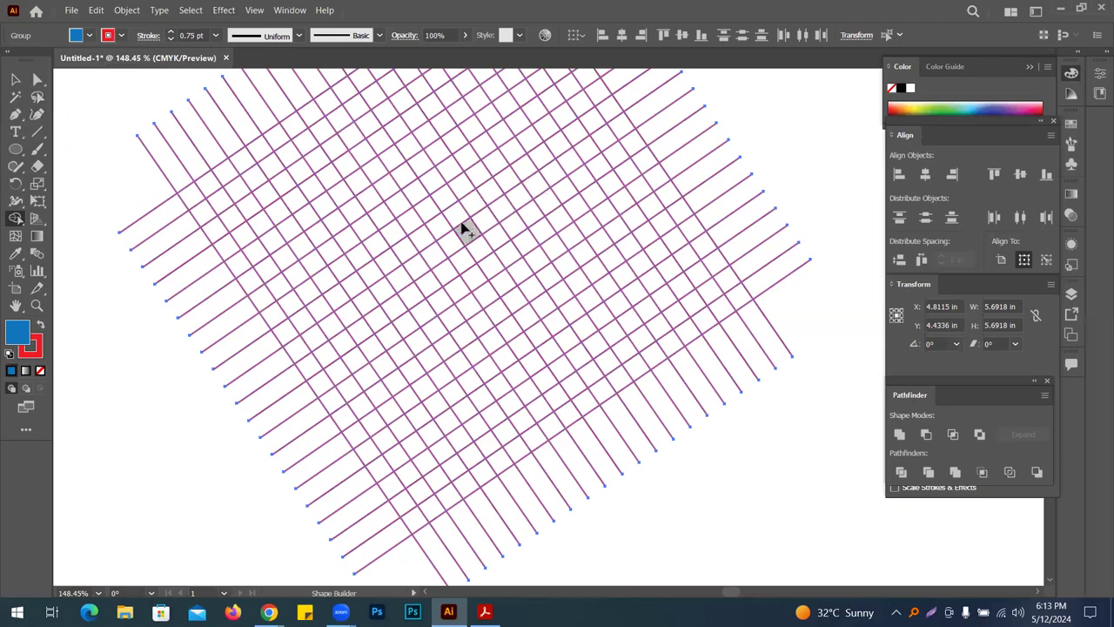
{"action": "mouse_move", "coordinate": [462, 182]}
{"action": "left_mouse_down"}
{"action": "mouse_move", "coordinate": [393, 224]}
{"action": "mouse_move", "coordinate": [441, 316]}
{"action": "mouse_move", "coordinate": [518, 290]}
{"action": "left_mouse_up"}
{"action": "key", "text": "ctrl+z"}
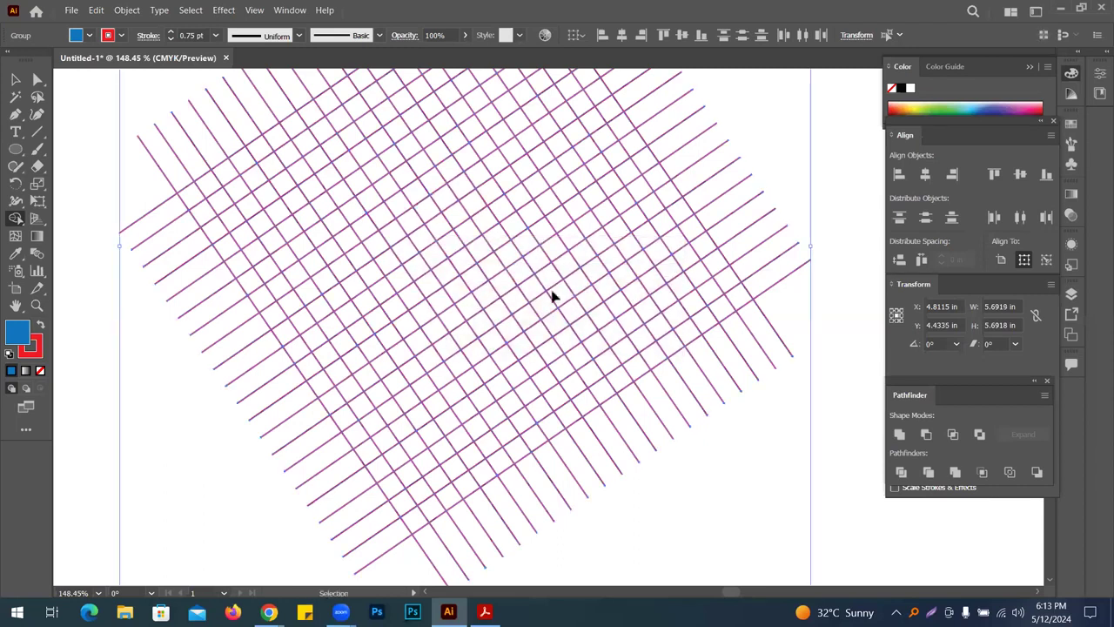
{"action": "mouse_move", "coordinate": [478, 185]}
{"action": "left_mouse_down"}
{"action": "mouse_move", "coordinate": [423, 199]}
{"action": "mouse_move", "coordinate": [416, 214]}
{"action": "left_mouse_up"}
{"action": "mouse_move", "coordinate": [501, 205]}
{"action": "left_mouse_down"}
{"action": "mouse_move", "coordinate": [492, 187]}
{"action": "mouse_move", "coordinate": [472, 181]}
{"action": "mouse_move", "coordinate": [375, 244]}
{"action": "mouse_move", "coordinate": [455, 365]}
{"action": "mouse_move", "coordinate": [559, 304]}
{"action": "mouse_move", "coordinate": [534, 256]}
{"action": "mouse_move", "coordinate": [480, 301]}
{"action": "left_mouse_up"}
{"action": "mouse_move", "coordinate": [592, 251]}
{"action": "left_mouse_down"}
{"action": "mouse_move", "coordinate": [568, 256]}
{"action": "mouse_move", "coordinate": [591, 252]}
{"action": "left_mouse_up"}
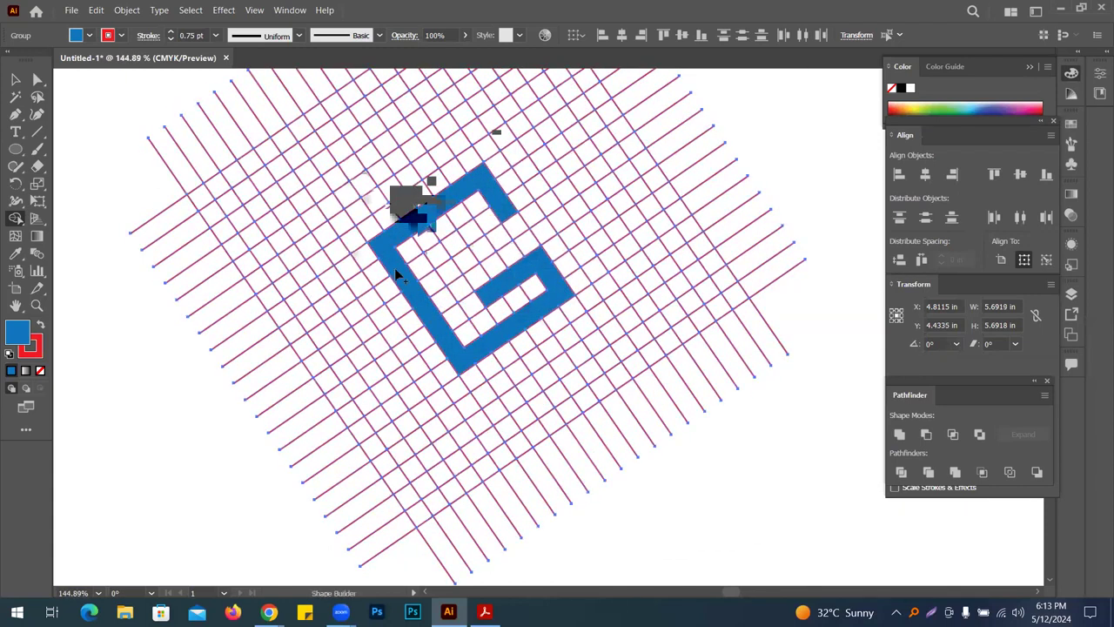
Ungroup the artwork containing the blue G and move the G out of the grid to the empty area at its left
{"action": "left_click", "coordinate": [17, 80]}
{"action": "left_click", "coordinate": [120, 136]}
{"action": "left_click_drag", "start_coordinate": [567, 288], "coordinate": [534, 291]}
{"action": "left_click", "coordinate": [534, 288]}
{"action": "right_click", "coordinate": [534, 283]}
{"action": "left_click", "coordinate": [579, 387]}
{"action": "left_click", "coordinate": [778, 281]}
{"action": "left_click", "coordinate": [470, 304]}
{"action": "left_click_drag", "start_coordinate": [470, 304], "coordinate": [152, 379]}
Remove the red stroke from the blue G and clear the selection
{"action": "left_click_drag", "start_coordinate": [274, 315], "coordinate": [602, 186]}
{"action": "left_click_drag", "start_coordinate": [651, 225], "coordinate": [538, 283]}
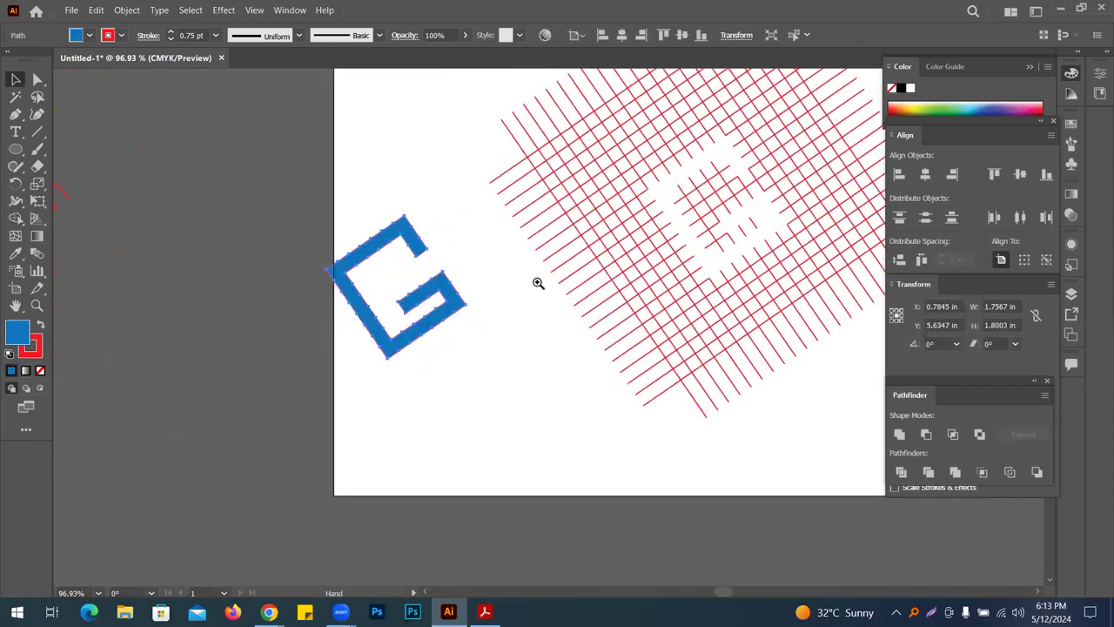
{"action": "left_click", "coordinate": [537, 283]}
{"action": "left_click_drag", "start_coordinate": [437, 290], "coordinate": [486, 280]}
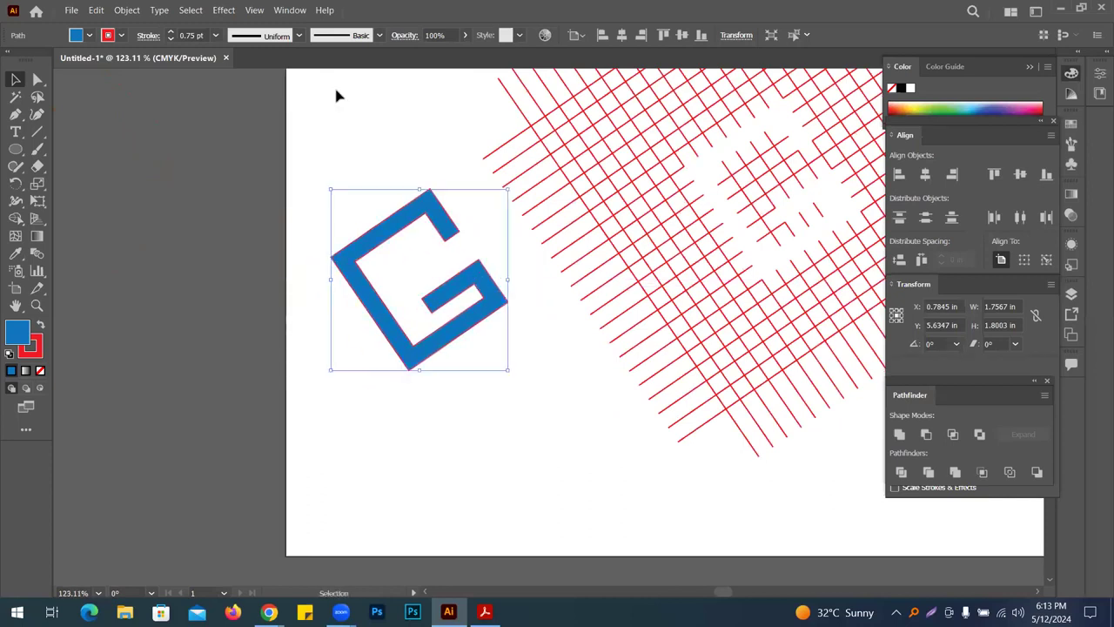
{"action": "left_click", "coordinate": [121, 35]}
{"action": "left_click", "coordinate": [12, 63]}
{"action": "left_click", "coordinate": [409, 141]}
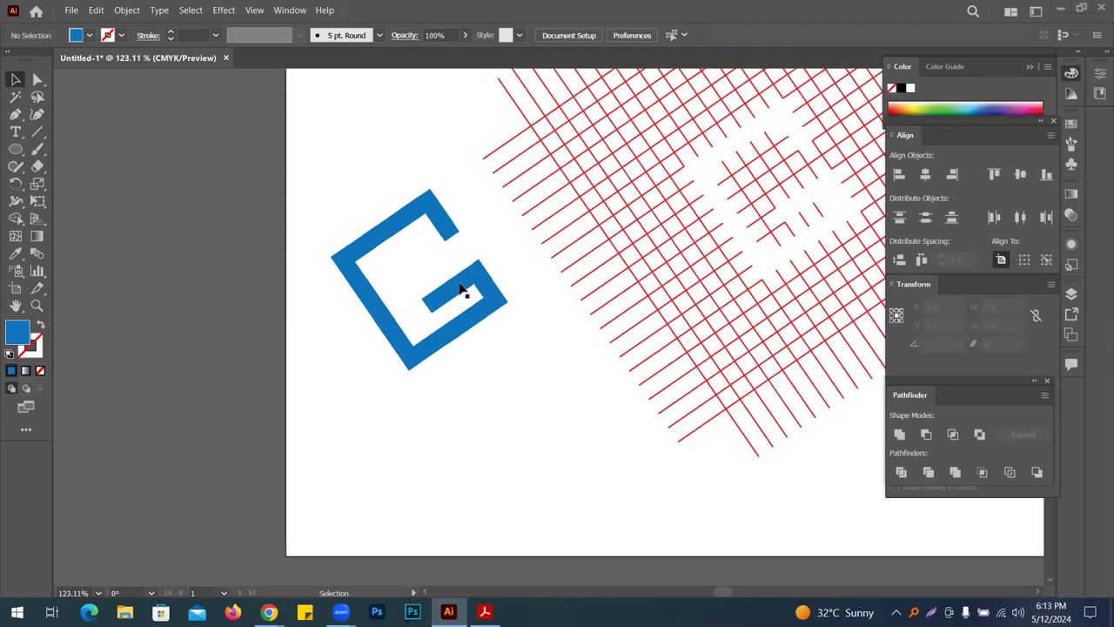
Fully round the two corners at the end of the G's upper arm using Direct Selection
{"action": "left_click", "coordinate": [465, 293]}
{"action": "left_click", "coordinate": [36, 79]}
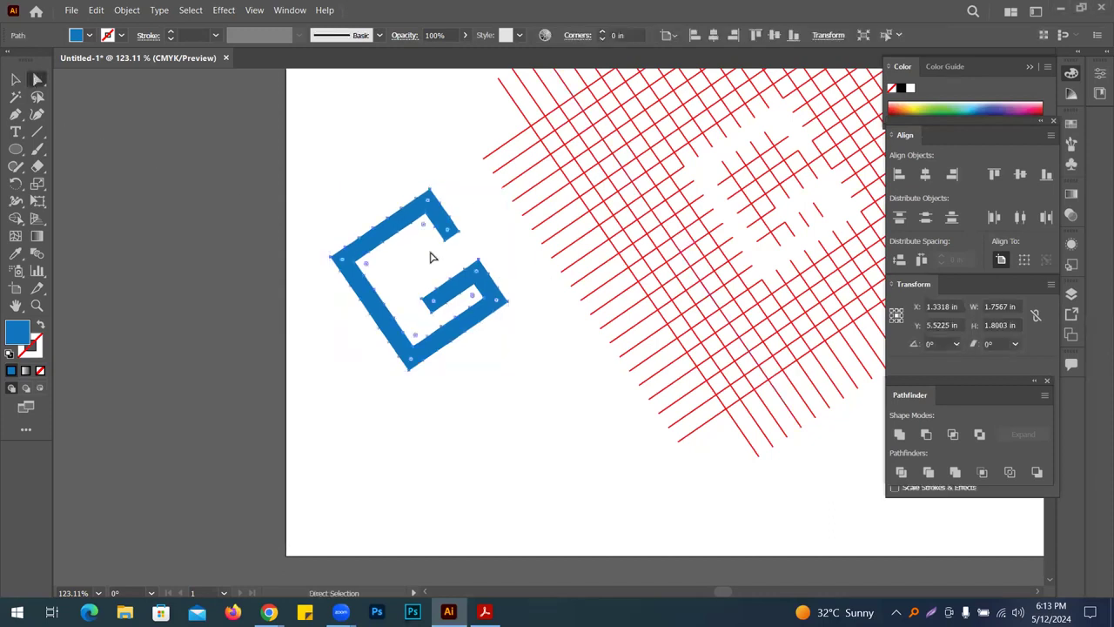
{"action": "left_click", "coordinate": [457, 232]}
{"action": "left_click_drag", "start_coordinate": [450, 231], "coordinate": [398, 169]}
{"action": "left_click", "coordinate": [423, 293]}
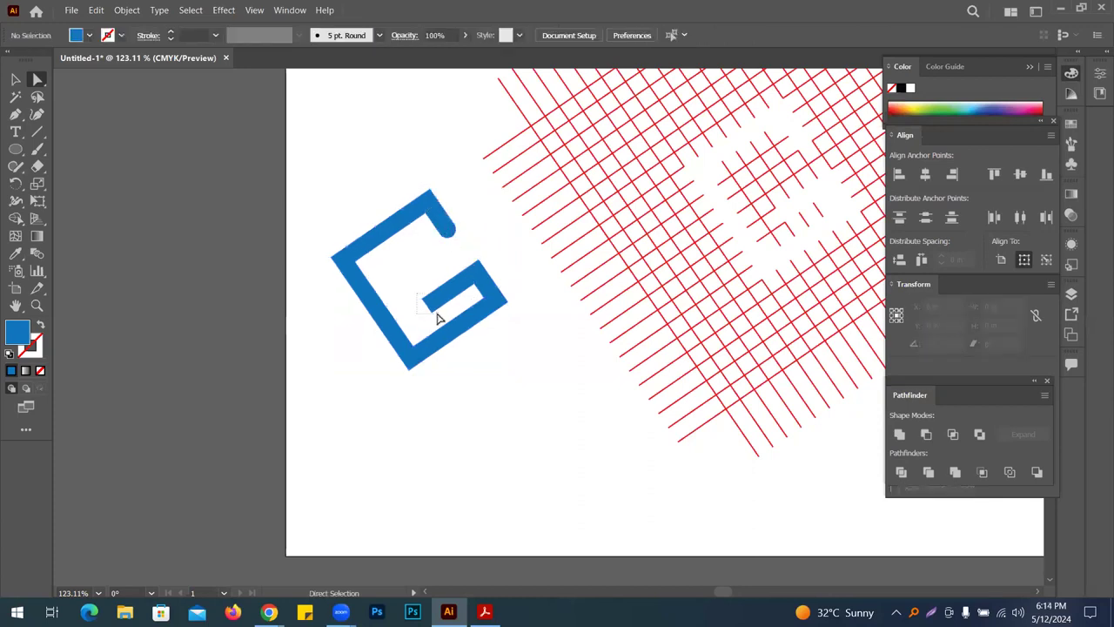
Fully round the two corners at the end of the G's inner arm
{"action": "left_click", "coordinate": [432, 303]}
{"action": "left_click_drag", "start_coordinate": [433, 305], "coordinate": [522, 277]}
{"action": "left_click", "coordinate": [550, 257]}
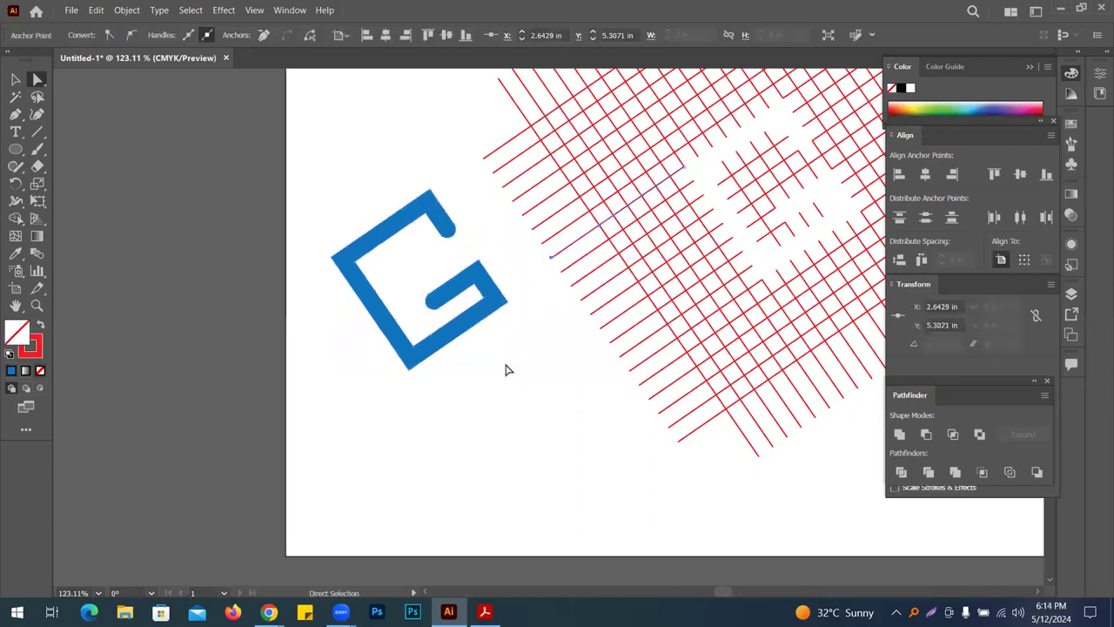
Round the lowest outer corner of the blue G with Direct Selection and clear the selection
{"action": "left_click", "coordinate": [406, 365]}
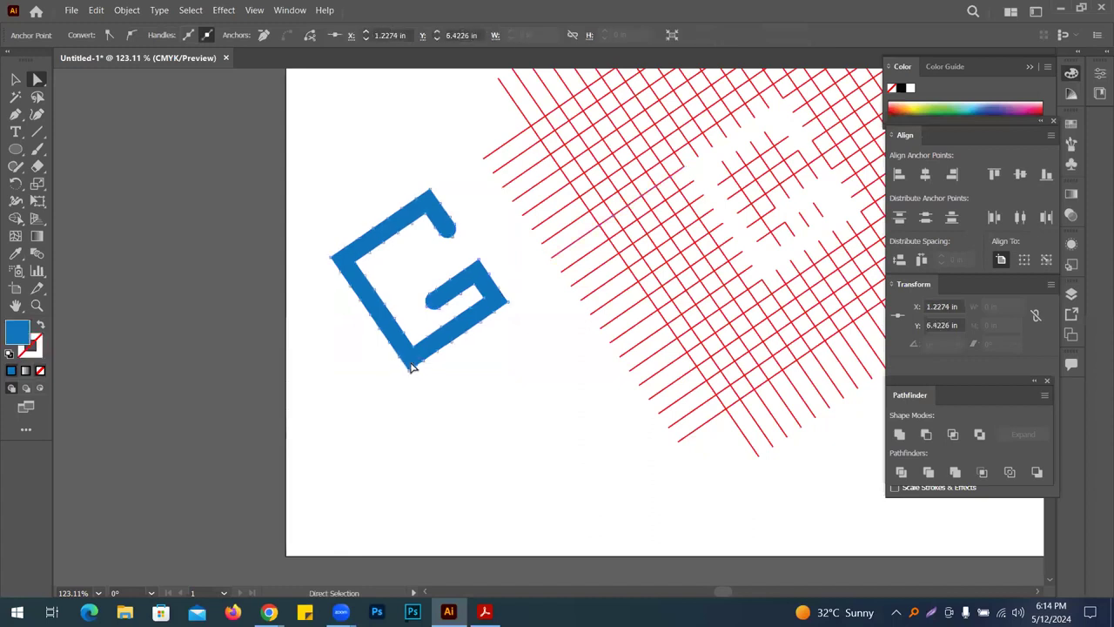
{"action": "left_click_drag", "start_coordinate": [378, 371], "coordinate": [477, 409]}
{"action": "left_click_drag", "start_coordinate": [410, 364], "coordinate": [417, 291]}
{"action": "left_click", "coordinate": [482, 368]}
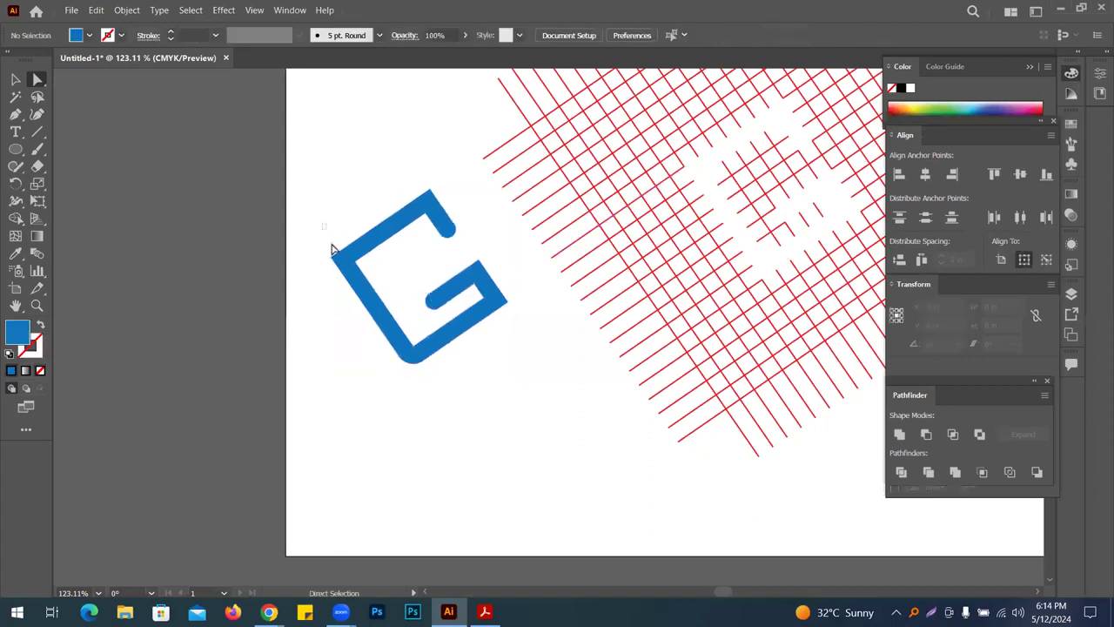
Round the leftmost and rightmost outer corners of the G with a radius of about 0.17 in
{"action": "left_click_drag", "start_coordinate": [342, 259], "coordinate": [555, 338]}
{"action": "left_click_drag", "start_coordinate": [555, 333], "coordinate": [373, 244]}
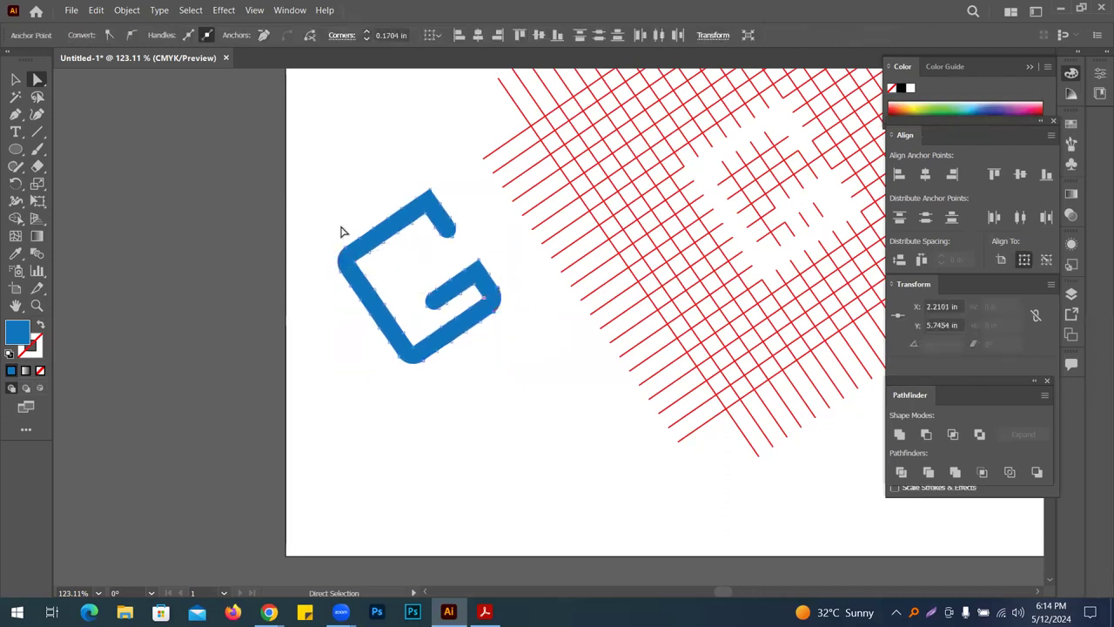
{"action": "left_click", "coordinate": [343, 228]}
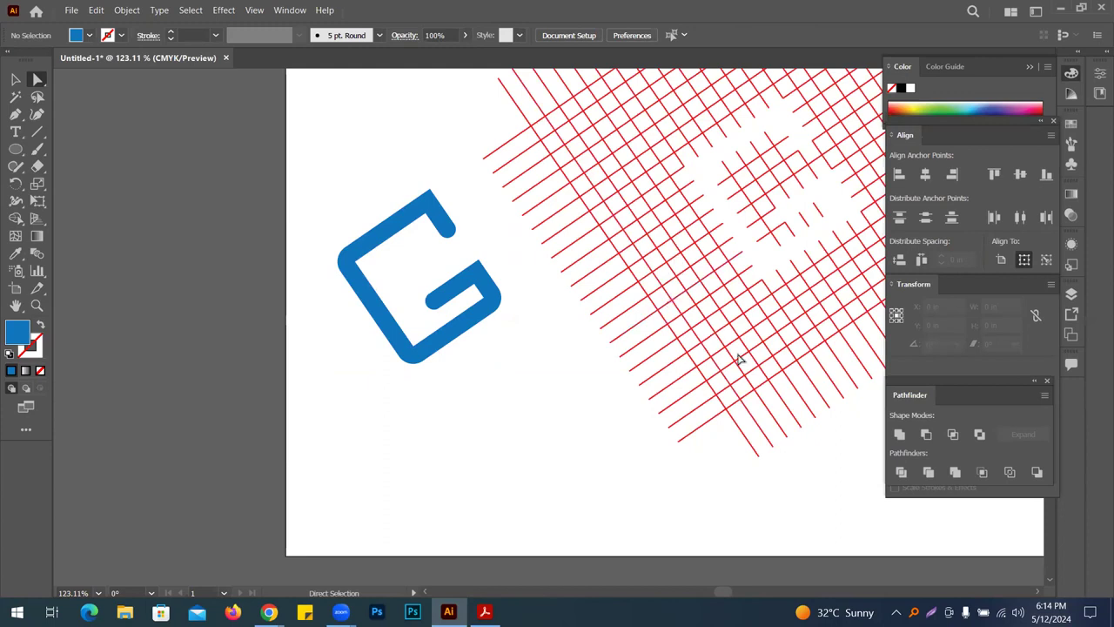
Round the G's topmost outer corner and the outer corner where the inner arm meets the short right side
{"action": "left_click_drag", "start_coordinate": [403, 148], "coordinate": [412, 259]}
{"action": "left_click", "coordinate": [358, 204]}
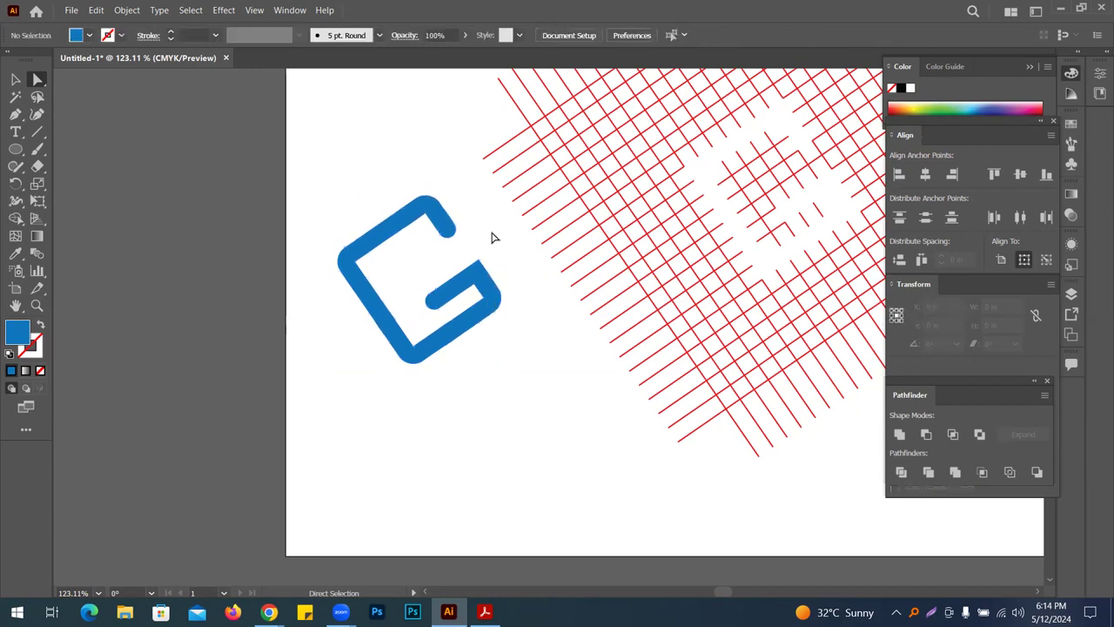
{"action": "left_click_drag", "start_coordinate": [470, 249], "coordinate": [460, 348]}
{"action": "left_click", "coordinate": [488, 342]}
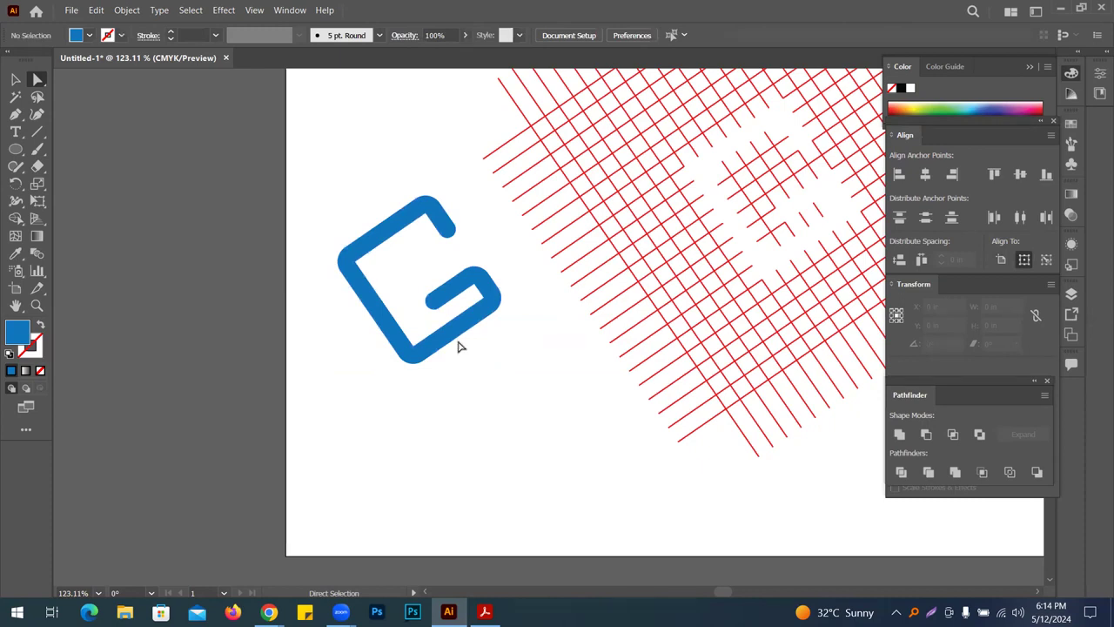
Switch to the Selection tool and close the Pathfinder panel
{"action": "key", "text": "z"}
{"action": "left_click", "coordinate": [764, 205], "text": "ctrl+alt"}
{"action": "left_click_drag", "start_coordinate": [772, 211], "coordinate": [425, 269]}
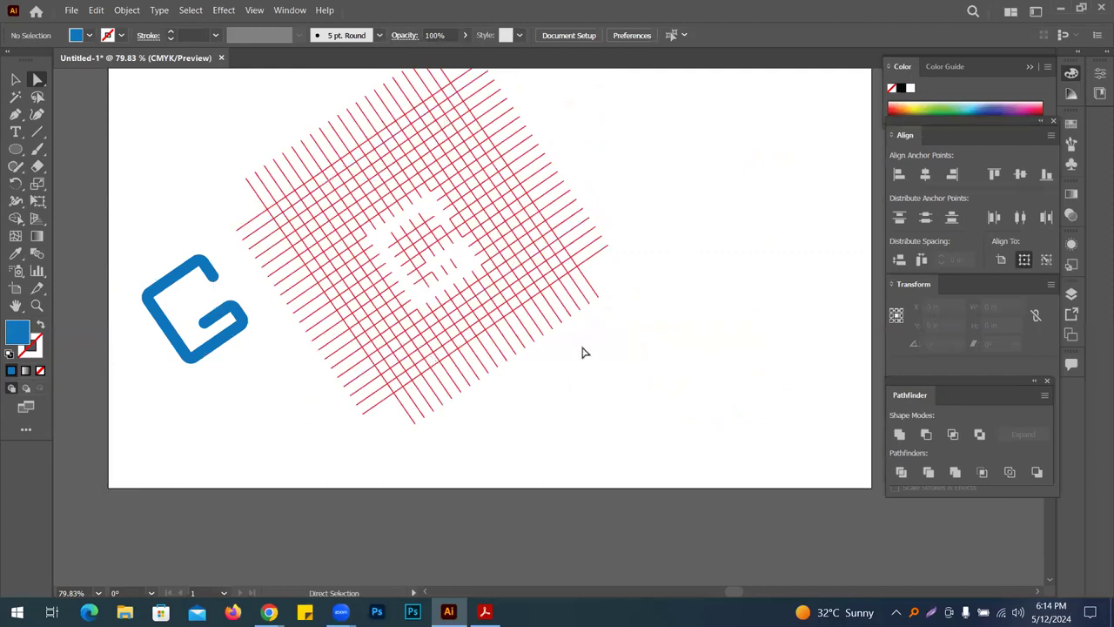
{"action": "left_click", "coordinate": [14, 79]}
{"action": "left_click", "coordinate": [1059, 295]}
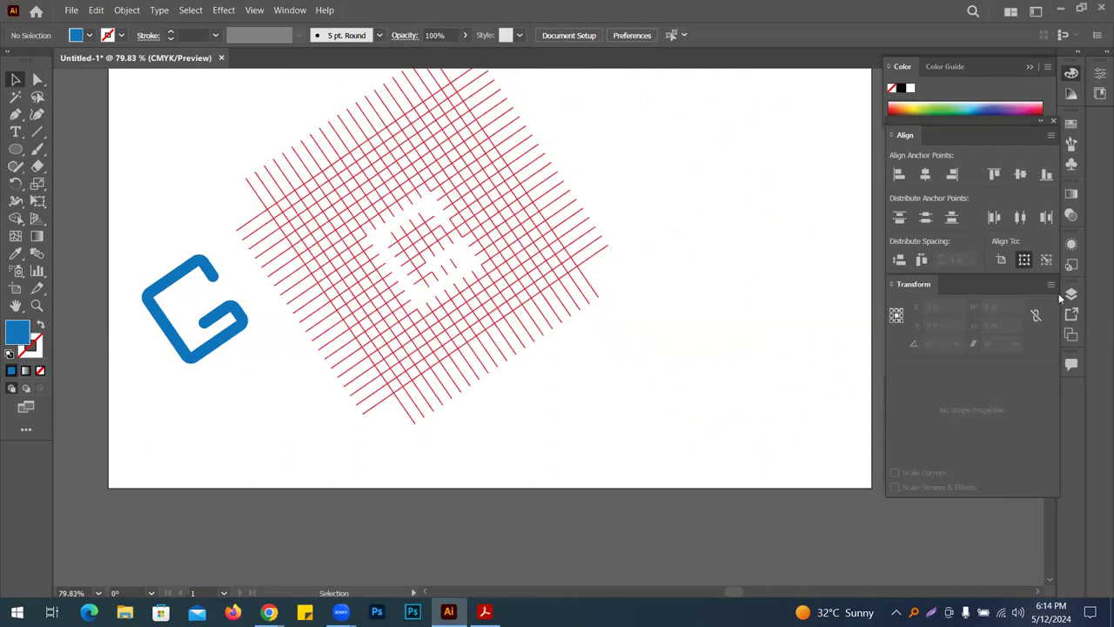
{"action": "left_click", "coordinate": [1049, 288]}
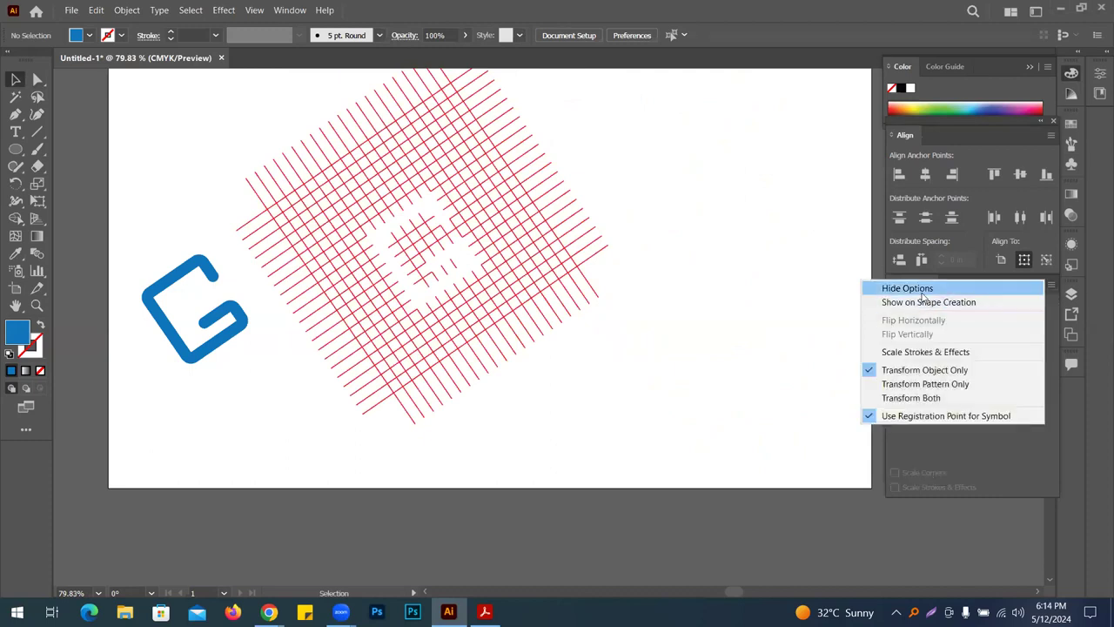
{"action": "left_click", "coordinate": [570, 523]}
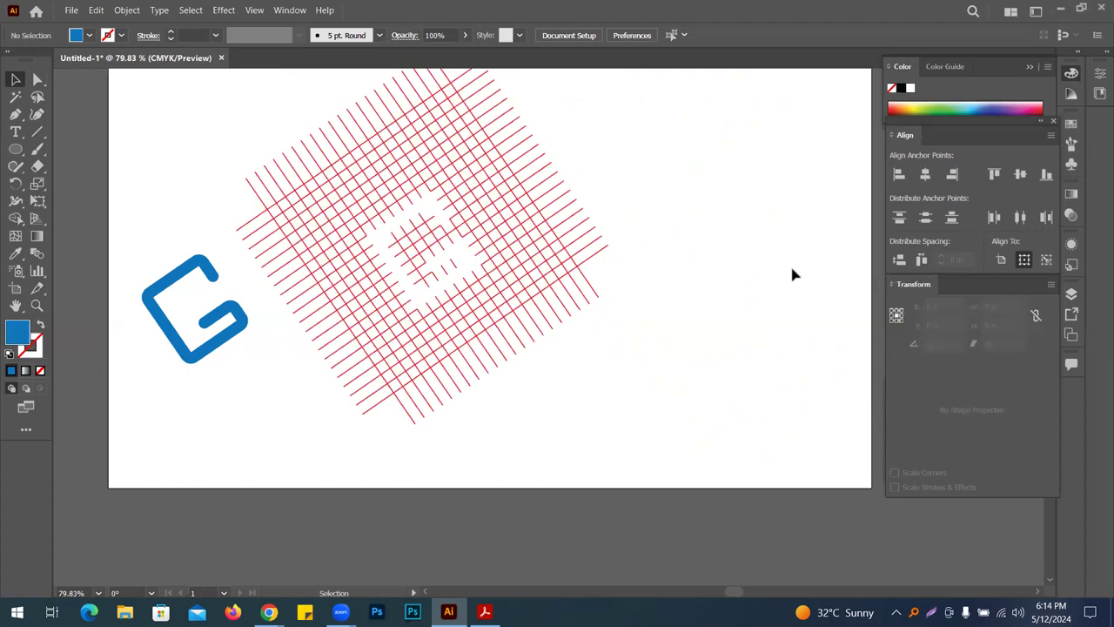
Move the rounded blue G back into the G-shaped gap of the red grid and clear the selection
{"action": "left_click_drag", "start_coordinate": [220, 321], "coordinate": [446, 254]}
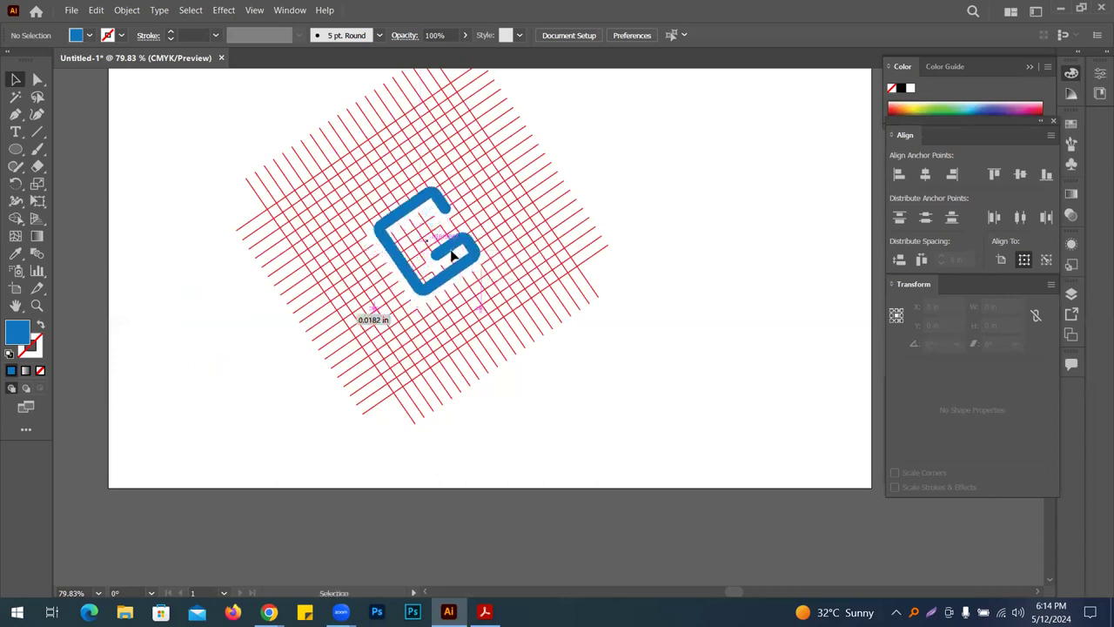
{"action": "left_click", "coordinate": [715, 381]}
{"action": "scroll", "coordinate": [674, 365], "scroll_direction": "down", "scroll_amount": 2}
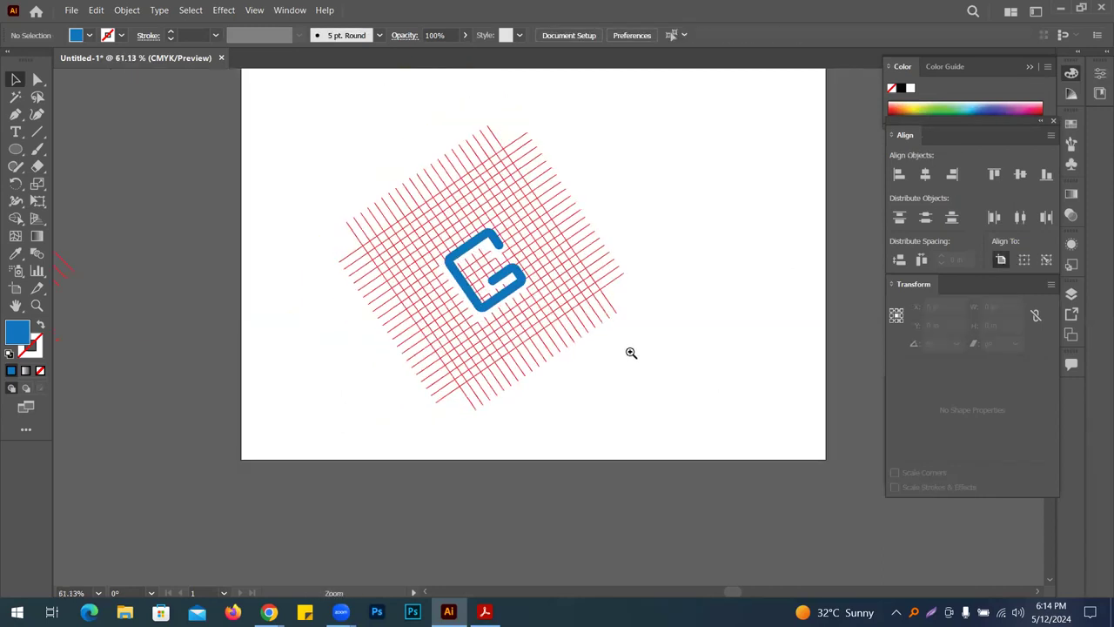
Delete the G logo and its red construction grid from the artboard
{"action": "key", "text": "ctrl+a"}
{"action": "key", "text": "Delete"}
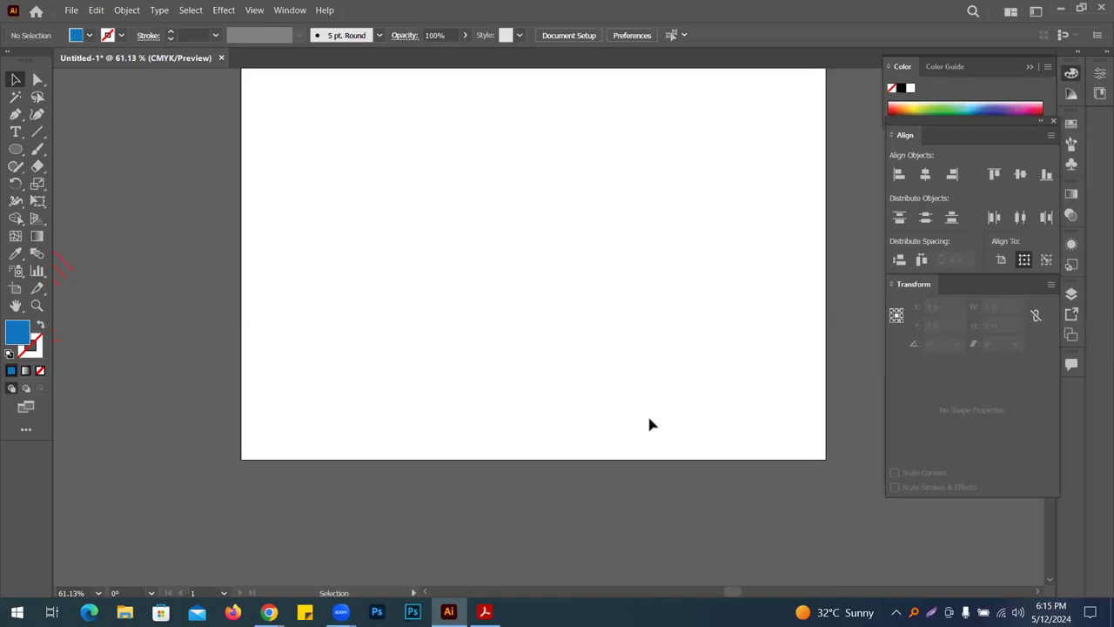
Close the floating Transform, Pathfinder, Align and Color panels to clear the workspace
{"action": "left_click_drag", "start_coordinate": [1007, 284], "coordinate": [900, 289]}
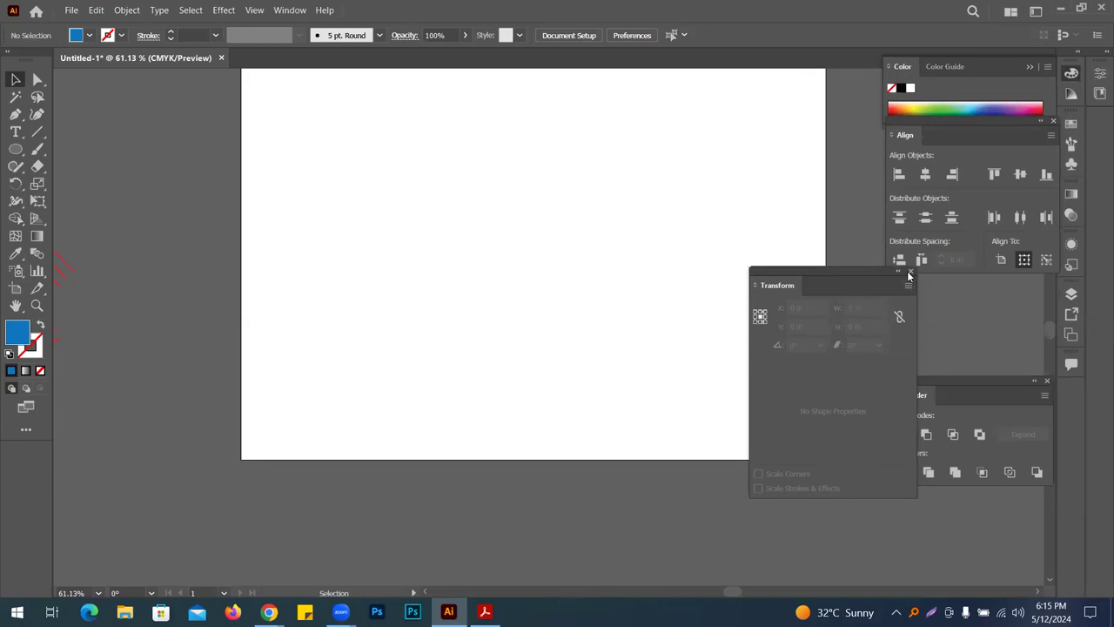
{"action": "left_click", "coordinate": [910, 275]}
{"action": "left_click", "coordinate": [1046, 383]}
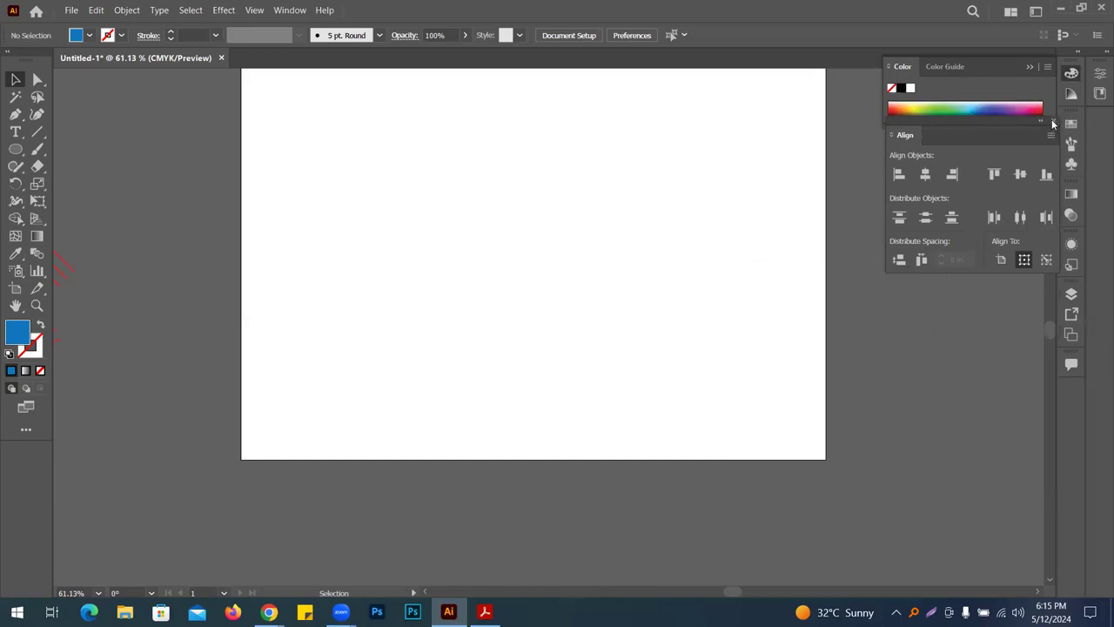
{"action": "left_click", "coordinate": [1053, 122]}
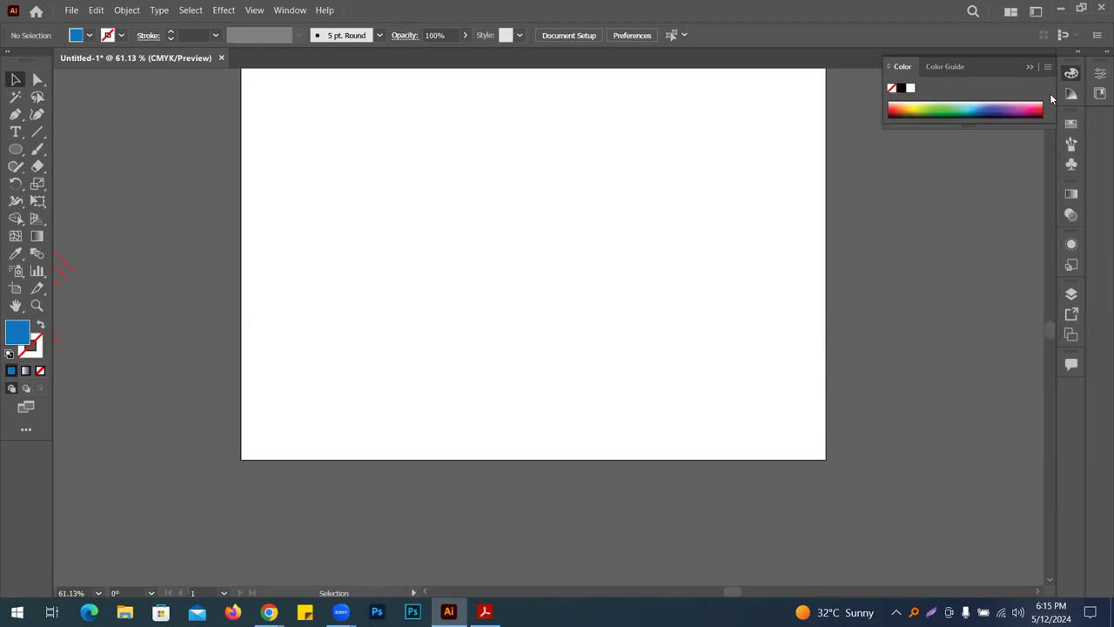
{"action": "key", "text": "F6"}
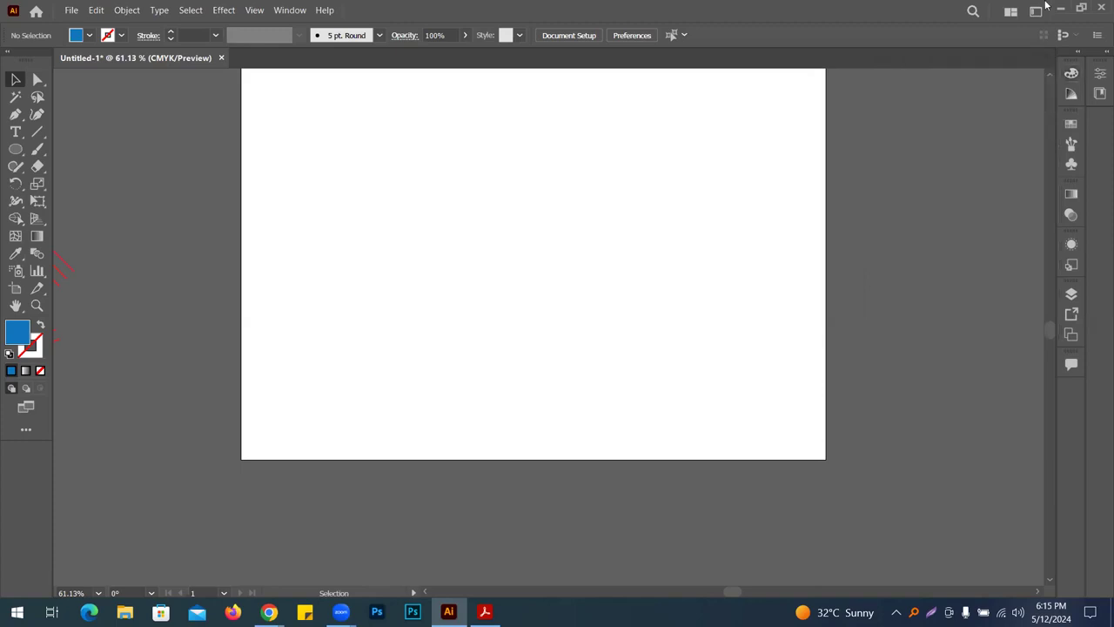
{"action": "scroll", "coordinate": [514, 447], "scroll_direction": "up", "scroll_amount": 3}
{"action": "scroll", "coordinate": [539, 436], "scroll_direction": "down", "scroll_amount": 1}
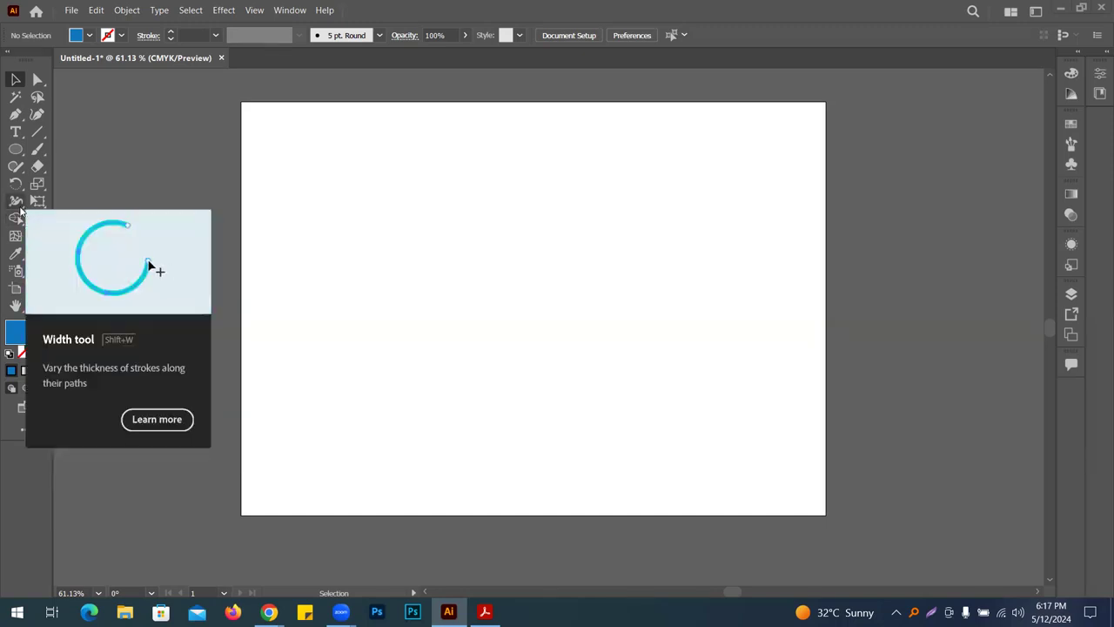
Draw a straight horizontal line across the middle of the artboard with the Line Segment tool
{"action": "left_click", "coordinate": [19, 207]}
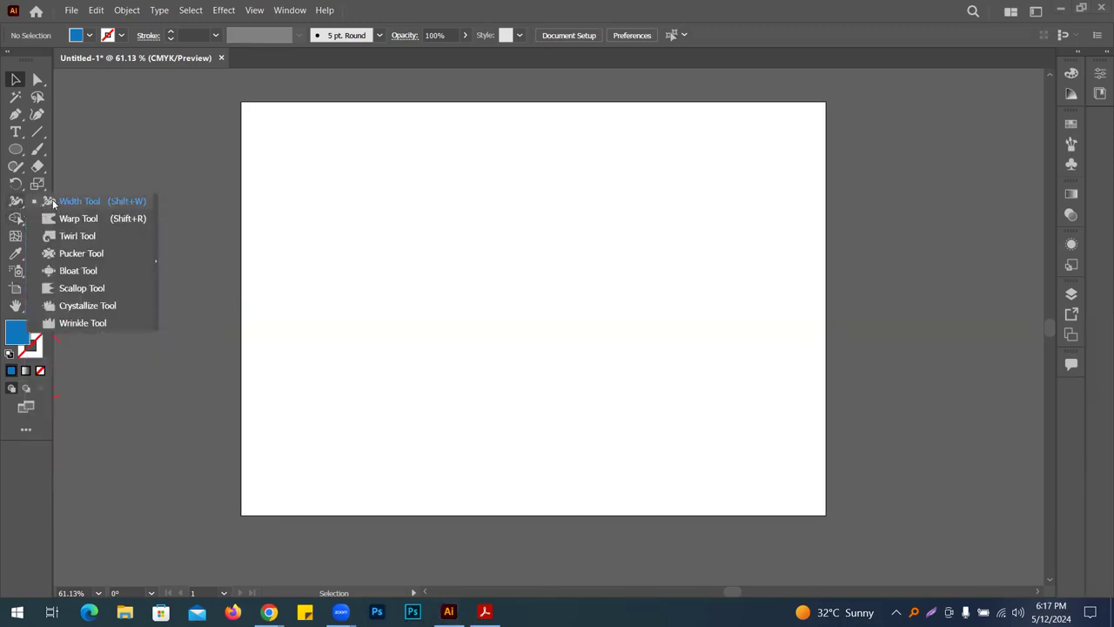
{"action": "left_click", "coordinate": [52, 200]}
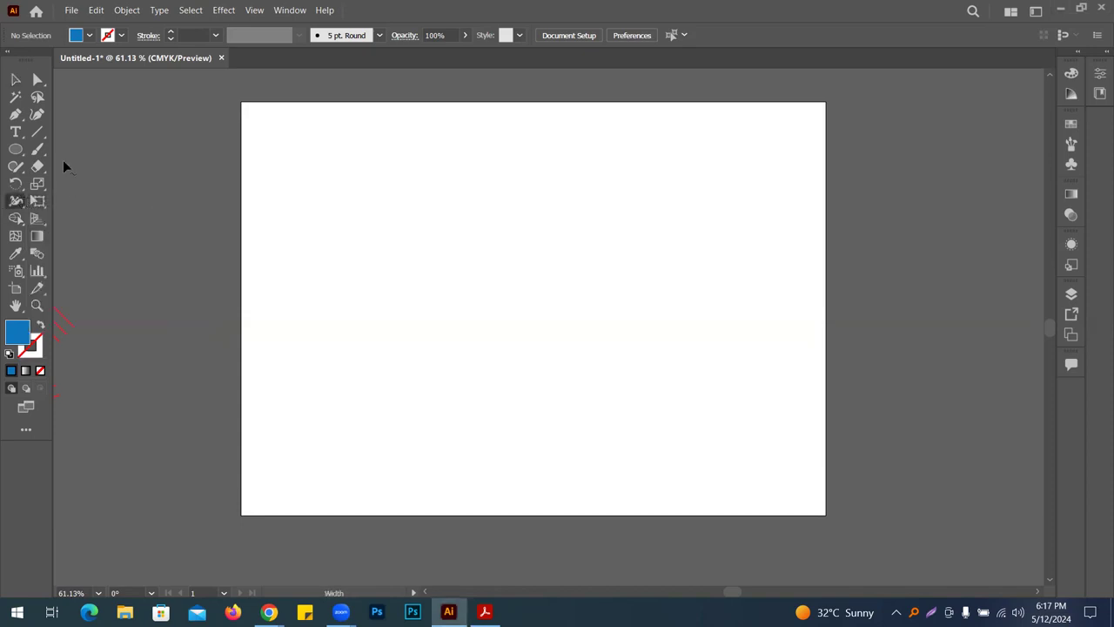
{"action": "left_click", "coordinate": [38, 132]}
{"action": "left_click_drag", "start_coordinate": [361, 308], "coordinate": [736, 307]}
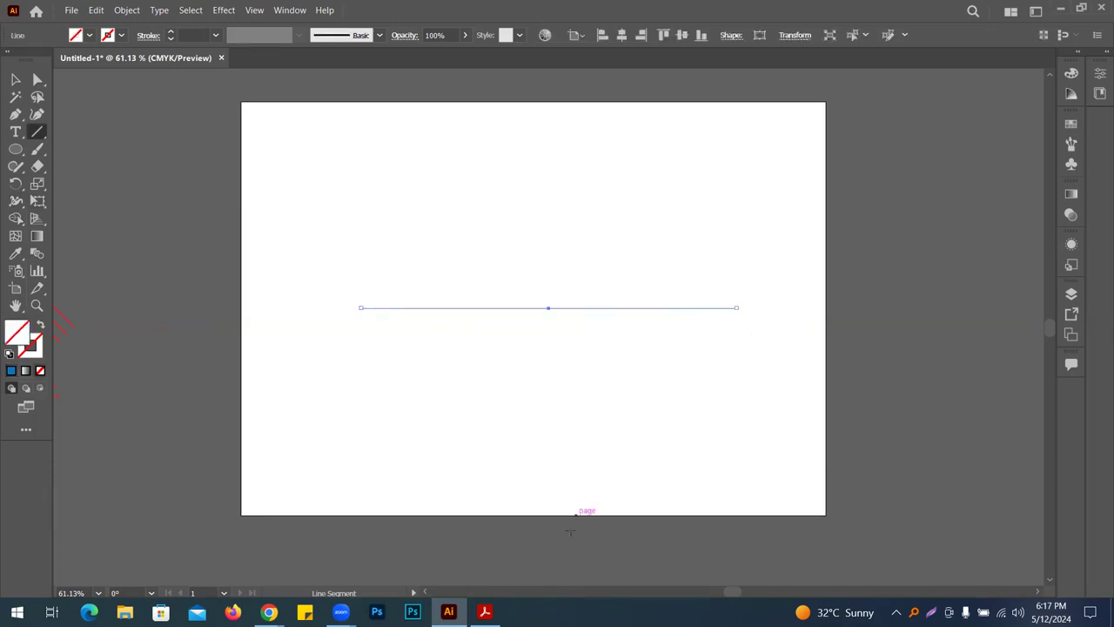
Give the horizontal line a 12 pt dark blue stroke and shift it slightly upward
{"action": "left_click", "coordinate": [121, 36]}
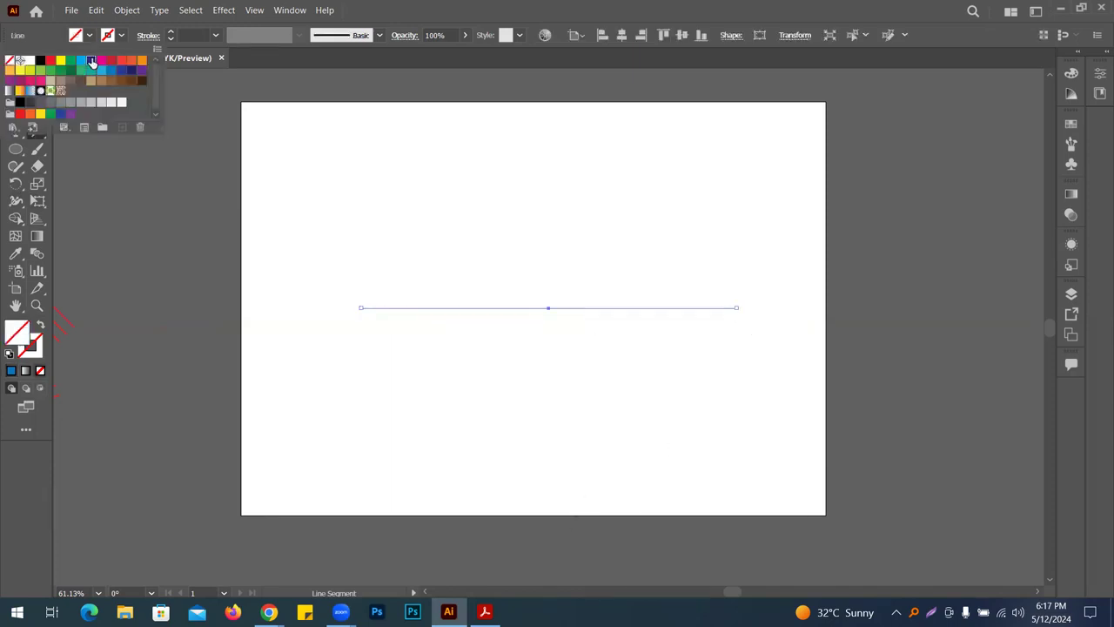
{"action": "left_click", "coordinate": [93, 62]}
{"action": "left_click", "coordinate": [172, 32]}
{"action": "left_click", "coordinate": [171, 32]}
{"action": "left_click", "coordinate": [172, 31]}
{"action": "left_click", "coordinate": [171, 32]}
{"action": "left_click", "coordinate": [172, 31]}
{"action": "left_click", "coordinate": [172, 31]}
{"action": "left_click", "coordinate": [16, 79]}
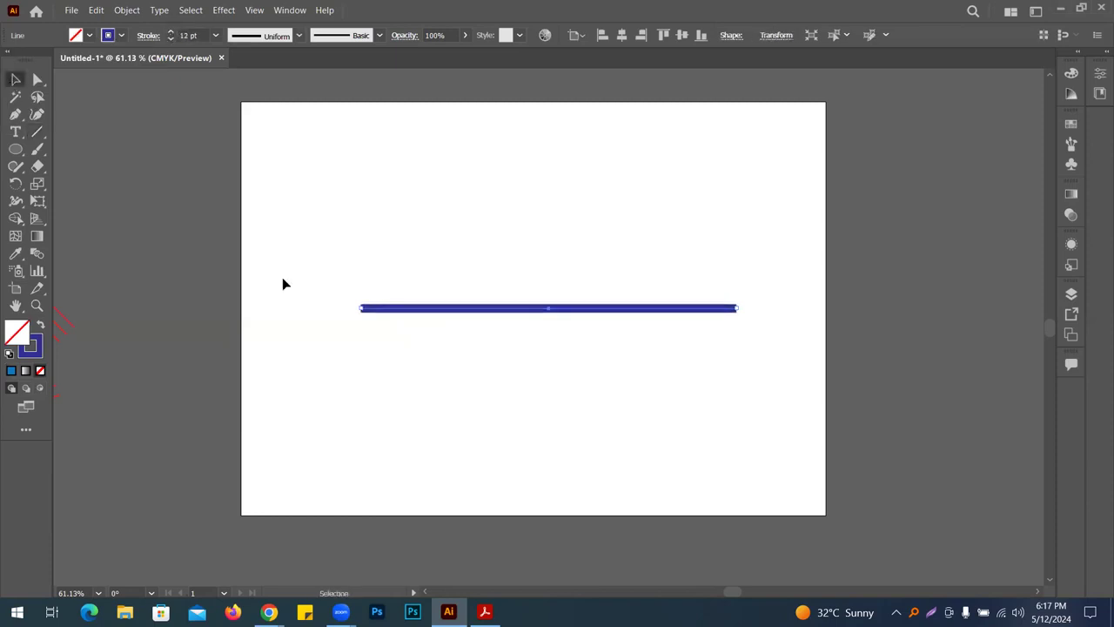
{"action": "left_click", "coordinate": [281, 281]}
{"action": "left_click_drag", "start_coordinate": [550, 308], "coordinate": [545, 297]}
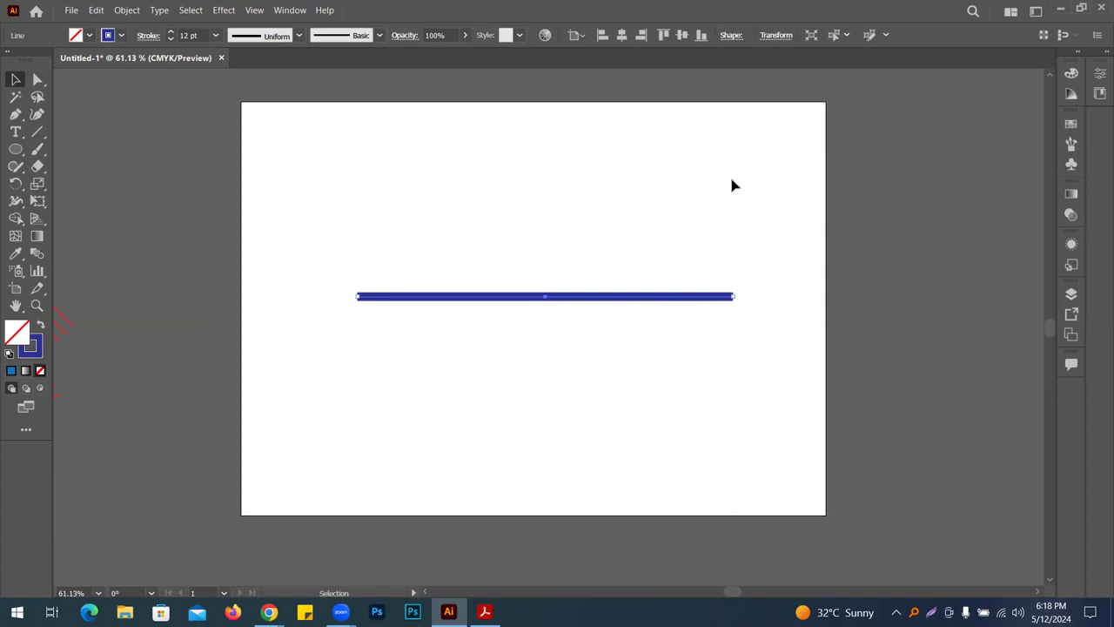
Flare the line's right end to about 104 pt with the Width tool, leaving the left end narrow
{"action": "left_click", "coordinate": [16, 203]}
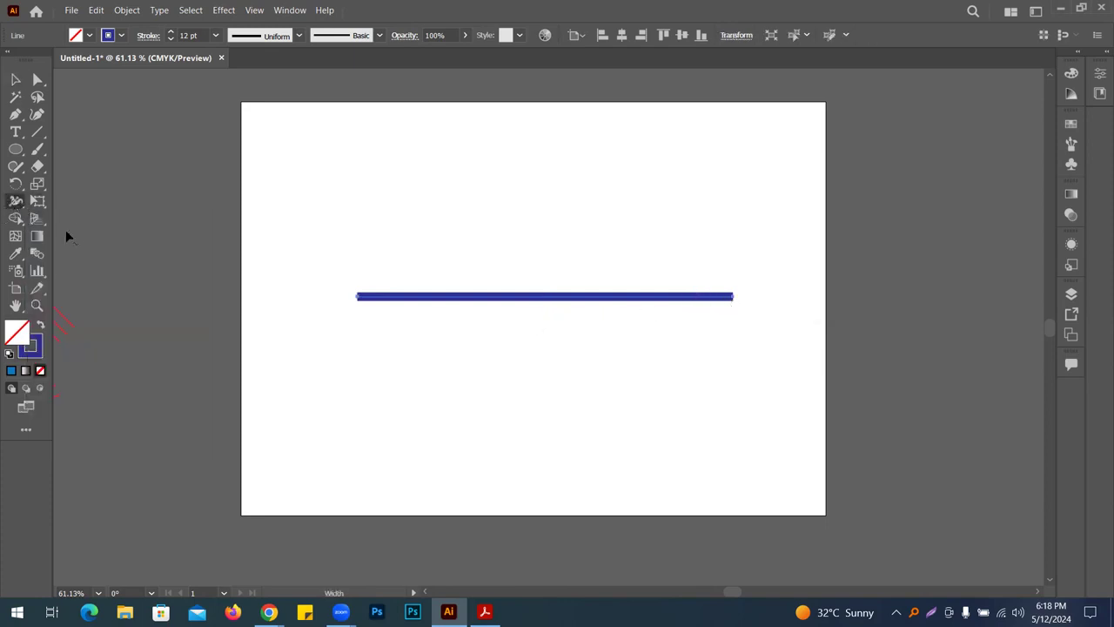
{"action": "left_click", "coordinate": [29, 203]}
{"action": "left_click", "coordinate": [52, 206]}
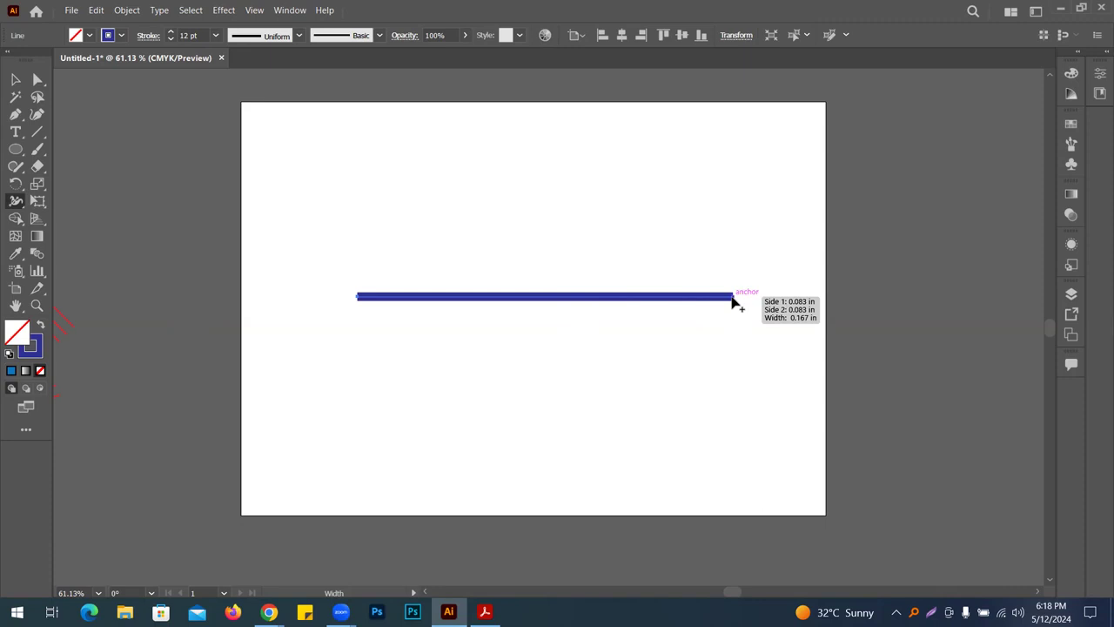
{"action": "left_click_drag", "start_coordinate": [733, 305], "coordinate": [728, 456]}
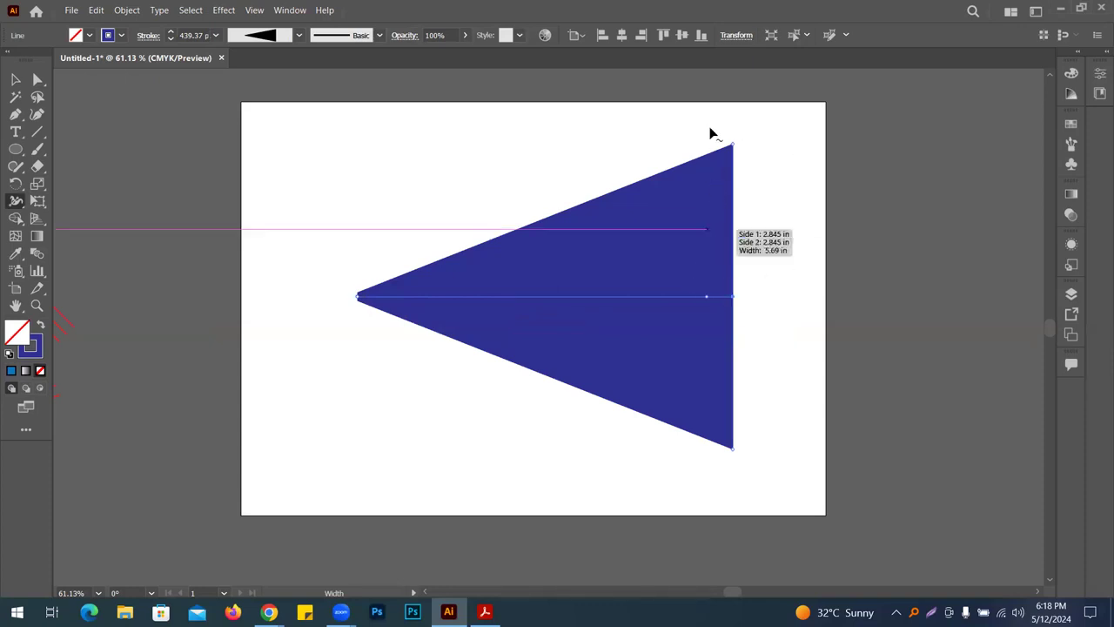
{"action": "key", "text": "ctrl+z"}
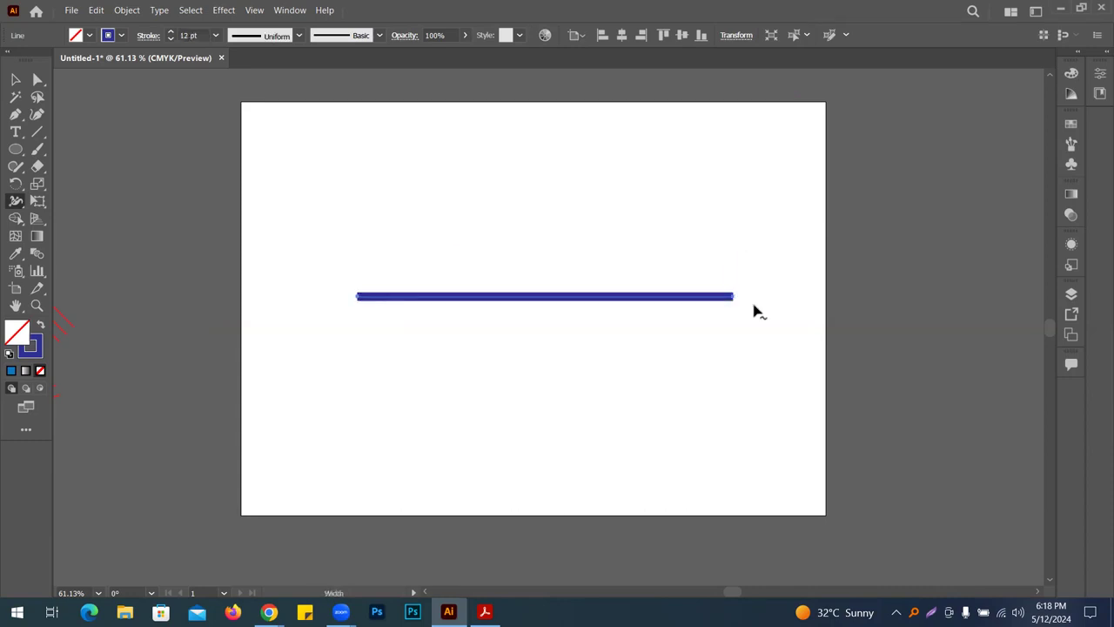
{"action": "left_click_drag", "start_coordinate": [732, 297], "coordinate": [731, 329]}
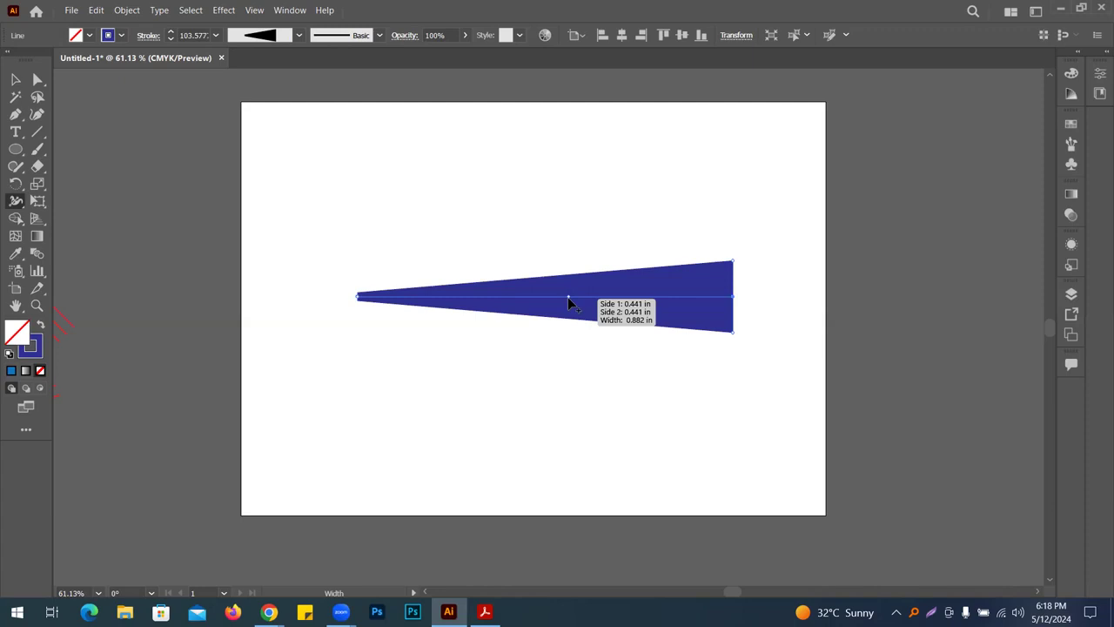
Sculpt the stroke's width profile with a narrow middle, a bulge of about 169 pt in the left half and a pinched left end
{"action": "mouse_move", "coordinate": [566, 300]}
{"action": "left_mouse_down"}
{"action": "mouse_move", "coordinate": [566, 325]}
{"action": "mouse_move", "coordinate": [569, 298]}
{"action": "left_mouse_up"}
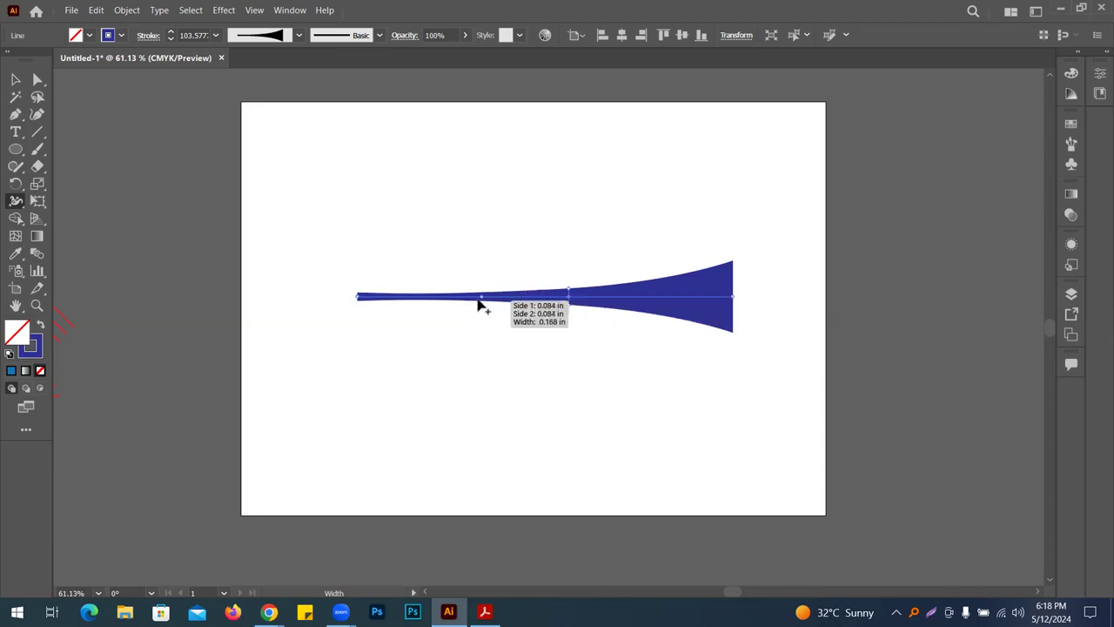
{"action": "left_click_drag", "start_coordinate": [477, 302], "coordinate": [478, 355]}
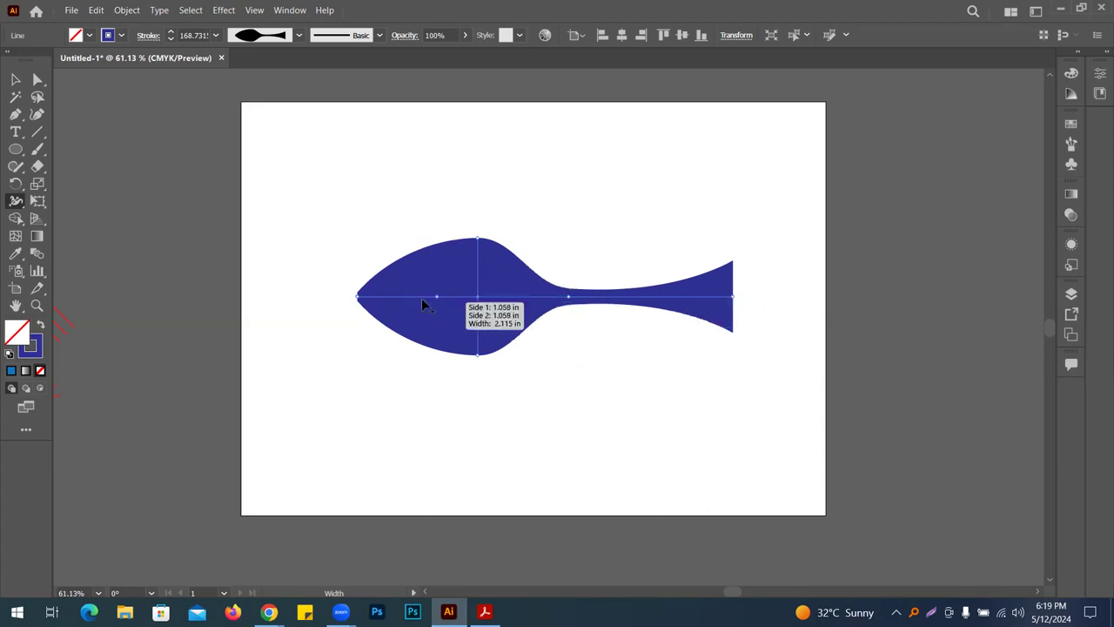
{"action": "mouse_move", "coordinate": [400, 296]}
{"action": "left_mouse_down"}
{"action": "mouse_move", "coordinate": [402, 285]}
{"action": "mouse_move", "coordinate": [455, 323]}
{"action": "left_mouse_up"}
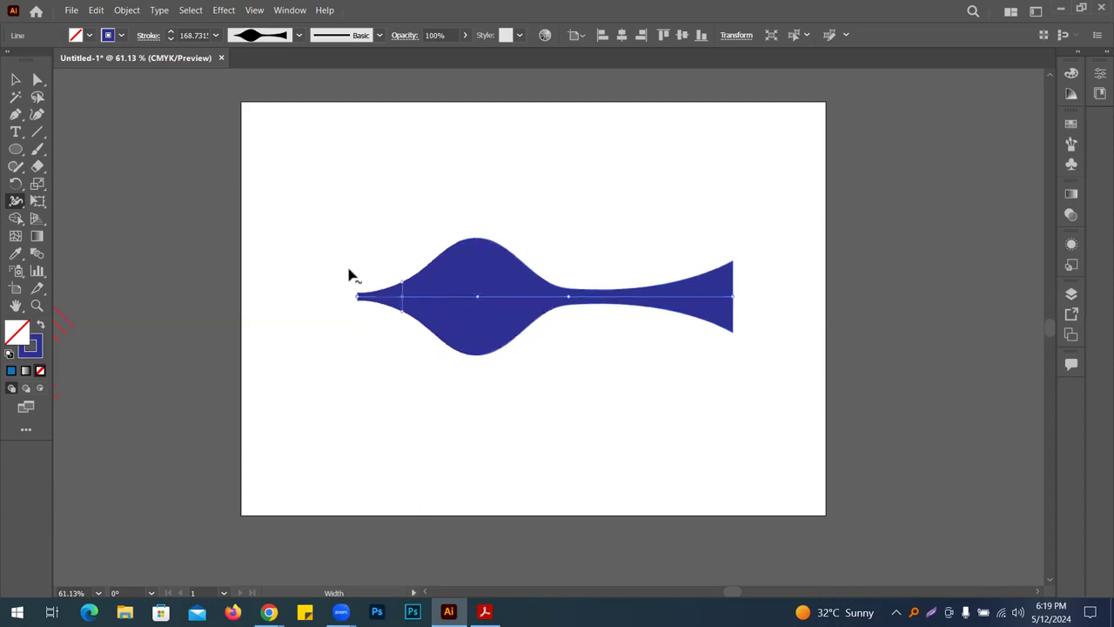
{"action": "left_click", "coordinate": [30, 87]}
{"action": "left_click", "coordinate": [23, 83]}
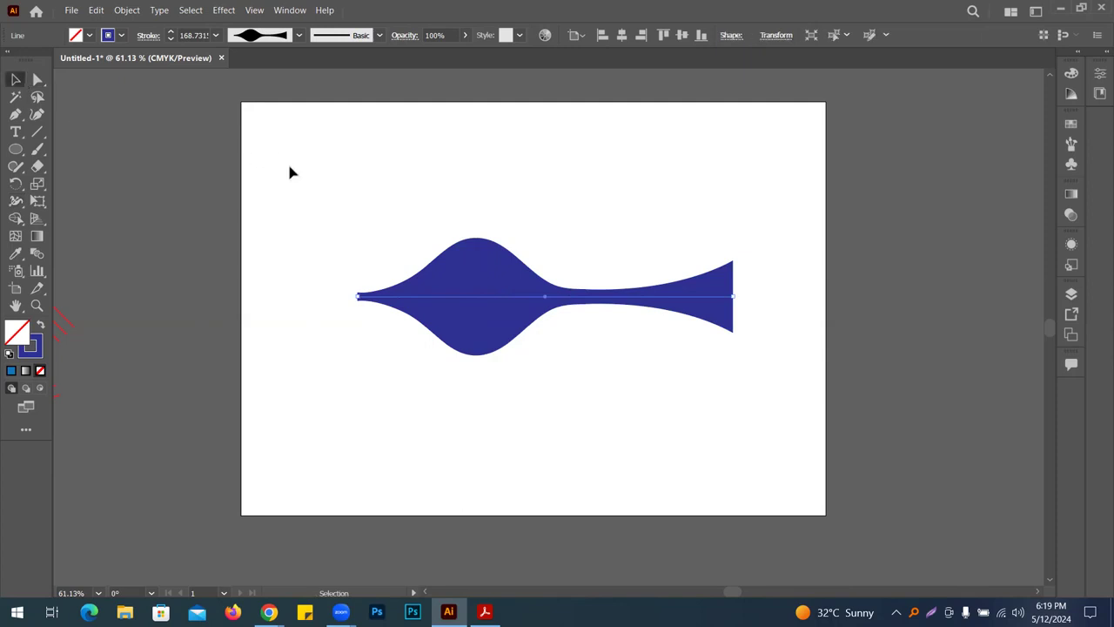
Rotate the shaped line 90 degrees so its flared end points down, and move it slightly lower
{"action": "left_click", "coordinate": [674, 306]}
{"action": "key", "text": "ctrl+t"}
{"action": "left_click", "coordinate": [668, 88]}
{"action": "left_click_drag", "start_coordinate": [736, 293], "coordinate": [528, 478]}
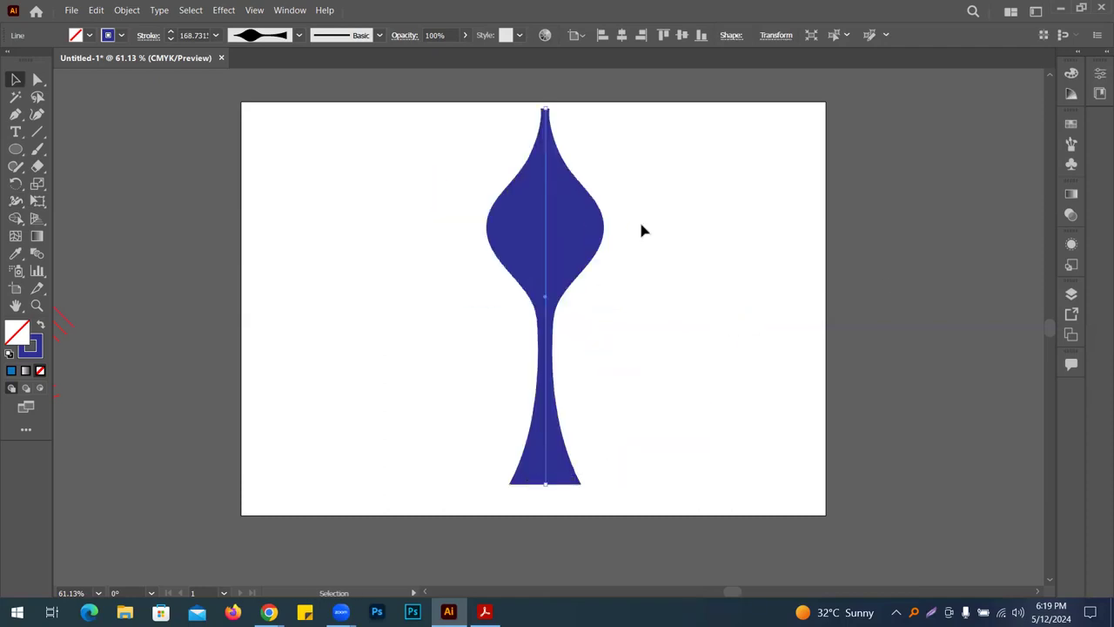
{"action": "left_click", "coordinate": [638, 219]}
{"action": "left_click_drag", "start_coordinate": [545, 221], "coordinate": [546, 240]}
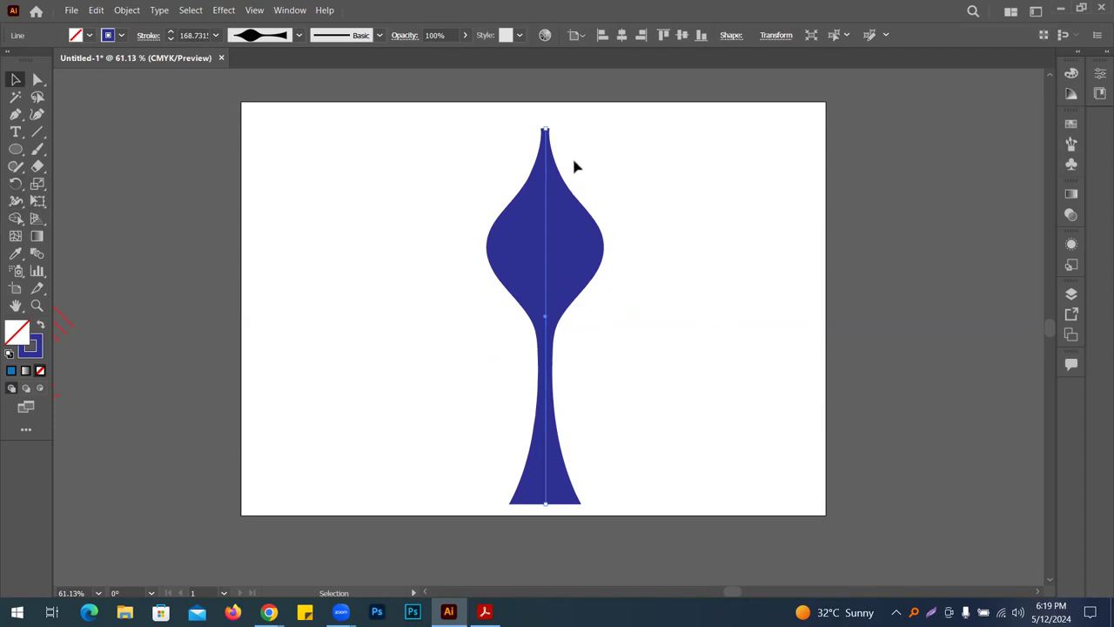
Delete the vase-like shape and draw an open S-shaped curve across the artboard with the Pen tool
{"action": "key", "text": "Delete"}
{"action": "left_click", "coordinate": [15, 114]}
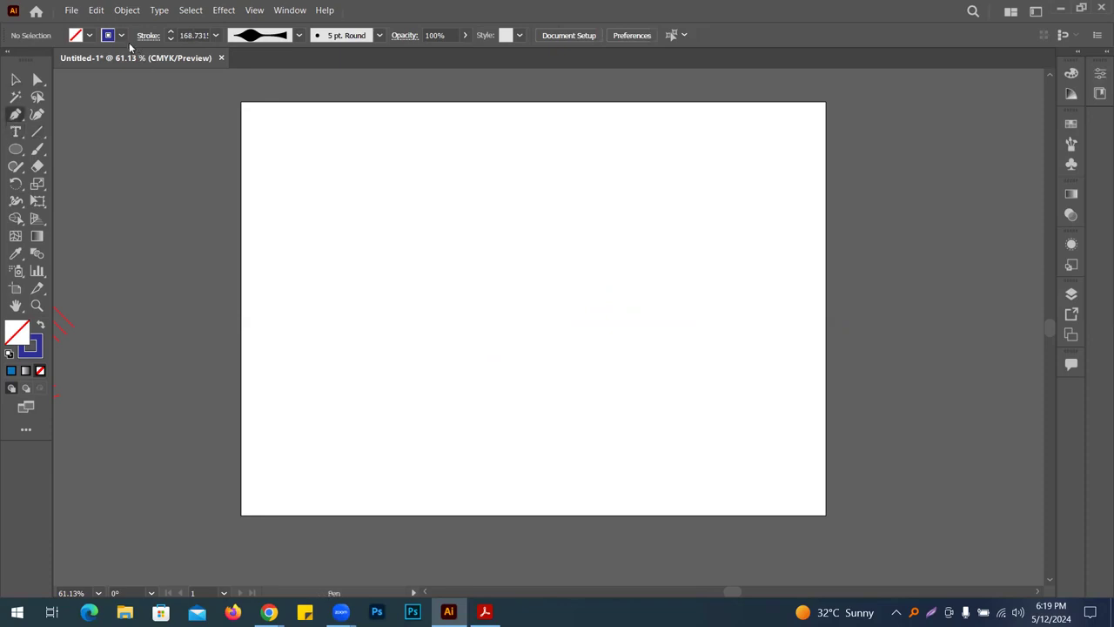
{"action": "left_click", "coordinate": [293, 349]}
{"action": "left_click_drag", "start_coordinate": [559, 275], "coordinate": [675, 365]}
{"action": "left_click", "coordinate": [780, 281]}
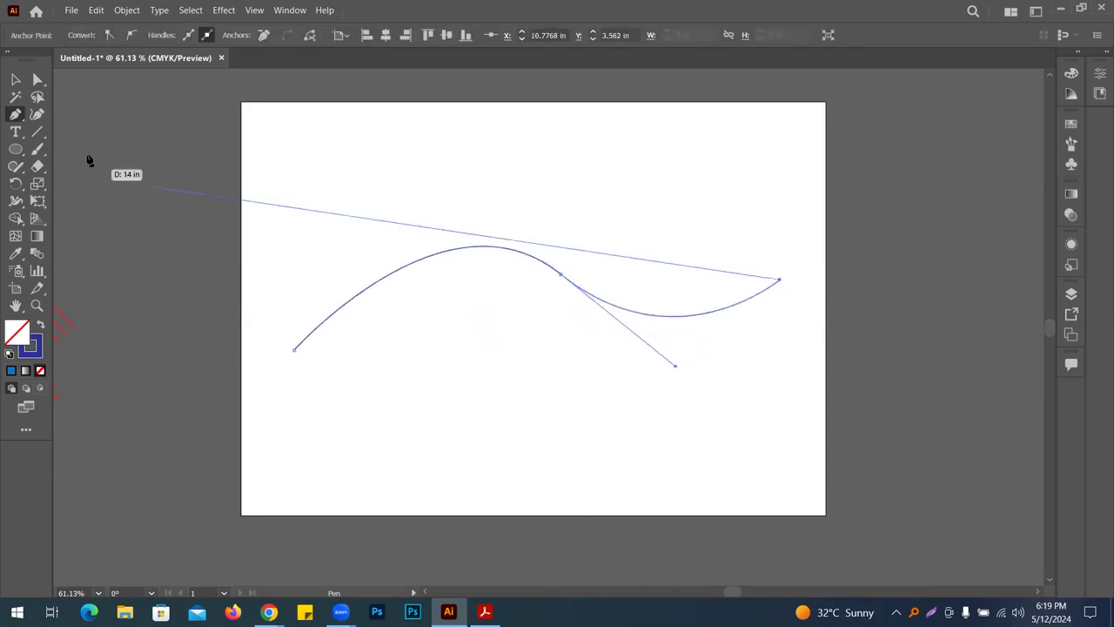
{"action": "left_click", "coordinate": [14, 79]}
{"action": "left_click", "coordinate": [509, 174]}
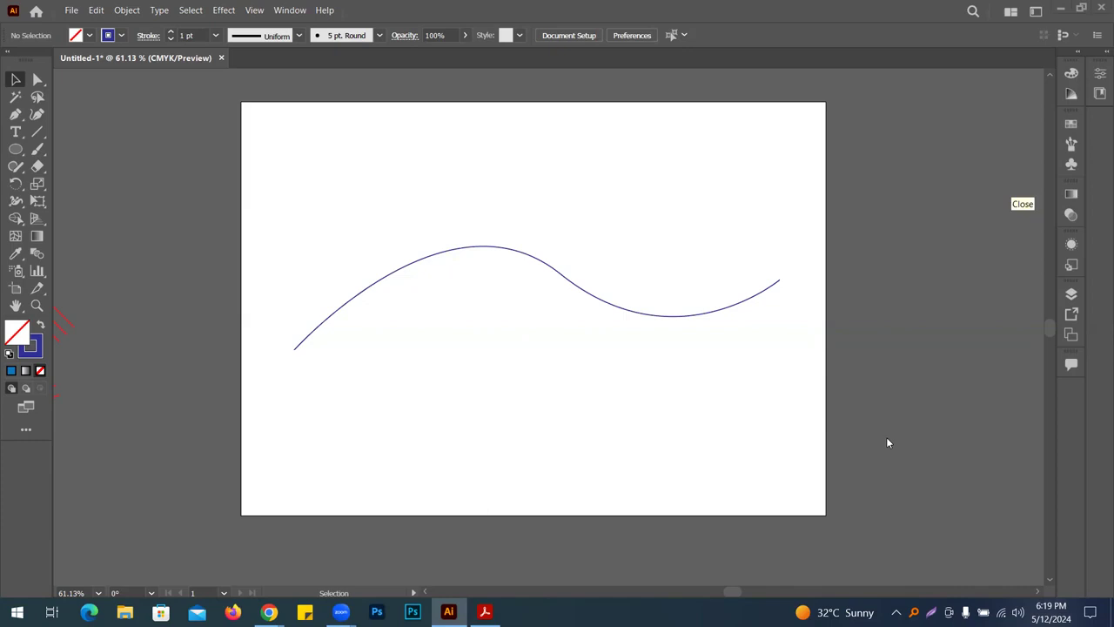
Widen the curve's right end to about 82 pt with the Width tool so it tapers toward the left
{"action": "left_click", "coordinate": [16, 200]}
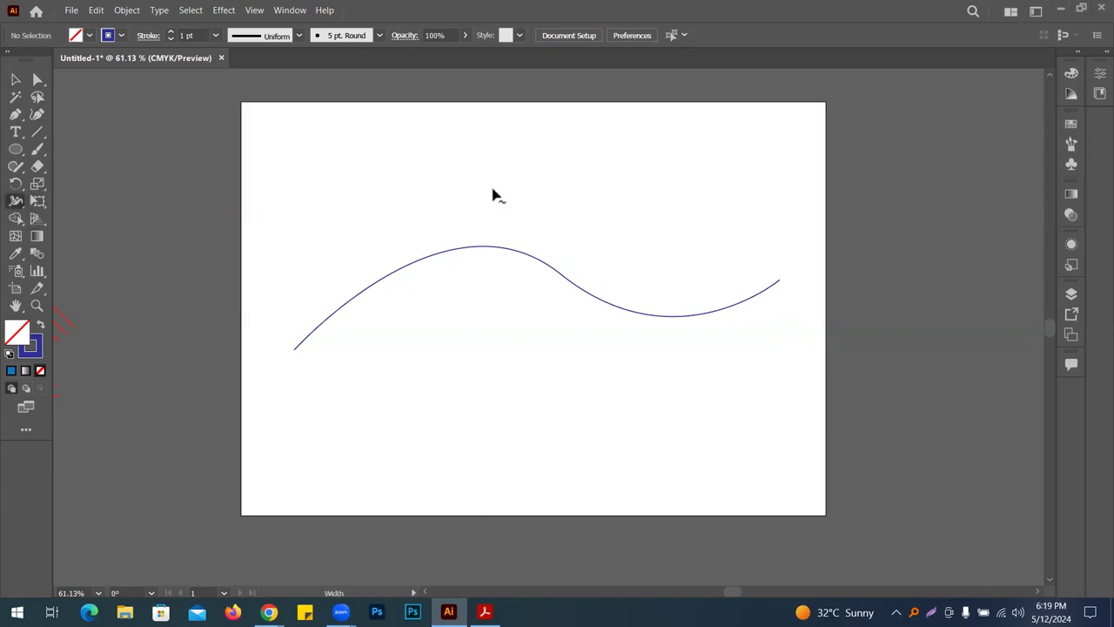
{"action": "left_click_drag", "start_coordinate": [585, 346], "coordinate": [589, 344]}
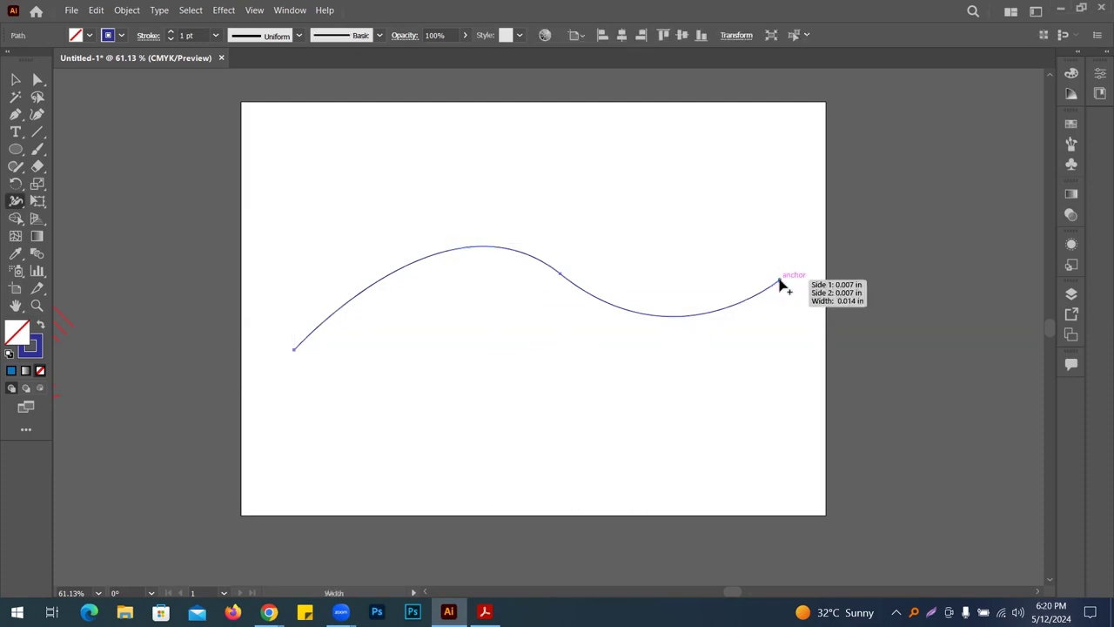
{"action": "mouse_move", "coordinate": [780, 288]}
{"action": "left_mouse_down"}
{"action": "mouse_move", "coordinate": [799, 315]}
{"action": "mouse_move", "coordinate": [797, 303]}
{"action": "left_mouse_up"}
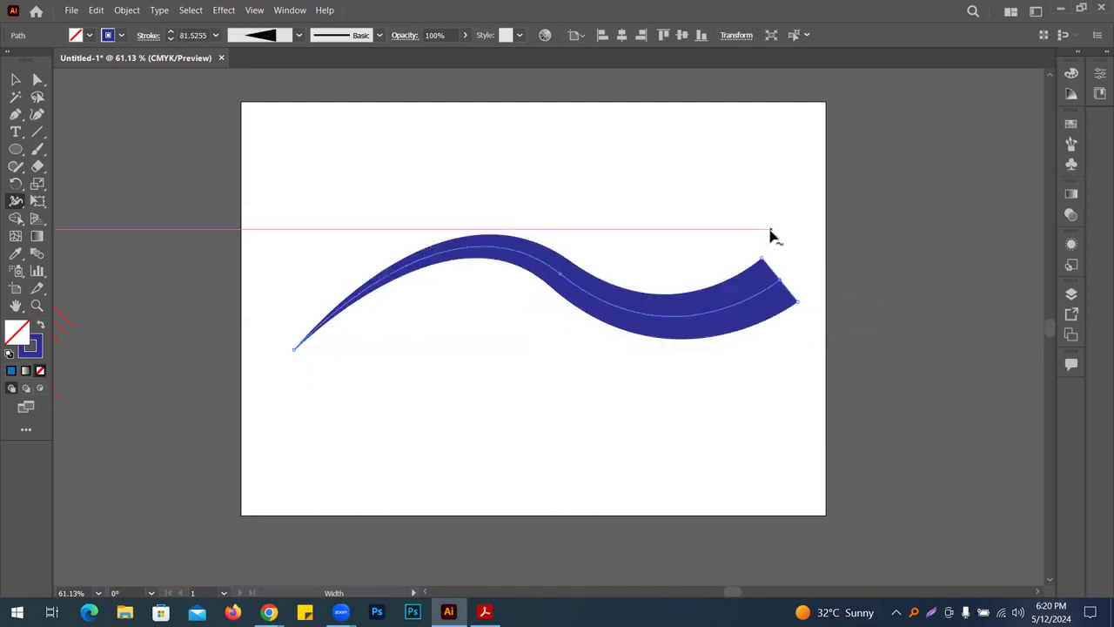
{"action": "left_click", "coordinate": [16, 79]}
{"action": "left_click", "coordinate": [345, 123]}
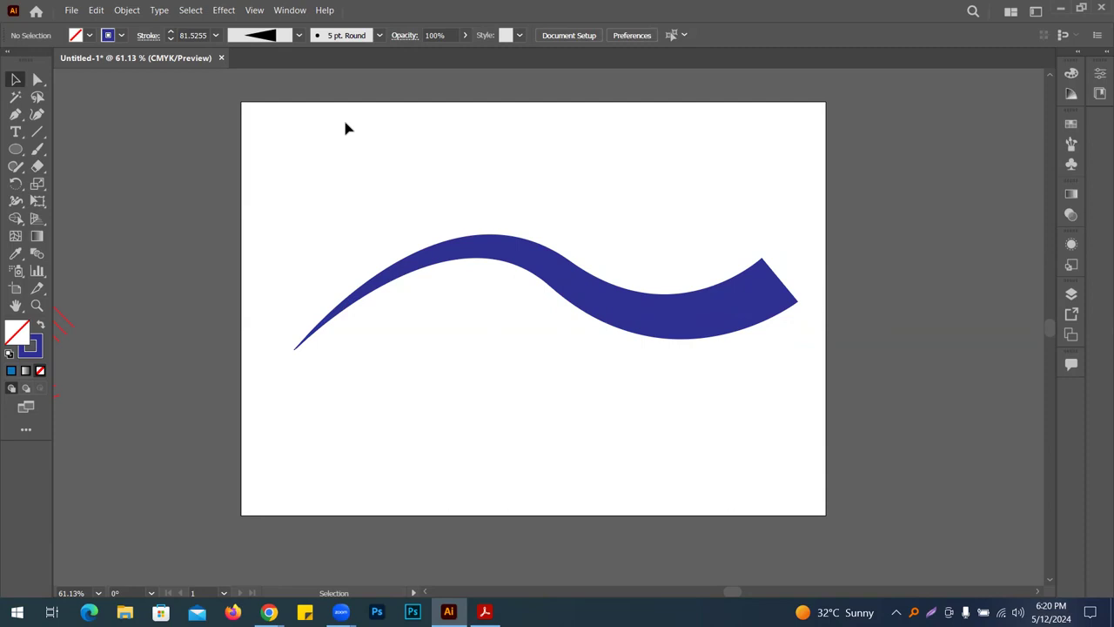
Delete the tapered curve from the artboard
{"action": "left_click_drag", "start_coordinate": [435, 162], "coordinate": [709, 467]}
{"action": "key", "text": "Delete"}
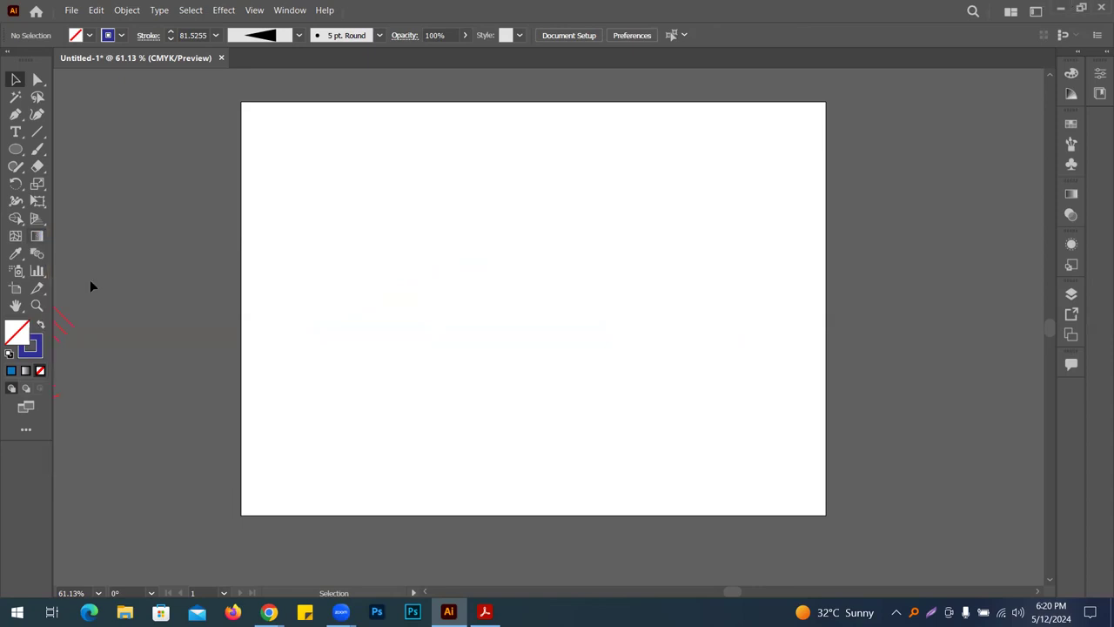
Draw a rectangle that covers the whole artboard
{"action": "left_click", "coordinate": [38, 235]}
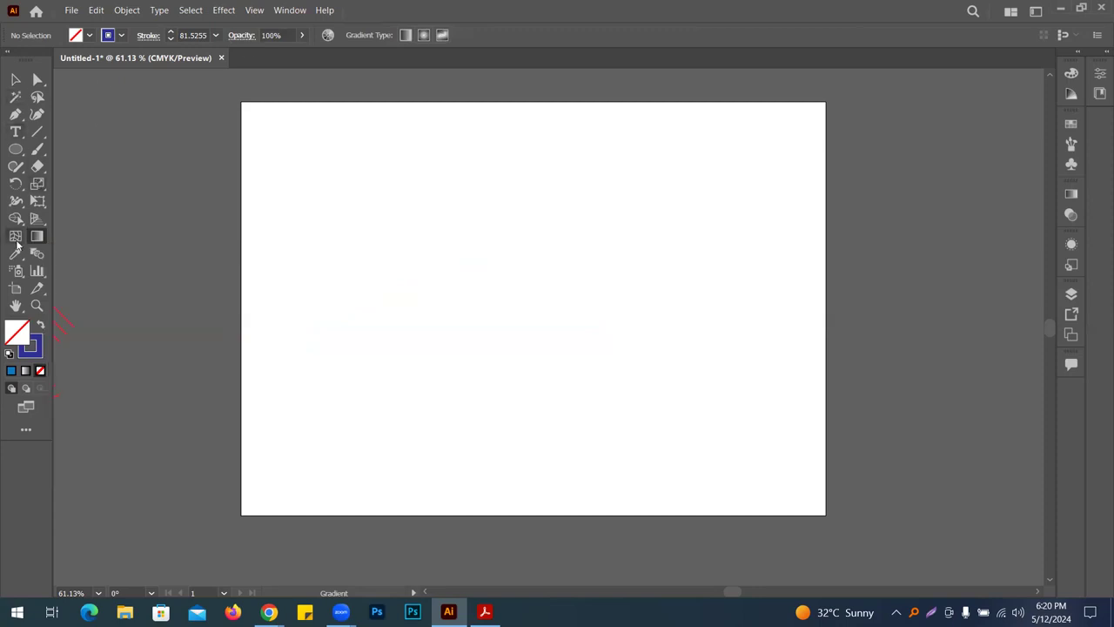
{"action": "right_click", "coordinate": [16, 149]}
{"action": "left_click", "coordinate": [65, 149]}
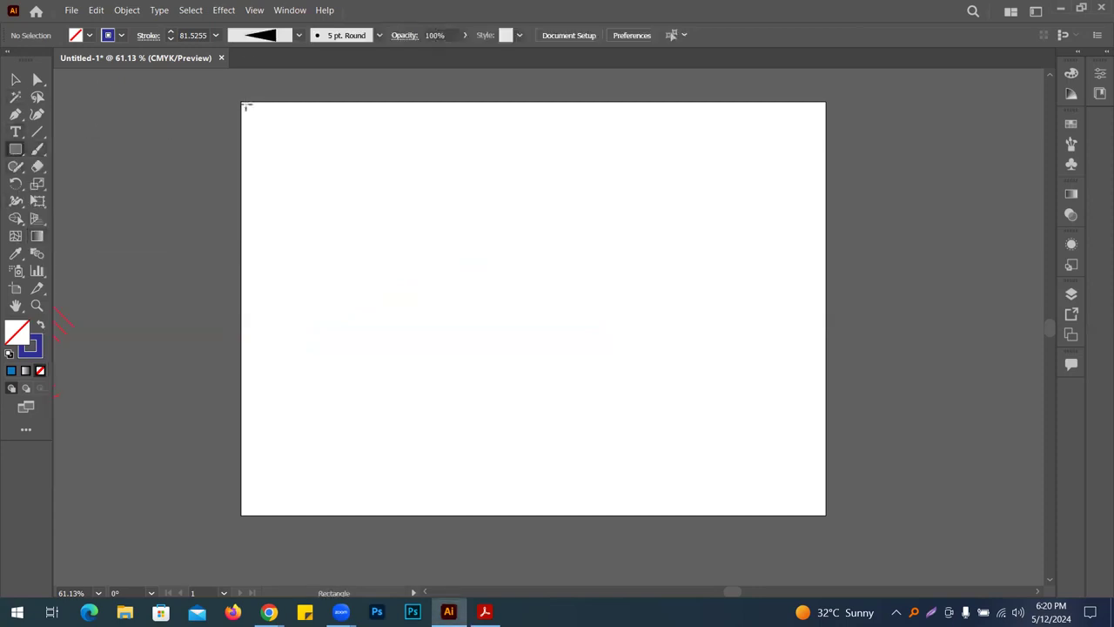
{"action": "left_click_drag", "start_coordinate": [241, 101], "coordinate": [825, 513]}
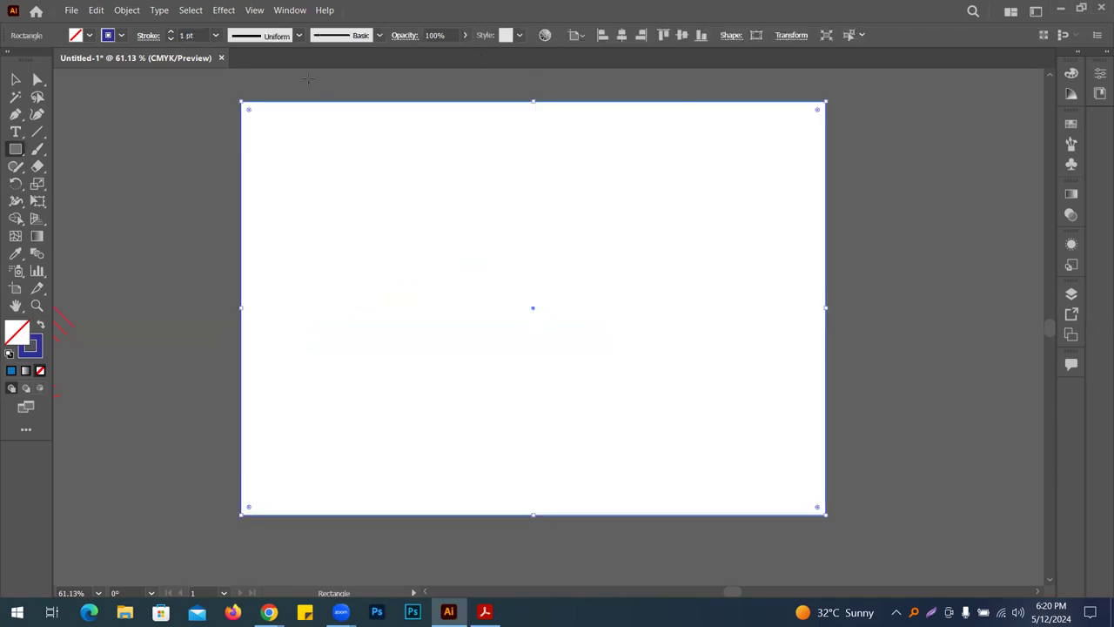
Float the gradient settings beside the artboard and fill the rectangle with the default white-to-black linear gradient
{"action": "left_click", "coordinate": [287, 11]}
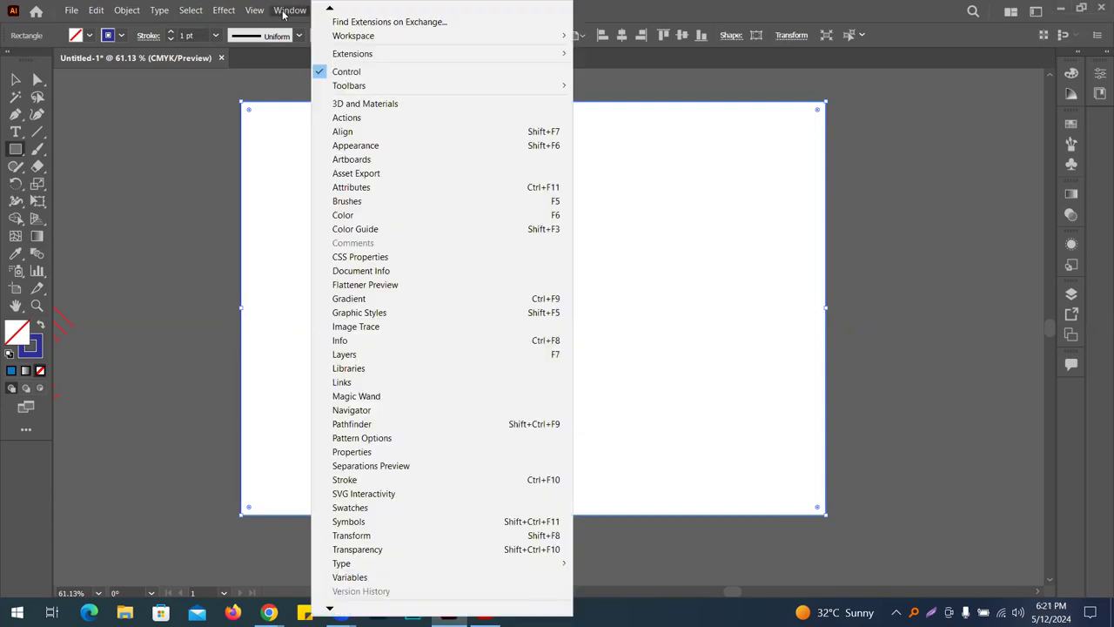
{"action": "left_click", "coordinate": [377, 300]}
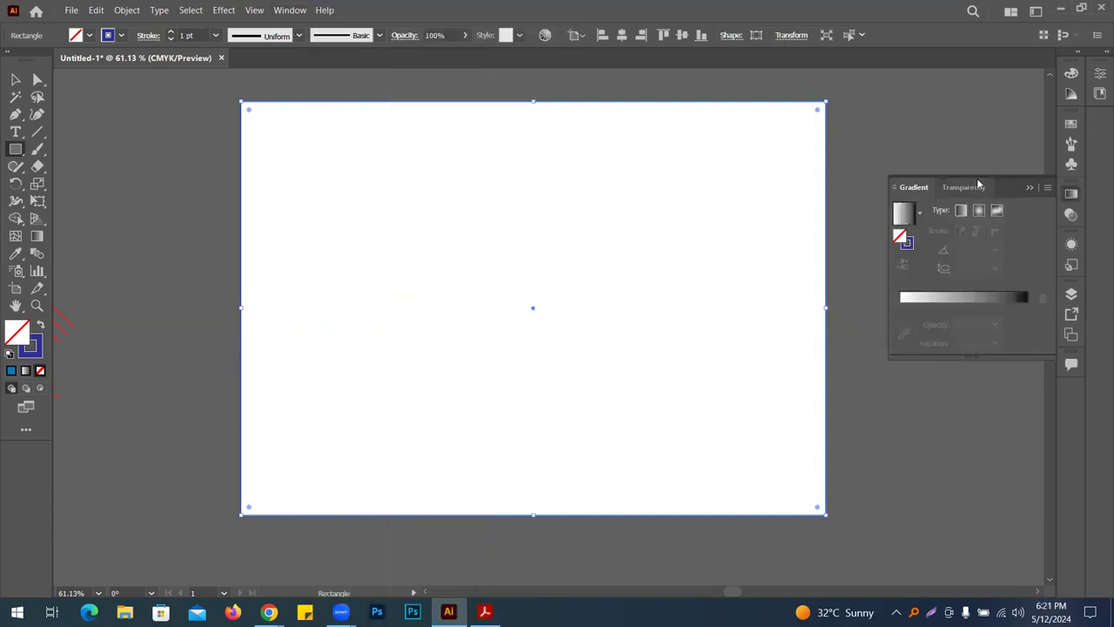
{"action": "left_click_drag", "start_coordinate": [1018, 187], "coordinate": [972, 118]}
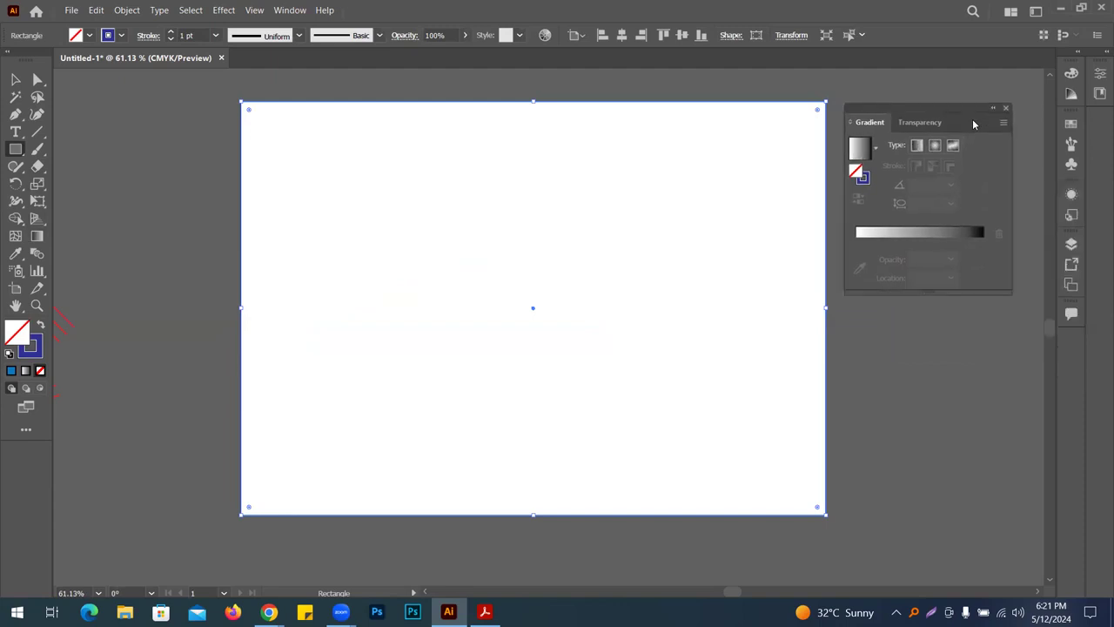
{"action": "left_click", "coordinate": [858, 151]}
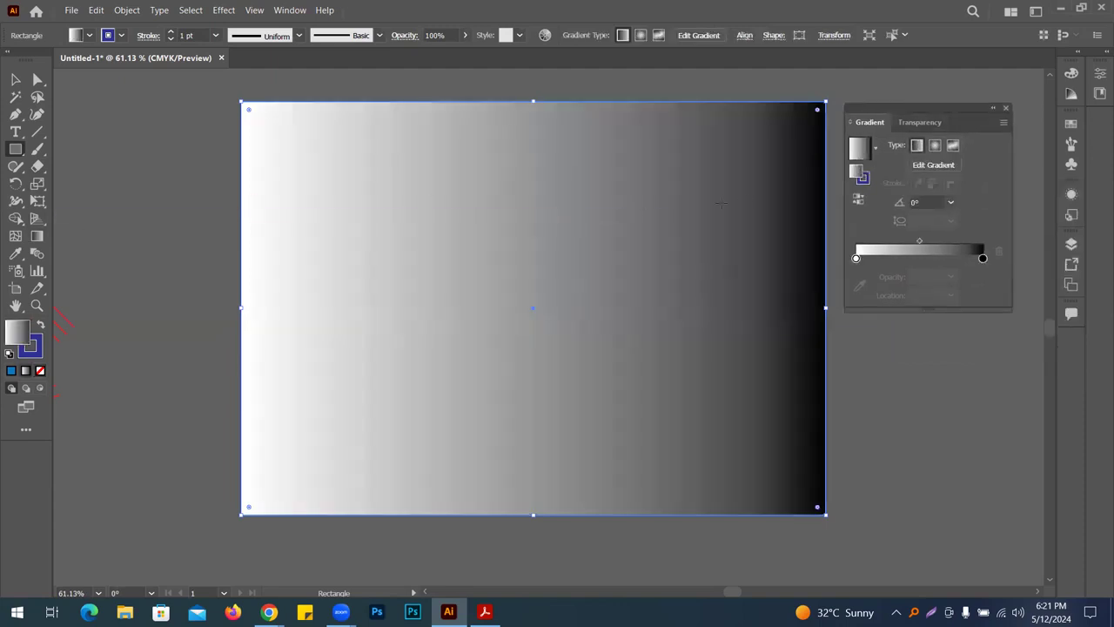
Recolor the gradient's white start stop with an orange swatch and its black end stop with a yellow-green swatch
{"action": "left_click", "coordinate": [857, 259]}
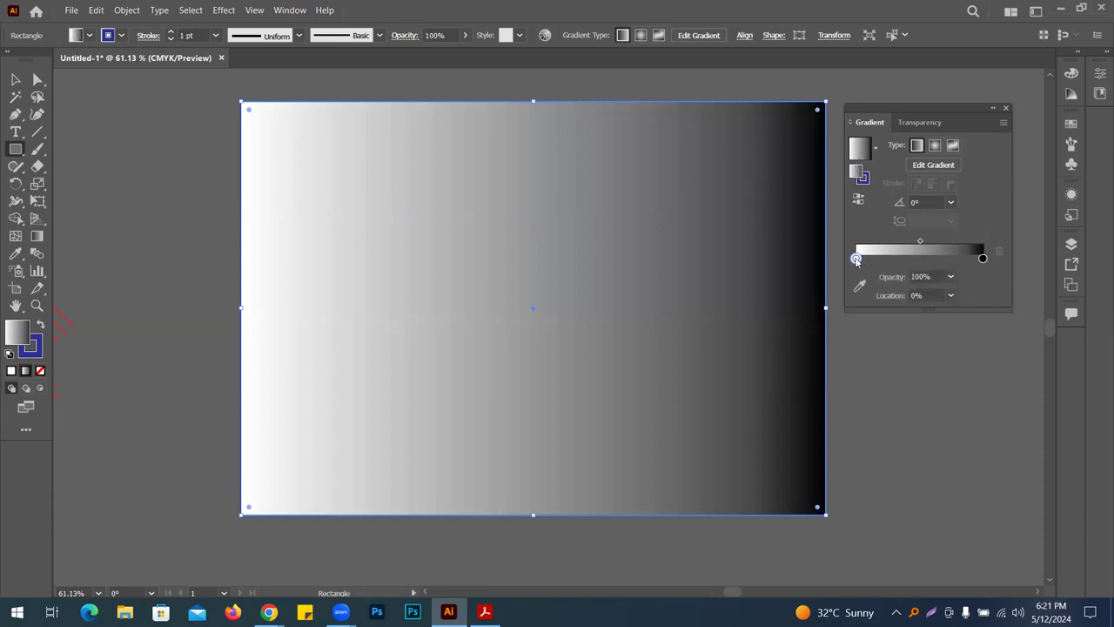
{"action": "double_click", "coordinate": [856, 258]}
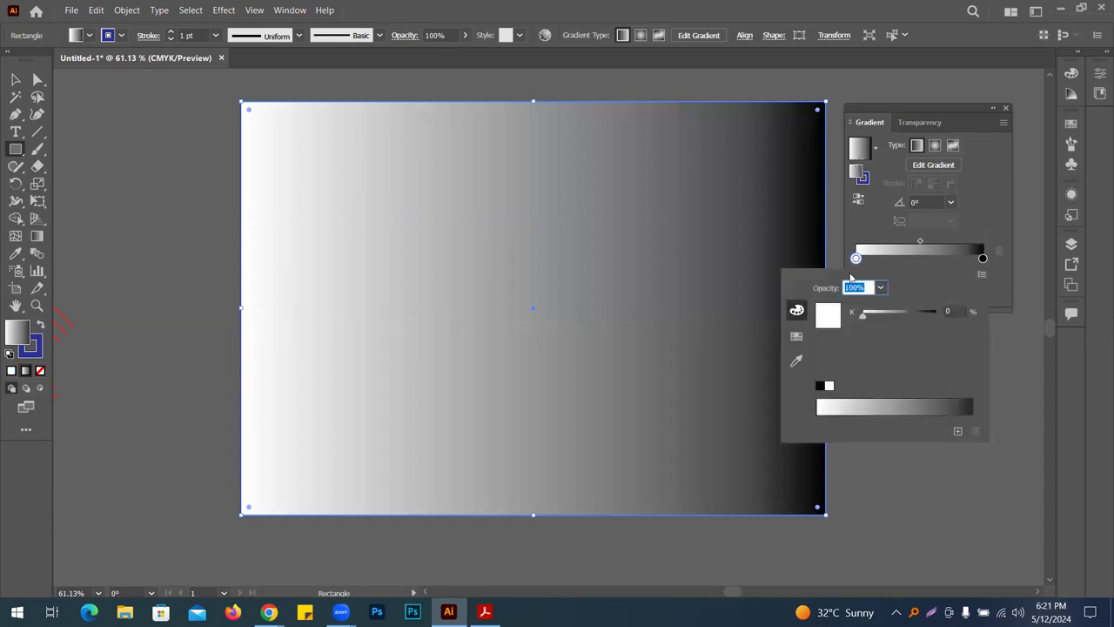
{"action": "left_click", "coordinate": [796, 336]}
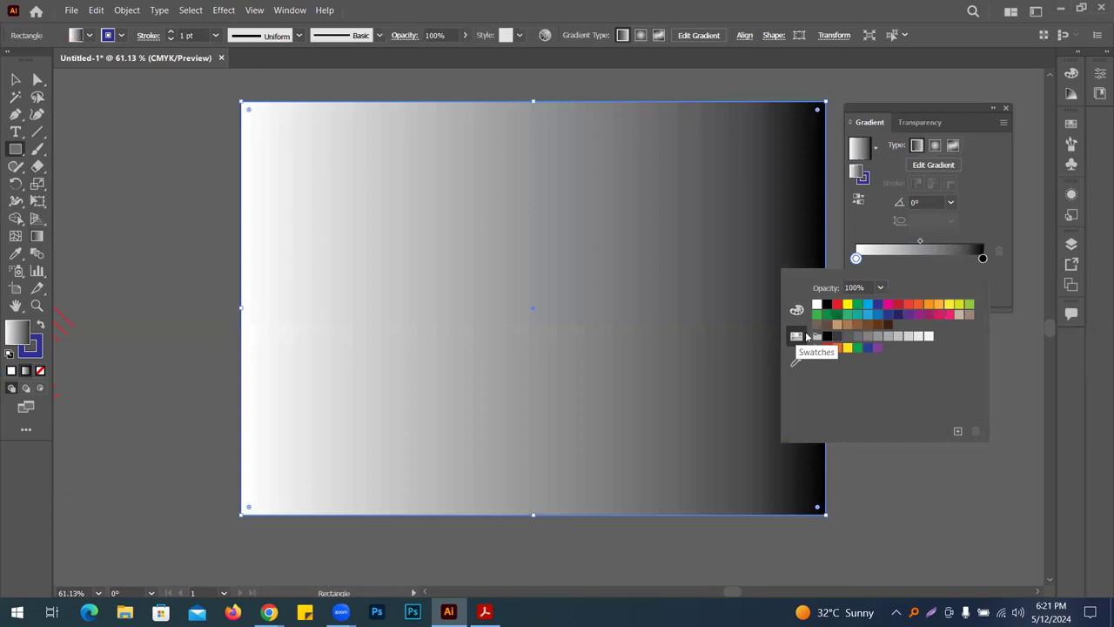
{"action": "left_click", "coordinate": [918, 306]}
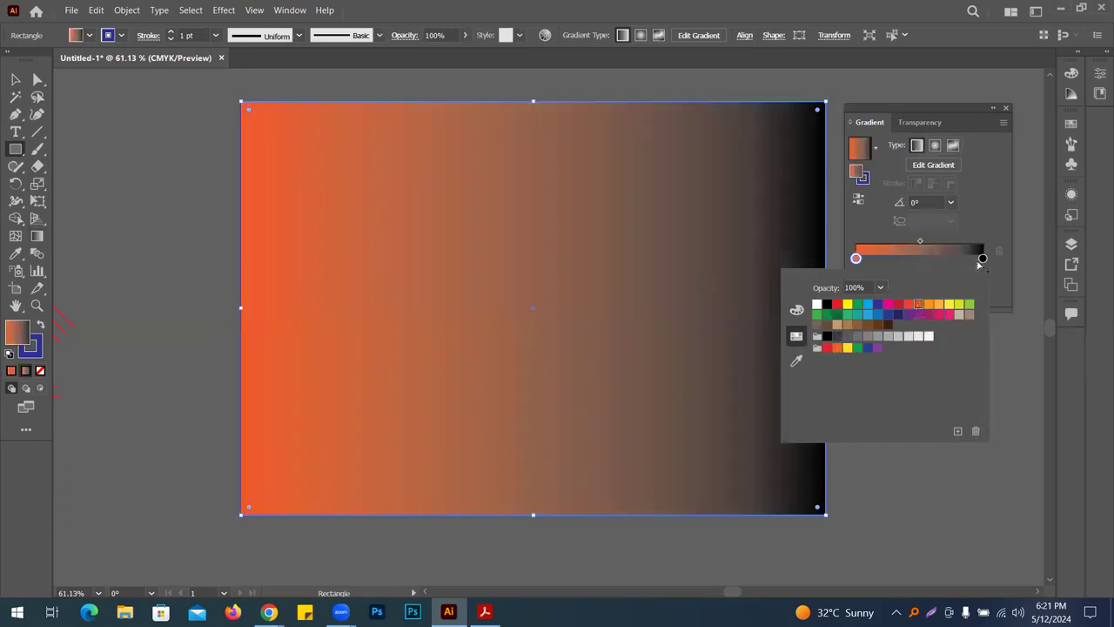
{"action": "left_click", "coordinate": [983, 258]}
{"action": "double_click", "coordinate": [983, 258]}
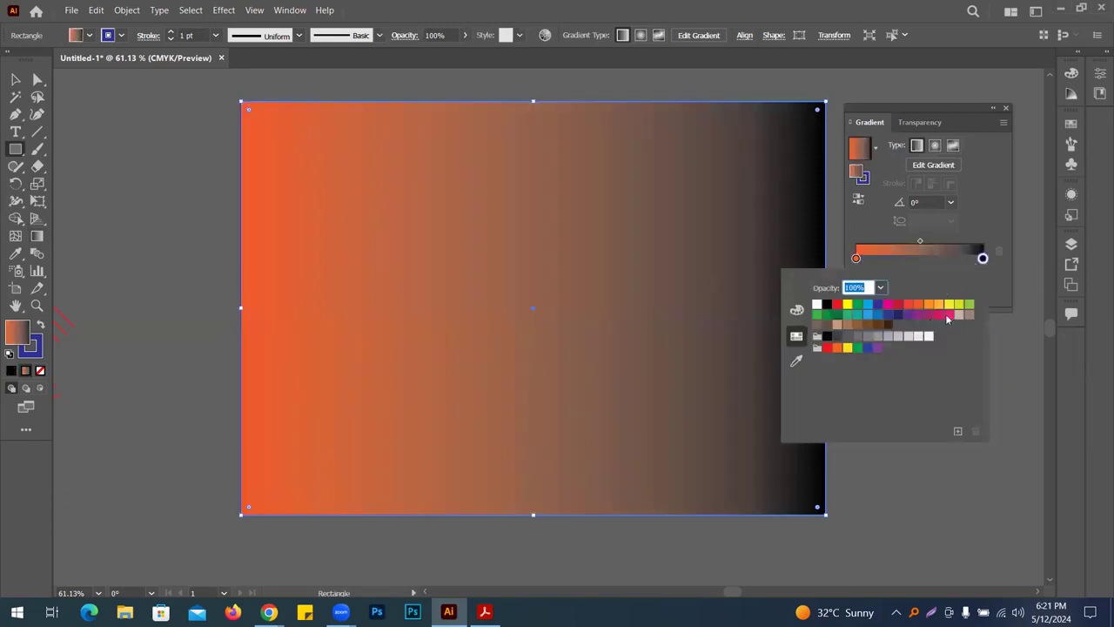
{"action": "left_click", "coordinate": [961, 305]}
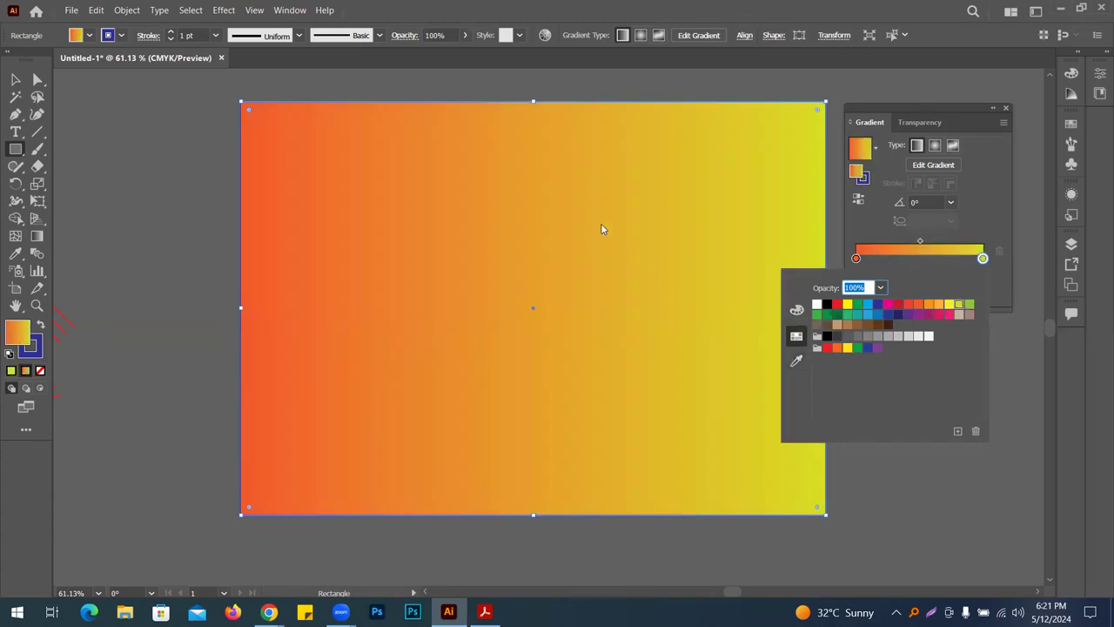
Add a middle color stop at about 56% of the gradient and color it with a purple swatch
{"action": "left_click", "coordinate": [945, 263]}
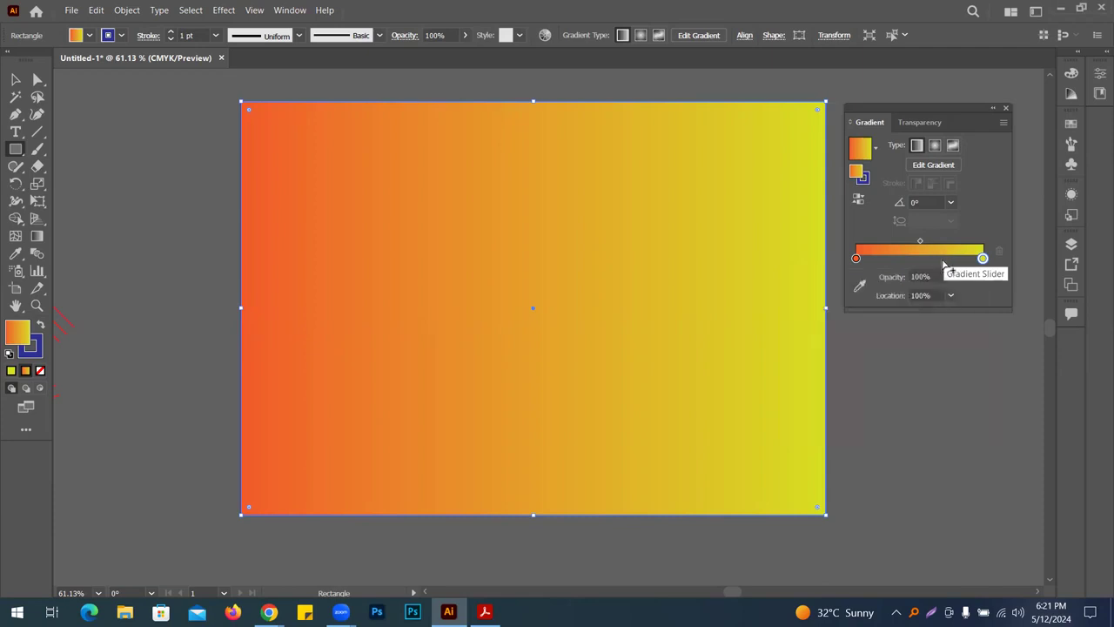
{"action": "left_click", "coordinate": [941, 260]}
{"action": "mouse_move", "coordinate": [939, 263]}
{"action": "left_mouse_down"}
{"action": "mouse_move", "coordinate": [918, 261]}
{"action": "mouse_move", "coordinate": [927, 262]}
{"action": "left_mouse_up"}
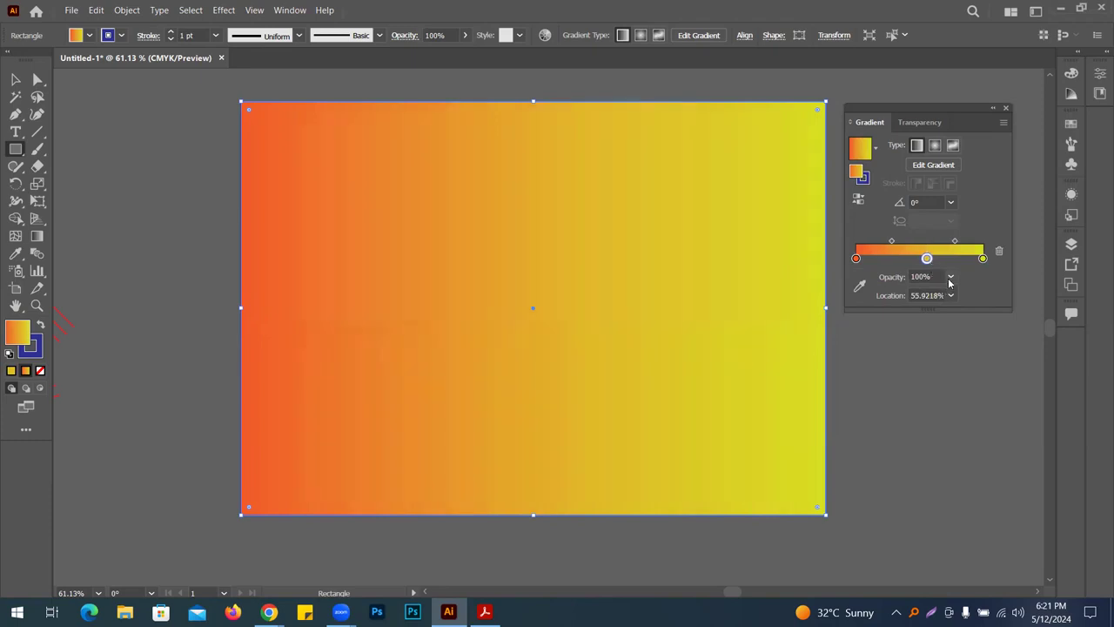
{"action": "left_click", "coordinate": [950, 276]}
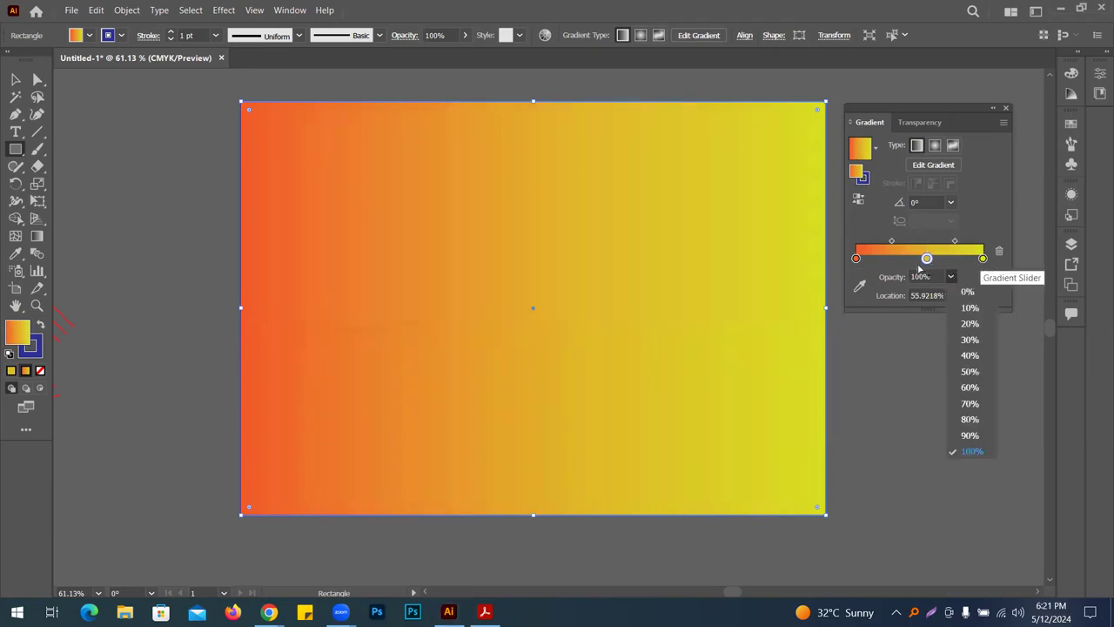
{"action": "left_click", "coordinate": [928, 261]}
{"action": "double_click", "coordinate": [927, 260]}
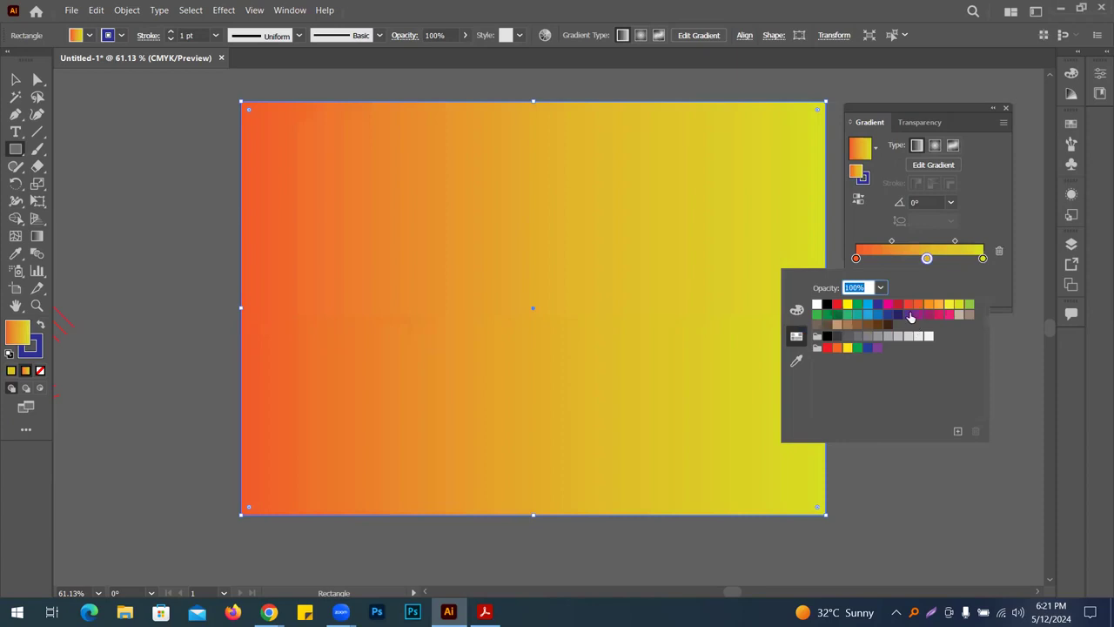
{"action": "left_click", "coordinate": [909, 314]}
{"action": "left_click", "coordinate": [926, 260]}
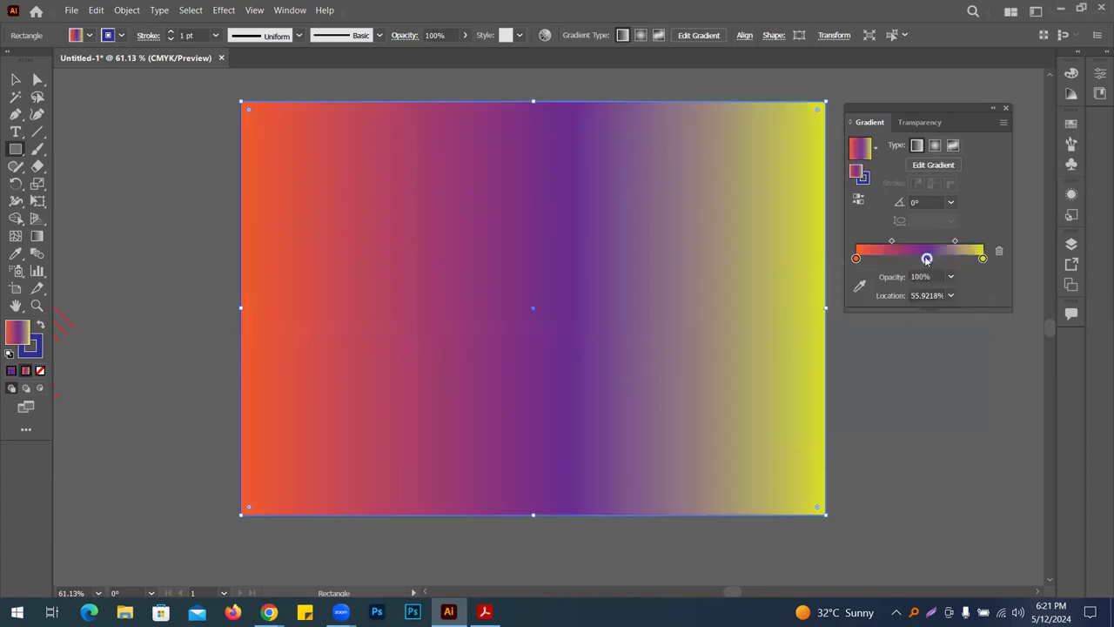
Set the purple stop's opacity to 40% and shift both midpoints closer to it, the orange-side one to about 69%
{"action": "left_click", "coordinate": [951, 277]}
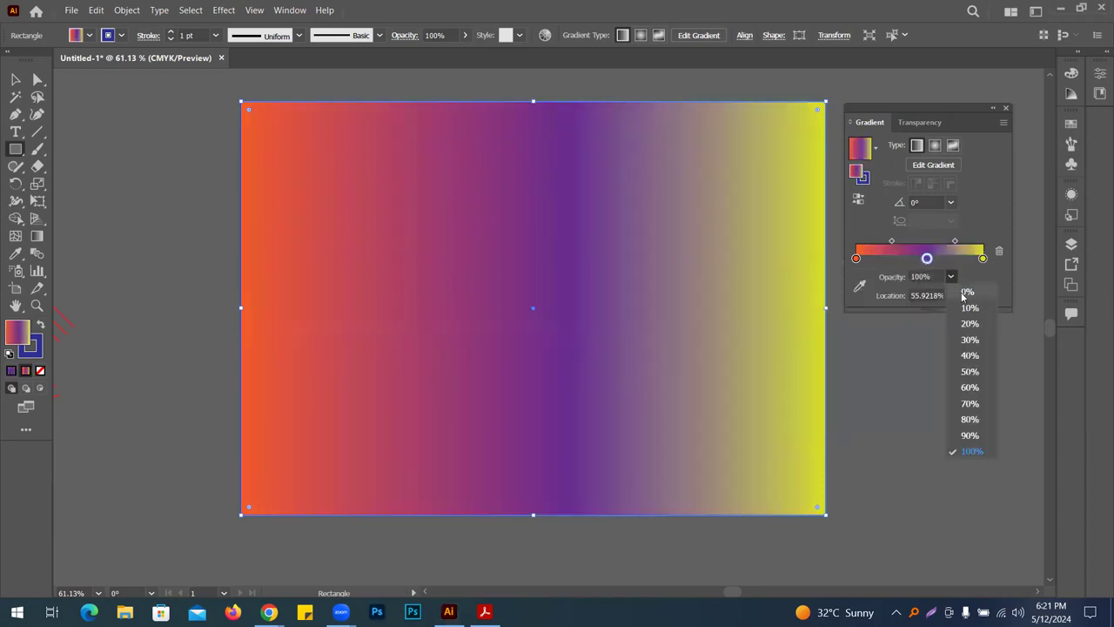
{"action": "left_click", "coordinate": [938, 277]}
{"action": "left_click", "coordinate": [949, 277]}
{"action": "left_click", "coordinate": [968, 355]}
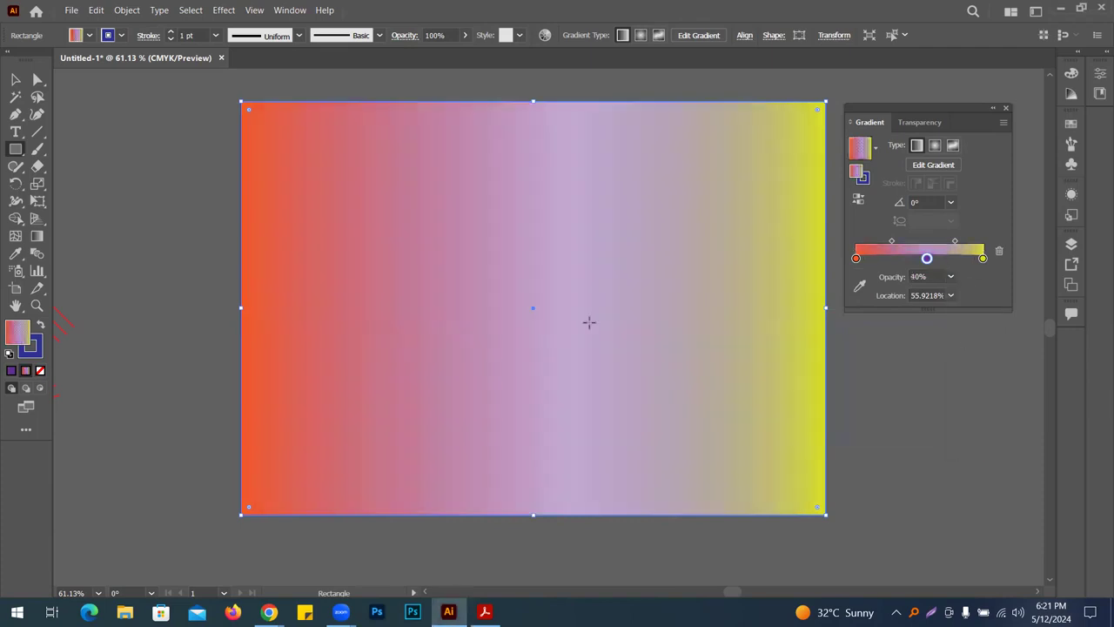
{"action": "left_click_drag", "start_coordinate": [955, 243], "coordinate": [905, 242]}
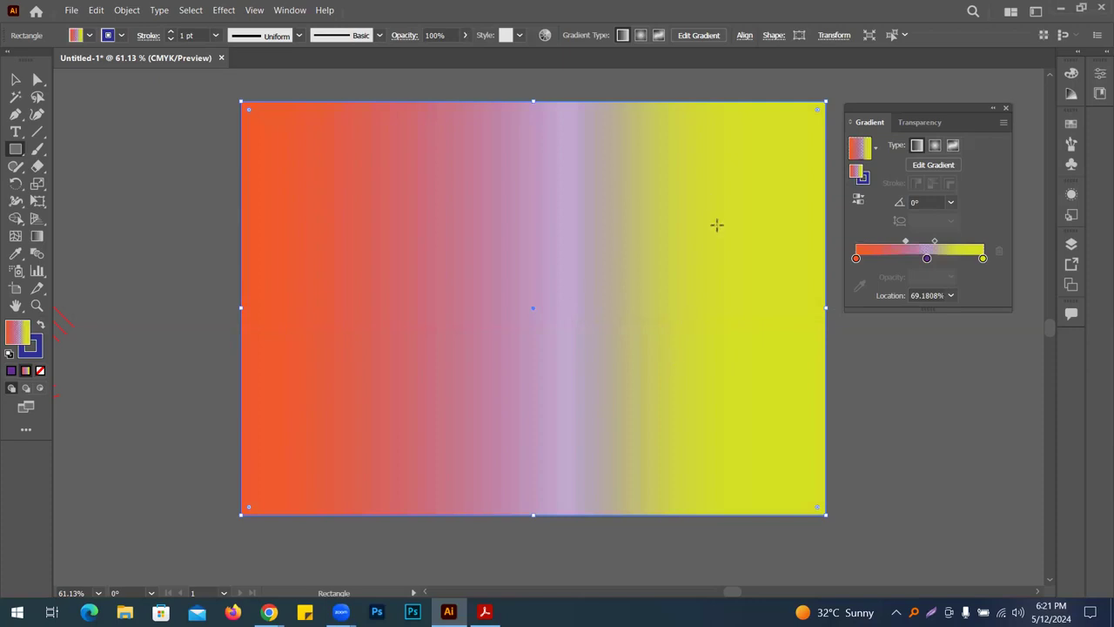
Try the linear gradient at angles of 180° and 150° and return it to 0°
{"action": "left_click", "coordinate": [951, 203]}
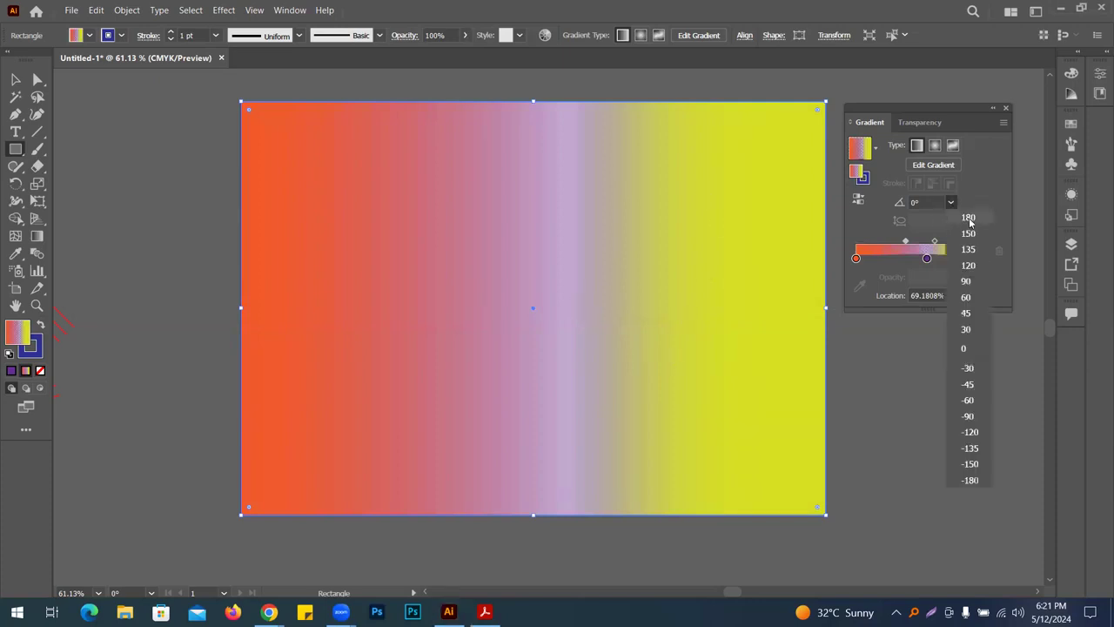
{"action": "left_click", "coordinate": [968, 217]}
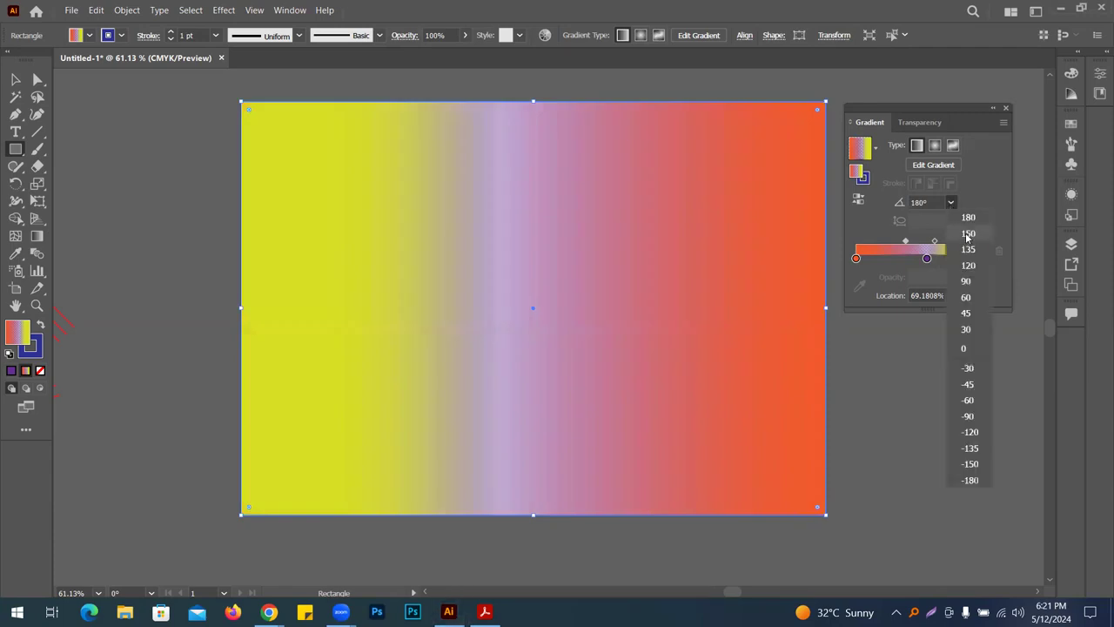
{"action": "left_click", "coordinate": [968, 233]}
{"action": "left_click", "coordinate": [951, 203]}
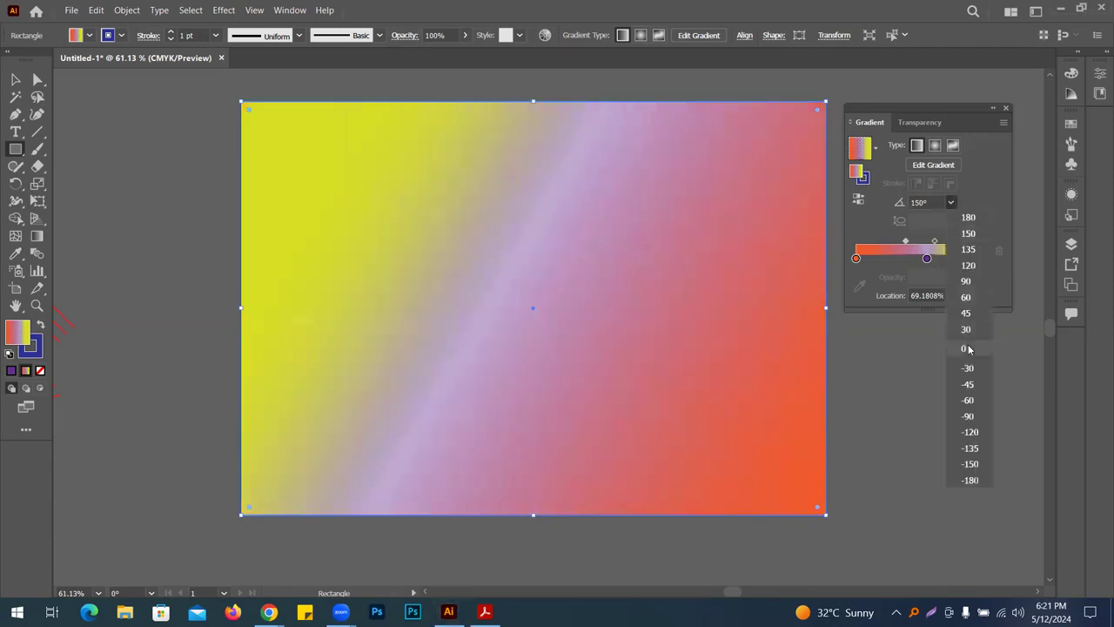
{"action": "left_click", "coordinate": [964, 348]}
{"action": "left_click", "coordinate": [951, 203]}
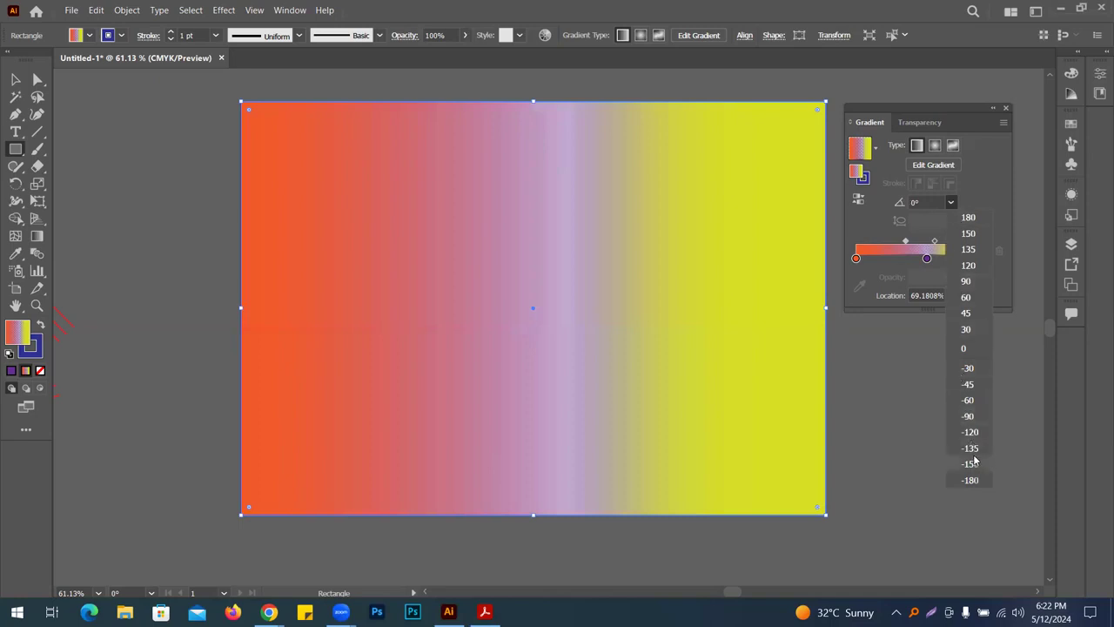
{"action": "left_click", "coordinate": [998, 176]}
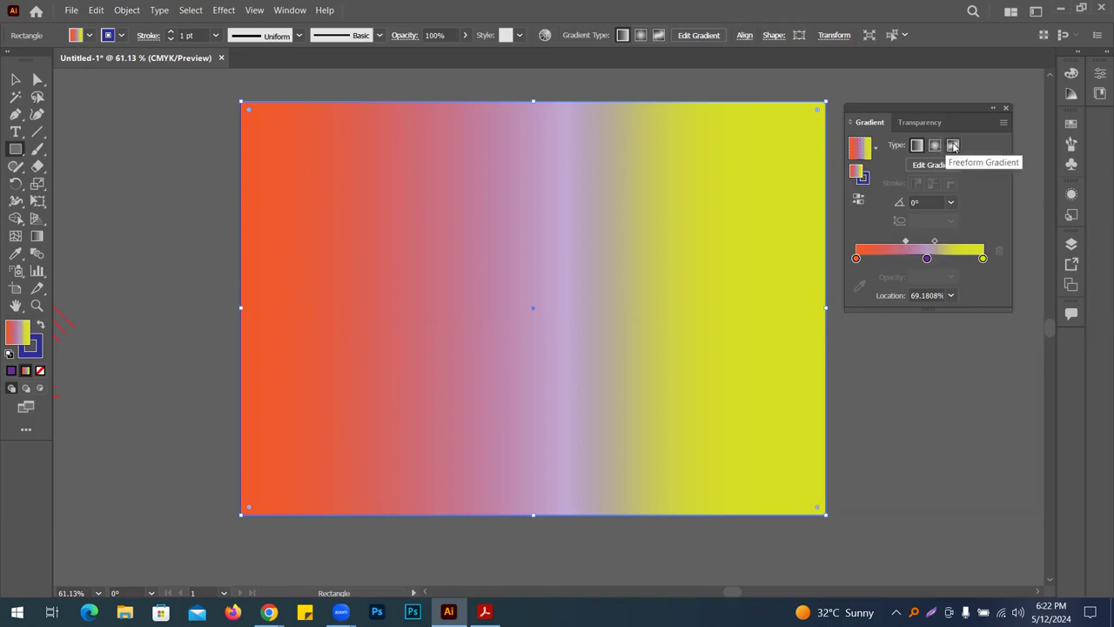
Remove the purple middle stop and move the midpoint between the orange and yellow-green stops to about 53%
{"action": "left_click_drag", "start_coordinate": [927, 258], "coordinate": [957, 356]}
{"action": "left_click_drag", "start_coordinate": [944, 241], "coordinate": [922, 243]}
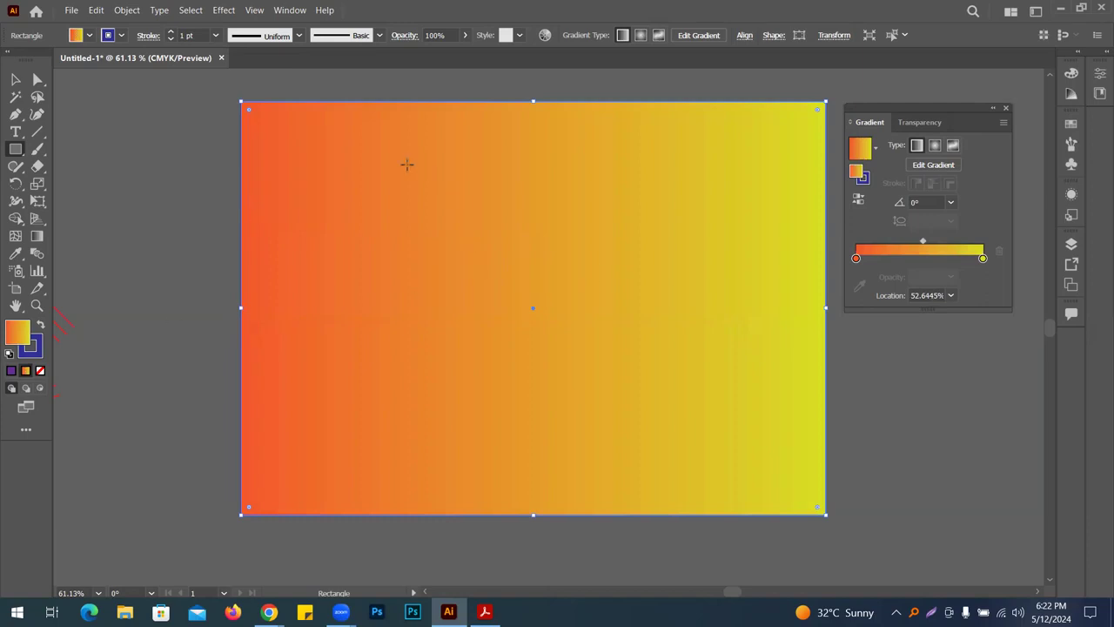
Redirect the linear gradient with the Gradient tool, ending with orange at the rectangle's lower-left corner and yellow-green at its upper-right corner
{"action": "left_click", "coordinate": [37, 238]}
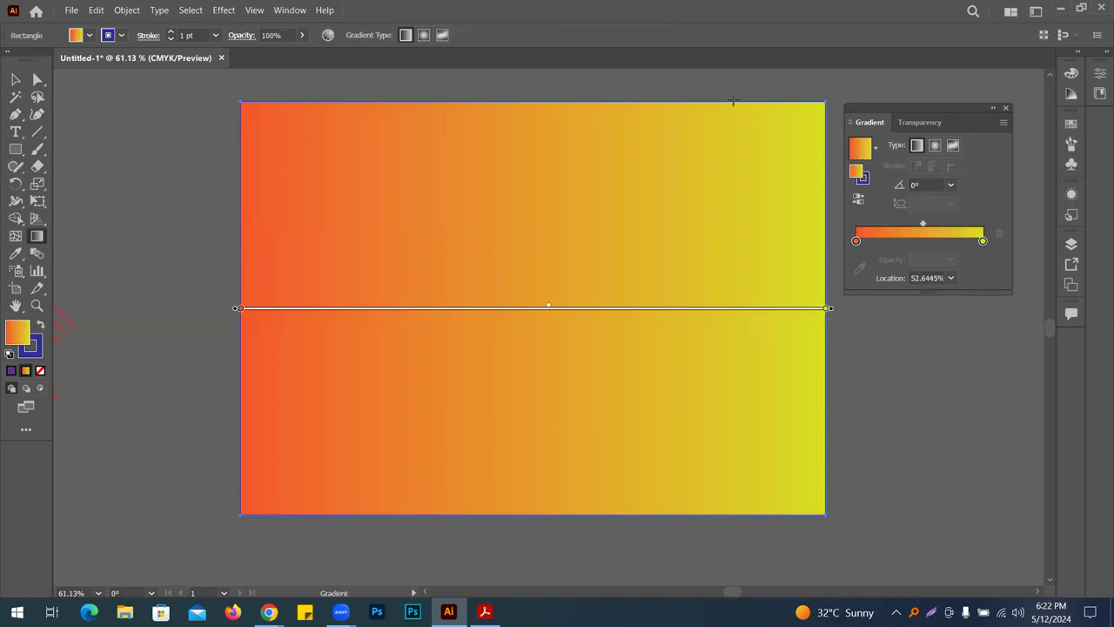
{"action": "mouse_move", "coordinate": [735, 83]}
{"action": "left_mouse_down"}
{"action": "mouse_move", "coordinate": [417, 308]}
{"action": "mouse_move", "coordinate": [362, 386]}
{"action": "left_mouse_up"}
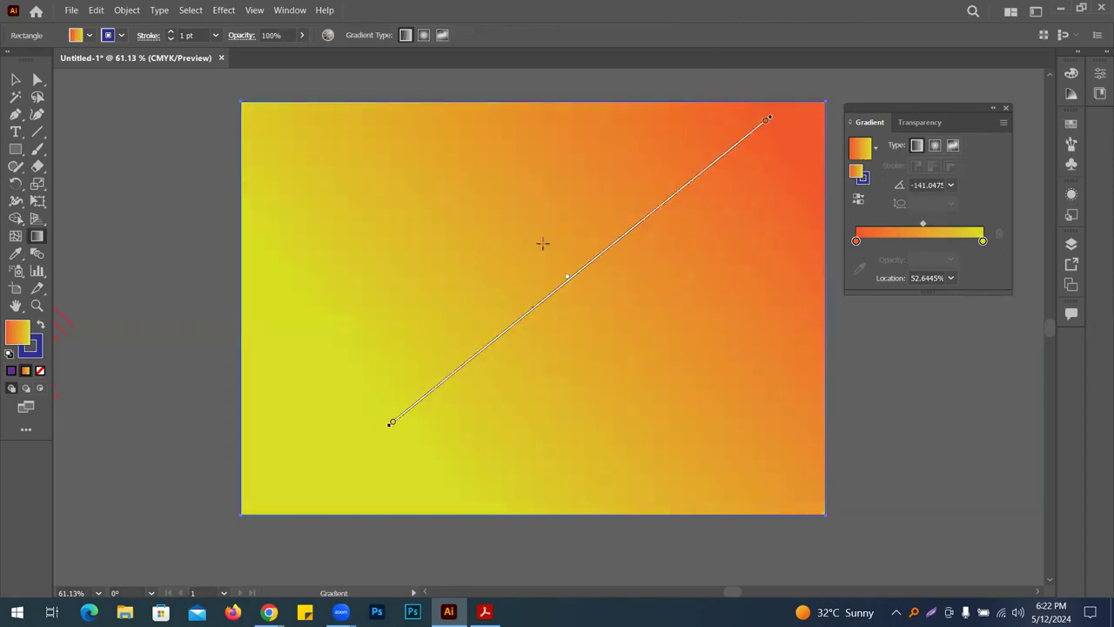
{"action": "left_click_drag", "start_coordinate": [462, 79], "coordinate": [410, 407]}
{"action": "left_click_drag", "start_coordinate": [223, 531], "coordinate": [826, 98]}
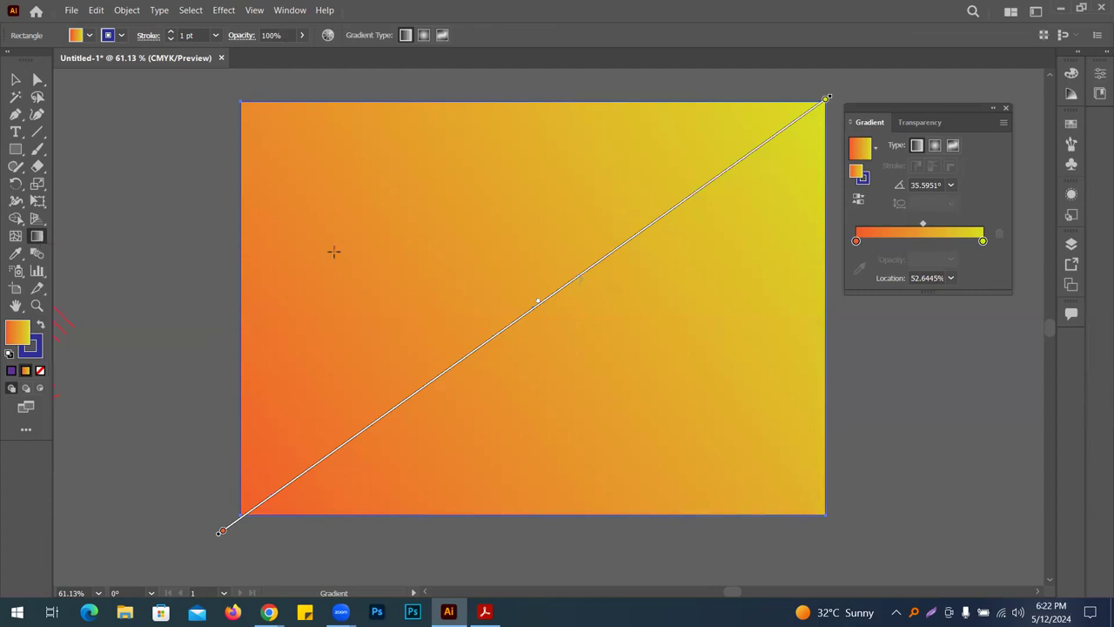
Set the rectangle's stroke to none
{"action": "left_click", "coordinate": [121, 34]}
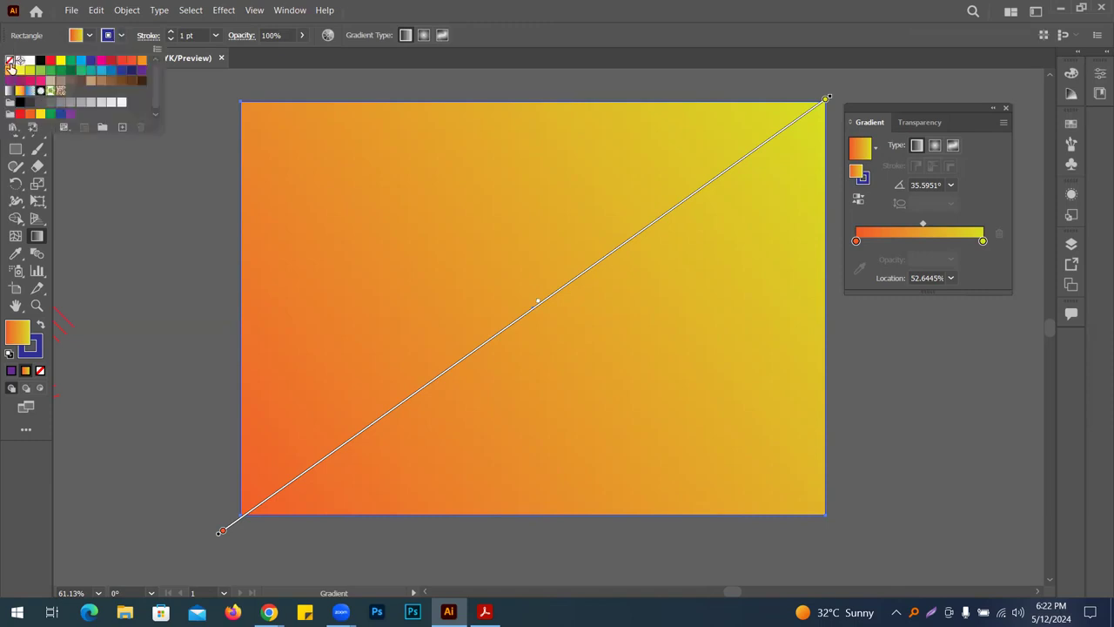
{"action": "left_click", "coordinate": [10, 61]}
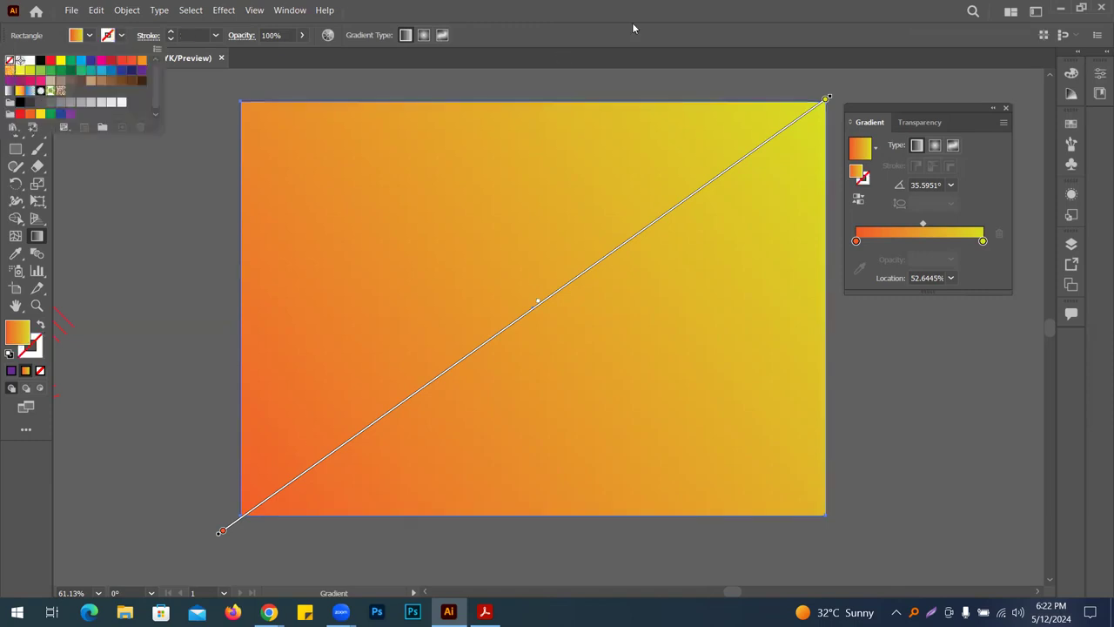
{"action": "left_click", "coordinate": [590, 4]}
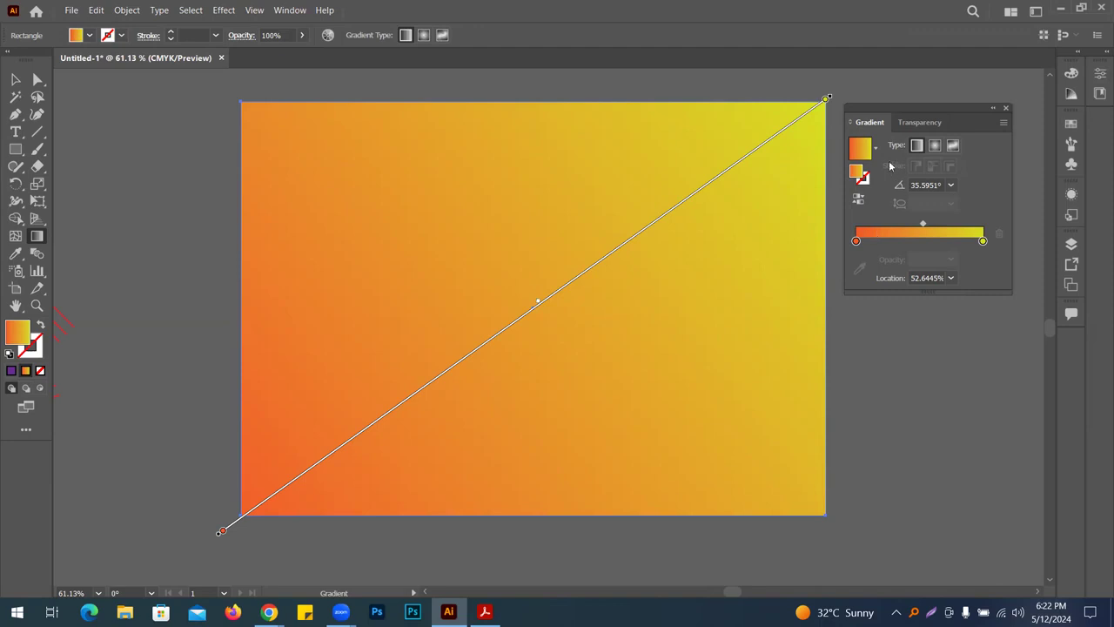
Change the gradient type to radial and redraw it with its center near the rectangle's lower-right corner, extending beyond the artboard
{"action": "left_click", "coordinate": [934, 146]}
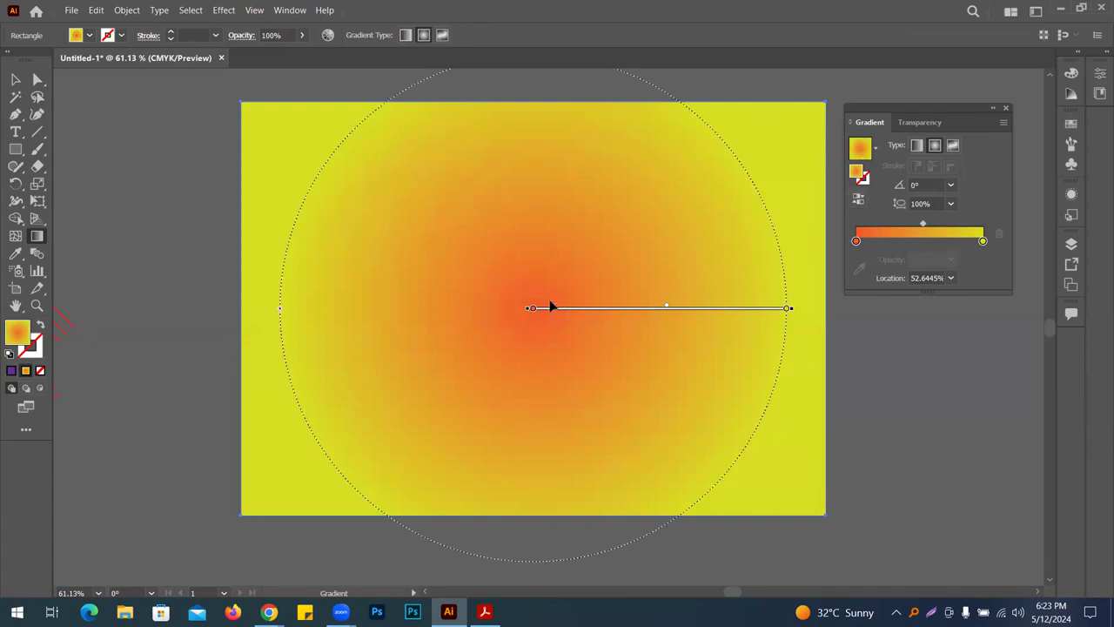
{"action": "mouse_move", "coordinate": [516, 290]}
{"action": "left_mouse_down"}
{"action": "mouse_move", "coordinate": [778, 301]}
{"action": "mouse_move", "coordinate": [527, 301]}
{"action": "mouse_move", "coordinate": [627, 330]}
{"action": "mouse_move", "coordinate": [561, 318]}
{"action": "mouse_move", "coordinate": [644, 430]}
{"action": "mouse_move", "coordinate": [569, 393]}
{"action": "mouse_move", "coordinate": [652, 482]}
{"action": "mouse_move", "coordinate": [611, 423]}
{"action": "mouse_move", "coordinate": [671, 485]}
{"action": "mouse_move", "coordinate": [765, 545]}
{"action": "mouse_move", "coordinate": [579, 377]}
{"action": "left_mouse_up"}
{"action": "left_click_drag", "start_coordinate": [289, 141], "coordinate": [615, 502]}
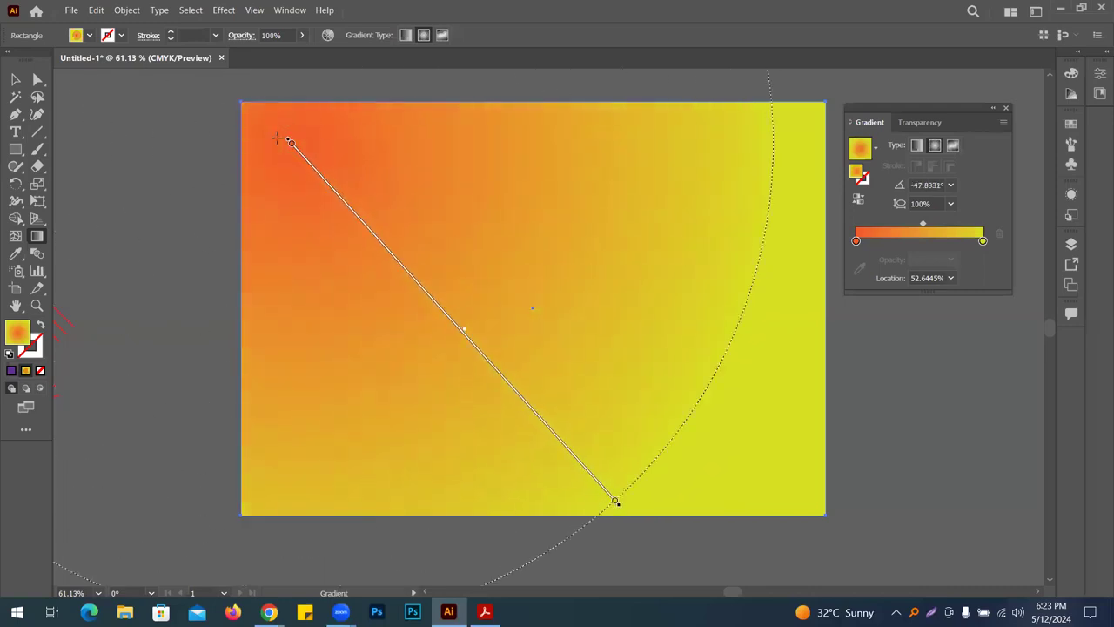
{"action": "mouse_move", "coordinate": [730, 440]}
{"action": "left_mouse_down"}
{"action": "mouse_move", "coordinate": [783, 468]}
{"action": "mouse_move", "coordinate": [914, 578]}
{"action": "mouse_move", "coordinate": [1026, 606]}
{"action": "left_mouse_up"}
Reverse the radial gradient so yellow-green is at its center and orange on the outside
{"action": "scroll", "coordinate": [733, 381], "scroll_direction": "up", "scroll_amount": 2}
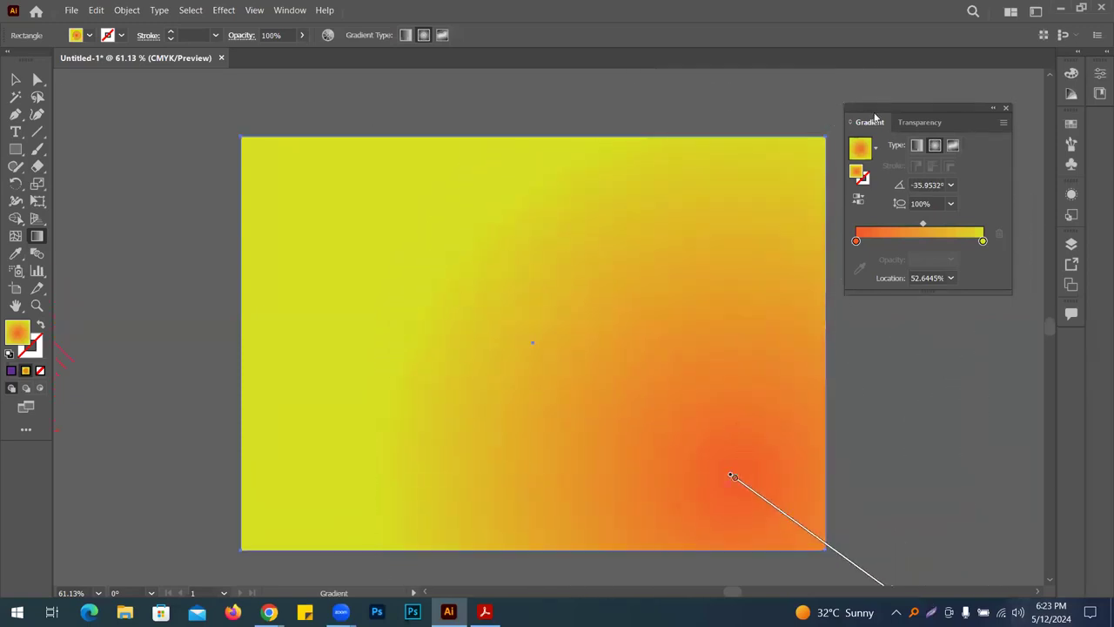
{"action": "left_click_drag", "start_coordinate": [878, 108], "coordinate": [878, 104]}
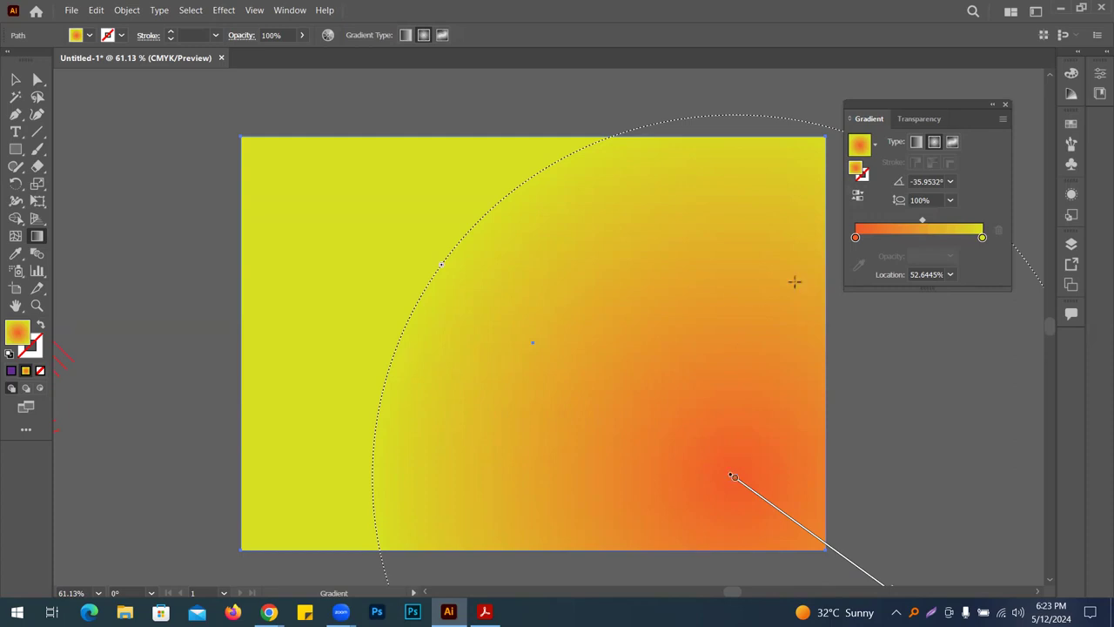
{"action": "left_click", "coordinate": [858, 195]}
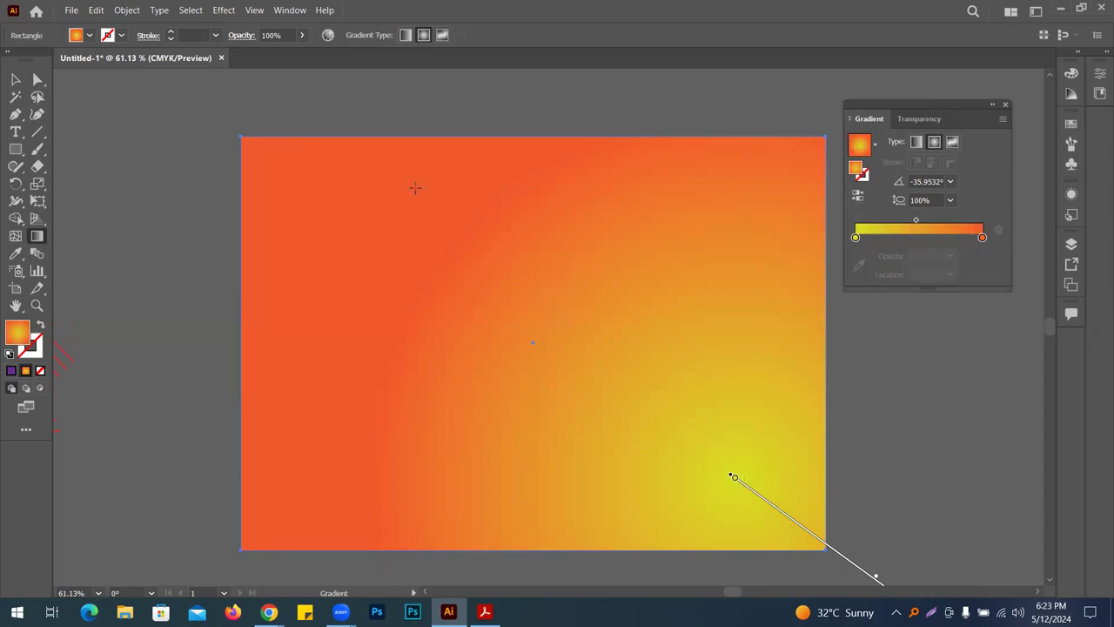
Change the rectangle's gradient type to linear and finally to freeform
{"action": "scroll", "coordinate": [447, 227], "scroll_direction": "down", "scroll_amount": 1}
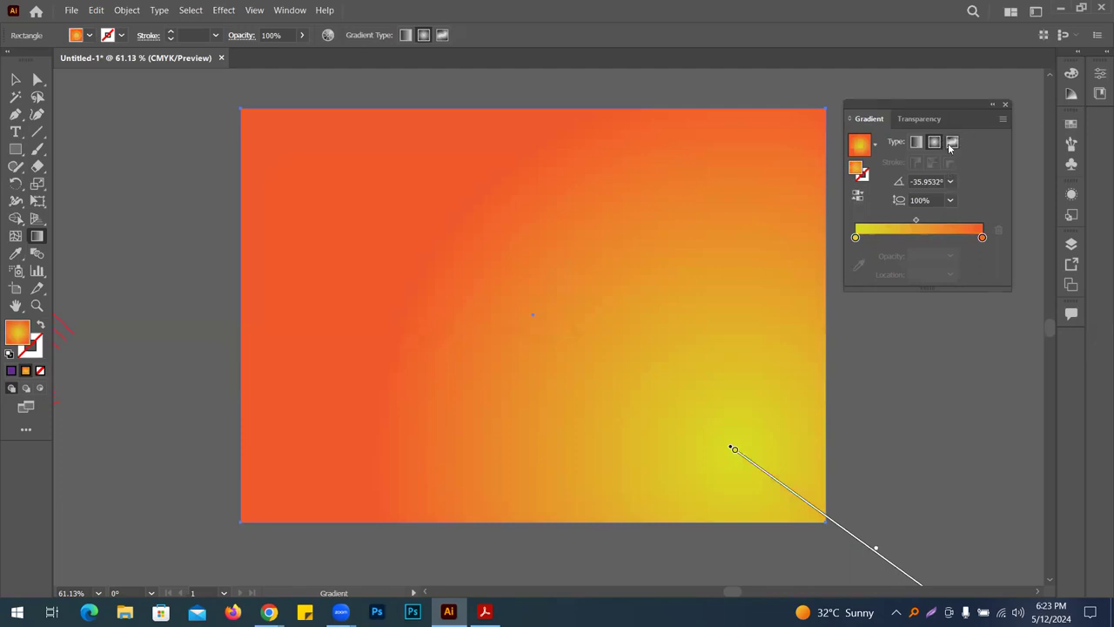
{"action": "left_click", "coordinate": [917, 141]}
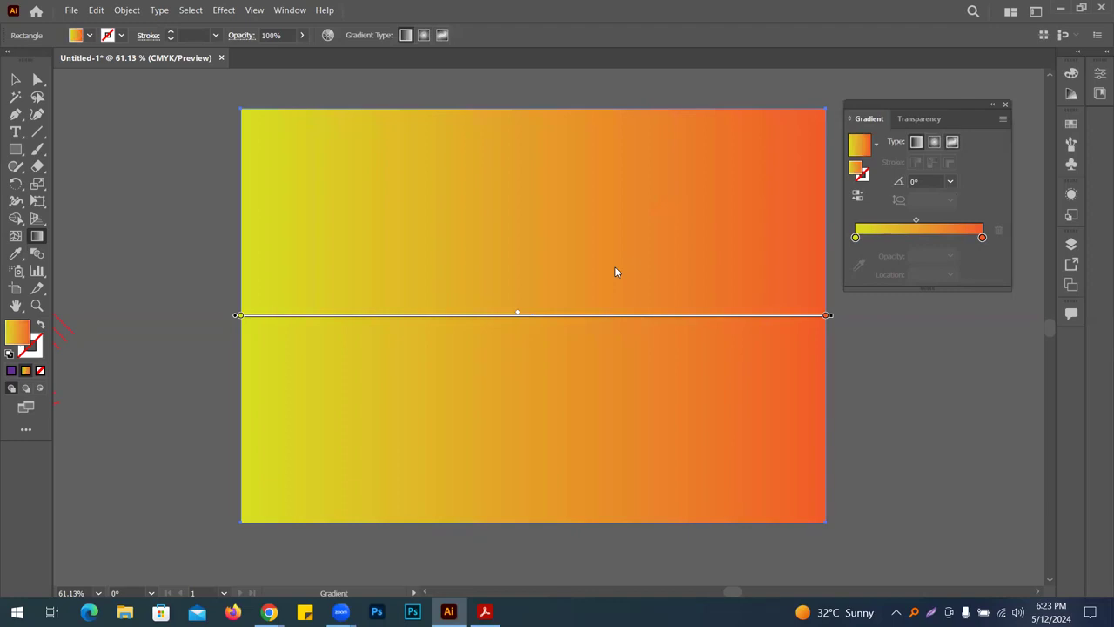
{"action": "left_click", "coordinate": [952, 141]}
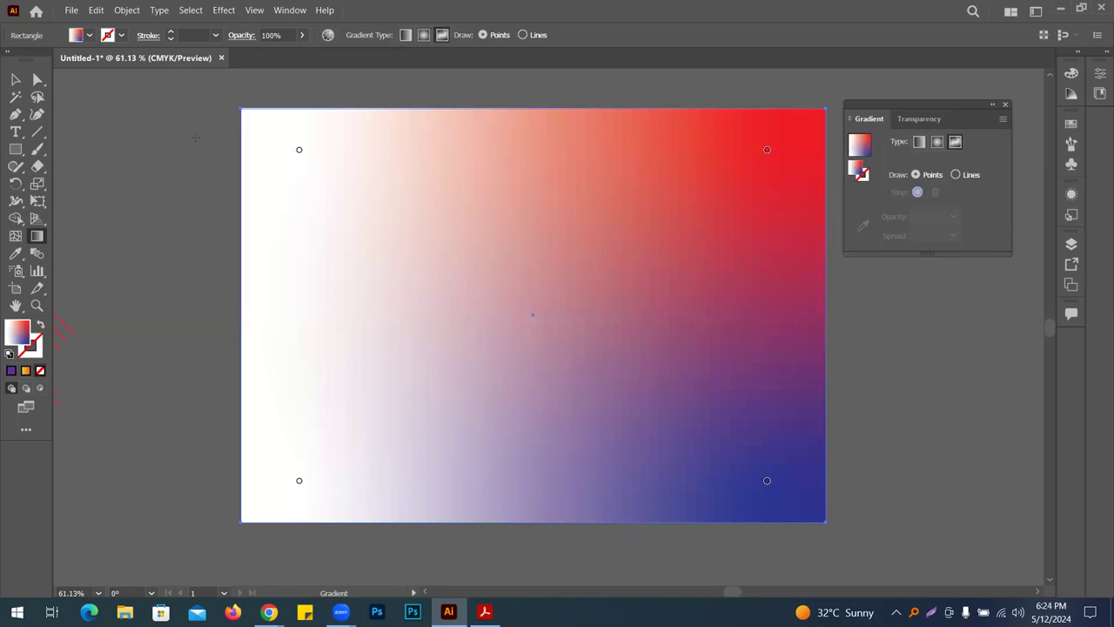
Recolor the freeform gradient's upper-right color stop to blue 215BEA
{"action": "left_click", "coordinate": [767, 152]}
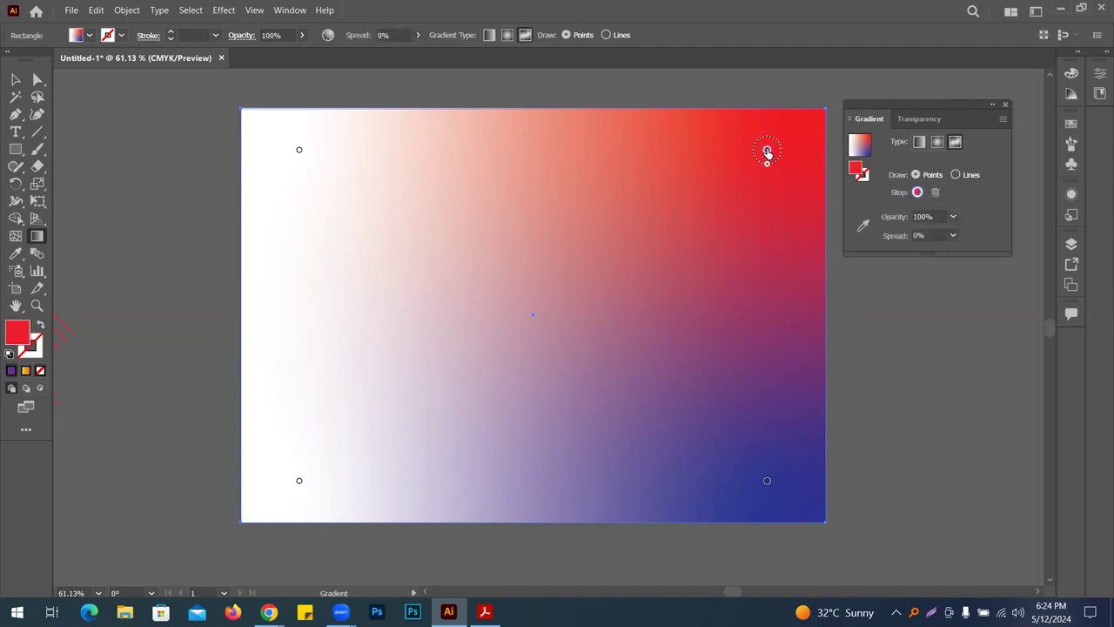
{"action": "double_click", "coordinate": [858, 171]}
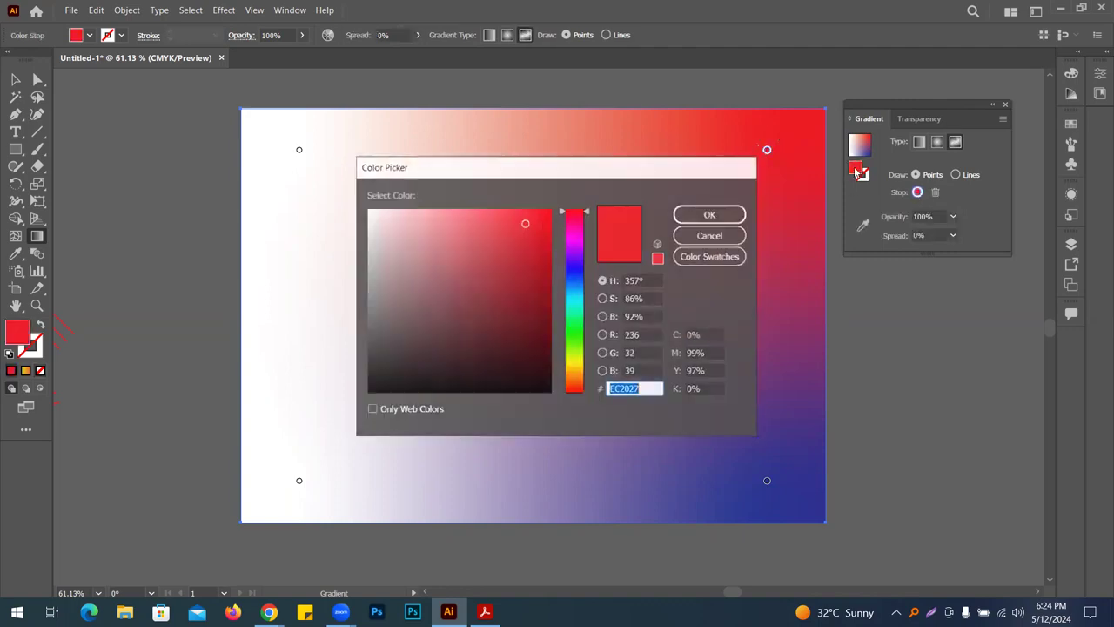
{"action": "type", "text": "2158EA"}
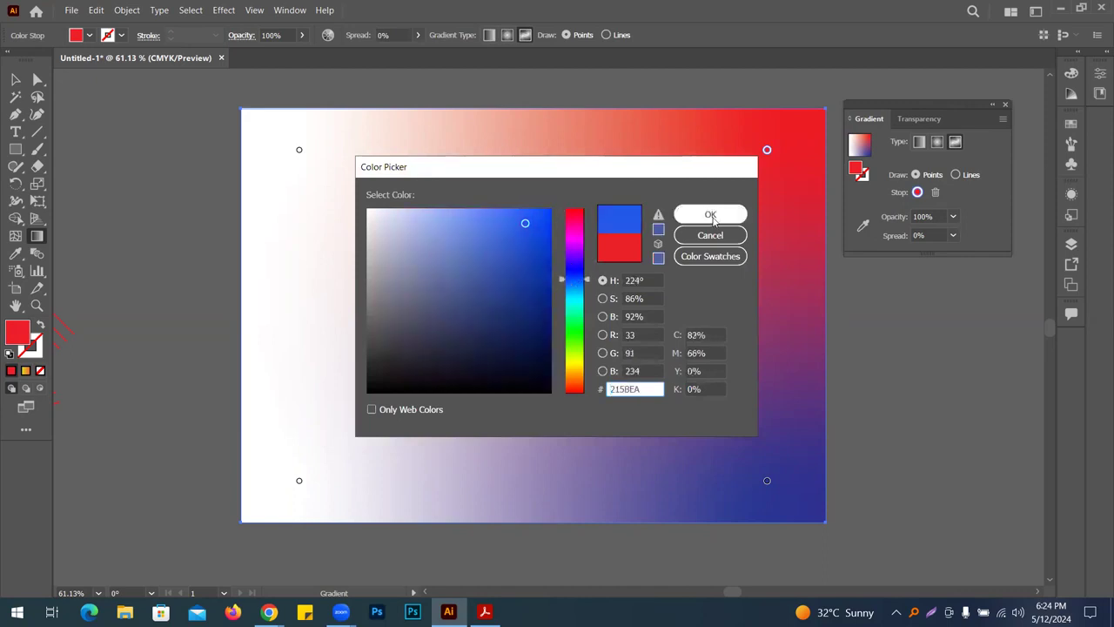
{"action": "left_click", "coordinate": [712, 215]}
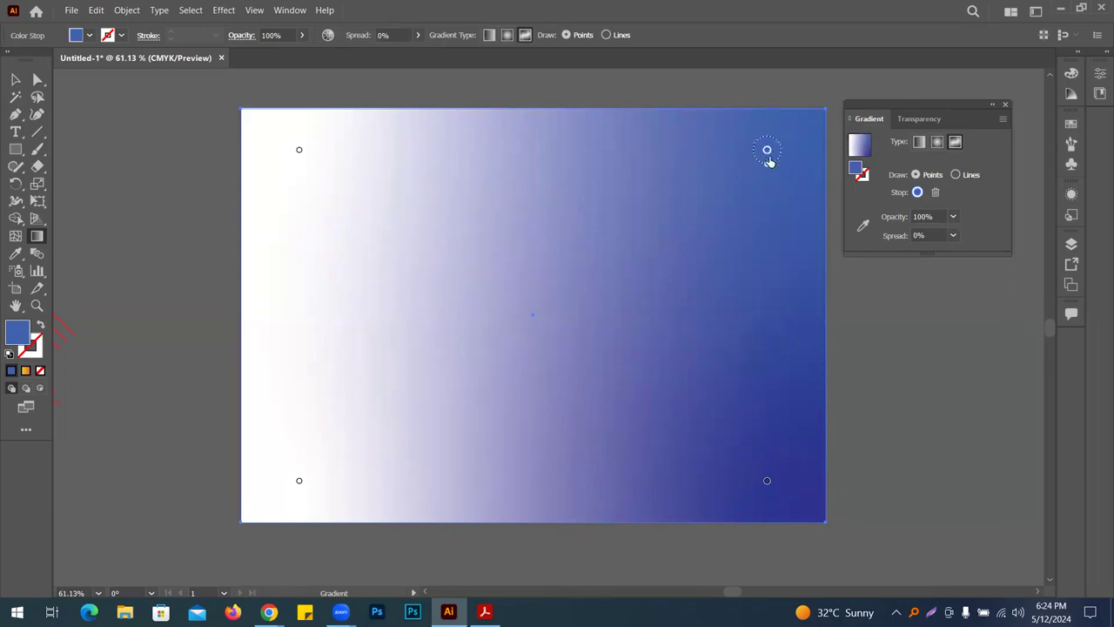
Set the upper-right stop's spread to 100% and make the upper-left stop dark red with 100% spread
{"action": "left_click_drag", "start_coordinate": [768, 167], "coordinate": [783, 191]}
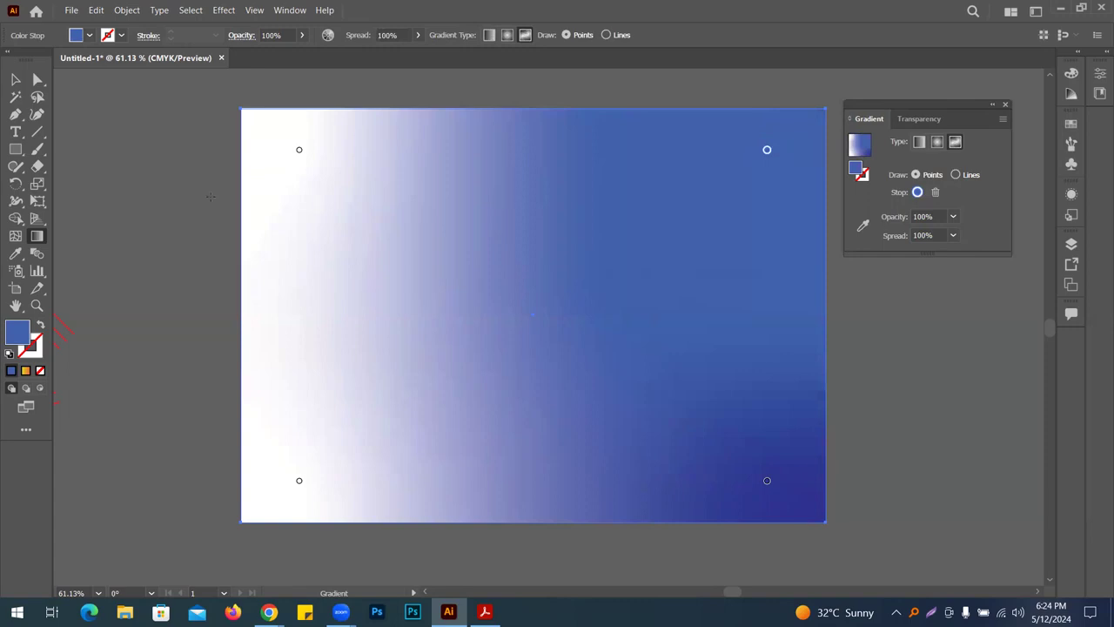
{"action": "left_click", "coordinate": [299, 152]}
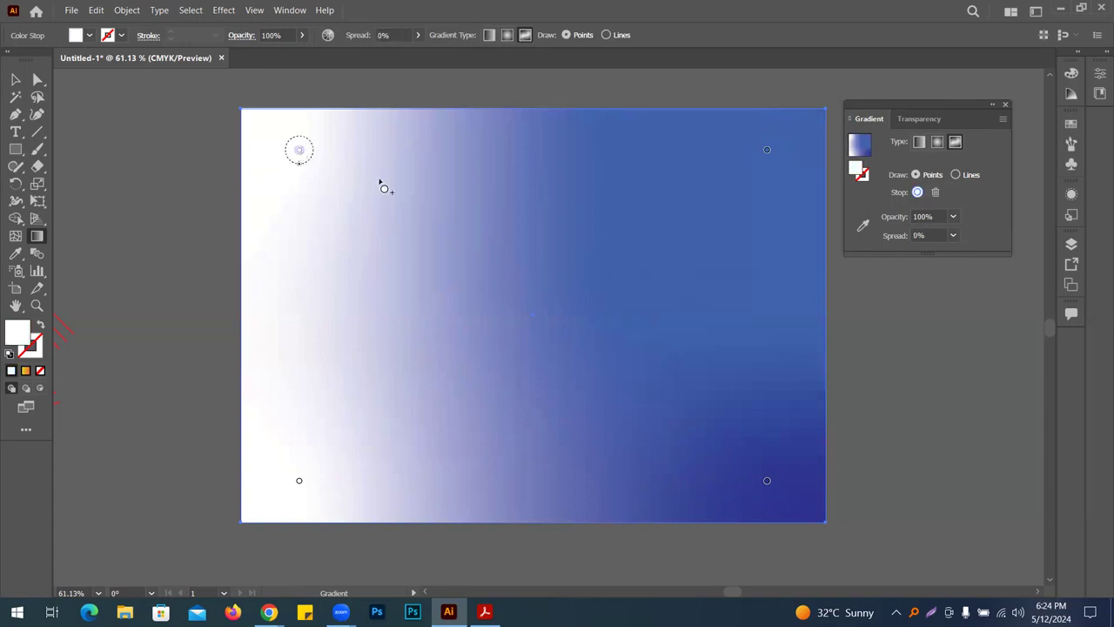
{"action": "double_click", "coordinate": [858, 168]}
{"action": "left_click", "coordinate": [528, 293]}
{"action": "left_click", "coordinate": [709, 214]}
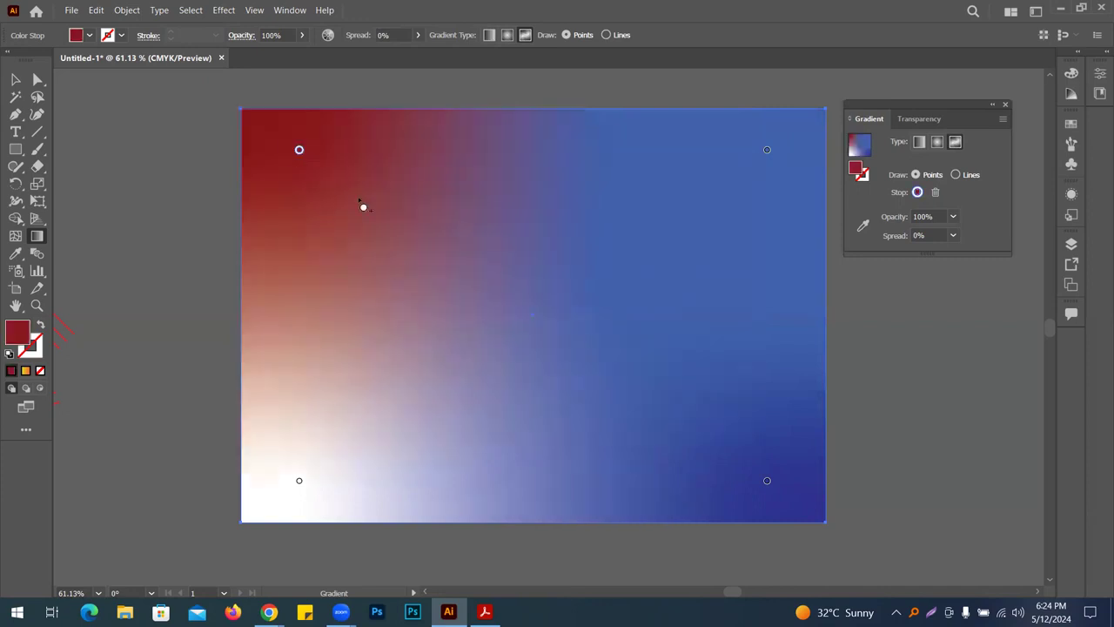
{"action": "left_click_drag", "start_coordinate": [303, 163], "coordinate": [500, 255]}
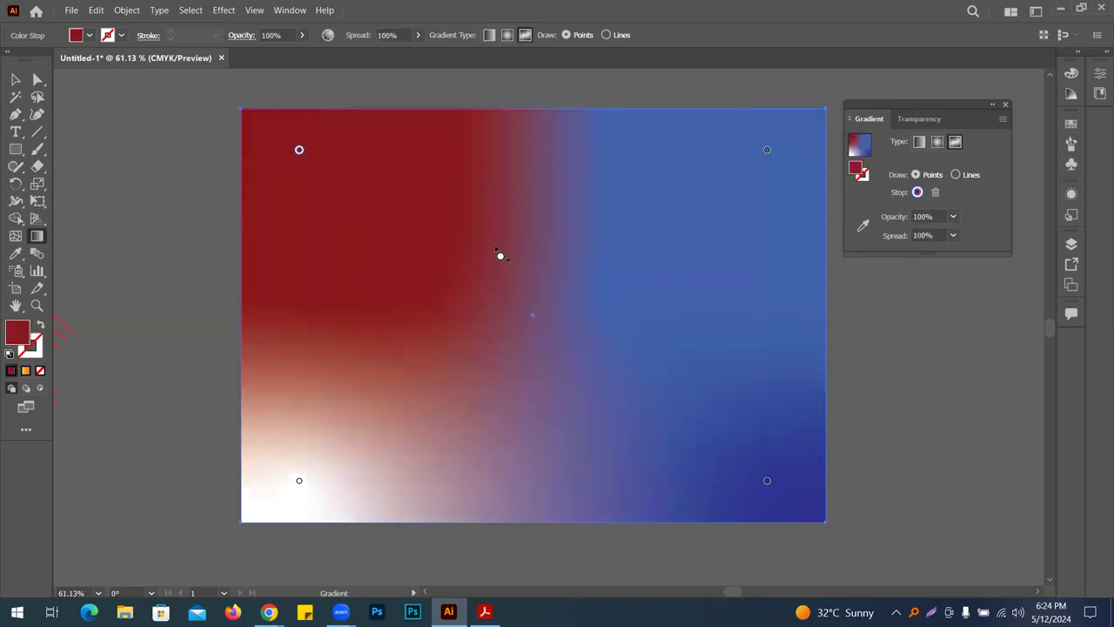
Add thirteen dark red color stops scattered across the center, edges and lower-left area of the rectangle
{"action": "left_click", "coordinate": [539, 333]}
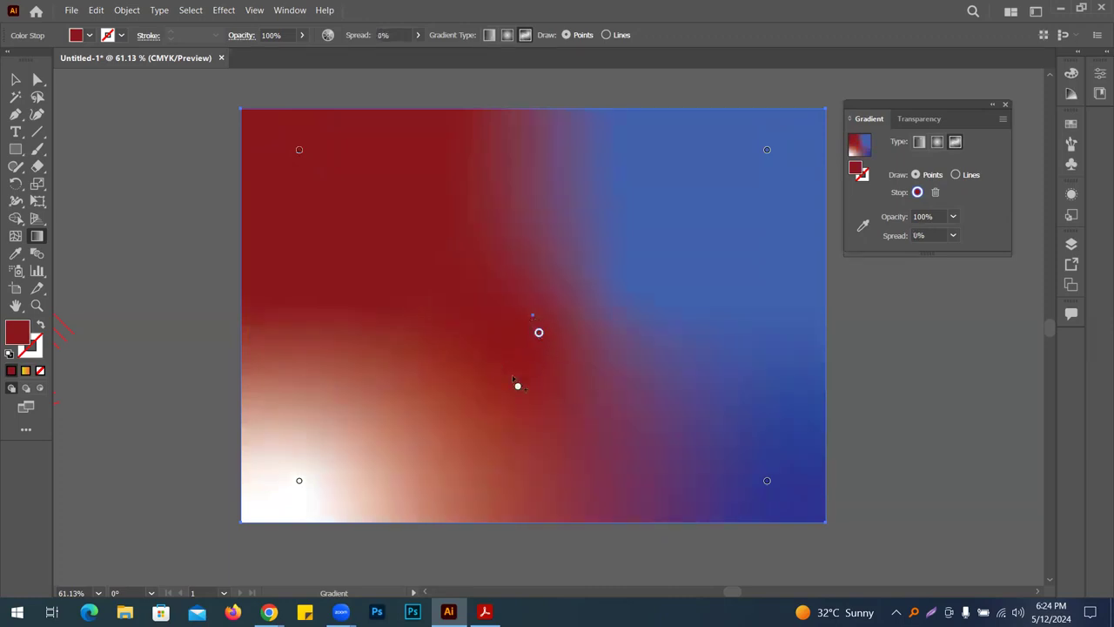
{"action": "left_click", "coordinate": [748, 322]}
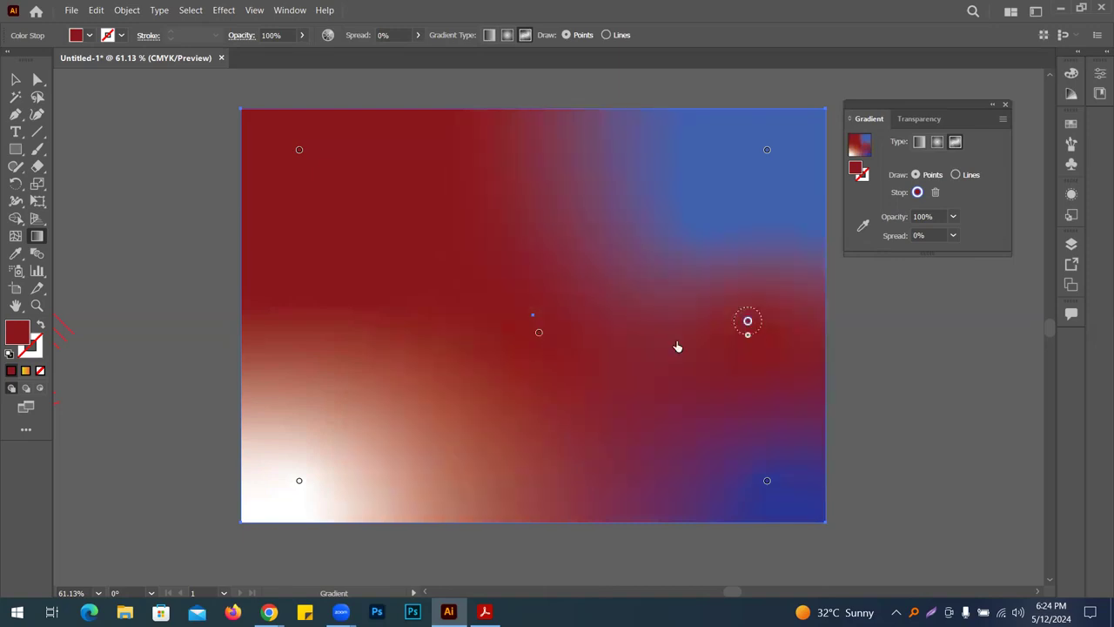
{"action": "left_click", "coordinate": [263, 337]}
{"action": "left_click", "coordinate": [502, 473]}
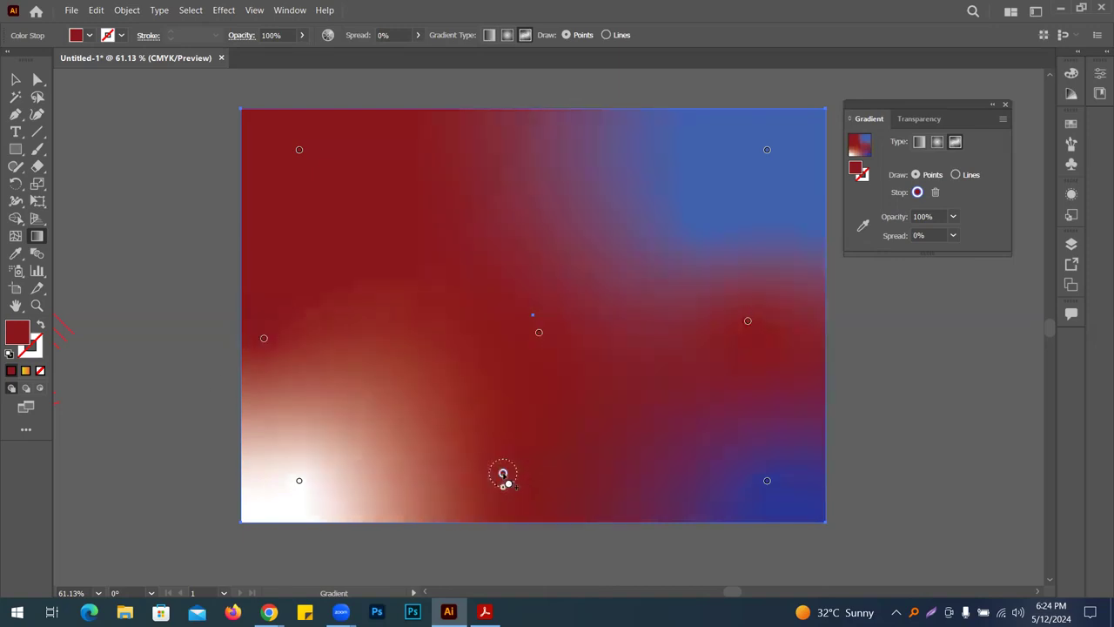
{"action": "left_click", "coordinate": [546, 112]}
{"action": "left_click", "coordinate": [804, 403]}
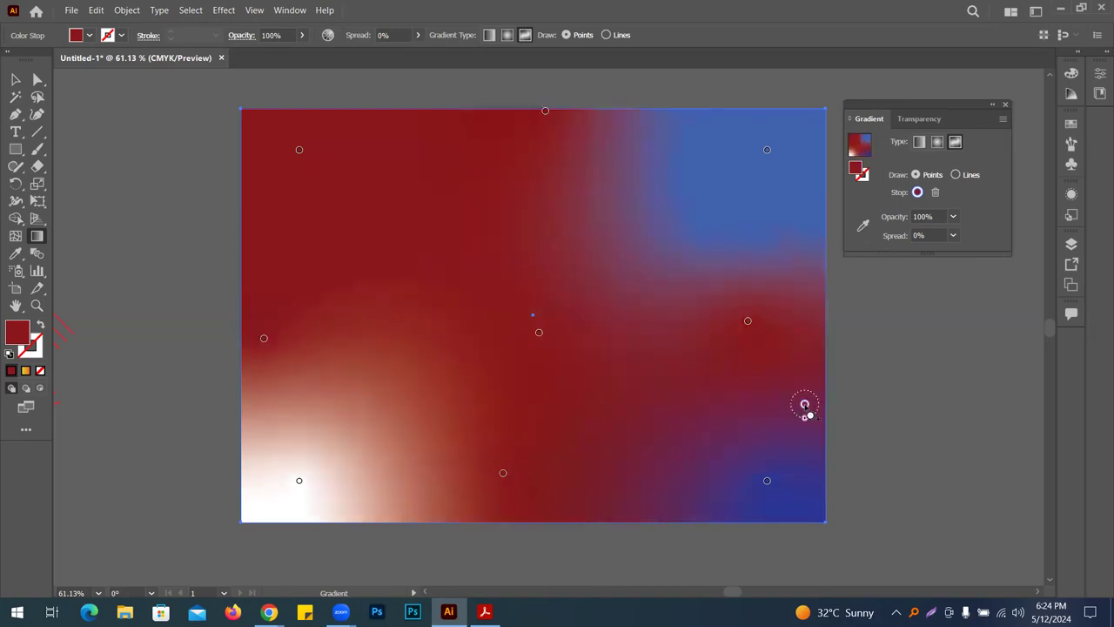
{"action": "left_click", "coordinate": [441, 213]}
{"action": "left_click", "coordinate": [605, 254]}
{"action": "left_click", "coordinate": [684, 189]}
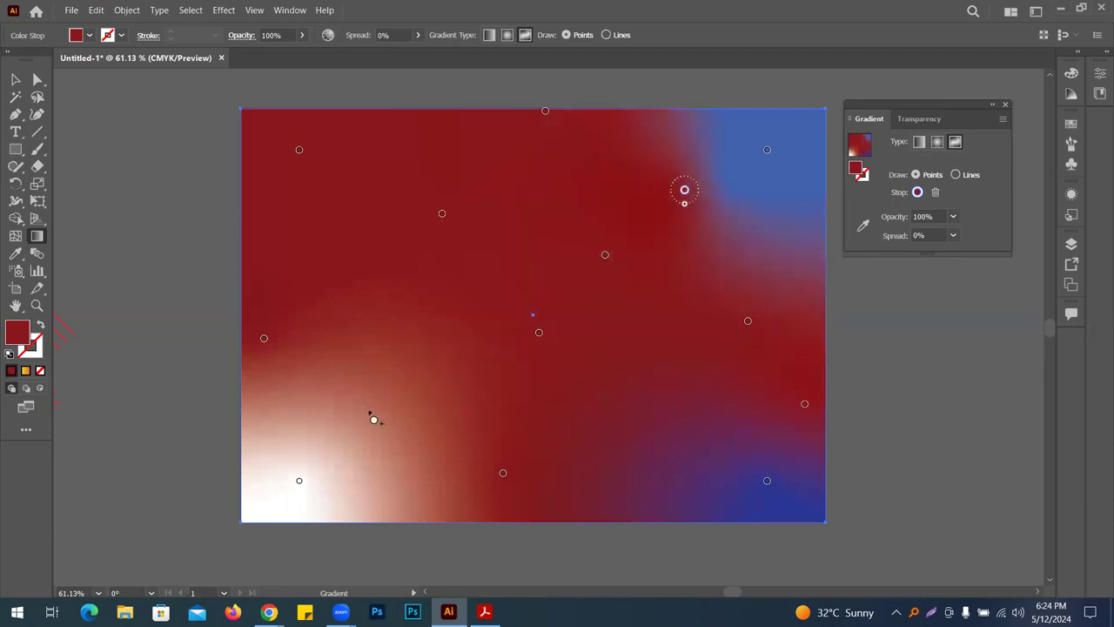
{"action": "left_click", "coordinate": [365, 409]}
{"action": "left_click", "coordinate": [312, 506]}
{"action": "left_click", "coordinate": [266, 418]}
{"action": "left_click", "coordinate": [703, 370]}
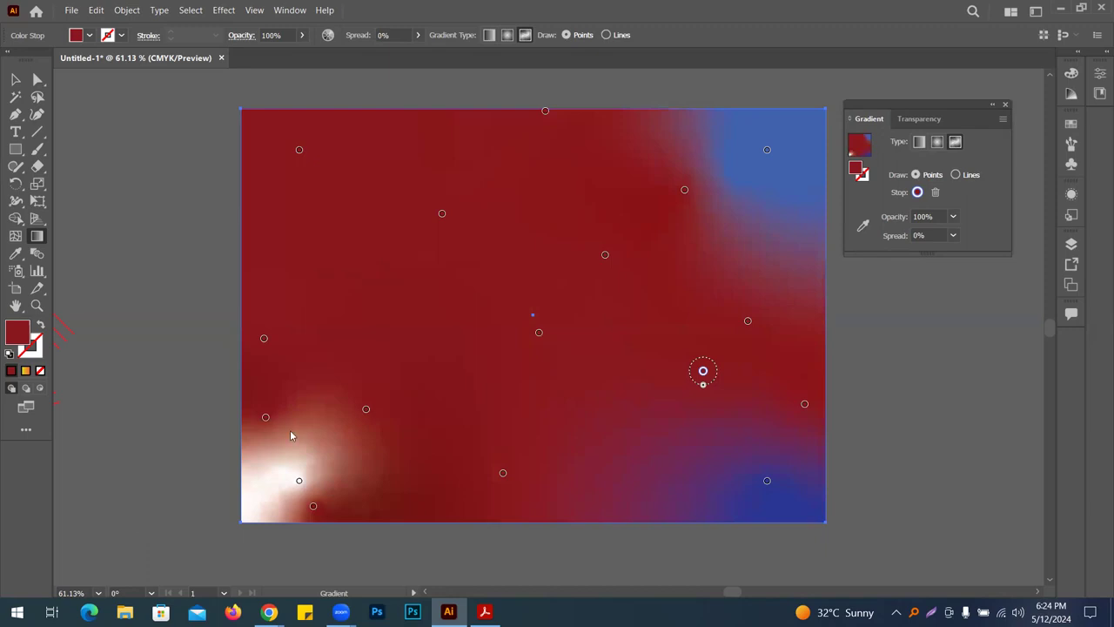
Recolor the added stop halfway down the rectangle's right side, below the blue corner stop, to green
{"action": "left_click", "coordinate": [746, 321]}
{"action": "left_click", "coordinate": [746, 321]}
{"action": "left_click_drag", "start_coordinate": [571, 259], "coordinate": [584, 322]}
{"action": "left_click", "coordinate": [688, 217]}
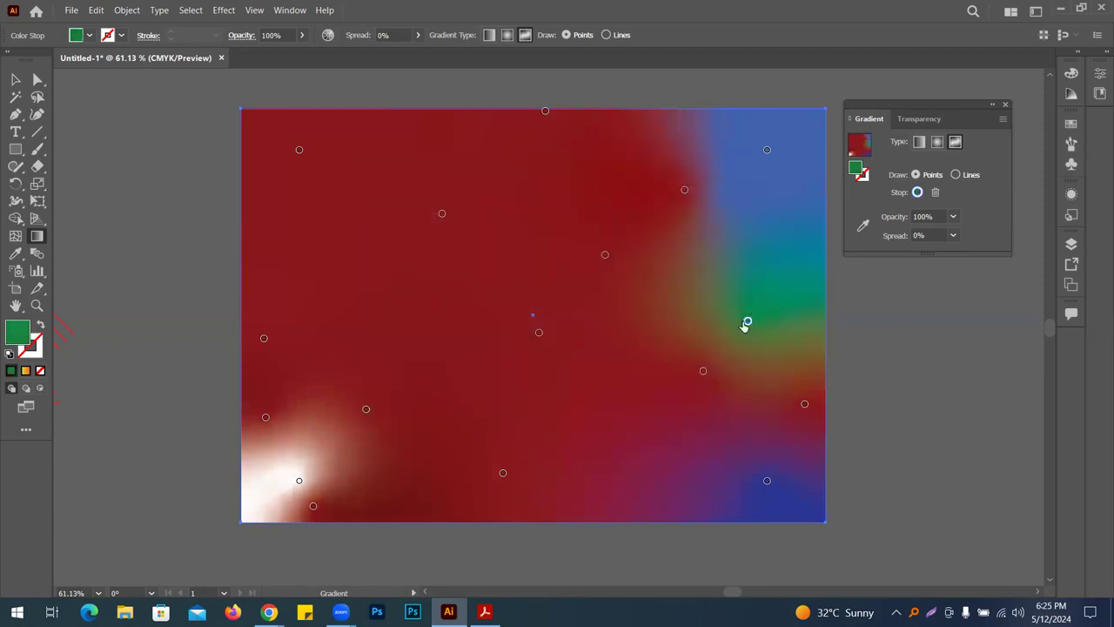
Recolor the added stop just below and left of the green one to dark teal green
{"action": "left_click", "coordinate": [703, 372]}
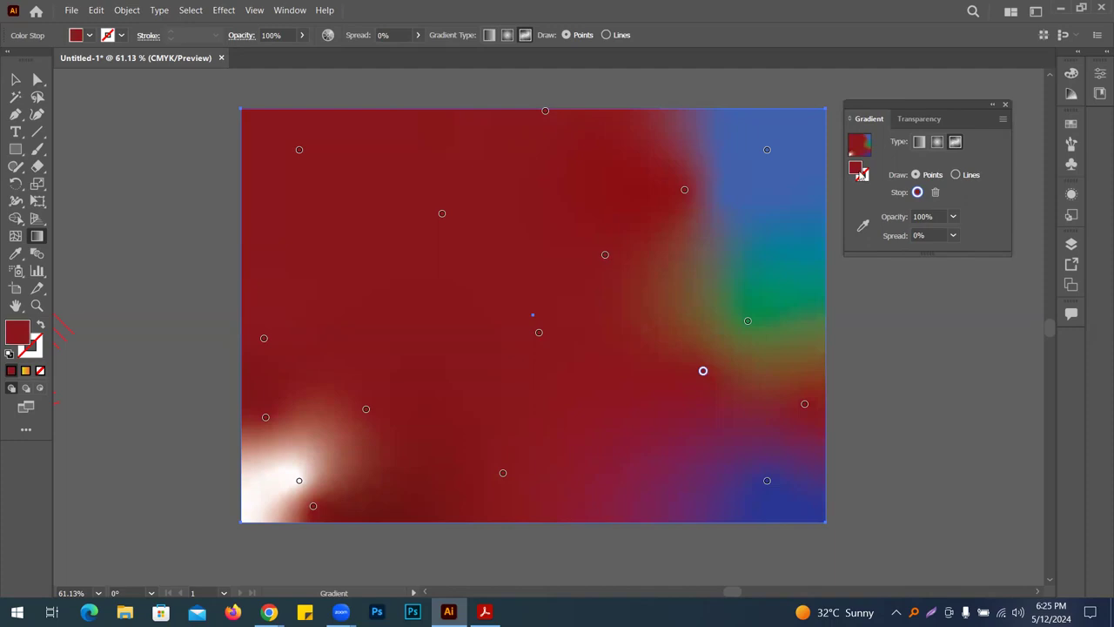
{"action": "double_click", "coordinate": [861, 173]}
{"action": "left_click", "coordinate": [574, 307]}
{"action": "left_click_drag", "start_coordinate": [540, 287], "coordinate": [534, 333]}
{"action": "left_click", "coordinate": [706, 216]}
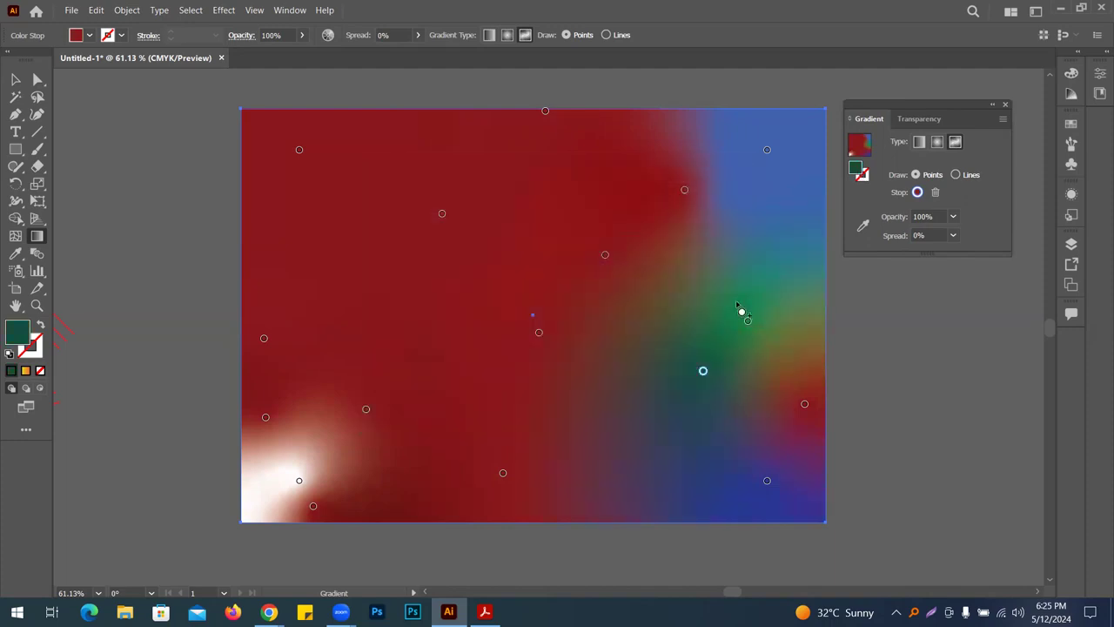
Recolor the added stop near the rectangle's right edge, above the lower-right corner stop, to green 3E8718
{"action": "left_click", "coordinate": [804, 404]}
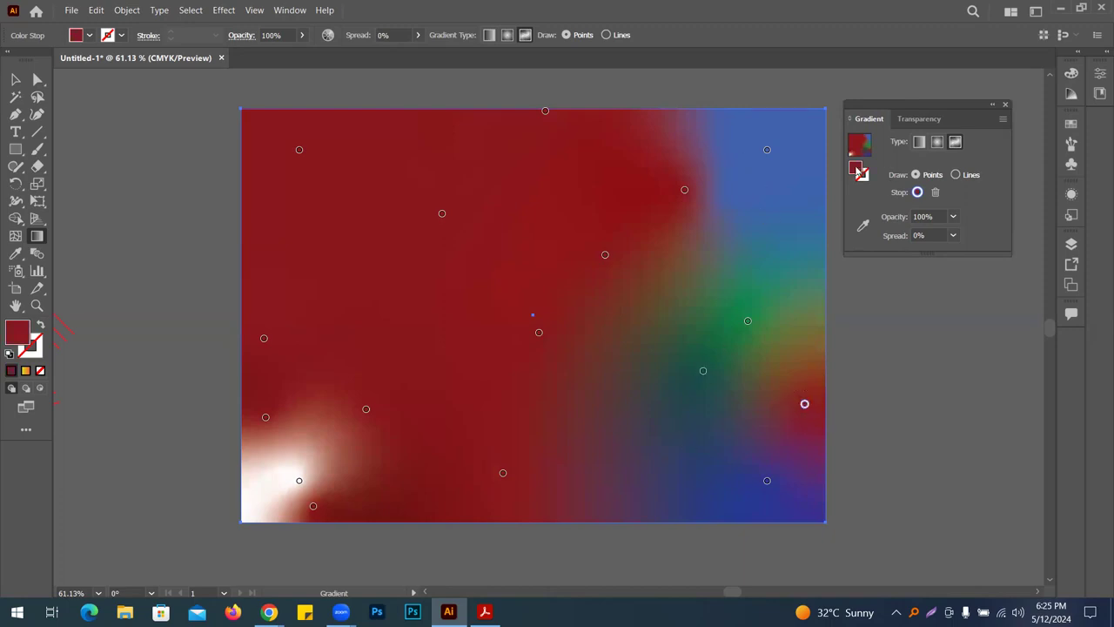
{"action": "double_click", "coordinate": [859, 171]}
{"action": "left_click_drag", "start_coordinate": [581, 310], "coordinate": [581, 342]}
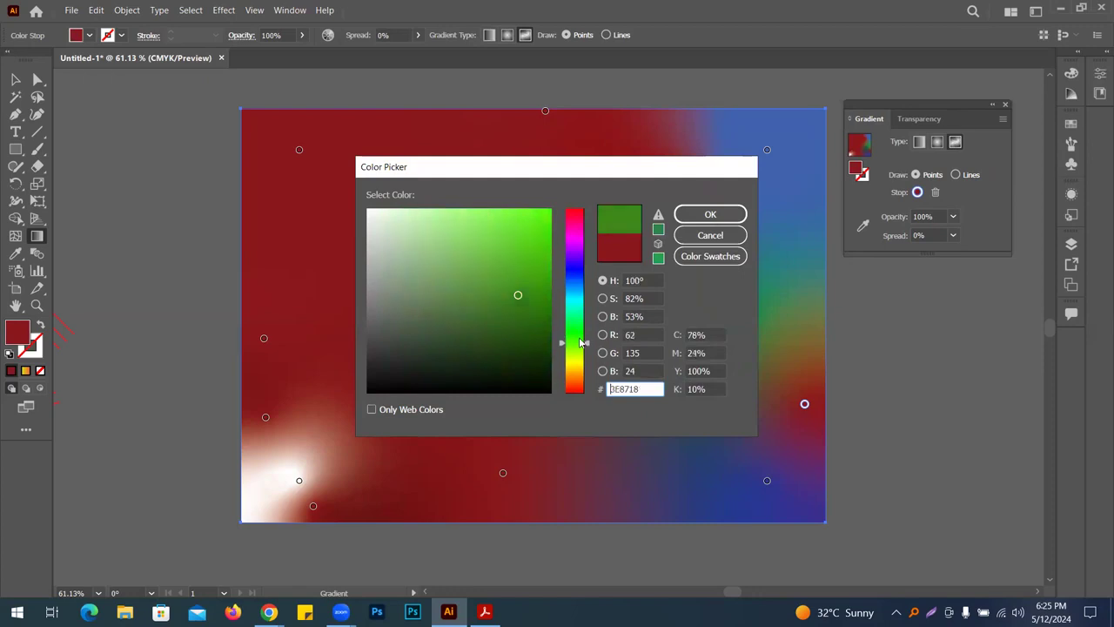
{"action": "left_click", "coordinate": [710, 215]}
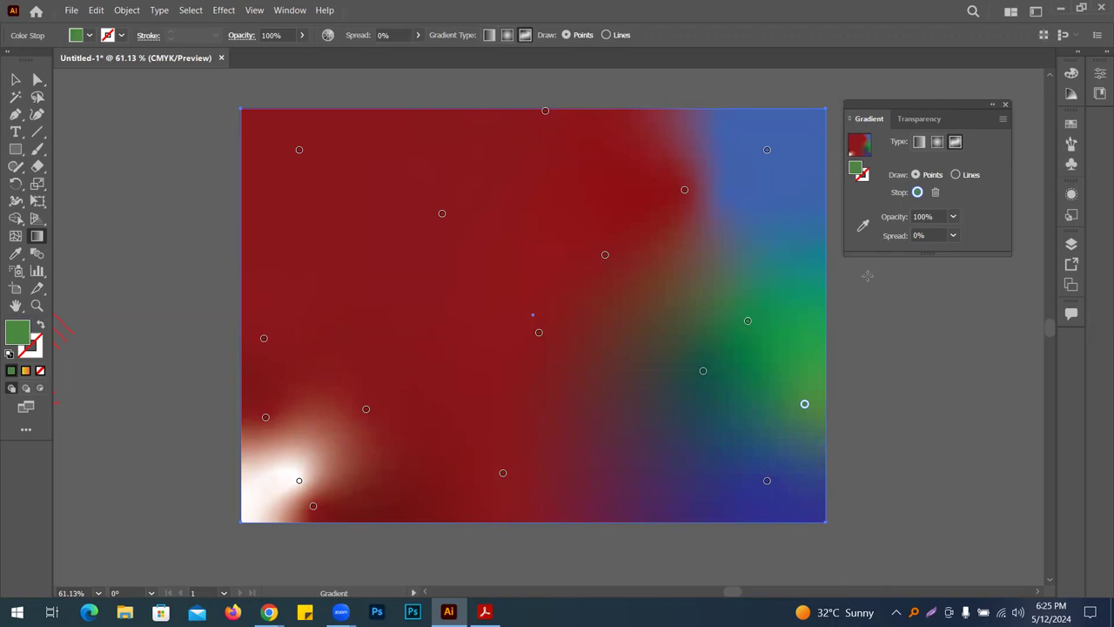
Undo the green recolors, the added stops, the dark red upper-left stop and the spread changes, keeping the blue upper-right stop
{"action": "key", "text": "ctrl+z"}
{"action": "key", "text": "ctrl+z"}
{"action": "key", "text": "ctrl+z"}
{"action": "key", "text": "ctrl+z"}
{"action": "key", "text": "ctrl+z"}
{"action": "key", "text": "ctrl+z"}
{"action": "key", "text": "ctrl+z"}
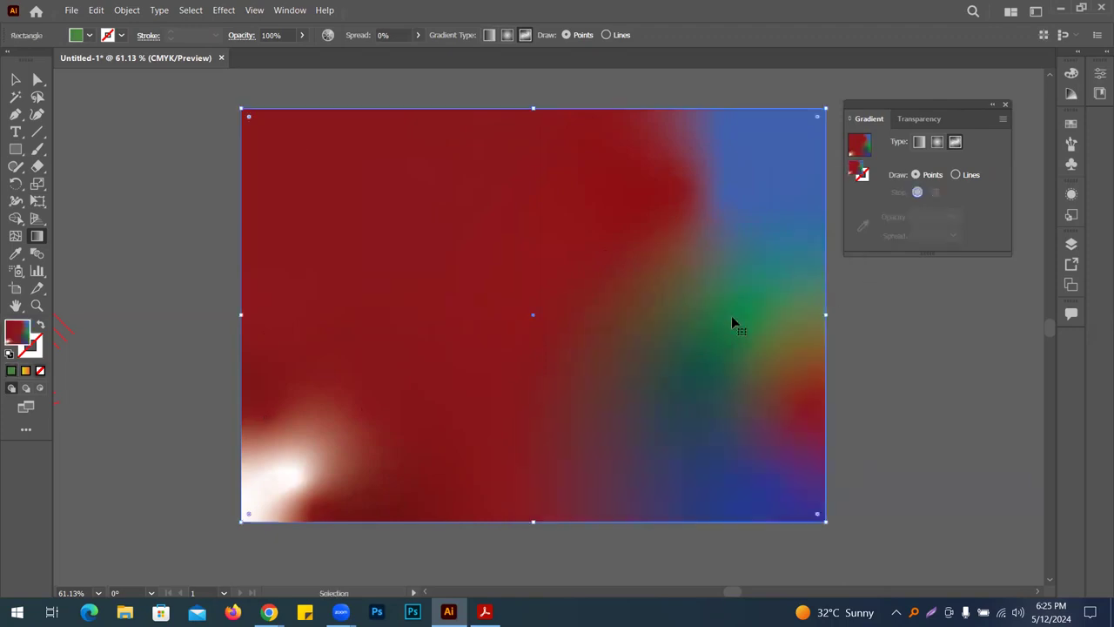
{"action": "key", "text": "ctrl+z"}
{"action": "key", "text": "ctrl+z"}
{"action": "key", "text": "ctrl+z"}
{"action": "key", "text": "ctrl+z"}
{"action": "key", "text": "ctrl+z"}
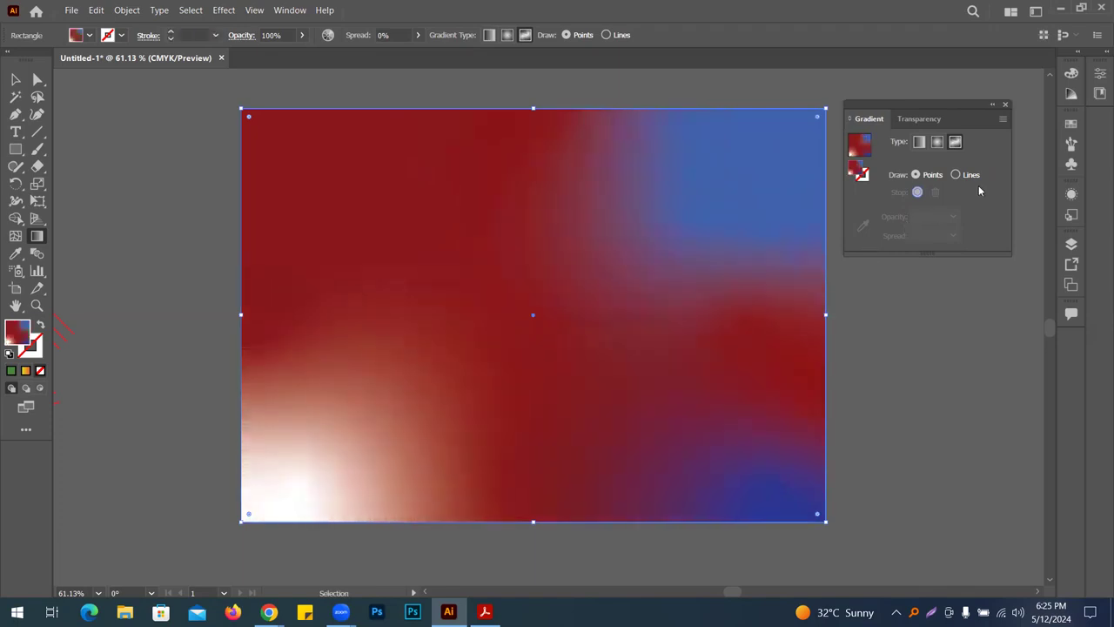
{"action": "key", "text": "ctrl+z"}
{"action": "key", "text": "ctrl+z"}
{"action": "key", "text": "ctrl+z"}
{"action": "key", "text": "ctrl+z"}
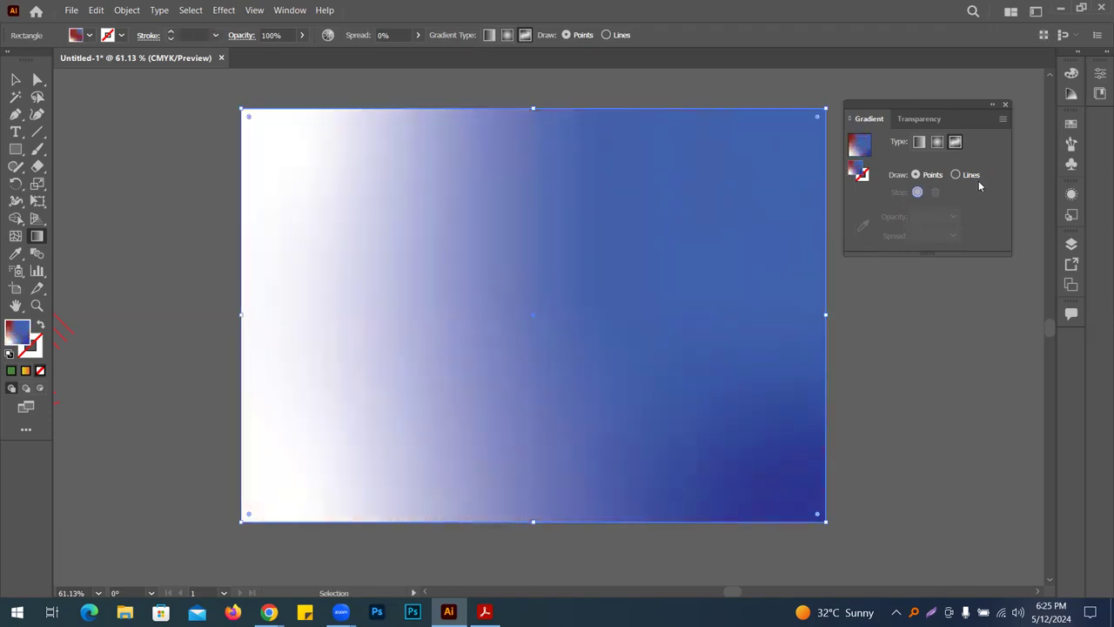
{"action": "key", "text": "ctrl+z"}
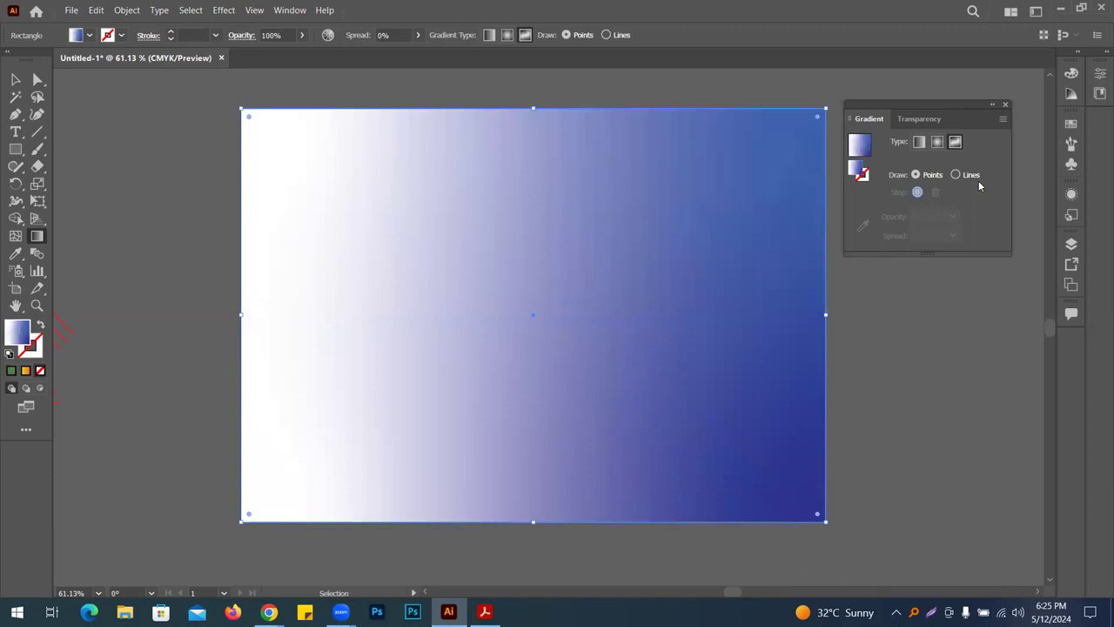
Switch the freeform gradient to lines and draw an inward spiral of fifteen new color stops starting from the upper-right stop
{"action": "left_click", "coordinate": [958, 175]}
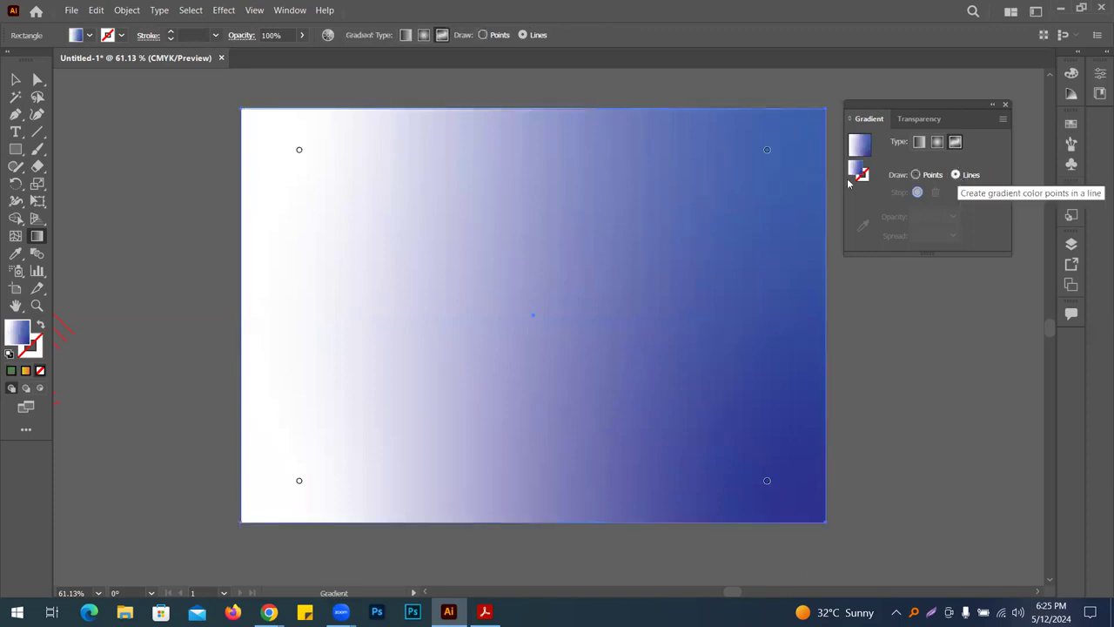
{"action": "left_click", "coordinate": [767, 150]}
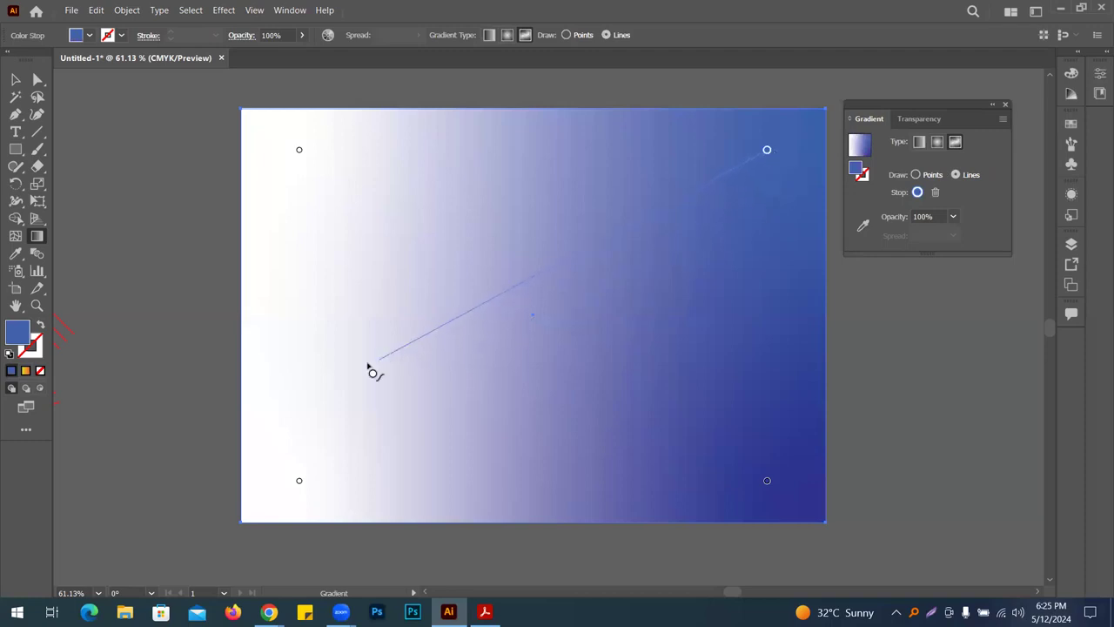
{"action": "left_click", "coordinate": [322, 367]}
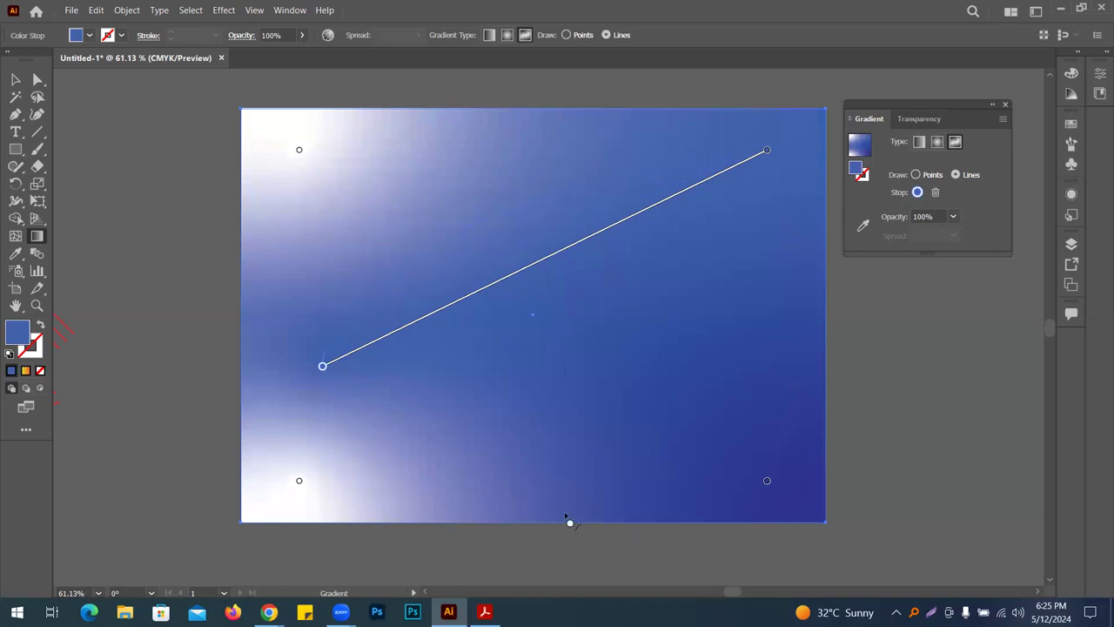
{"action": "left_click", "coordinate": [380, 435]}
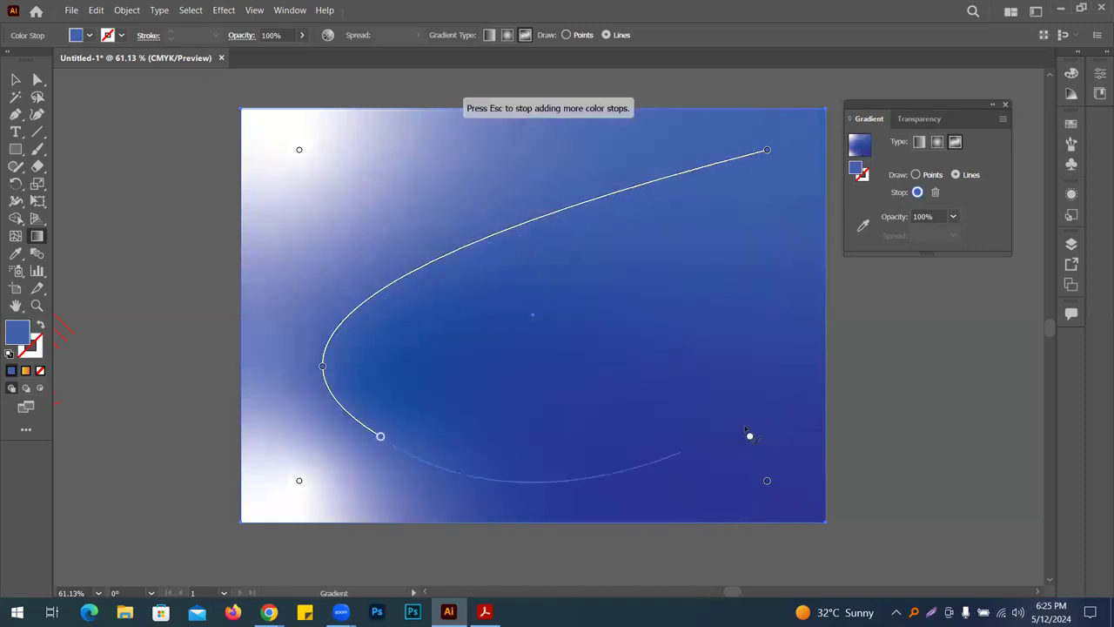
{"action": "left_click", "coordinate": [796, 336]}
{"action": "left_click", "coordinate": [737, 210]}
{"action": "left_click", "coordinate": [583, 238]}
{"action": "left_click", "coordinate": [487, 358]}
{"action": "left_click", "coordinate": [592, 443]}
{"action": "left_click", "coordinate": [697, 354]}
{"action": "left_click", "coordinate": [673, 298]}
{"action": "left_click", "coordinate": [609, 286]}
{"action": "left_click", "coordinate": [571, 328]}
{"action": "left_click", "coordinate": [584, 392]}
{"action": "left_click", "coordinate": [620, 390]}
{"action": "left_click", "coordinate": [642, 372]}
{"action": "left_click", "coordinate": [629, 329]}
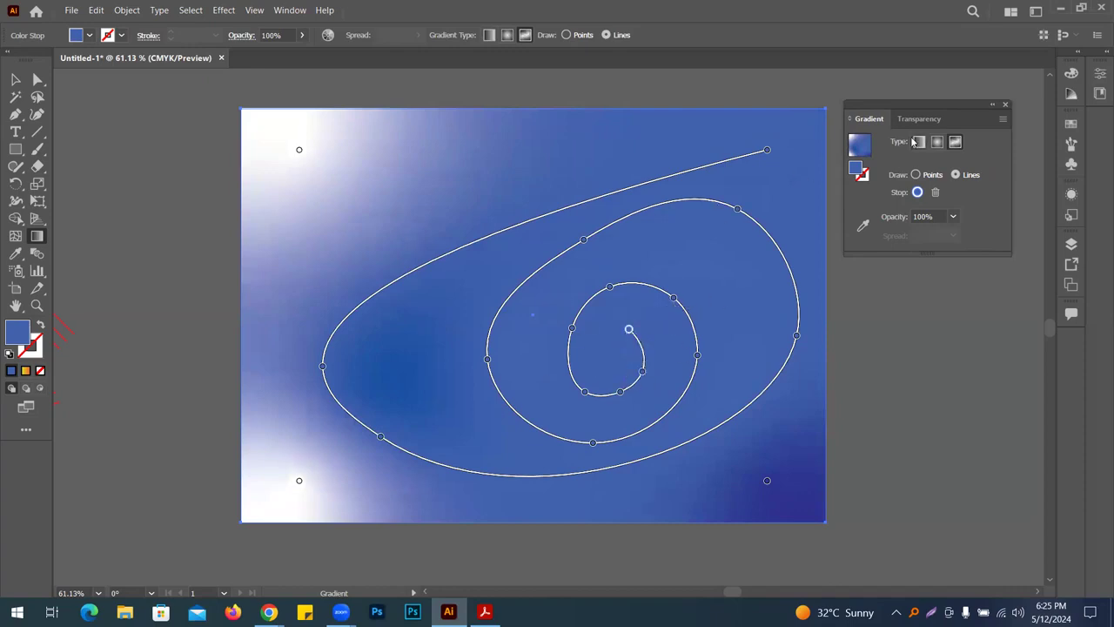
Recolor the innermost color stop of the spiral line to teal green
{"action": "double_click", "coordinate": [858, 171]}
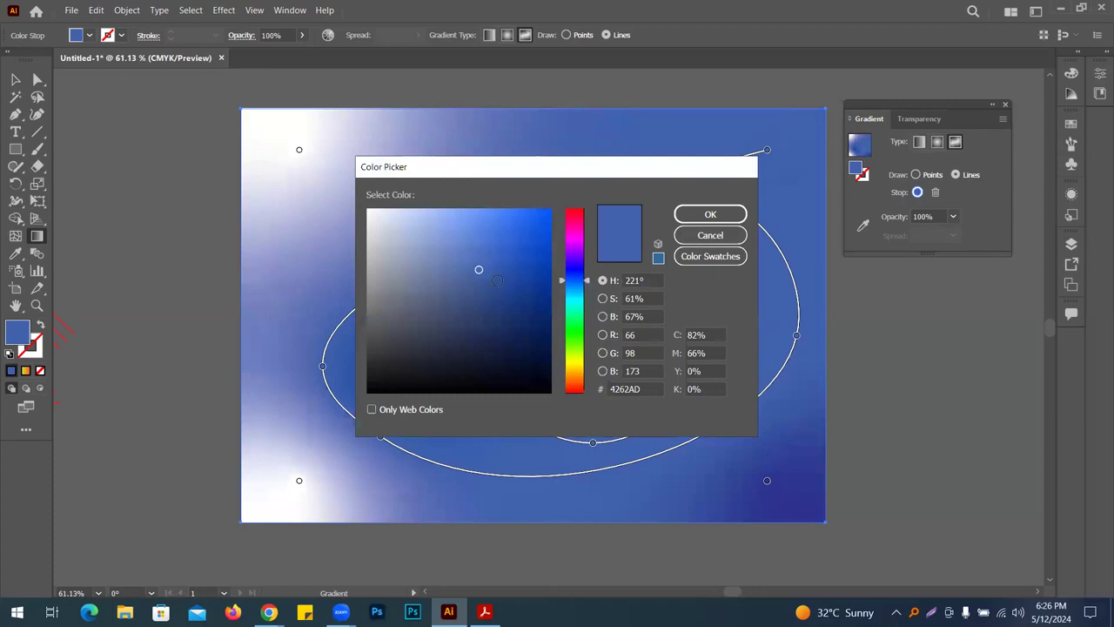
{"action": "left_click_drag", "start_coordinate": [571, 283], "coordinate": [572, 311]}
{"action": "left_click", "coordinate": [710, 214]}
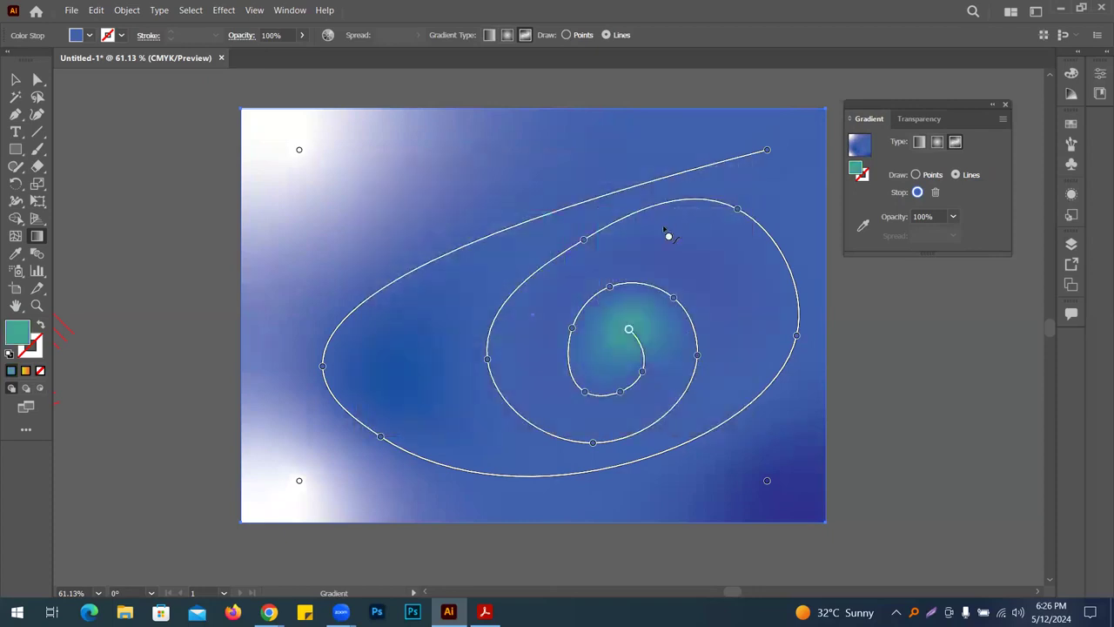
Recolor the stop next to the innermost one on the spiral line to dark teal 1E776A
{"action": "left_click", "coordinate": [642, 374]}
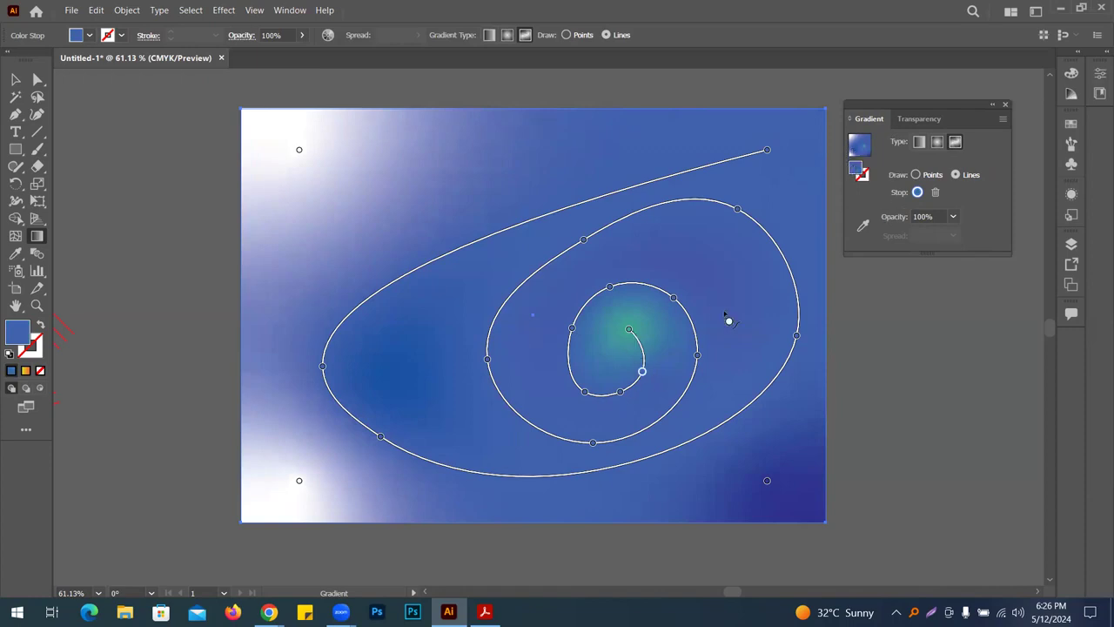
{"action": "left_click", "coordinate": [641, 318]}
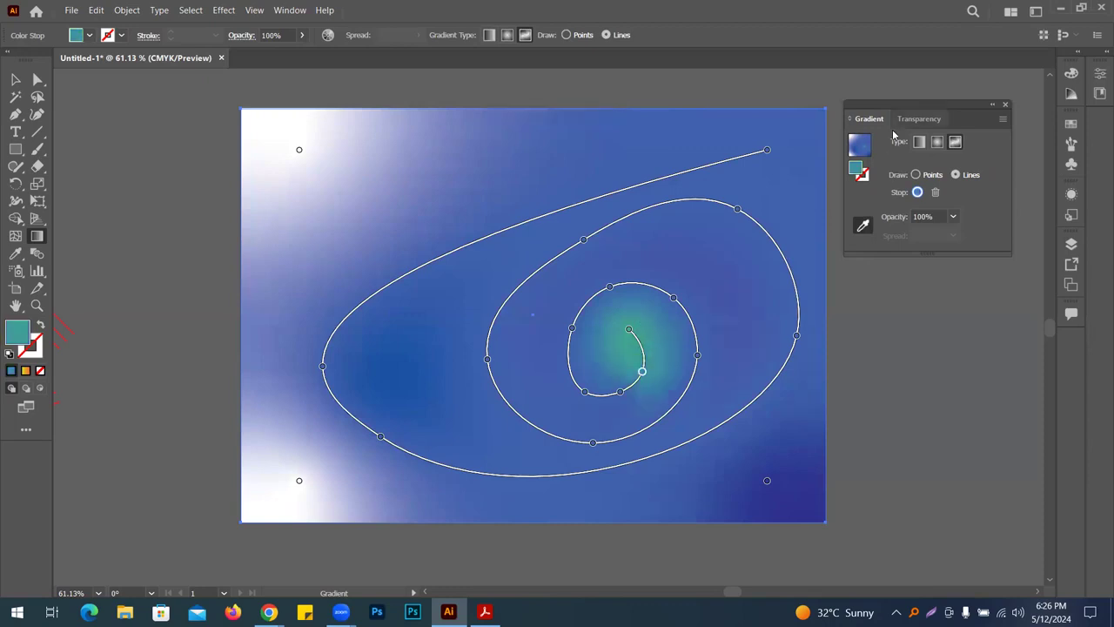
{"action": "double_click", "coordinate": [858, 171]}
{"action": "left_click_drag", "start_coordinate": [477, 277], "coordinate": [505, 306]}
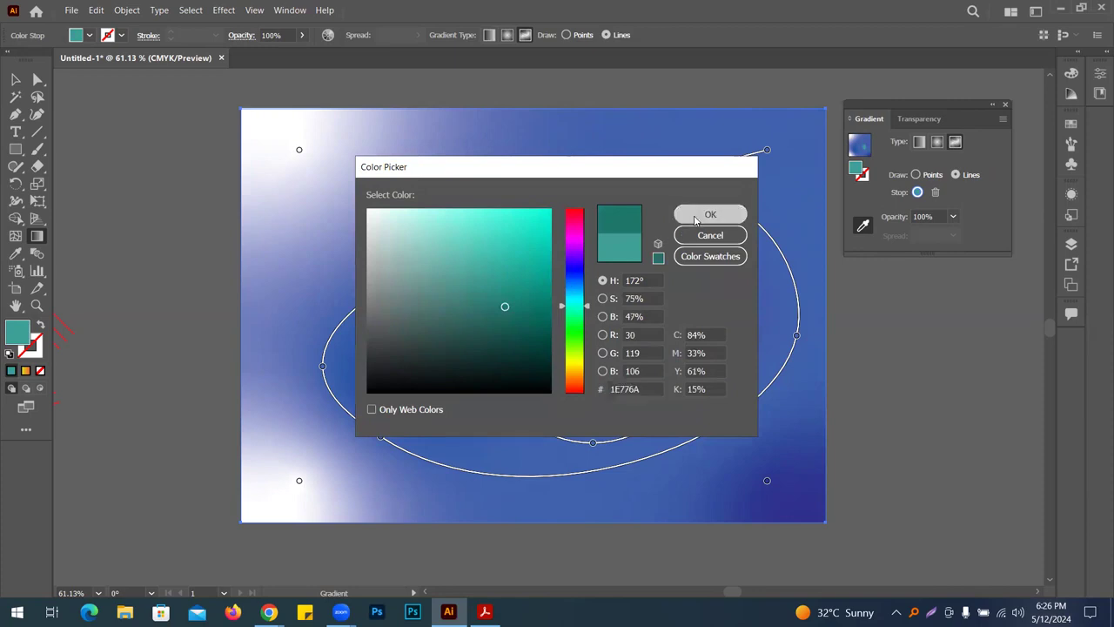
{"action": "left_click", "coordinate": [708, 214]}
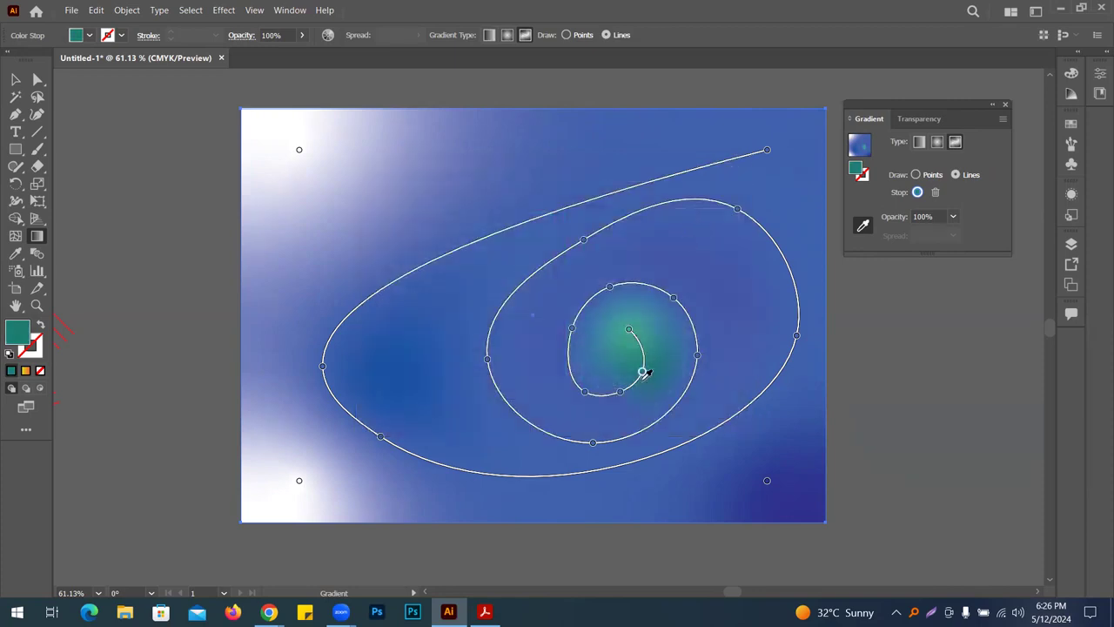
Recolor the third stop from the spiral line's inner end to a bright aqua based on the sampled teal
{"action": "left_click", "coordinate": [620, 394]}
{"action": "left_click", "coordinate": [863, 227]}
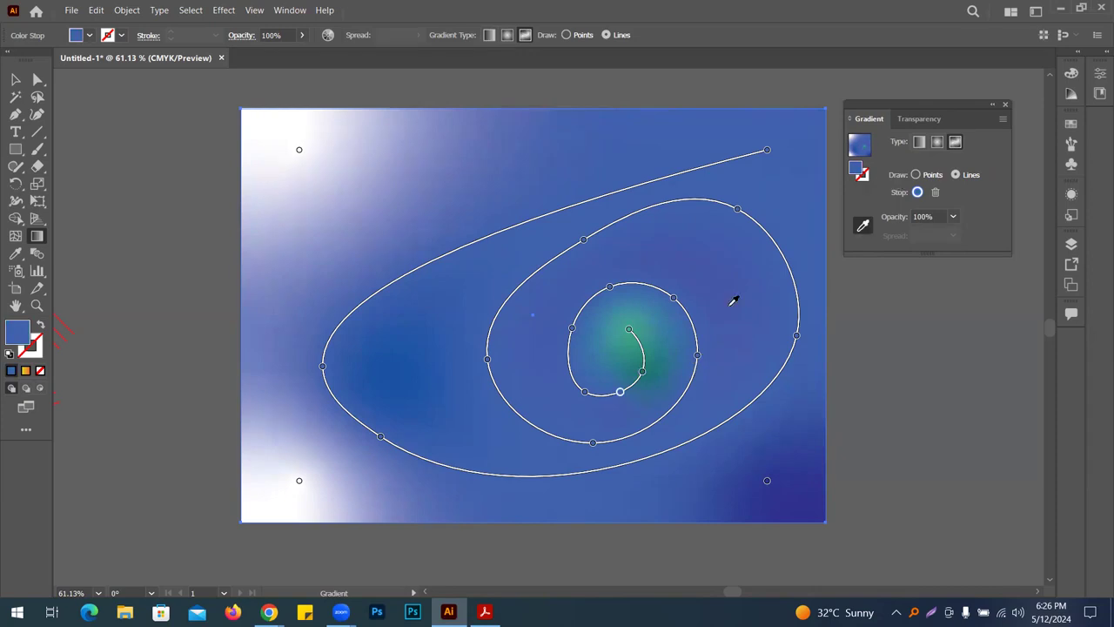
{"action": "left_click", "coordinate": [653, 357]}
{"action": "double_click", "coordinate": [859, 176]}
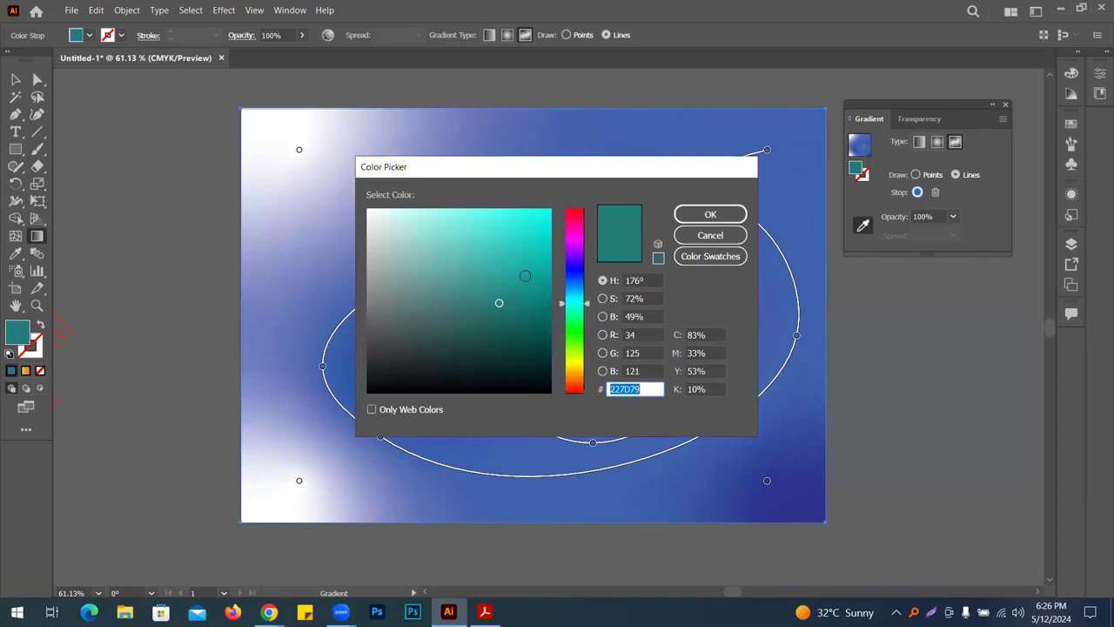
{"action": "left_click", "coordinate": [543, 221]}
{"action": "left_click", "coordinate": [691, 213]}
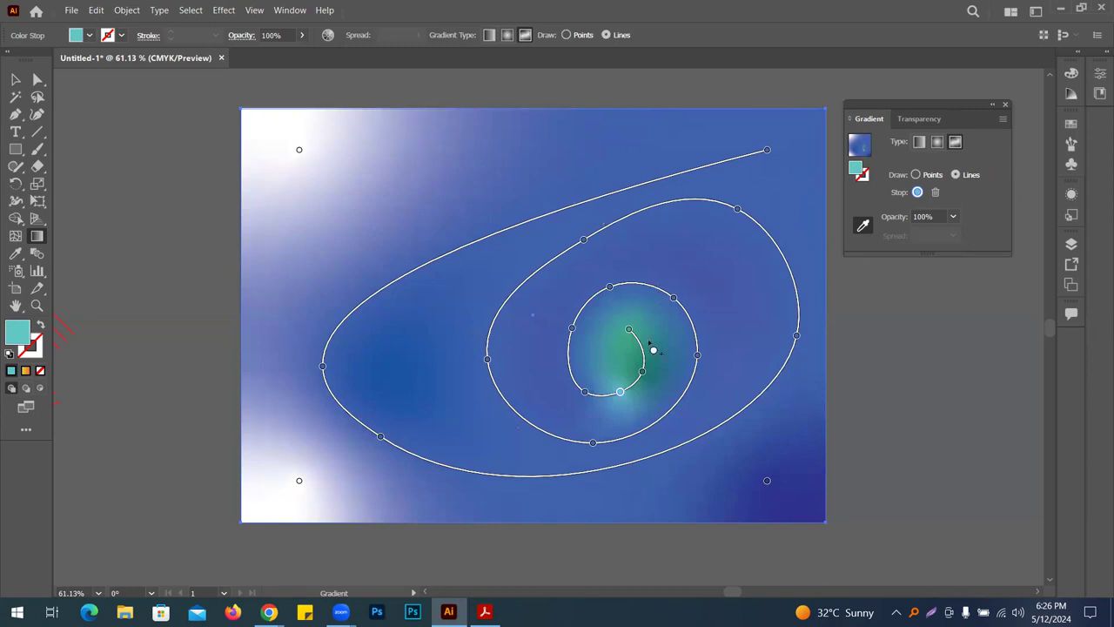
Preview the gradient without its stops, and try a white color stop inside the spiral's center, deleting it again
{"action": "left_click", "coordinate": [16, 80]}
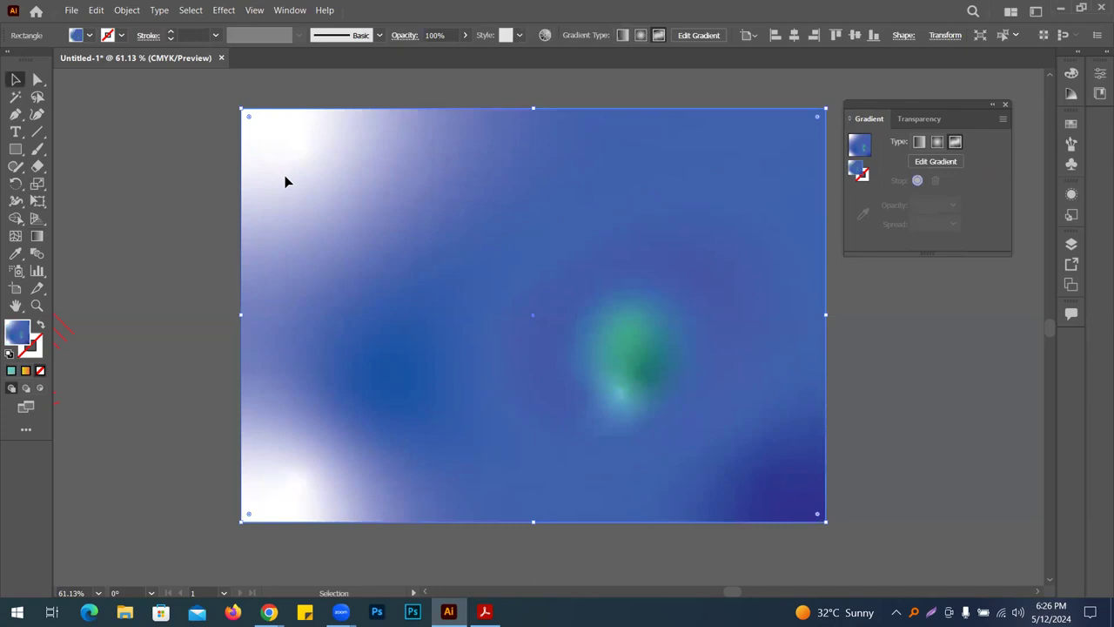
{"action": "left_click", "coordinate": [170, 209]}
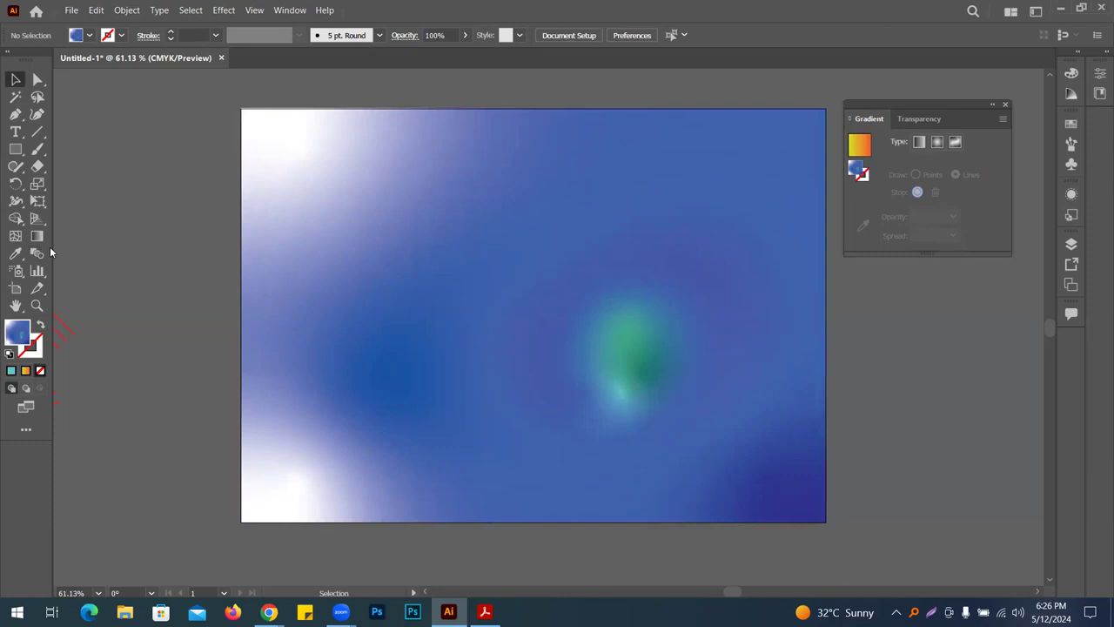
{"action": "left_click", "coordinate": [642, 301]}
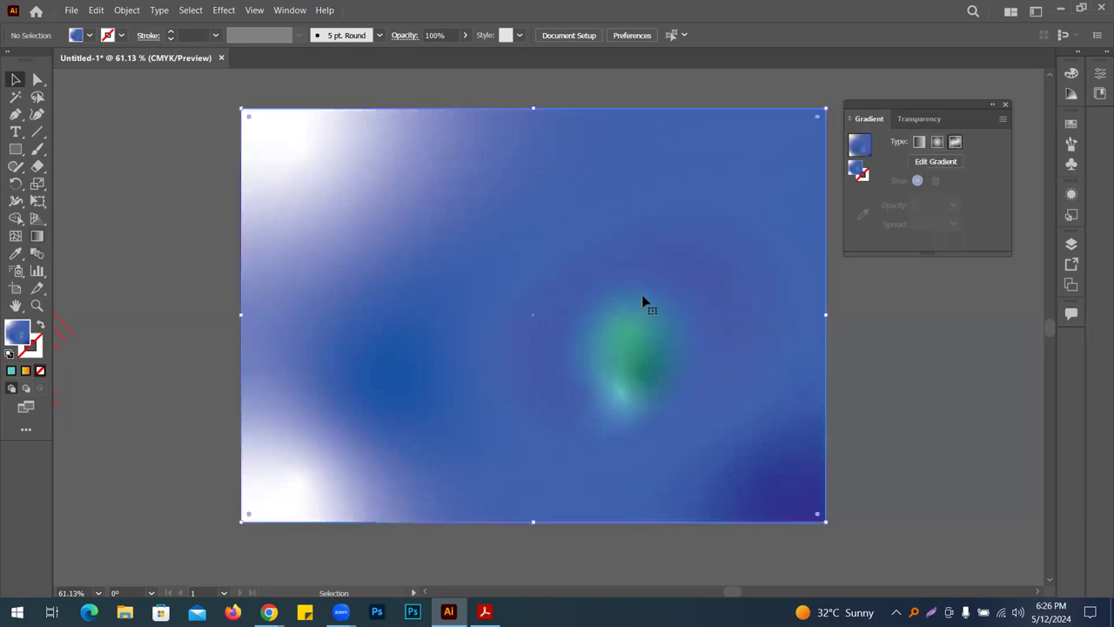
{"action": "left_click", "coordinate": [37, 236]}
{"action": "left_click", "coordinate": [632, 351]}
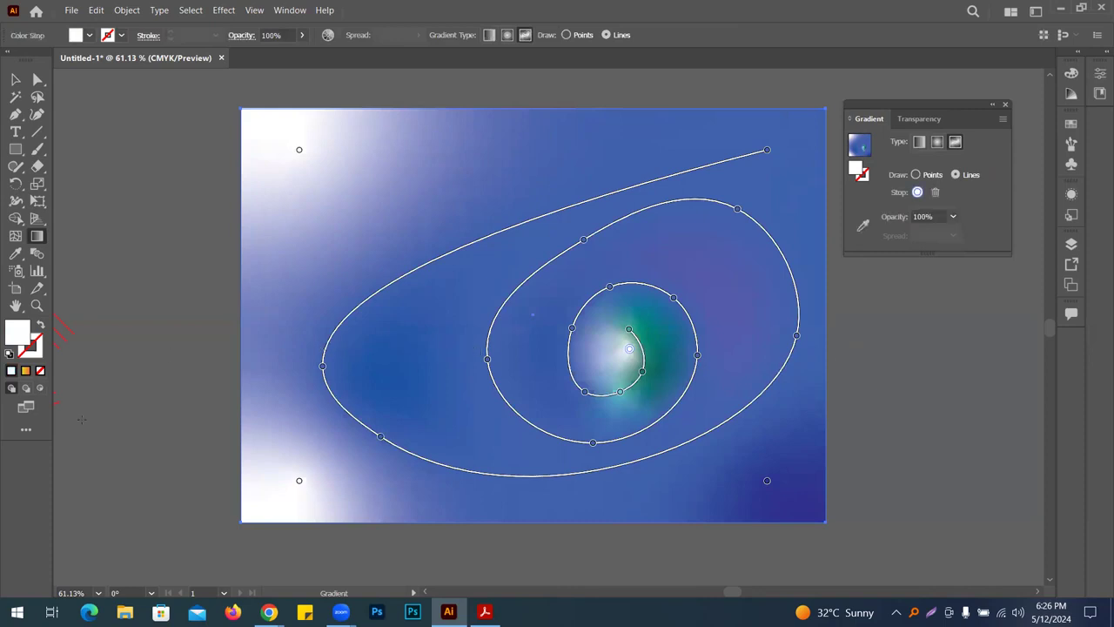
{"action": "key", "text": "Delete"}
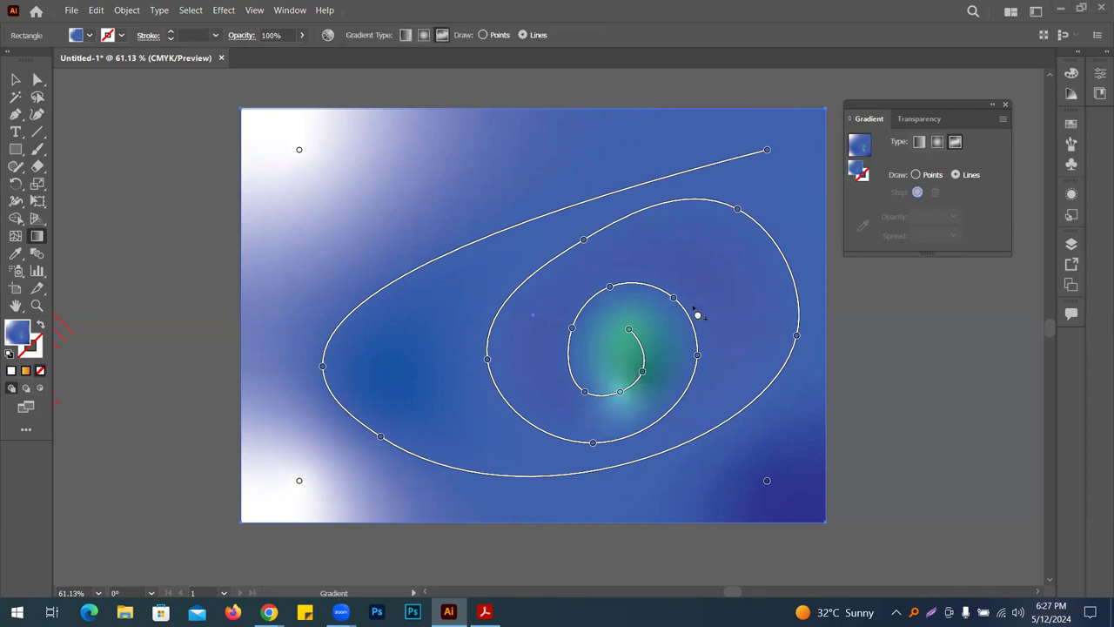
Draw a second freeform gradient line of white stops from the rectangle's upper-left area around the blue spiral and inward between its turns to the center
{"action": "left_click", "coordinate": [371, 185]}
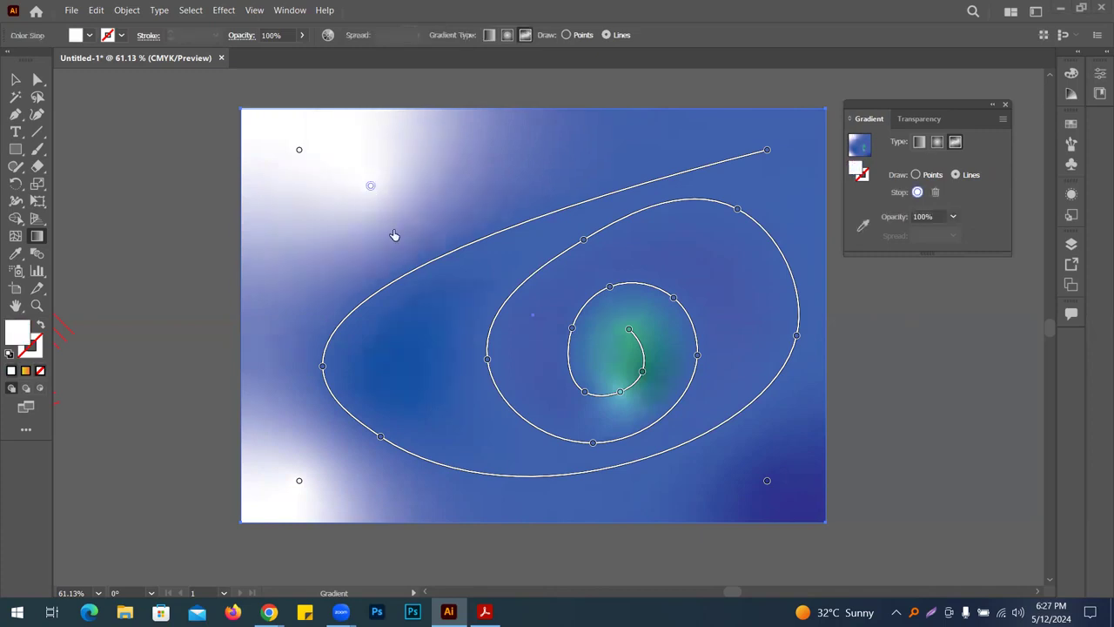
{"action": "left_click", "coordinate": [580, 130]}
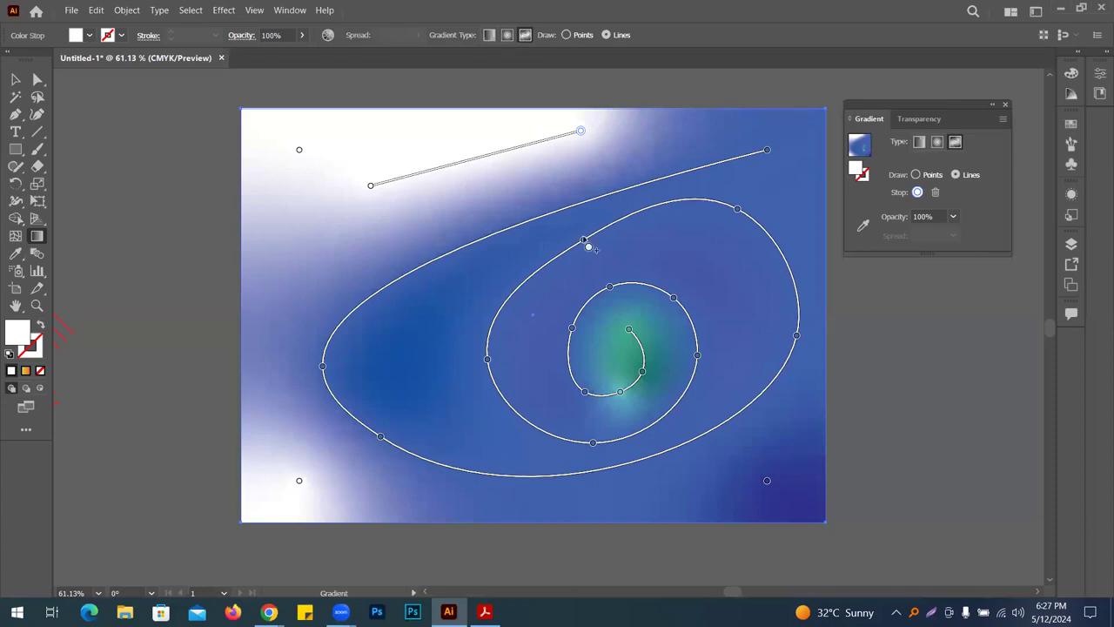
{"action": "left_click", "coordinate": [490, 203]}
{"action": "left_click", "coordinate": [321, 248]}
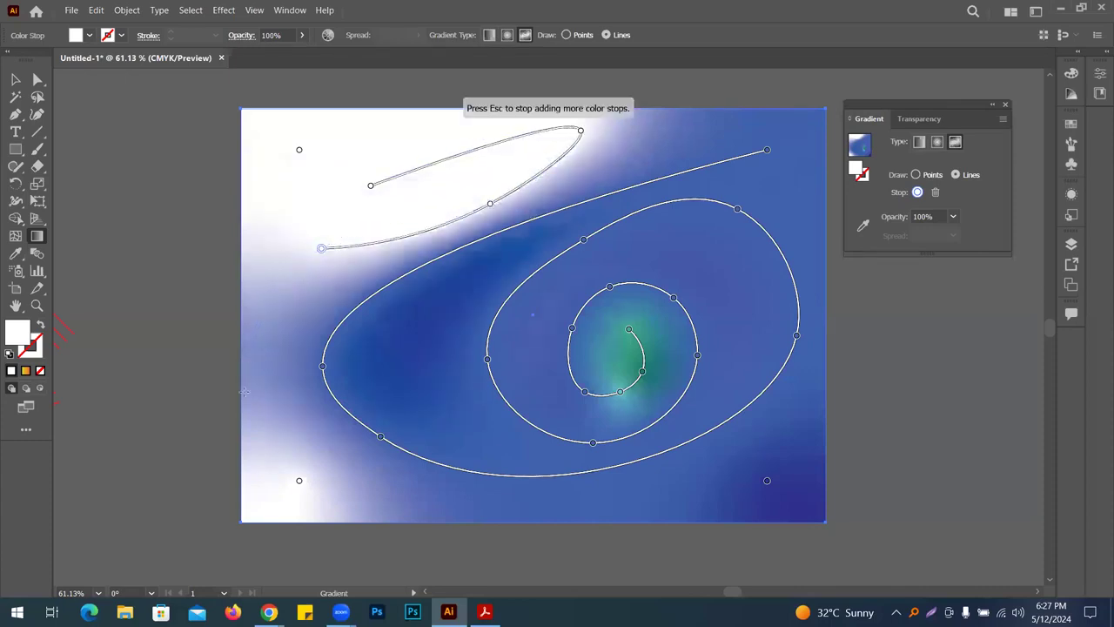
{"action": "left_click", "coordinate": [270, 408]}
{"action": "left_click", "coordinate": [366, 476]}
{"action": "left_click", "coordinate": [586, 496]}
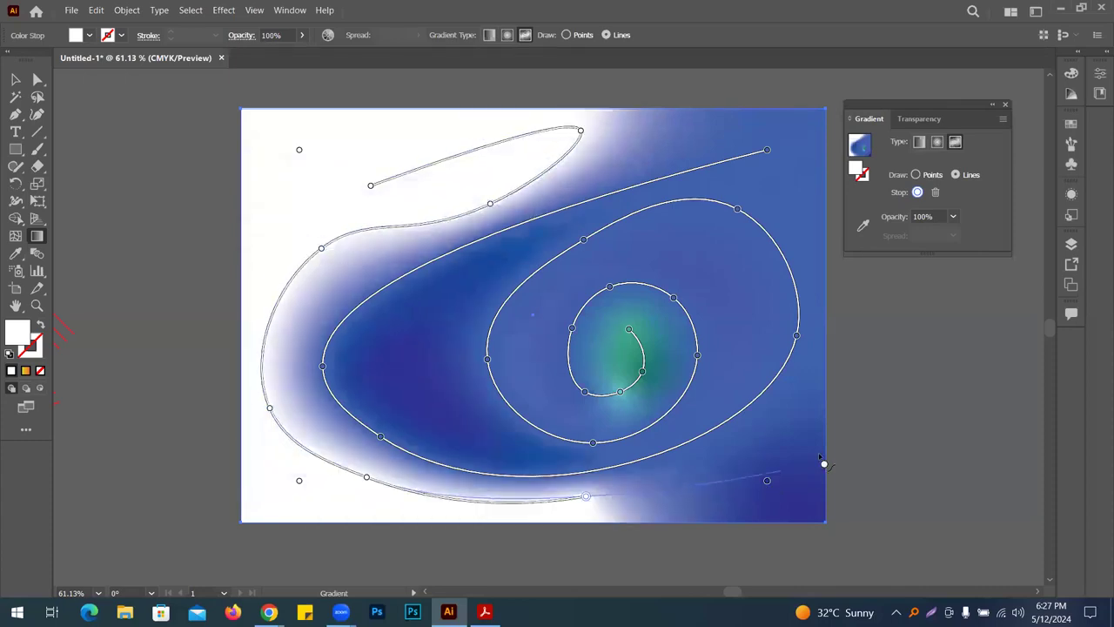
{"action": "left_click", "coordinate": [809, 418]}
{"action": "left_click", "coordinate": [806, 253]}
{"action": "left_click", "coordinate": [783, 195]}
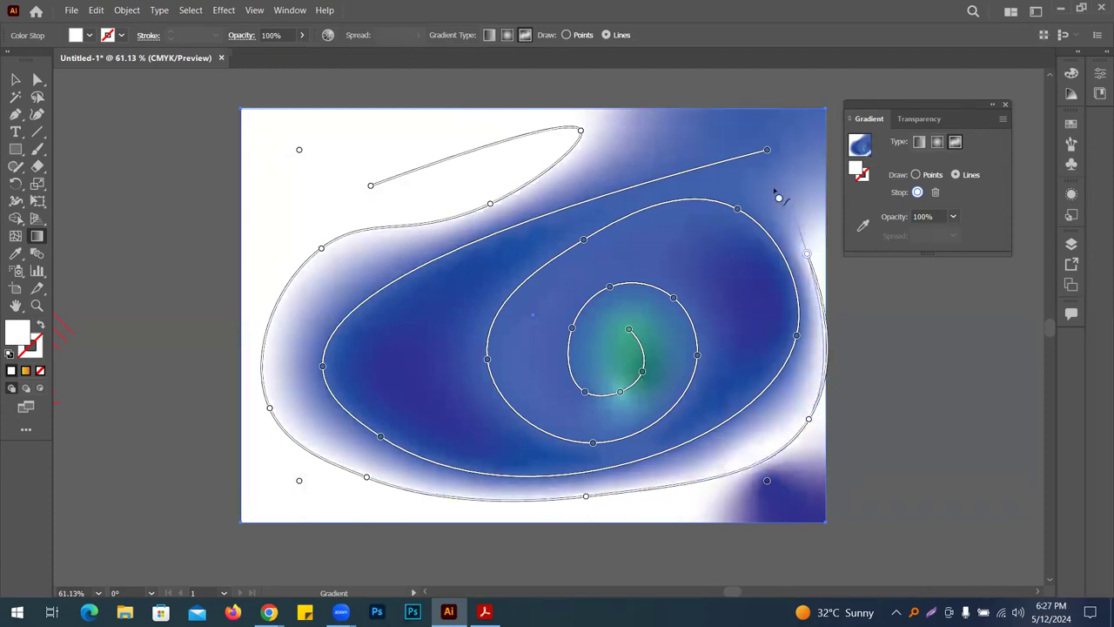
{"action": "left_click", "coordinate": [719, 181]}
{"action": "left_click", "coordinate": [583, 209]}
{"action": "left_click", "coordinate": [477, 281]}
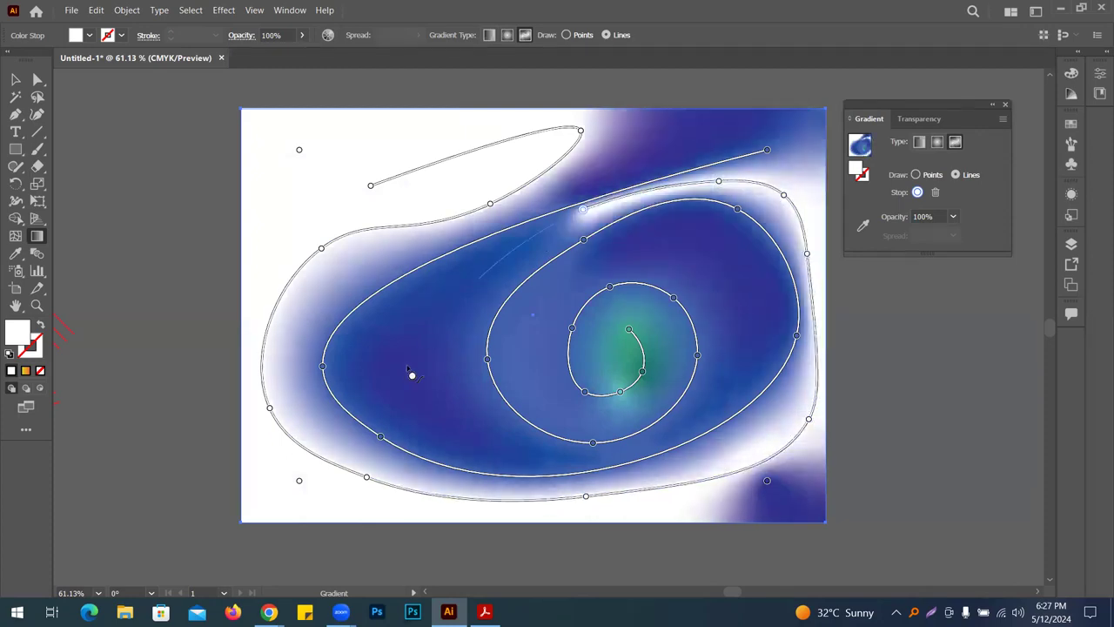
{"action": "key", "text": "Escape"}
{"action": "left_click", "coordinate": [418, 384]}
{"action": "left_click", "coordinate": [486, 446]}
{"action": "left_click", "coordinate": [522, 452]}
{"action": "left_click", "coordinate": [674, 434]}
{"action": "left_click", "coordinate": [735, 357]}
{"action": "left_click", "coordinate": [723, 269]}
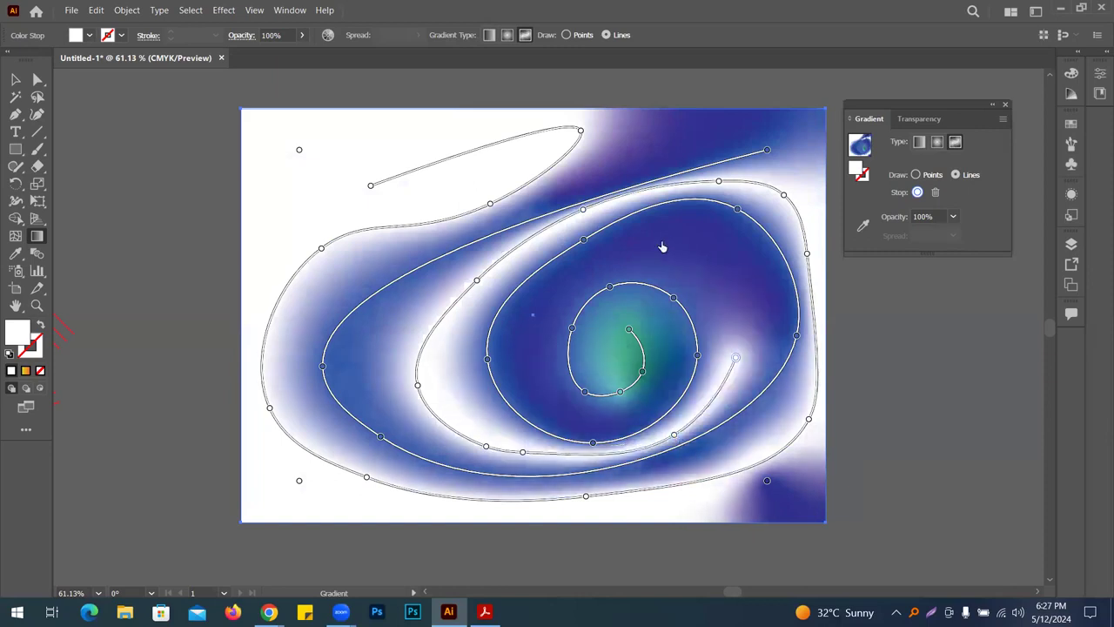
{"action": "left_click", "coordinate": [562, 292]}
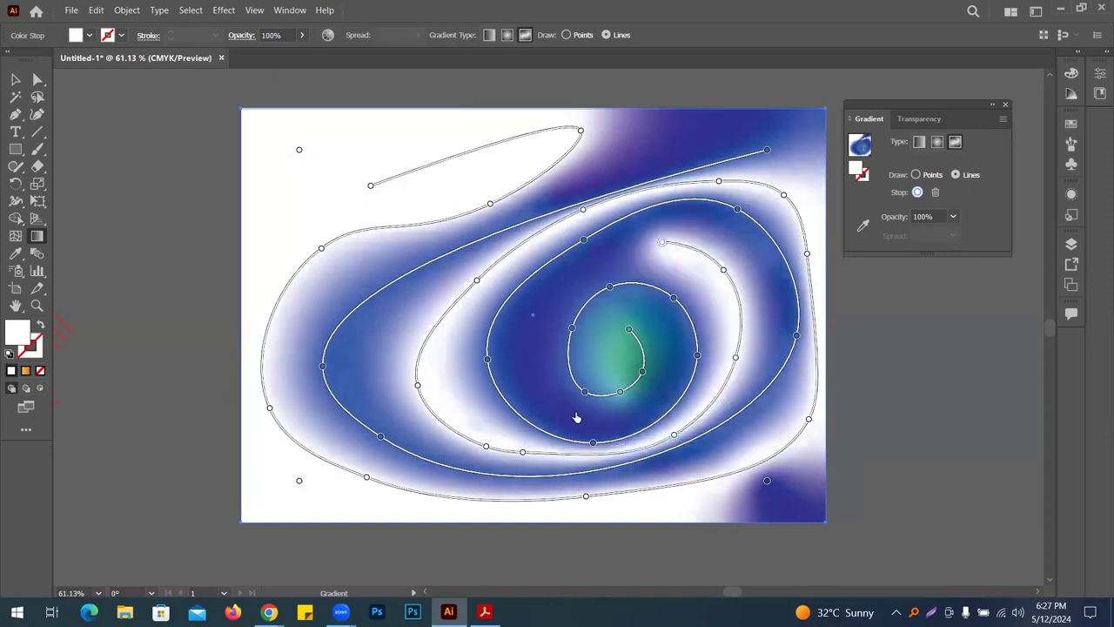
{"action": "left_click", "coordinate": [613, 422]}
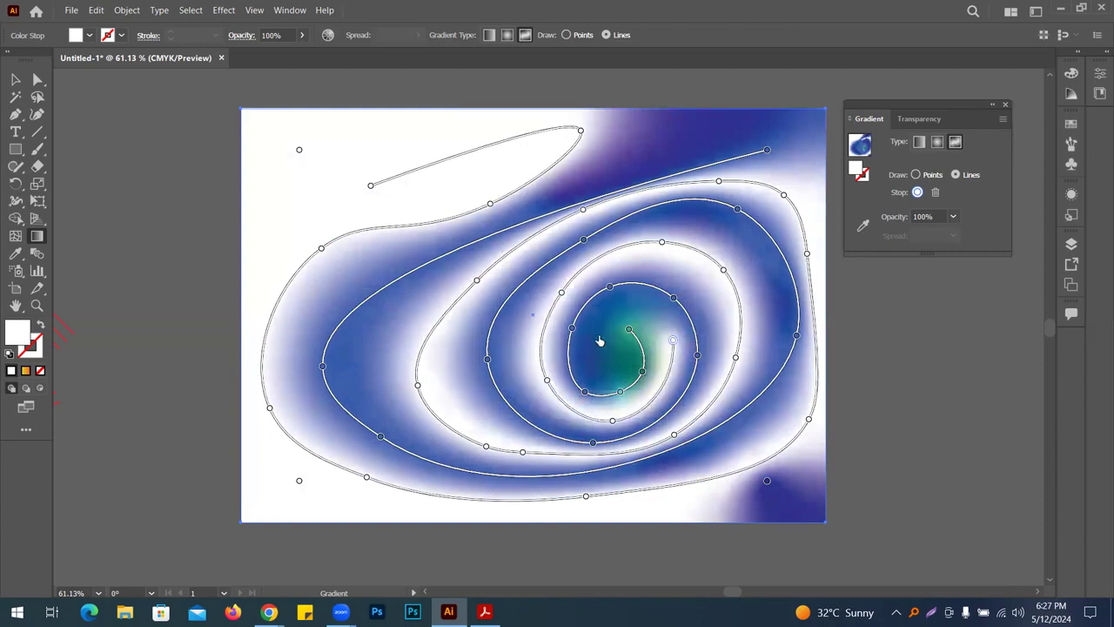
{"action": "left_click", "coordinate": [15, 80]}
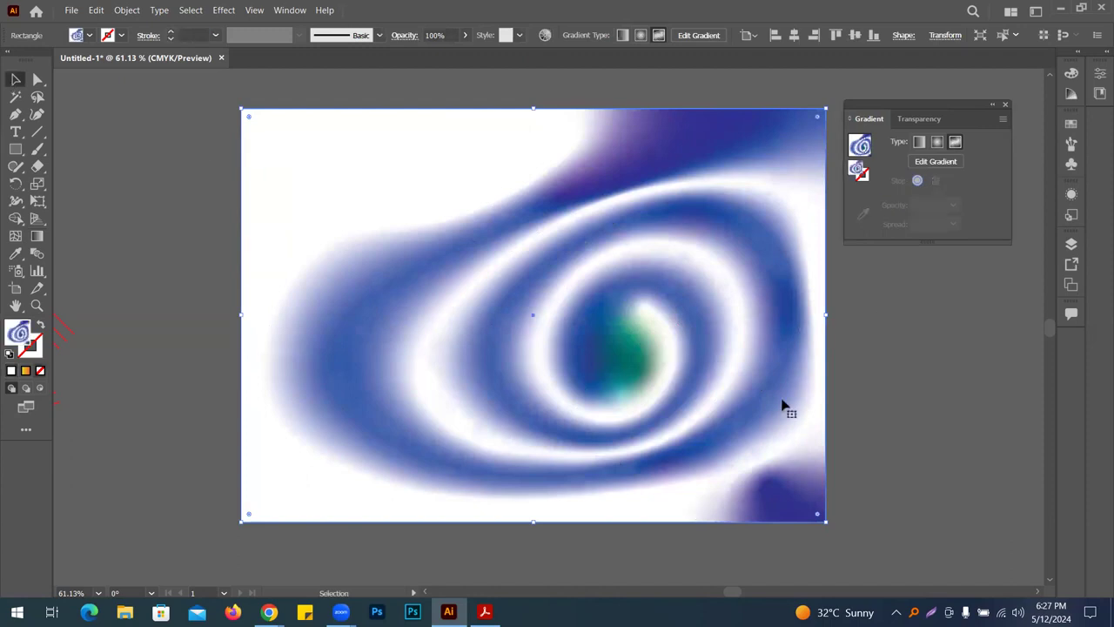
Delete all objects in the document and move the Gradient panel clear of the artboard
{"action": "key", "text": "ctrl+a"}
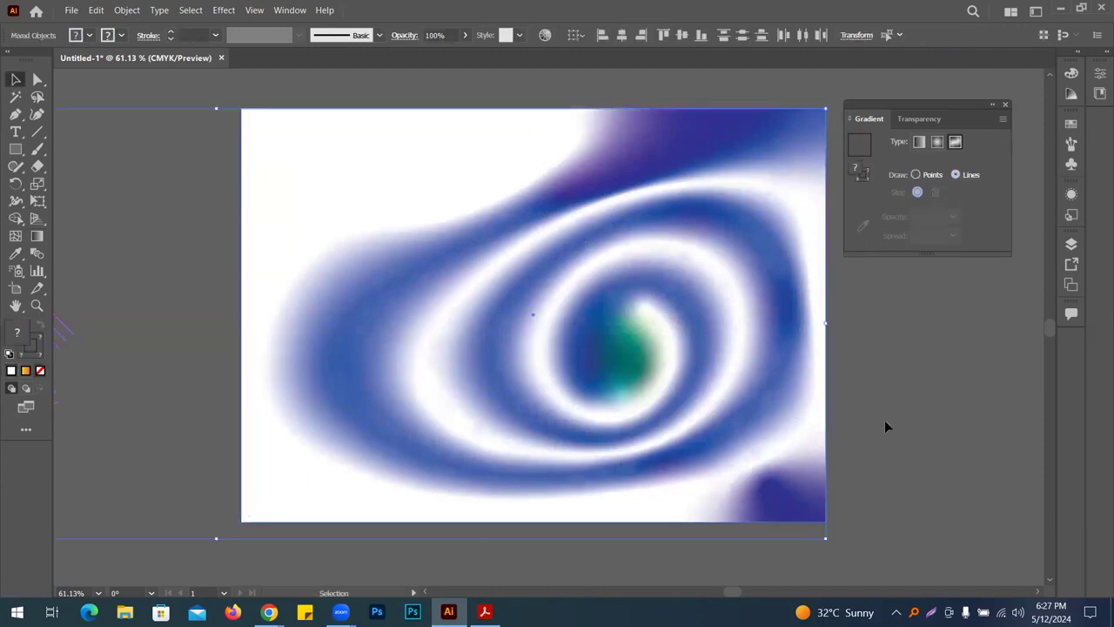
{"action": "key", "text": "Delete"}
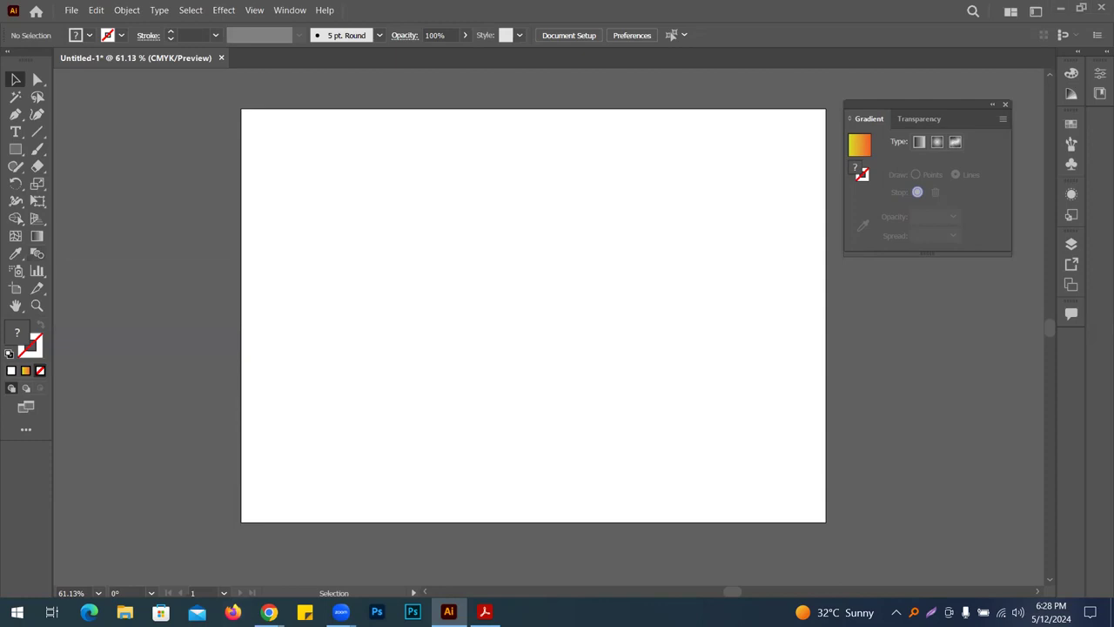
{"action": "left_click_drag", "start_coordinate": [962, 101], "coordinate": [986, 73]}
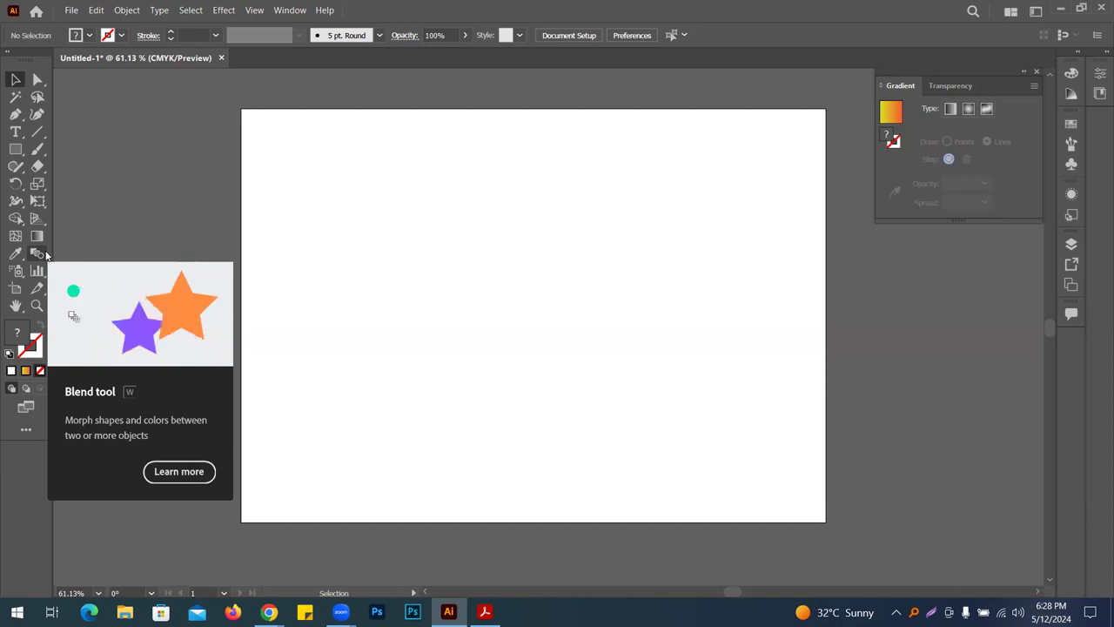
Draw a circle about 1.79 in across near the artboard's upper-left corner and fill it with red
{"action": "left_click_drag", "start_coordinate": [17, 152], "coordinate": [87, 184]}
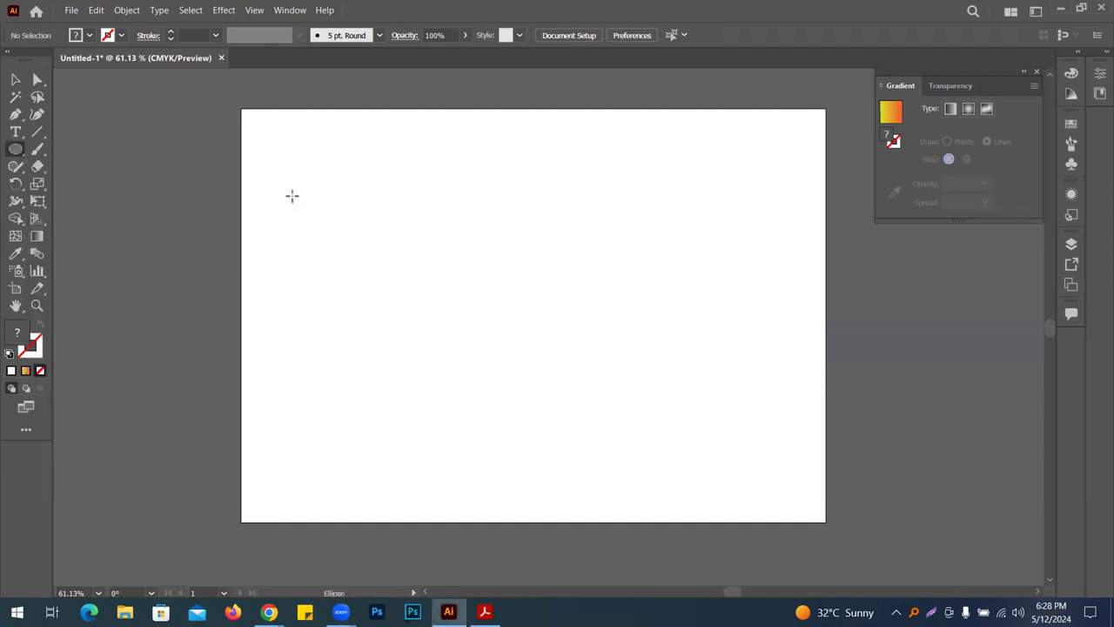
{"action": "left_click_drag", "start_coordinate": [305, 183], "coordinate": [350, 227]}
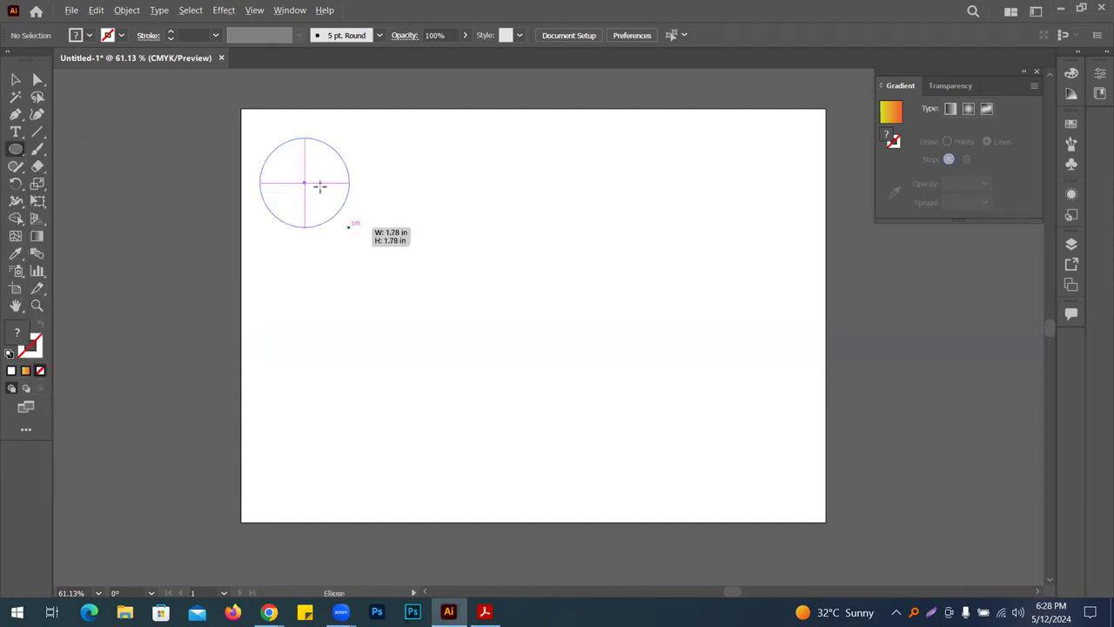
{"action": "left_click", "coordinate": [89, 37]}
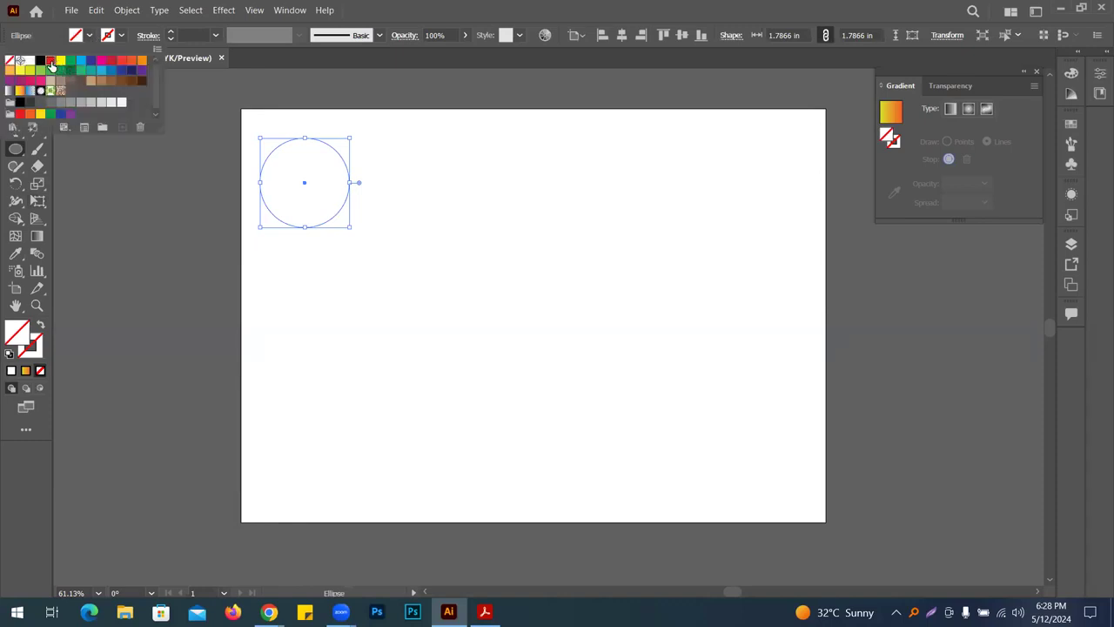
{"action": "left_click", "coordinate": [50, 61]}
Duplicate the red circle straight across to the artboard's upper-right area and fill the copy with orange
{"action": "left_click", "coordinate": [18, 80]}
{"action": "left_click_drag", "start_coordinate": [326, 185], "coordinate": [757, 176]}
{"action": "left_click", "coordinate": [90, 34]}
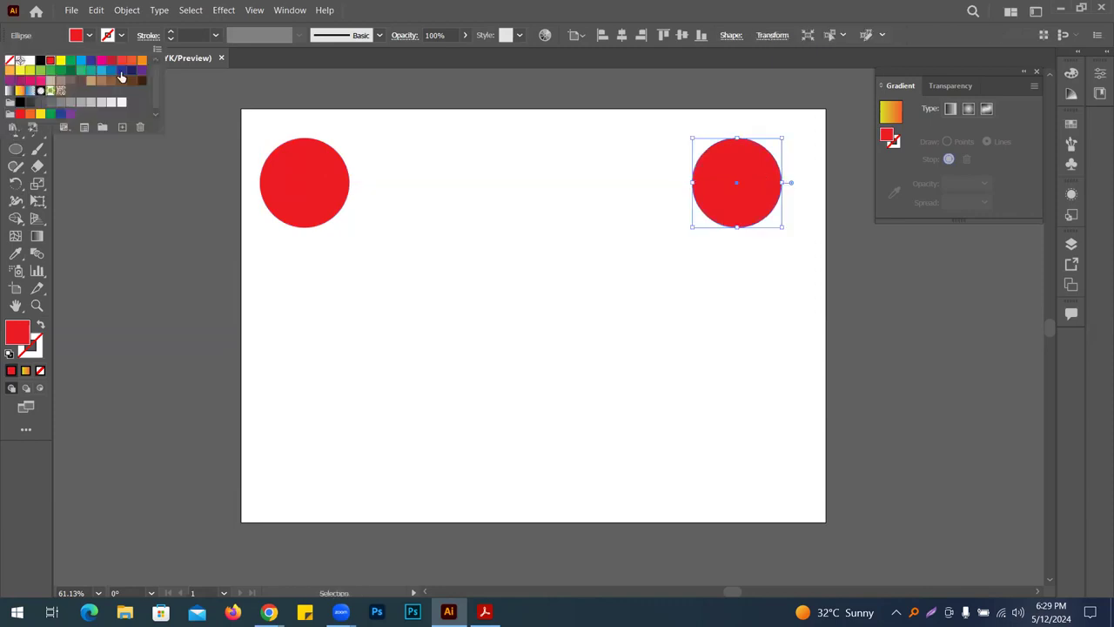
{"action": "left_click", "coordinate": [142, 60]}
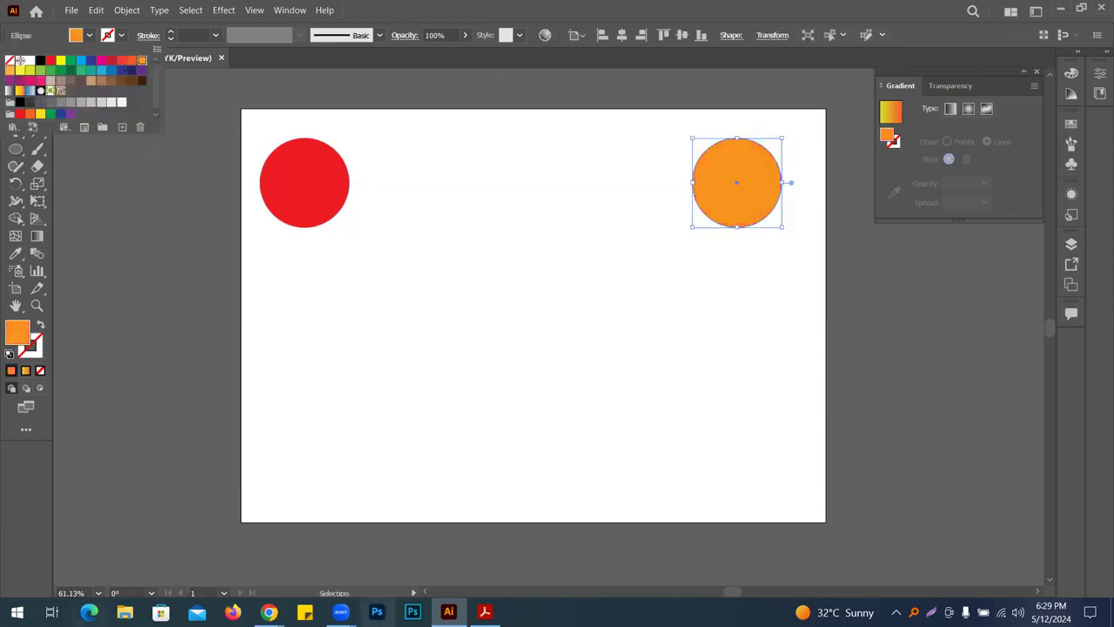
{"action": "left_click", "coordinate": [485, 191]}
Duplicate the red and orange circles together straight down to the lower part of the artboard
{"action": "left_click_drag", "start_coordinate": [252, 112], "coordinate": [892, 290]}
{"action": "left_click_drag", "start_coordinate": [728, 177], "coordinate": [721, 444]}
Select the upper red and orange circles and set their blend spacing to Smooth Color with the default orientation
{"action": "left_click_drag", "start_coordinate": [210, 158], "coordinate": [814, 247]}
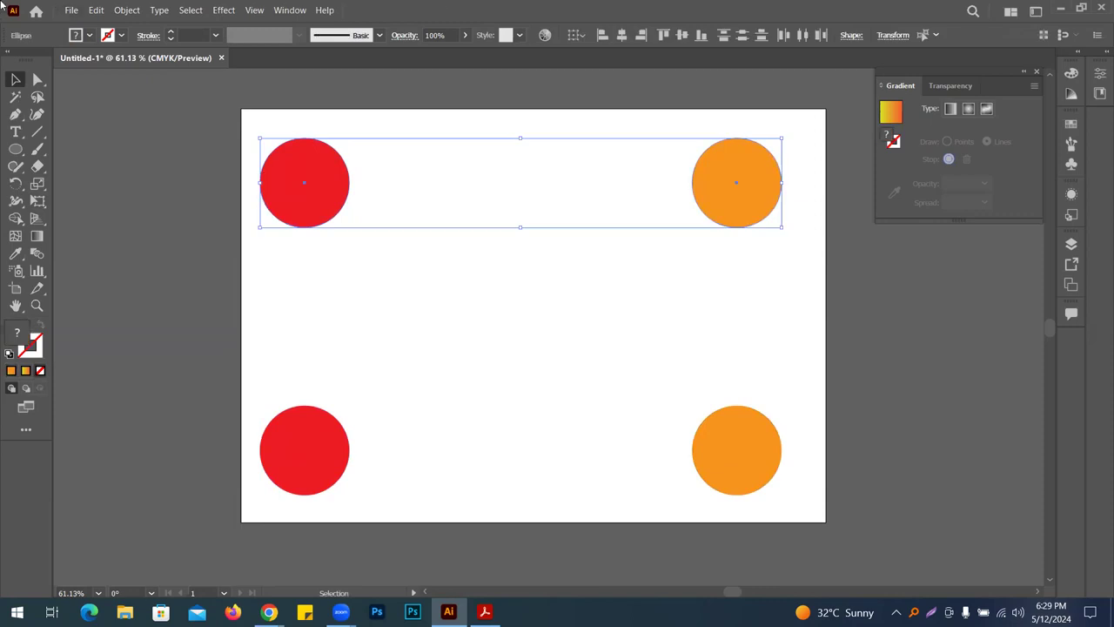
{"action": "left_click", "coordinate": [287, 122]}
{"action": "left_click_drag", "start_coordinate": [255, 112], "coordinate": [774, 228]}
{"action": "left_click", "coordinate": [133, 12]}
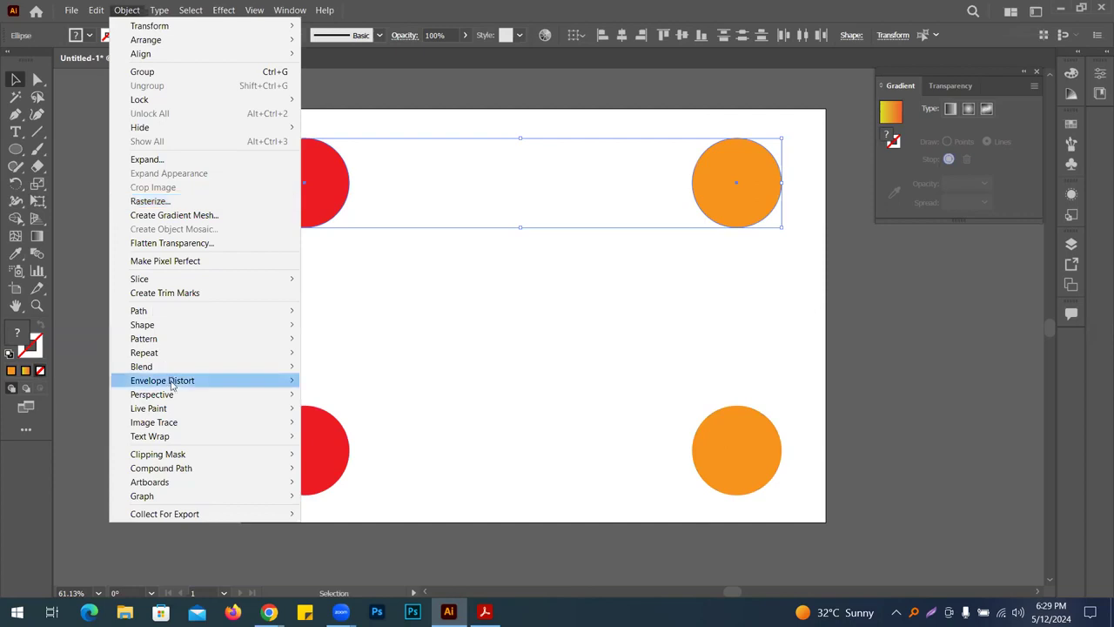
{"action": "mouse_move", "coordinate": [166, 368]}
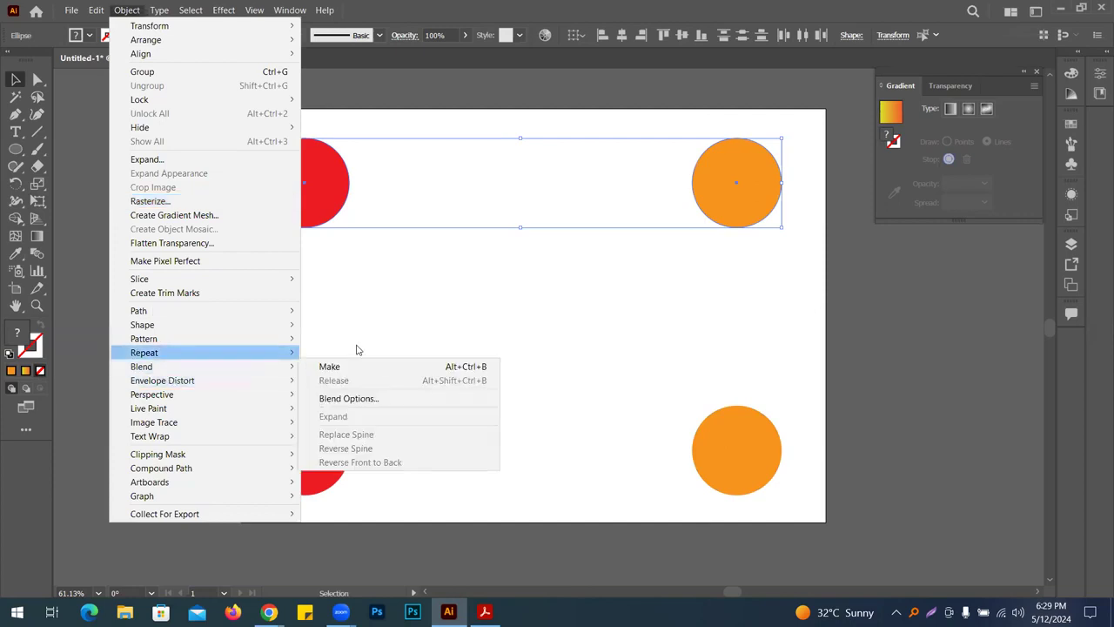
{"action": "mouse_move", "coordinate": [263, 371]}
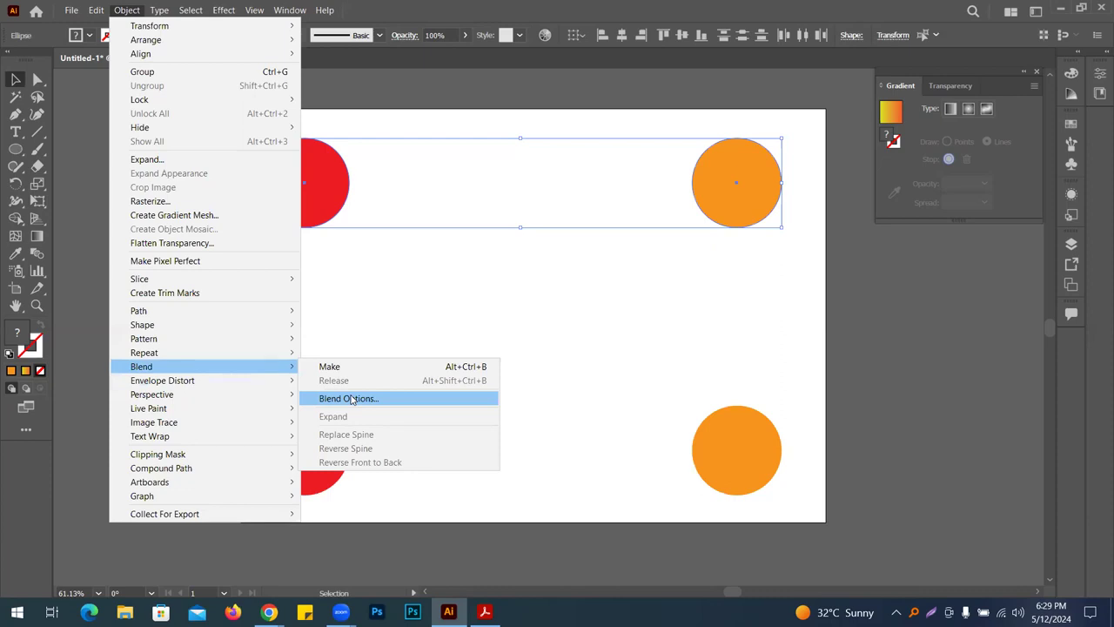
{"action": "left_click", "coordinate": [352, 399]}
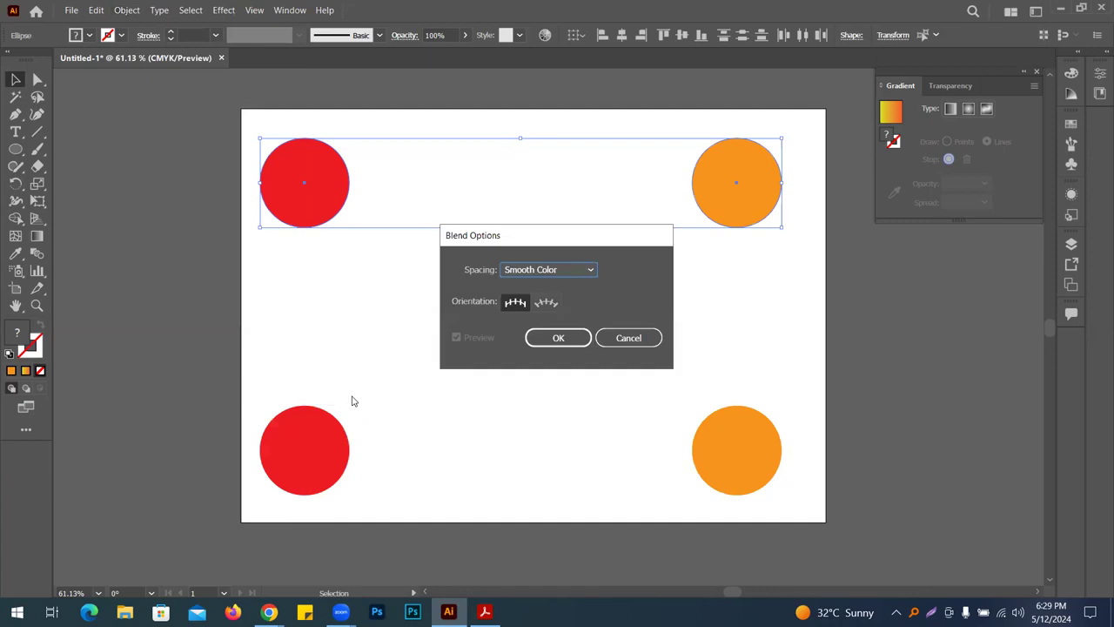
{"action": "left_click", "coordinate": [525, 270]}
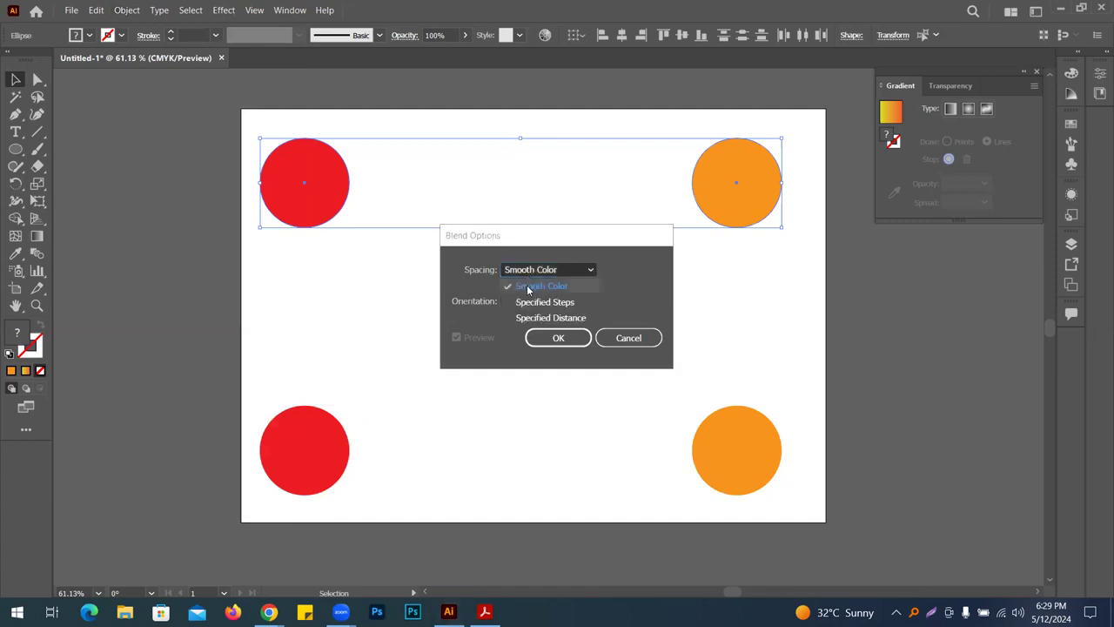
{"action": "left_click", "coordinate": [570, 339]}
{"action": "left_click", "coordinate": [559, 338]}
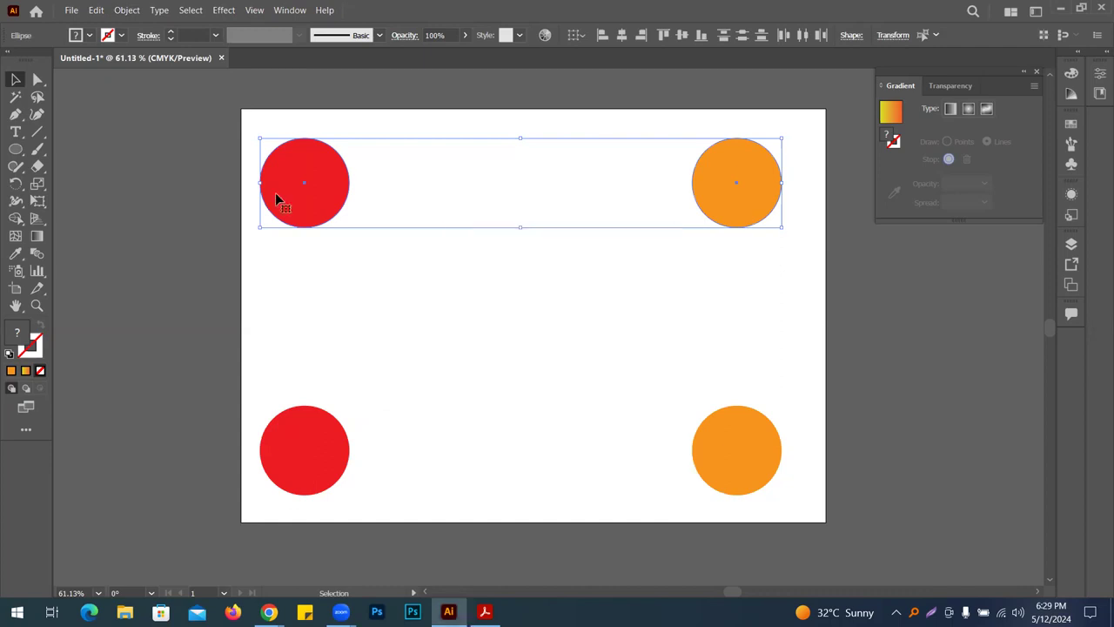
Make a blend between the upper red and orange circles and deselect it
{"action": "left_click", "coordinate": [127, 10]}
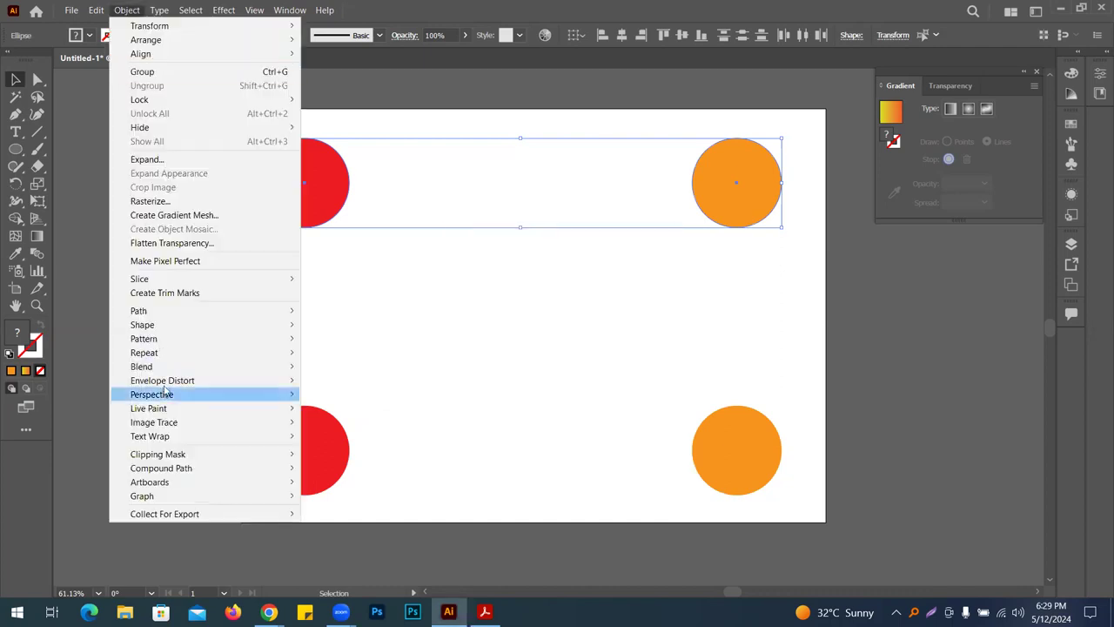
{"action": "mouse_move", "coordinate": [174, 367]}
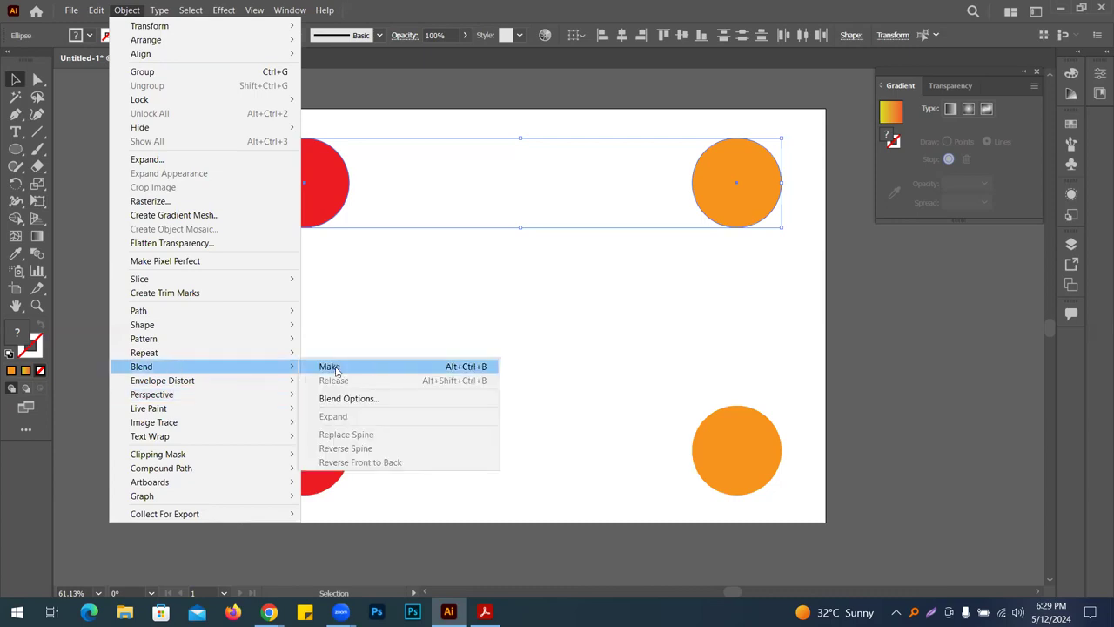
{"action": "left_click", "coordinate": [336, 370]}
{"action": "left_click", "coordinate": [440, 302]}
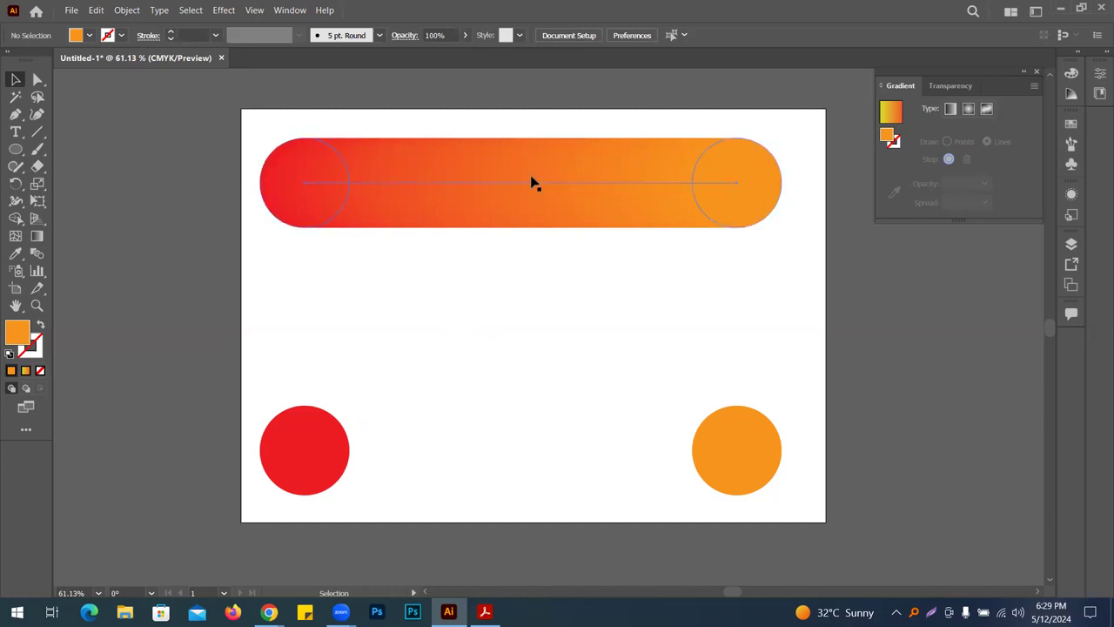
Move the red-to-orange blend up so it straddles the artboard's top edge, with its centre at Y about -0.12 in
{"action": "left_click_drag", "start_coordinate": [535, 185], "coordinate": [530, 105]}
{"action": "left_click_drag", "start_coordinate": [594, 302], "coordinate": [592, 134]}
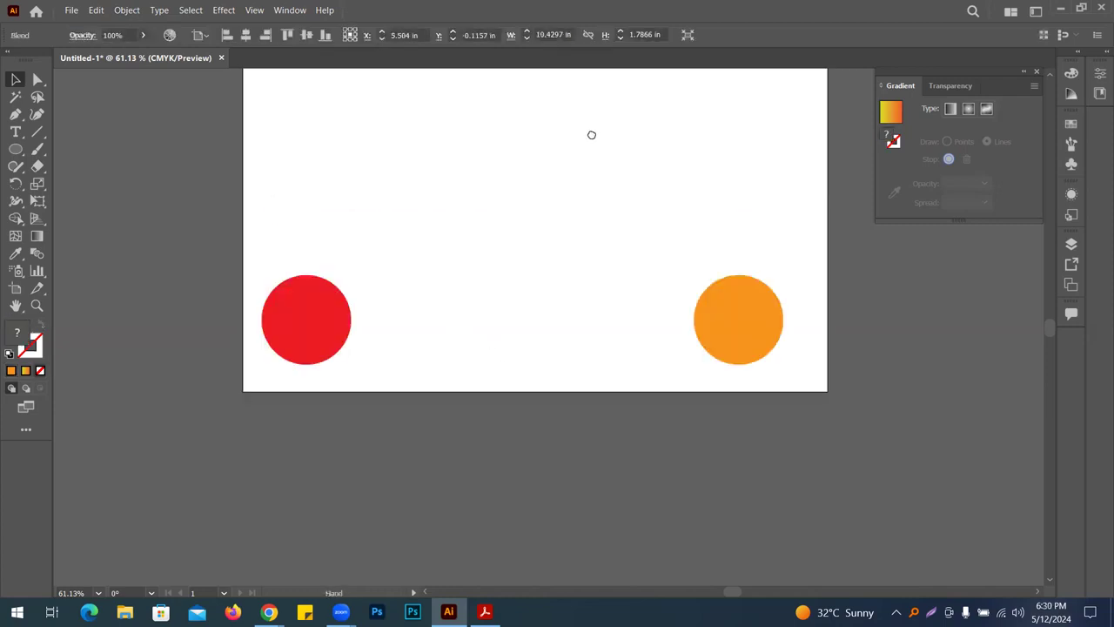
{"action": "left_click_drag", "start_coordinate": [252, 207], "coordinate": [761, 186]}
{"action": "left_click_drag", "start_coordinate": [710, 212], "coordinate": [711, 336]}
{"action": "left_click", "coordinate": [713, 344]}
Enlarge the lower orange circle proportionally to about 1.7 times its size and blend it with the lower red circle
{"action": "left_click", "coordinate": [760, 334]}
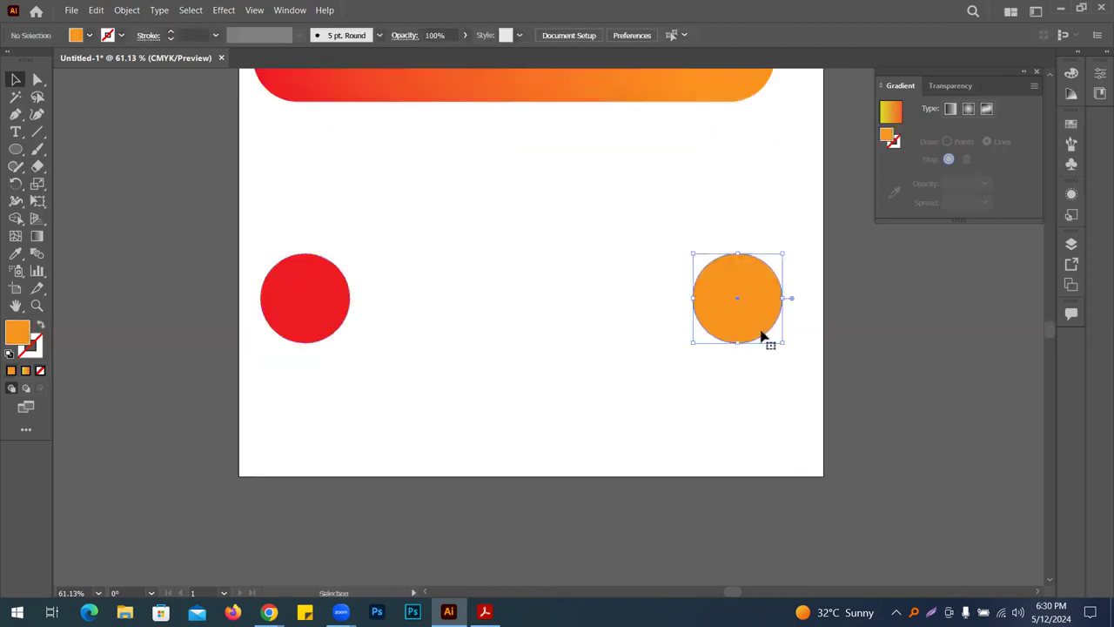
{"action": "left_click_drag", "start_coordinate": [790, 356], "coordinate": [807, 372]}
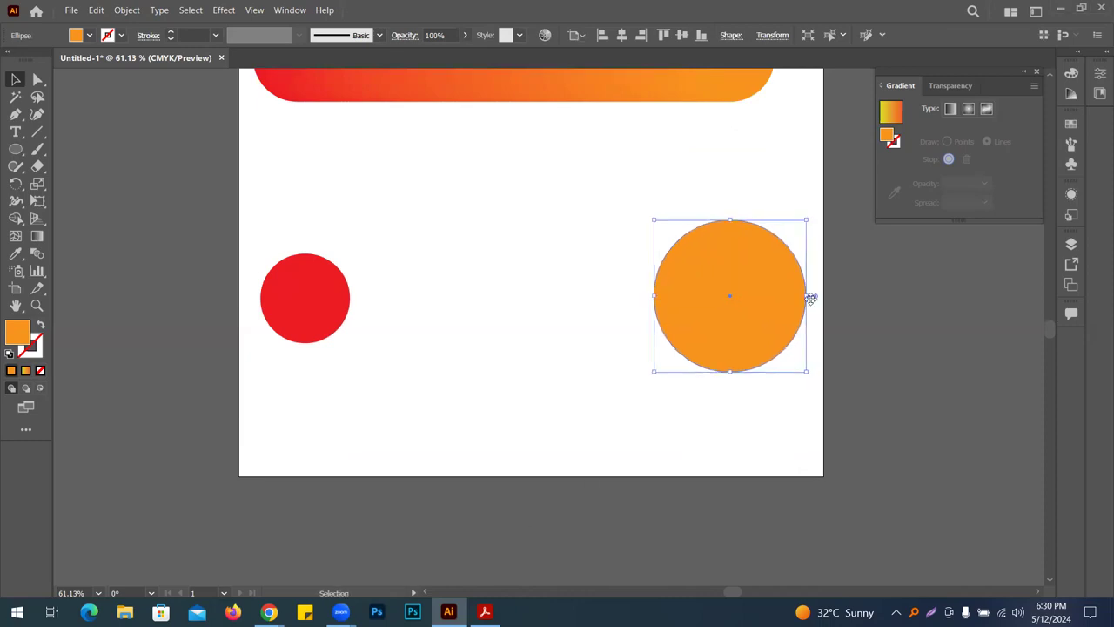
{"action": "left_click", "coordinate": [474, 287]}
{"action": "left_click_drag", "start_coordinate": [250, 141], "coordinate": [779, 399]}
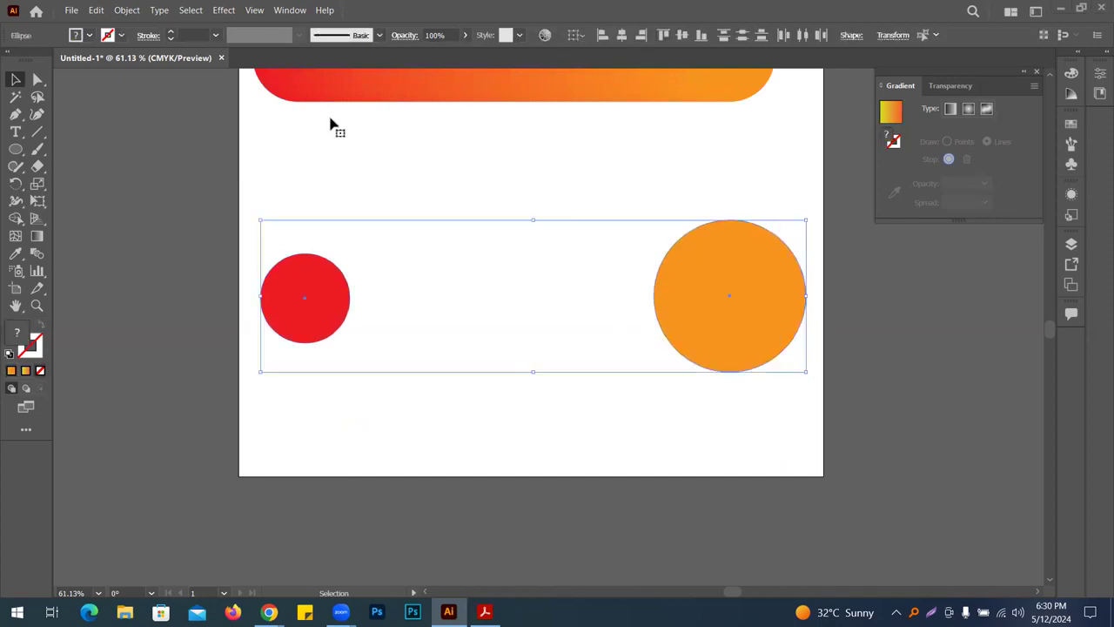
{"action": "left_click", "coordinate": [138, 12]}
{"action": "mouse_move", "coordinate": [211, 369]}
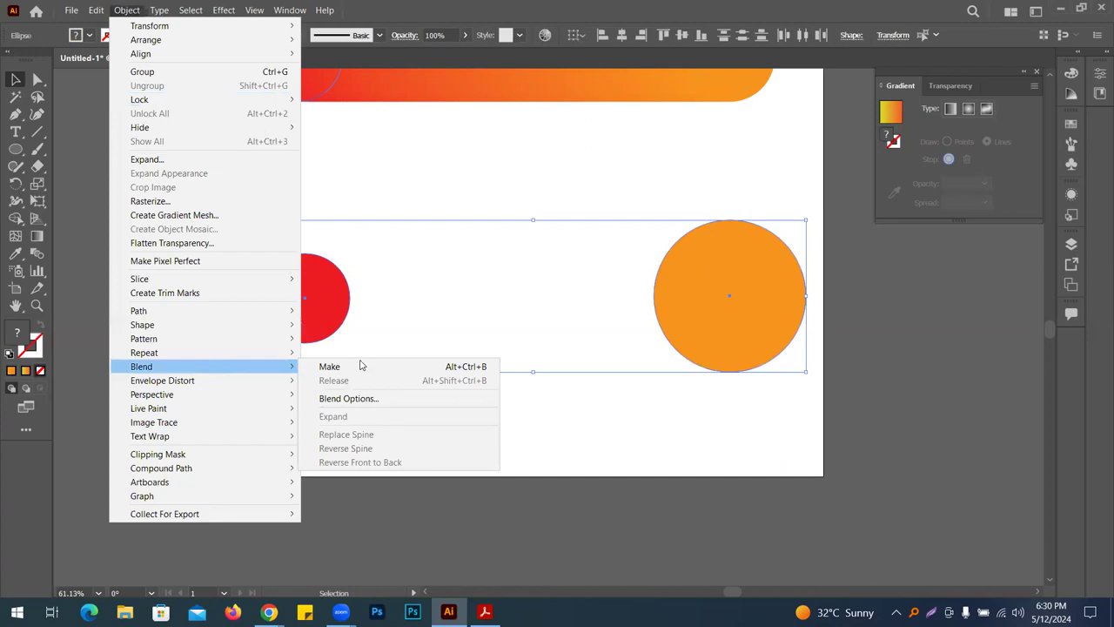
{"action": "left_click", "coordinate": [361, 365]}
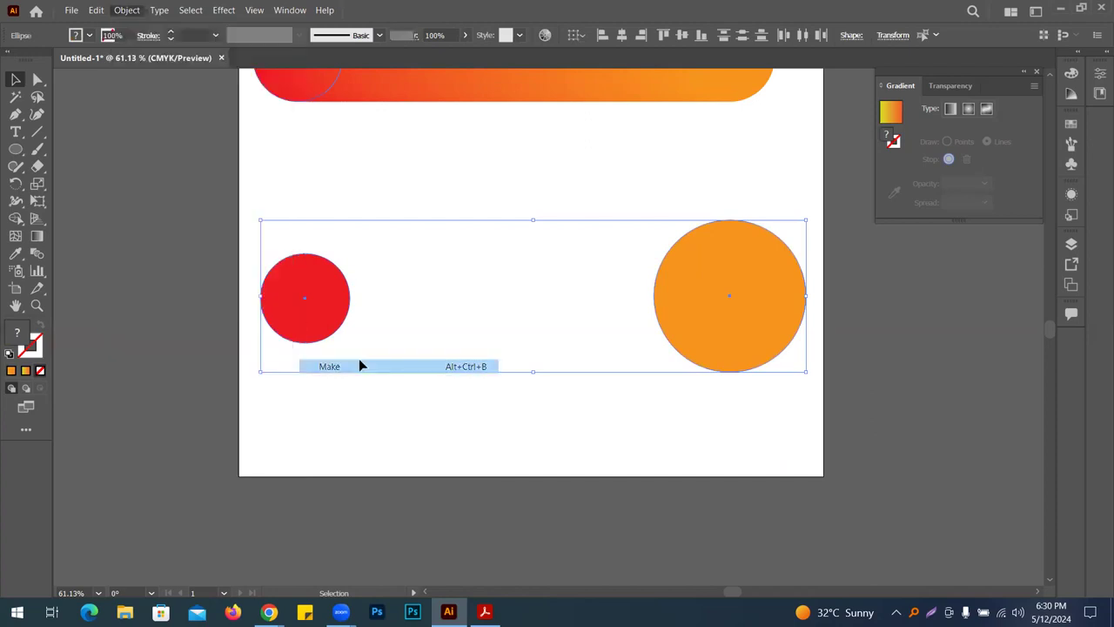
{"action": "left_click", "coordinate": [432, 447]}
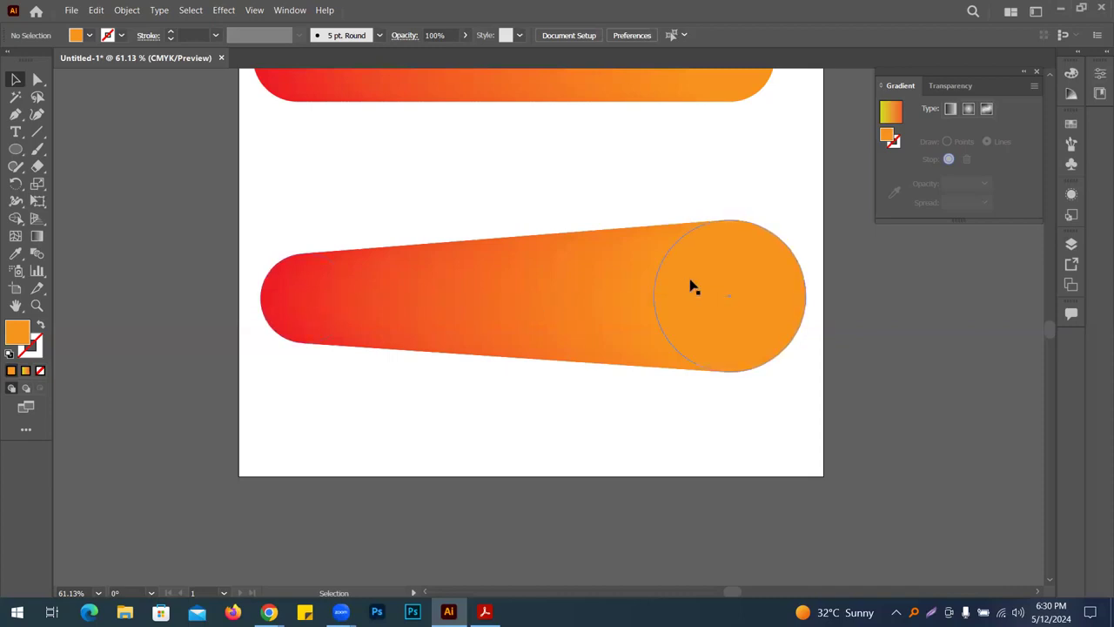
Undo the lower blend and the orange circle's enlargement, and deselect the circles
{"action": "scroll", "coordinate": [698, 253], "scroll_direction": "up", "scroll_amount": 3}
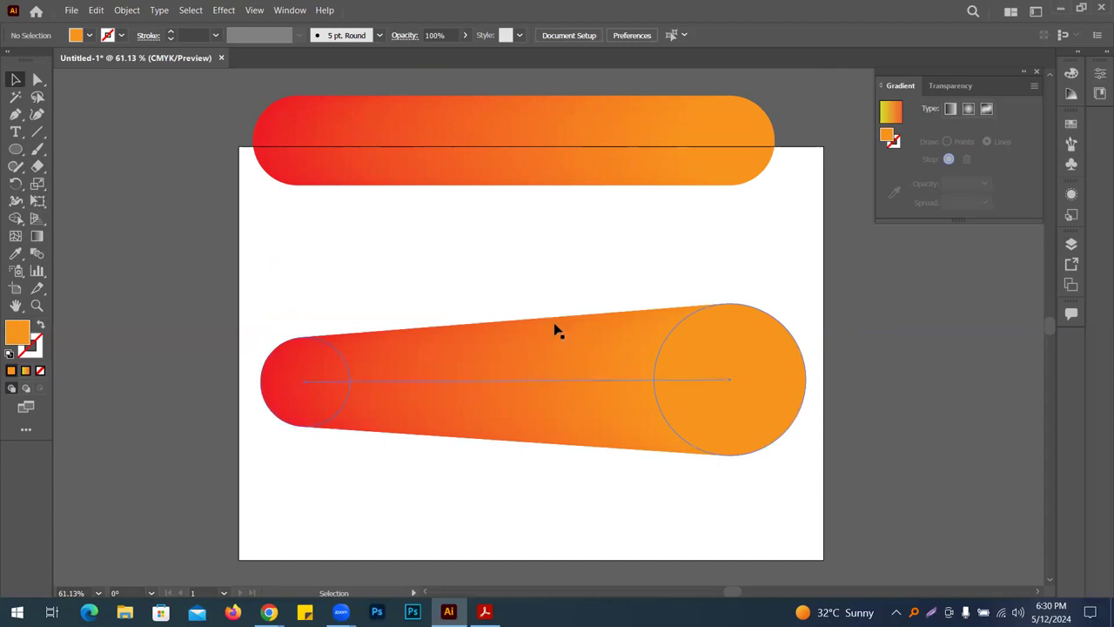
{"action": "key", "text": "a"}
{"action": "key", "text": "ctrl+z"}
{"action": "key", "text": "ctrl+z"}
{"action": "key", "text": "ctrl+z"}
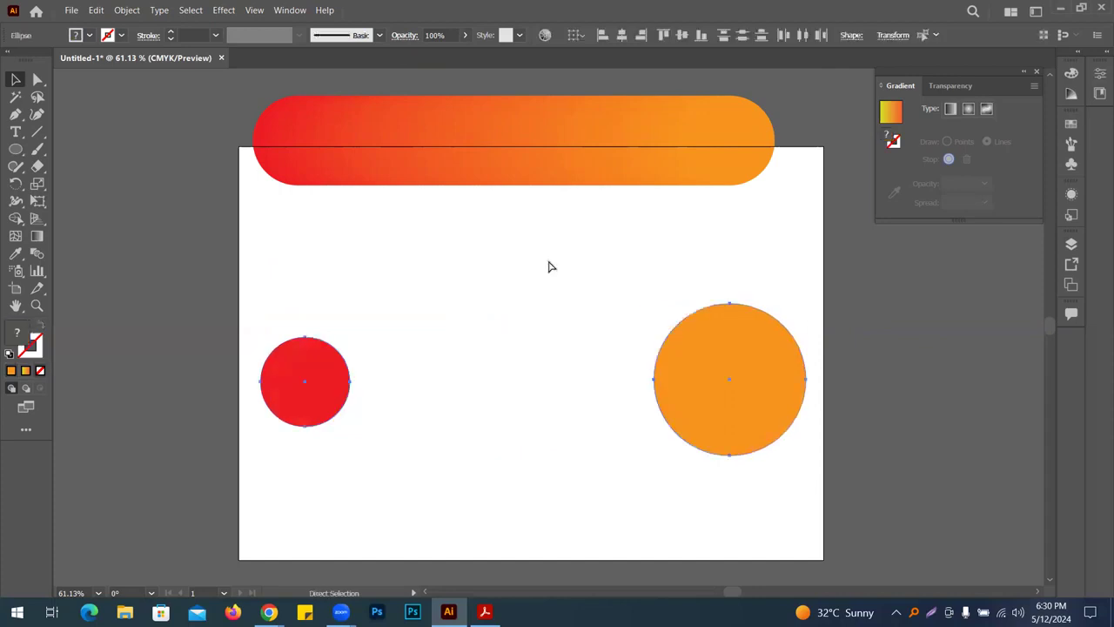
{"action": "left_click", "coordinate": [290, 315]}
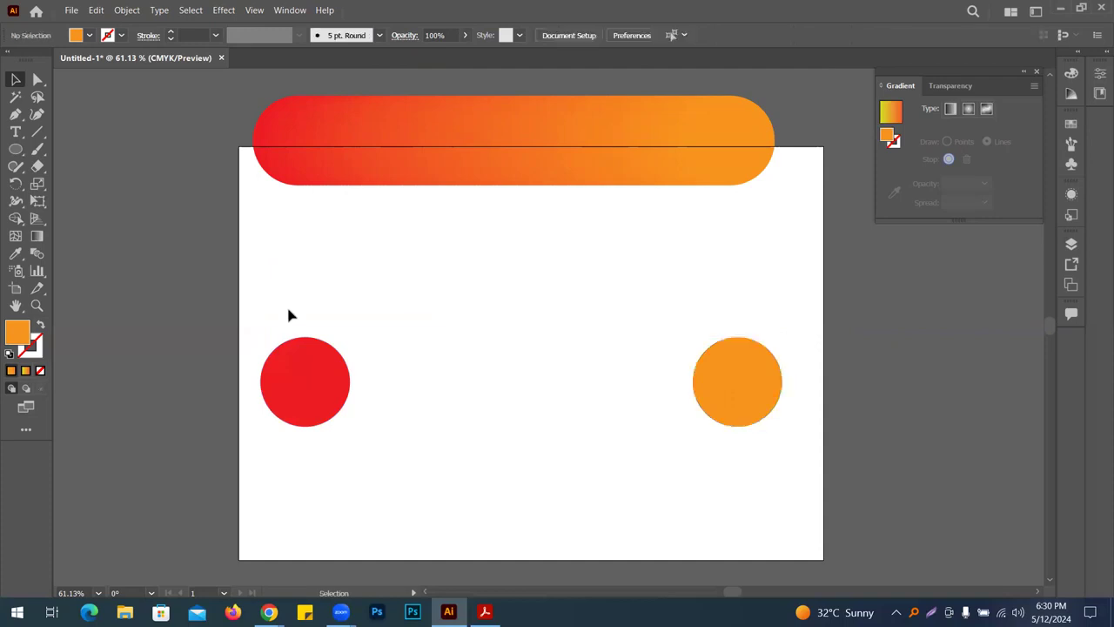
Select the lower red and orange circles and set their blend spacing to Specified Steps with 10 steps
{"action": "left_click_drag", "start_coordinate": [744, 464], "coordinate": [782, 463]}
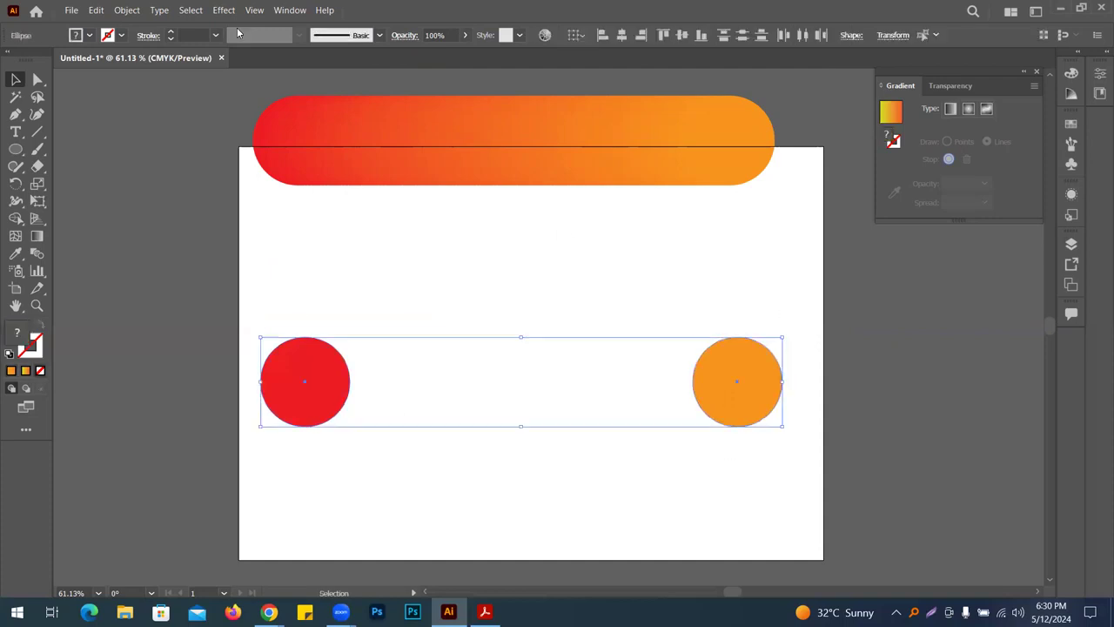
{"action": "left_click", "coordinate": [130, 12]}
{"action": "mouse_move", "coordinate": [221, 371]}
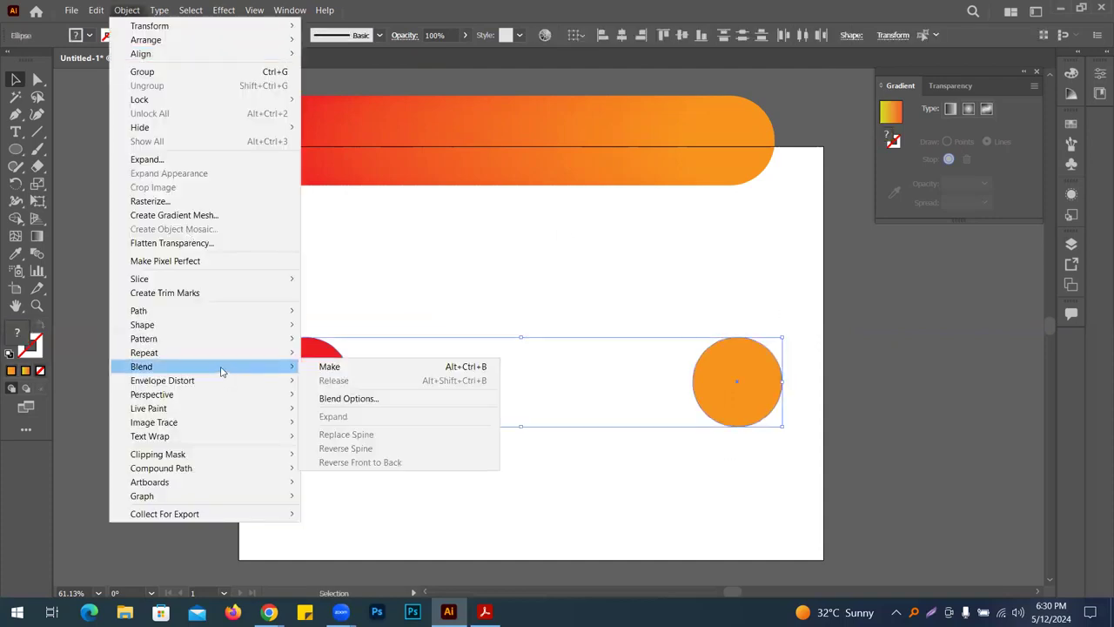
{"action": "left_click", "coordinate": [387, 402]}
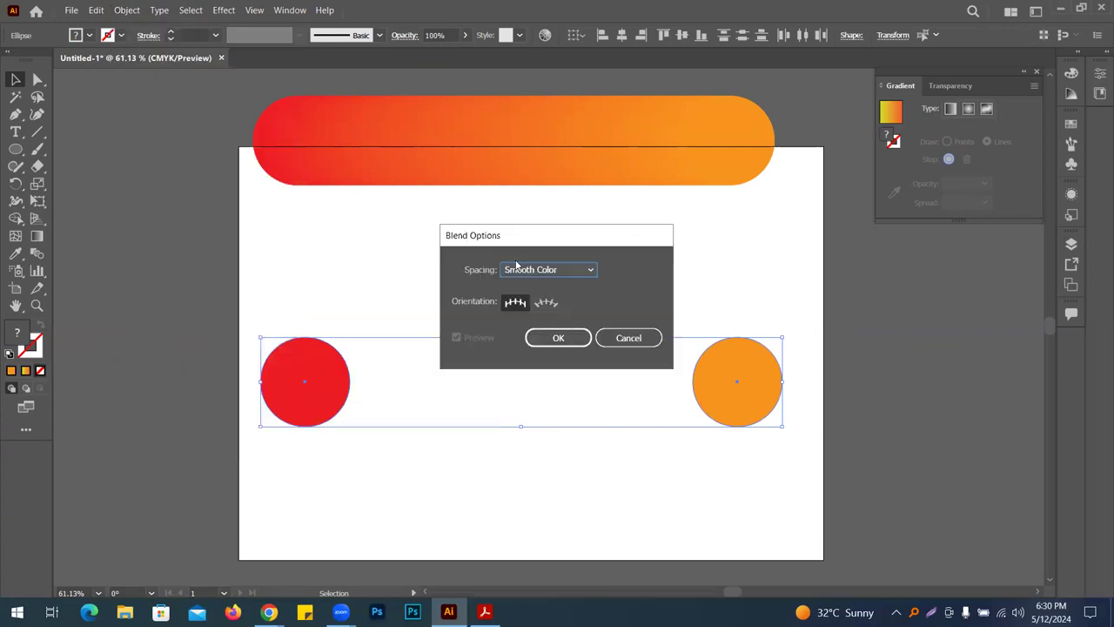
{"action": "left_click", "coordinate": [519, 270]}
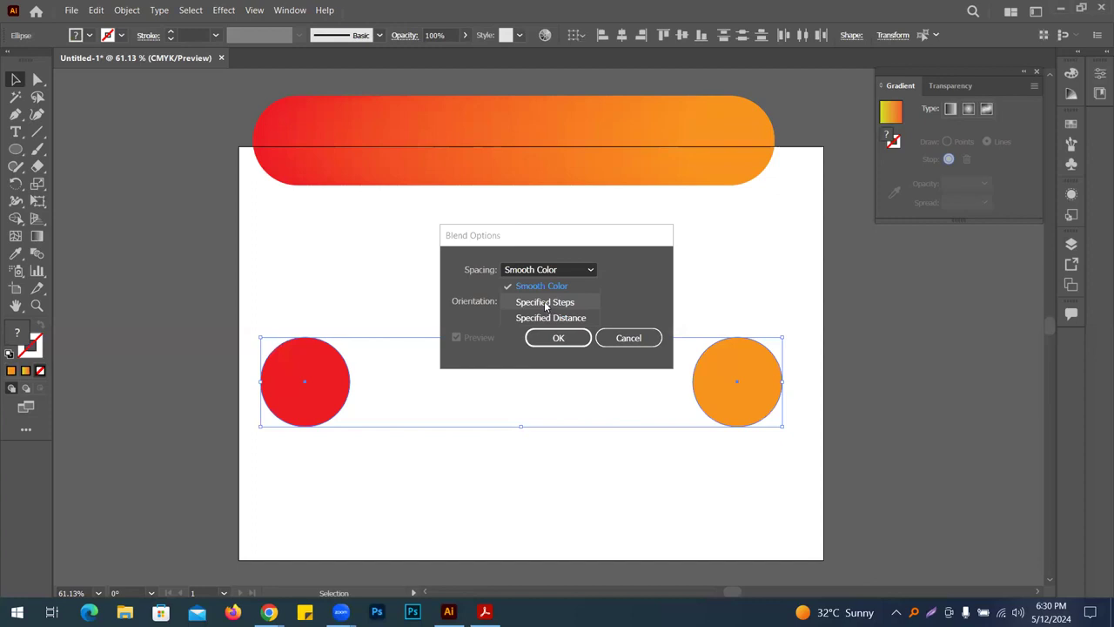
{"action": "left_click", "coordinate": [545, 303]}
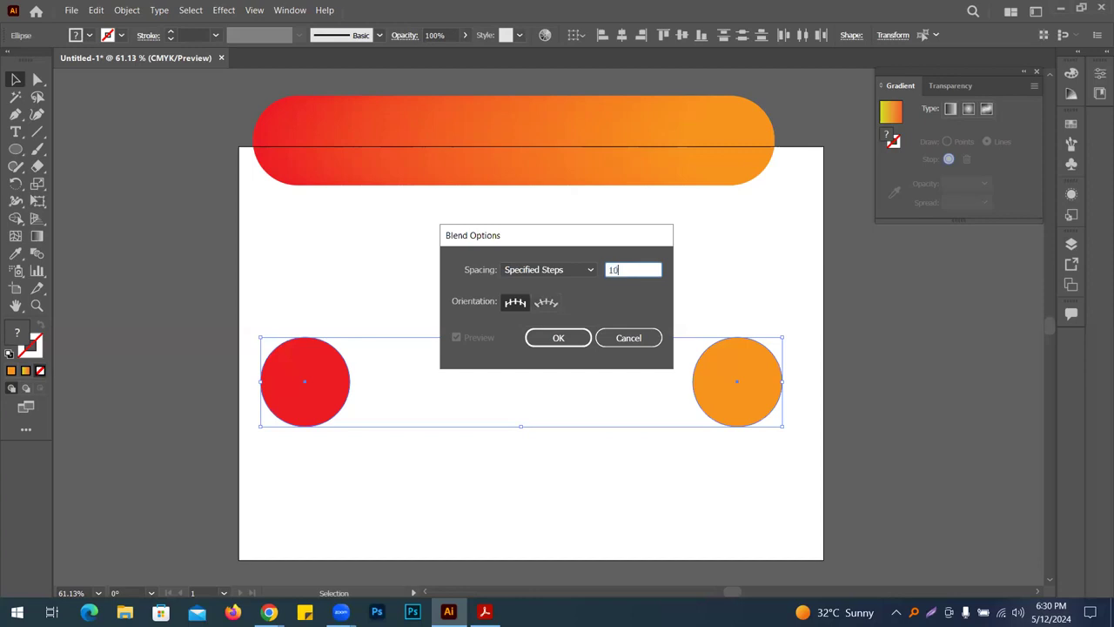
{"action": "left_click", "coordinate": [576, 338]}
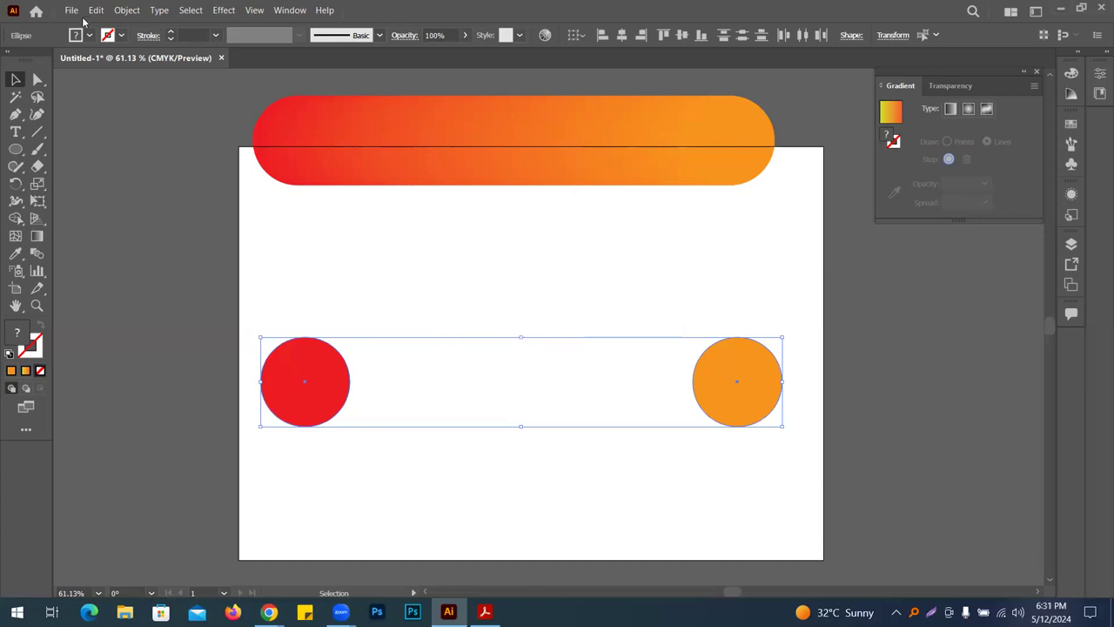
Make a blend between the lower red and orange circles and inspect its overlapping steps up close
{"action": "left_click", "coordinate": [129, 11]}
{"action": "mouse_move", "coordinate": [180, 365]}
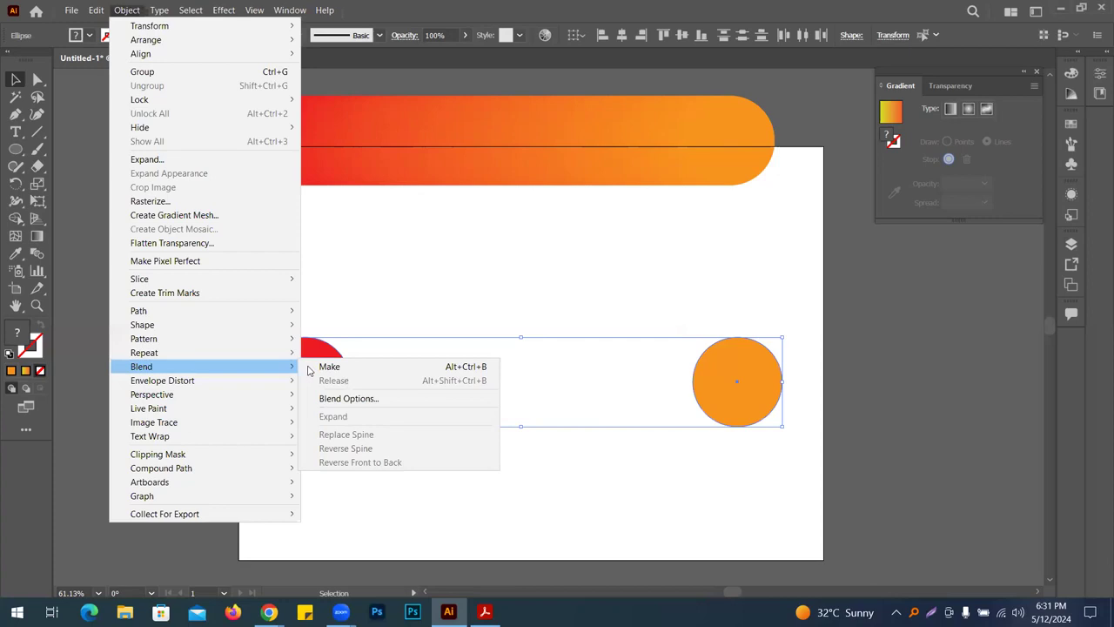
{"action": "left_click", "coordinate": [330, 369]}
{"action": "left_click", "coordinate": [503, 273]}
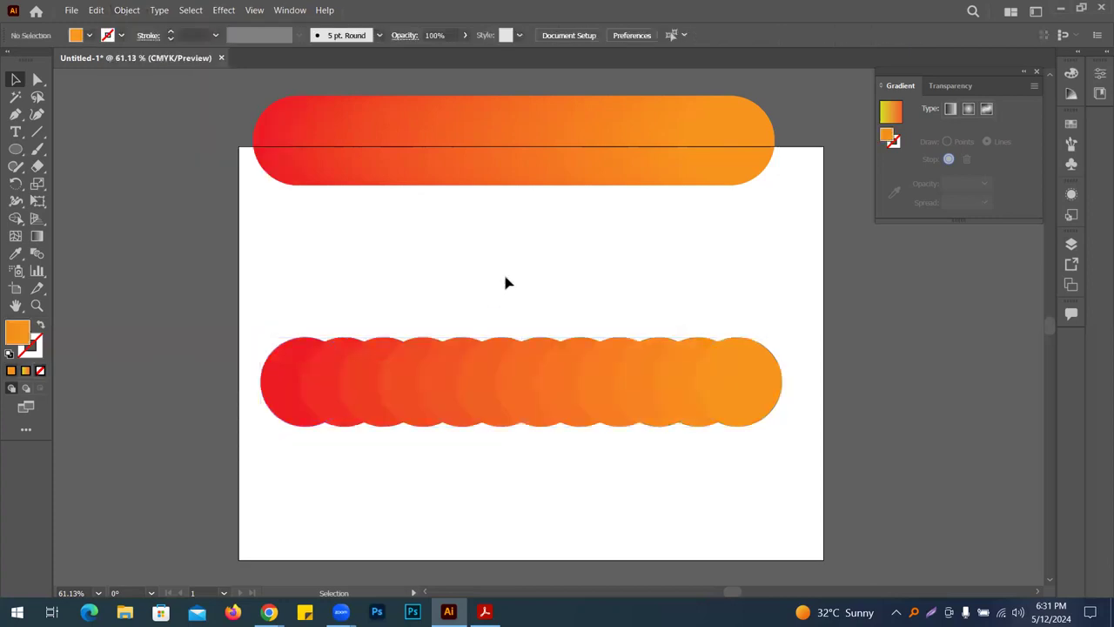
{"action": "left_click", "coordinate": [503, 277], "text": "ctrl"}
{"action": "left_click", "coordinate": [507, 285], "text": "ctrl"}
{"action": "left_click_drag", "start_coordinate": [539, 381], "coordinate": [407, 55]}
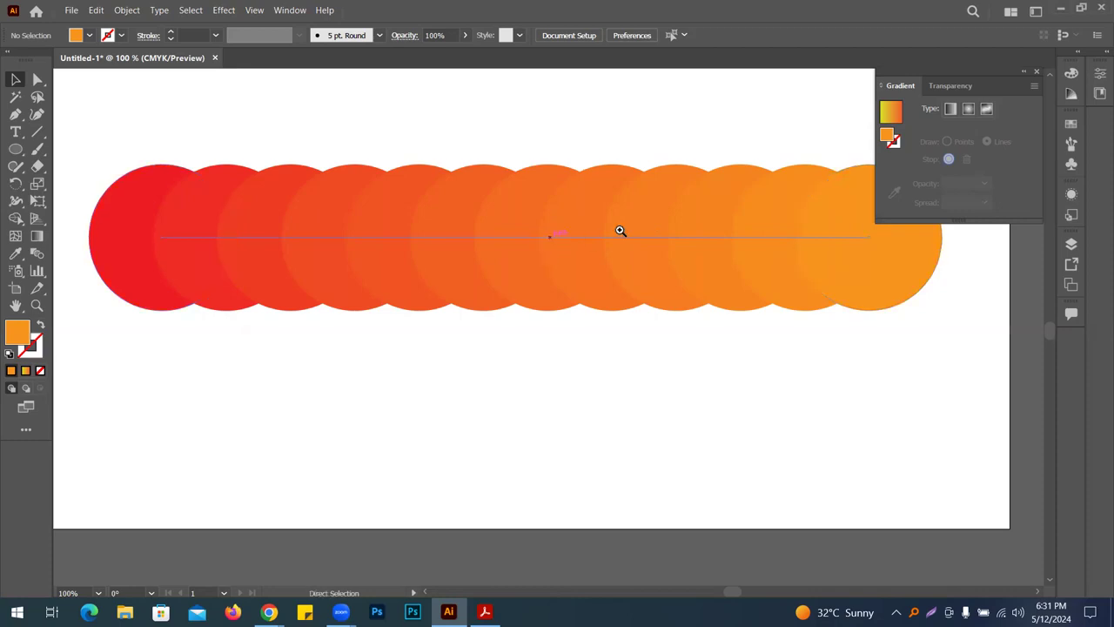
Delete both blends to empty the artboard and close the Gradient panel
{"action": "scroll", "coordinate": [617, 231], "scroll_direction": "down", "scroll_amount": 4}
{"action": "scroll", "coordinate": [525, 171], "scroll_direction": "up", "scroll_amount": 3}
{"action": "left_click_drag", "start_coordinate": [447, 131], "coordinate": [628, 141]}
{"action": "key", "text": "Delete"}
{"action": "double_click", "coordinate": [614, 270], "text": "ctrl"}
{"action": "left_click_drag", "start_coordinate": [602, 371], "coordinate": [735, 158]}
{"action": "left_click", "coordinate": [1034, 72]}
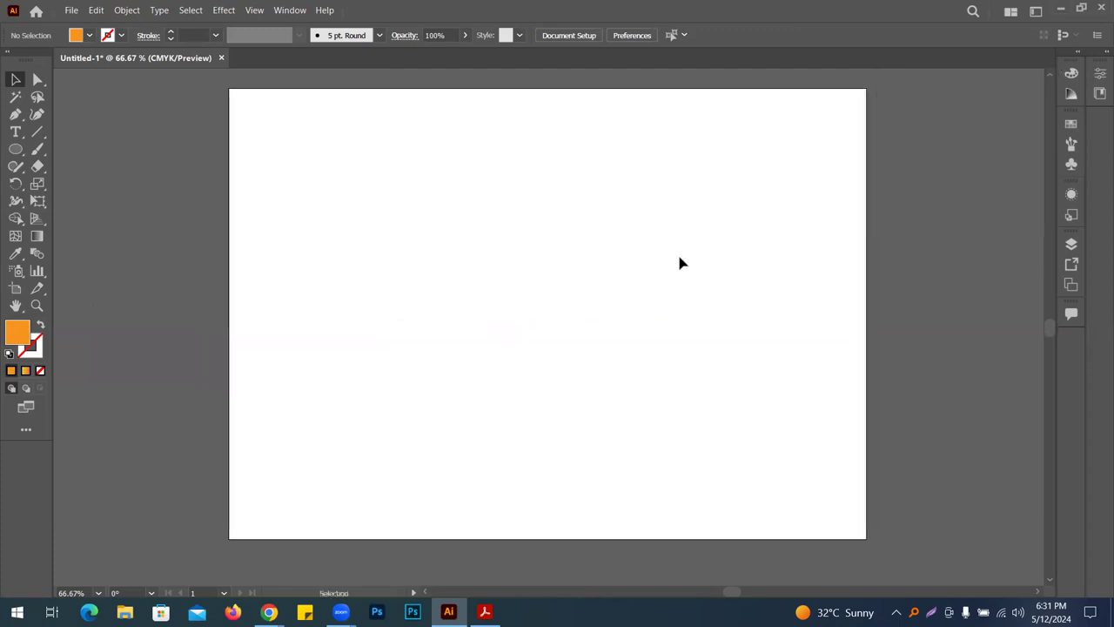
Draw a circle about 2.15 in across near the artboard's upper-left corner and swap its orange fill to the stroke
{"action": "left_click", "coordinate": [15, 149]}
{"action": "mouse_move", "coordinate": [339, 173]}
{"action": "left_mouse_down"}
{"action": "mouse_move", "coordinate": [377, 226]}
{"action": "mouse_move", "coordinate": [400, 232]}
{"action": "left_mouse_up"}
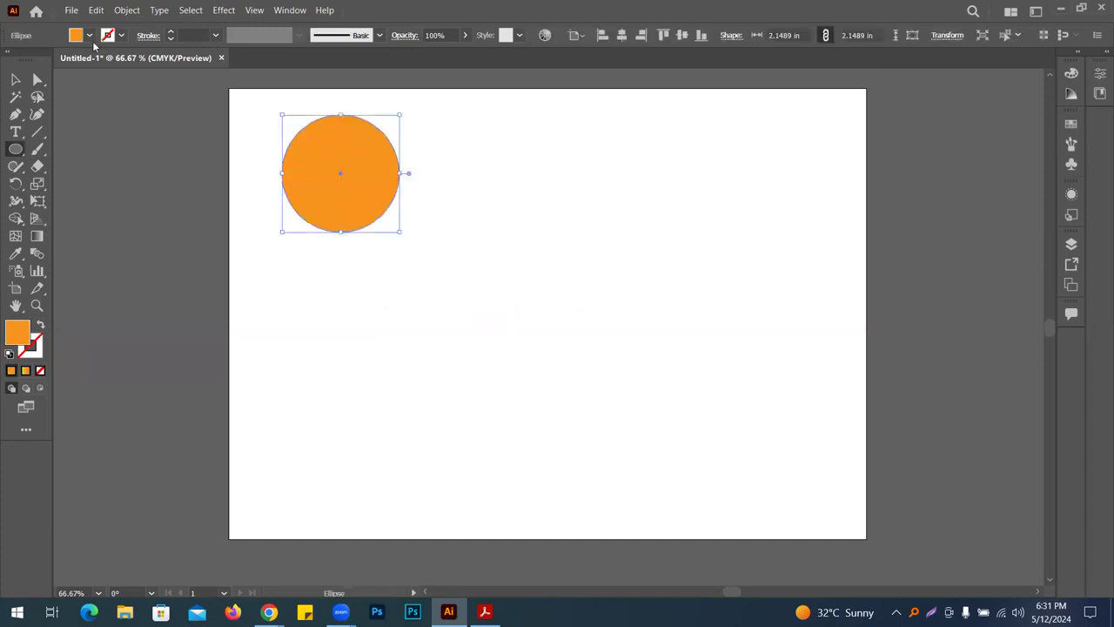
{"action": "left_click", "coordinate": [40, 325]}
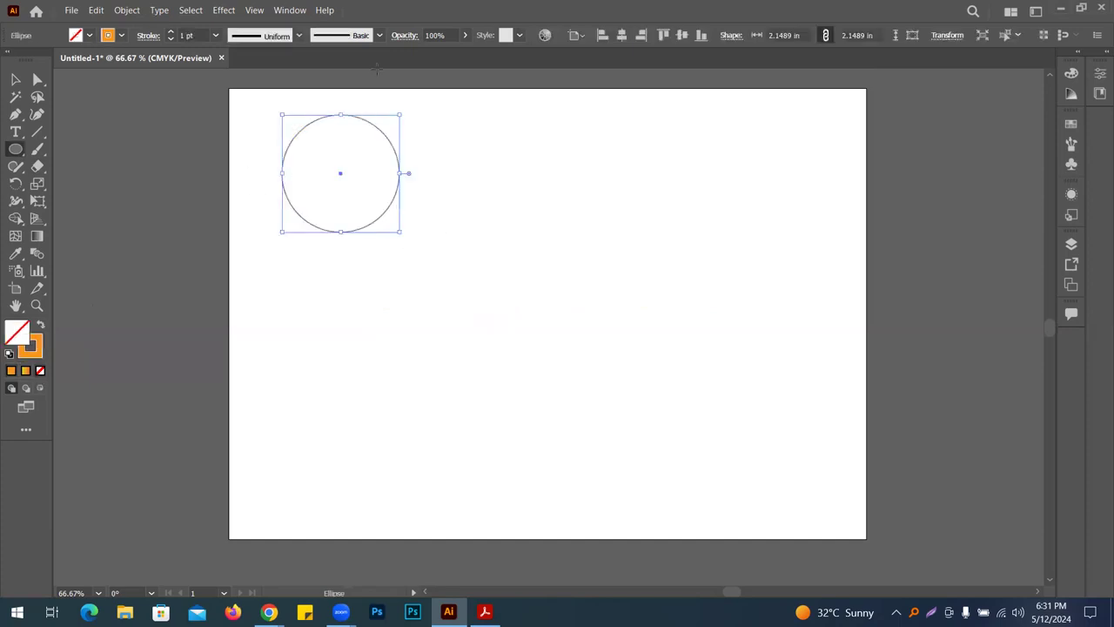
Duplicate the orange outlined circle straight across to its right, leaving a gap between the two circles
{"action": "left_click", "coordinate": [17, 80]}
{"action": "left_click", "coordinate": [383, 121]}
{"action": "left_click", "coordinate": [342, 114]}
{"action": "left_click_drag", "start_coordinate": [401, 192], "coordinate": [638, 191]}
Change the copied circle's stroke color to red
{"action": "left_click", "coordinate": [121, 35]}
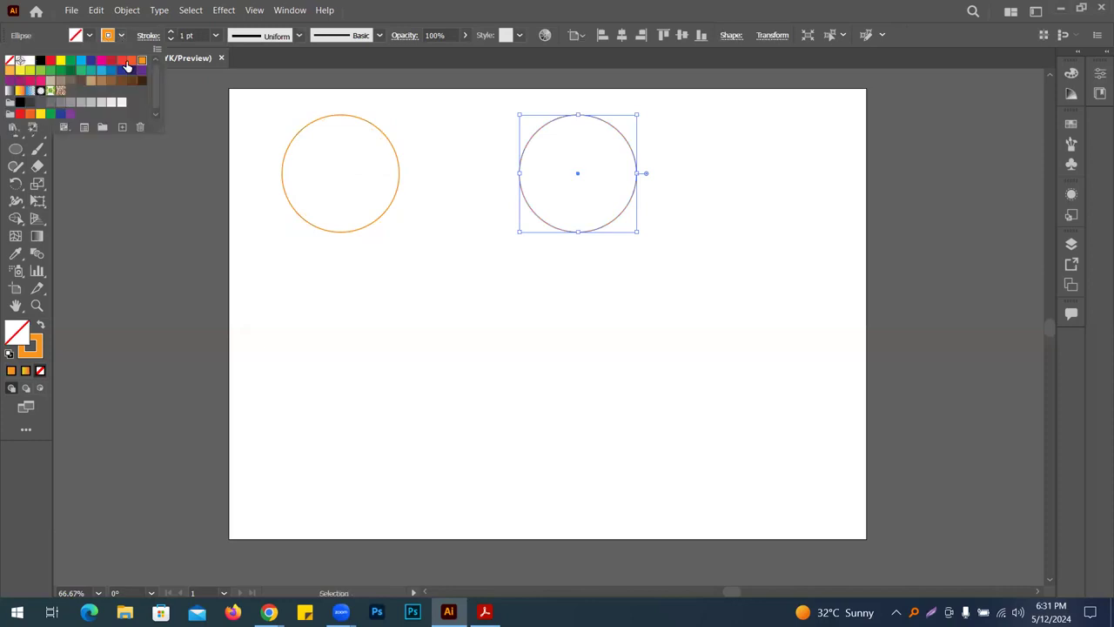
{"action": "left_click", "coordinate": [111, 60]}
{"action": "left_click", "coordinate": [641, 188]}
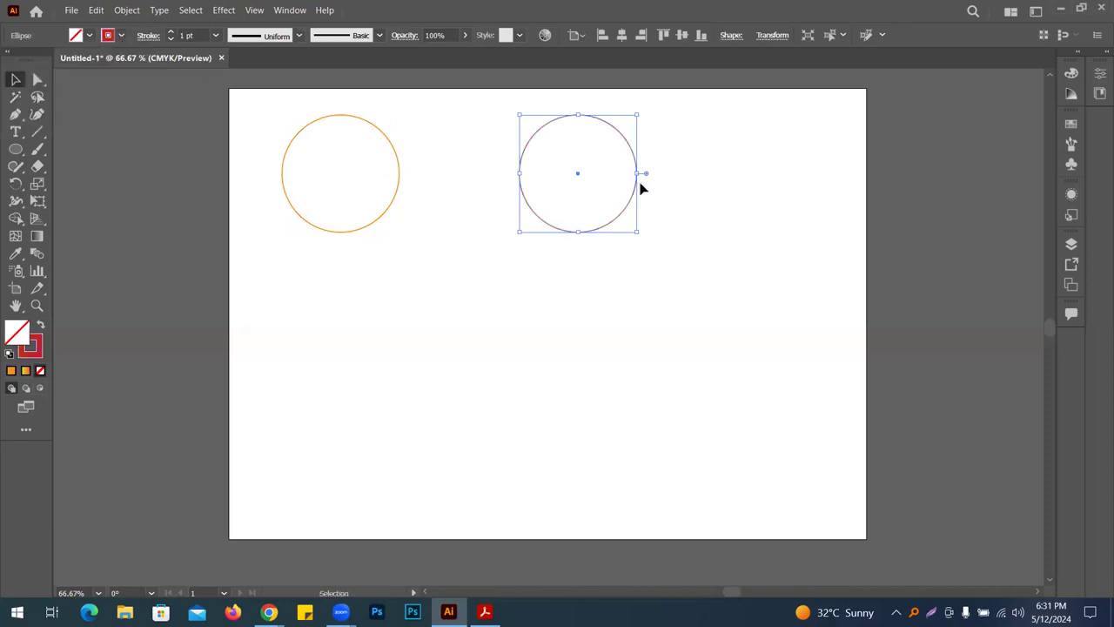
{"action": "left_click", "coordinate": [635, 187], "text": "shift"}
{"action": "left_click", "coordinate": [636, 188]}
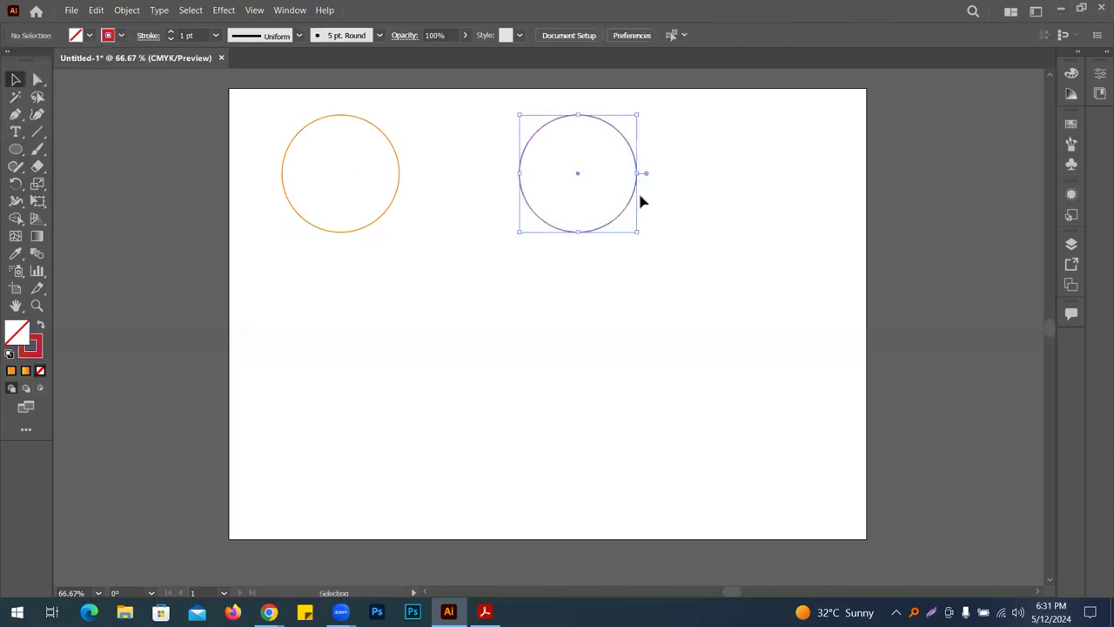
Duplicate the red outlined circle straight across to its right and shift the original red circle slightly toward the orange one
{"action": "left_click", "coordinate": [763, 200]}
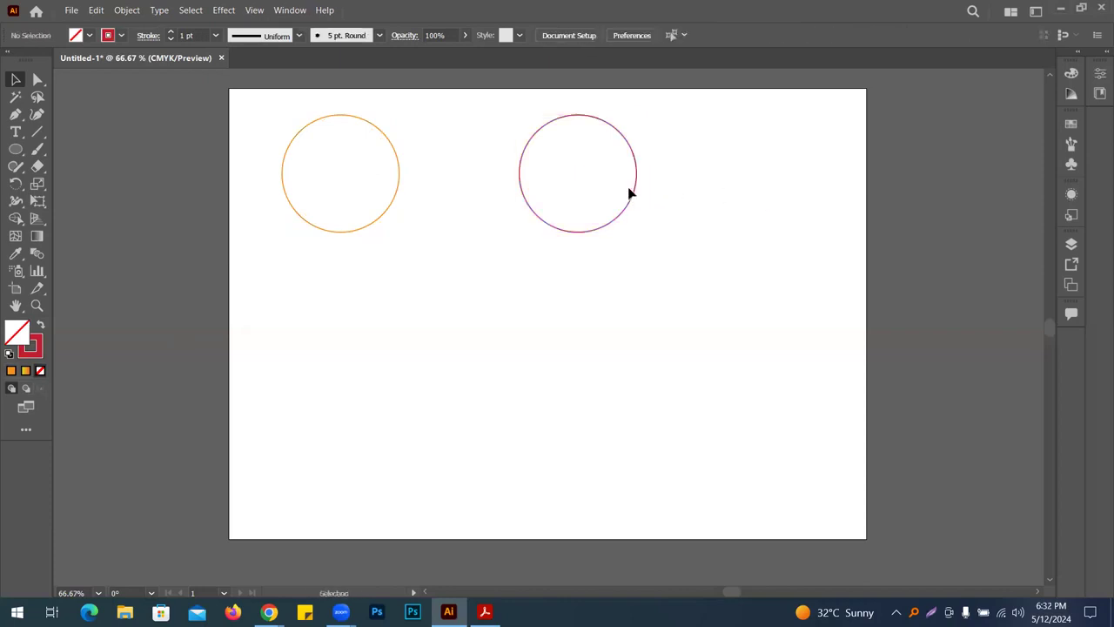
{"action": "left_click_drag", "start_coordinate": [636, 193], "coordinate": [838, 194]}
{"action": "left_click_drag", "start_coordinate": [634, 202], "coordinate": [604, 201]}
{"action": "left_click", "coordinate": [707, 116]}
Change the rightmost circle's stroke color to light blue
{"action": "left_click", "coordinate": [805, 212]}
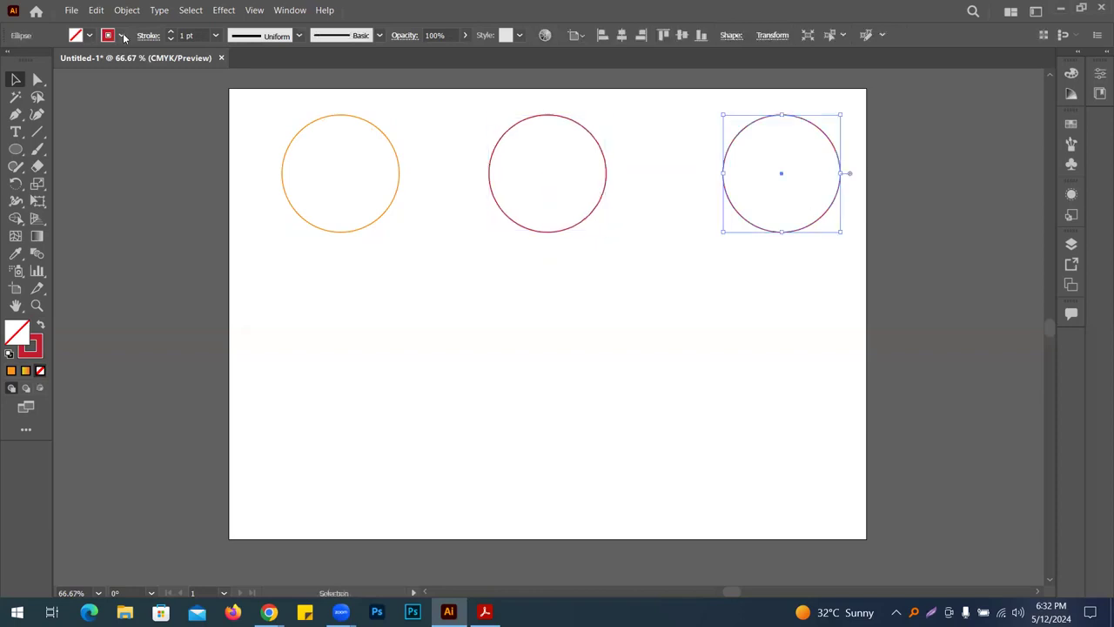
{"action": "left_click", "coordinate": [121, 35]}
{"action": "left_click", "coordinate": [105, 72]}
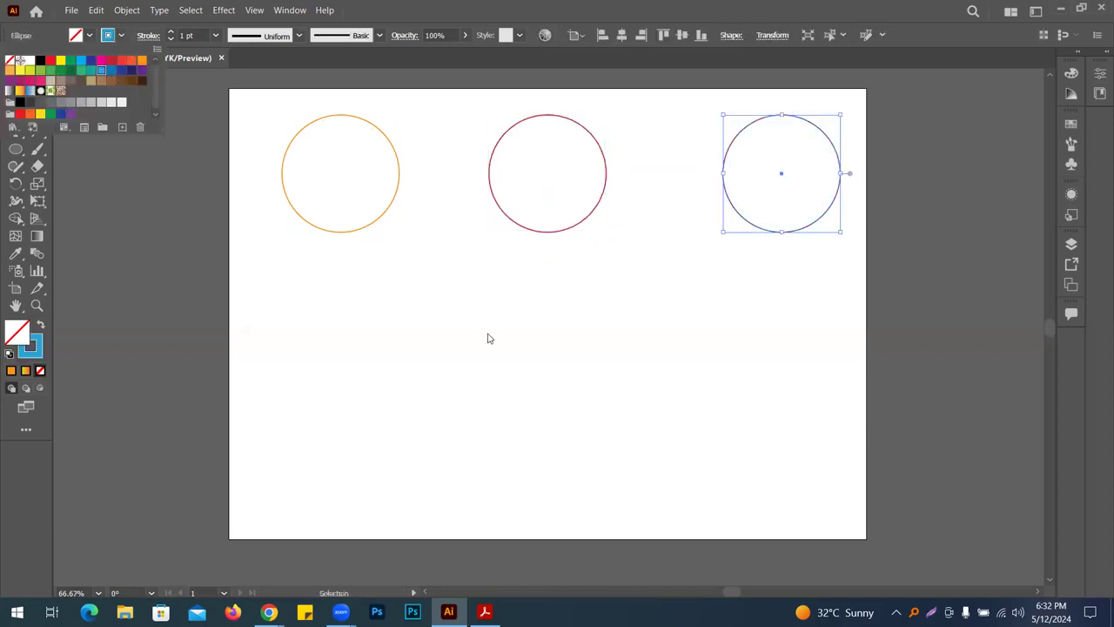
{"action": "left_click", "coordinate": [941, 352]}
Select all three circles and set the blend spacing to Specified Steps with 40 steps
{"action": "key", "text": "ctrl+a"}
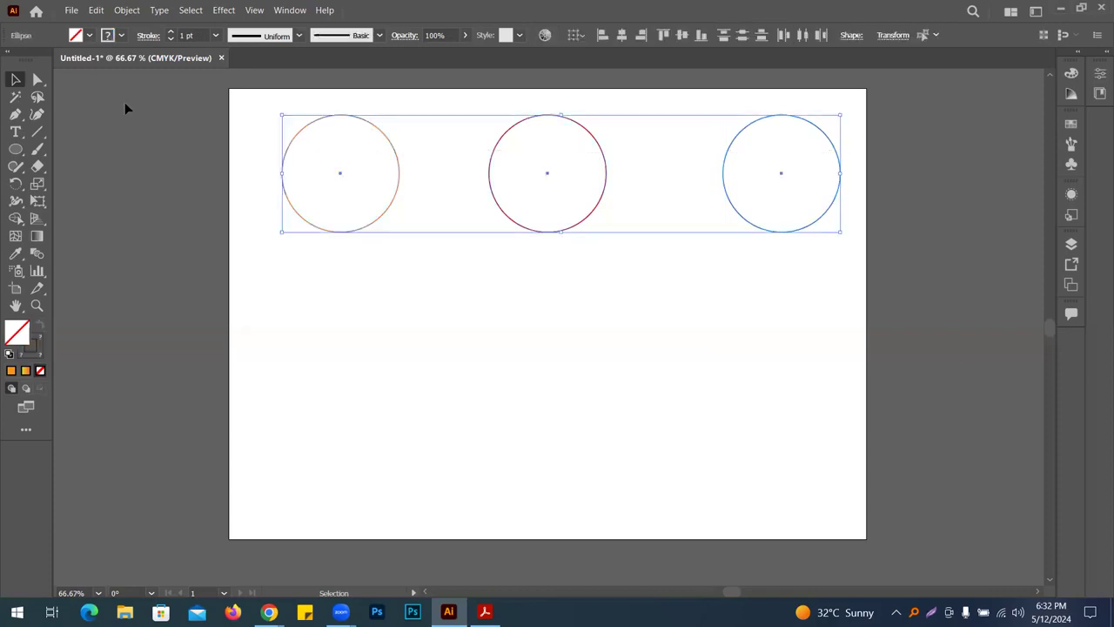
{"action": "left_click", "coordinate": [126, 9]}
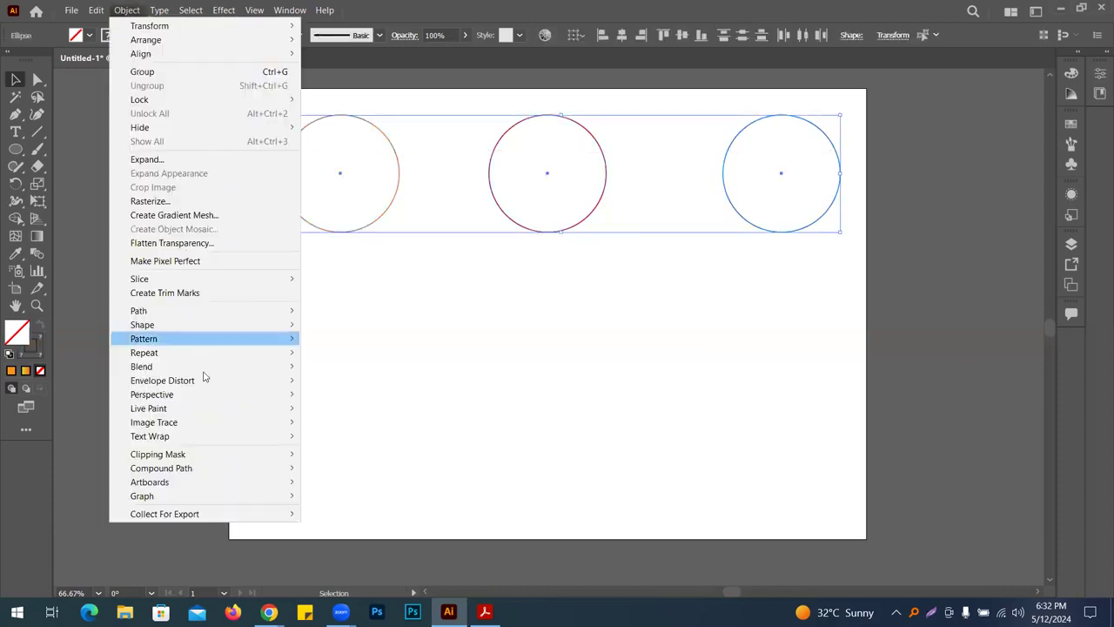
{"action": "mouse_move", "coordinate": [206, 366]}
{"action": "left_click", "coordinate": [384, 400]}
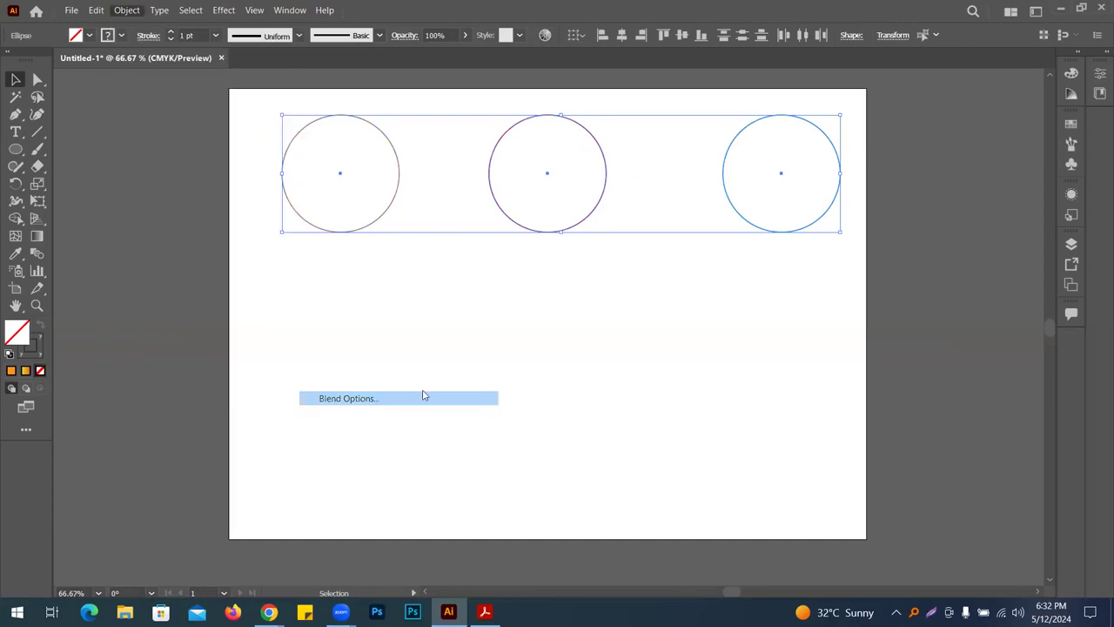
{"action": "left_click", "coordinate": [635, 271]}
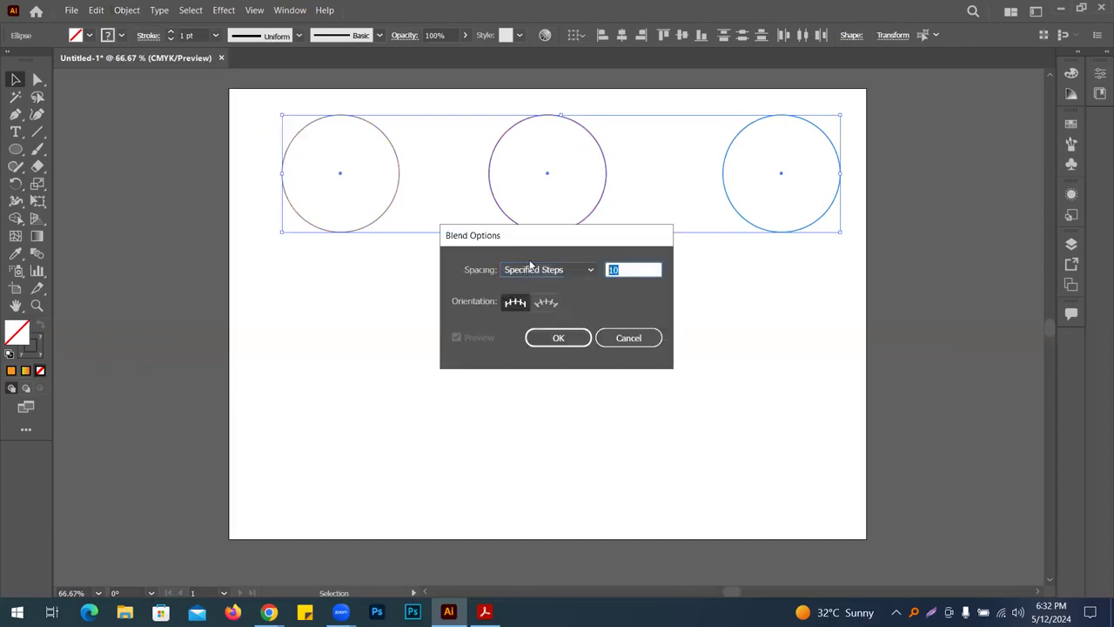
{"action": "type", "text": "40"}
{"action": "left_click", "coordinate": [570, 338]}
Make a blend from the selected orange, red and blue circles
{"action": "left_click", "coordinate": [126, 10]}
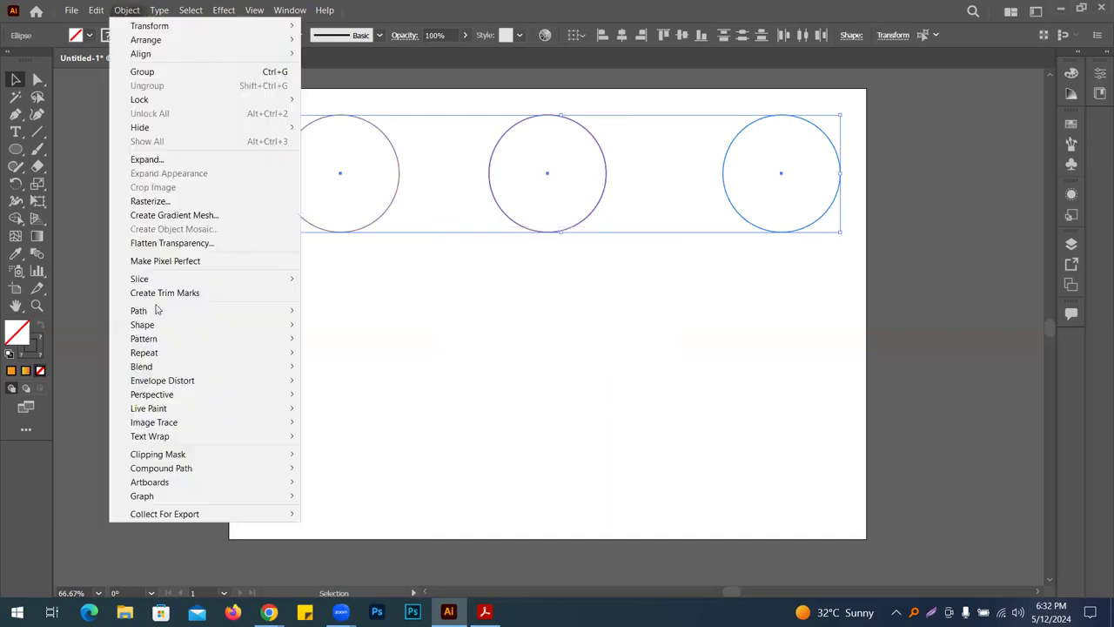
{"action": "mouse_move", "coordinate": [175, 366]}
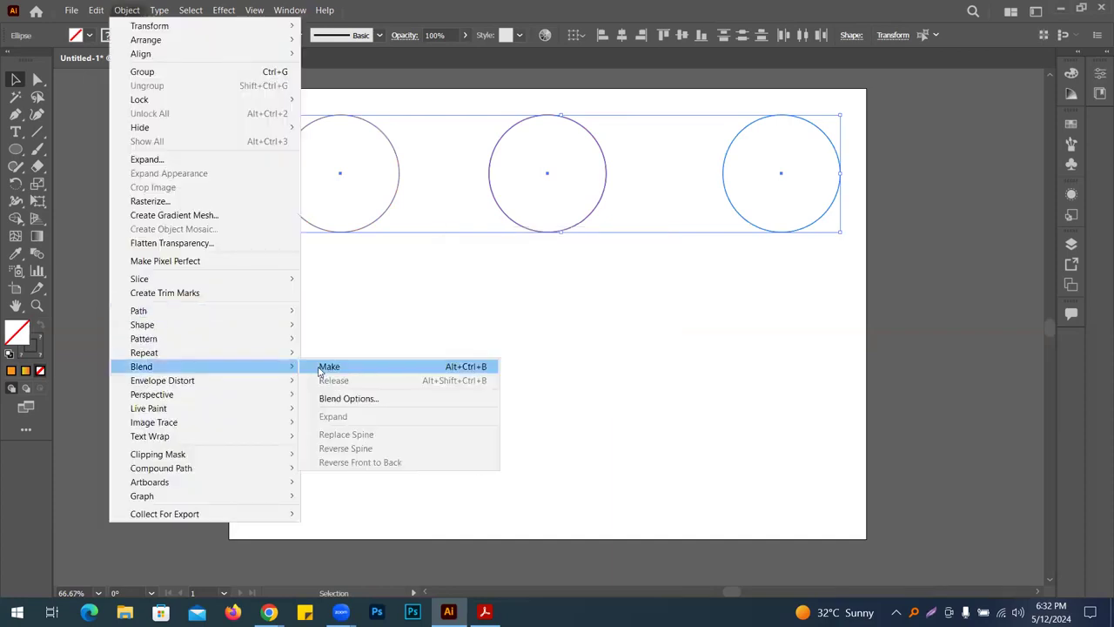
{"action": "left_click", "coordinate": [435, 367]}
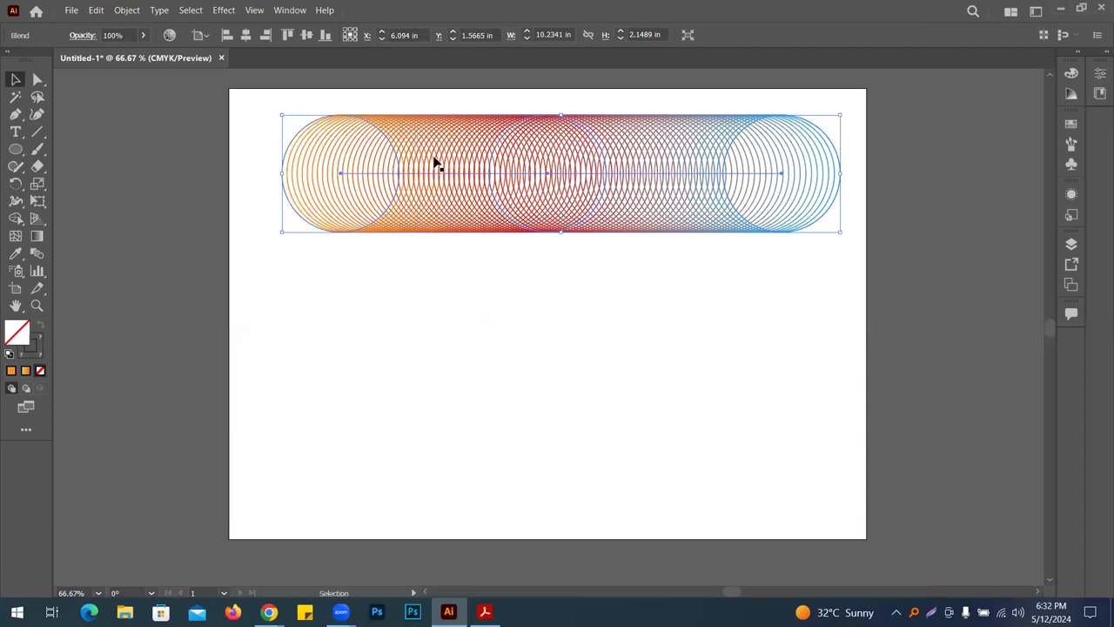
Move the blended circles straight up against the artboard's upper edge
{"action": "left_click", "coordinate": [634, 173]}
{"action": "mouse_move", "coordinate": [633, 173]}
{"action": "left_mouse_down"}
{"action": "mouse_move", "coordinate": [637, 148]}
{"action": "mouse_move", "coordinate": [637, 165]}
{"action": "mouse_move", "coordinate": [629, 160]}
{"action": "left_mouse_up"}
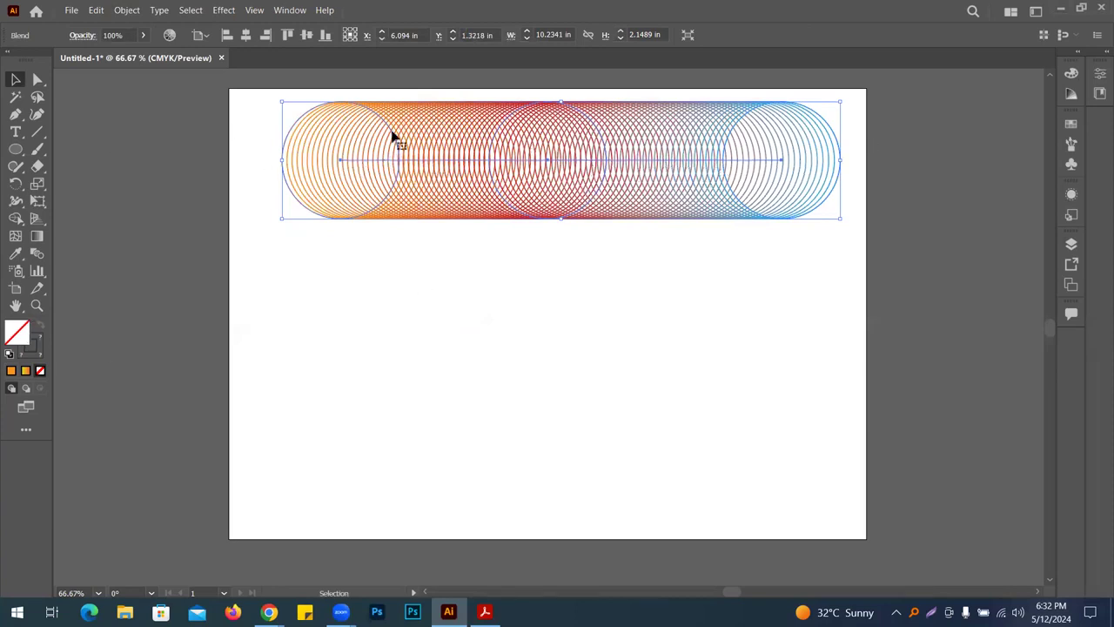
{"action": "left_click", "coordinate": [527, 333]}
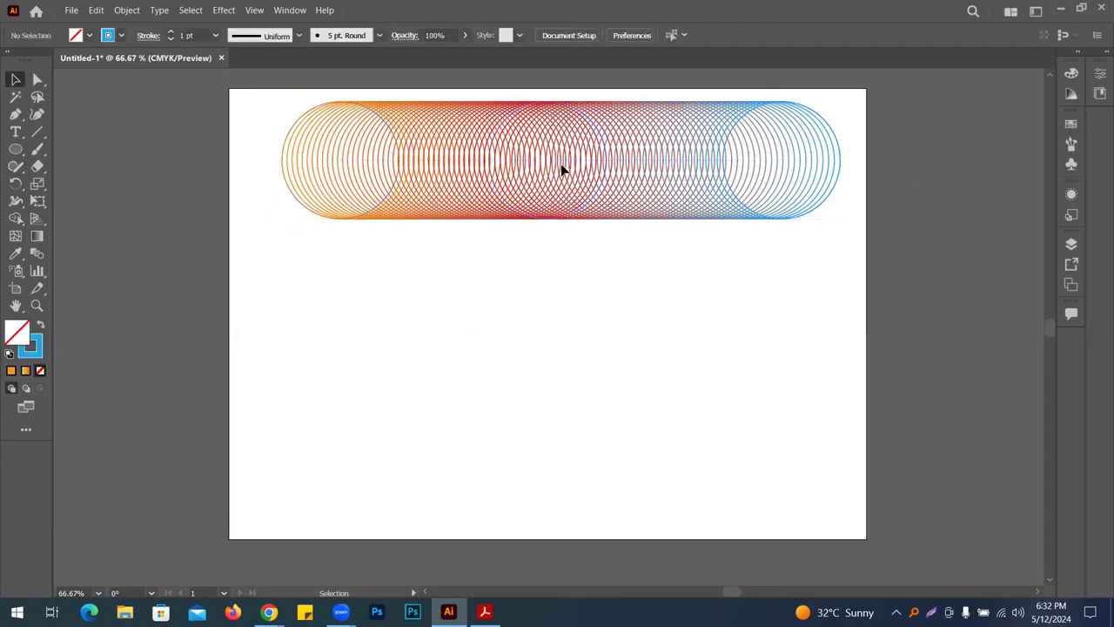
{"action": "left_click_drag", "start_coordinate": [551, 165], "coordinate": [374, 150]}
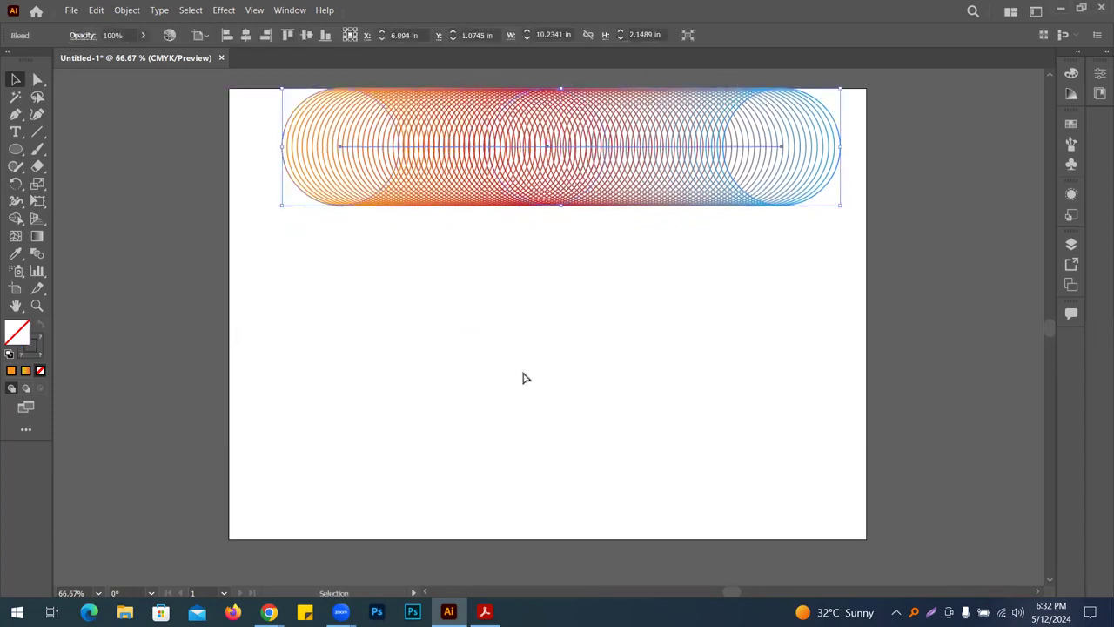
Draw an unfilled circle about 5.1 in across in the empty area below the blend, centered under it
{"action": "left_click_drag", "start_coordinate": [624, 339], "coordinate": [599, 334]}
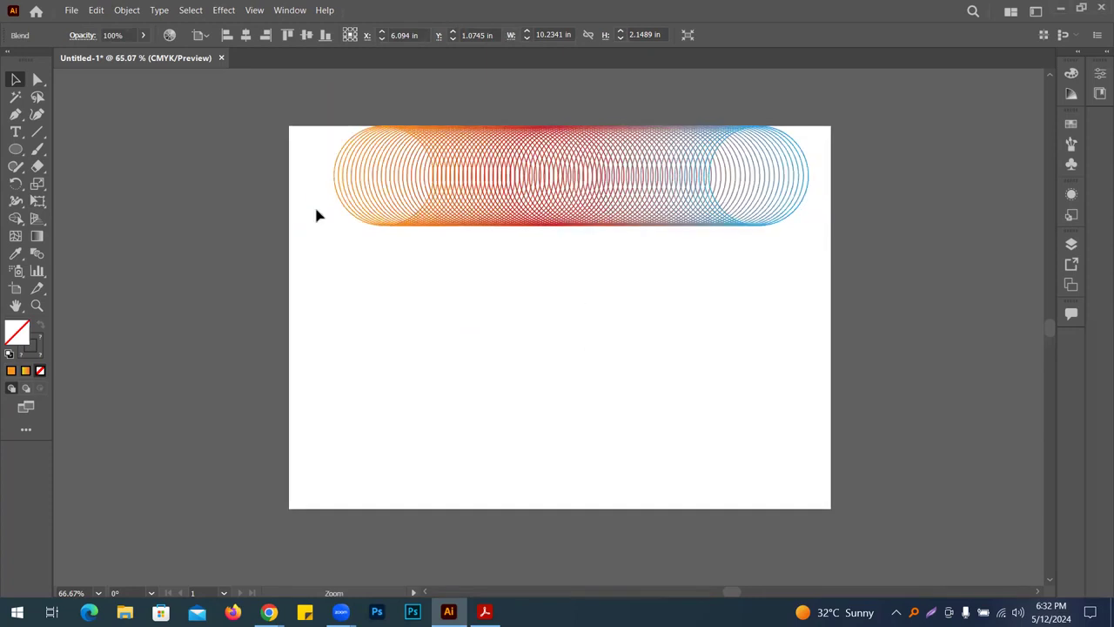
{"action": "left_click", "coordinate": [15, 148]}
{"action": "left_click_drag", "start_coordinate": [547, 311], "coordinate": [660, 403]}
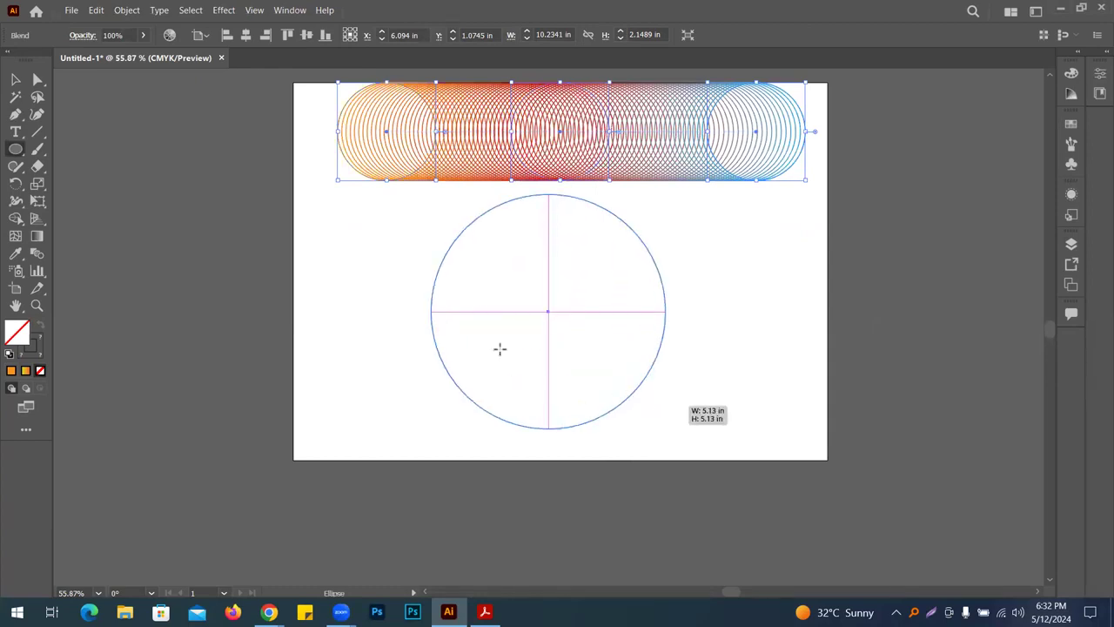
{"action": "left_click_drag", "start_coordinate": [499, 349], "coordinate": [499, 349]}
{"action": "key", "text": "v"}
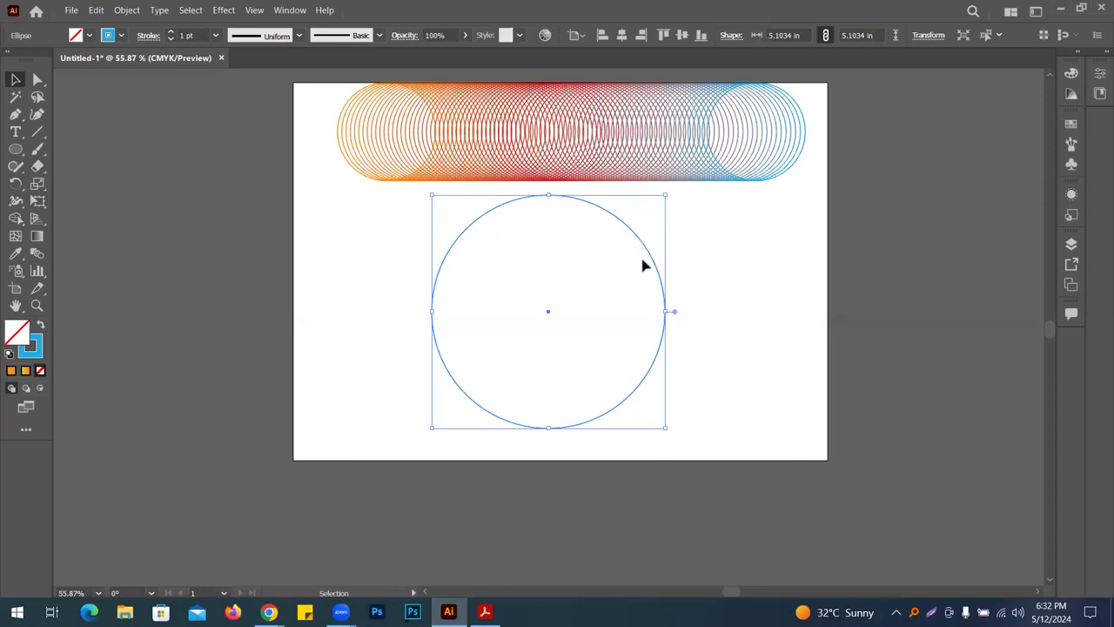
{"action": "left_click_drag", "start_coordinate": [642, 266], "coordinate": [646, 286]}
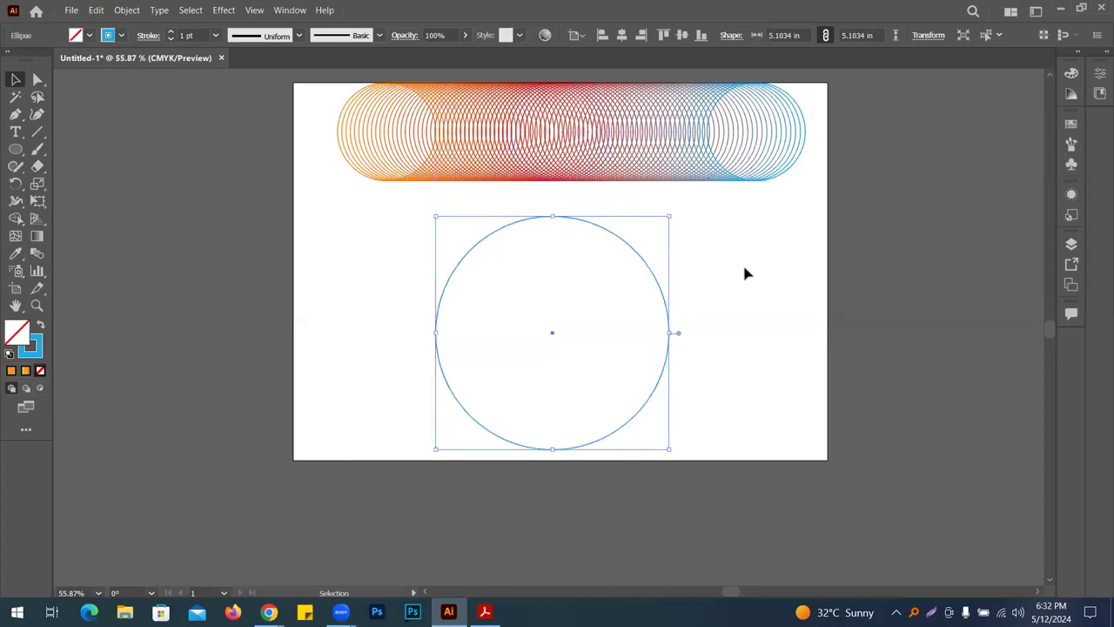
{"action": "left_click", "coordinate": [173, 92]}
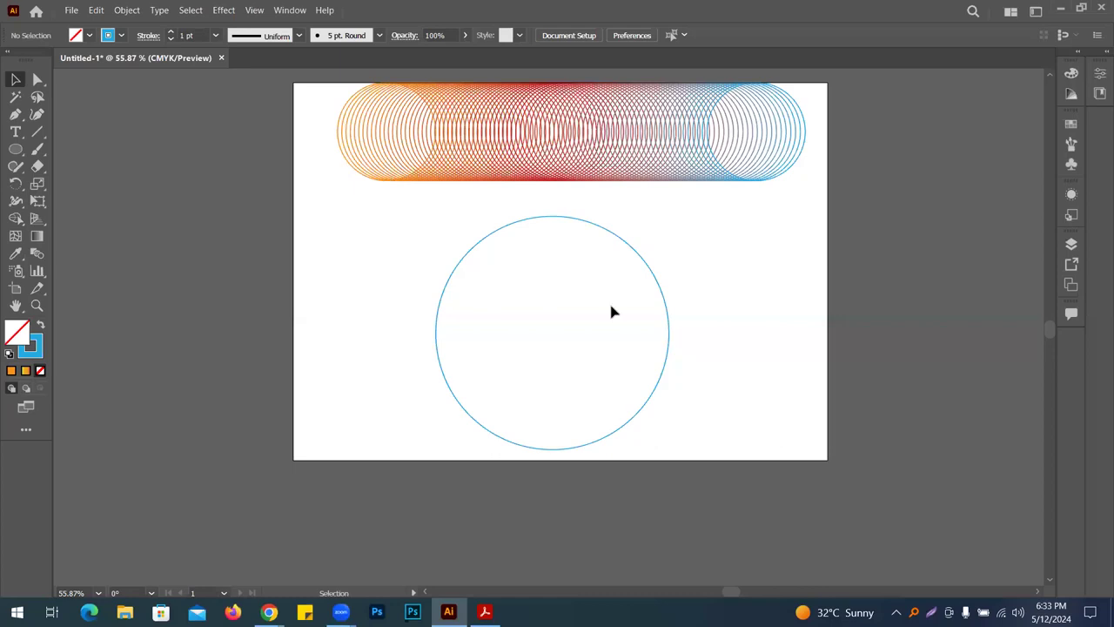
Select the blend and the large circle and replace the blend's spine with the circle
{"action": "key", "text": "ctrl+a"}
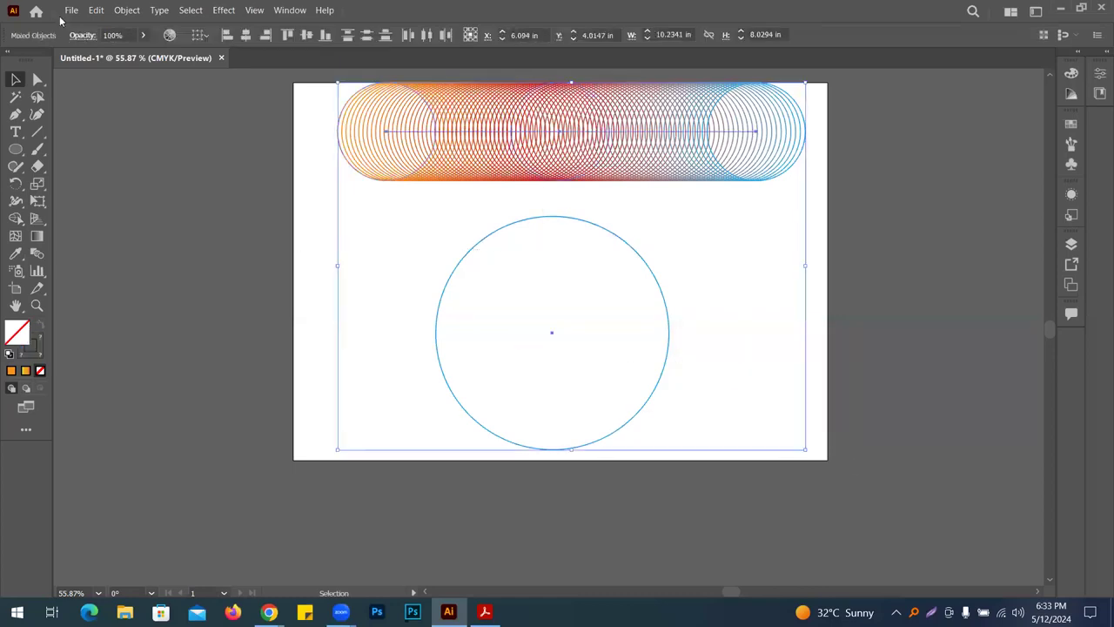
{"action": "left_click", "coordinate": [126, 12]}
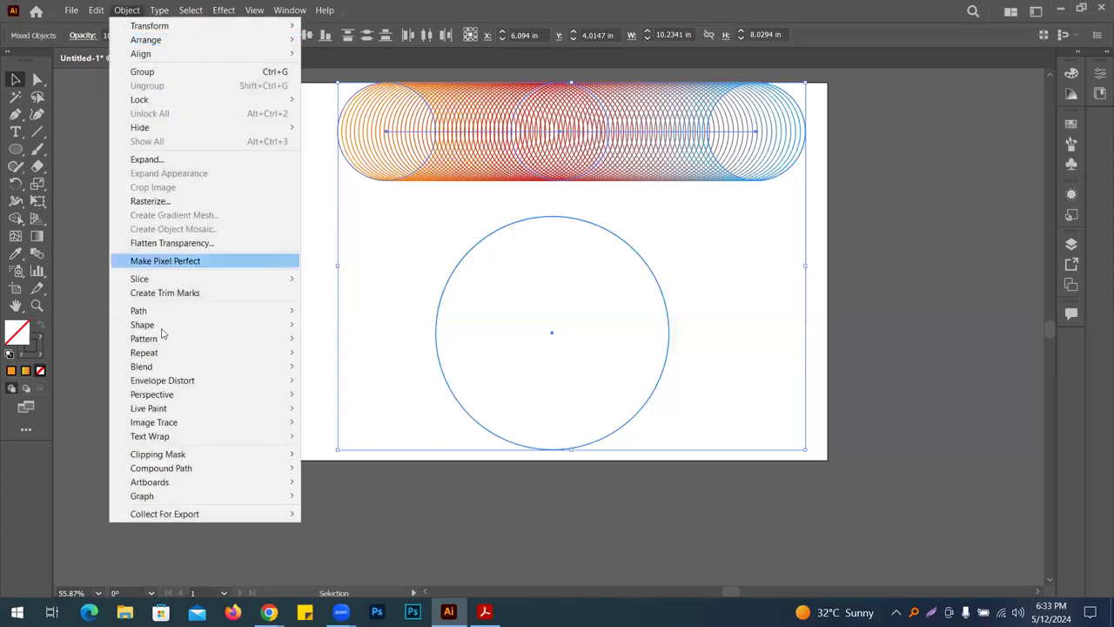
{"action": "mouse_move", "coordinate": [174, 366]}
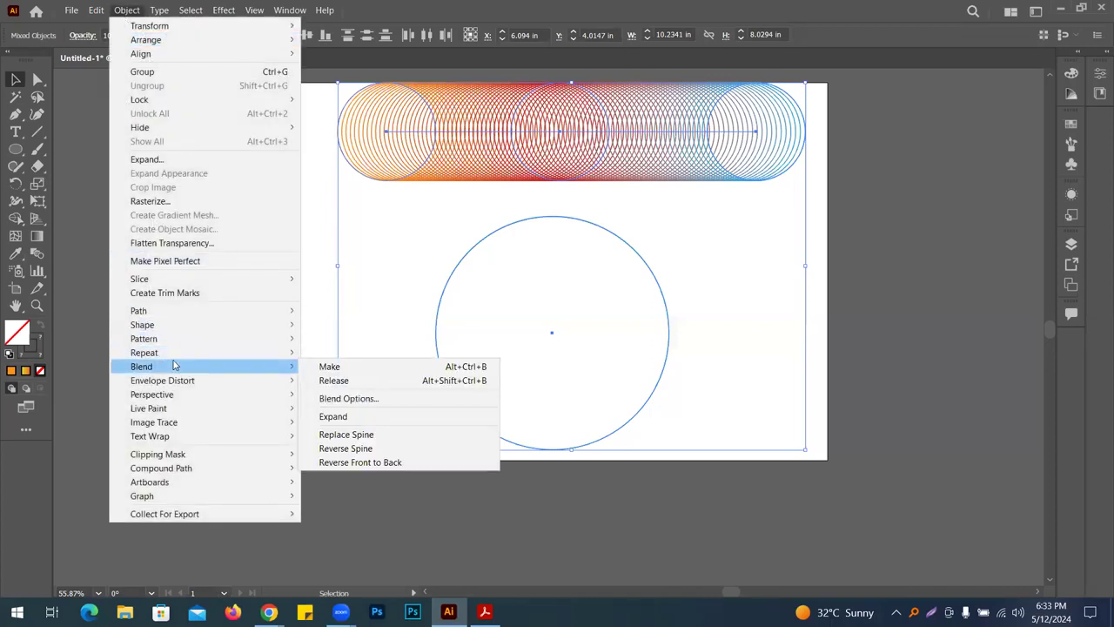
{"action": "left_click", "coordinate": [380, 437]}
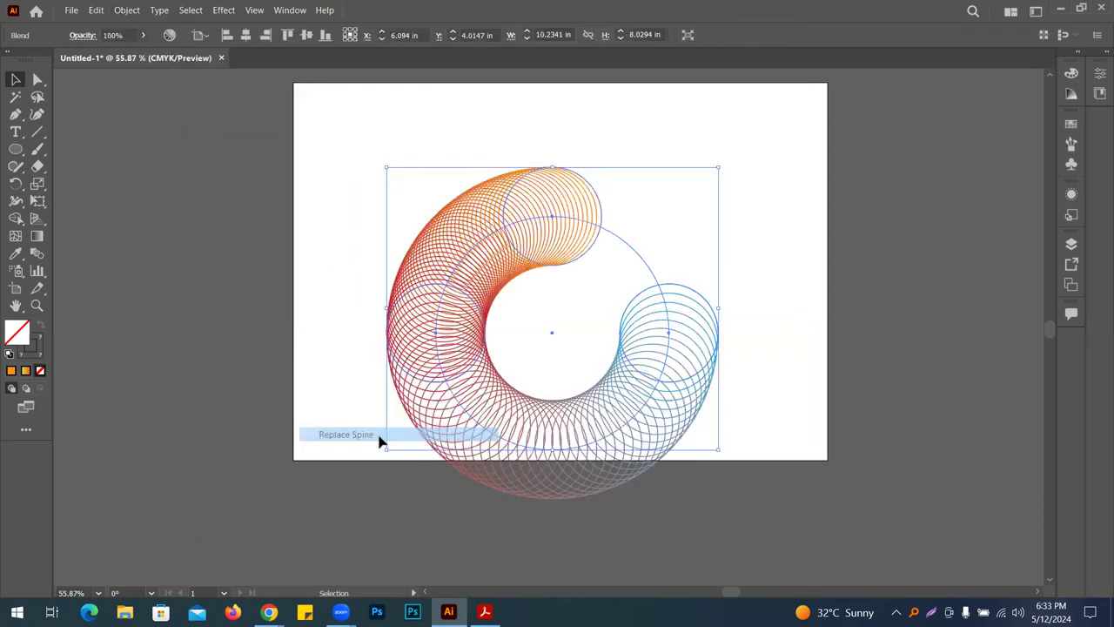
Move the curved blend up so that it lies completely within the artboard
{"action": "left_click_drag", "start_coordinate": [577, 447], "coordinate": [585, 380]}
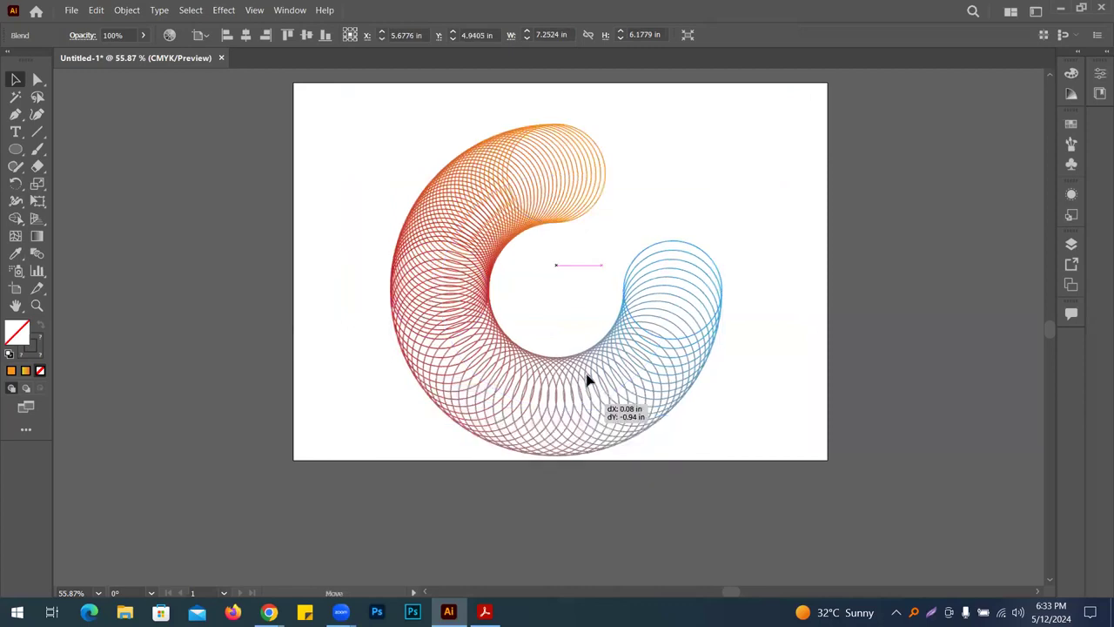
{"action": "left_click_drag", "start_coordinate": [806, 367], "coordinate": [813, 345]}
{"action": "left_click", "coordinate": [812, 346]}
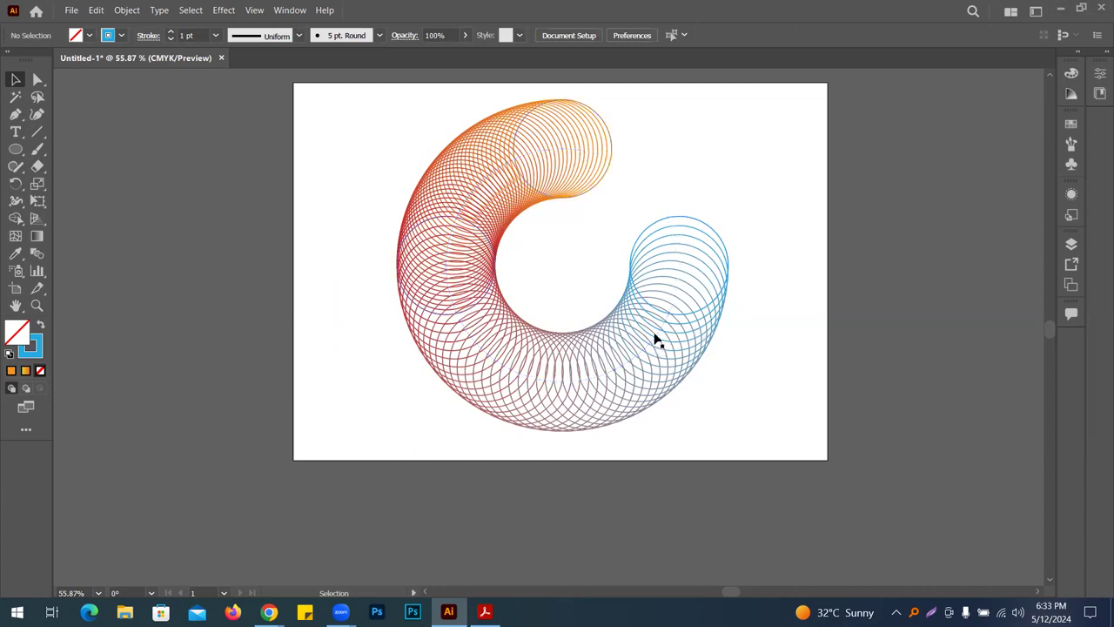
Move the curved blend off the artboard onto the pasteboard at its left side
{"action": "left_click_drag", "start_coordinate": [638, 354], "coordinate": [147, 330]}
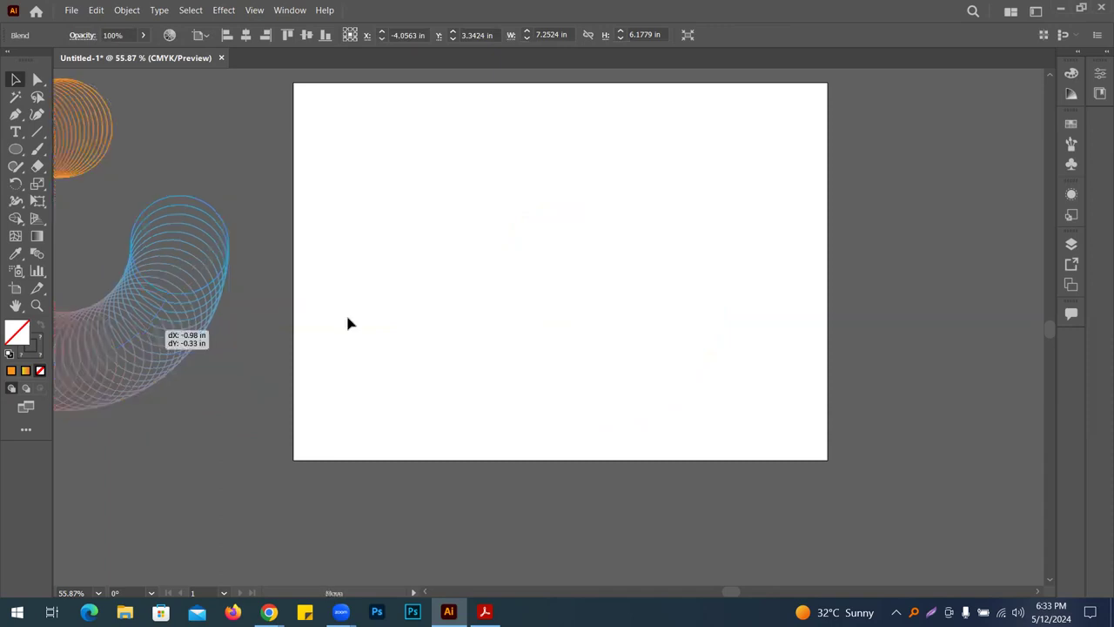
{"action": "left_click", "coordinate": [391, 315]}
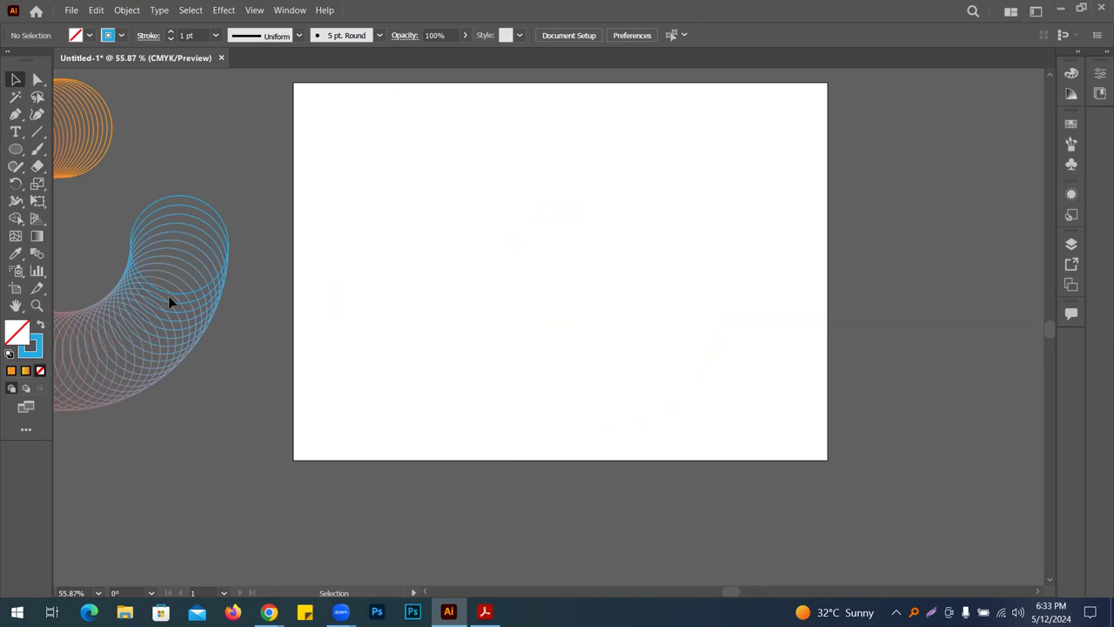
{"action": "left_click_drag", "start_coordinate": [167, 296], "coordinate": [106, 242]}
{"action": "left_click", "coordinate": [667, 249]}
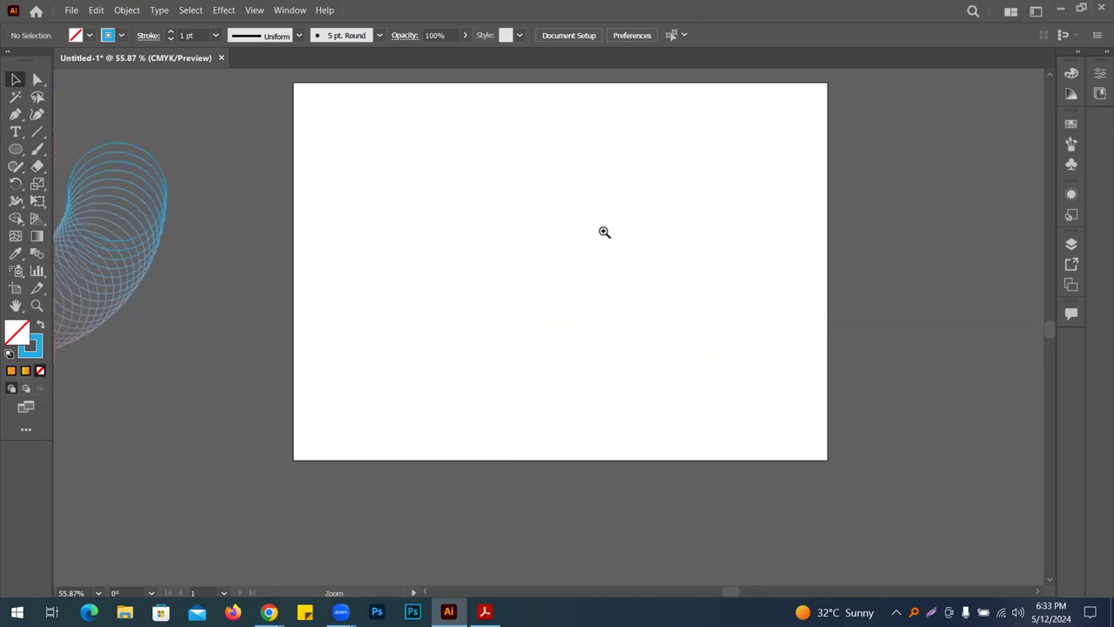
Draw an S-shaped Pen path across the artboard's middle, starting and ending beyond its left and right edges
{"action": "left_click", "coordinate": [604, 232], "text": "ctrl"}
{"action": "left_click_drag", "start_coordinate": [561, 258], "coordinate": [630, 199]}
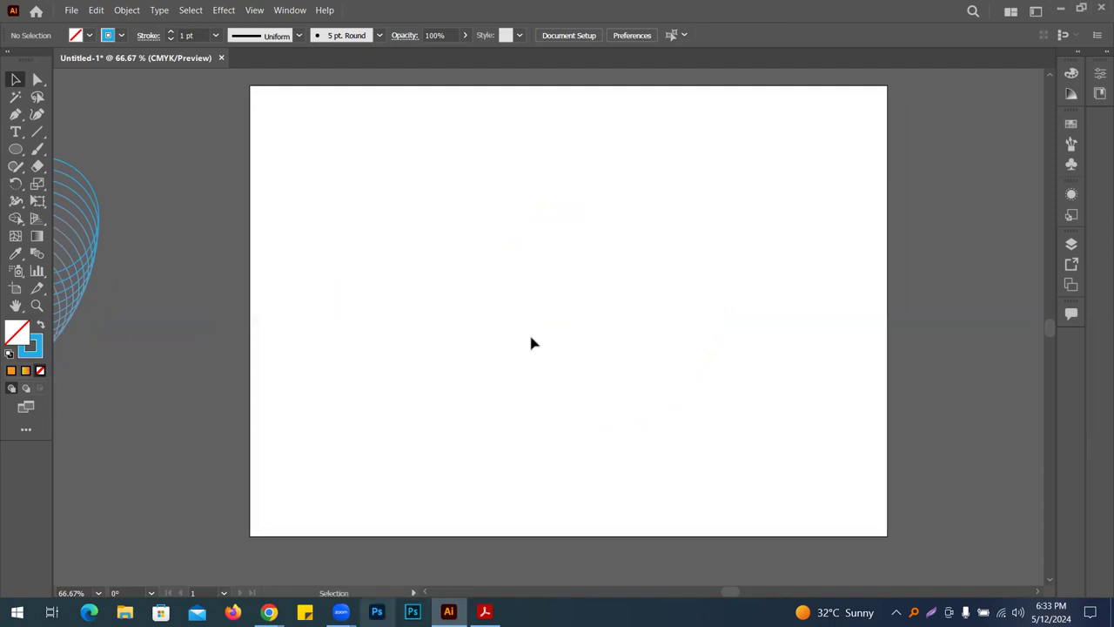
{"action": "left_click", "coordinate": [14, 114]}
{"action": "left_click", "coordinate": [222, 311]}
{"action": "left_click_drag", "start_coordinate": [553, 299], "coordinate": [726, 425]}
{"action": "left_click", "coordinate": [971, 247]}
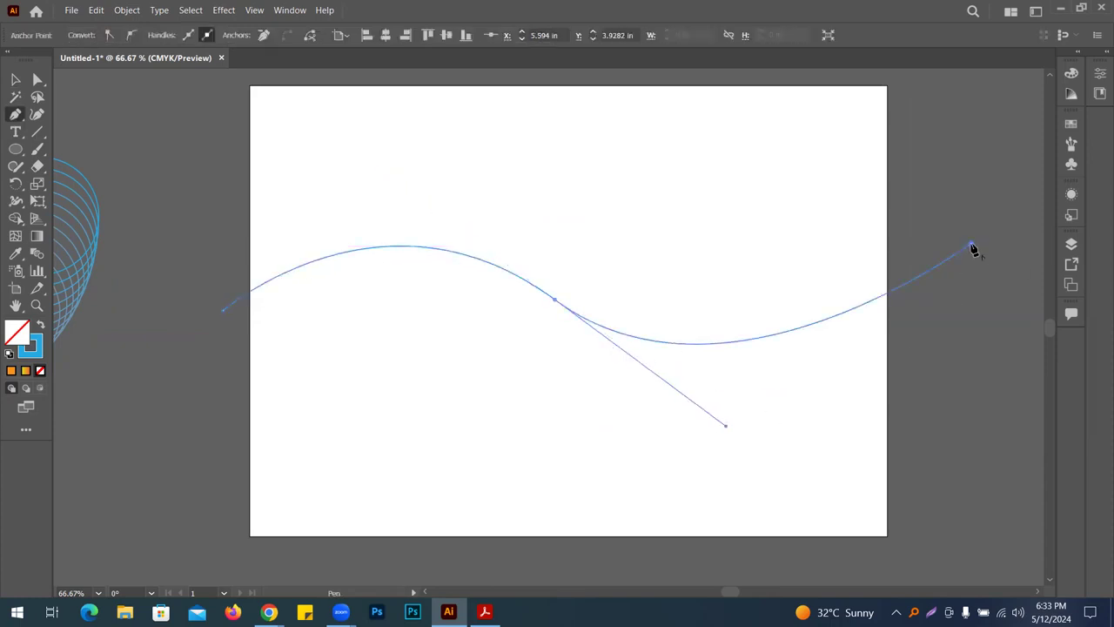
{"action": "left_click", "coordinate": [24, 81]}
{"action": "left_click", "coordinate": [300, 146]}
{"action": "left_click", "coordinate": [16, 114]}
{"action": "left_click", "coordinate": [206, 209]}
{"action": "left_click_drag", "start_coordinate": [477, 398], "coordinate": [445, 501]}
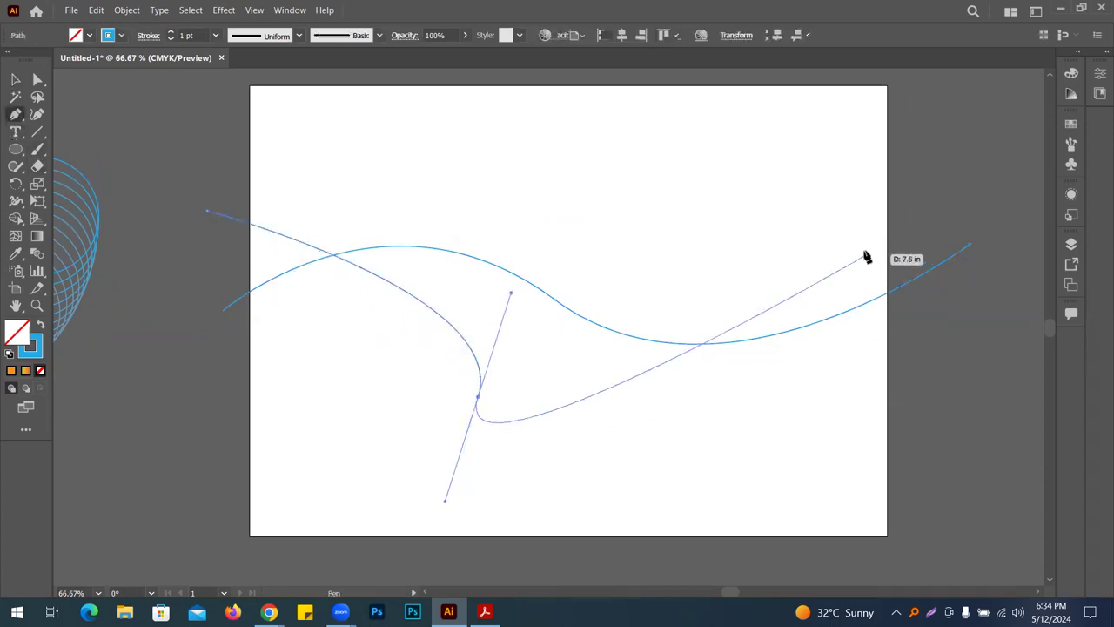
{"action": "key", "text": "Escape"}
{"action": "key", "text": "Delete"}
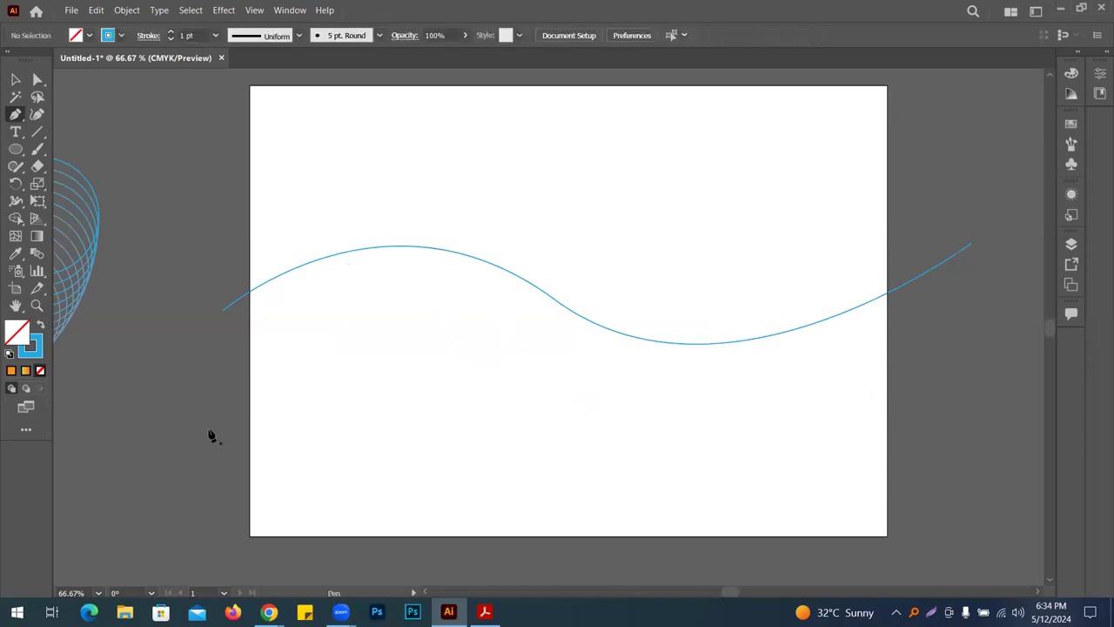
Draw a second wavy Pen path from beyond the artboard's lower left, crossing the first curve, to beyond its upper right
{"action": "left_click", "coordinate": [212, 427]}
{"action": "left_click_drag", "start_coordinate": [478, 356], "coordinate": [612, 435]}
{"action": "left_click_drag", "start_coordinate": [746, 226], "coordinate": [748, 176]}
{"action": "left_click", "coordinate": [939, 153]}
{"action": "key", "text": "Escape"}
Draw a third wavy Pen path from beyond the artboard's lower right to beyond its upper left, crossing the other curves
{"action": "left_click", "coordinate": [917, 454]}
{"action": "left_click_drag", "start_coordinate": [531, 243], "coordinate": [406, 336]}
{"action": "left_click", "coordinate": [175, 181]}
{"action": "key", "text": "Escape"}
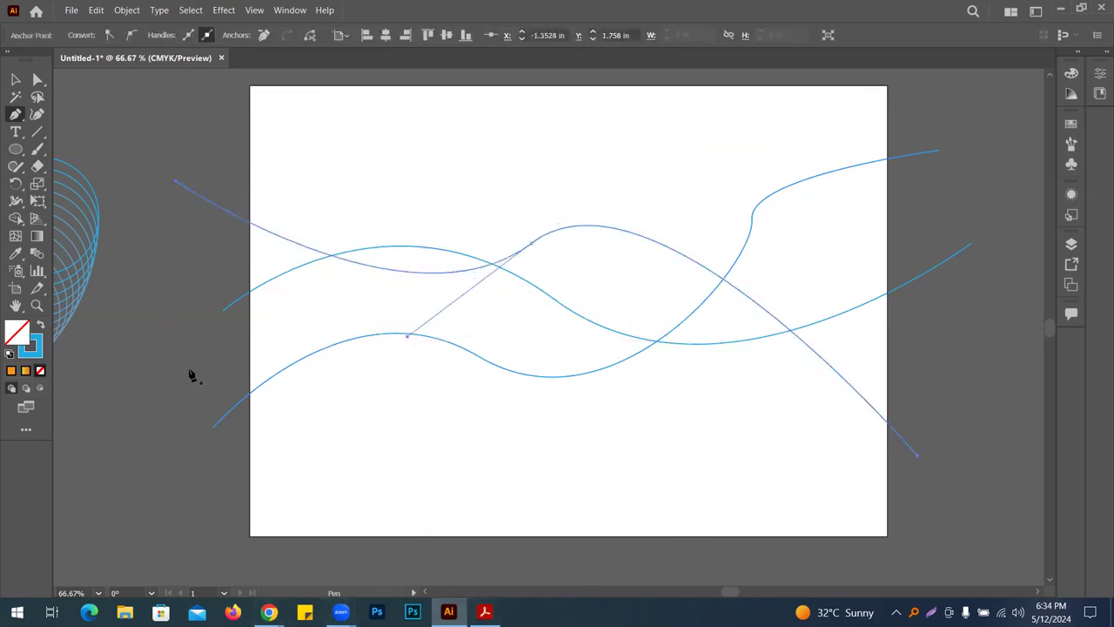
Draw a fourth Pen path with several waves from beyond the artboard's lower-left area to beyond its right edge, and deselect it
{"action": "left_click", "coordinate": [232, 485]}
{"action": "left_click_drag", "start_coordinate": [505, 310], "coordinate": [650, 378]}
{"action": "left_click", "coordinate": [748, 167]}
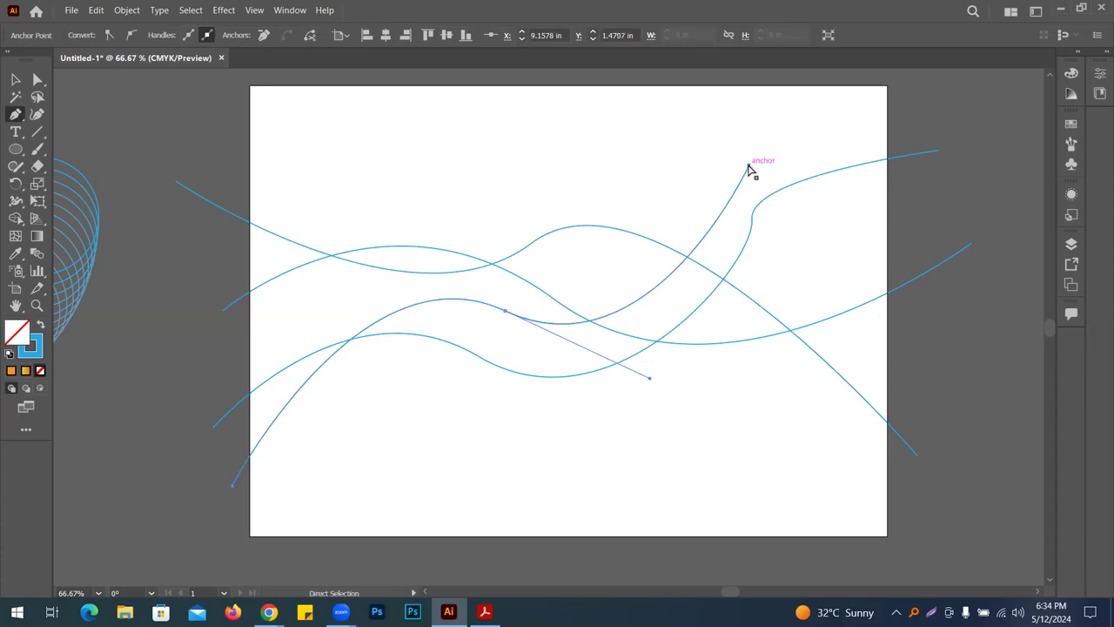
{"action": "left_click_drag", "start_coordinate": [810, 258], "coordinate": [954, 374]}
{"action": "left_click", "coordinate": [1010, 373]}
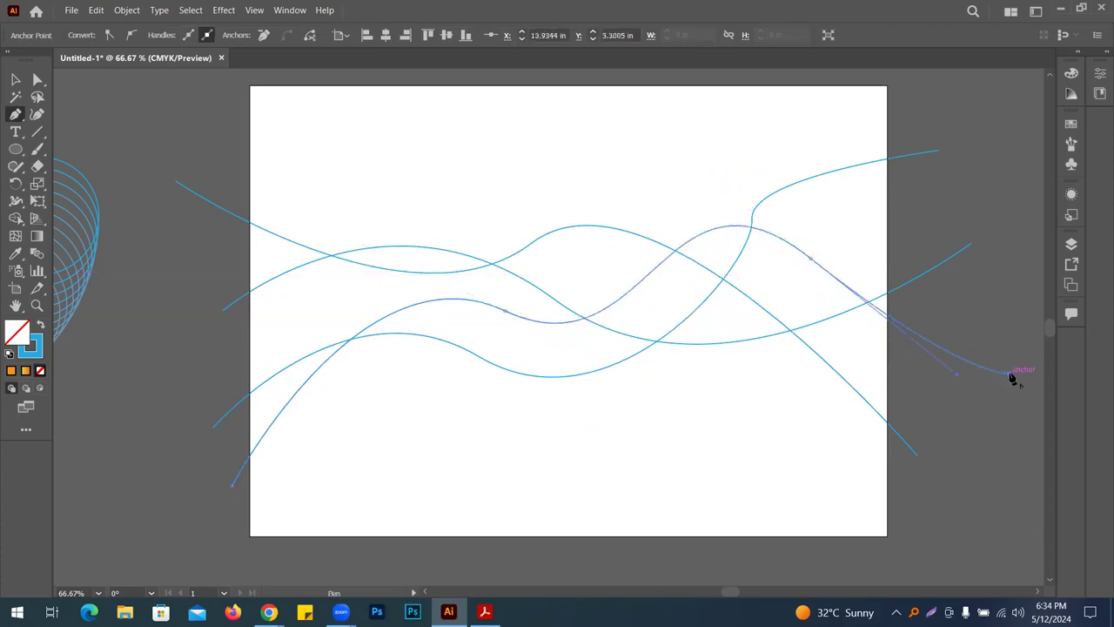
{"action": "left_click", "coordinate": [17, 80]}
{"action": "left_click", "coordinate": [168, 146]}
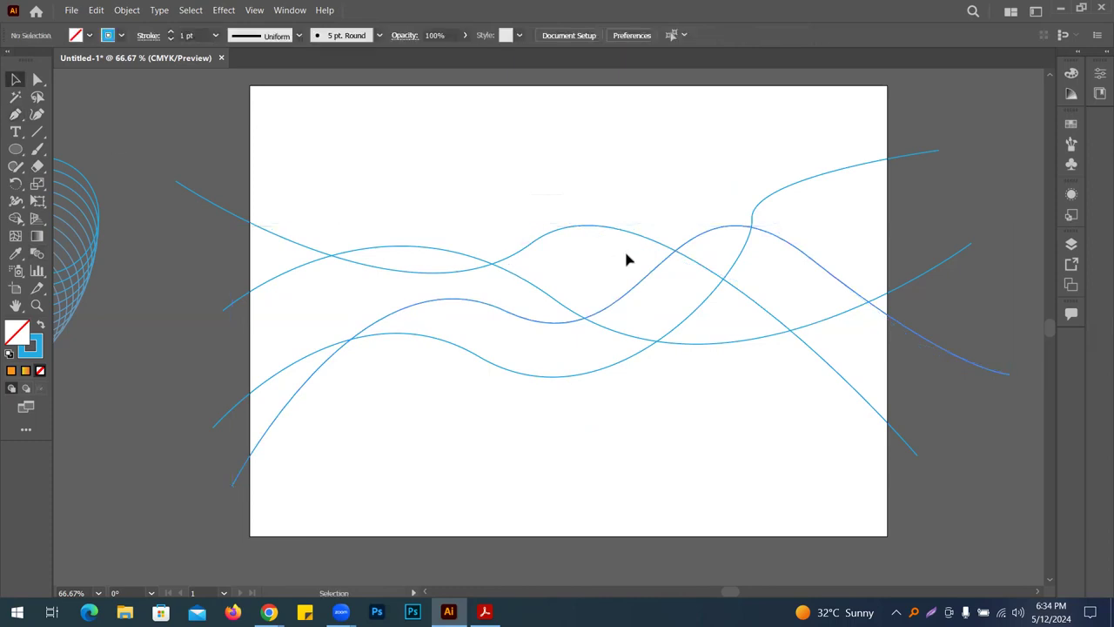
Change the stroke of the curve starting at the artboard's upper left to crimson red and the curve starting just below it to orange
{"action": "left_click_drag", "start_coordinate": [173, 163], "coordinate": [198, 209]}
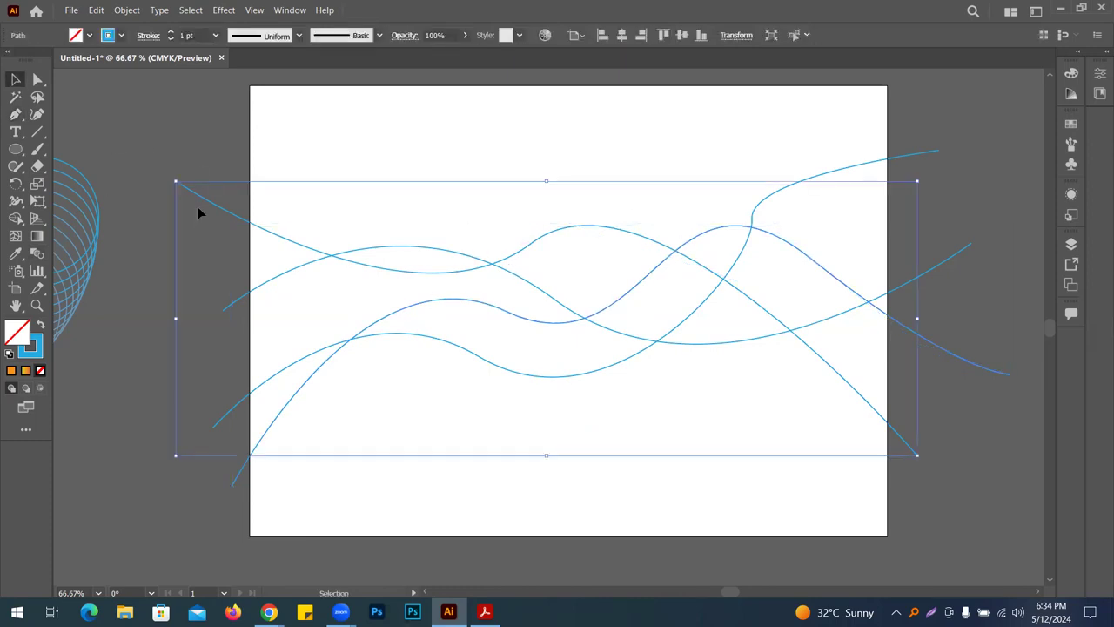
{"action": "left_click", "coordinate": [121, 35]}
{"action": "left_click", "coordinate": [107, 62]}
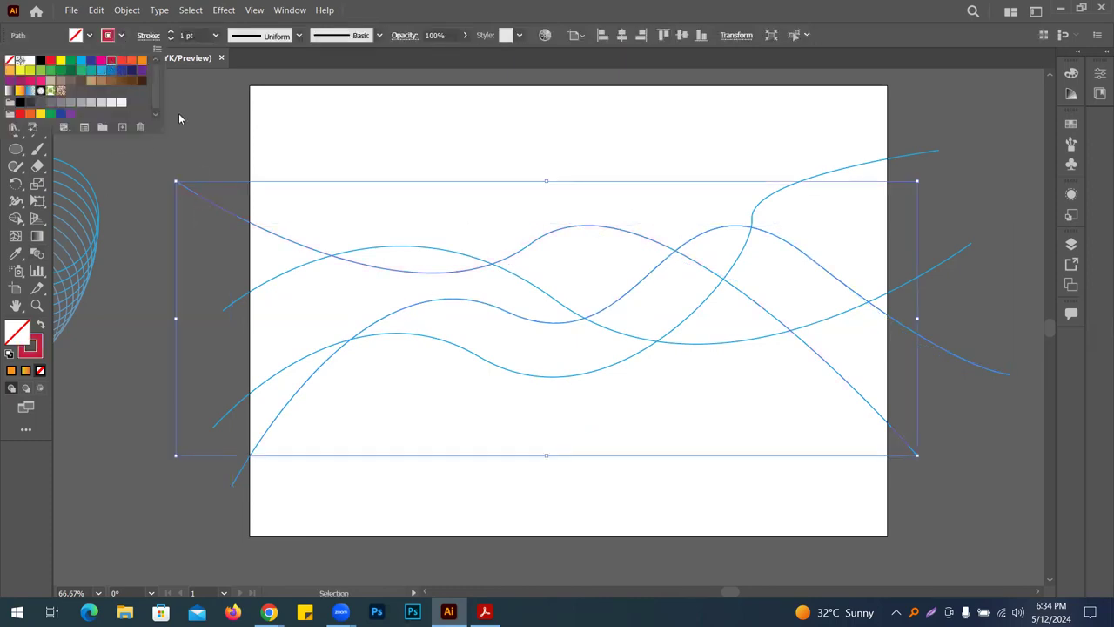
{"action": "left_click_drag", "start_coordinate": [216, 277], "coordinate": [245, 331]}
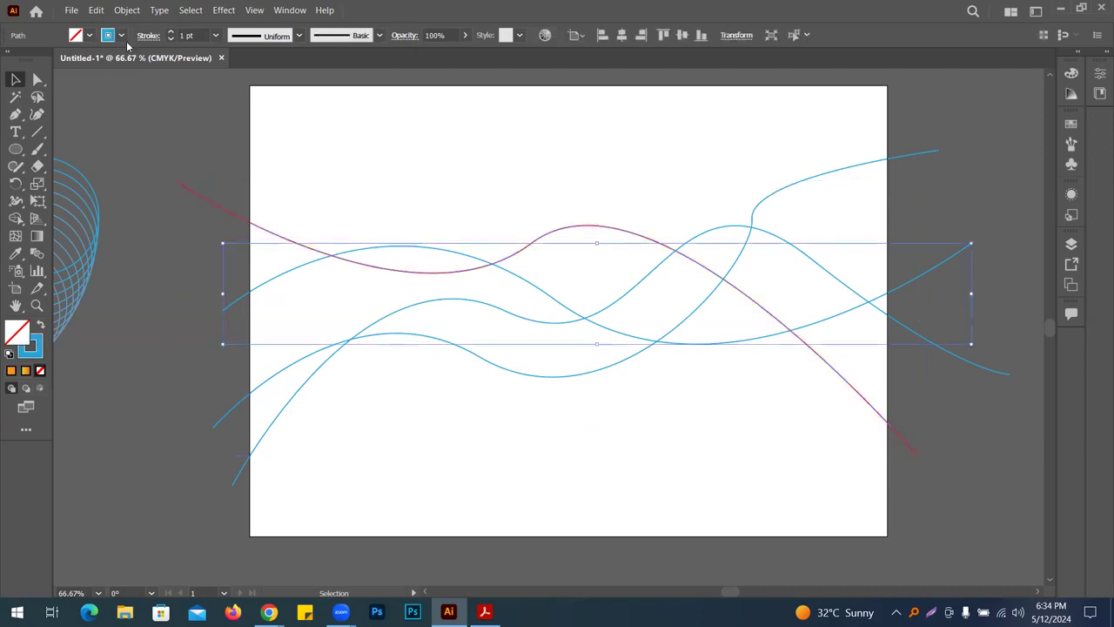
{"action": "left_click", "coordinate": [121, 35]}
{"action": "left_click", "coordinate": [142, 65]}
Change the stroke of the curve running from the artboard's lower left to its upper right to dark green, and deselect it
{"action": "left_click", "coordinate": [188, 350]}
{"action": "left_click", "coordinate": [233, 408]}
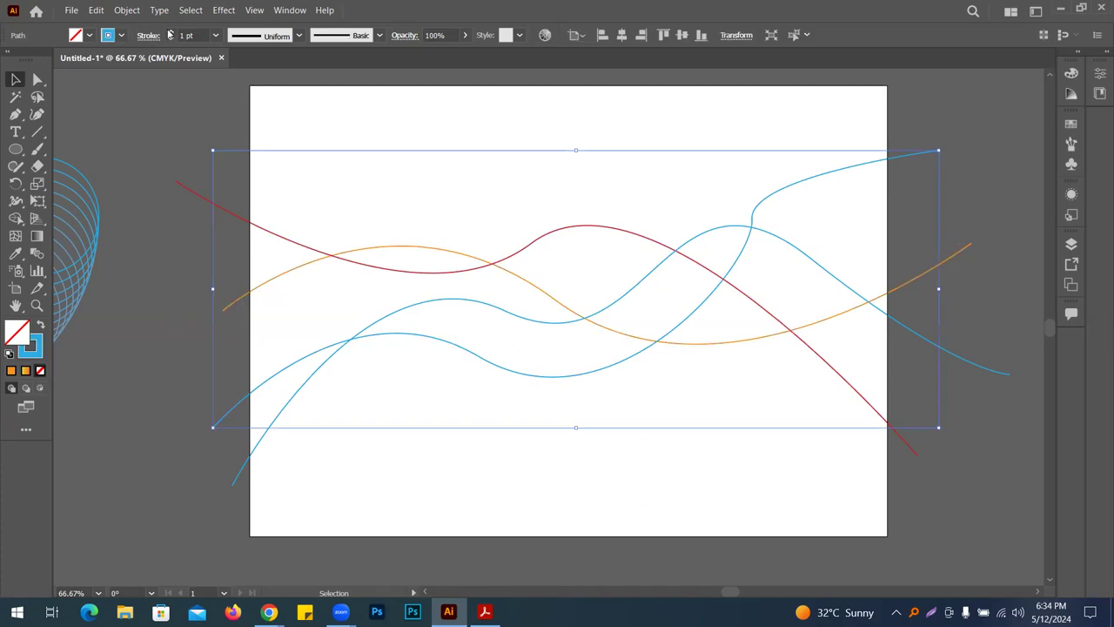
{"action": "left_click", "coordinate": [122, 34]}
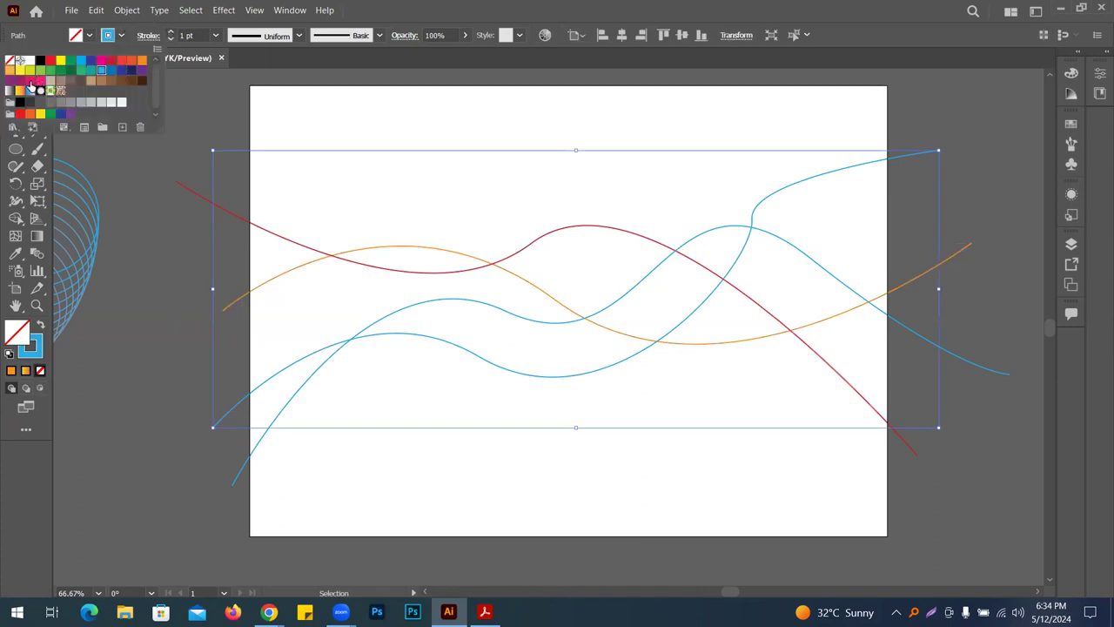
{"action": "left_click", "coordinate": [71, 71]}
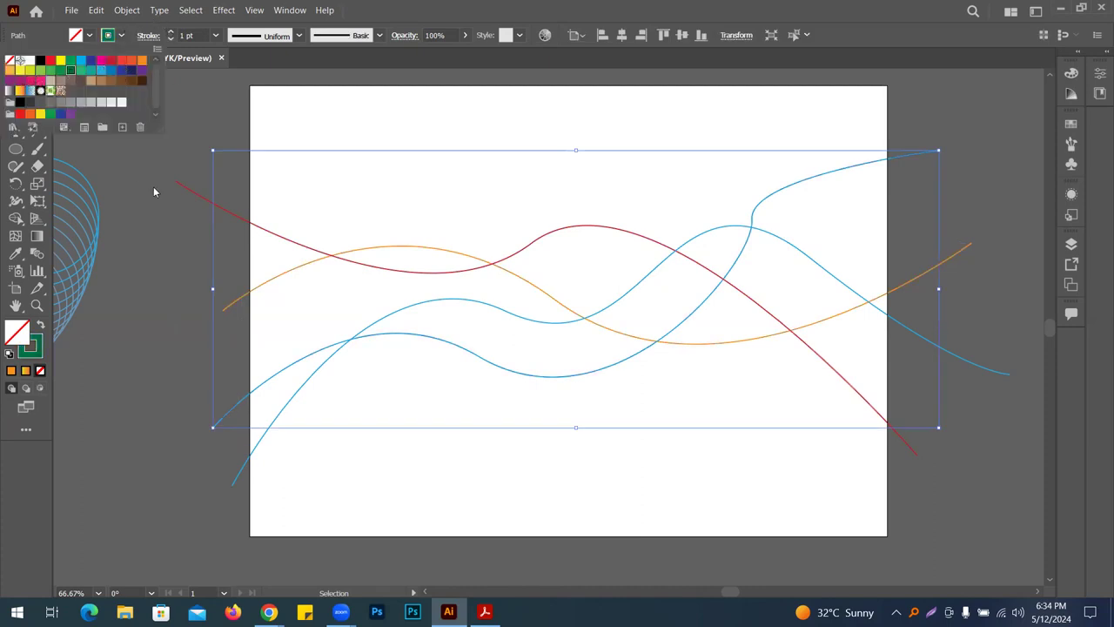
{"action": "left_click", "coordinate": [149, 228]}
{"action": "left_click", "coordinate": [242, 348]}
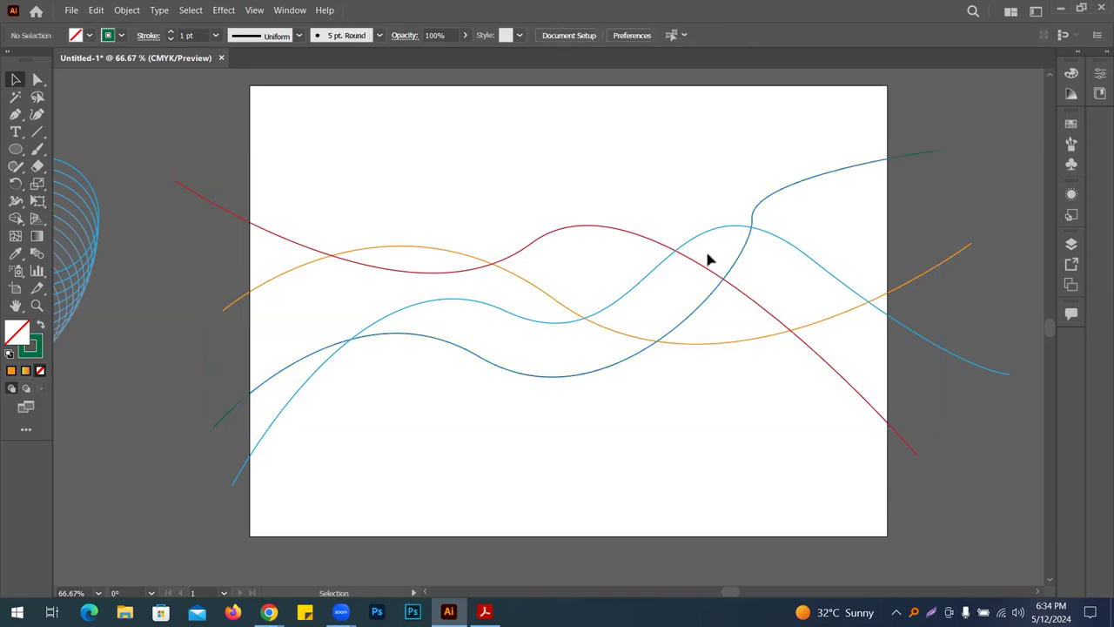
Select all four curves, confirm blend spacing of 40 specified steps, and set their stroke weight to 0.5 pt
{"action": "left_click_drag", "start_coordinate": [431, 119], "coordinate": [706, 489]}
{"action": "left_click", "coordinate": [127, 10]}
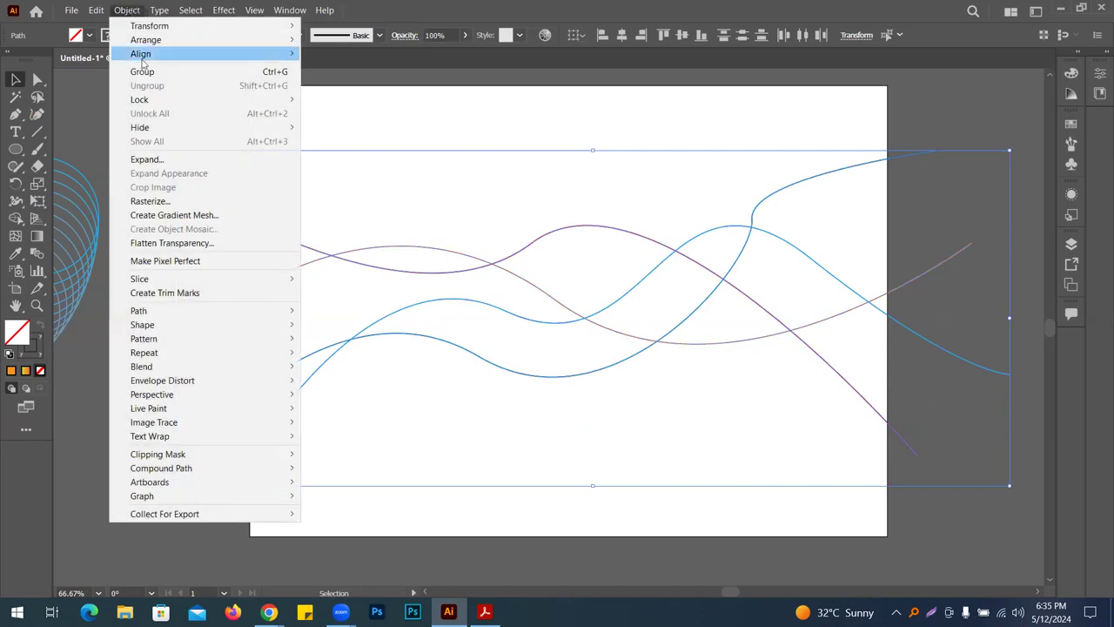
{"action": "mouse_move", "coordinate": [152, 372]}
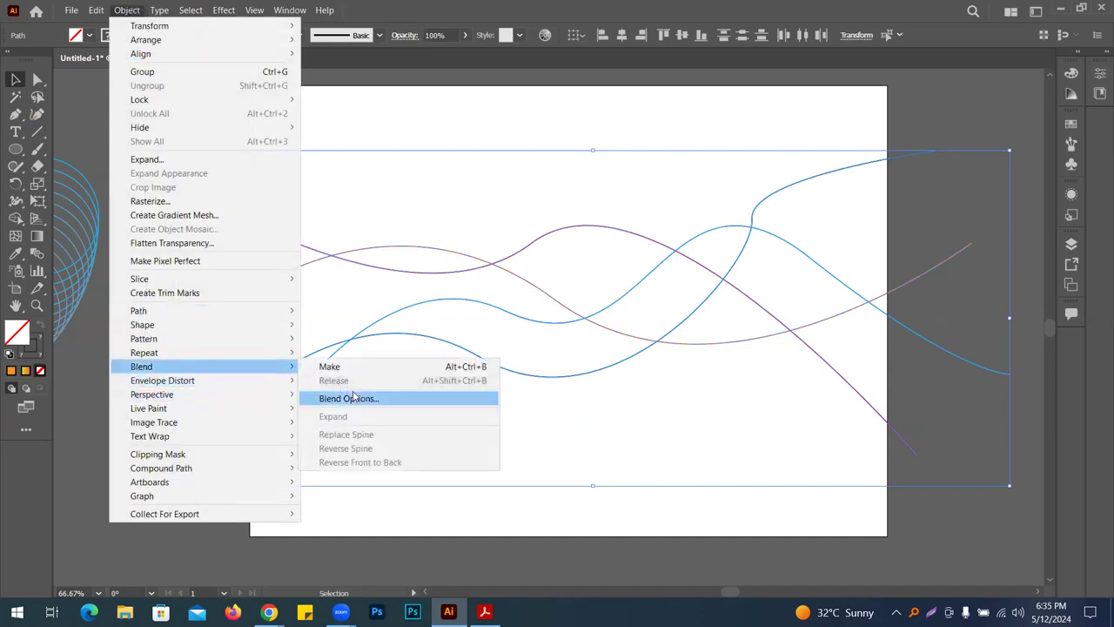
{"action": "left_click", "coordinate": [352, 398]}
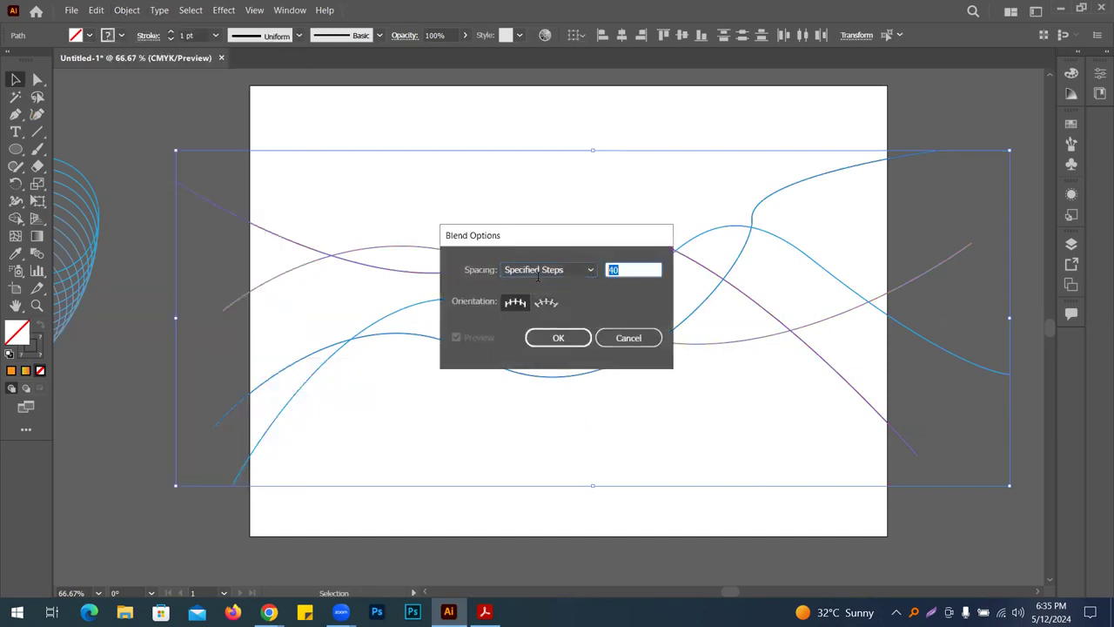
{"action": "left_click", "coordinate": [543, 338]}
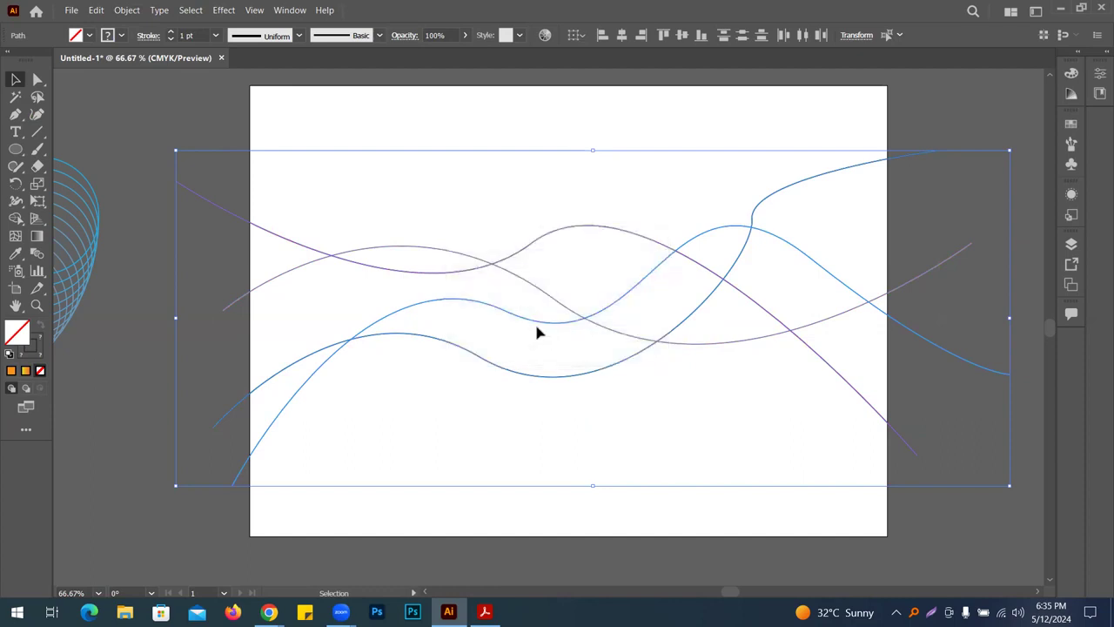
{"action": "left_click", "coordinate": [172, 41]}
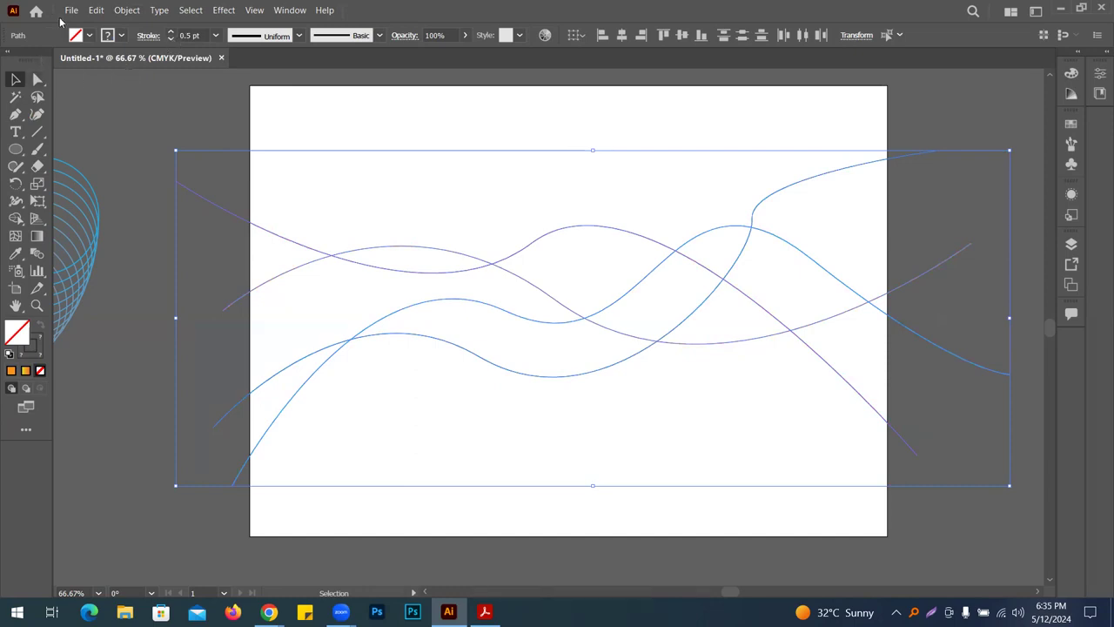
Make a blend from the four coloured curves and deselect it
{"action": "left_click", "coordinate": [138, 12]}
{"action": "mouse_move", "coordinate": [267, 365]}
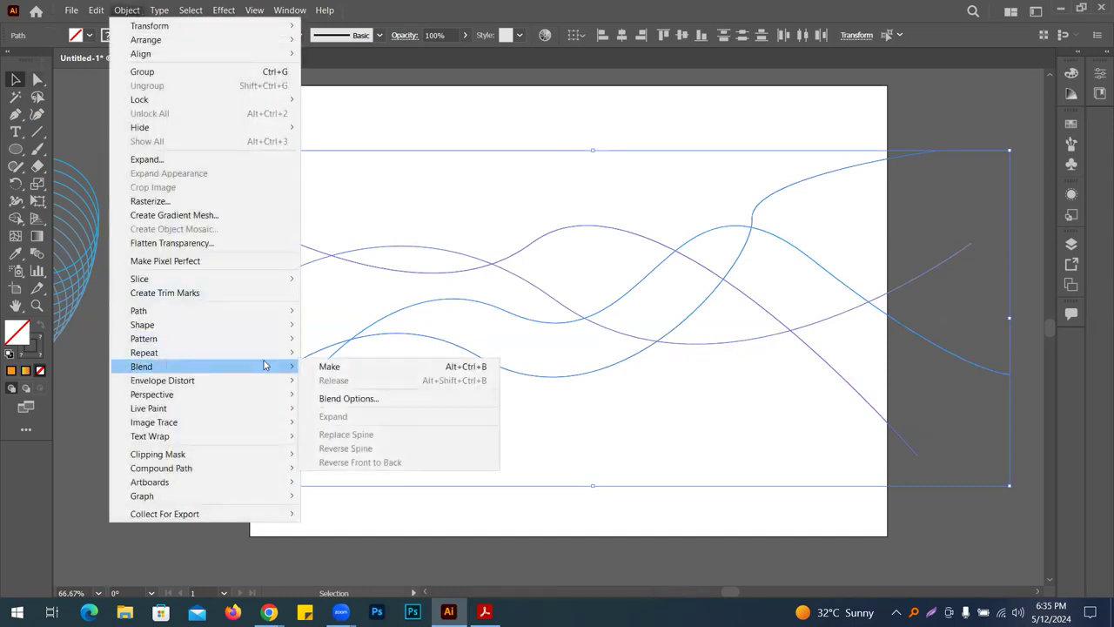
{"action": "left_click", "coordinate": [333, 366]}
{"action": "left_click", "coordinate": [372, 159]}
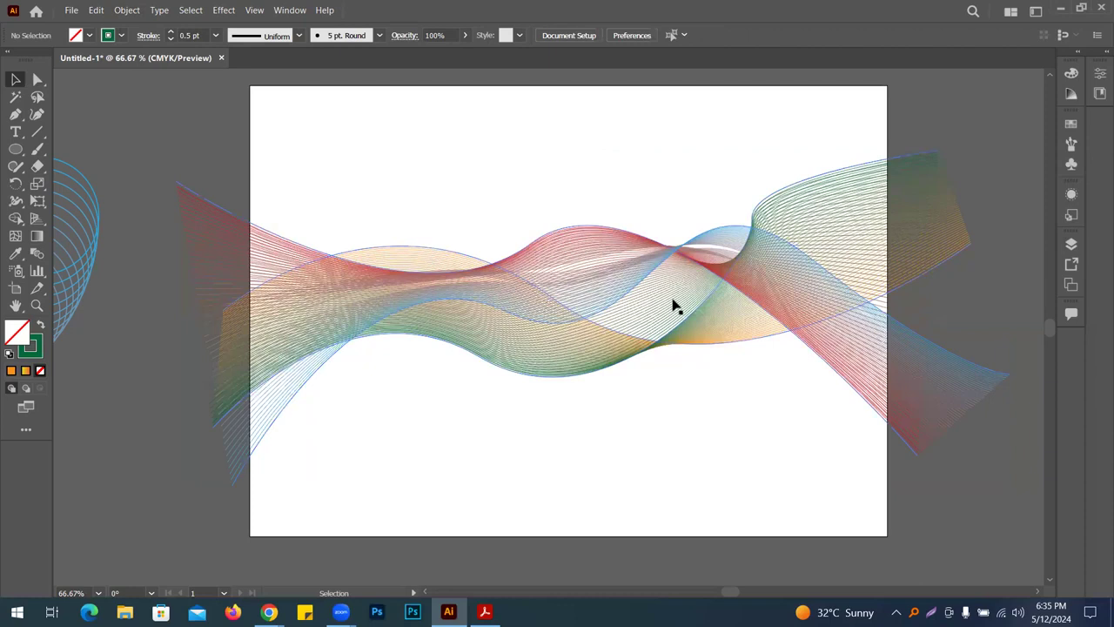
Reshape the blended blue curve with Direct Selection, moving its right inner anchor slightly up and its middle anchor down below the green curve
{"action": "left_click_drag", "start_coordinate": [464, 98], "coordinate": [704, 520]}
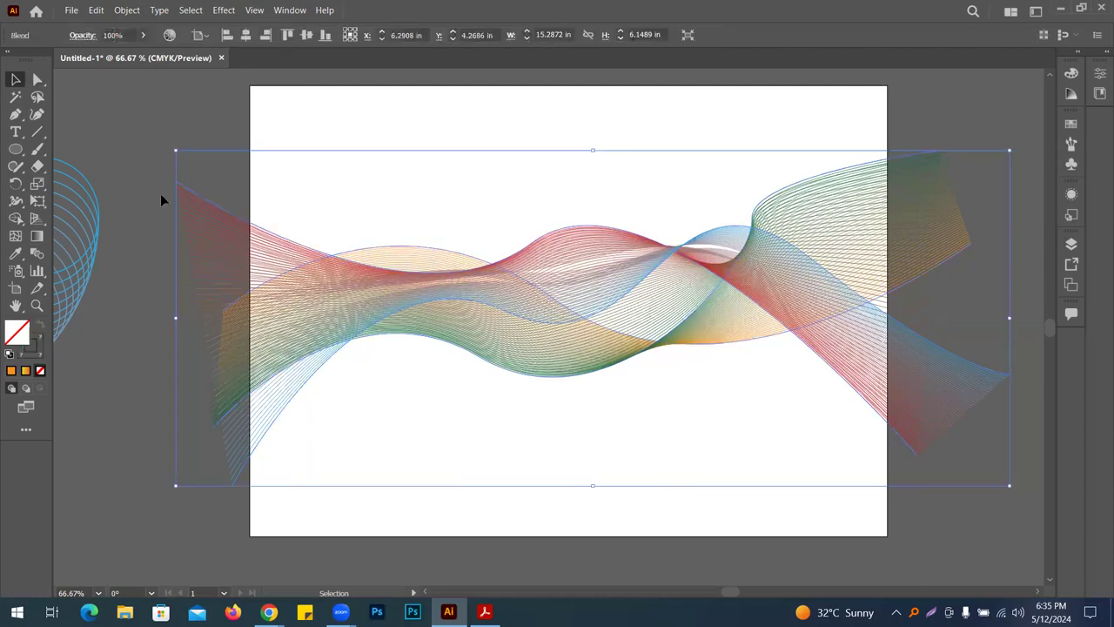
{"action": "left_click", "coordinate": [36, 80]}
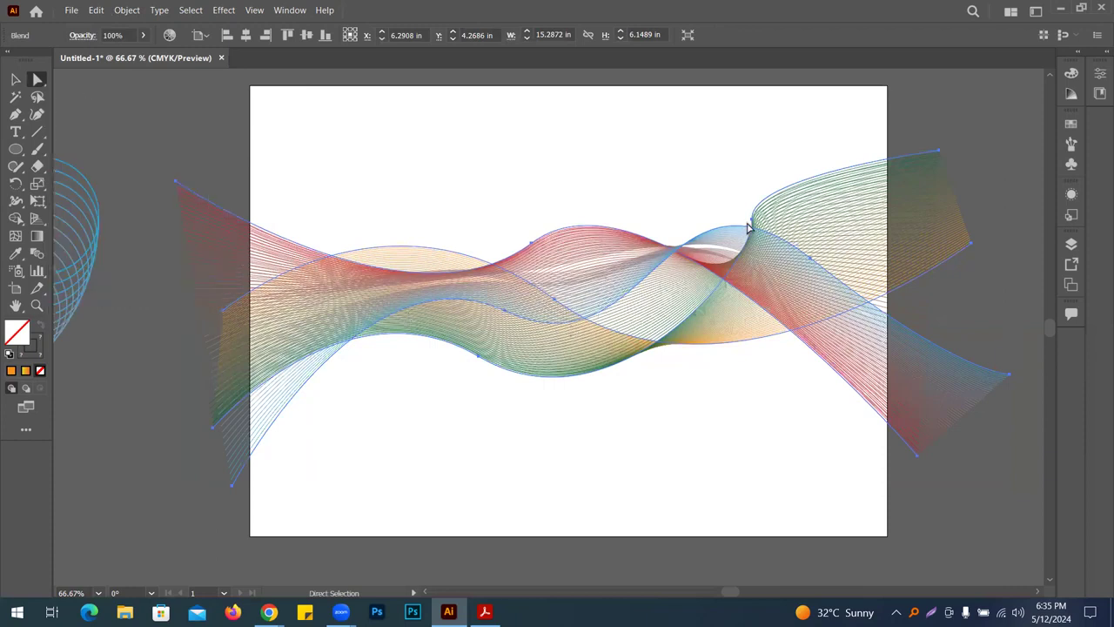
{"action": "left_click", "coordinate": [811, 259]}
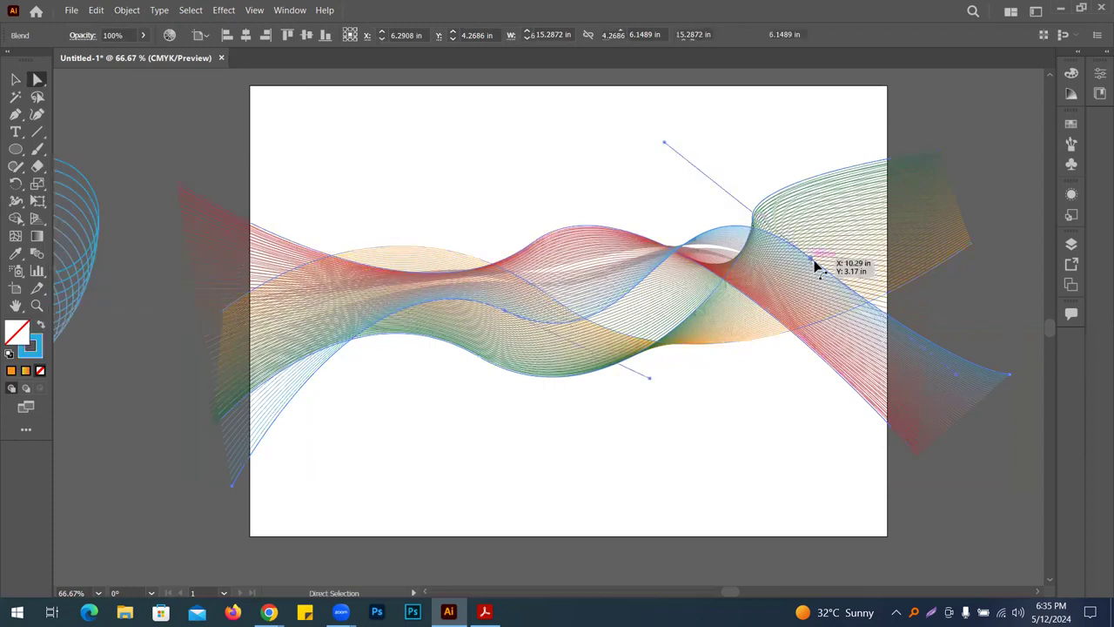
{"action": "left_click_drag", "start_coordinate": [811, 259], "coordinate": [824, 233]}
{"action": "left_click", "coordinate": [505, 312]}
{"action": "left_click_drag", "start_coordinate": [504, 313], "coordinate": [498, 373]}
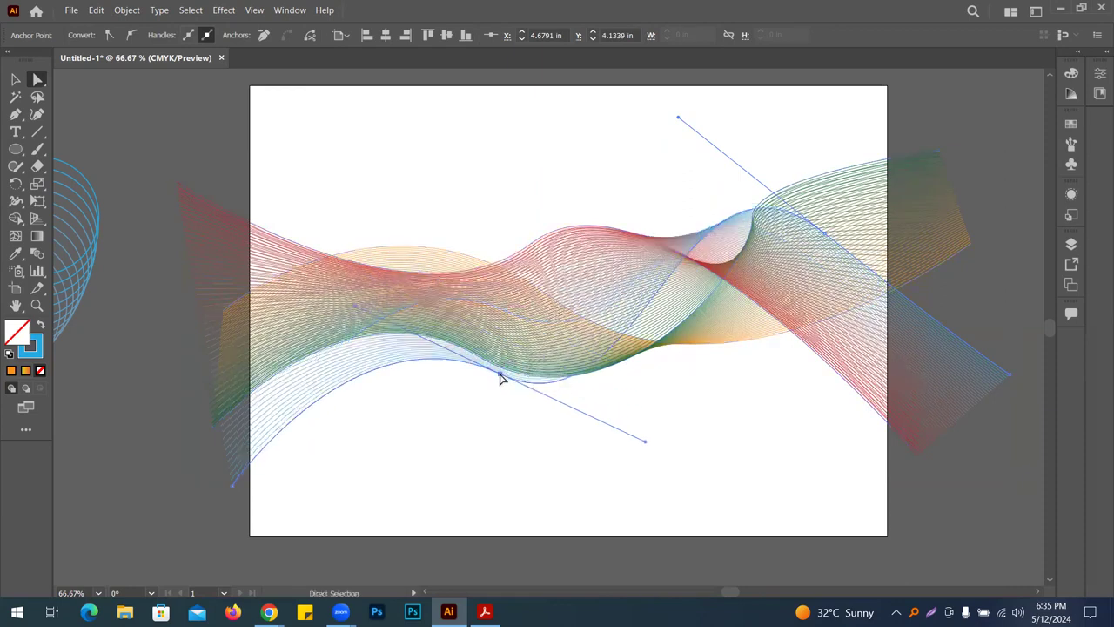
Move the orange curve's middle anchor up near the red curve's crest, raising its left hump above the red curve
{"action": "left_click", "coordinate": [524, 282]}
{"action": "left_click_drag", "start_coordinate": [561, 309], "coordinate": [530, 232]}
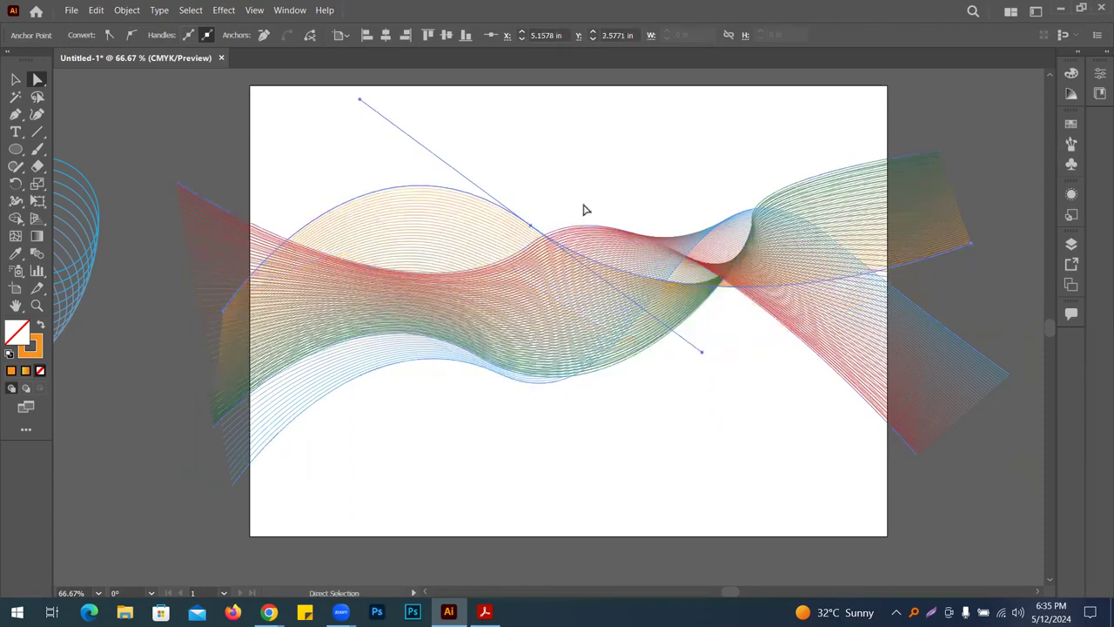
{"action": "left_click", "coordinate": [716, 277]}
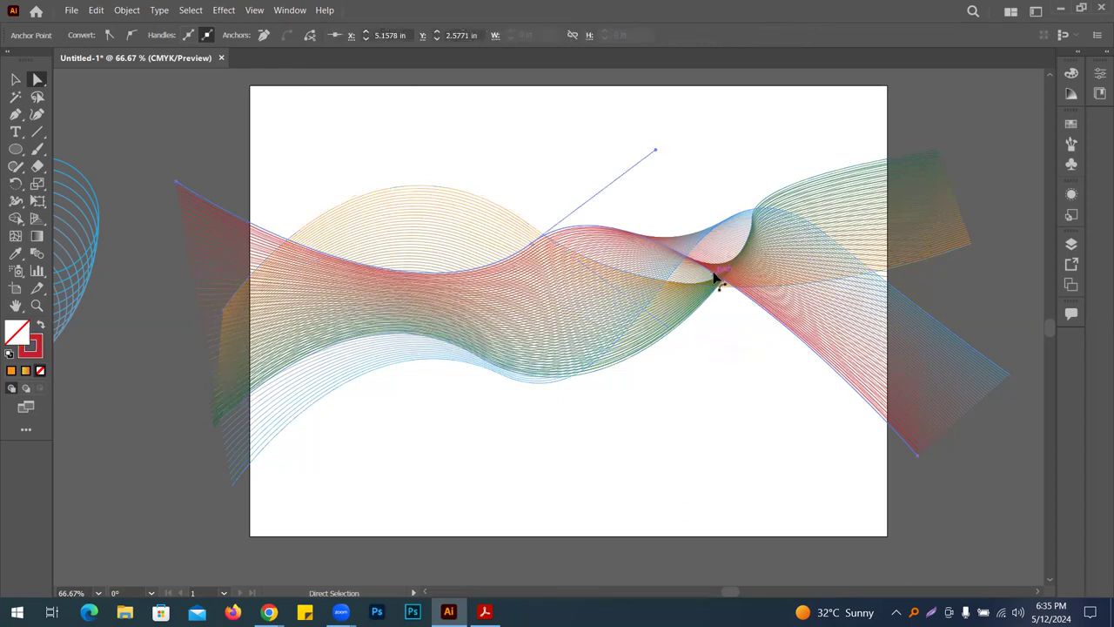
{"action": "left_click", "coordinate": [727, 219]}
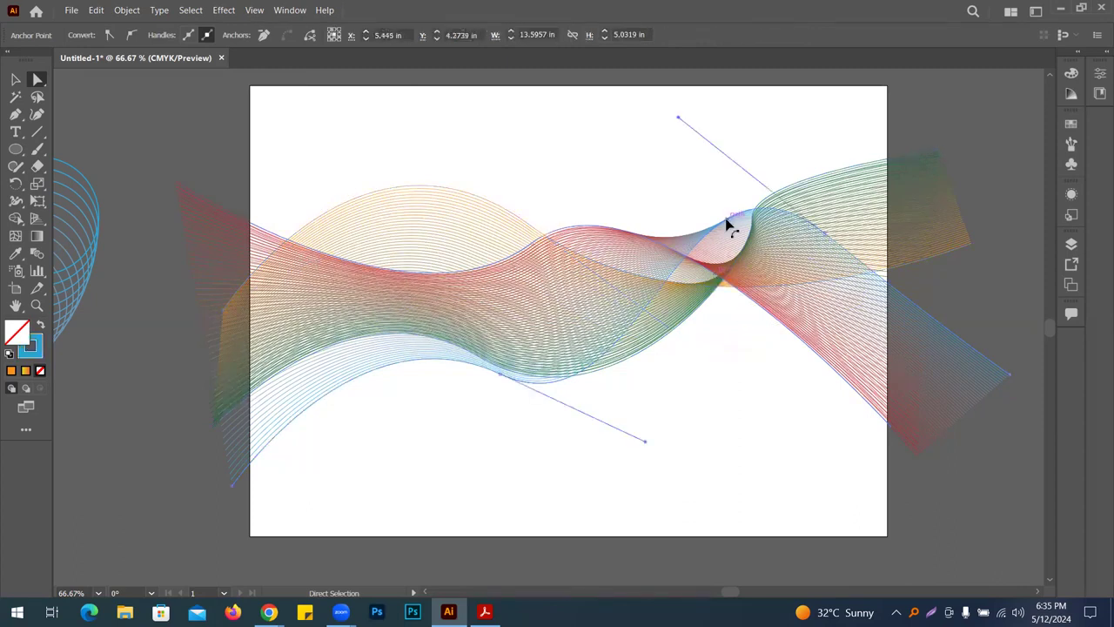
{"action": "left_click", "coordinate": [759, 304]}
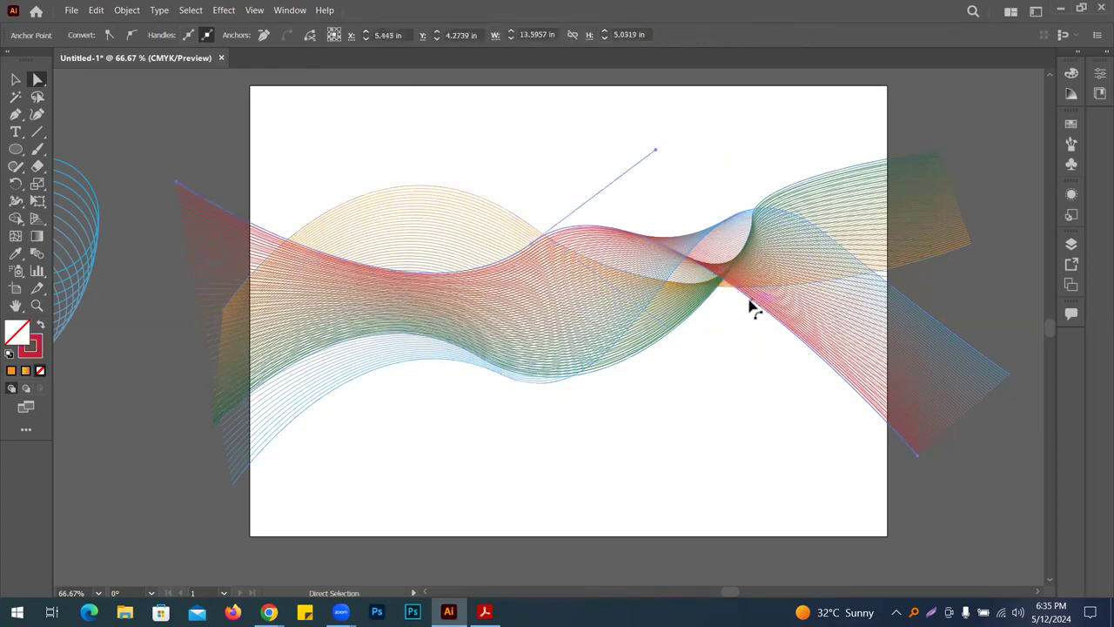
{"action": "left_click", "coordinate": [683, 288]}
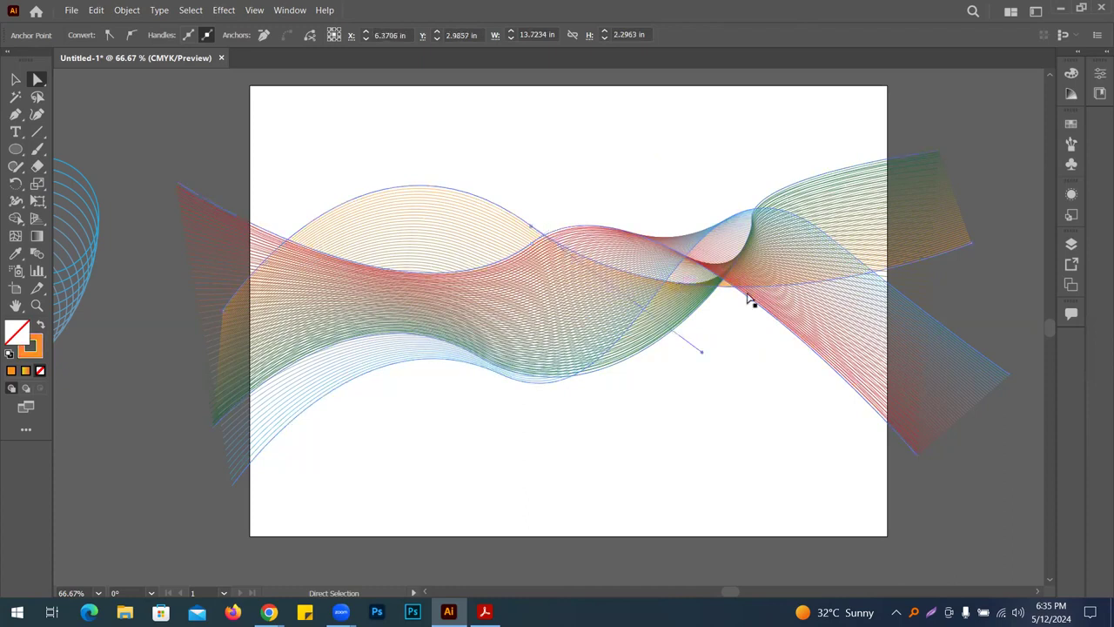
Select the whole wave blend, lower its opacity to 26%, and deselect it
{"action": "left_click", "coordinate": [14, 80]}
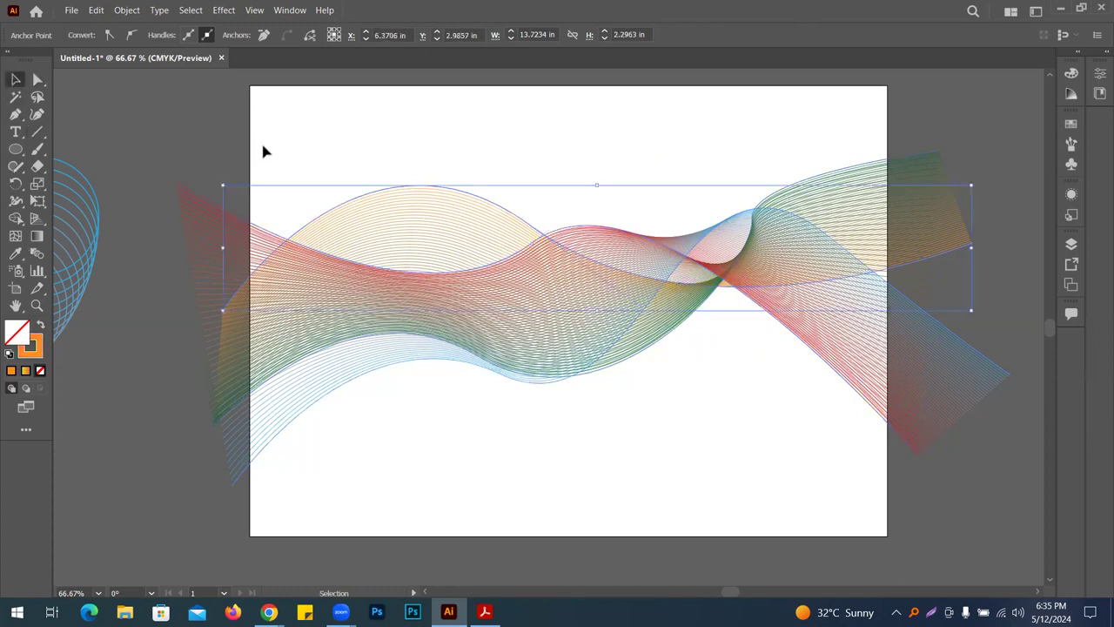
{"action": "left_click", "coordinate": [523, 318]}
{"action": "left_click", "coordinate": [414, 191]}
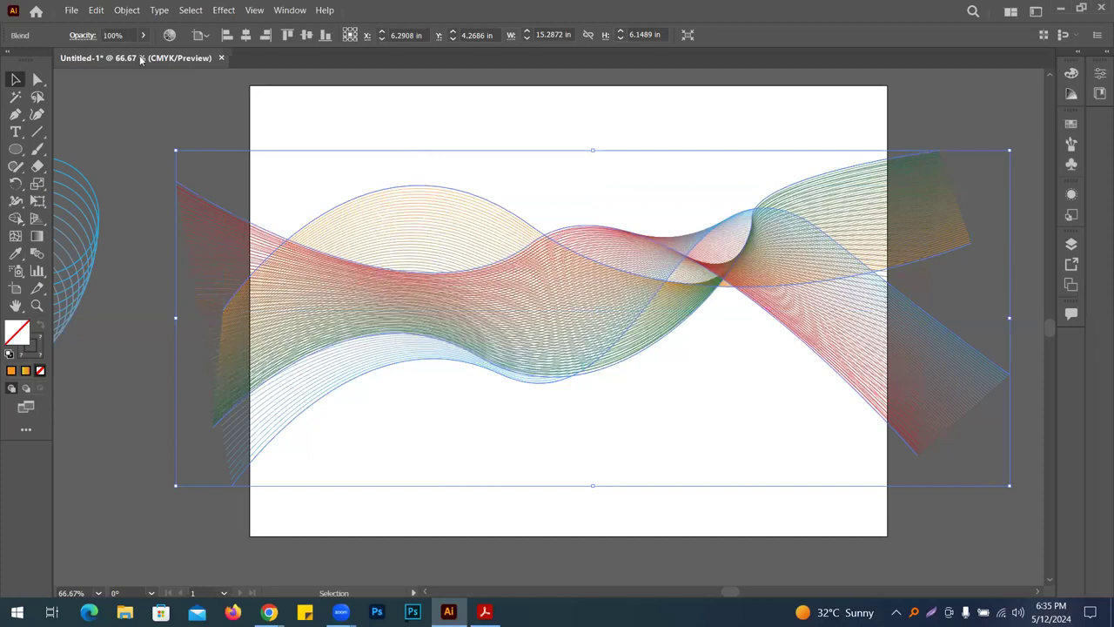
{"action": "left_click_drag", "start_coordinate": [140, 54], "coordinate": [102, 54]}
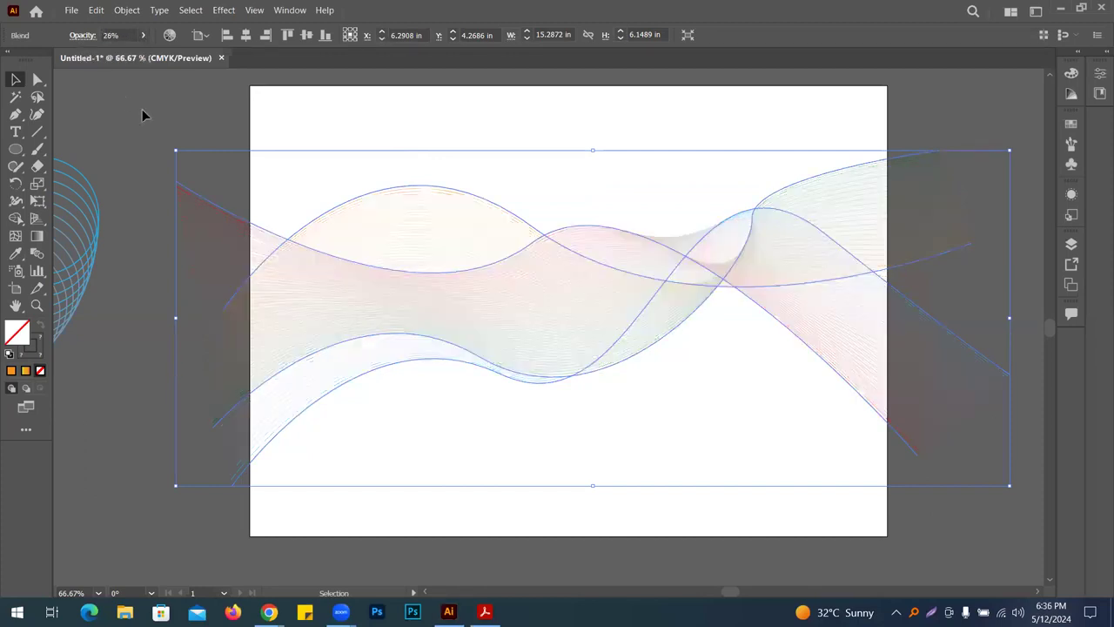
{"action": "left_click", "coordinate": [142, 109]}
Hide the interface panels, view the artwork at 100%, and move the wave blend slightly down on the artboard
{"action": "key", "text": "Tab"}
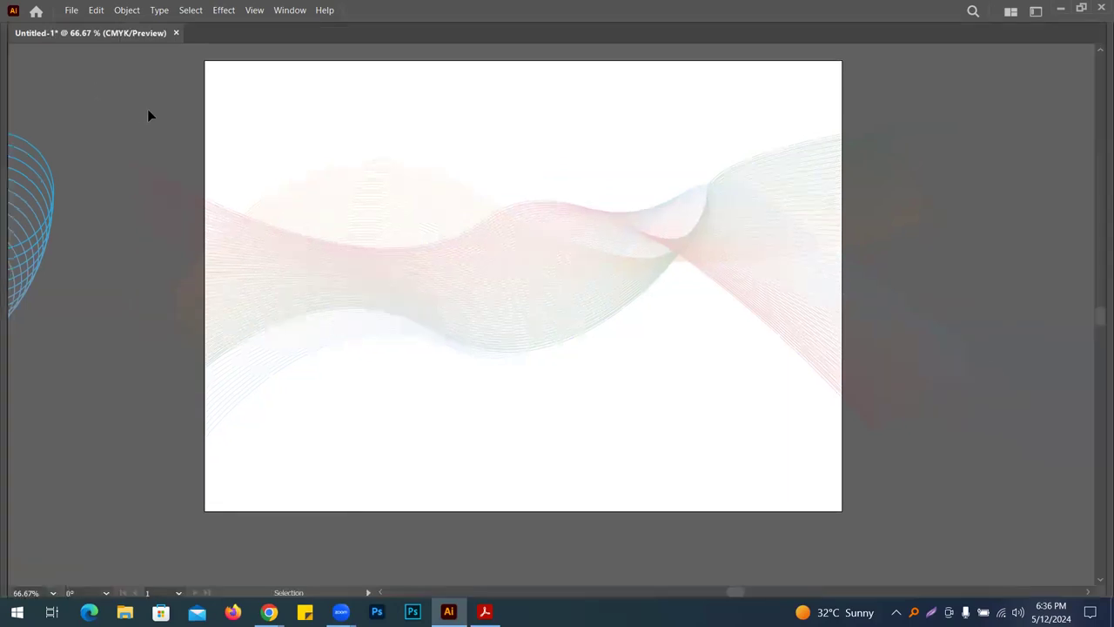
{"action": "key", "text": "ctrl+1"}
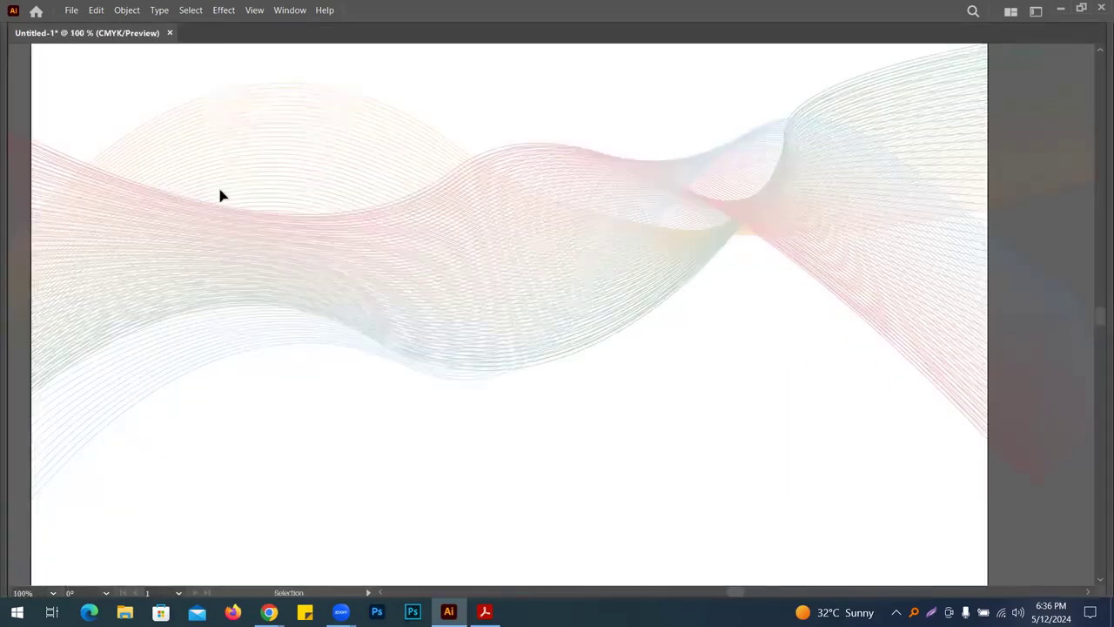
{"action": "left_click", "coordinate": [542, 320]}
{"action": "left_click_drag", "start_coordinate": [542, 259], "coordinate": [543, 299]}
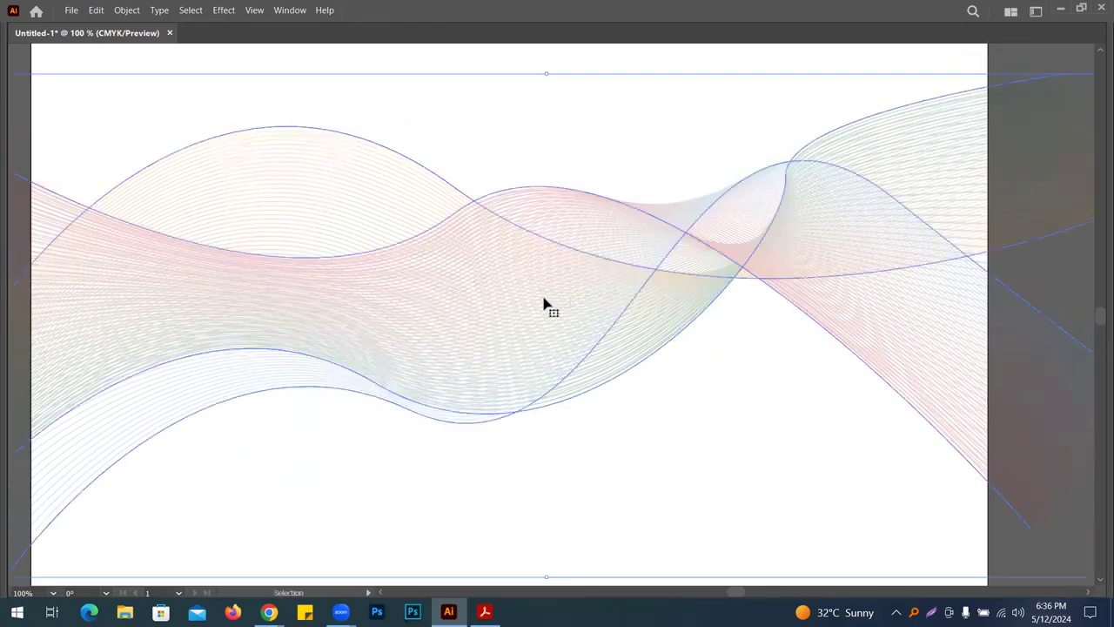
{"action": "left_click", "coordinate": [1052, 67]}
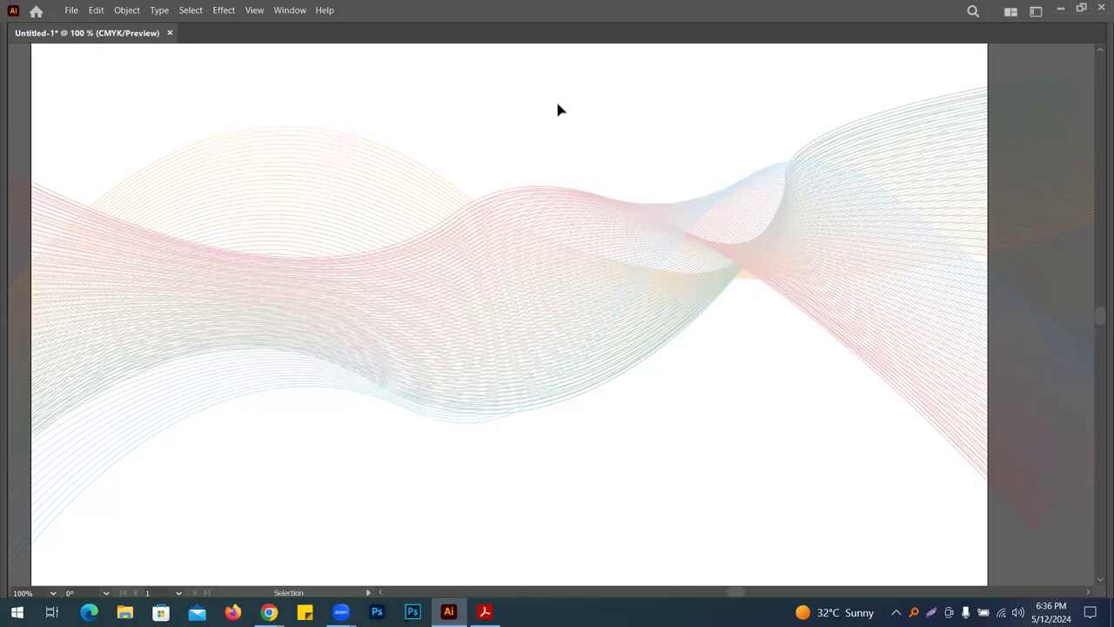
Examine the faded wave blend on the artboard at several zoom levels
{"action": "key", "text": "a"}
{"action": "key", "text": "ctrl+minus"}
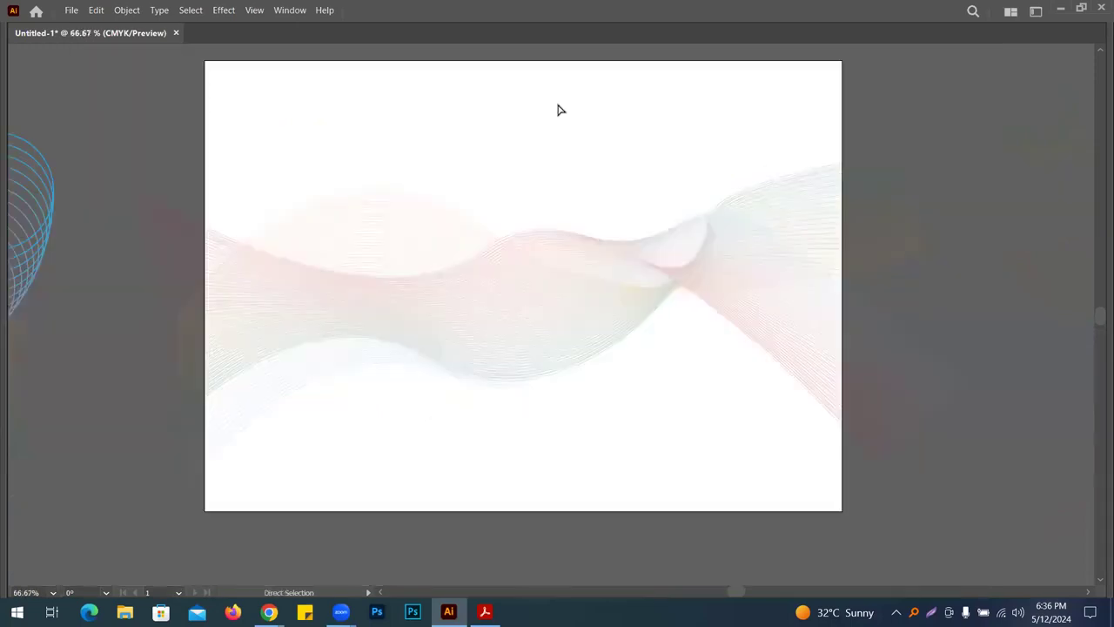
{"action": "key", "text": "ctrl+minus"}
{"action": "key", "text": "v"}
{"action": "left_click", "coordinate": [550, 306]}
{"action": "key", "text": "a"}
{"action": "key", "text": "ctrl+space"}
{"action": "left_click", "coordinate": [418, 241], "text": "ctrl"}
{"action": "left_click_drag", "start_coordinate": [606, 351], "coordinate": [450, 249]}
{"action": "key", "text": "v"}
{"action": "key", "text": "space"}
{"action": "mouse_move", "coordinate": [696, 149]}
{"action": "left_mouse_down"}
{"action": "mouse_move", "coordinate": [675, 201]}
{"action": "mouse_move", "coordinate": [695, 161]}
{"action": "left_mouse_up"}
{"action": "left_click", "coordinate": [639, 125]}
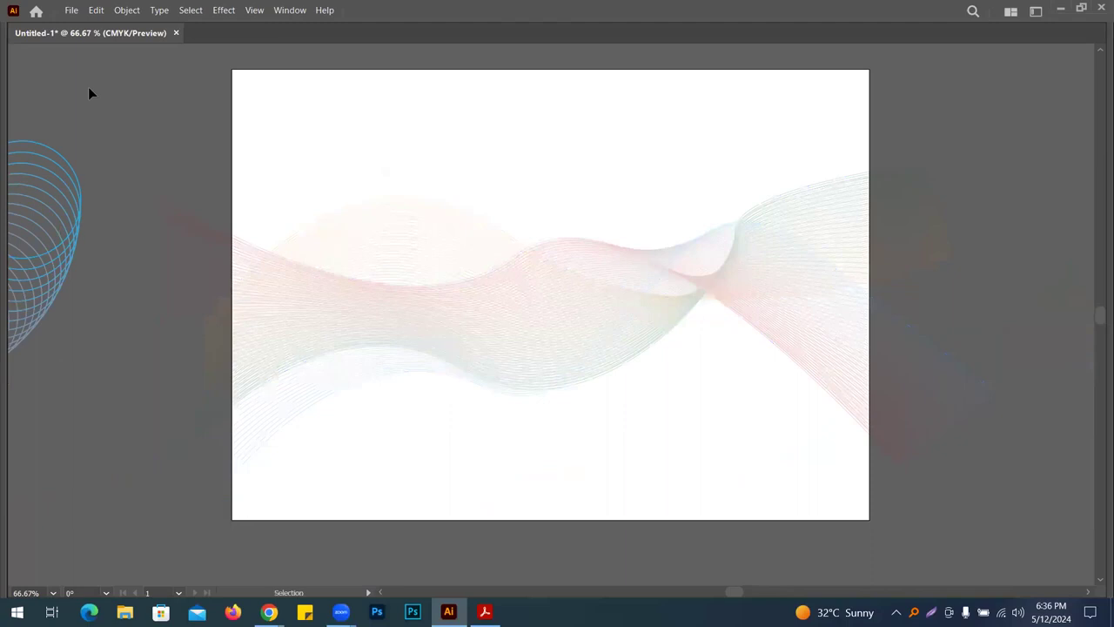
Restore the interface panels and draw an unfilled rectangle over the wave blend, covering the whole artboard from corner to corner
{"action": "key", "text": "Tab"}
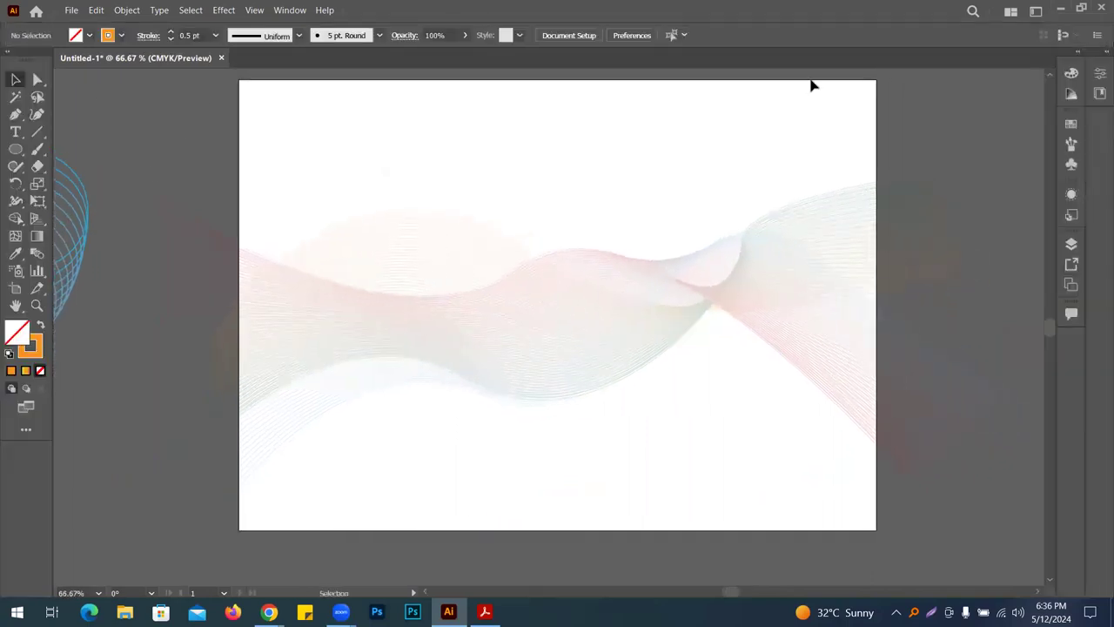
{"action": "left_click_drag", "start_coordinate": [15, 149], "coordinate": [90, 143]}
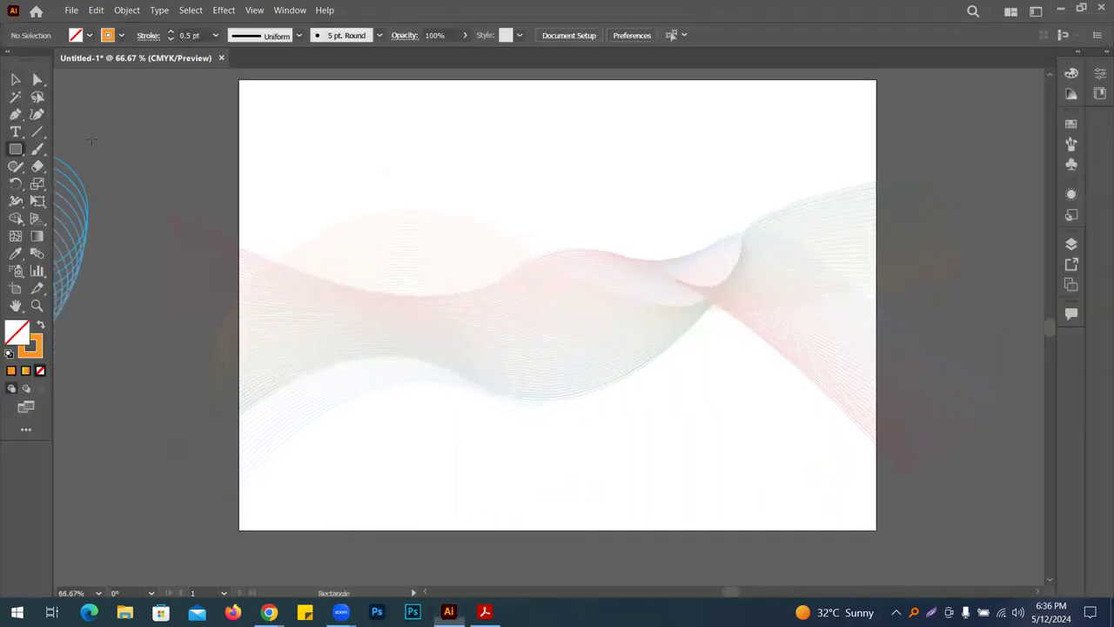
{"action": "mouse_move", "coordinate": [239, 80]}
{"action": "left_mouse_down"}
{"action": "mouse_move", "coordinate": [629, 388]}
{"action": "mouse_move", "coordinate": [875, 528]}
{"action": "left_mouse_up"}
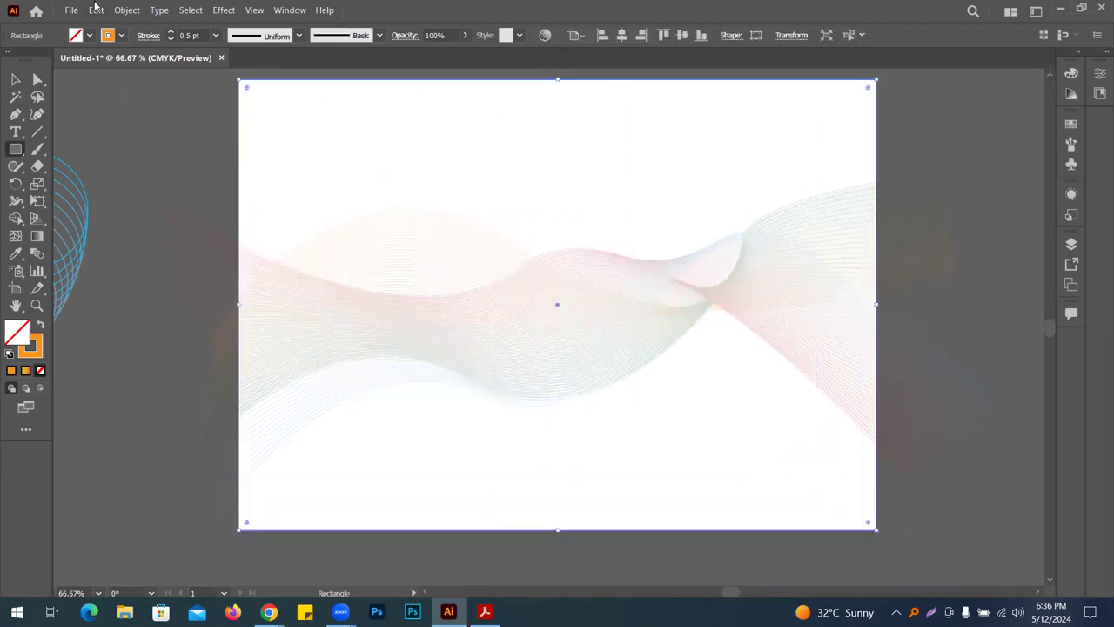
Fill the artboard-sized rectangle over the wave blend with yellow
{"action": "left_click", "coordinate": [89, 36]}
{"action": "left_click", "coordinate": [62, 61]}
{"action": "left_click", "coordinate": [500, 4]}
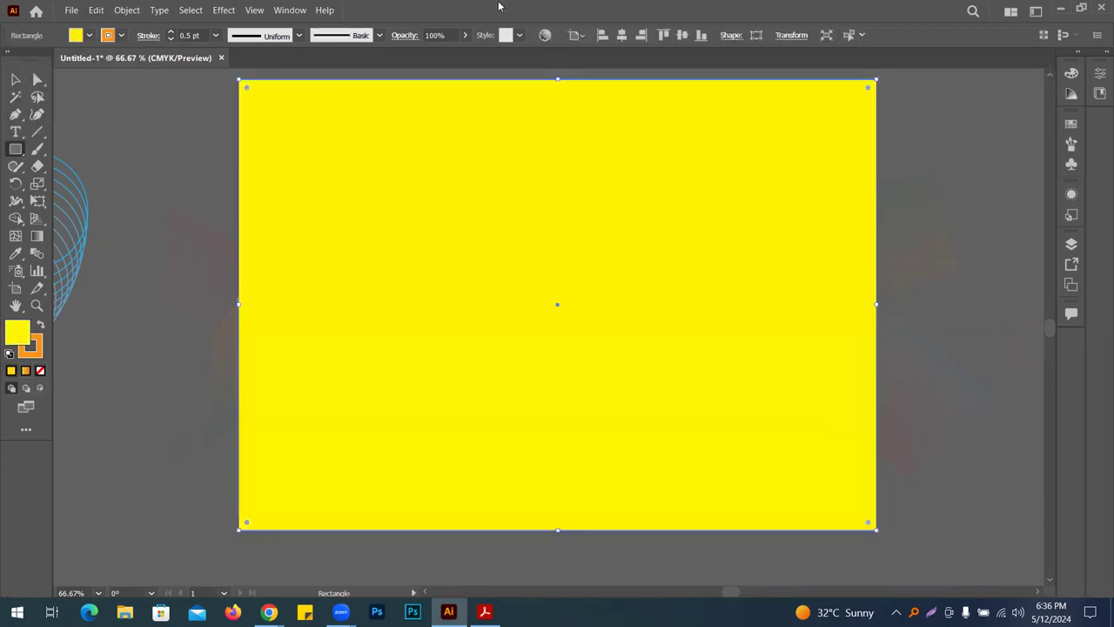
Select the yellow rectangle together with the wave blend, make a clipping mask from them, and deselect the result
{"action": "left_click", "coordinate": [12, 82]}
{"action": "left_click_drag", "start_coordinate": [139, 104], "coordinate": [1035, 499]}
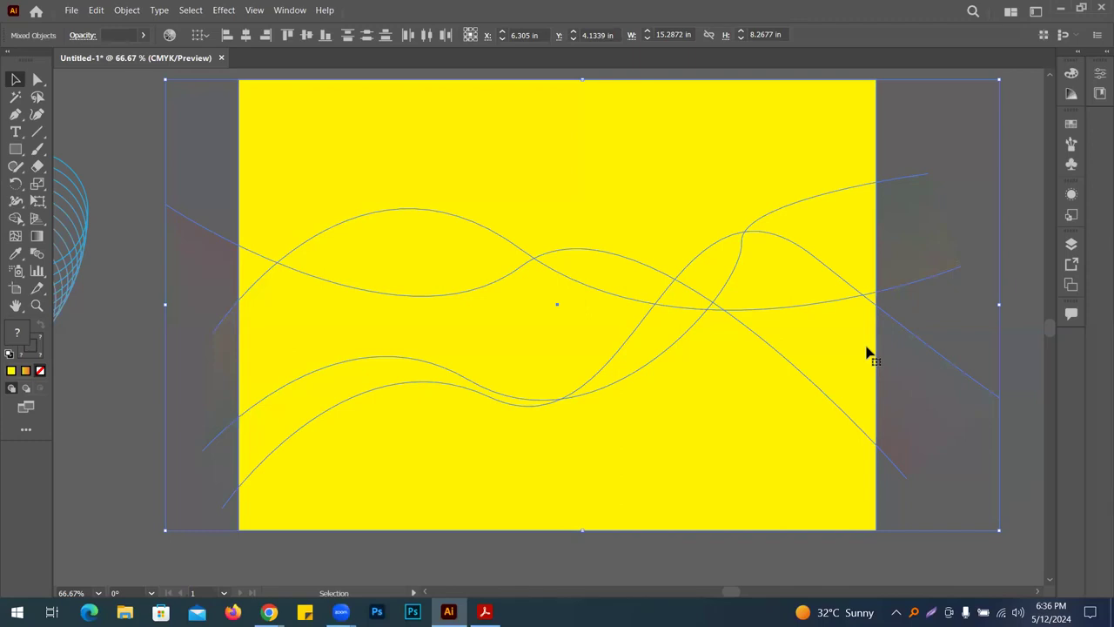
{"action": "right_click", "coordinate": [588, 206]}
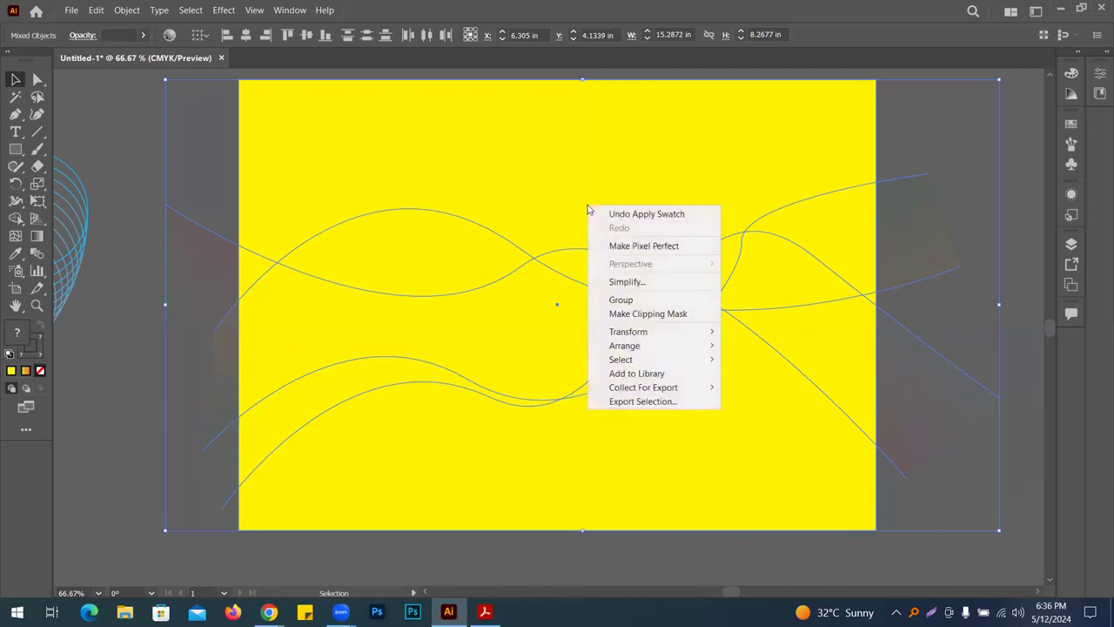
{"action": "left_click", "coordinate": [655, 314]}
{"action": "left_click", "coordinate": [914, 123]}
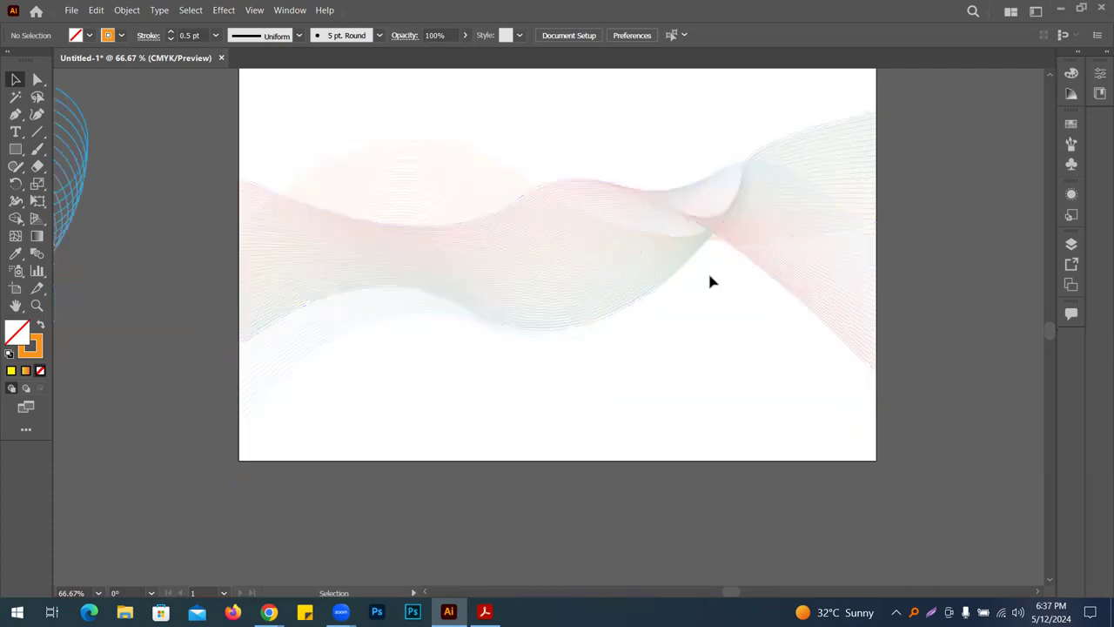
Examine the clipped wave artwork on the artboard, including its extent when selected as a clip group
{"action": "scroll", "coordinate": [707, 276], "scroll_direction": "up", "scroll_amount": 7}
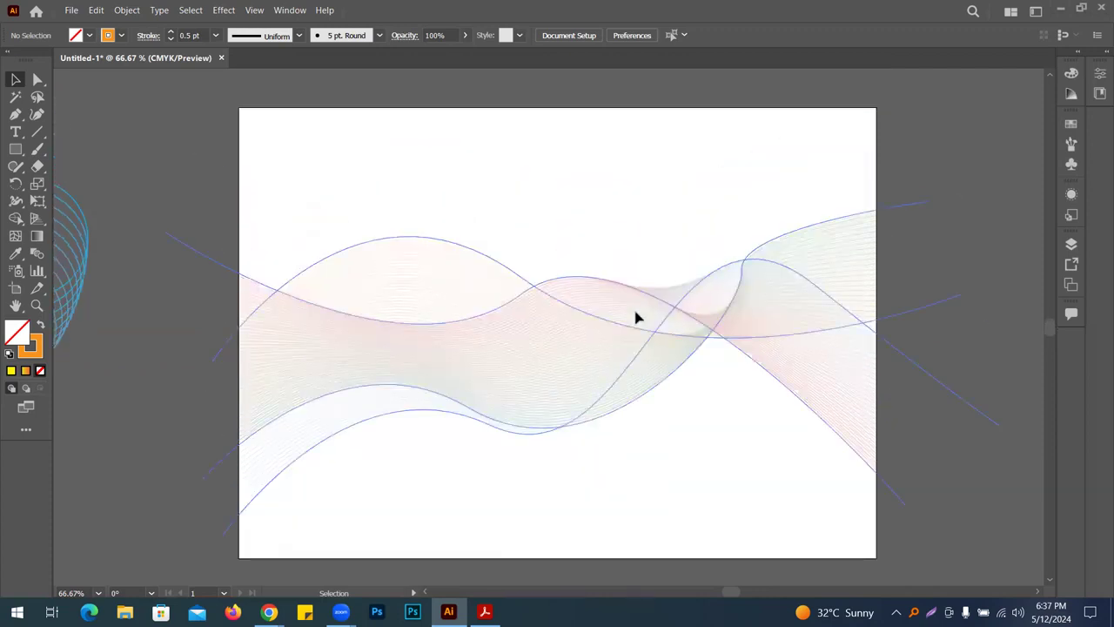
{"action": "scroll", "coordinate": [641, 175], "scroll_direction": "up", "scroll_amount": 1}
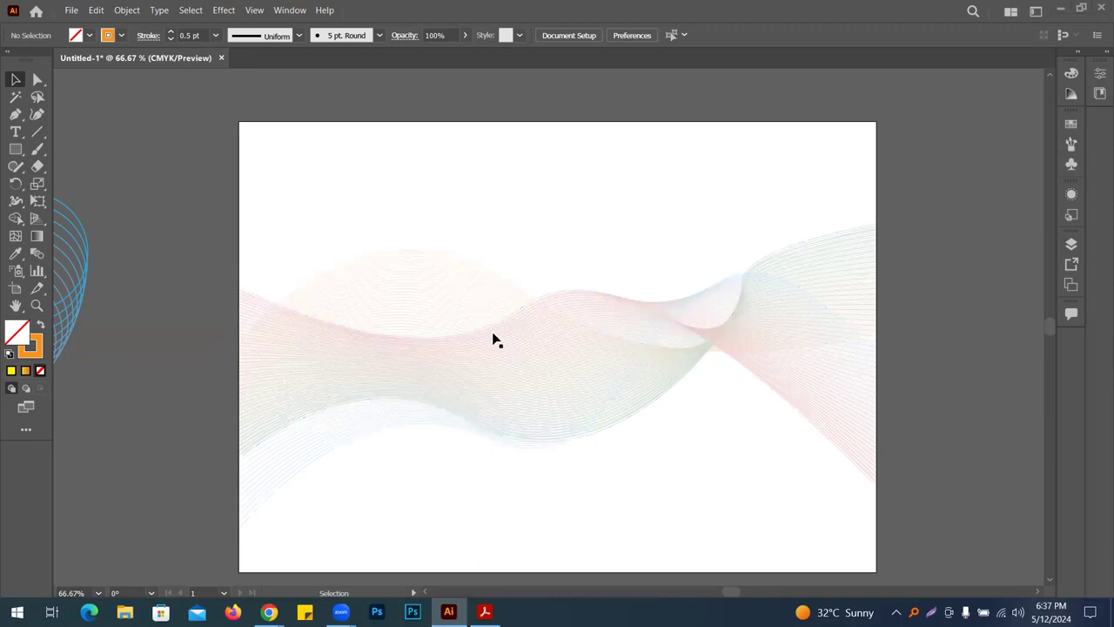
{"action": "scroll", "coordinate": [744, 333], "scroll_direction": "down", "scroll_amount": 5}
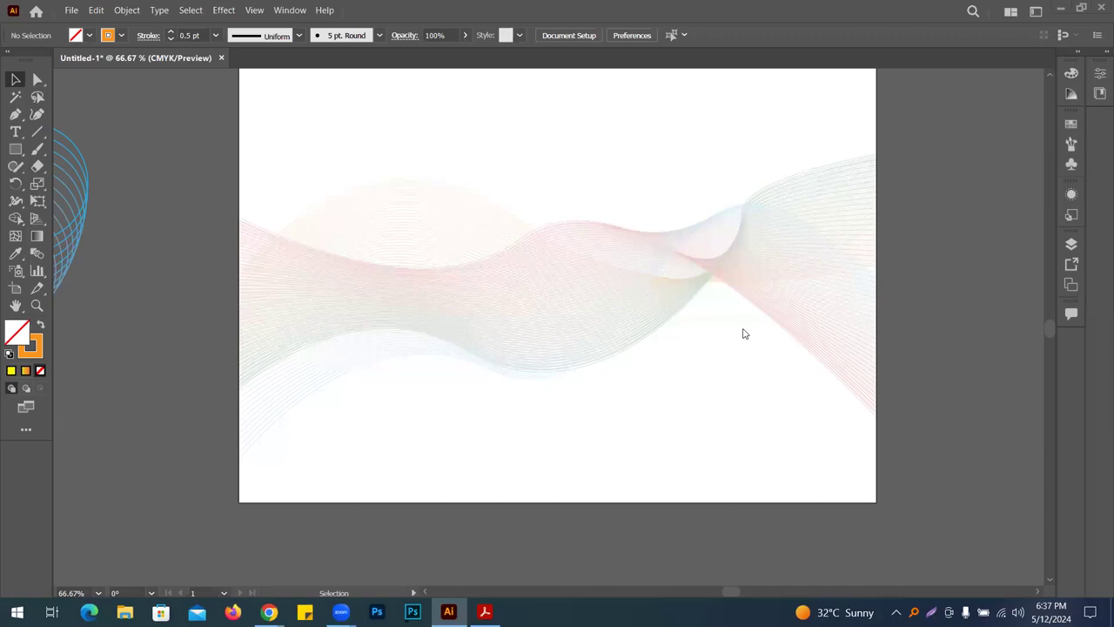
{"action": "scroll", "coordinate": [557, 343], "scroll_direction": "up", "scroll_amount": 3}
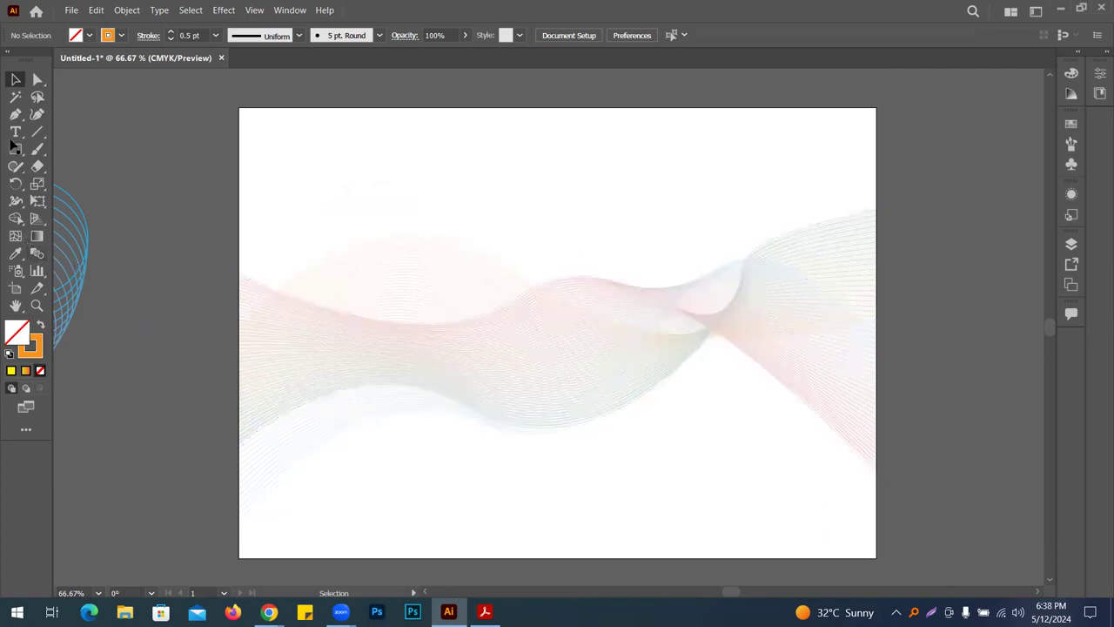
{"action": "left_click", "coordinate": [127, 11]}
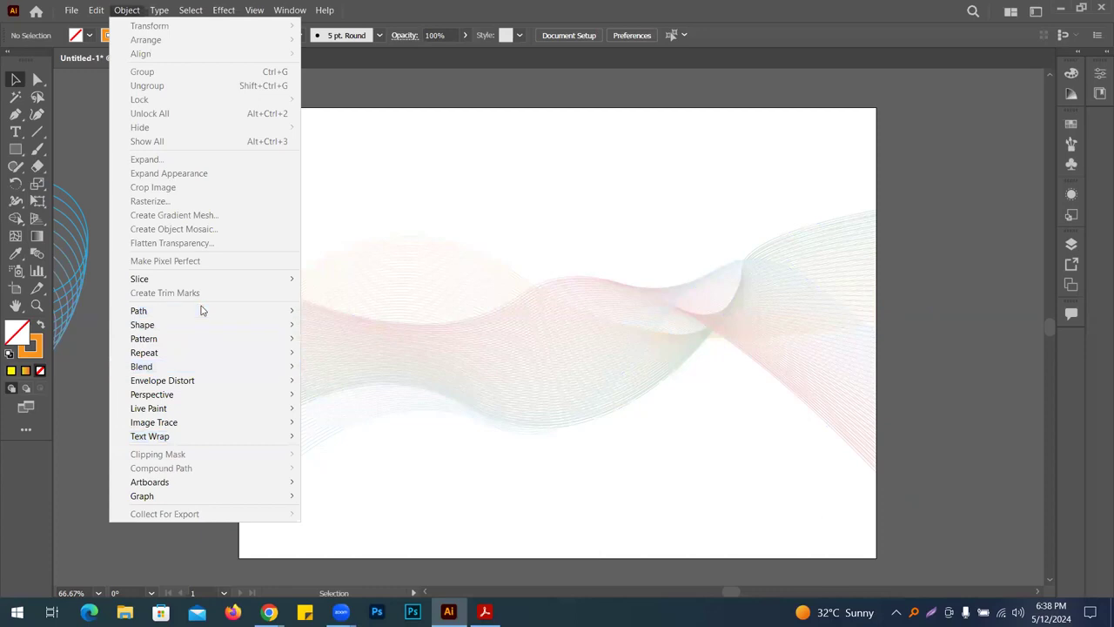
{"action": "left_click", "coordinate": [463, 121]}
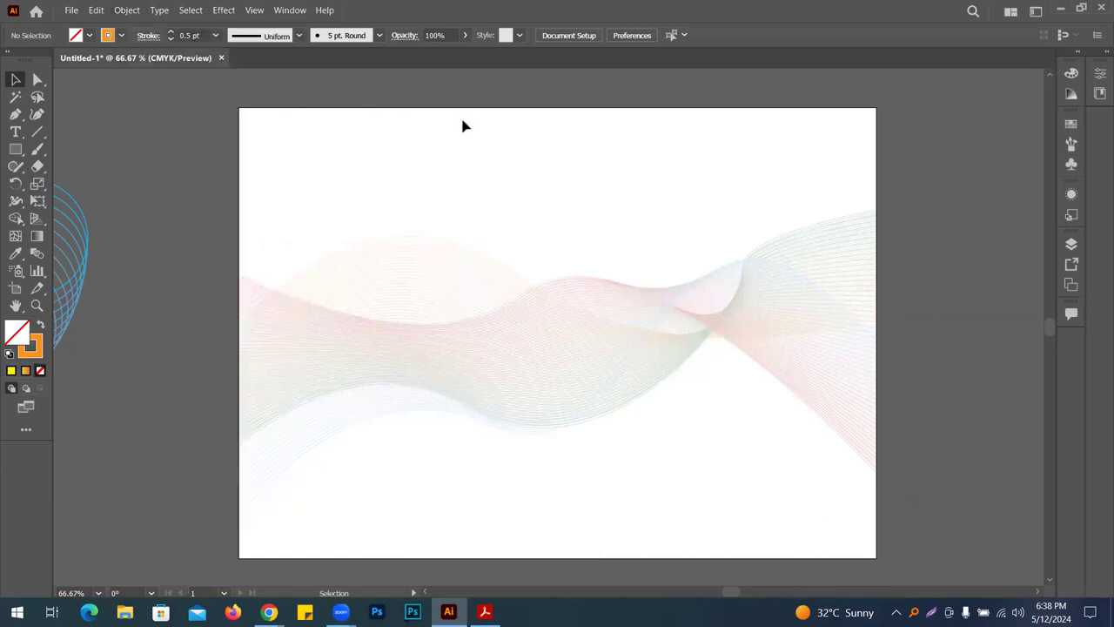
{"action": "left_click_drag", "start_coordinate": [486, 189], "coordinate": [745, 466]}
{"action": "left_click", "coordinate": [746, 467]}
{"action": "left_click", "coordinate": [652, 356]}
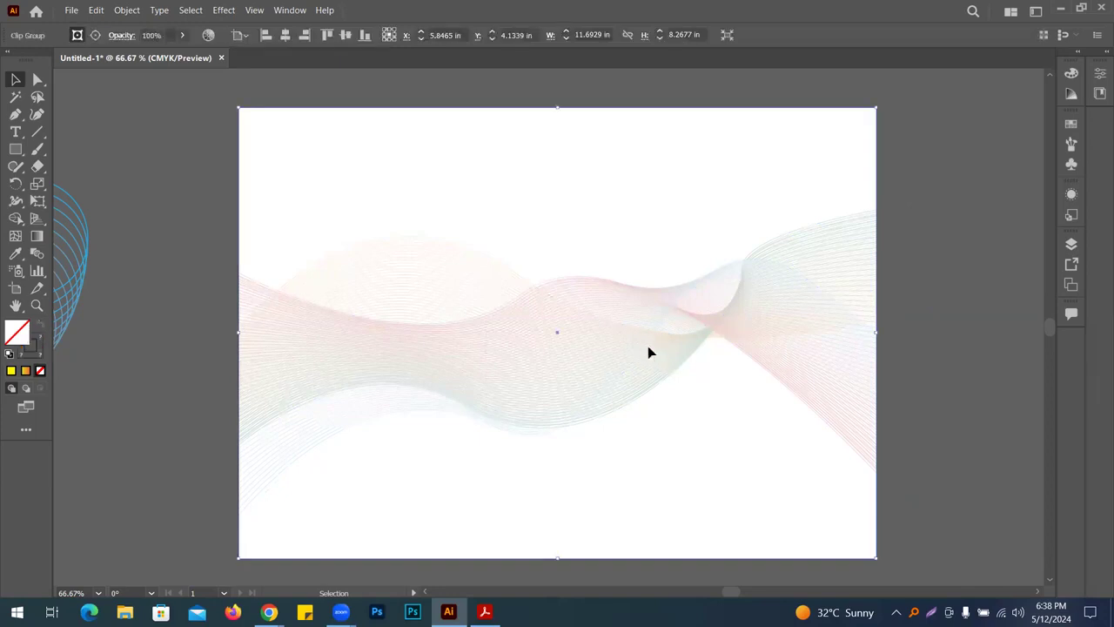
{"action": "left_click", "coordinate": [1019, 194]}
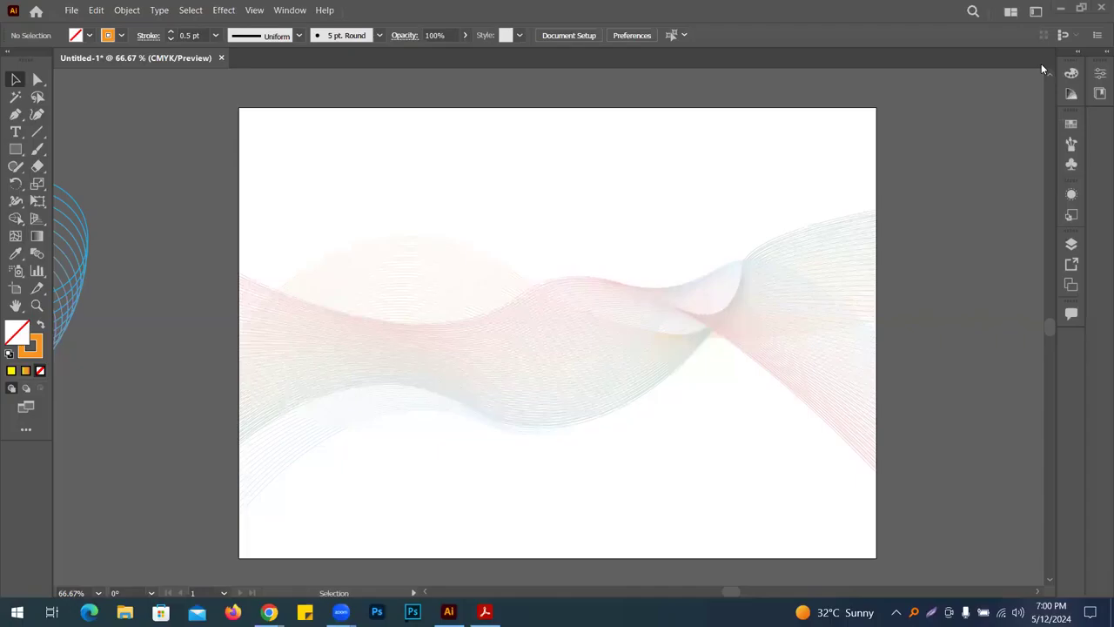
Delete the clipped wave group from the artboard
{"action": "left_click", "coordinate": [671, 286]}
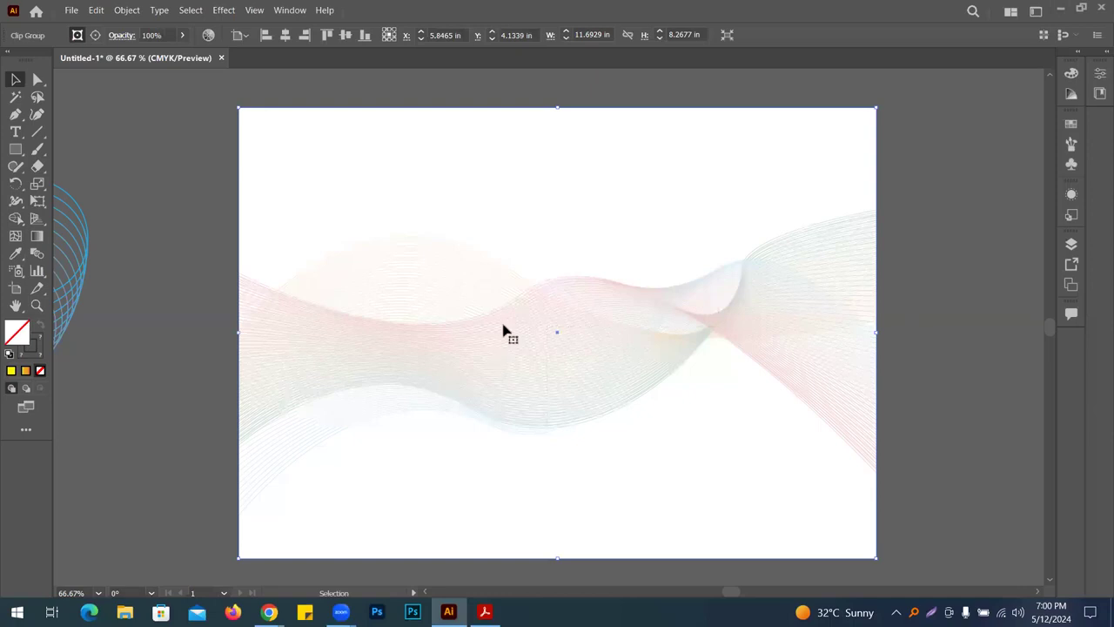
{"action": "left_click", "coordinate": [604, 204]}
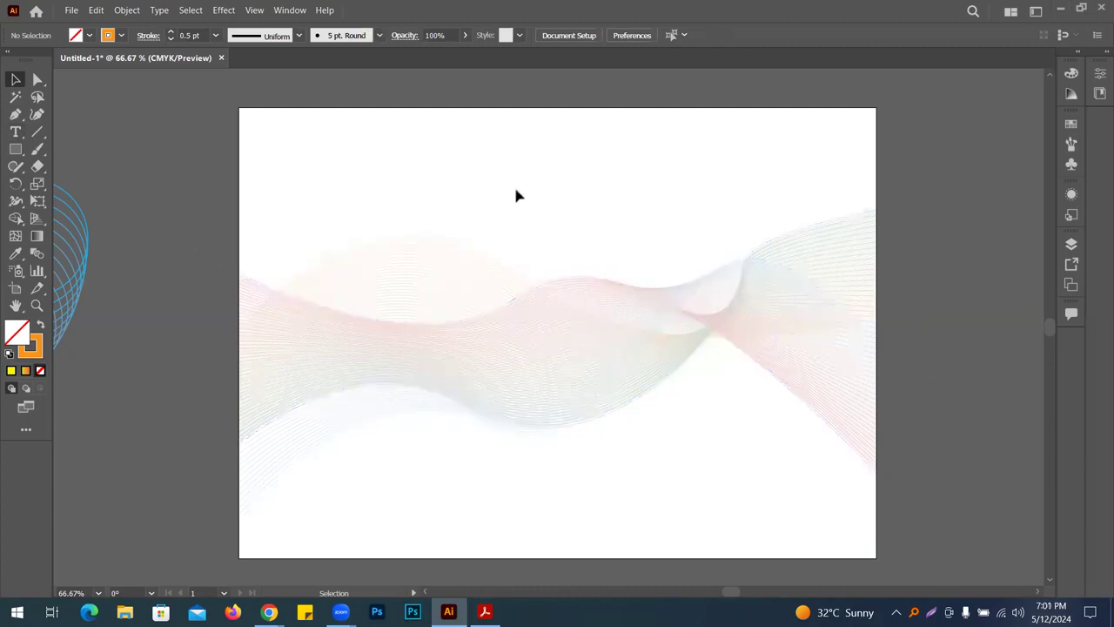
{"action": "left_click", "coordinate": [591, 329]}
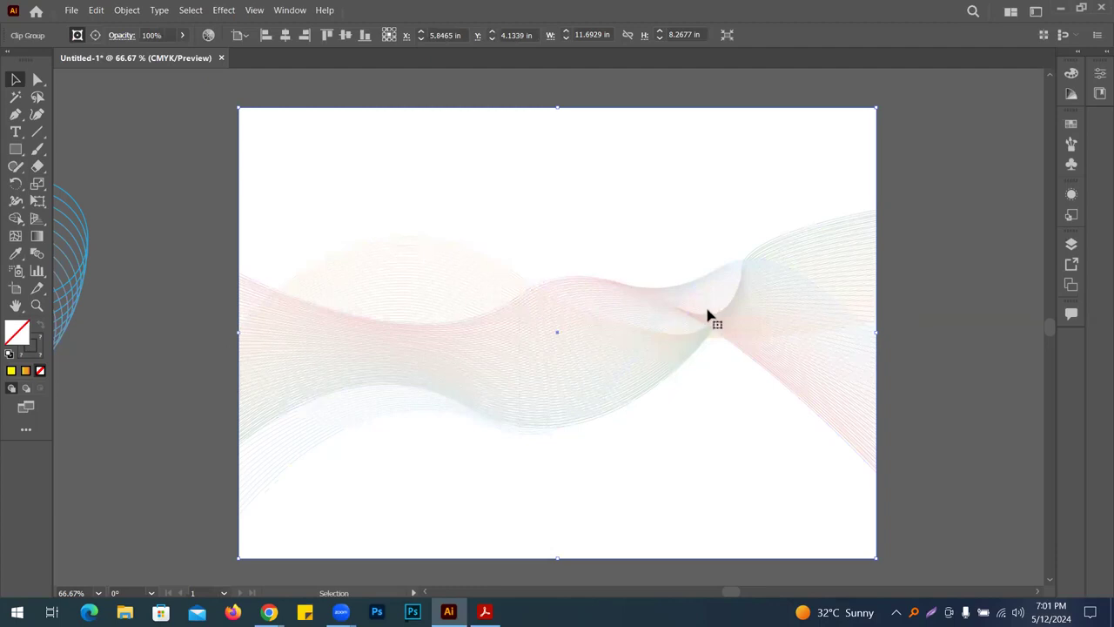
{"action": "key", "text": "Delete"}
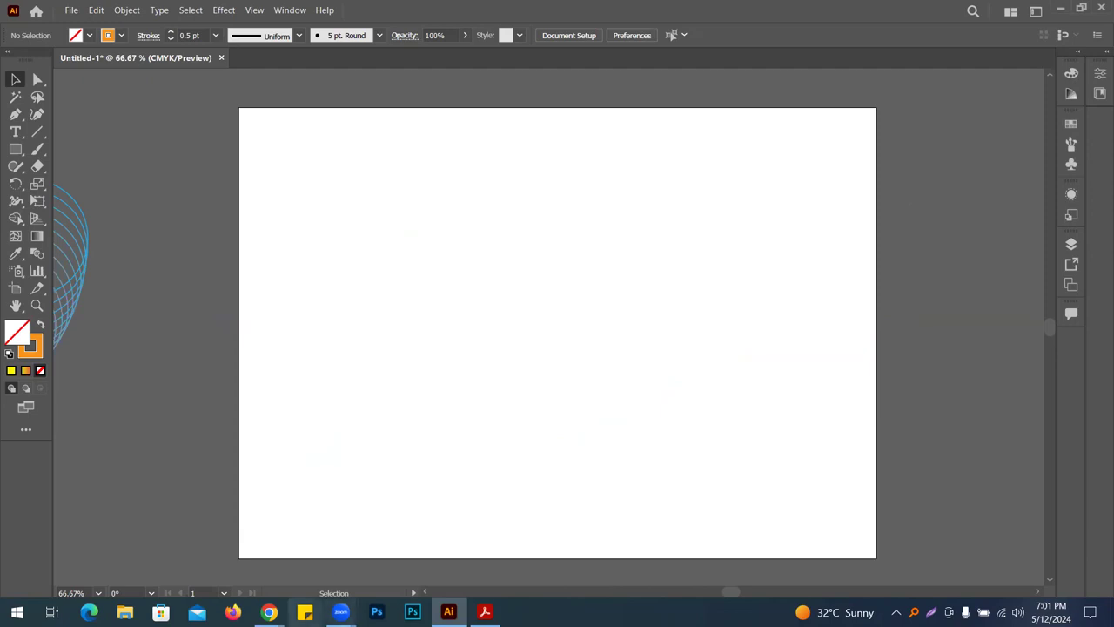
Switch to Chrome, search Google for "line art design" in a new tab, and skim the results
{"action": "mouse_move", "coordinate": [269, 612]}
{"action": "left_click", "coordinate": [331, 539]}
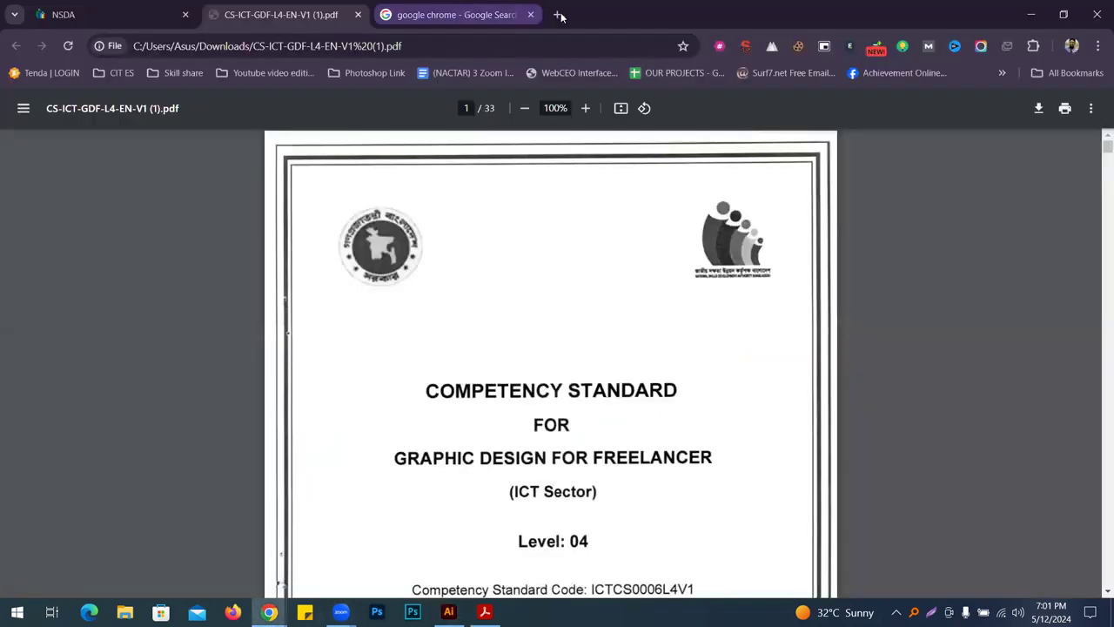
{"action": "left_click", "coordinate": [561, 15]}
{"action": "left_click", "coordinate": [566, 48]}
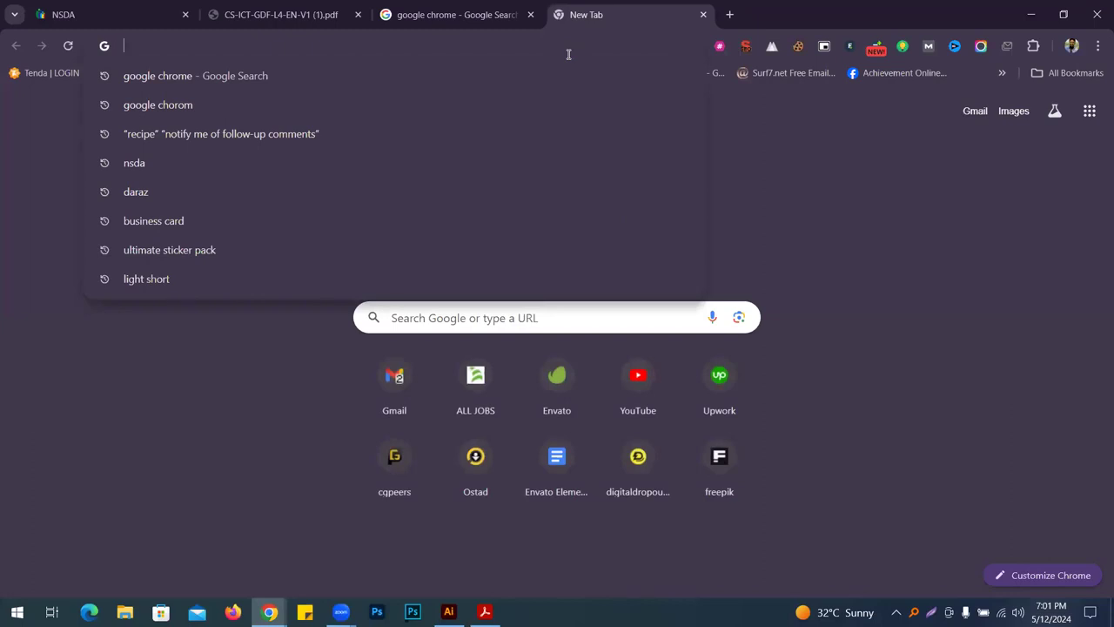
{"action": "type", "text": "line art de"}
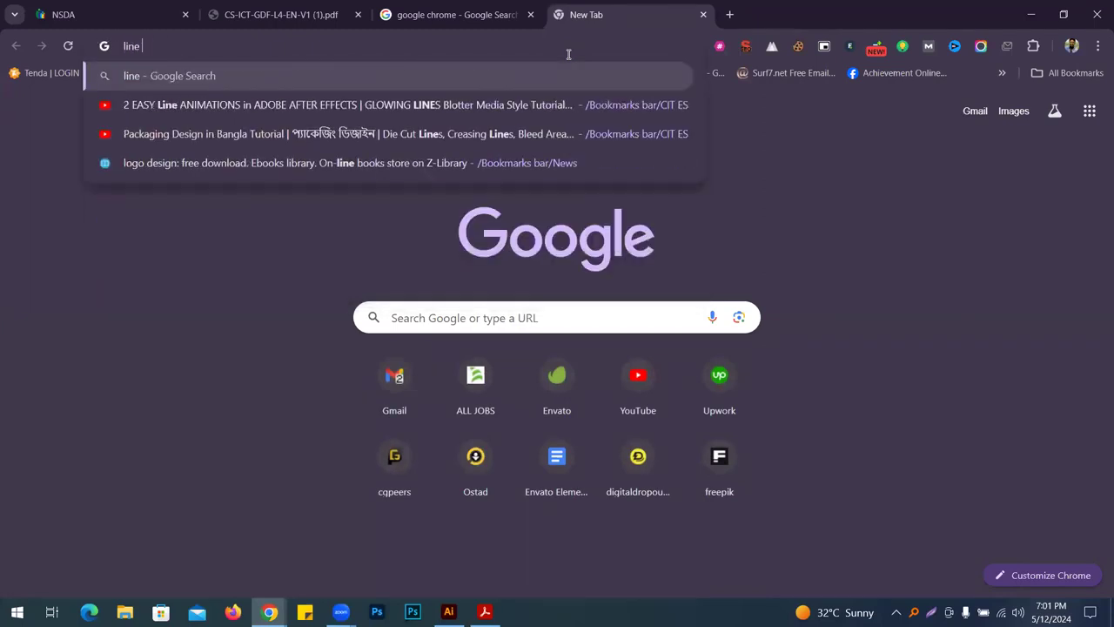
{"action": "type", "text": "sign"}
{"action": "key", "text": "Return"}
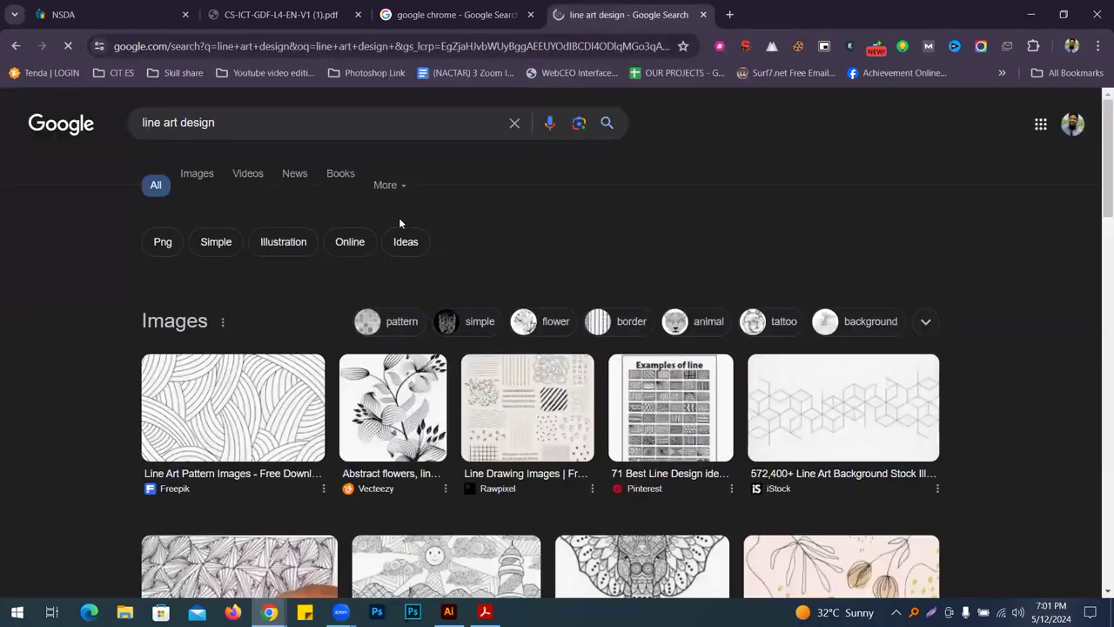
{"action": "scroll", "coordinate": [399, 222], "scroll_direction": "down", "scroll_amount": 2}
{"action": "scroll", "coordinate": [399, 223], "scroll_direction": "up", "scroll_amount": 2}
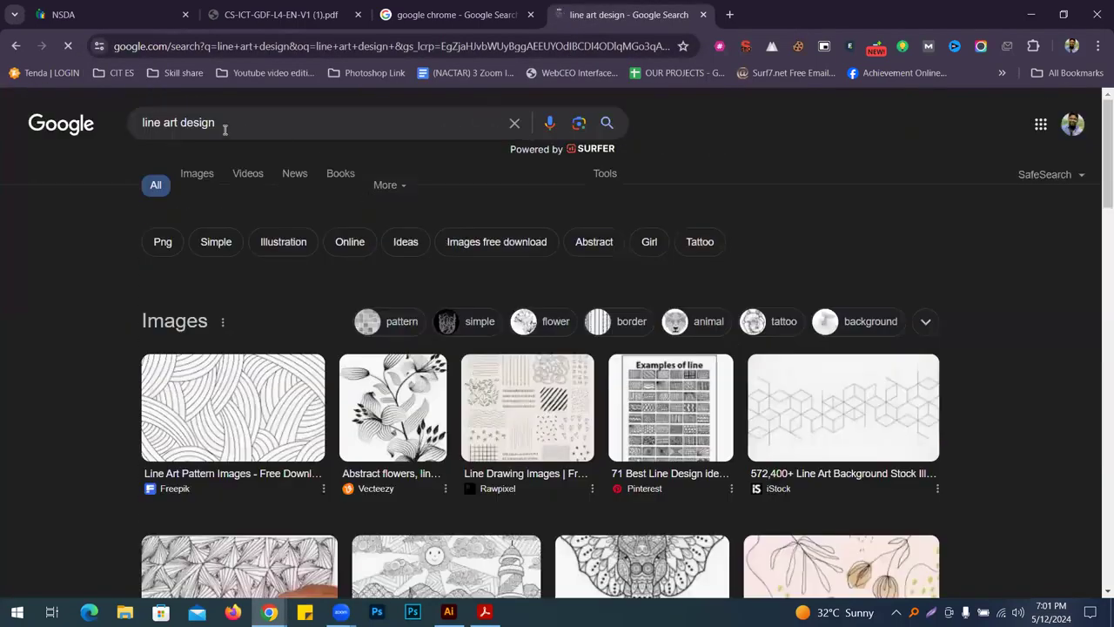
Refine the Google search to "line art interior design"
{"action": "left_click", "coordinate": [182, 122]}
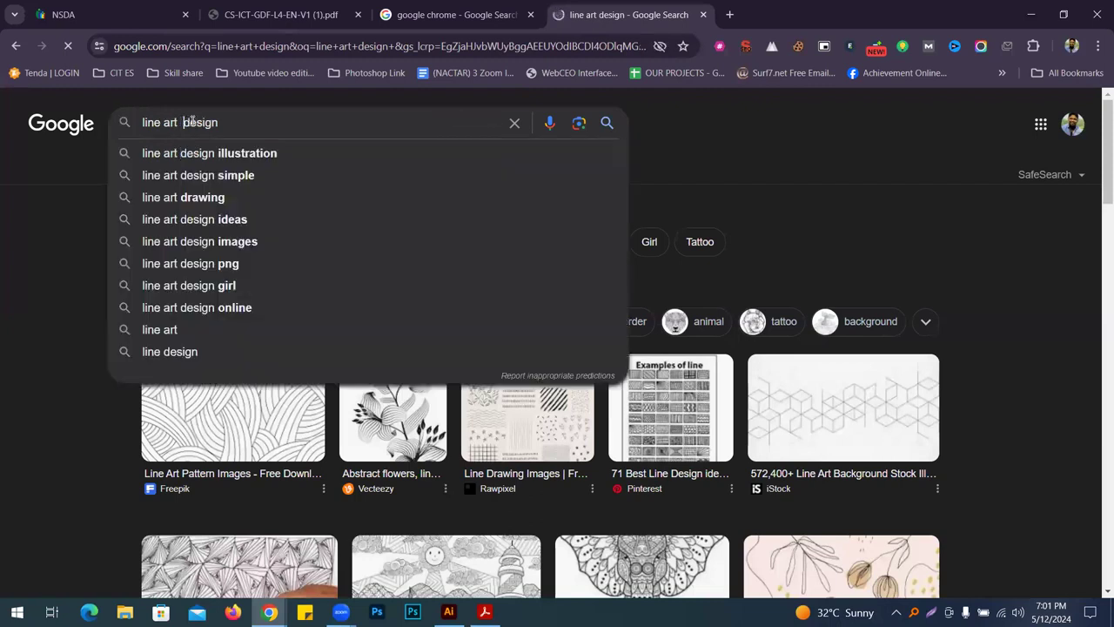
{"action": "type", "text": "inter "}
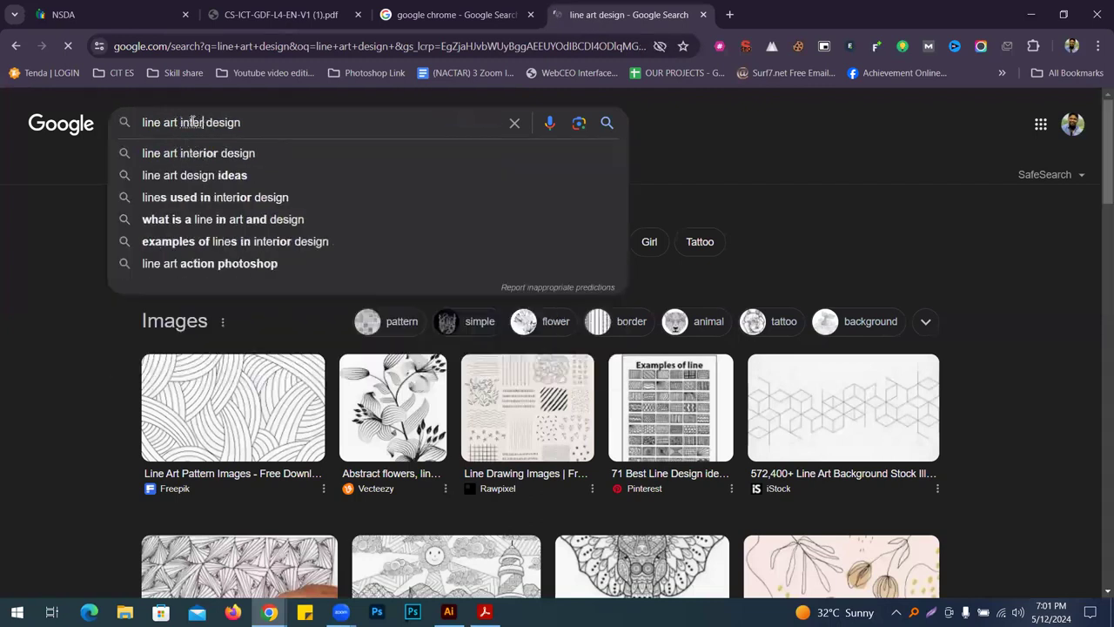
{"action": "type", "text": "ior"}
{"action": "key", "text": "Return"}
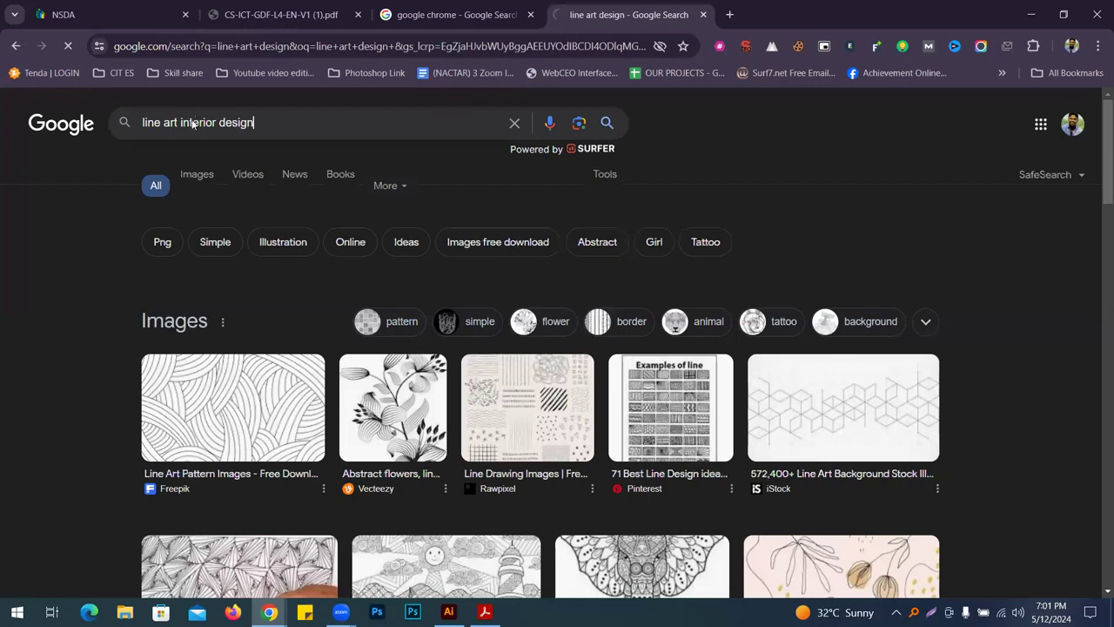
Browse the interior line art results, return from the Shutterstock page, and show only the image results
{"action": "scroll", "coordinate": [763, 261], "scroll_direction": "down", "scroll_amount": 2}
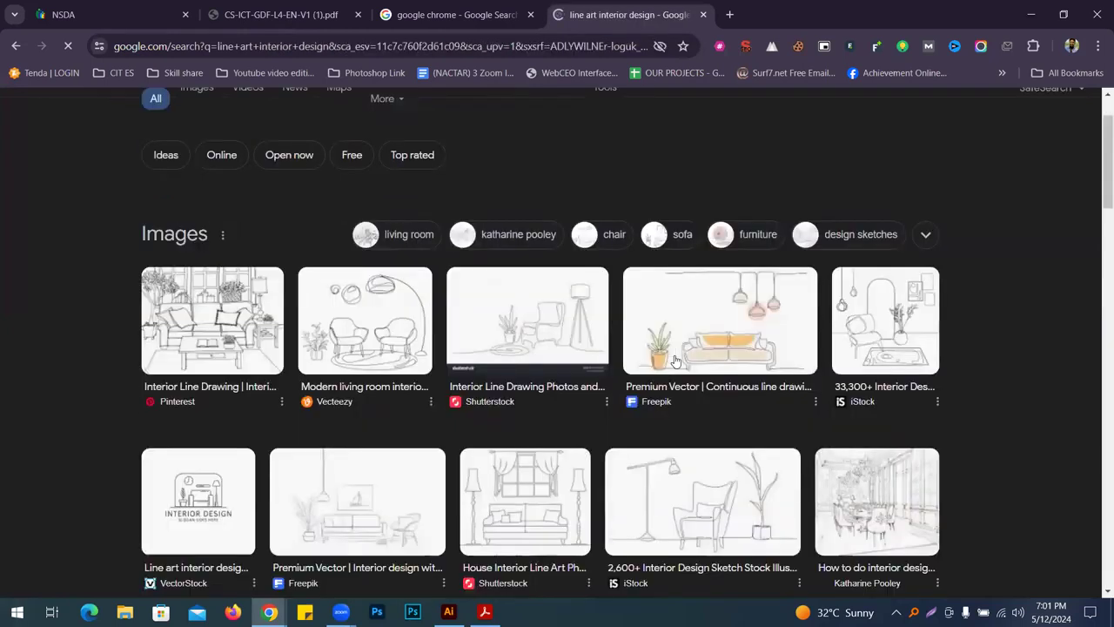
{"action": "left_click", "coordinate": [762, 261]}
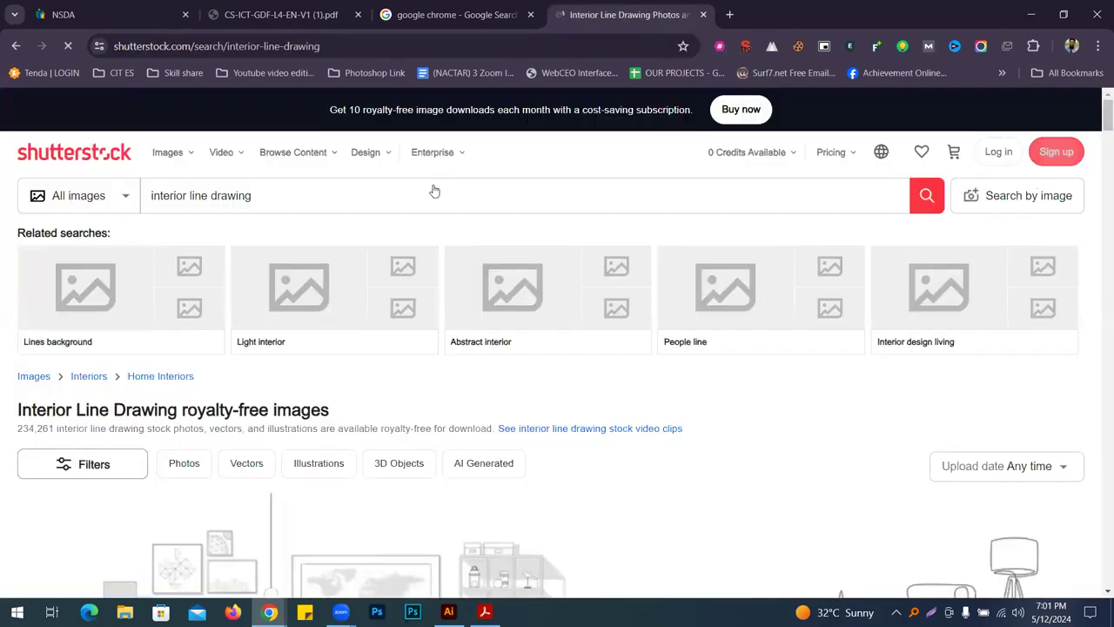
{"action": "left_click", "coordinate": [17, 47]}
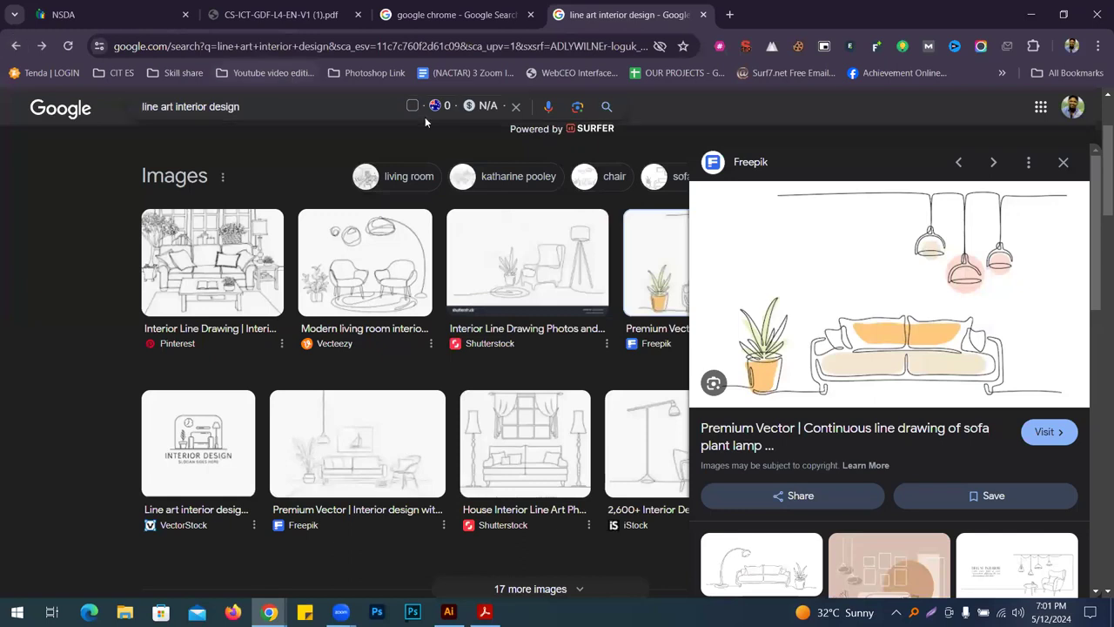
{"action": "scroll", "coordinate": [261, 188], "scroll_direction": "up", "scroll_amount": 2}
{"action": "left_click", "coordinate": [190, 174]}
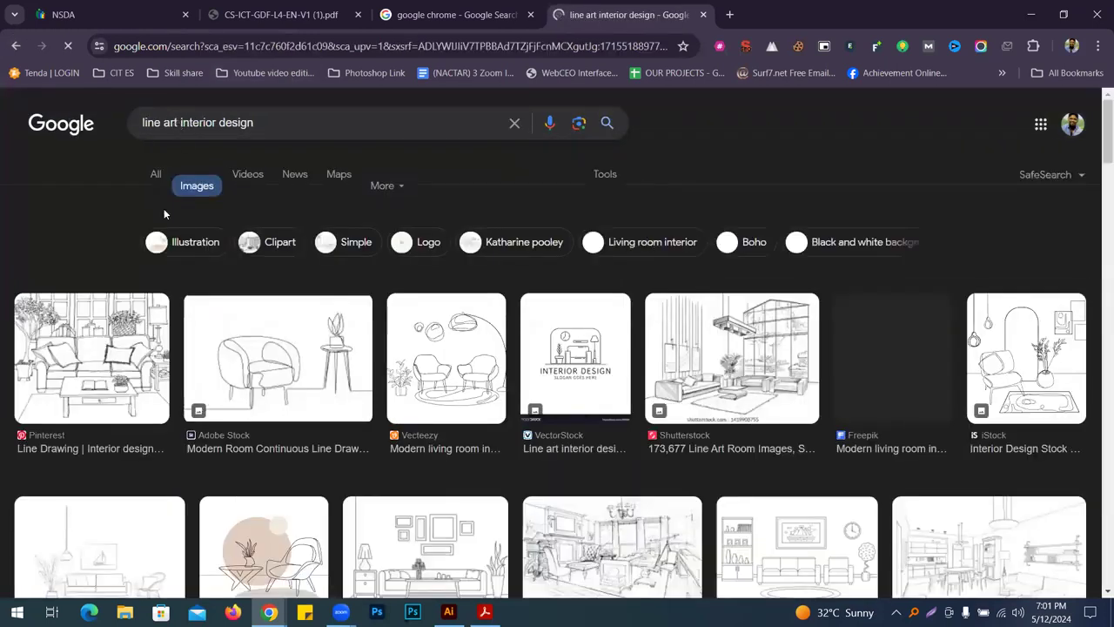
Preview the VectorStock interior design logo from the image results and open its image in a separate tab
{"action": "scroll", "coordinate": [208, 232], "scroll_direction": "down", "scroll_amount": 3}
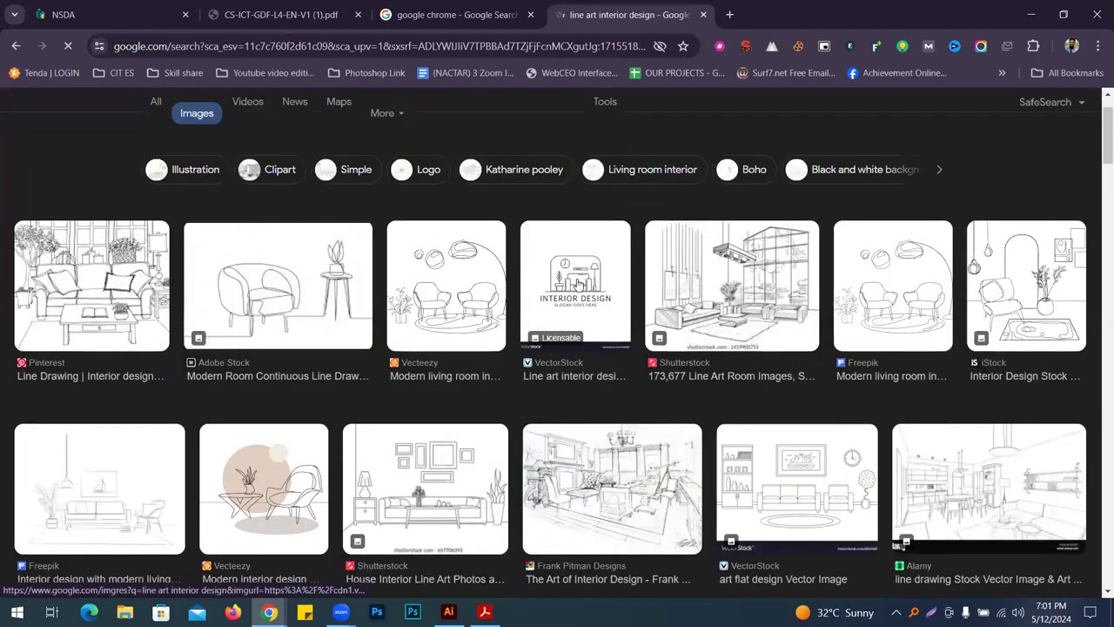
{"action": "left_click", "coordinate": [575, 322]}
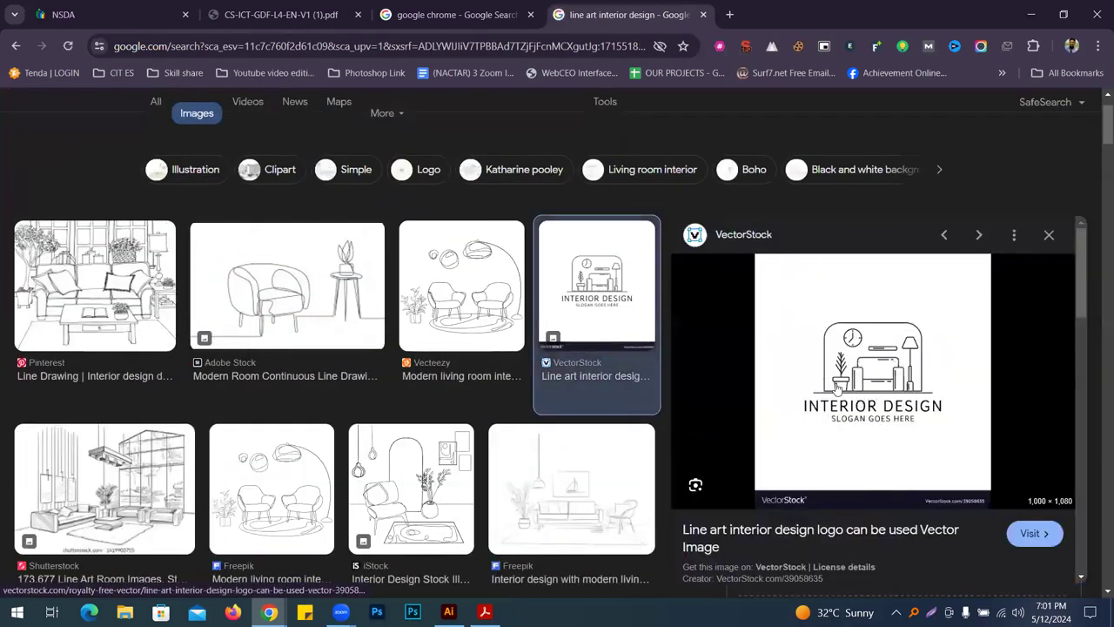
{"action": "right_click", "coordinate": [879, 360]}
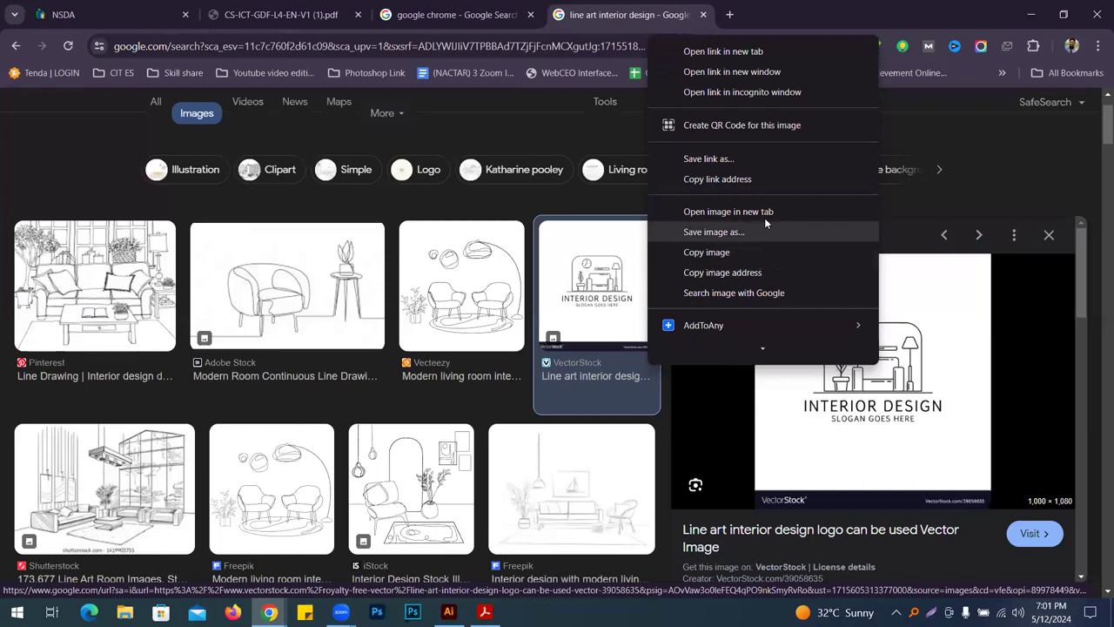
{"action": "left_click", "coordinate": [763, 212]}
{"action": "key", "text": "ctrl+Tab"}
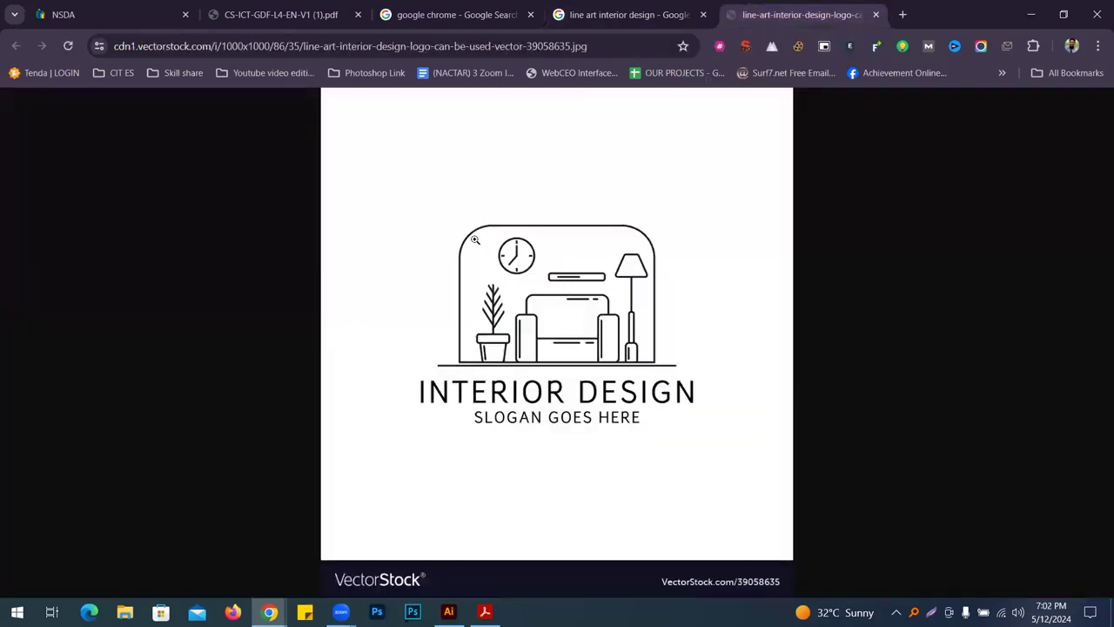
Examine the interior design logo image enlarged, and return to the image search results
{"action": "left_click", "coordinate": [604, 274]}
{"action": "scroll", "coordinate": [572, 294], "scroll_direction": "down", "scroll_amount": 2}
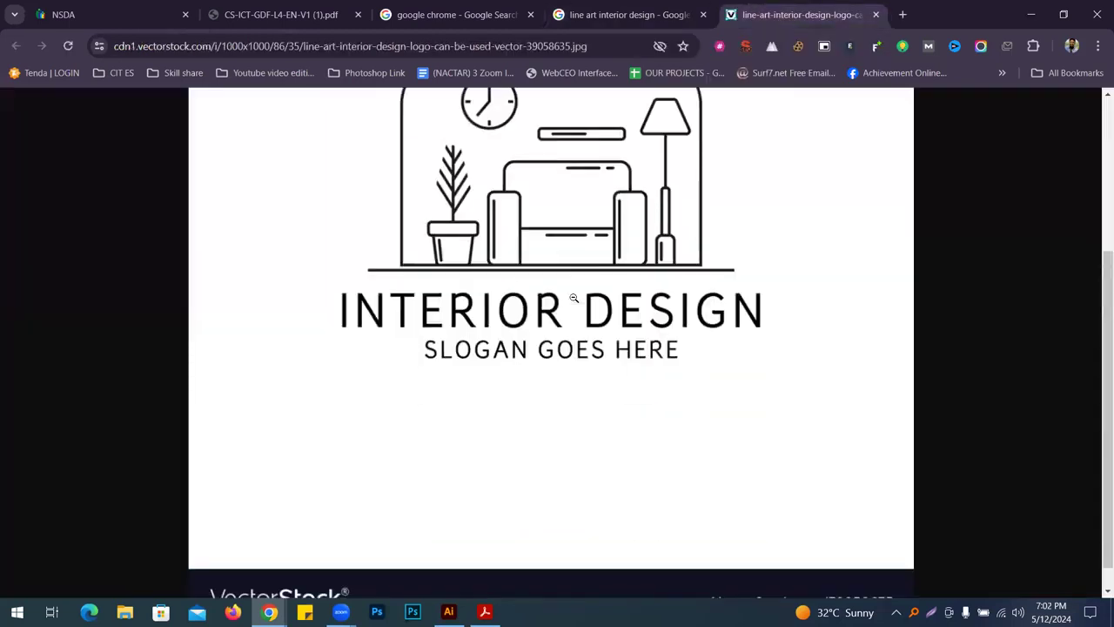
{"action": "scroll", "coordinate": [522, 186], "scroll_direction": "up", "scroll_amount": 2}
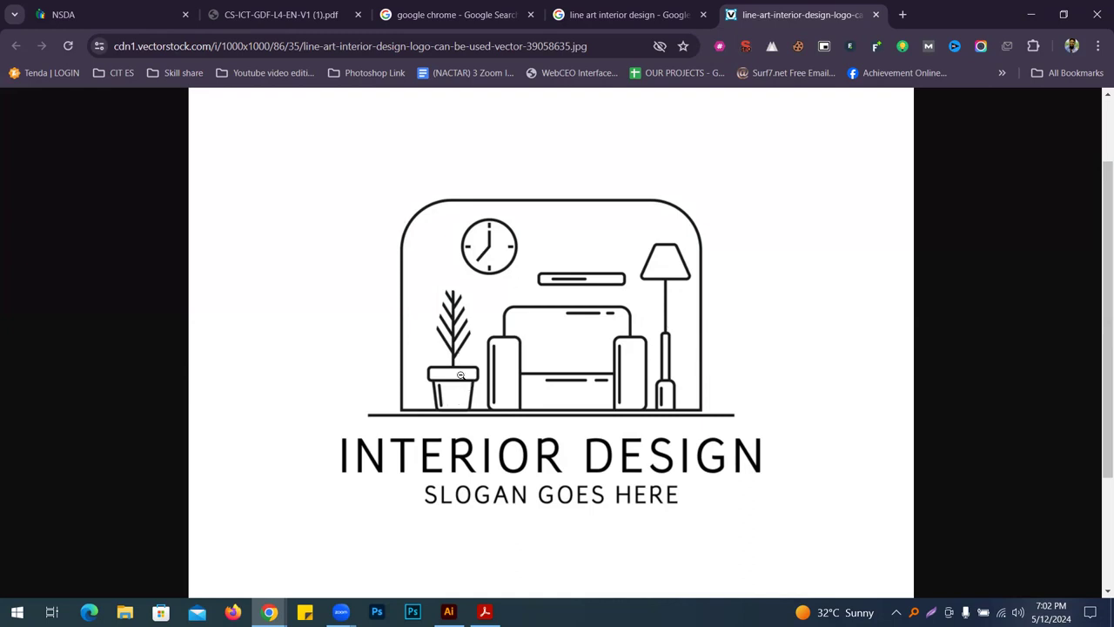
{"action": "left_click", "coordinate": [662, 15]}
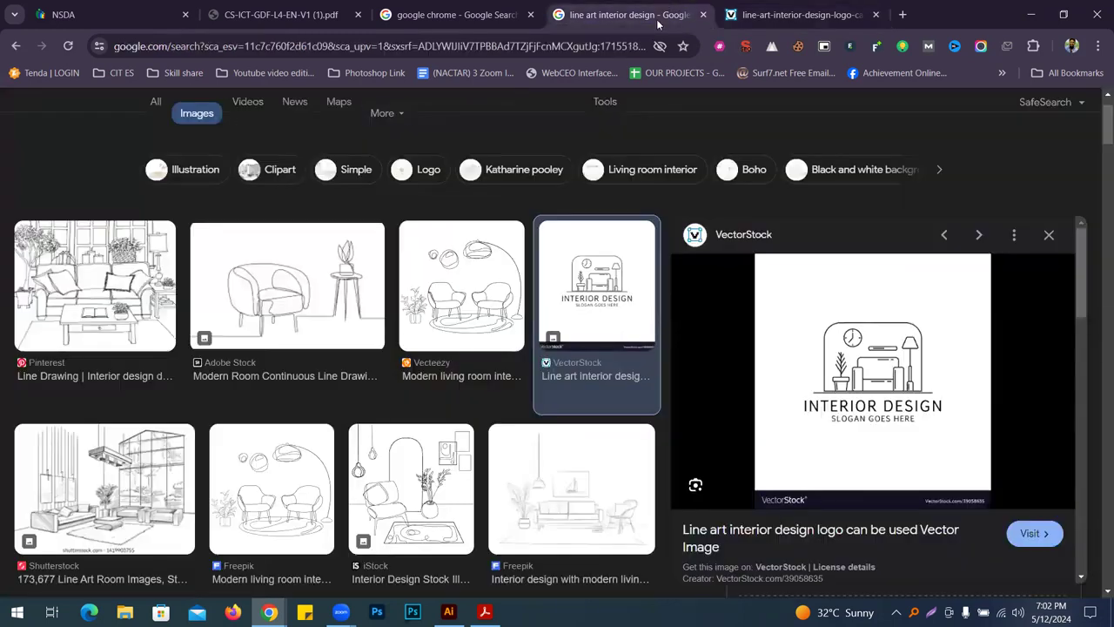
Browse the line art interior image results and preview VectorStock's living room interior in flat line art
{"action": "scroll", "coordinate": [238, 128], "scroll_direction": "up", "scroll_amount": 1}
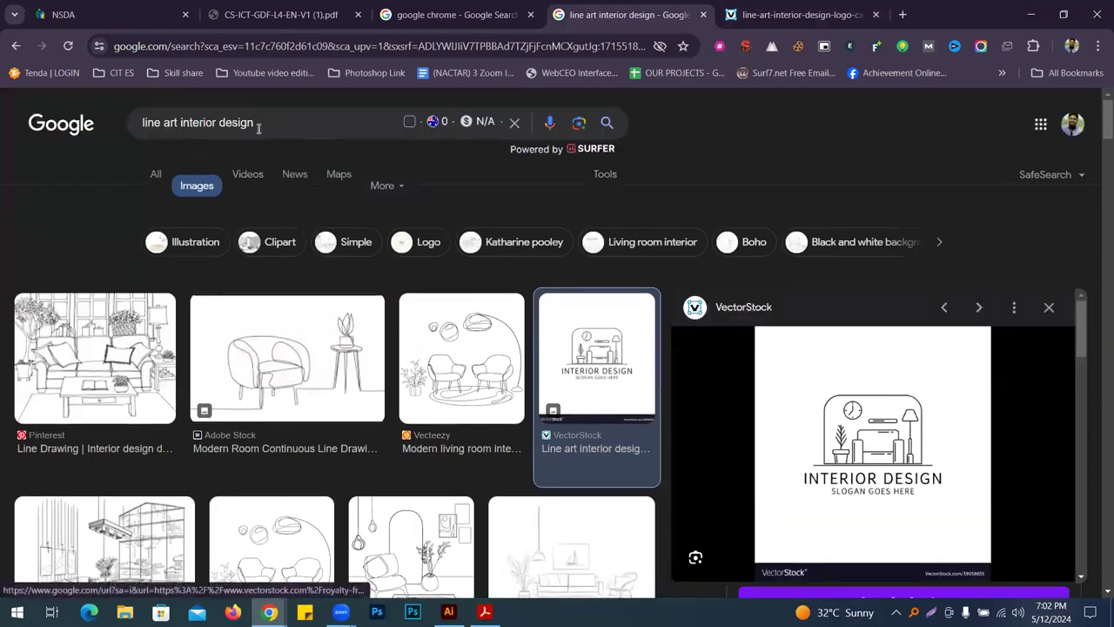
{"action": "scroll", "coordinate": [658, 282], "scroll_direction": "down", "scroll_amount": 5}
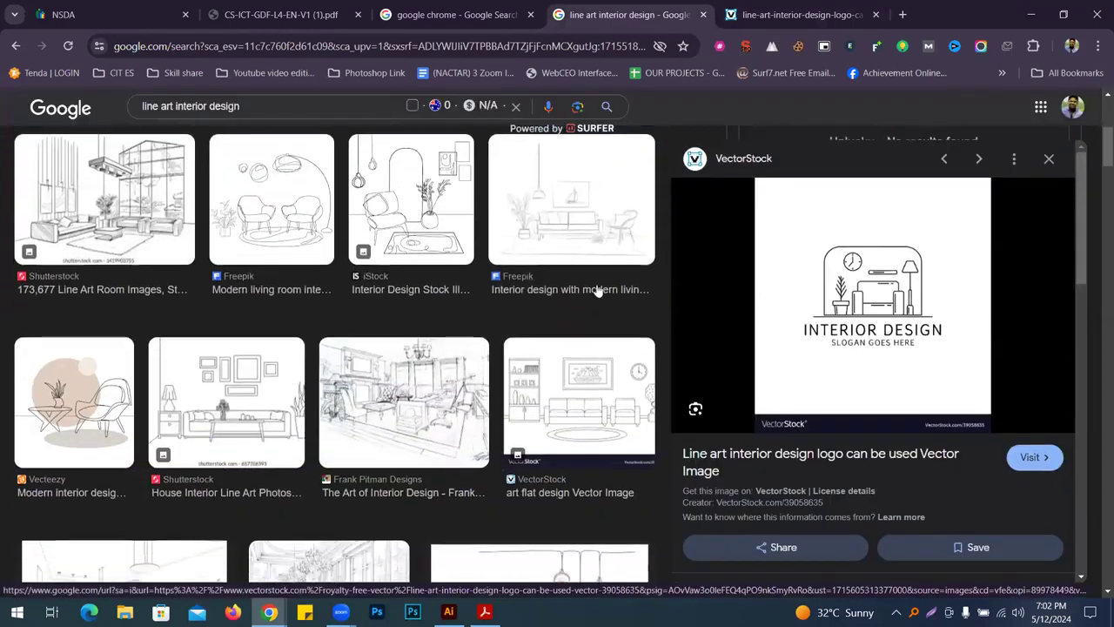
{"action": "scroll", "coordinate": [598, 292], "scroll_direction": "down", "scroll_amount": 2}
{"action": "left_click", "coordinate": [562, 276]}
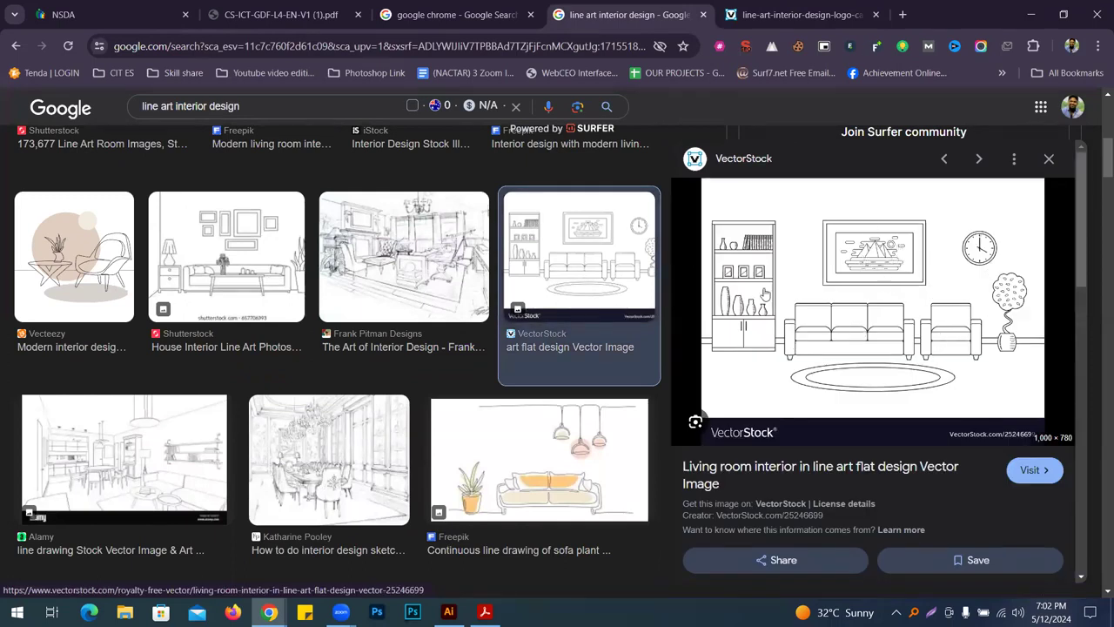
Preview Vecteezy's minimalistic living room sketch with sofa and armchair, and look through its related images
{"action": "scroll", "coordinate": [604, 294], "scroll_direction": "down", "scroll_amount": 6}
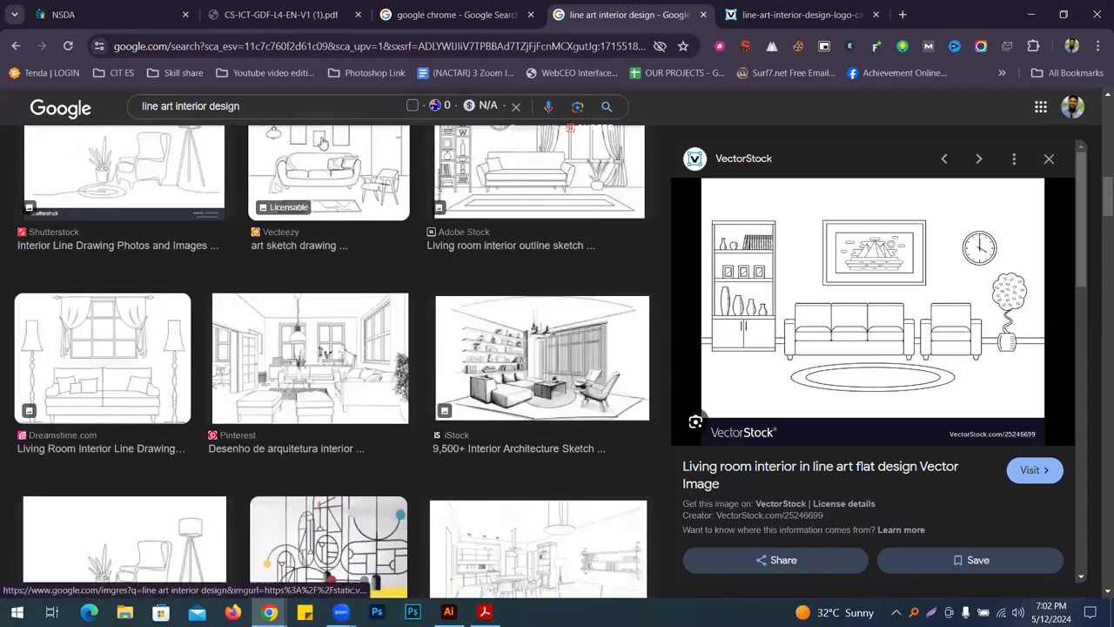
{"action": "left_click", "coordinate": [322, 143]}
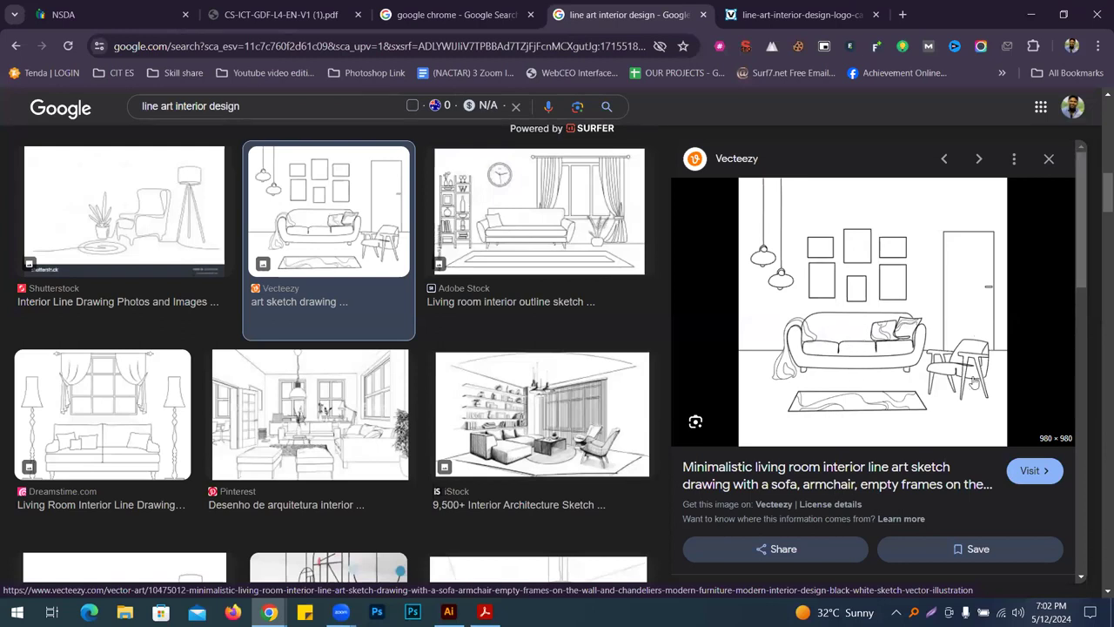
{"action": "scroll", "coordinate": [824, 292], "scroll_direction": "down", "scroll_amount": 6}
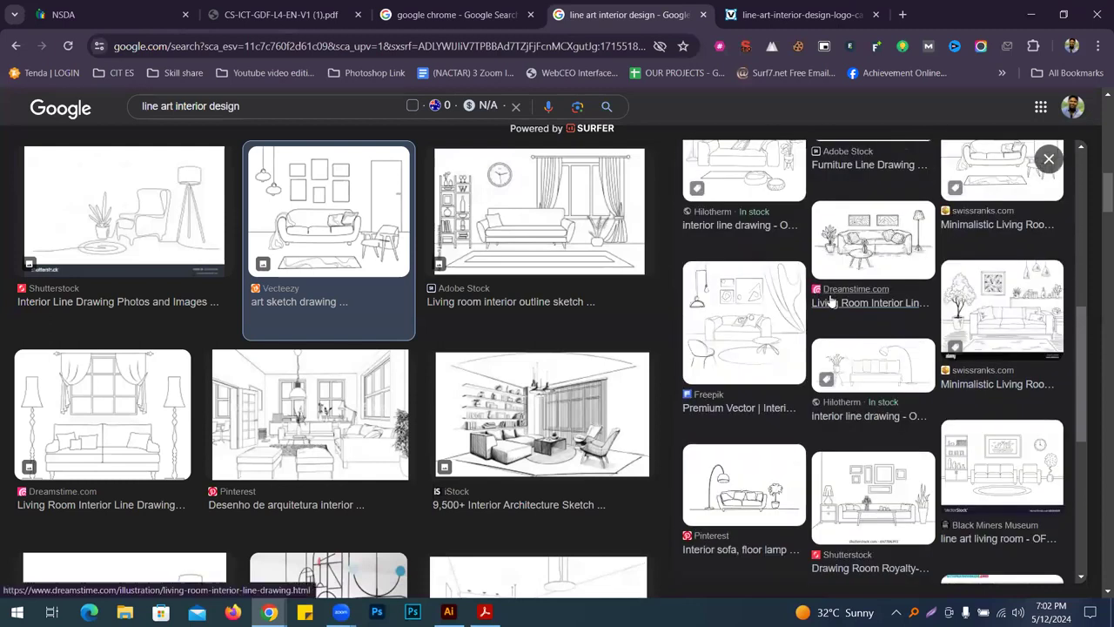
{"action": "scroll", "coordinate": [610, 319], "scroll_direction": "down", "scroll_amount": 3}
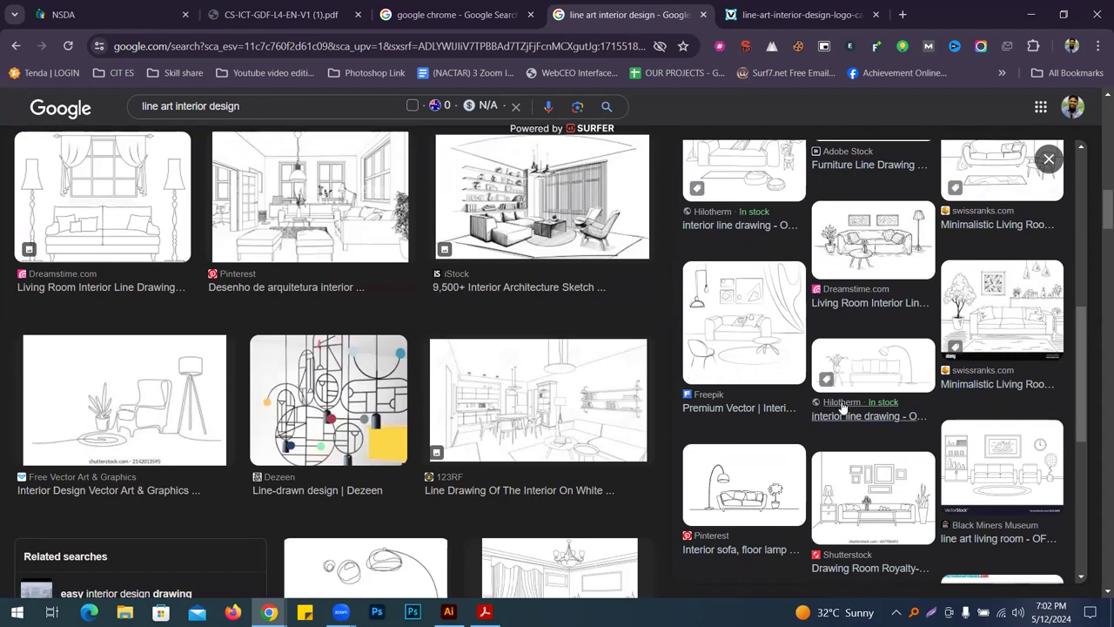
Preview illustAC's simple line drawing interior and examine the surrounding line art results for further examples
{"action": "scroll", "coordinate": [623, 336], "scroll_direction": "down", "scroll_amount": 4}
{"action": "scroll", "coordinate": [623, 336], "scroll_direction": "down", "scroll_amount": 3}
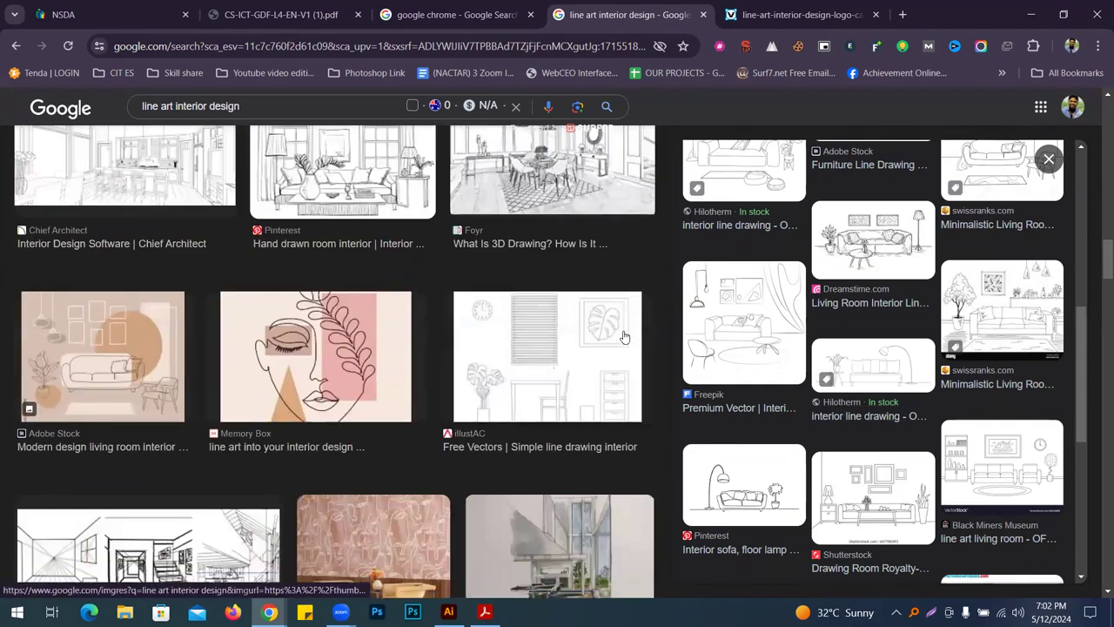
{"action": "left_click", "coordinate": [601, 340]}
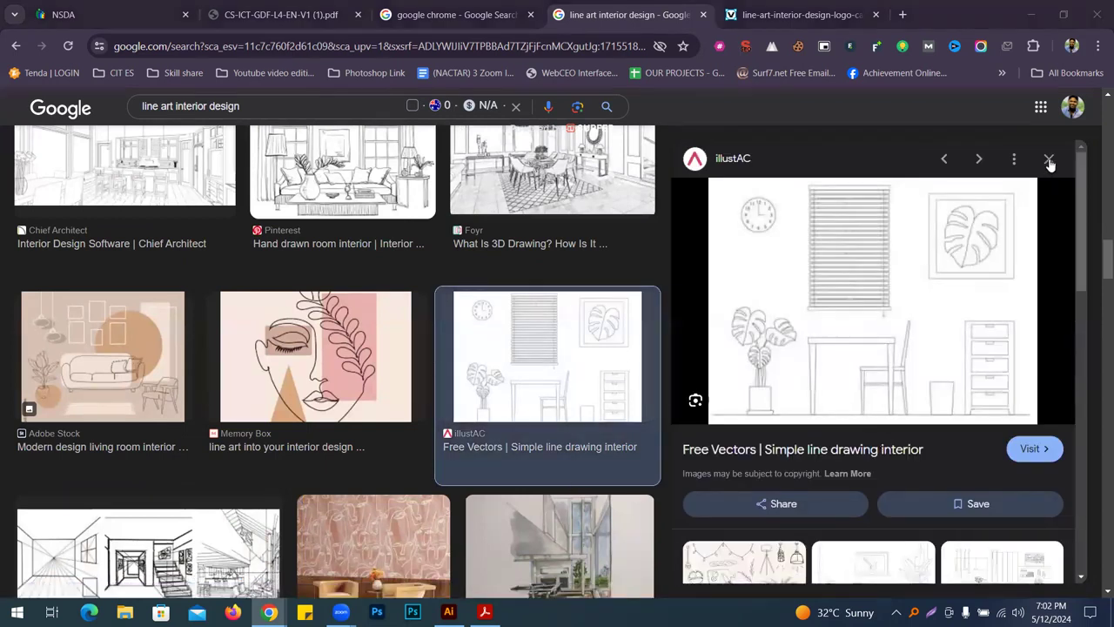
{"action": "scroll", "coordinate": [514, 261], "scroll_direction": "down", "scroll_amount": 3}
{"action": "scroll", "coordinate": [513, 261], "scroll_direction": "down", "scroll_amount": 2}
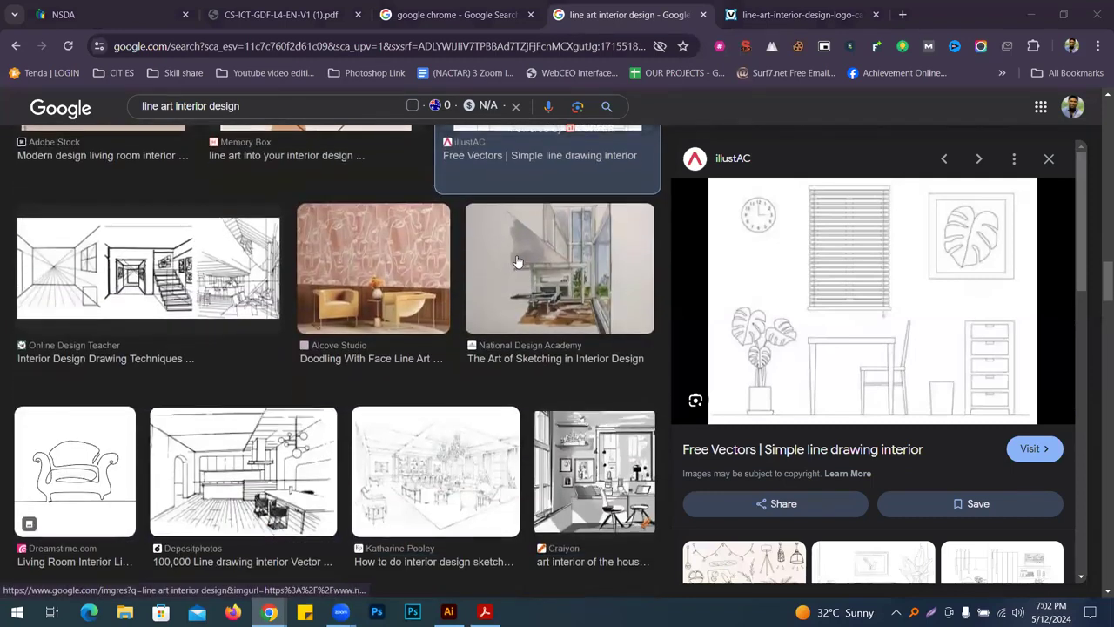
{"action": "scroll", "coordinate": [520, 252], "scroll_direction": "down", "scroll_amount": 4}
{"action": "scroll", "coordinate": [526, 261], "scroll_direction": "down", "scroll_amount": 2}
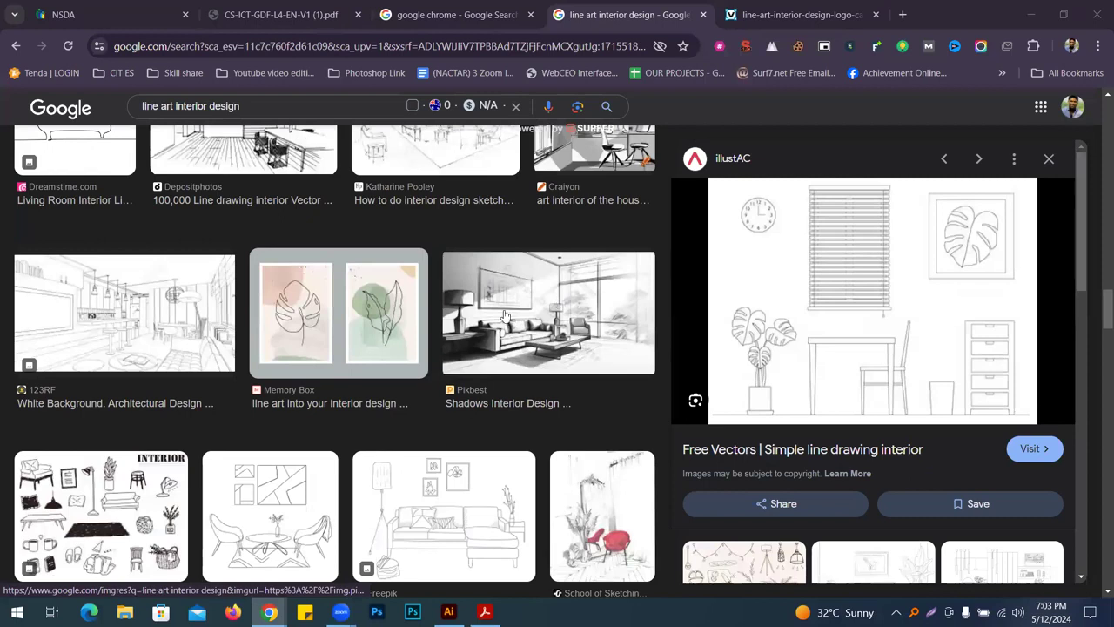
{"action": "scroll", "coordinate": [515, 315], "scroll_direction": "down", "scroll_amount": 2}
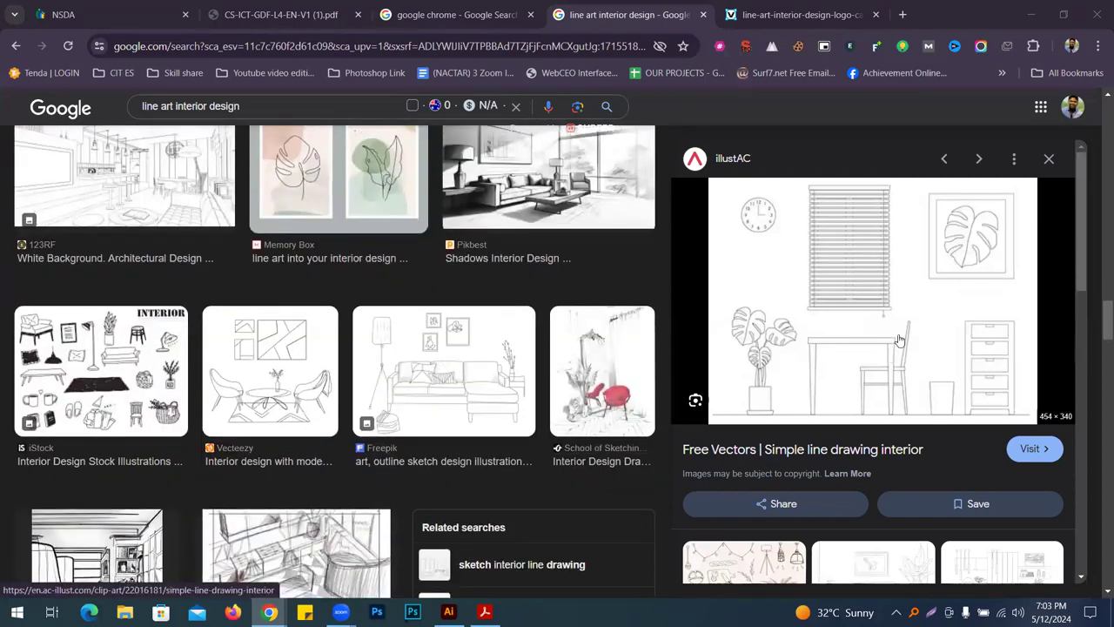
{"action": "scroll", "coordinate": [348, 365], "scroll_direction": "up", "scroll_amount": 4}
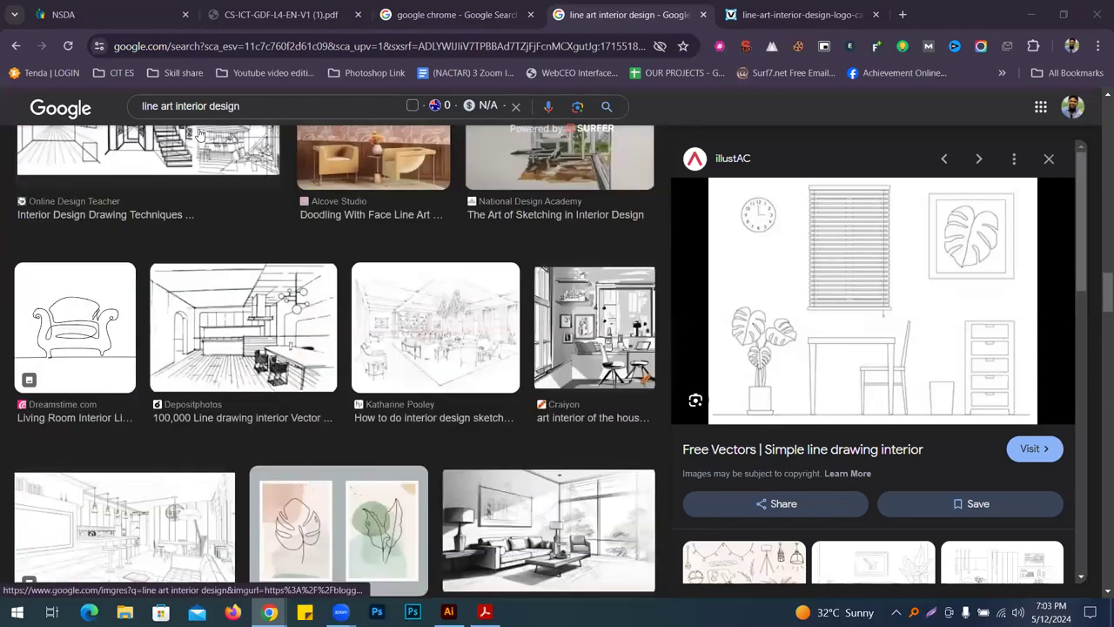
Search for "interior design" in a separate tab, reusing the words from the current query, and show the image results
{"action": "left_click_drag", "start_coordinate": [193, 106], "coordinate": [216, 106]}
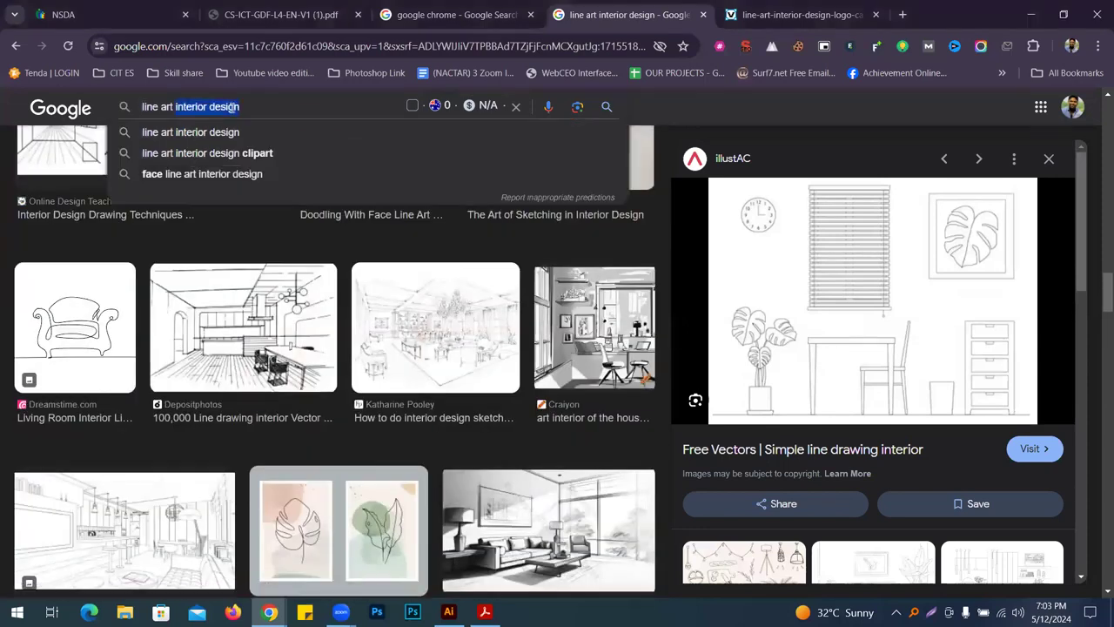
{"action": "key", "text": "ctrl+c"}
{"action": "key", "text": "ctrl+t"}
{"action": "key", "text": "ctrl+v"}
{"action": "key", "text": "Return"}
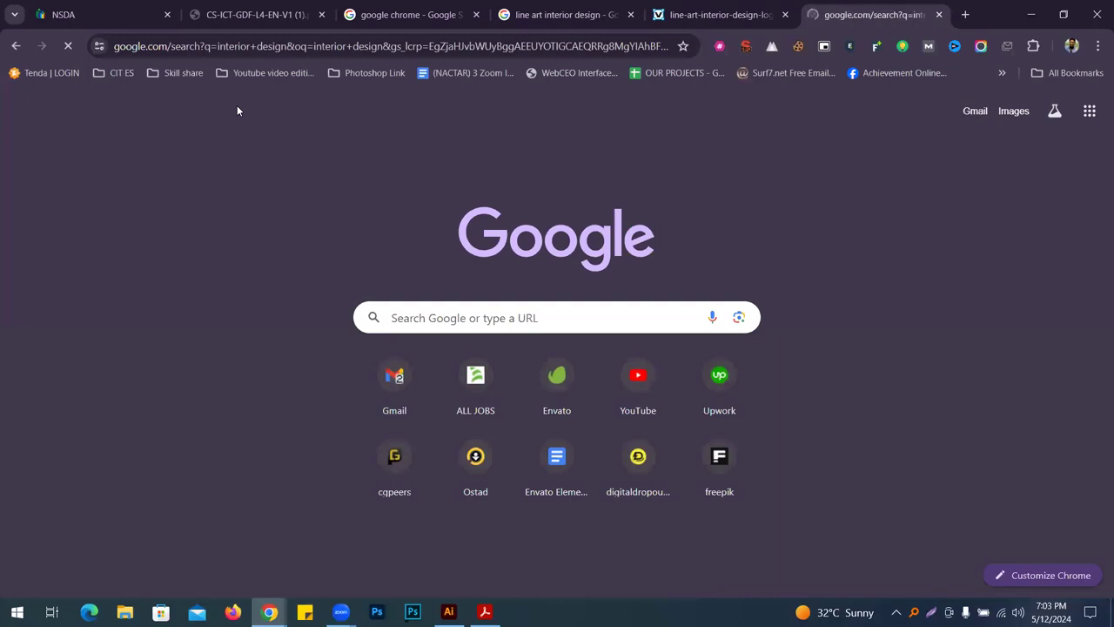
{"action": "left_click", "coordinate": [206, 174]}
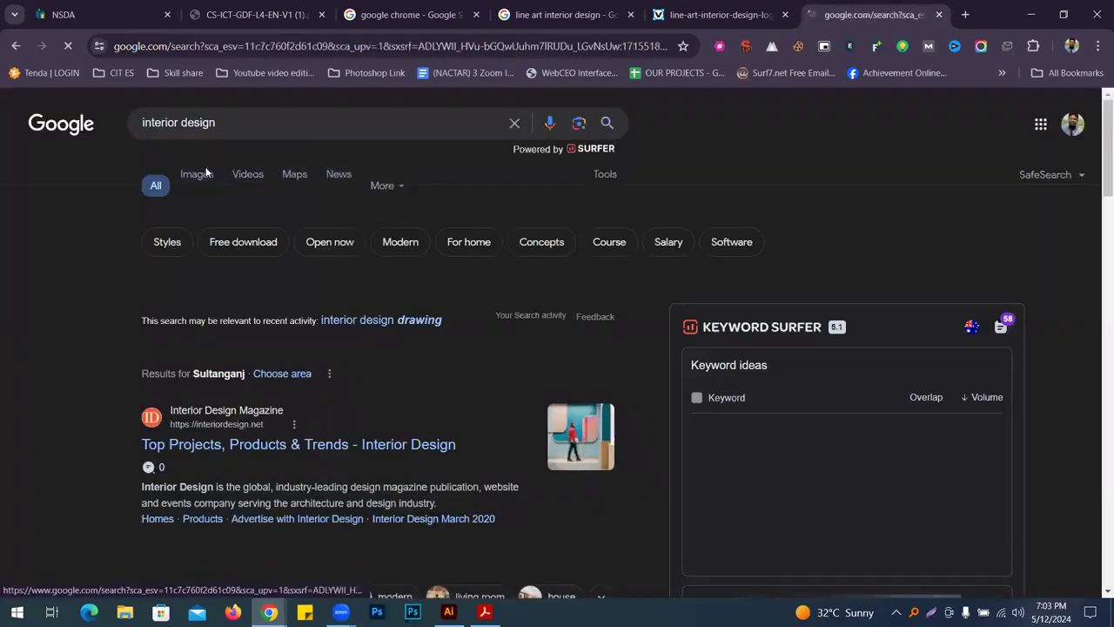
{"action": "scroll", "coordinate": [237, 344], "scroll_direction": "down", "scroll_amount": 2}
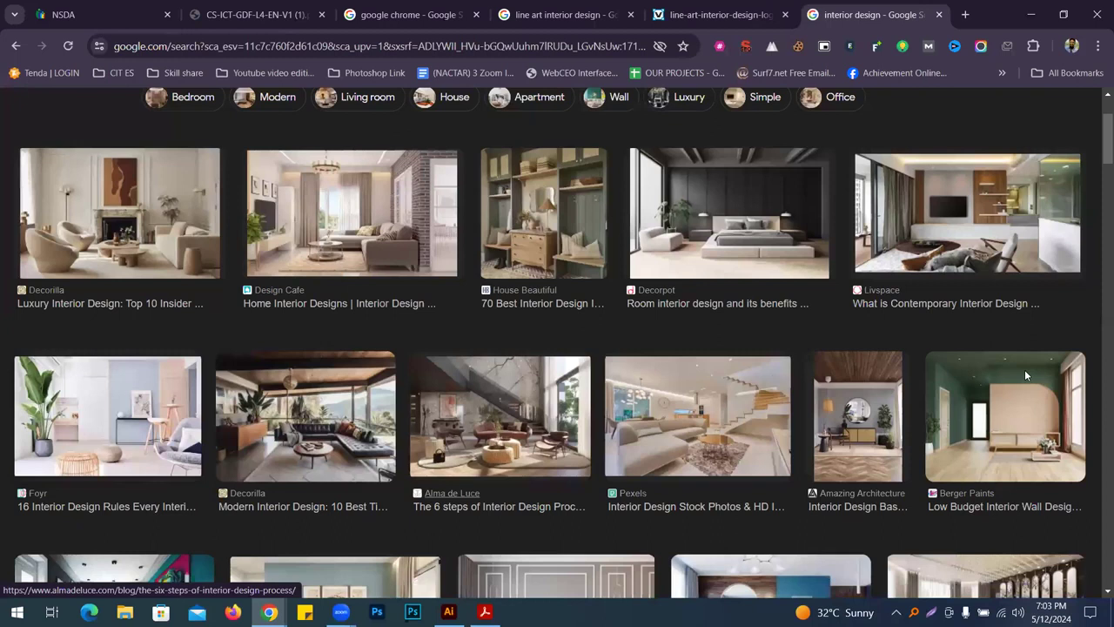
Revisit the enlarged interior design logo, and look further through the "line art interior design" image results
{"action": "left_click", "coordinate": [714, 14]}
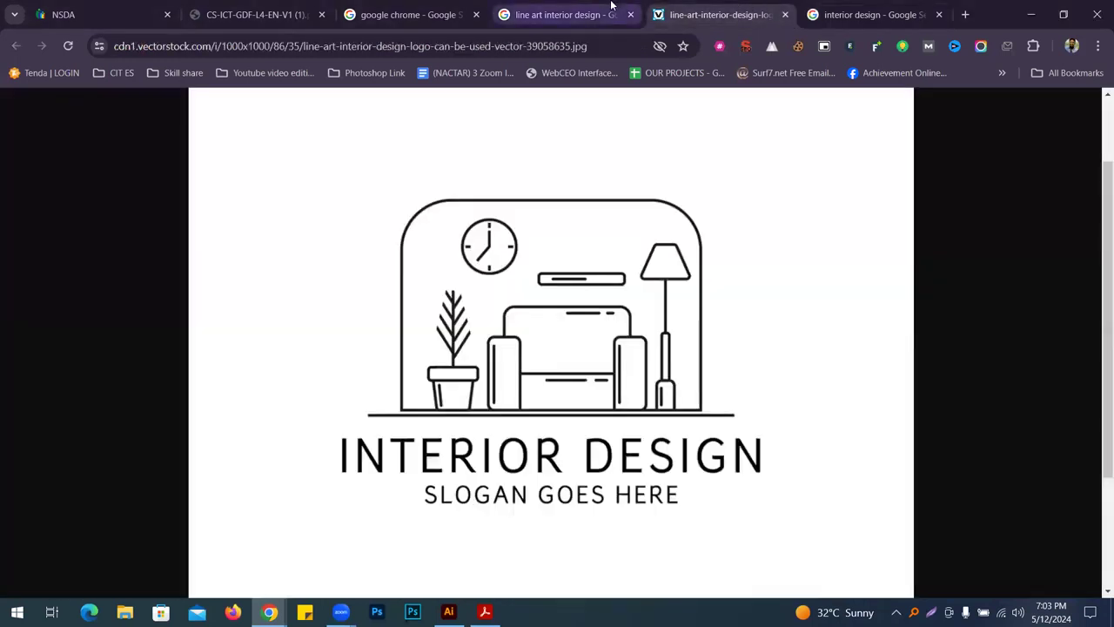
{"action": "left_click", "coordinate": [564, 15]}
{"action": "scroll", "coordinate": [511, 351], "scroll_direction": "down", "scroll_amount": 5}
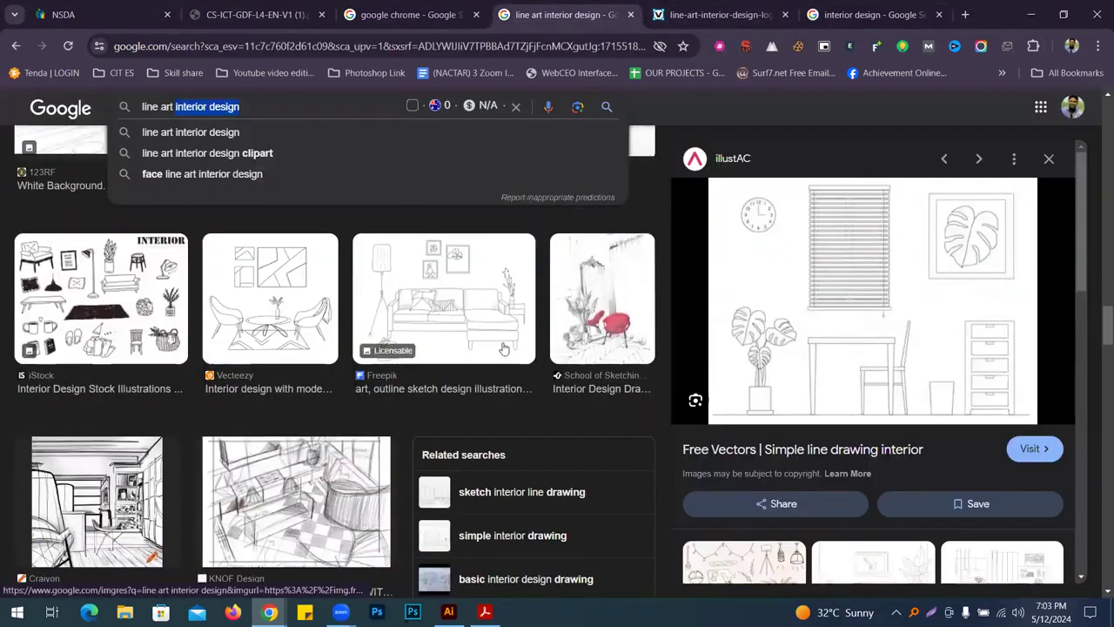
{"action": "scroll", "coordinate": [503, 348], "scroll_direction": "down", "scroll_amount": 5}
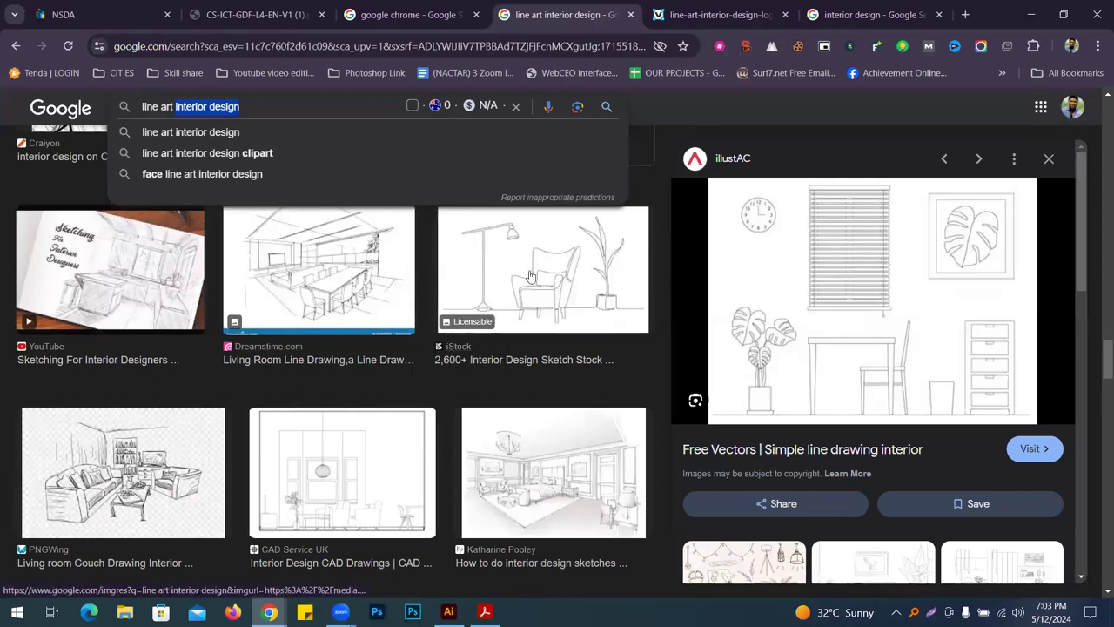
{"action": "scroll", "coordinate": [463, 340], "scroll_direction": "down", "scroll_amount": 3}
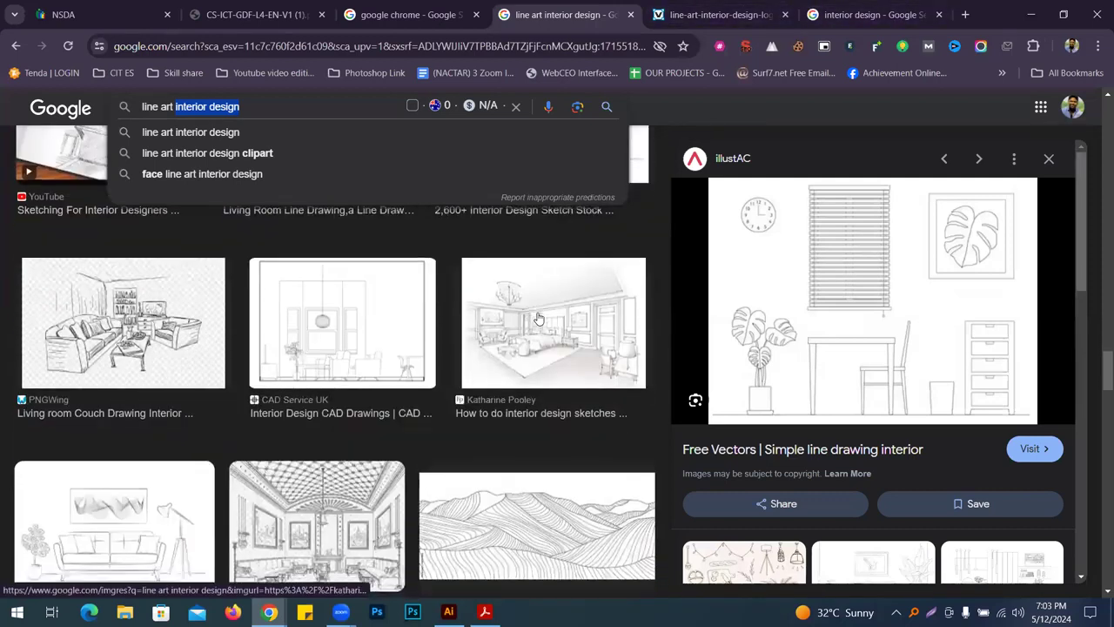
{"action": "scroll", "coordinate": [367, 386], "scroll_direction": "down", "scroll_amount": 5}
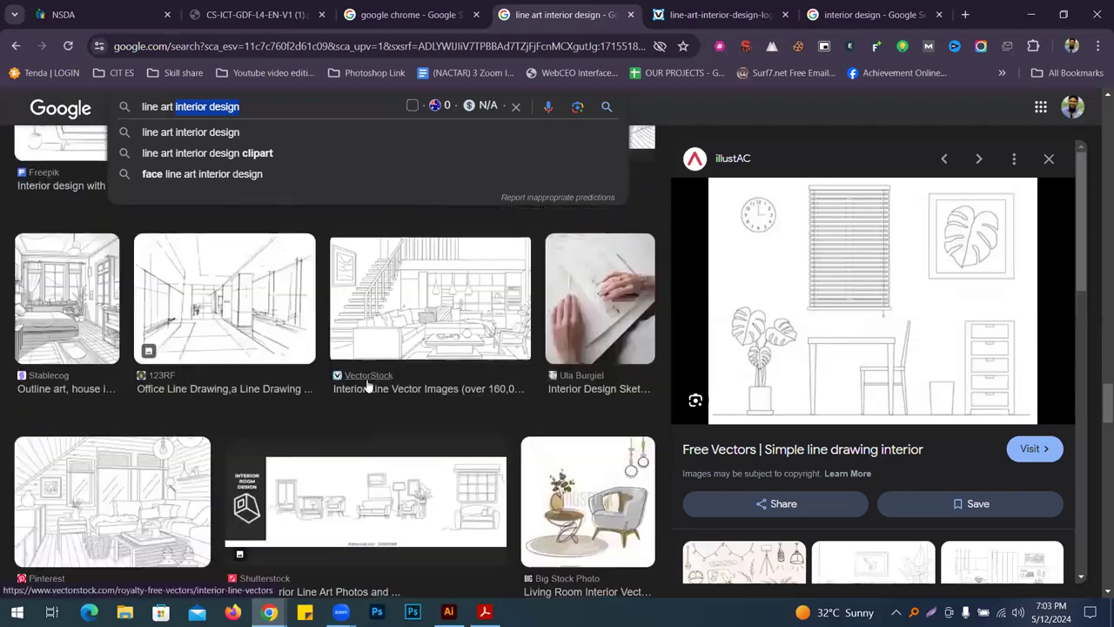
Close the illustAC preview and preview Alamy's bedroom line interior from the line art results
{"action": "left_click", "coordinate": [1045, 161]}
{"action": "scroll", "coordinate": [818, 389], "scroll_direction": "down", "scroll_amount": 5}
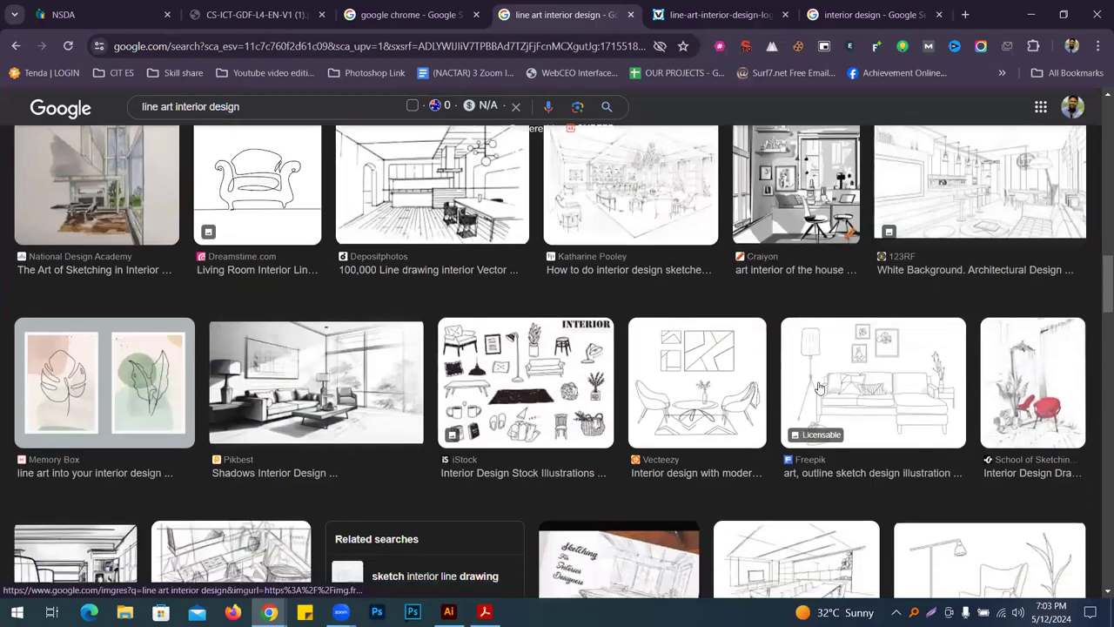
{"action": "scroll", "coordinate": [818, 389], "scroll_direction": "down", "scroll_amount": 5}
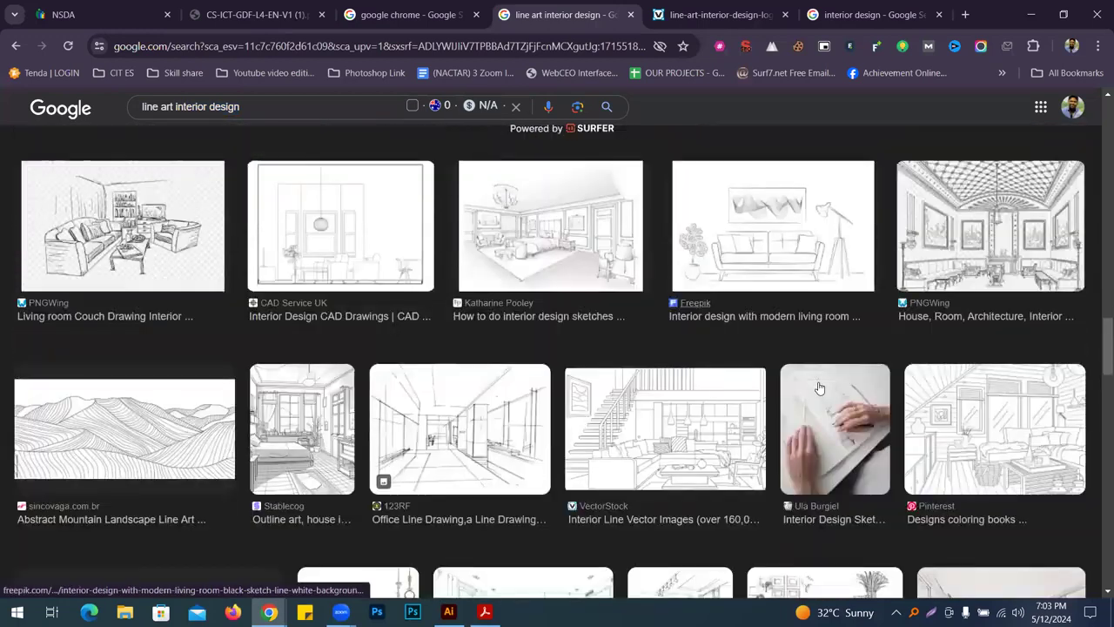
{"action": "scroll", "coordinate": [790, 361], "scroll_direction": "down", "scroll_amount": 2}
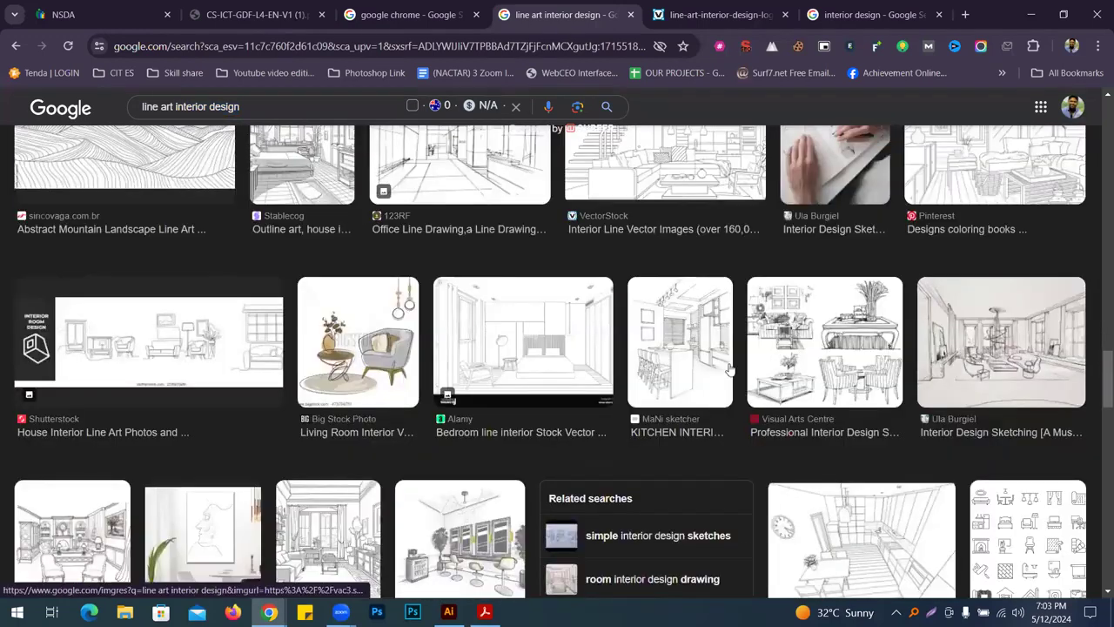
{"action": "left_click", "coordinate": [596, 362]}
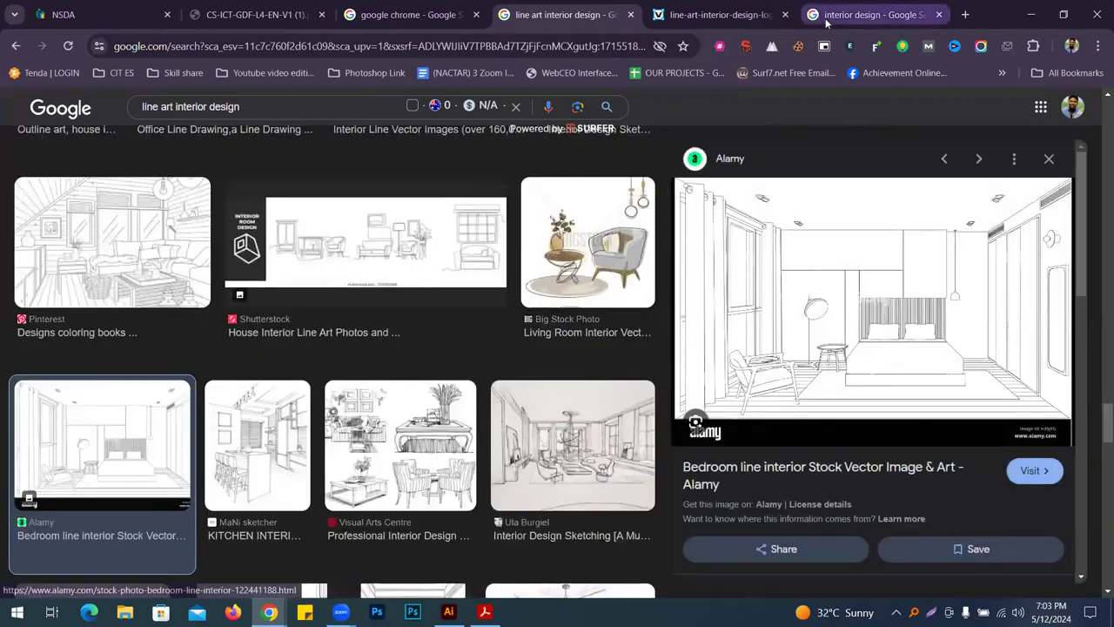
Return to the "interior design" photo results and preview Real Simple's blue living room image
{"action": "left_click", "coordinate": [874, 14]}
{"action": "scroll", "coordinate": [585, 274], "scroll_direction": "down", "scroll_amount": 5}
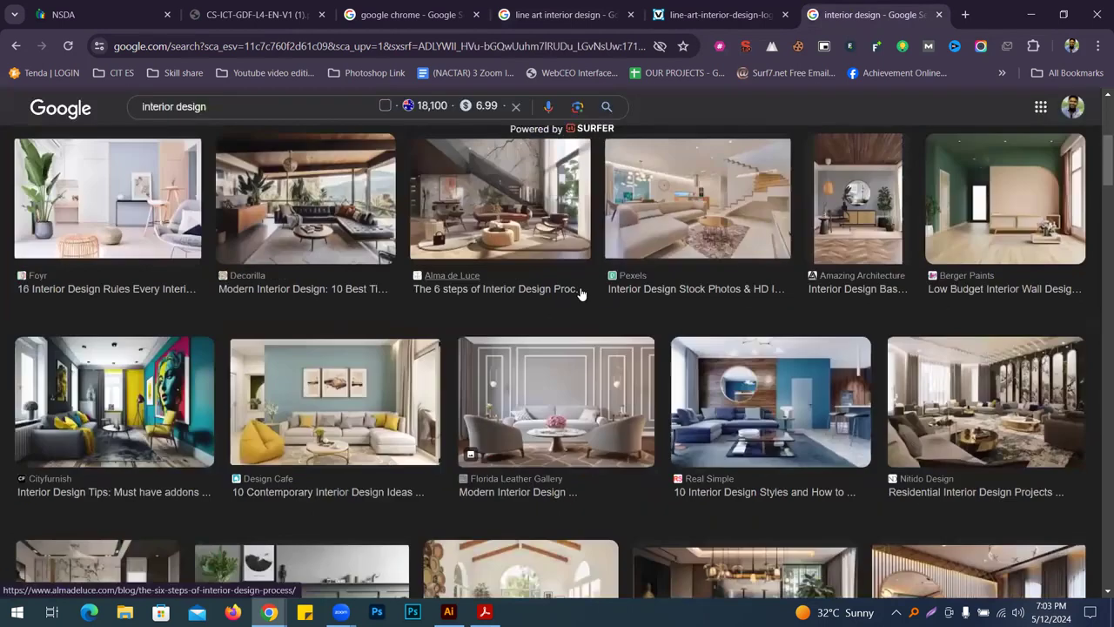
{"action": "left_click", "coordinate": [783, 290]}
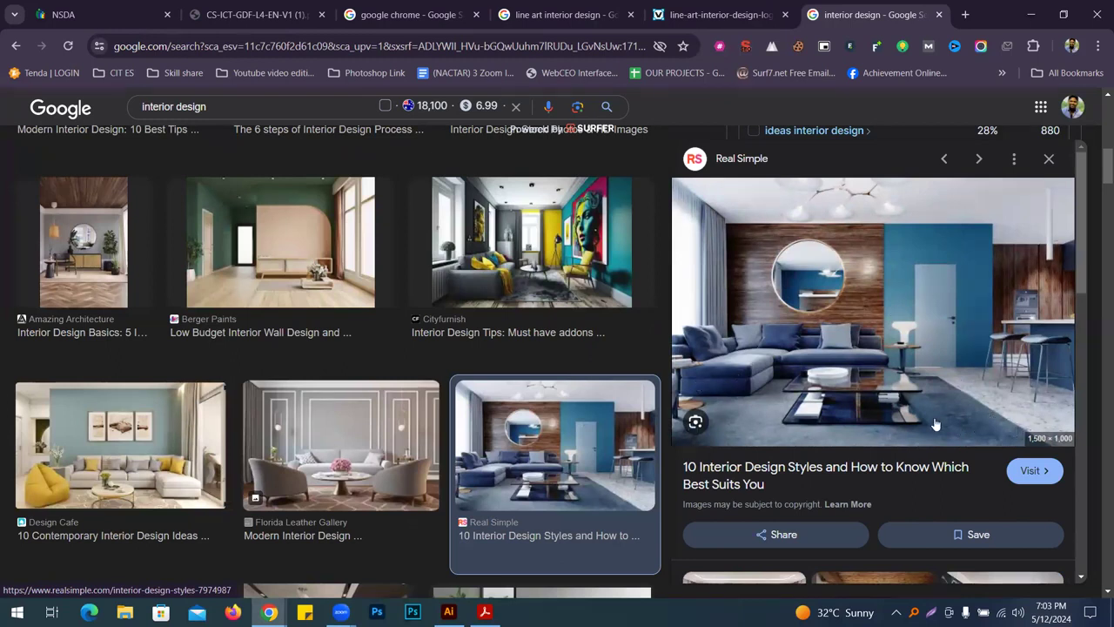
Go back to the line art results and examine the Alamy bedroom's related images and the remaining interior drawings
{"action": "left_click", "coordinate": [601, 15]}
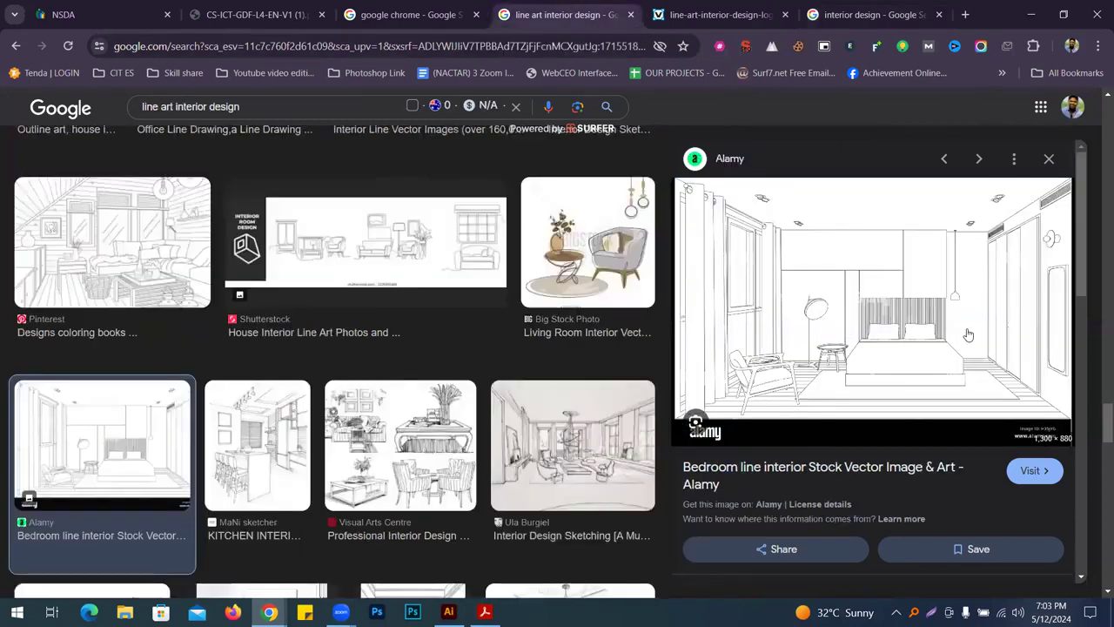
{"action": "scroll", "coordinate": [975, 340], "scroll_direction": "down", "scroll_amount": 5}
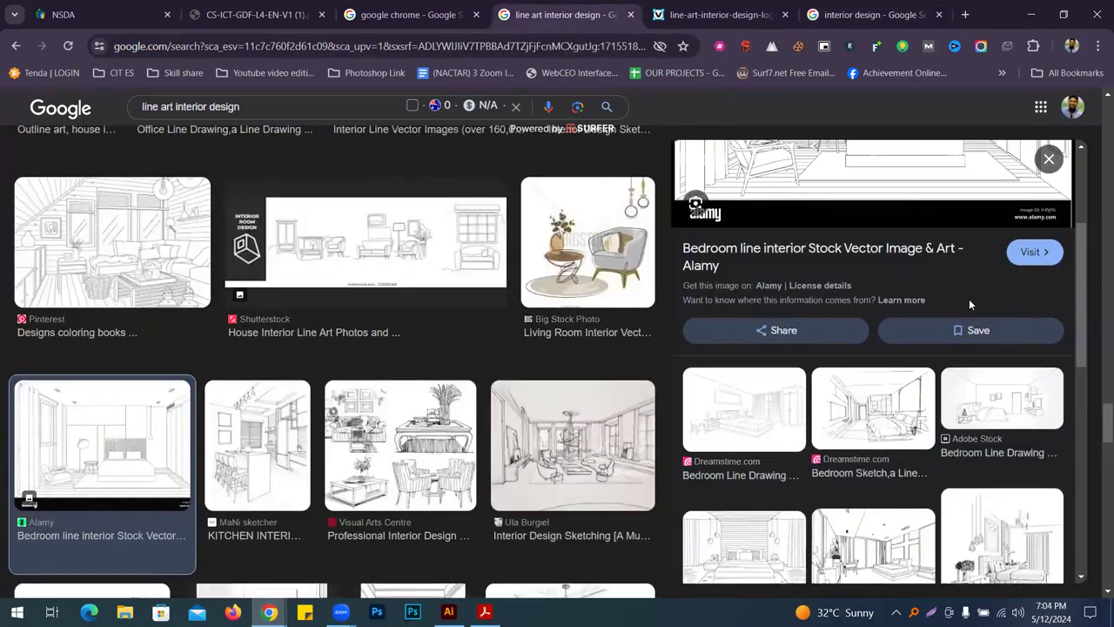
{"action": "scroll", "coordinate": [490, 277], "scroll_direction": "down", "scroll_amount": 7}
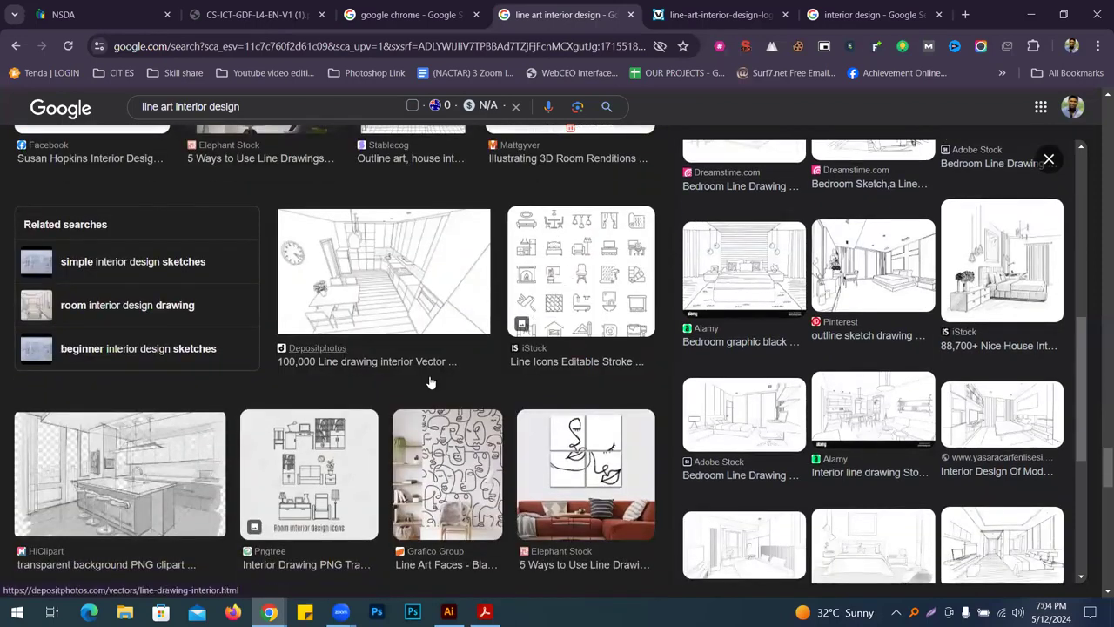
{"action": "scroll", "coordinate": [431, 388], "scroll_direction": "down", "scroll_amount": 5}
{"action": "scroll", "coordinate": [425, 404], "scroll_direction": "down", "scroll_amount": 3}
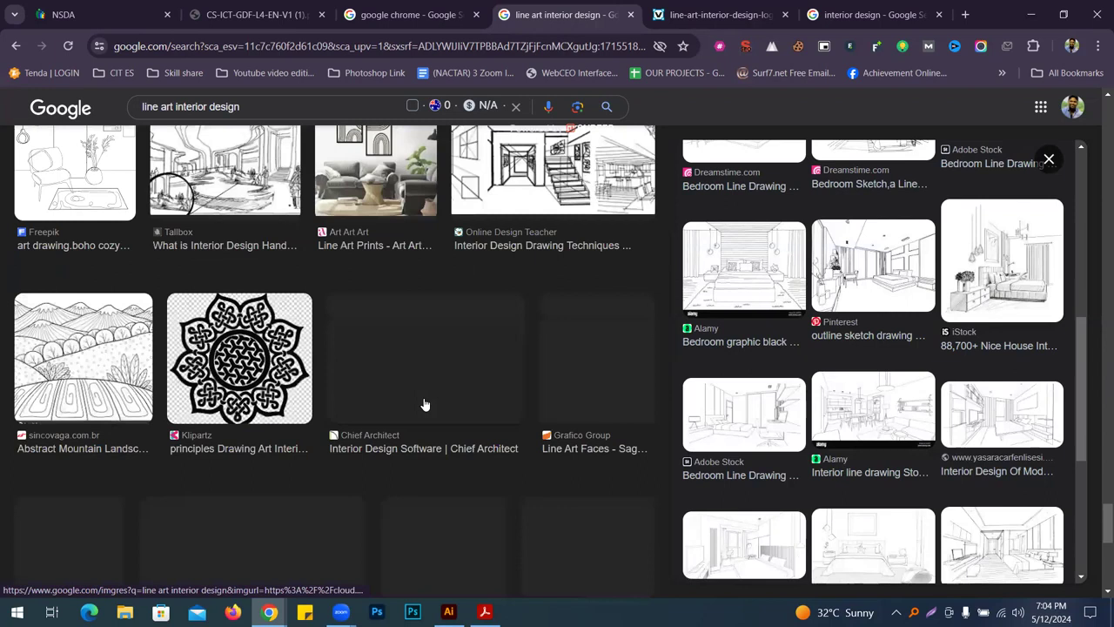
{"action": "scroll", "coordinate": [426, 396], "scroll_direction": "down", "scroll_amount": 2}
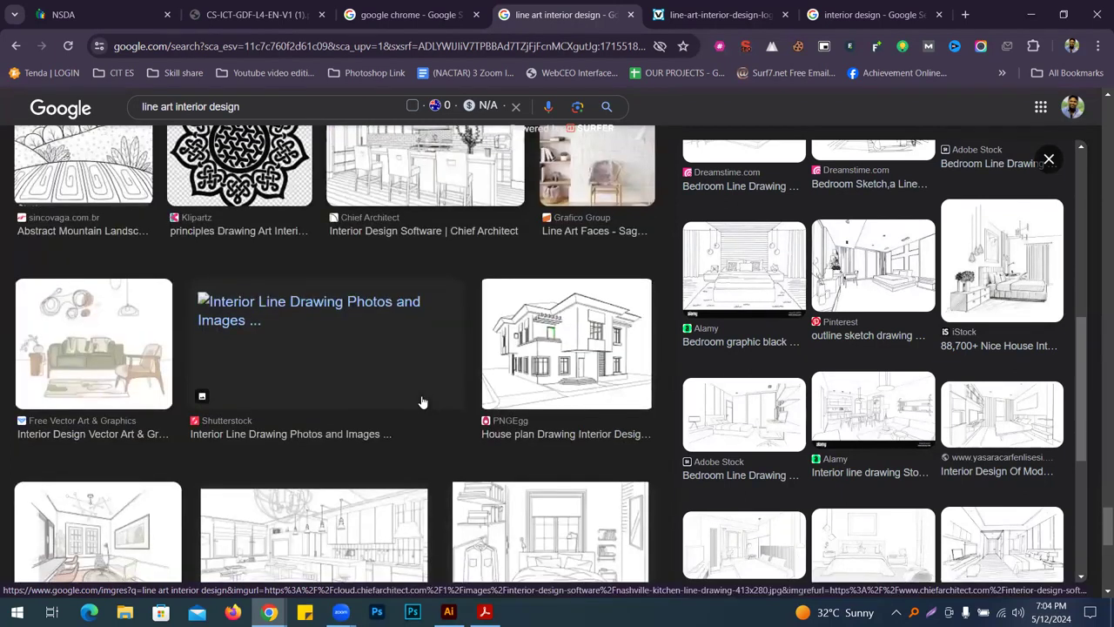
{"action": "scroll", "coordinate": [486, 344], "scroll_direction": "down", "scroll_amount": 3}
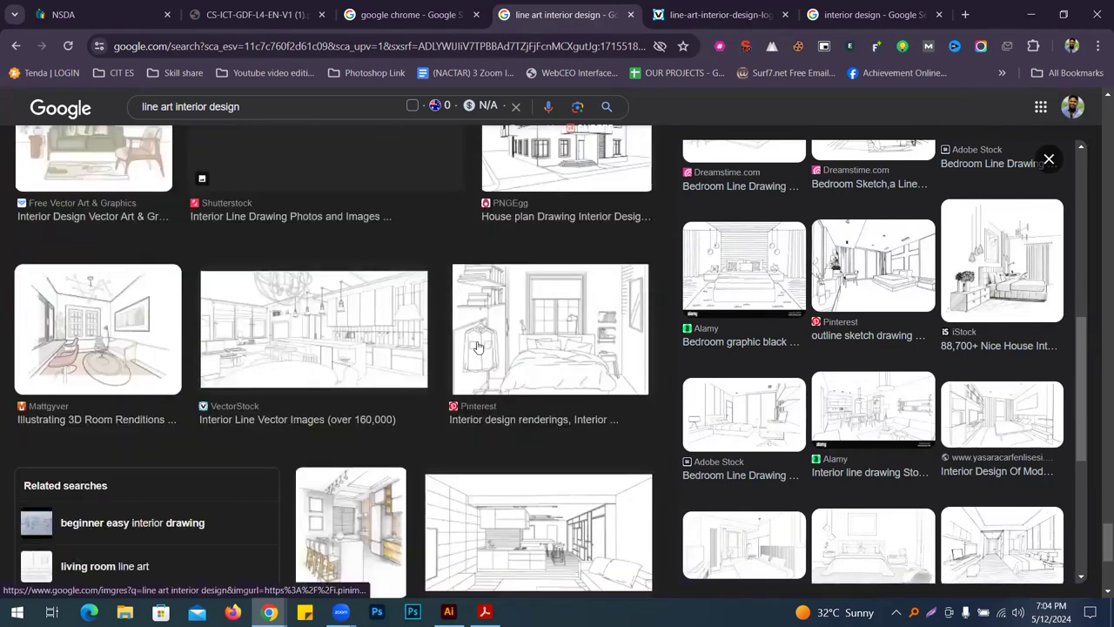
{"action": "scroll", "coordinate": [477, 354], "scroll_direction": "down", "scroll_amount": 2}
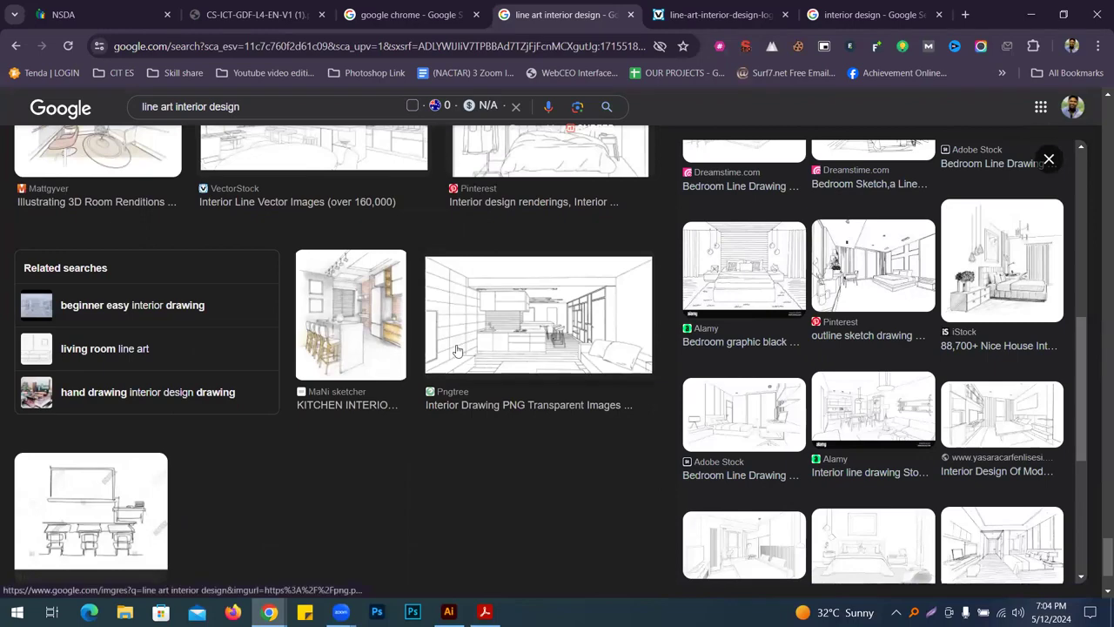
Close the Alamy preview and look back through the "line art interior design" image results up to the first rows
{"action": "scroll", "coordinate": [456, 350], "scroll_direction": "down", "scroll_amount": 3}
{"action": "left_click", "coordinate": [1049, 159]}
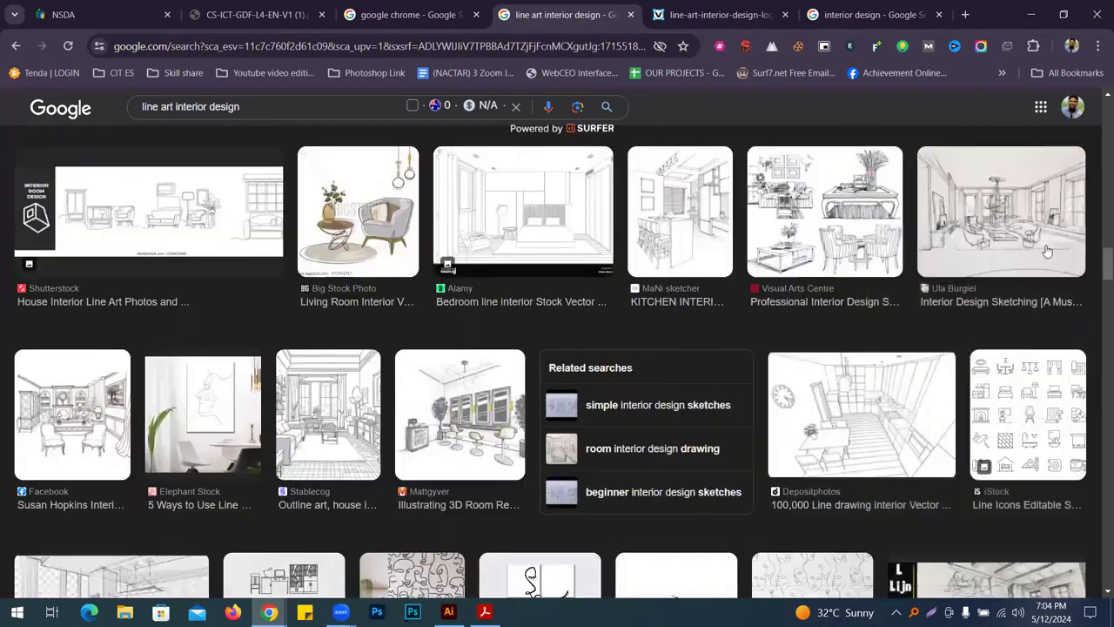
{"action": "scroll", "coordinate": [1047, 250], "scroll_direction": "up", "scroll_amount": 10}
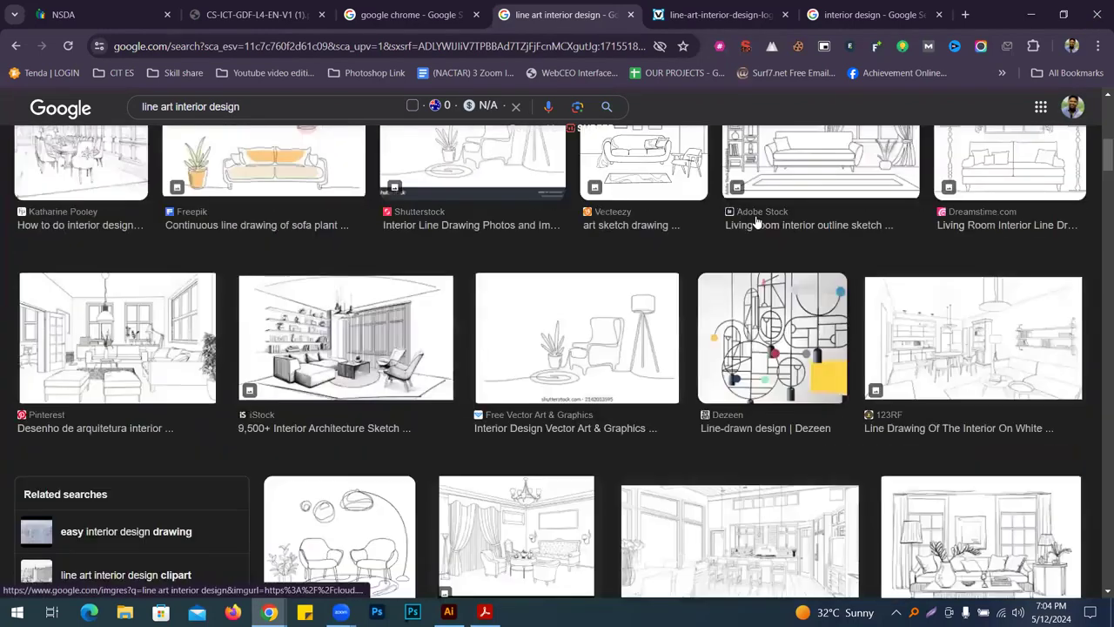
{"action": "scroll", "coordinate": [756, 221], "scroll_direction": "up", "scroll_amount": 6}
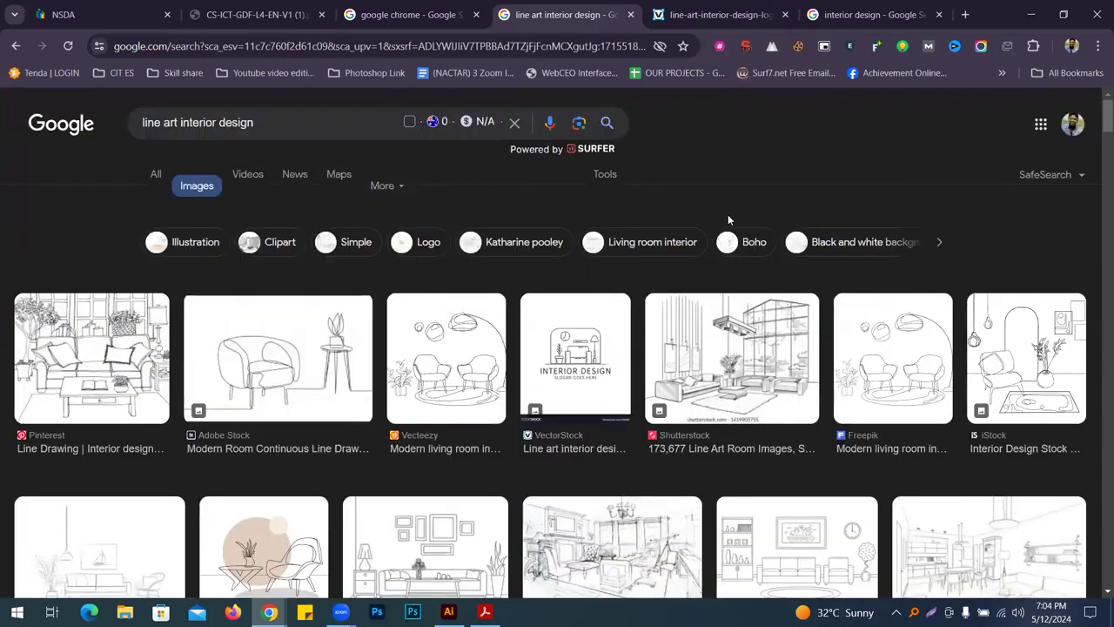
{"action": "scroll", "coordinate": [727, 214], "scroll_direction": "down", "scroll_amount": 2}
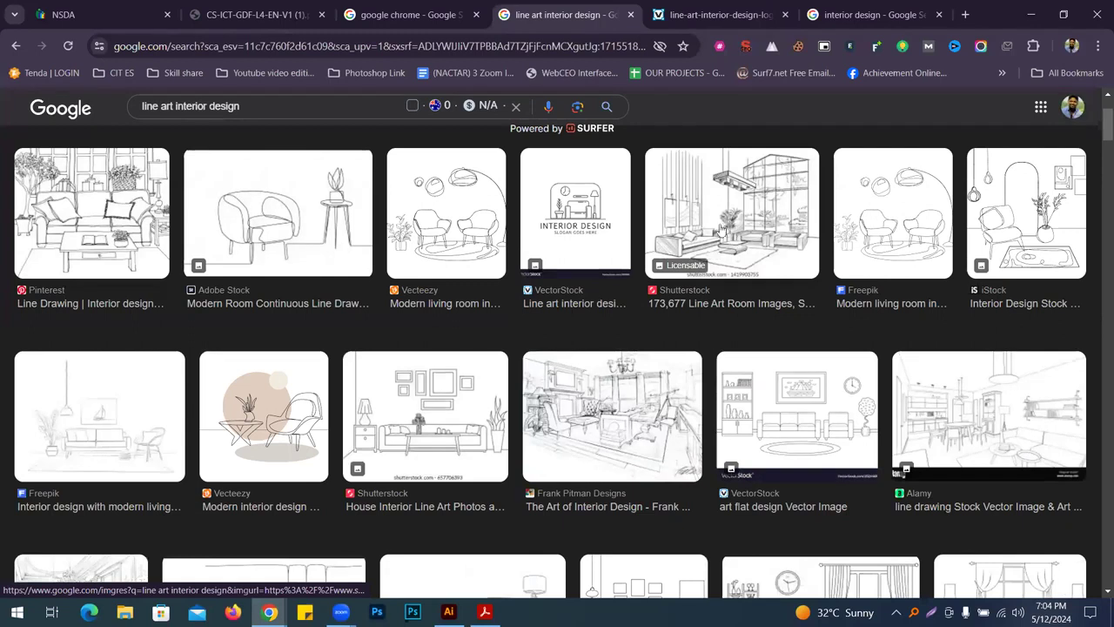
Preview Freepik's modern living room sketch and Adobe Stock's similar drawing, and examine the related living room line drawings
{"action": "left_click", "coordinate": [133, 447]}
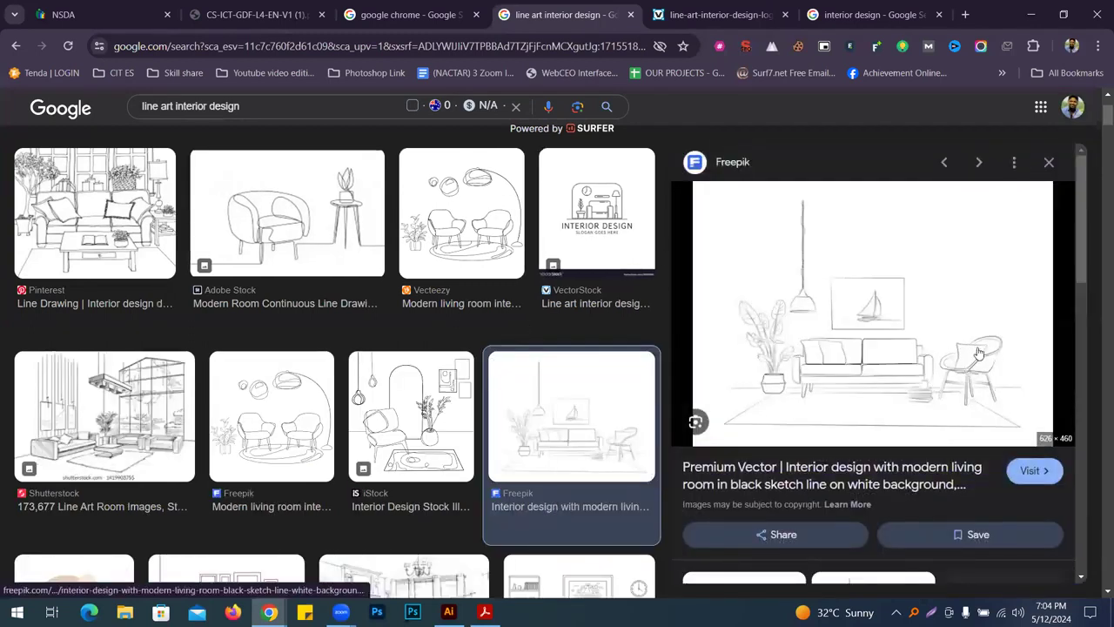
{"action": "scroll", "coordinate": [855, 350], "scroll_direction": "down", "scroll_amount": 3}
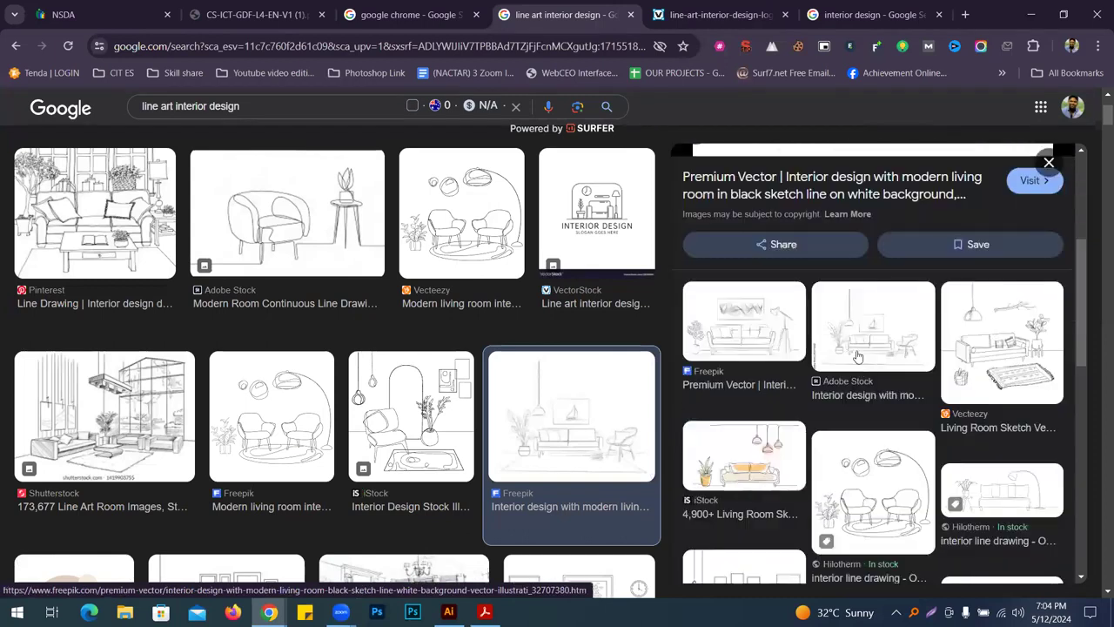
{"action": "left_click", "coordinate": [924, 330]}
{"action": "scroll", "coordinate": [1014, 352], "scroll_direction": "down", "scroll_amount": 3}
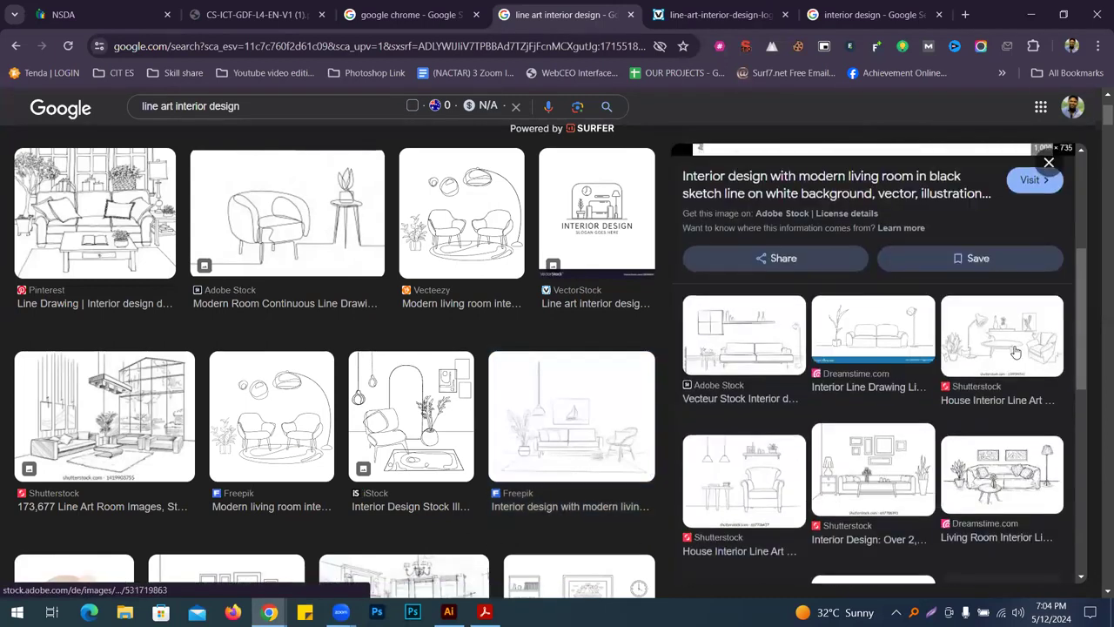
{"action": "scroll", "coordinate": [1014, 353], "scroll_direction": "down", "scroll_amount": 3}
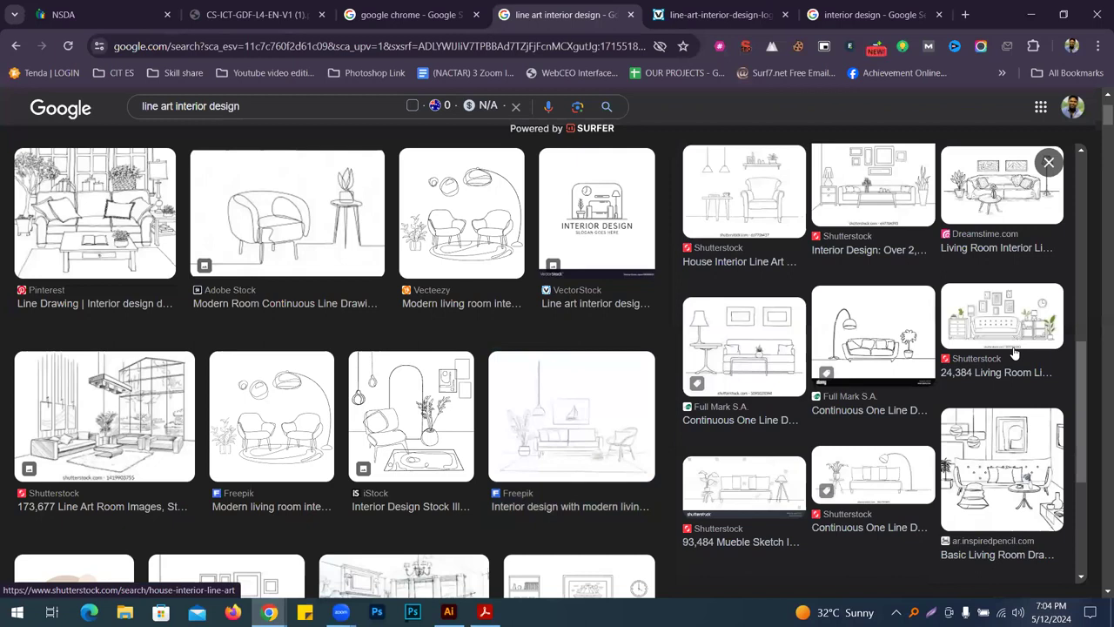
Preview Shutterstock's living room drawing with the tufted sofa and plants, and its related drawing with the bookshelf, sofa and window
{"action": "left_click", "coordinate": [1020, 312]}
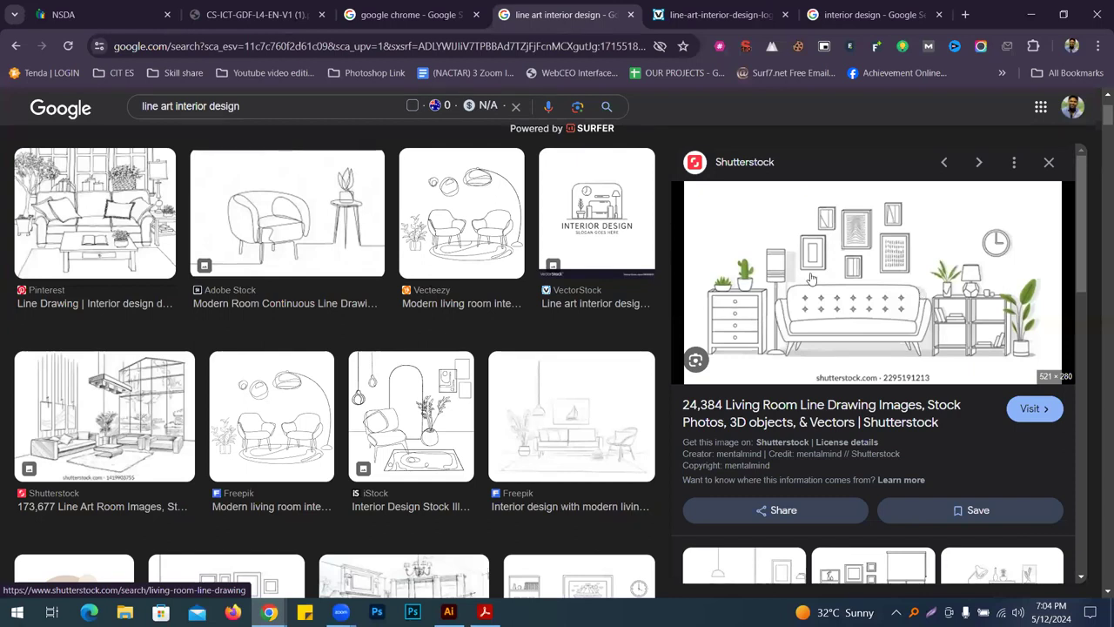
{"action": "scroll", "coordinate": [823, 304], "scroll_direction": "down", "scroll_amount": 5}
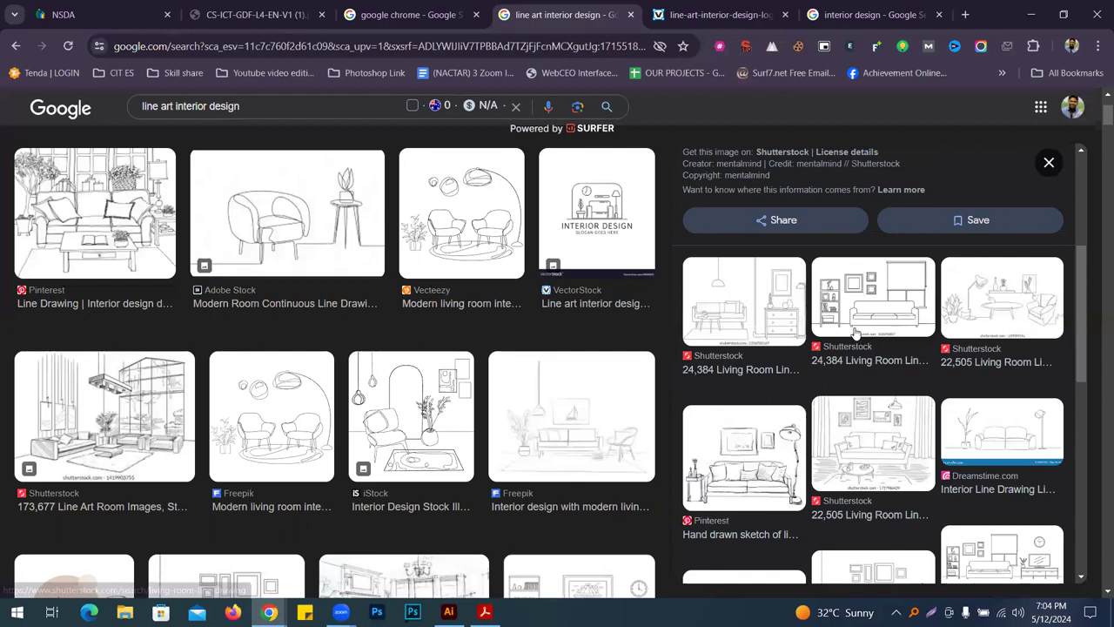
{"action": "left_click", "coordinate": [879, 310]}
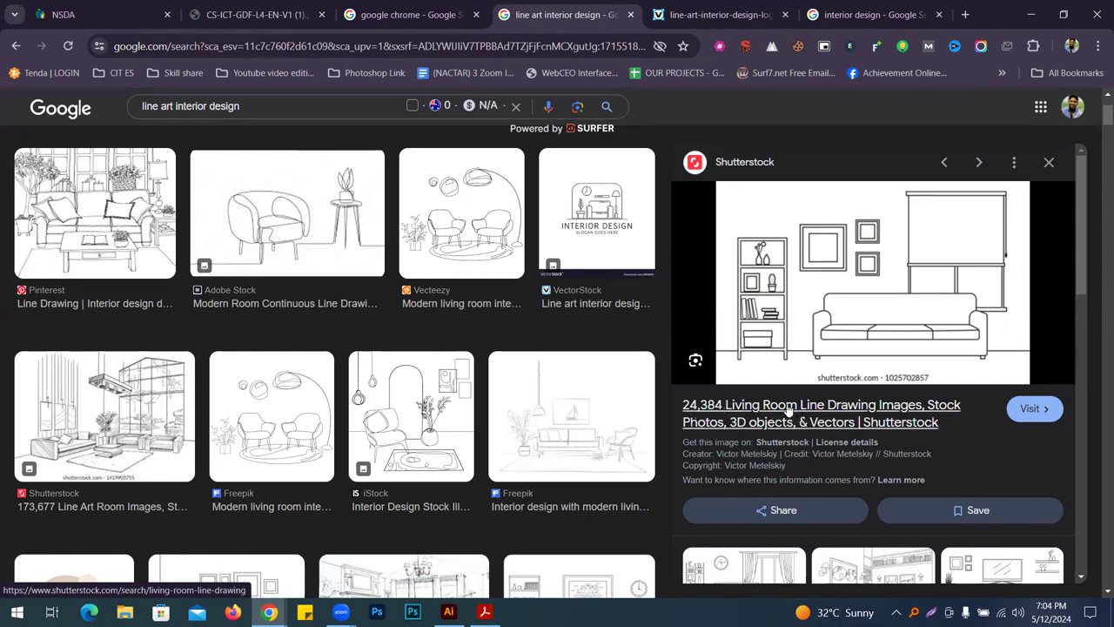
Open Shutterstock's "living room line drawing" page from the preview and look through its drawings
{"action": "left_click", "coordinate": [736, 416]}
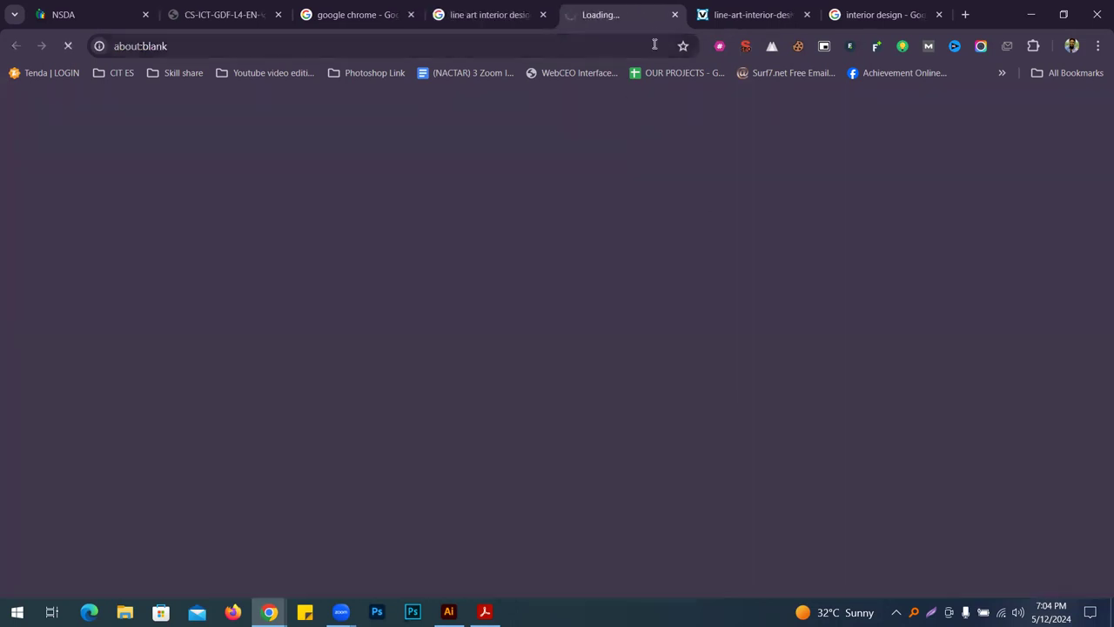
{"action": "scroll", "coordinate": [418, 268], "scroll_direction": "down", "scroll_amount": 5}
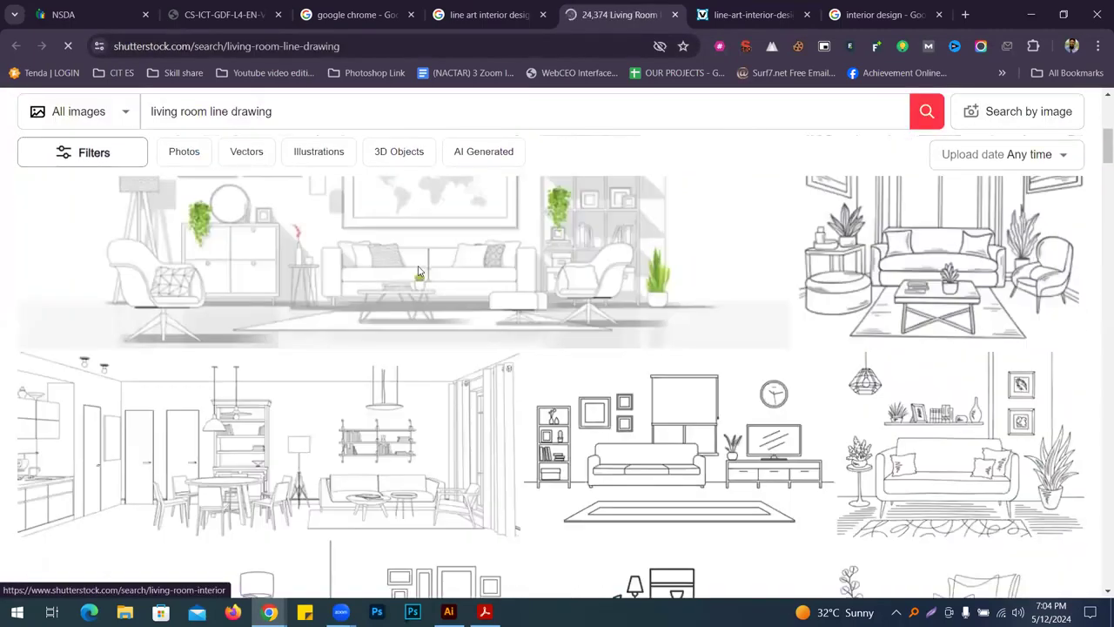
{"action": "scroll", "coordinate": [417, 272], "scroll_direction": "down", "scroll_amount": 2}
{"action": "scroll", "coordinate": [283, 310], "scroll_direction": "down", "scroll_amount": 2}
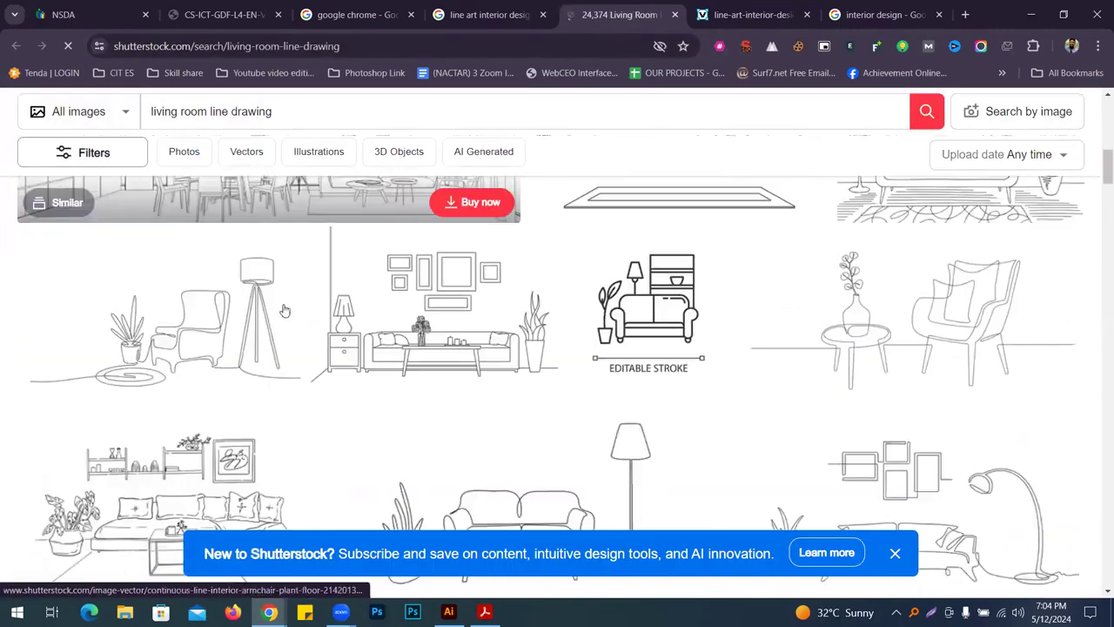
{"action": "scroll", "coordinate": [436, 313], "scroll_direction": "down", "scroll_amount": 1}
{"action": "scroll", "coordinate": [461, 313], "scroll_direction": "down", "scroll_amount": 2}
{"action": "scroll", "coordinate": [461, 314], "scroll_direction": "down", "scroll_amount": 2}
{"action": "scroll", "coordinate": [417, 304], "scroll_direction": "up", "scroll_amount": 3}
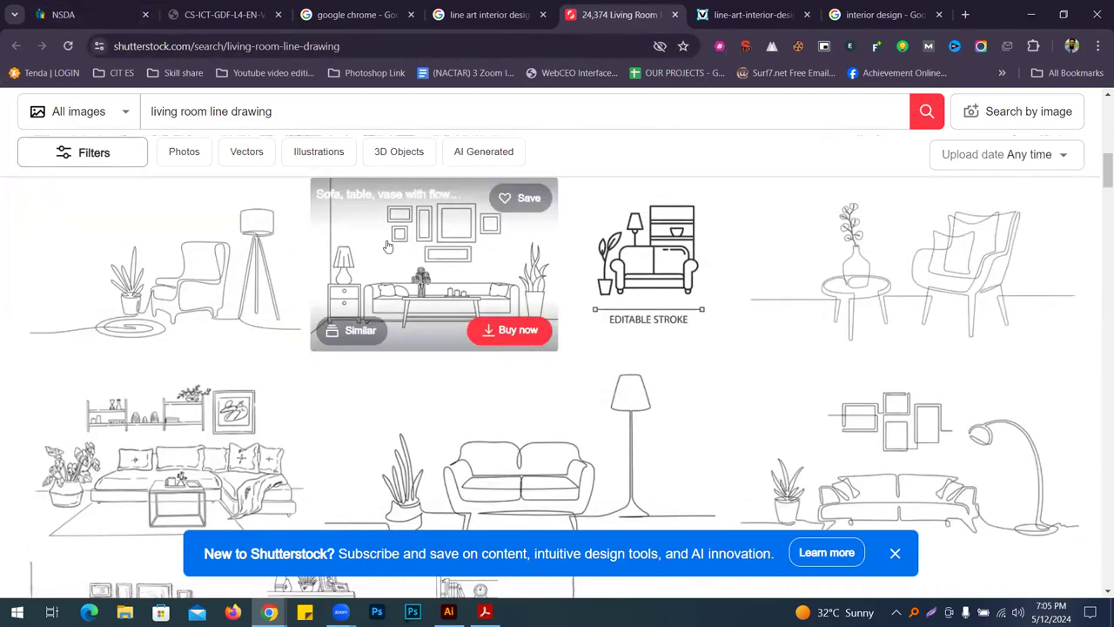
Open the sofa, table and vase with flowers vector, examine its drawing and available formats, and return to the search results
{"action": "left_click", "coordinate": [451, 275]}
{"action": "scroll", "coordinate": [268, 167], "scroll_direction": "down", "scroll_amount": 2}
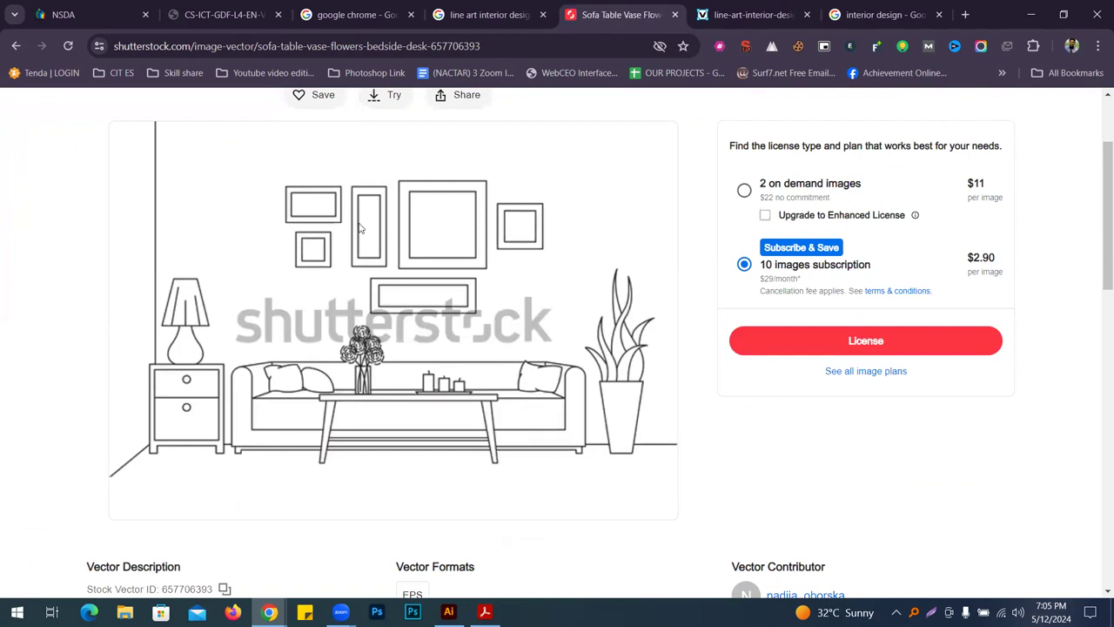
{"action": "scroll", "coordinate": [361, 228], "scroll_direction": "up", "scroll_amount": 2}
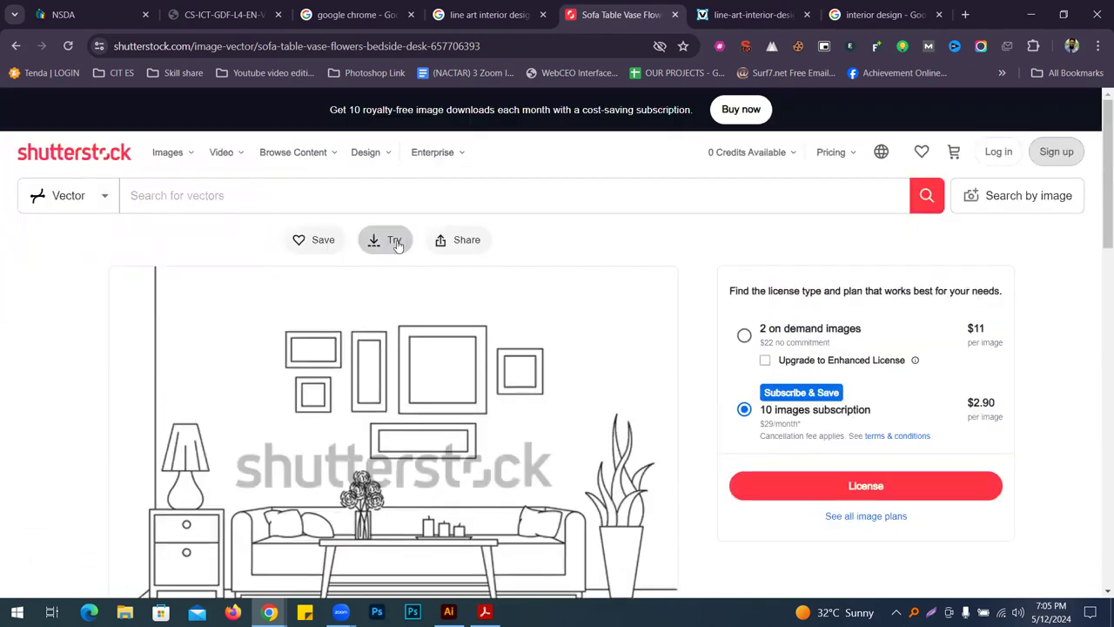
{"action": "scroll", "coordinate": [397, 246], "scroll_direction": "down", "scroll_amount": 4}
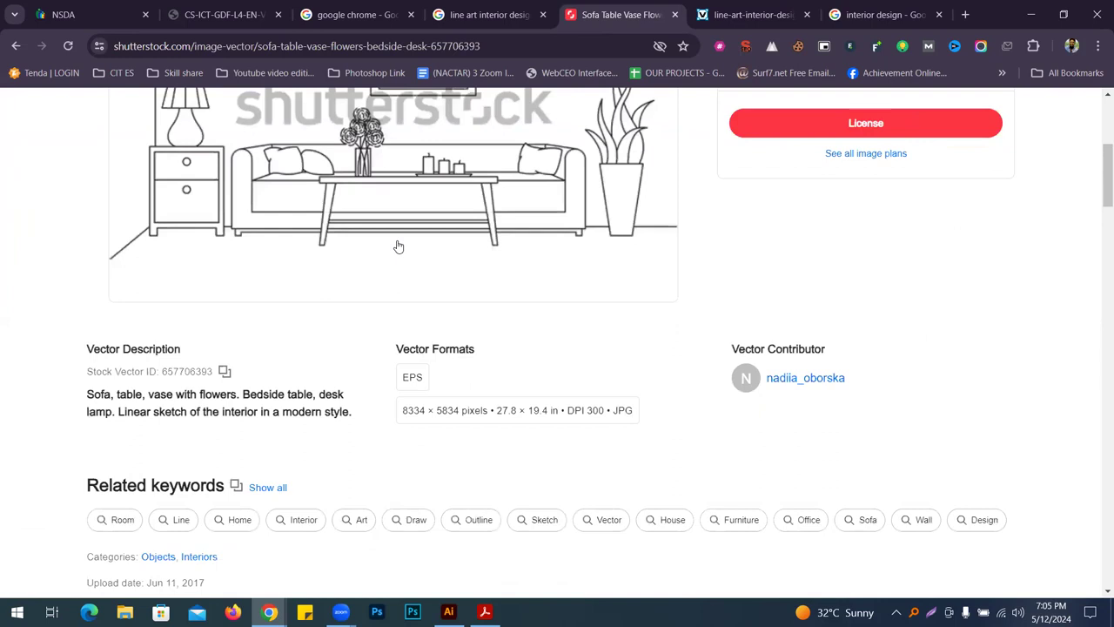
{"action": "scroll", "coordinate": [334, 300], "scroll_direction": "up", "scroll_amount": 3}
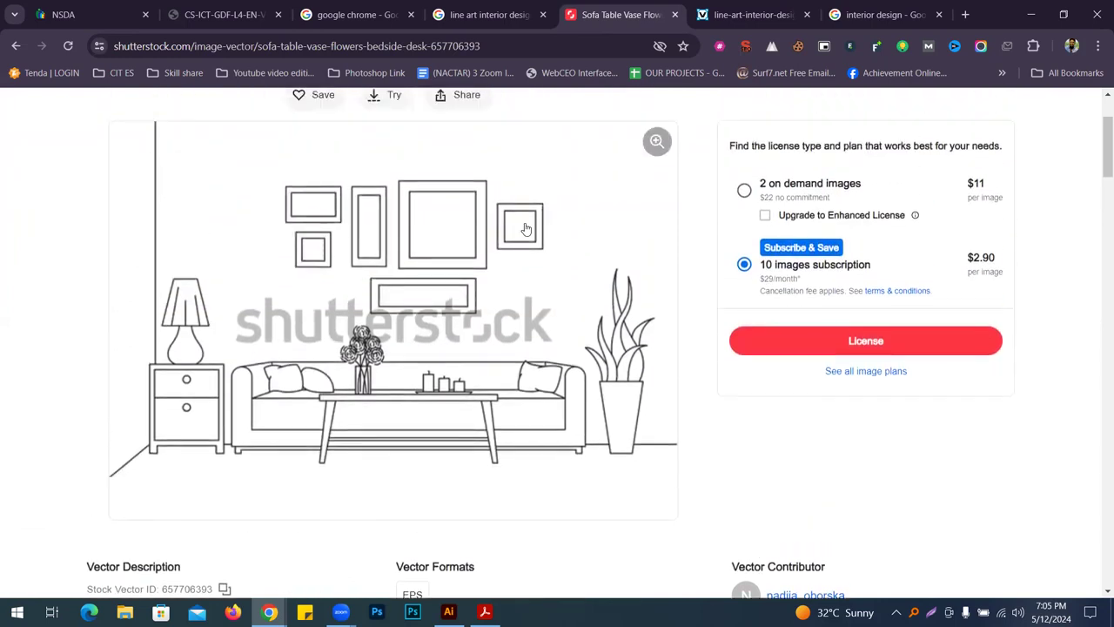
{"action": "scroll", "coordinate": [521, 240], "scroll_direction": "up", "scroll_amount": 1}
{"action": "scroll", "coordinate": [518, 242], "scroll_direction": "up", "scroll_amount": 2}
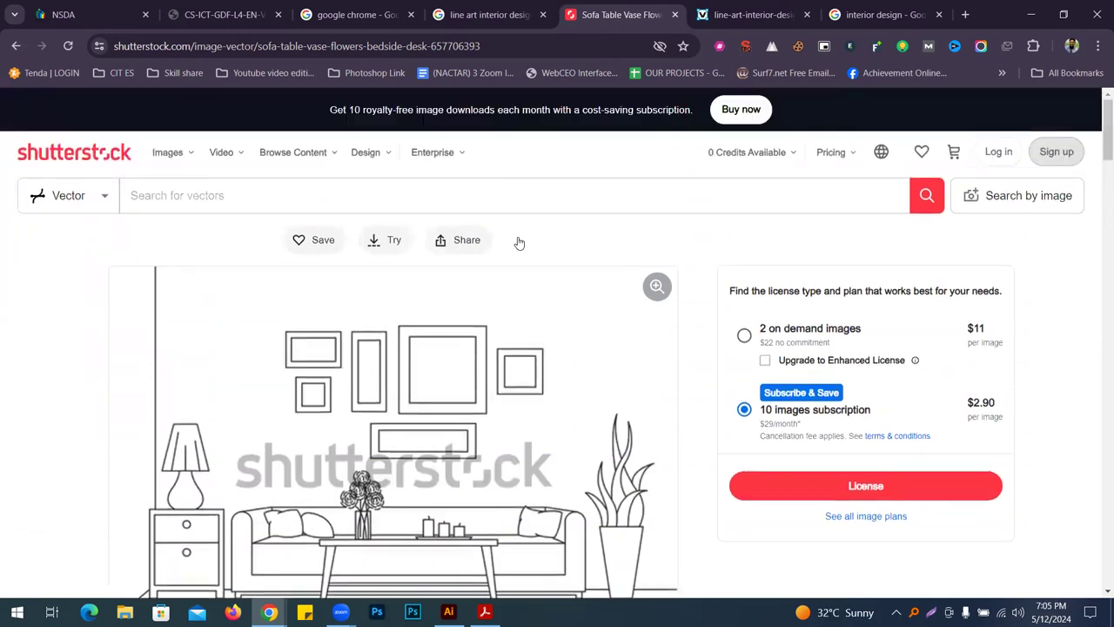
{"action": "left_click", "coordinate": [16, 45]}
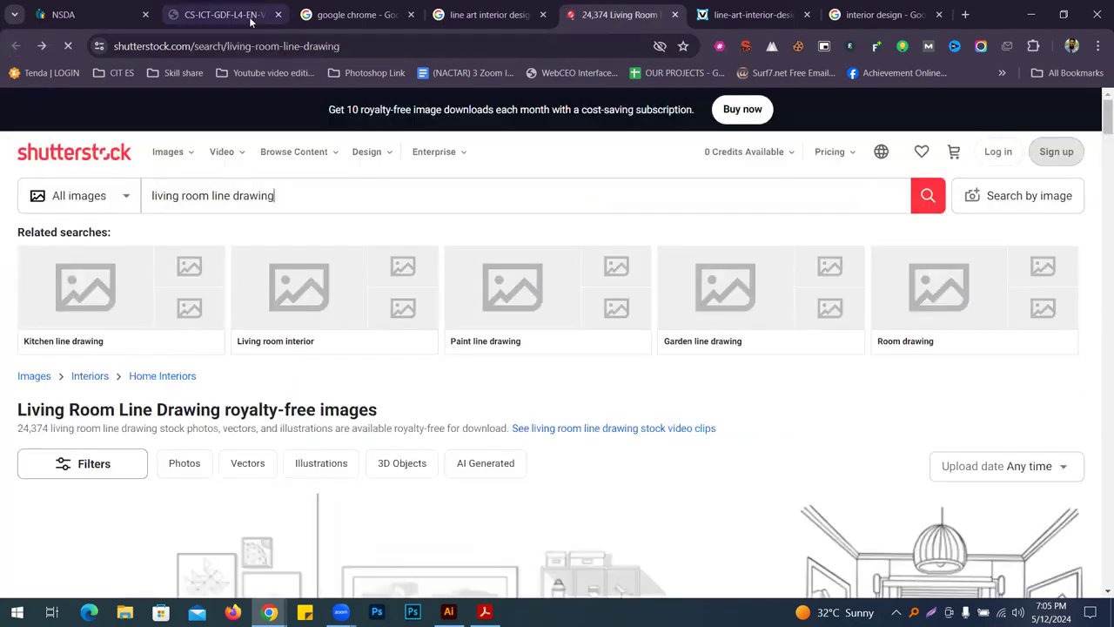
{"action": "left_click", "coordinate": [275, 47]}
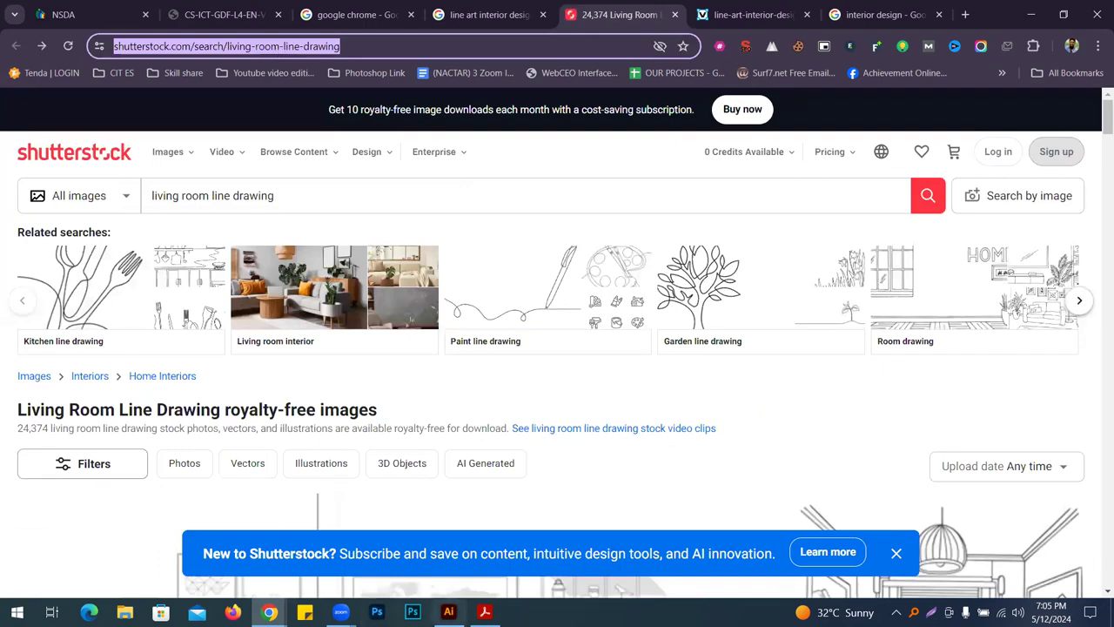
Switch to Illustrator and move the circular blend artwork from the pasteboard onto the artboard
{"action": "left_click", "coordinate": [449, 612]}
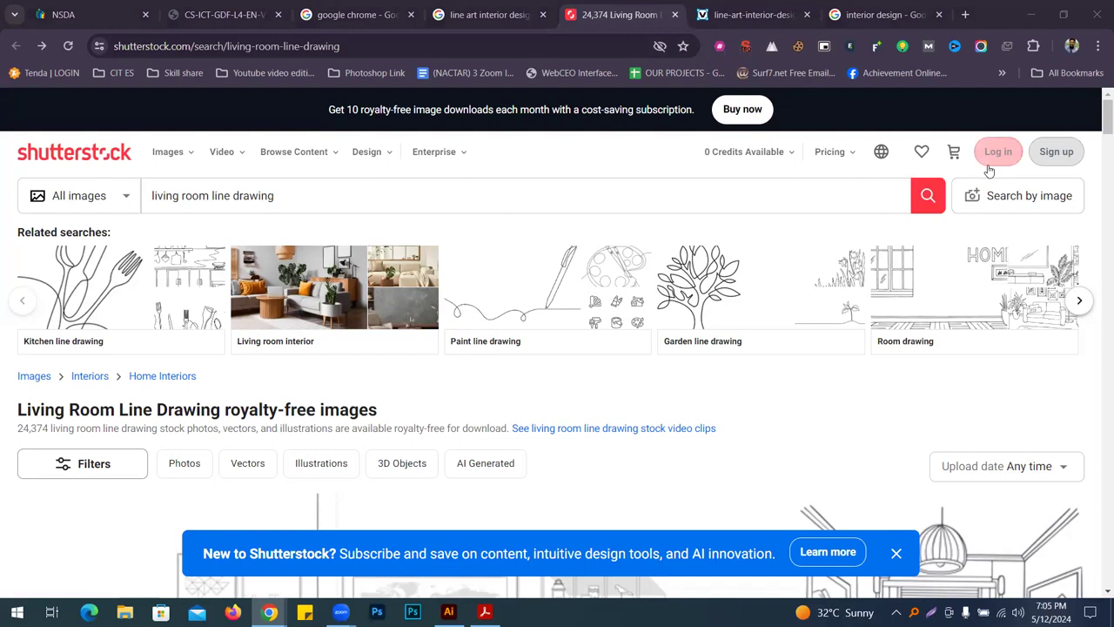
{"action": "left_click", "coordinate": [449, 611]}
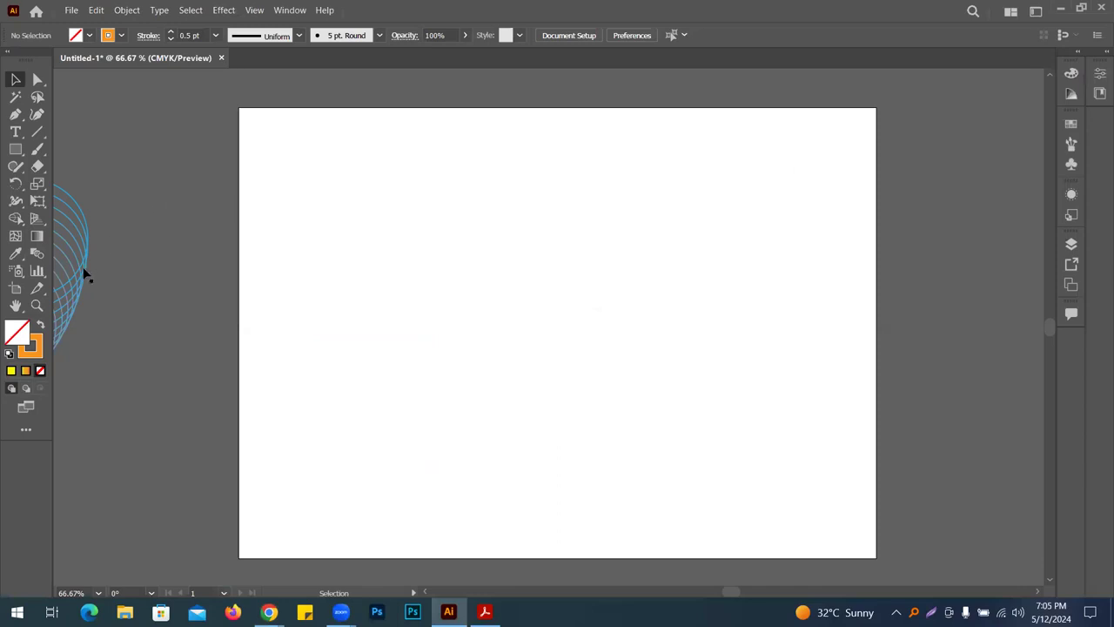
{"action": "left_click_drag", "start_coordinate": [82, 274], "coordinate": [773, 360]}
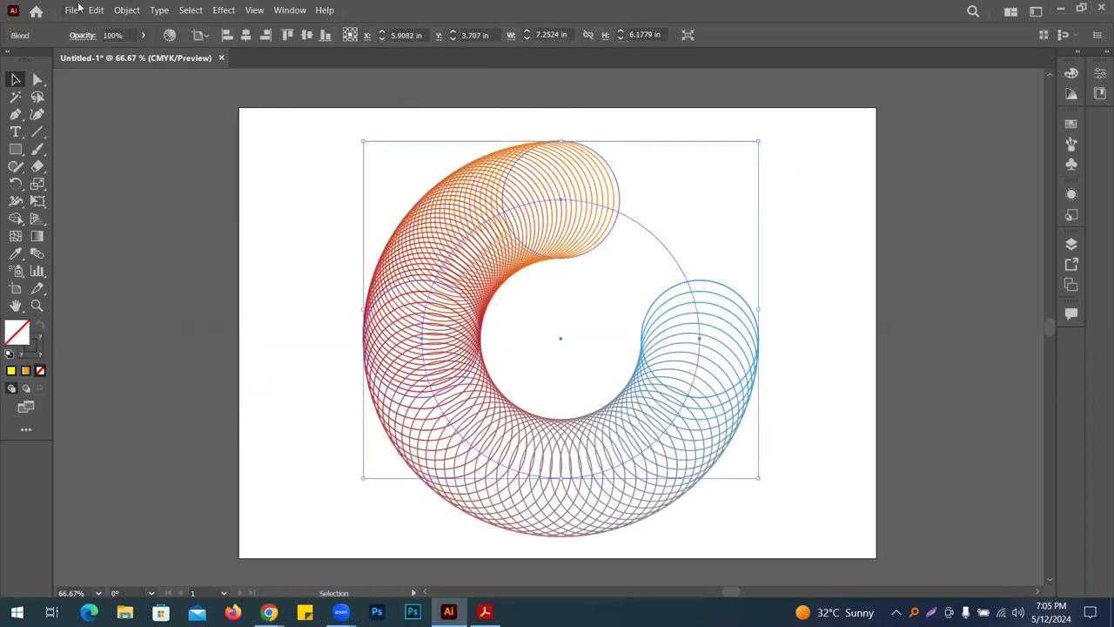
Review the file formats offered by Export As for the blend artwork, and leave without exporting
{"action": "left_click", "coordinate": [76, 9]}
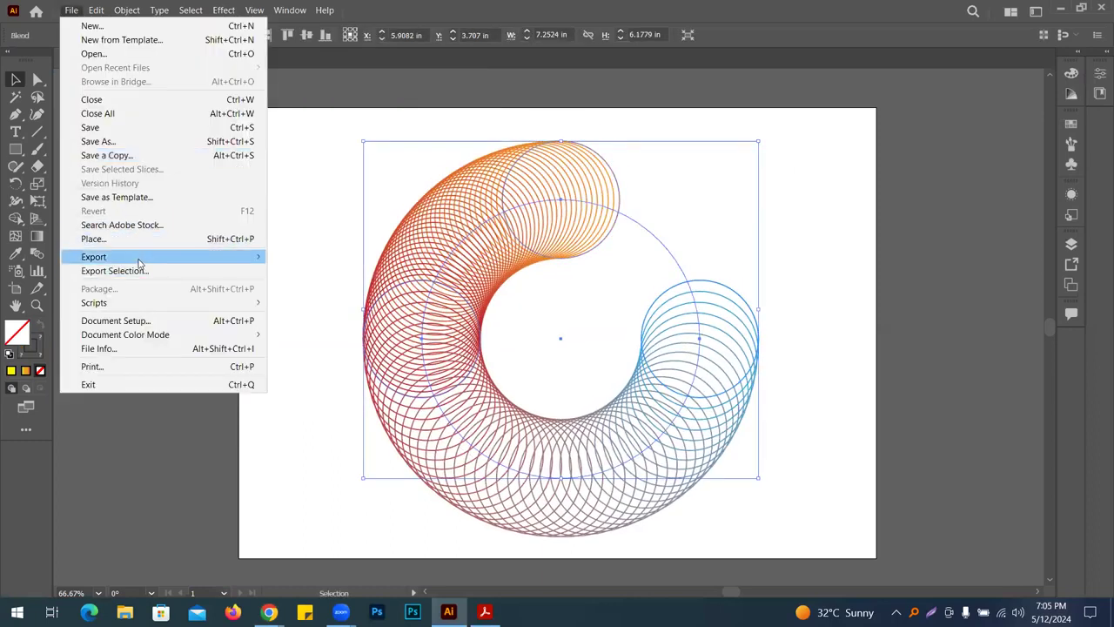
{"action": "mouse_move", "coordinate": [140, 261]}
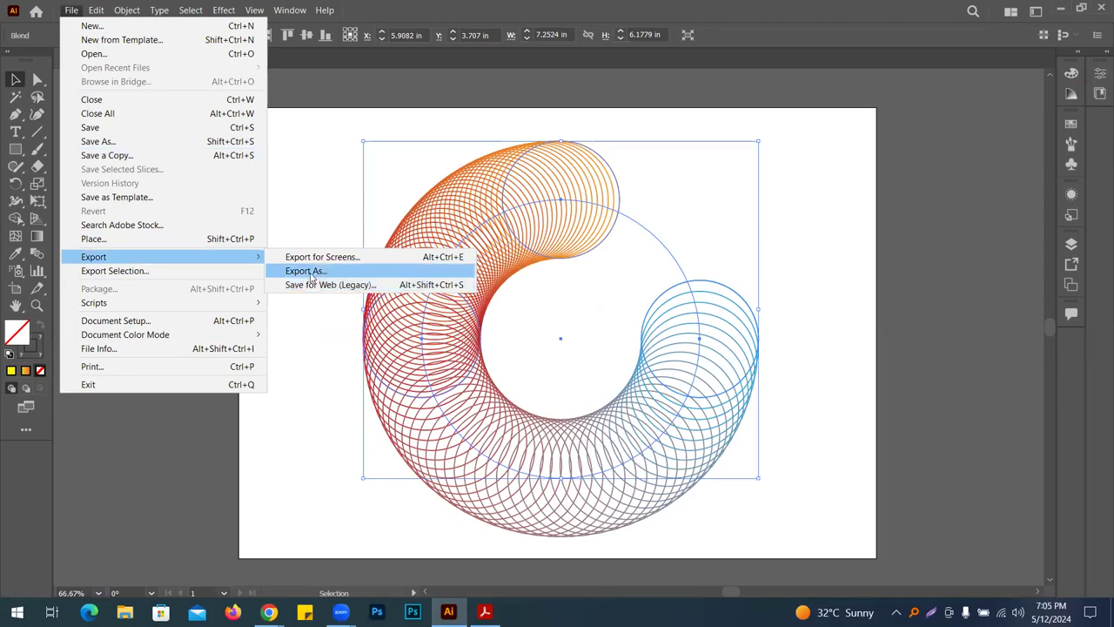
{"action": "left_click", "coordinate": [309, 272]}
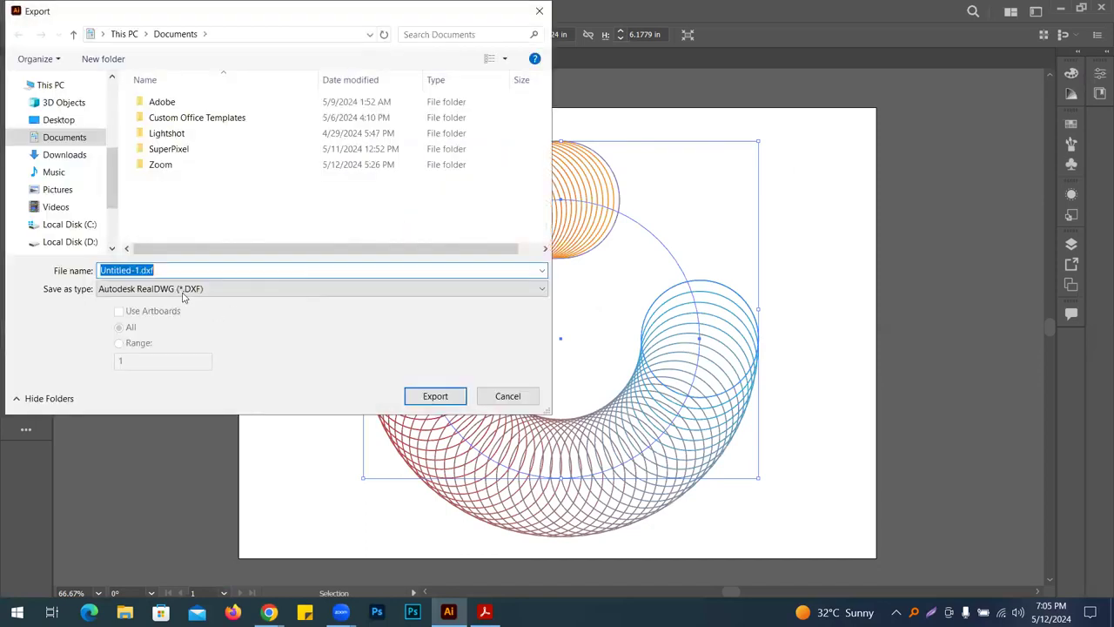
{"action": "left_click", "coordinate": [185, 290]}
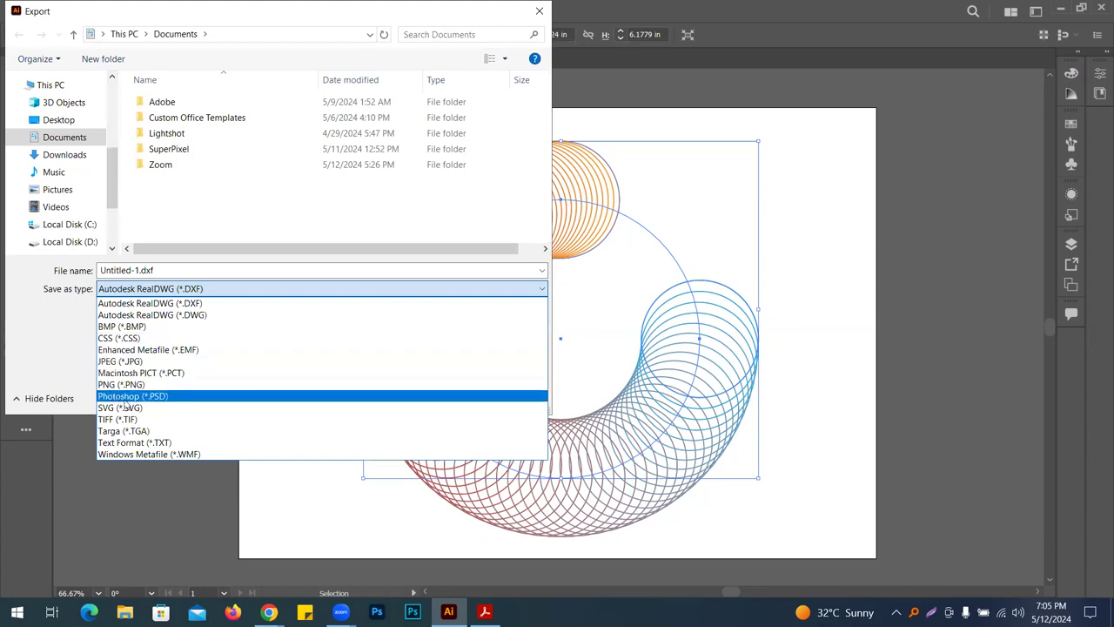
{"action": "key", "text": "Escape"}
{"action": "key", "text": "Escape"}
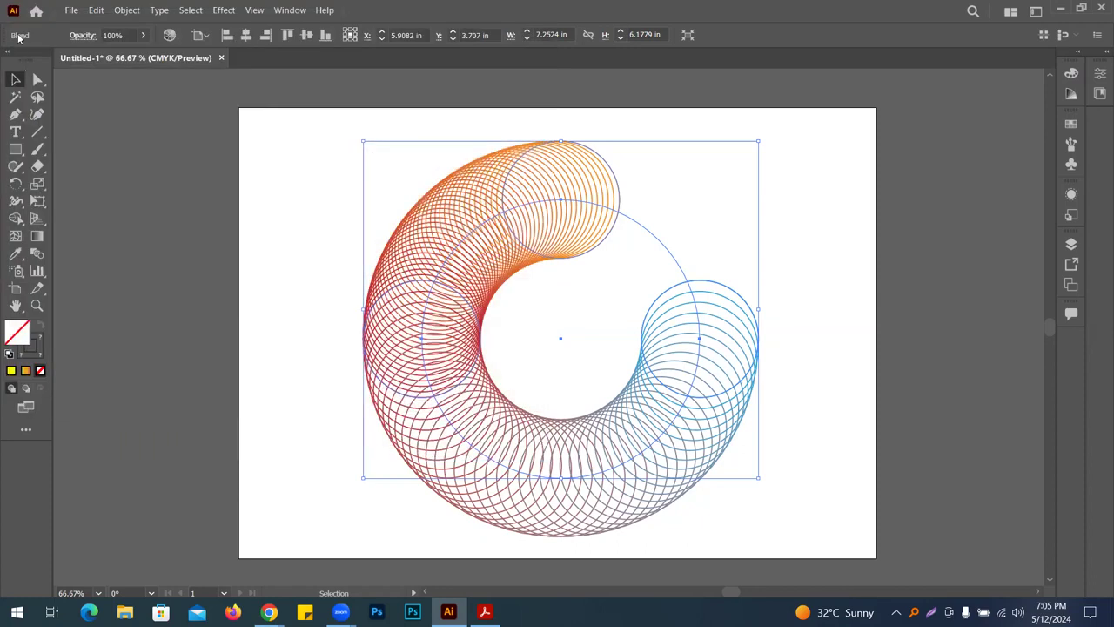
Review the file formats offered by Save As, including Illustrator EPS, and leave without saving
{"action": "left_click", "coordinate": [72, 10]}
{"action": "left_click", "coordinate": [98, 141]}
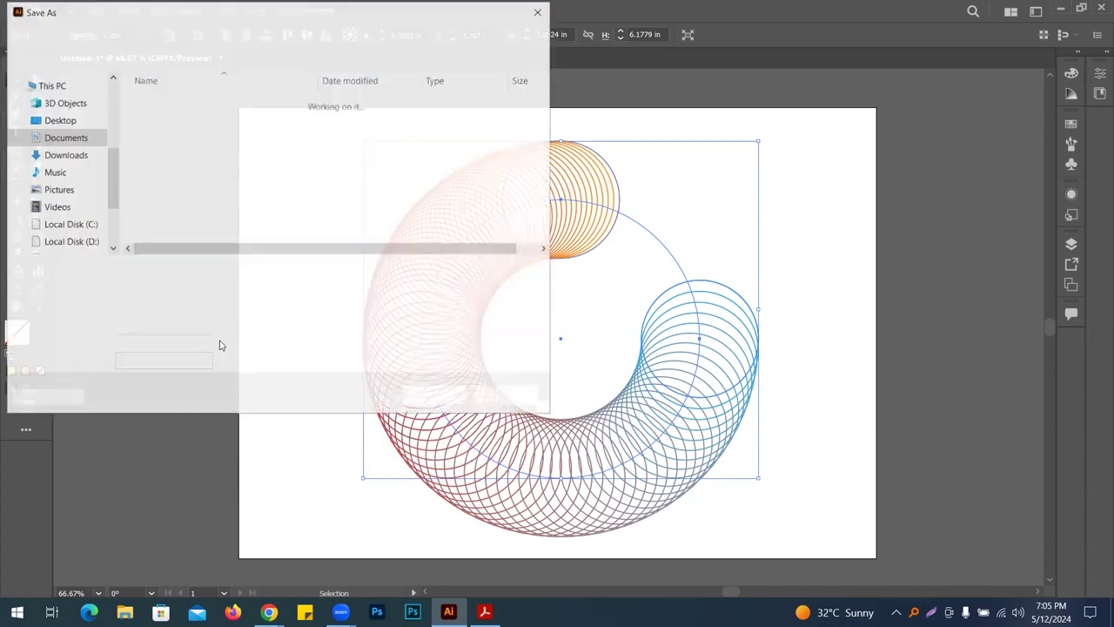
{"action": "left_click", "coordinate": [192, 289]}
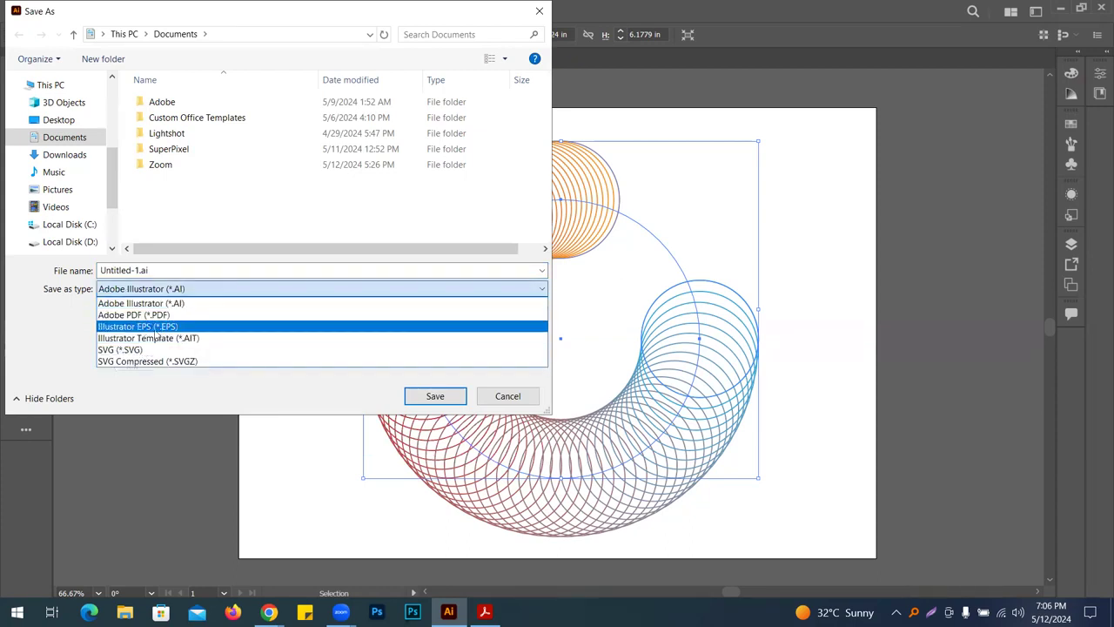
{"action": "left_click", "coordinate": [534, 396]}
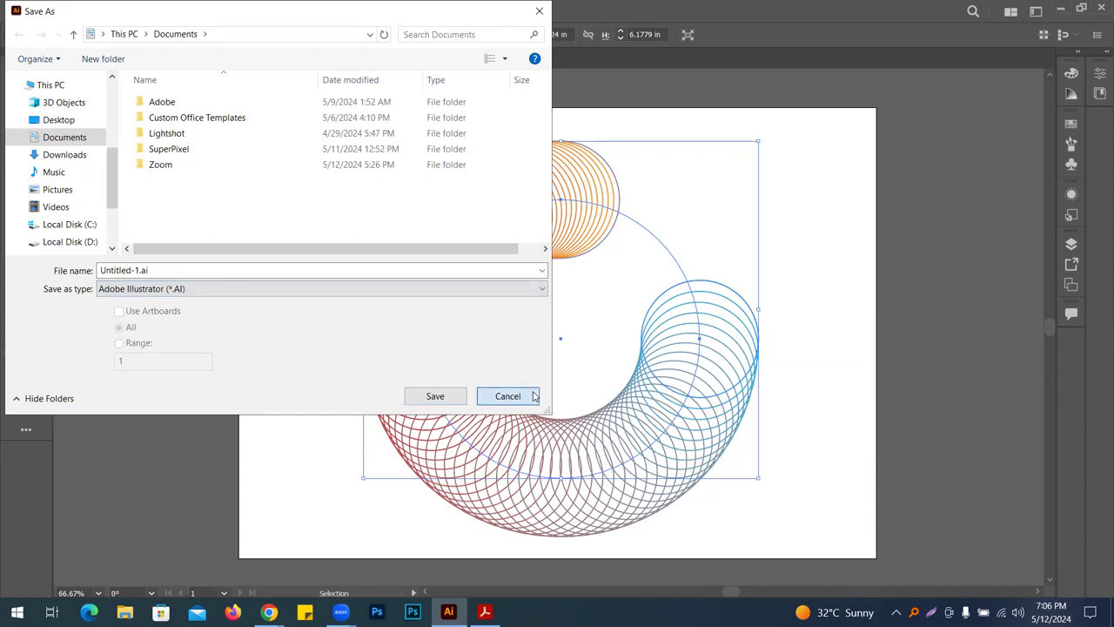
{"action": "left_click", "coordinate": [534, 396]}
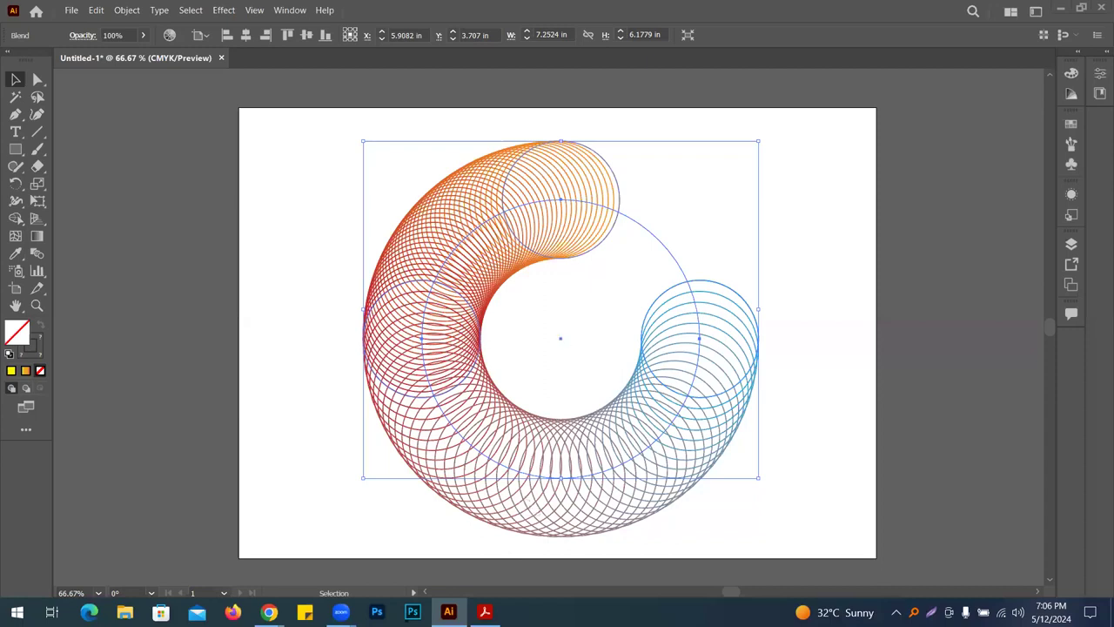
Switch to Chrome and look through Shutterstock's living room line drawing results for interior line art references
{"action": "mouse_move", "coordinate": [269, 612]}
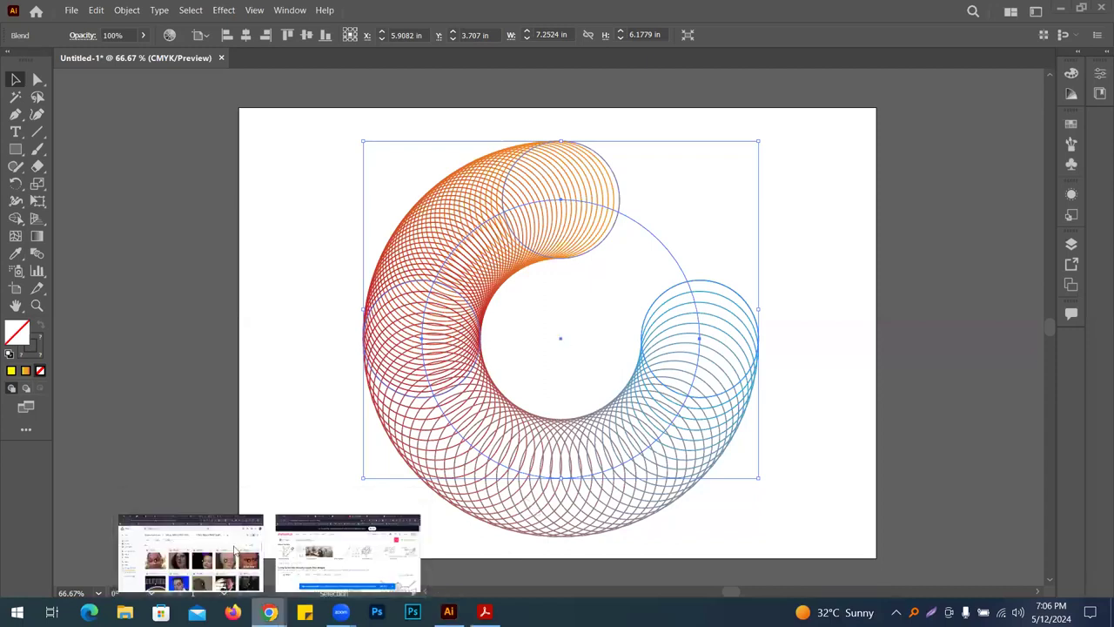
{"action": "left_click", "coordinate": [348, 533]}
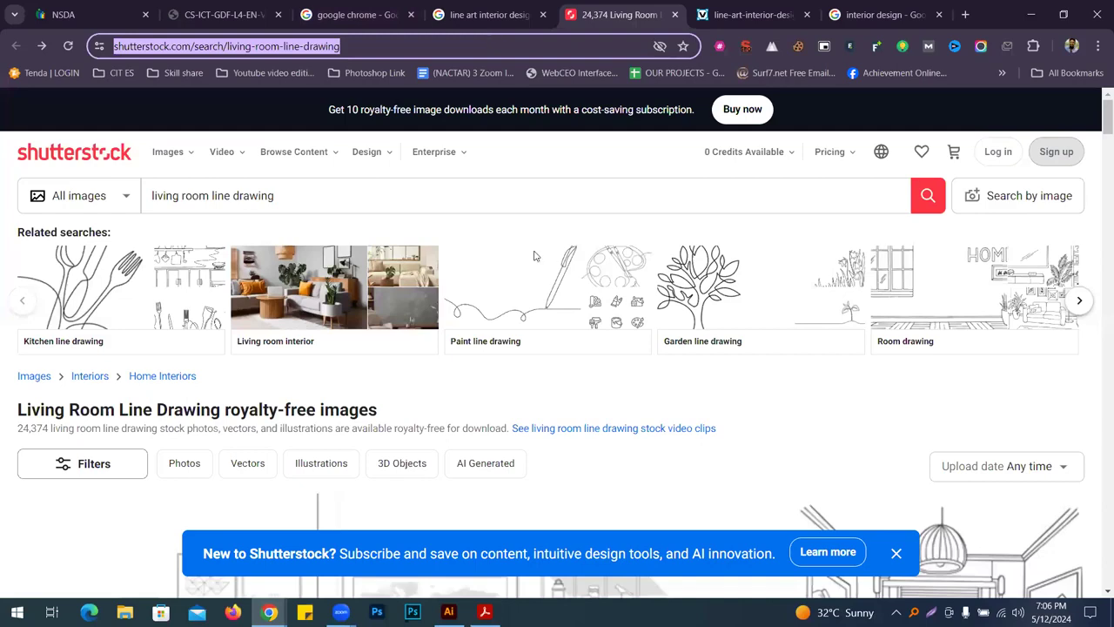
{"action": "scroll", "coordinate": [854, 335], "scroll_direction": "down", "scroll_amount": 10}
{"action": "scroll", "coordinate": [854, 335], "scroll_direction": "down", "scroll_amount": 10}
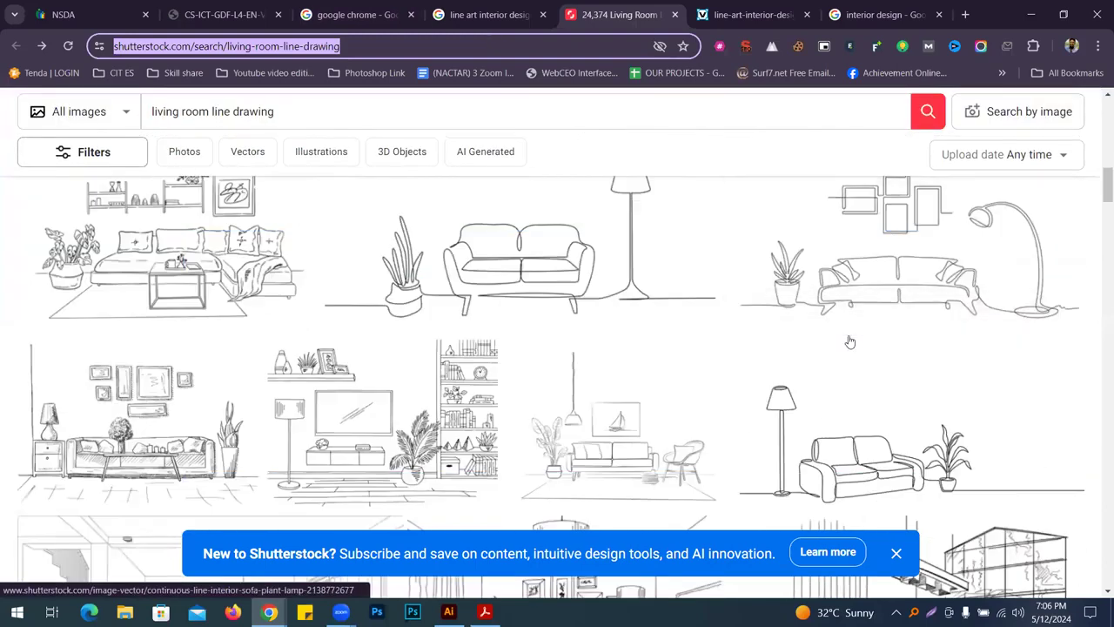
{"action": "scroll", "coordinate": [800, 344], "scroll_direction": "down", "scroll_amount": 10}
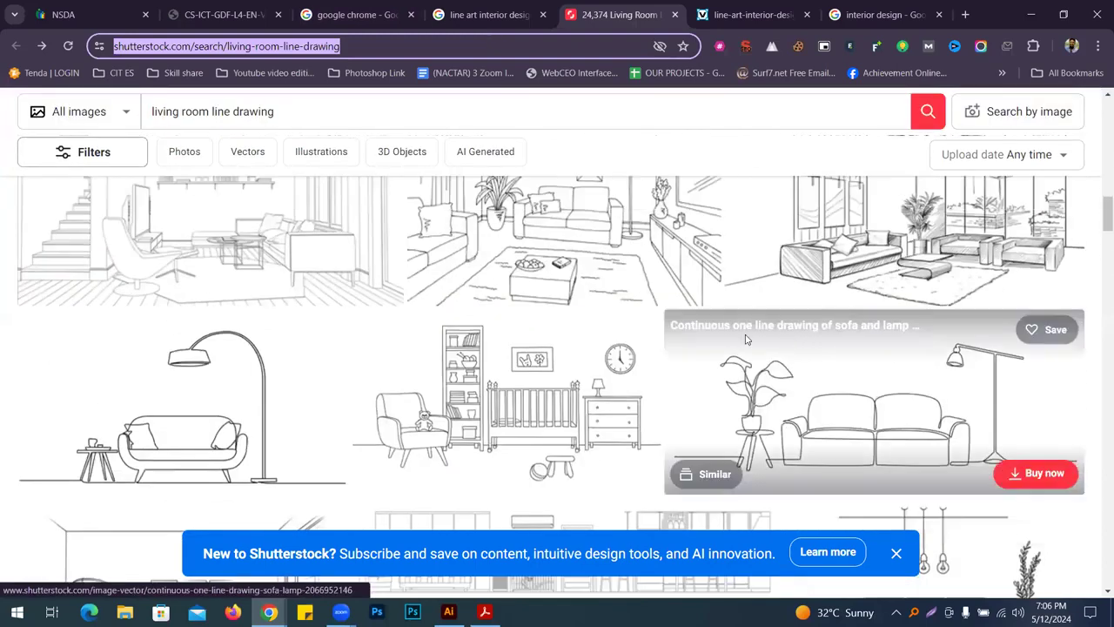
{"action": "scroll", "coordinate": [676, 338], "scroll_direction": "down", "scroll_amount": 10}
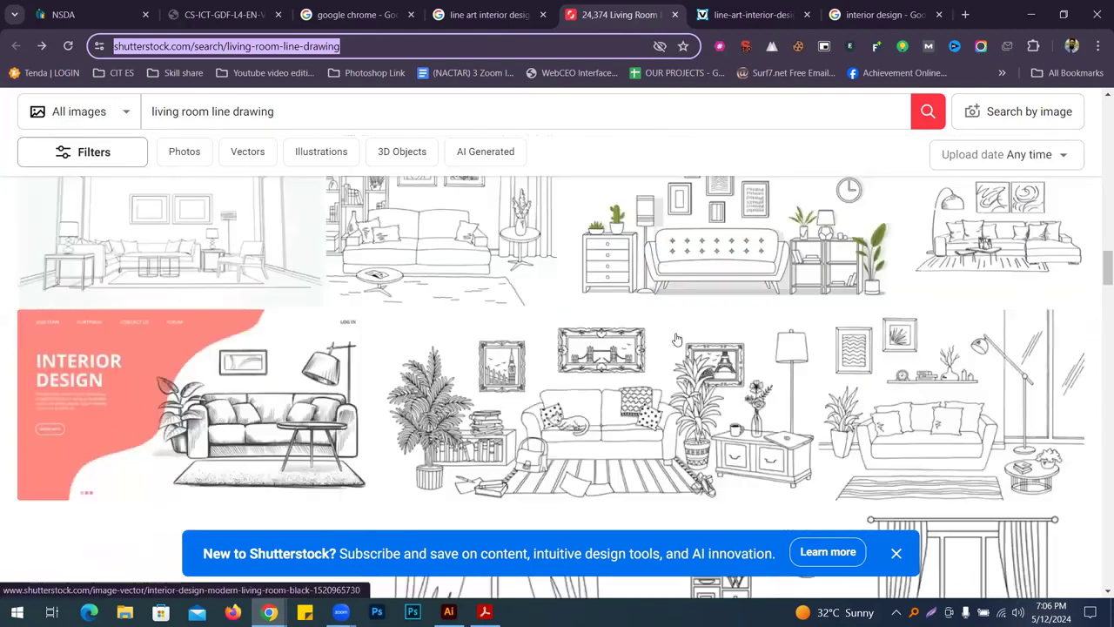
{"action": "scroll", "coordinate": [691, 347], "scroll_direction": "down", "scroll_amount": 10}
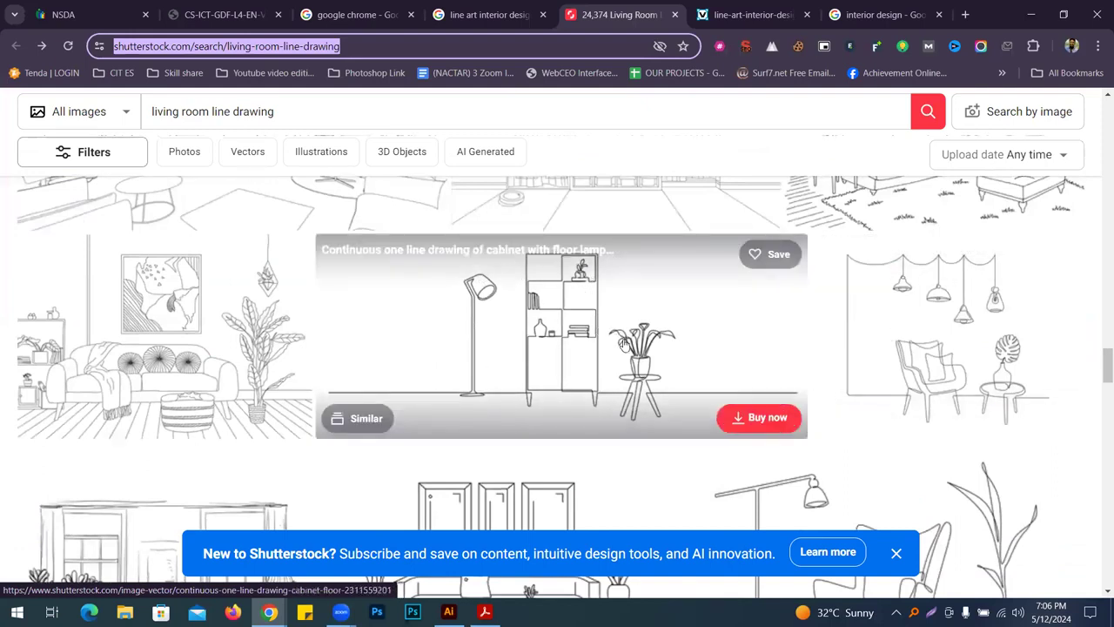
{"action": "scroll", "coordinate": [623, 344], "scroll_direction": "down", "scroll_amount": 3}
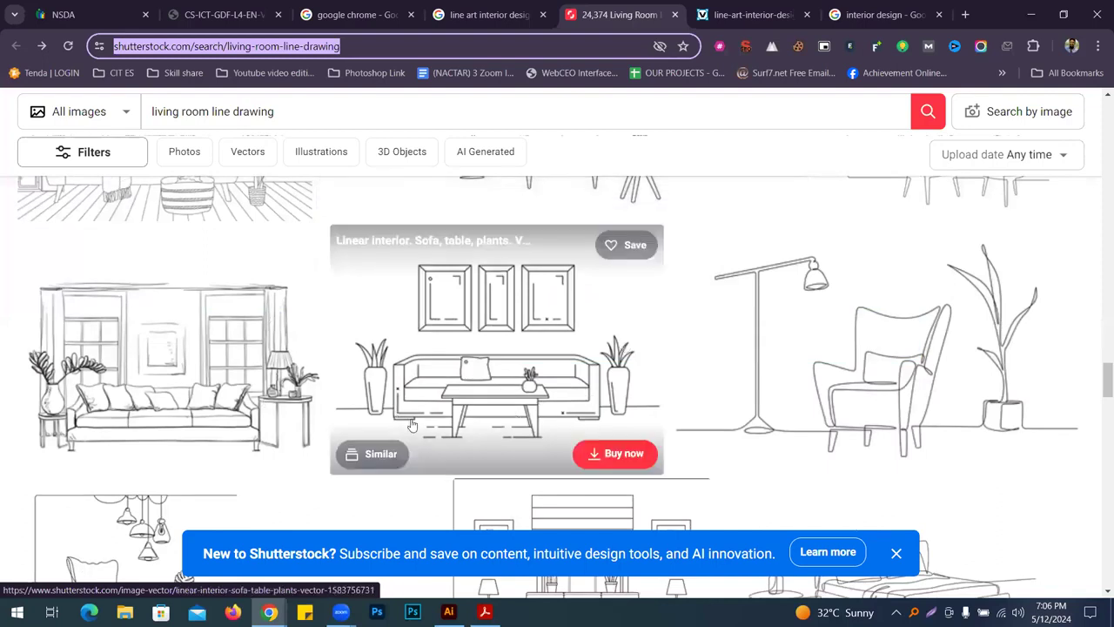
{"action": "scroll", "coordinate": [627, 403], "scroll_direction": "down", "scroll_amount": 3}
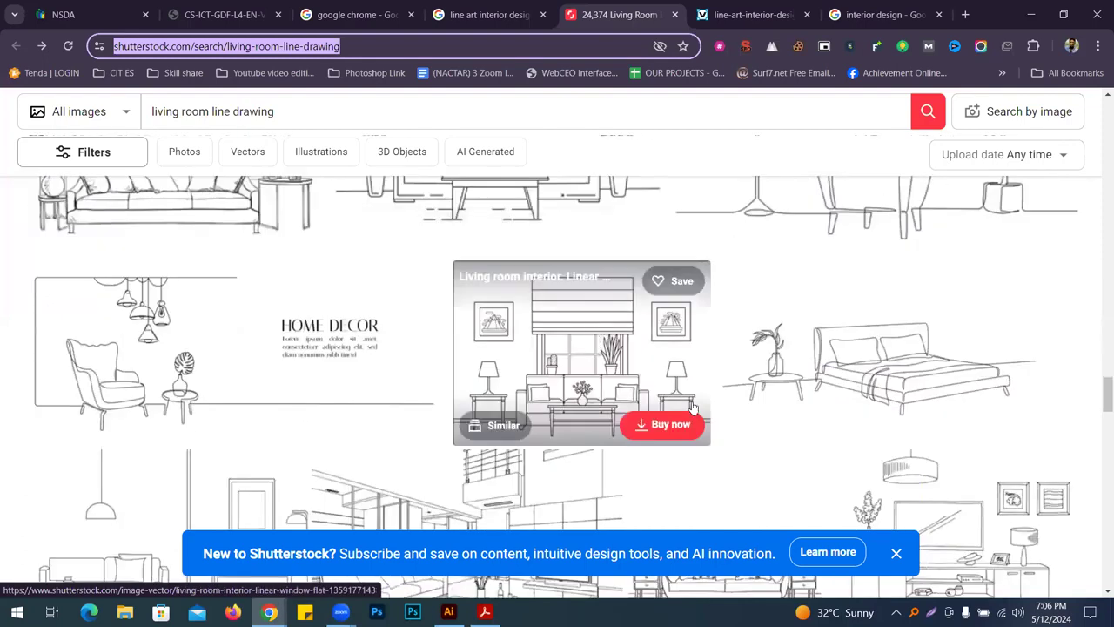
{"action": "scroll", "coordinate": [739, 392], "scroll_direction": "down", "scroll_amount": 3}
{"action": "scroll", "coordinate": [827, 374], "scroll_direction": "down", "scroll_amount": 5}
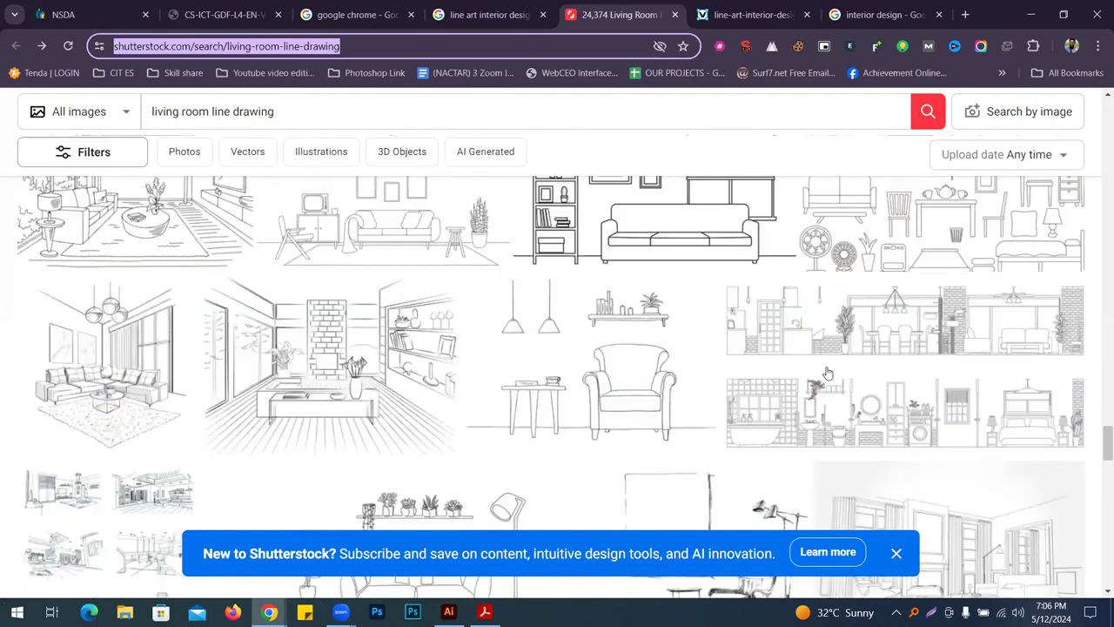
{"action": "scroll", "coordinate": [609, 374], "scroll_direction": "down", "scroll_amount": 10}
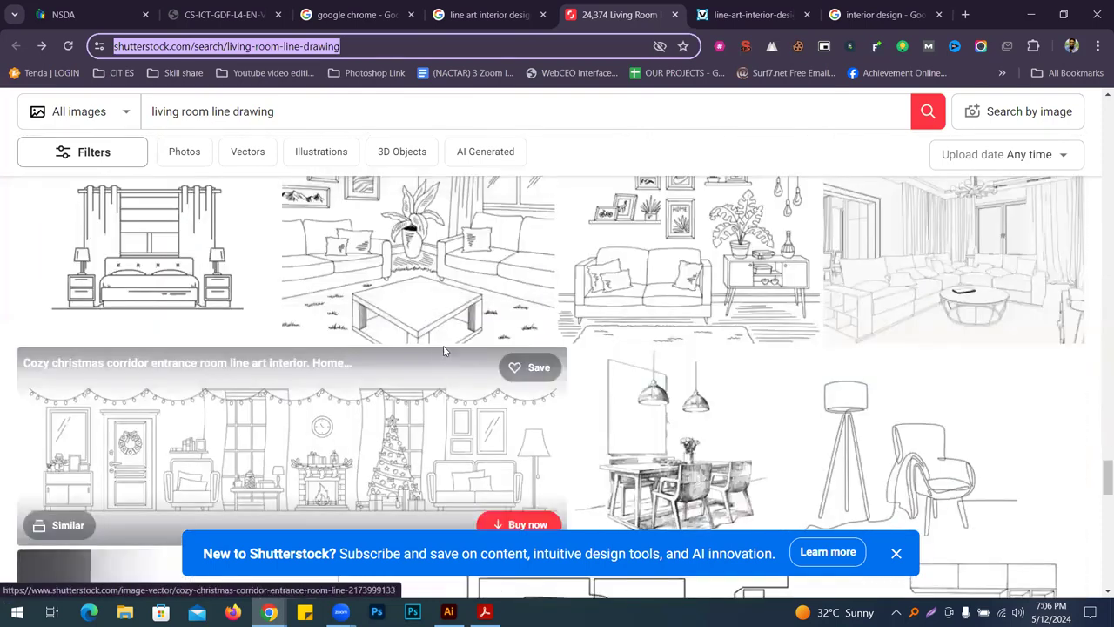
{"action": "scroll", "coordinate": [446, 344], "scroll_direction": "down", "scroll_amount": 10}
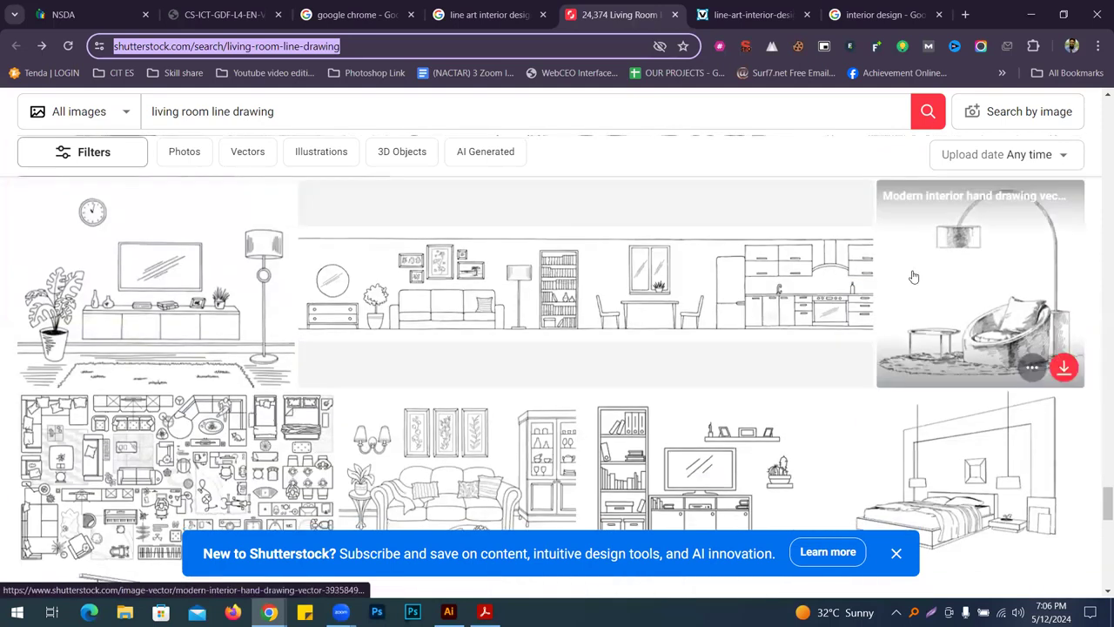
Examine the suggested top picks and the total page count at the end of the first results page
{"action": "scroll", "coordinate": [861, 269], "scroll_direction": "down", "scroll_amount": 3}
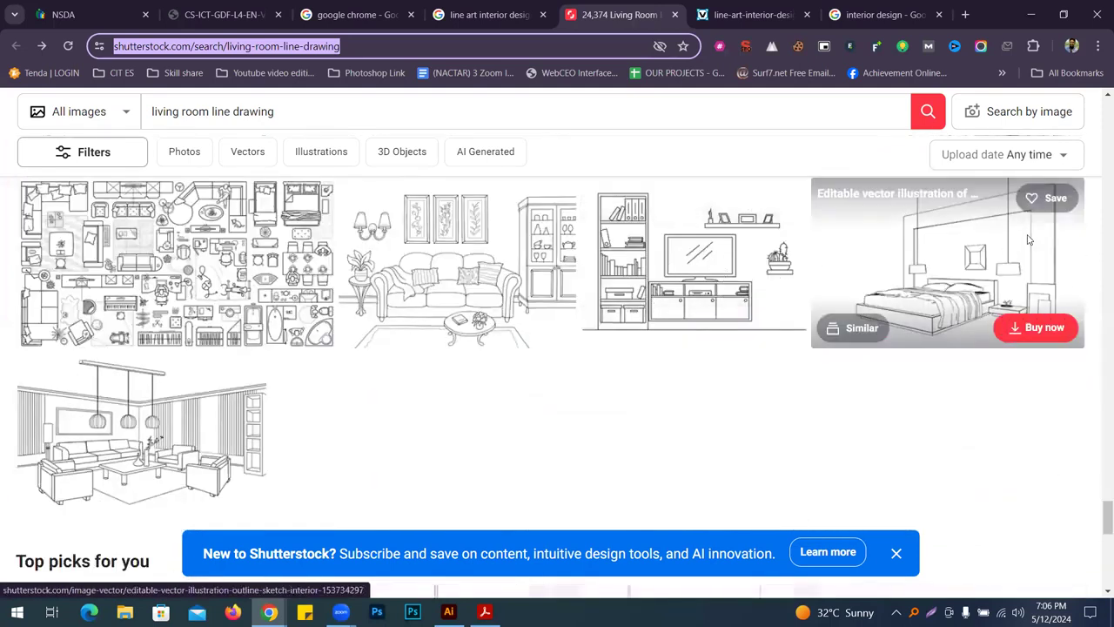
{"action": "scroll", "coordinate": [1025, 241], "scroll_direction": "down", "scroll_amount": 3}
{"action": "scroll", "coordinate": [913, 342], "scroll_direction": "up", "scroll_amount": 2}
{"action": "scroll", "coordinate": [696, 342], "scroll_direction": "down", "scroll_amount": 2}
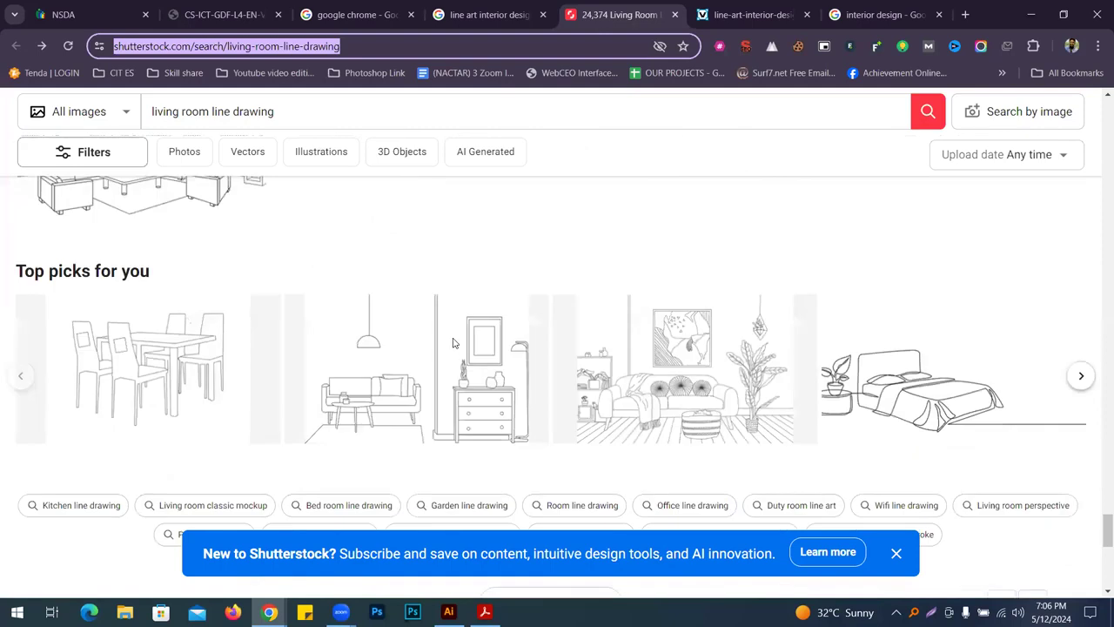
{"action": "scroll", "coordinate": [453, 343], "scroll_direction": "down", "scroll_amount": 5}
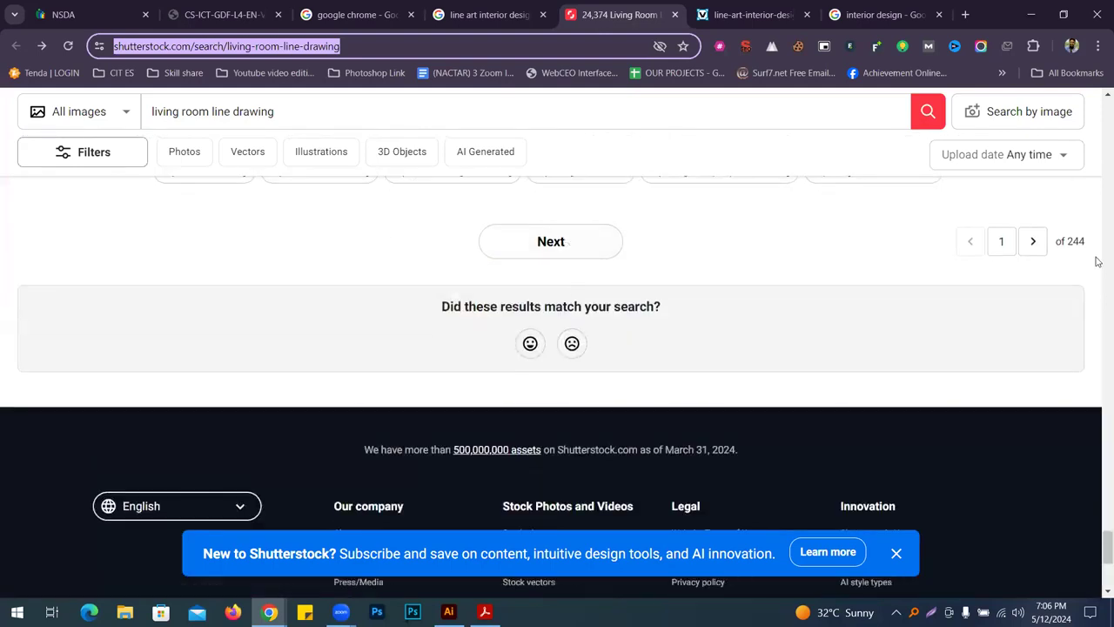
{"action": "left_click", "coordinate": [1063, 241]}
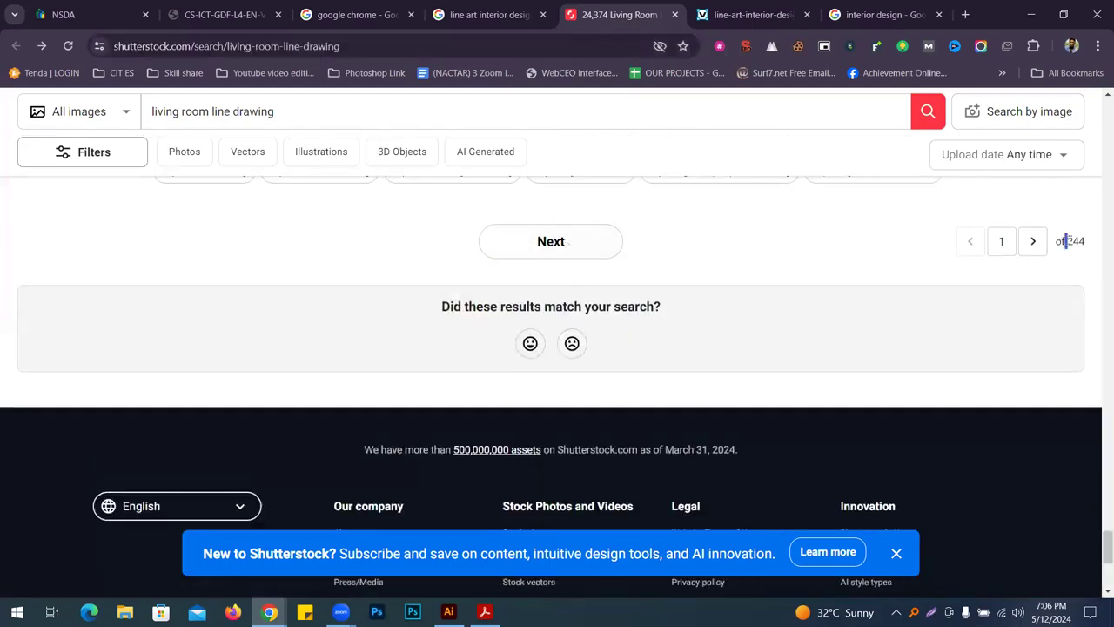